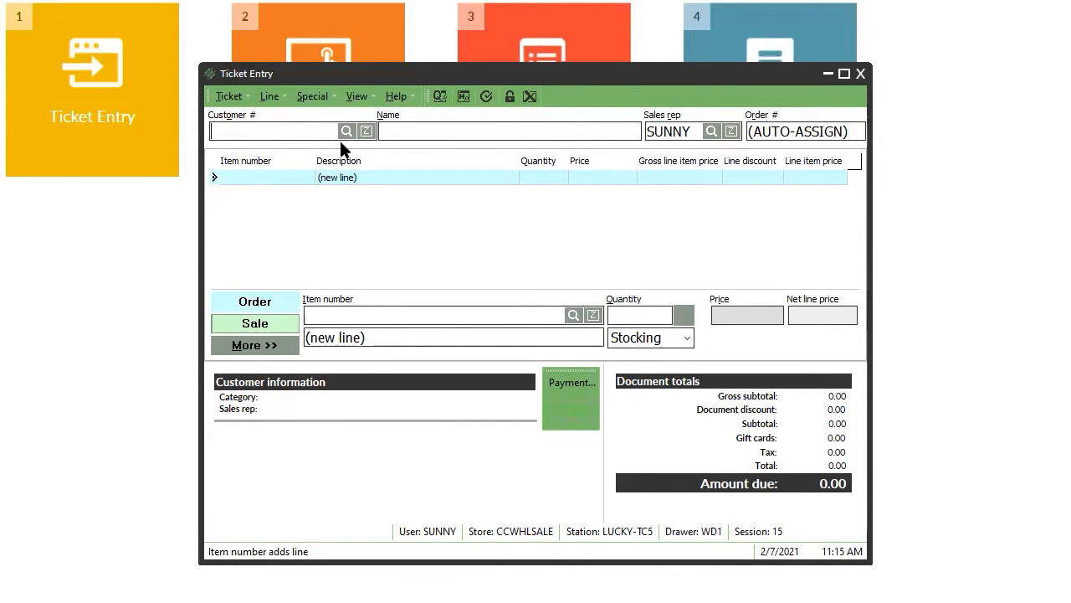
Search the customer lookup for 'test' and put customer TEST on the ticket.
left_click(341, 139)
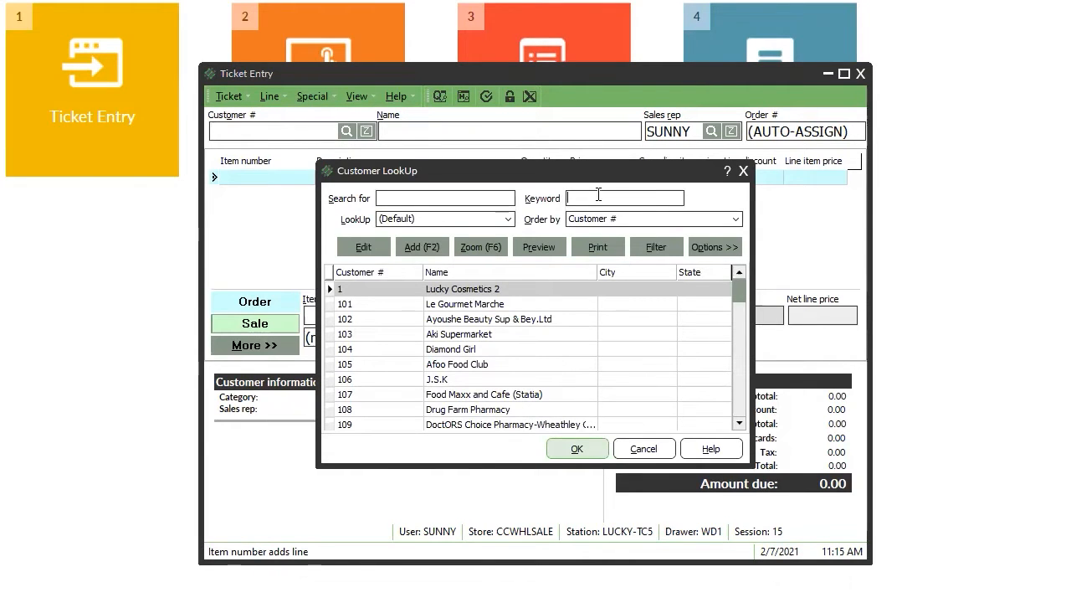
type("test")
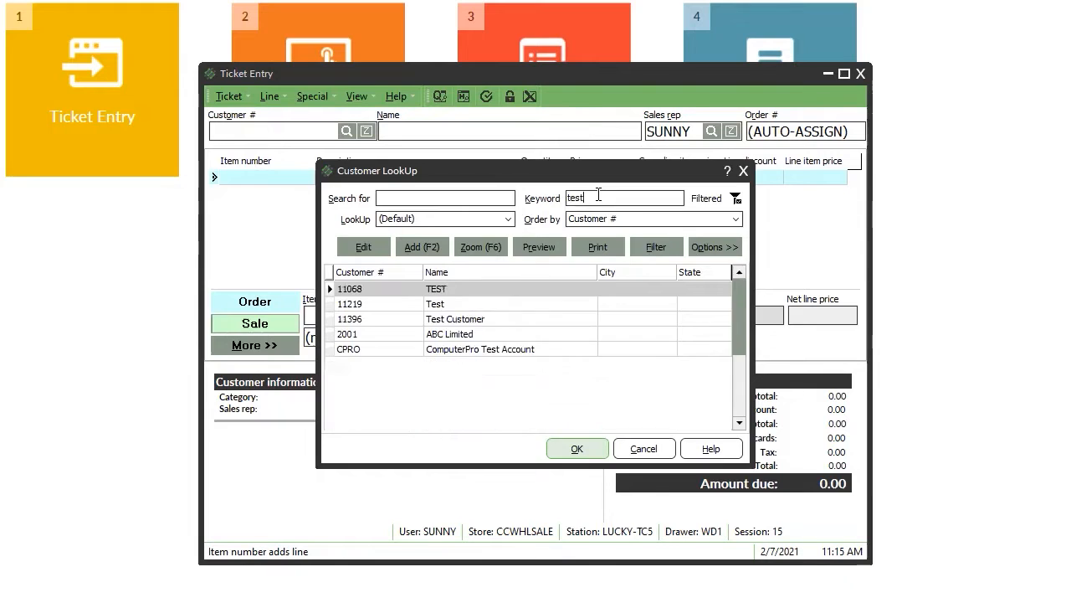
key("Return")
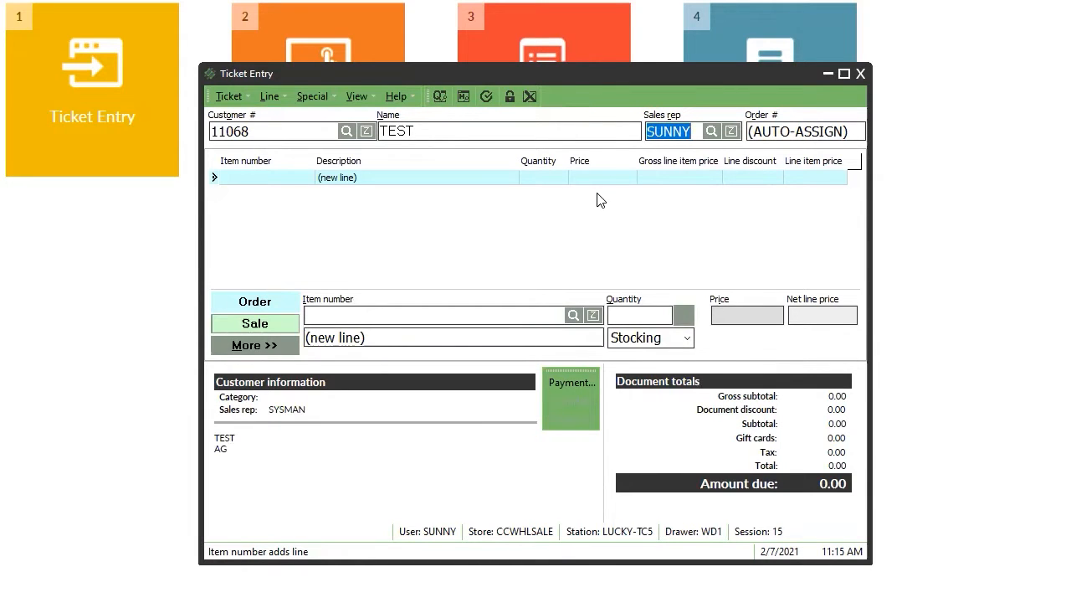
Browse the sales rep list and keep SUNNY as the ticket's sales rep.
left_click(713, 132)
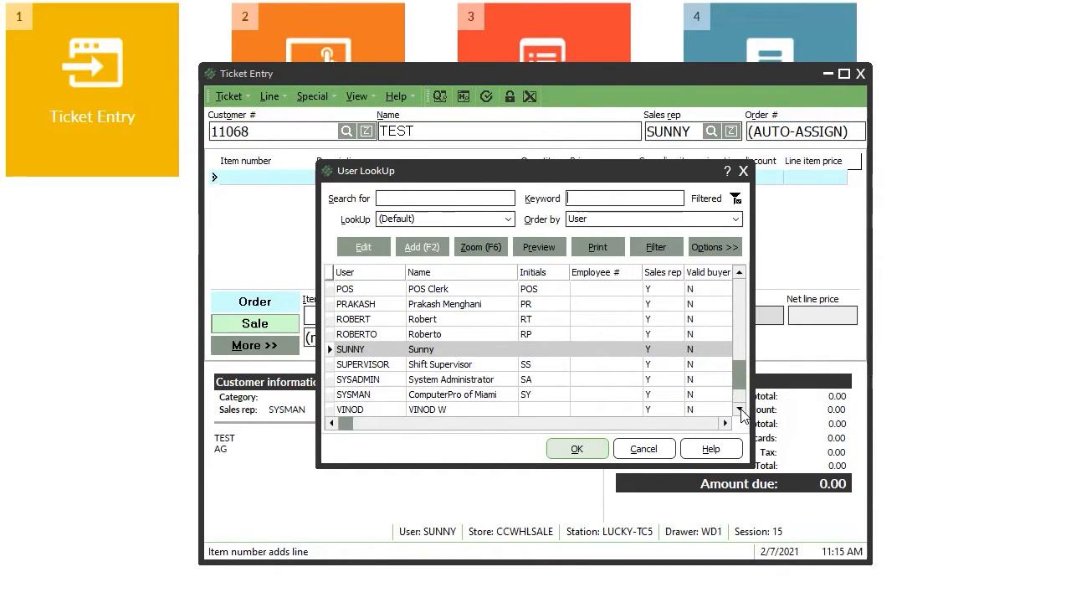
left_click(665, 452)
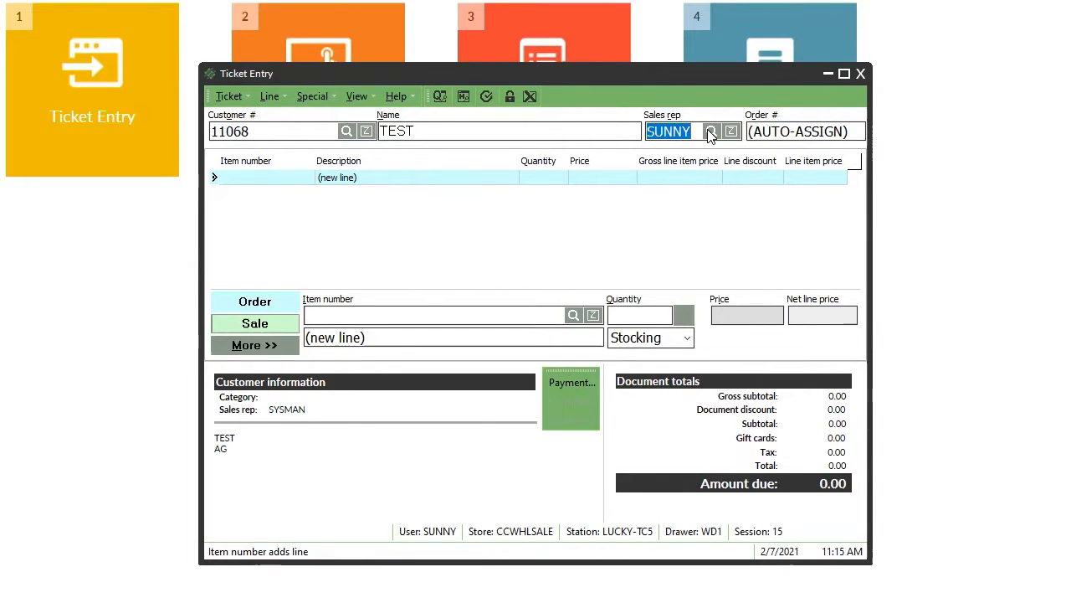
left_click(710, 134)
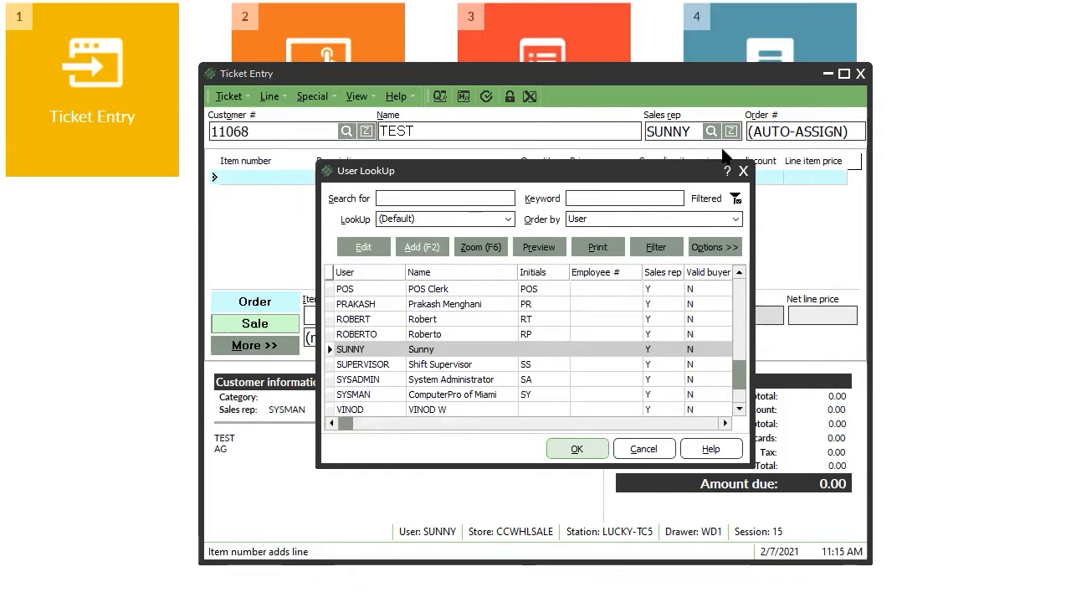
left_click(743, 170)
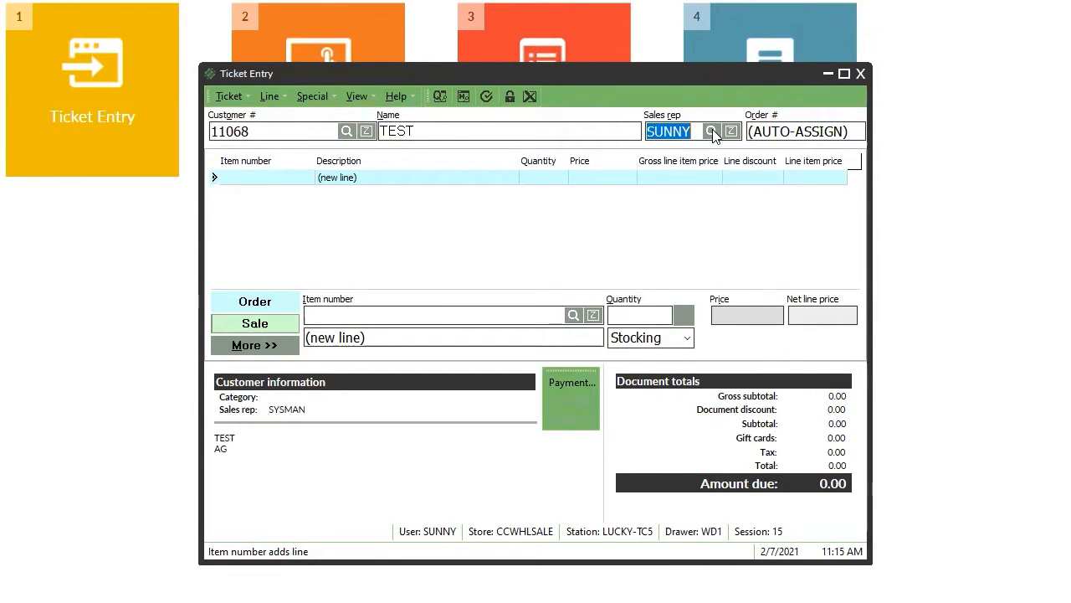
left_click(712, 131)
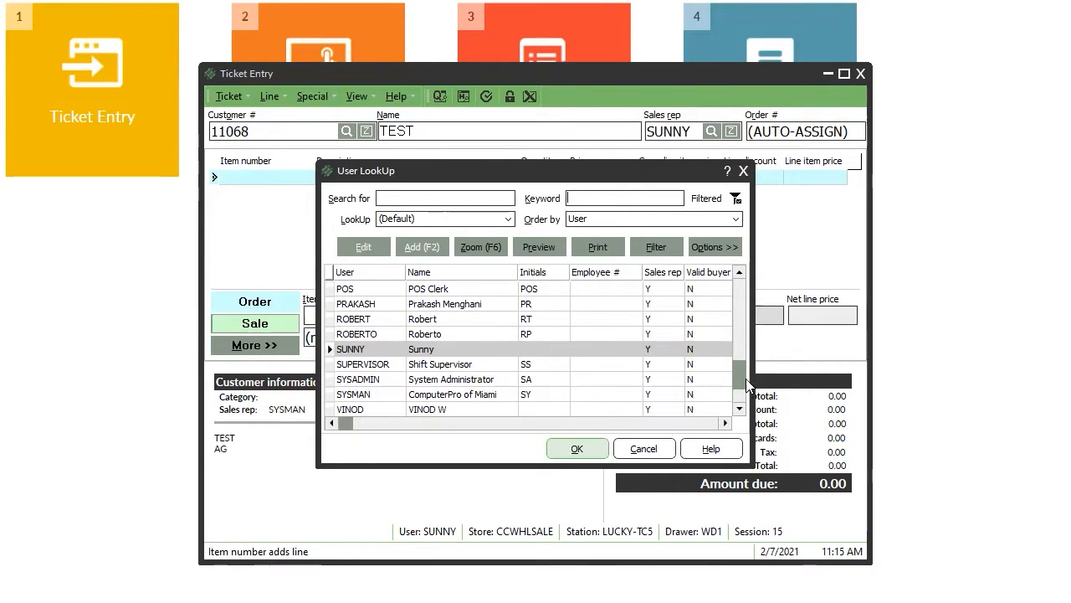
scroll(737, 335, "up", 20)
scroll(744, 368, "down", 8)
scroll(743, 373, "down", 3)
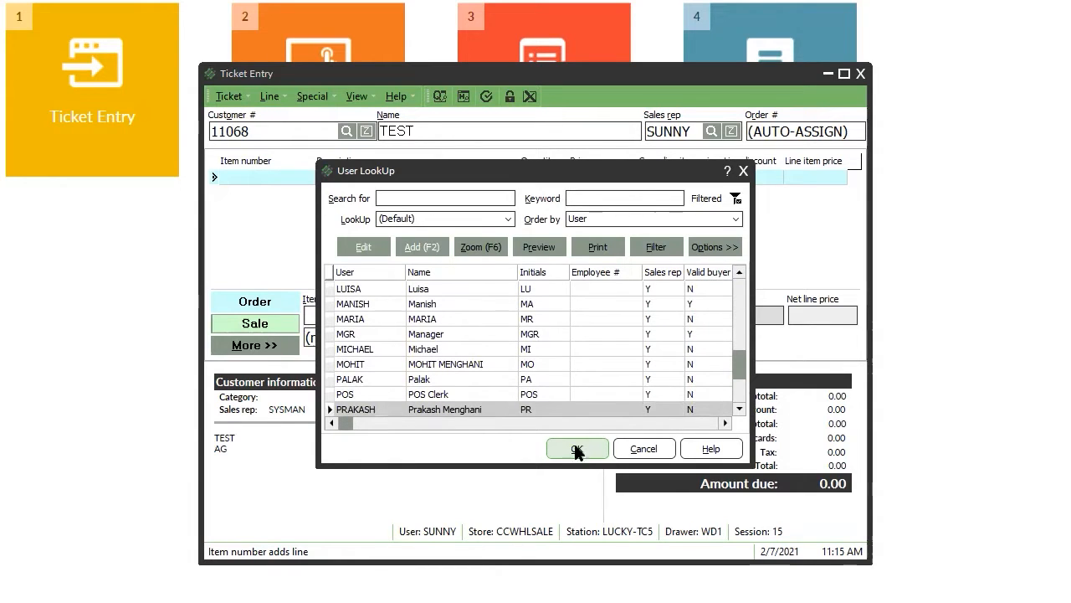
scroll(742, 390, "down", 3)
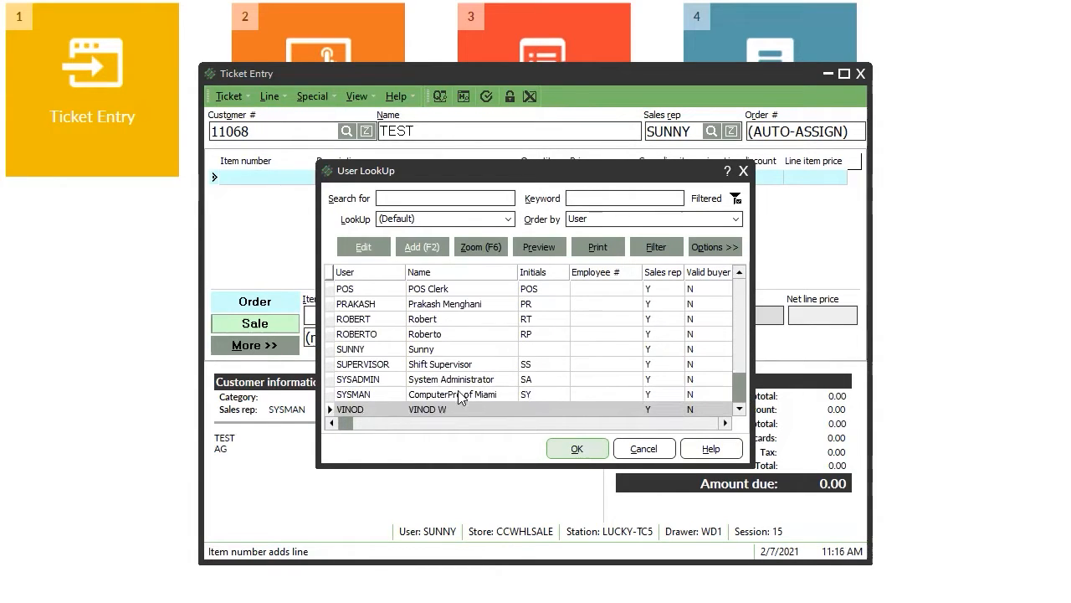
left_click(427, 350)
left_click(565, 448)
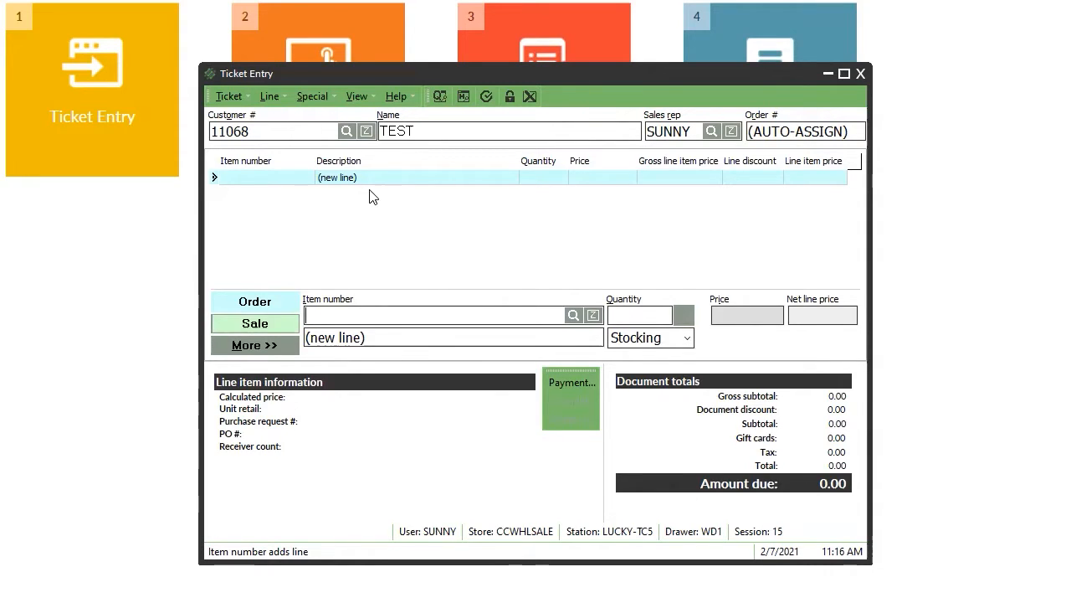
Switch the ticket to a sale and pick item 0011-00003, ORS Hari Repair Intensive Moisturizing Cream.
left_click(272, 326)
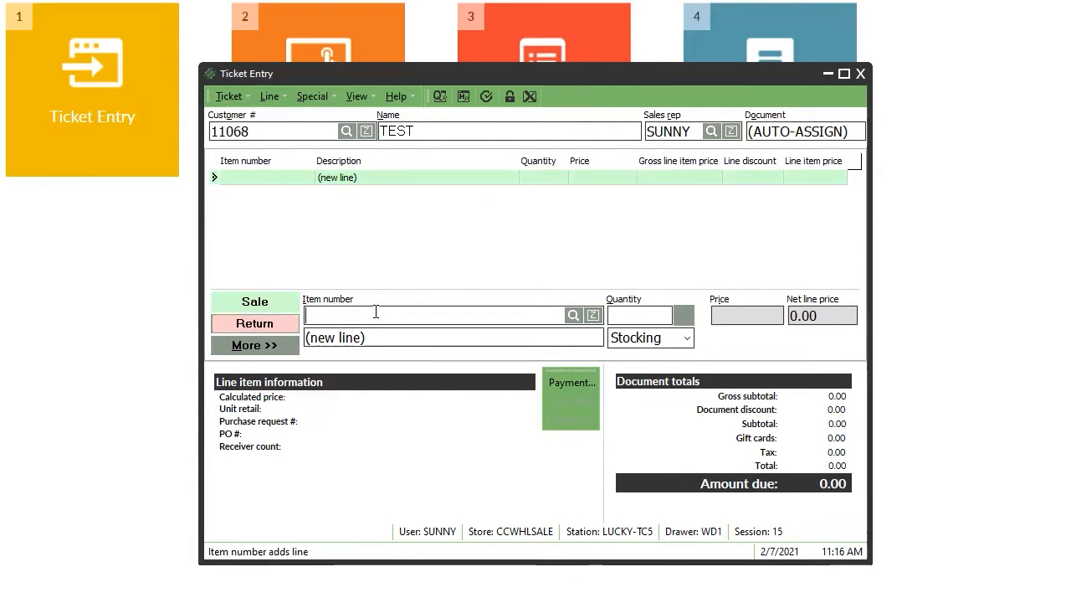
key("Return")
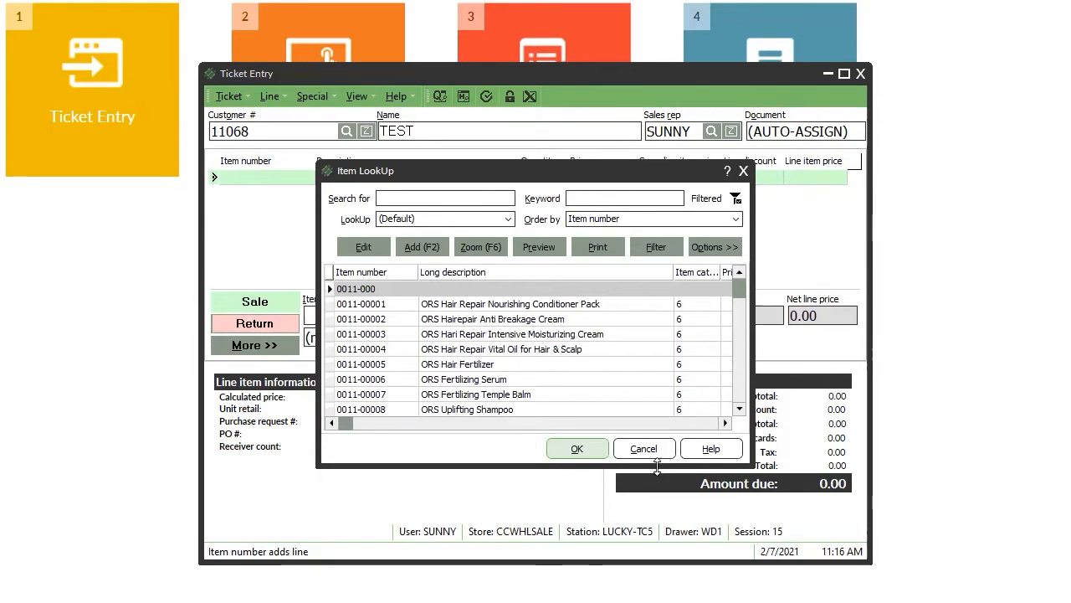
left_click(643, 448)
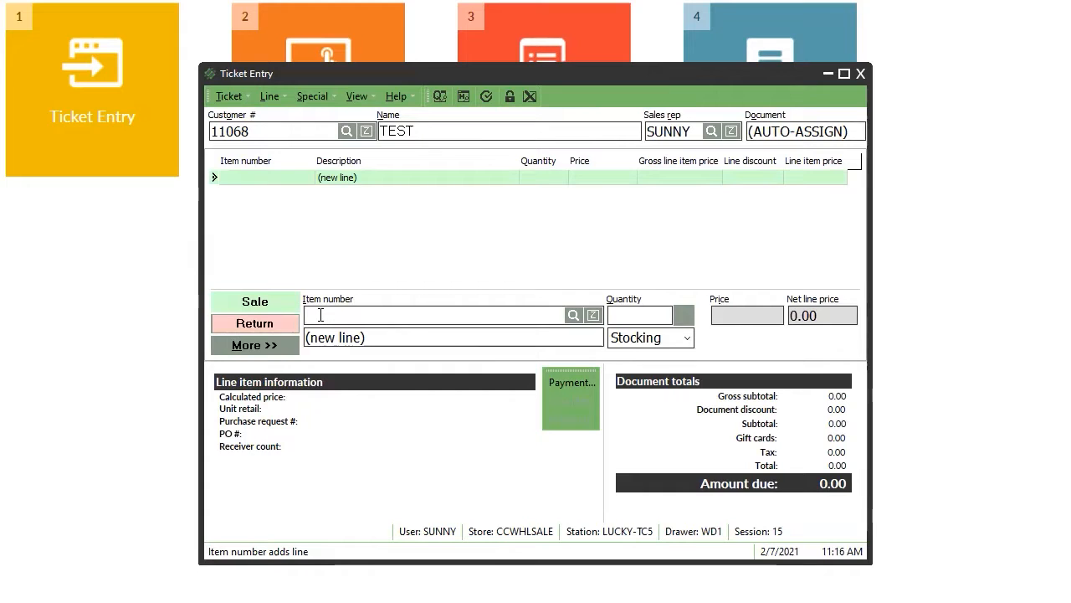
type("ors")
key("Return")
key("Down")
key("Down")
key("Down")
key("Return")
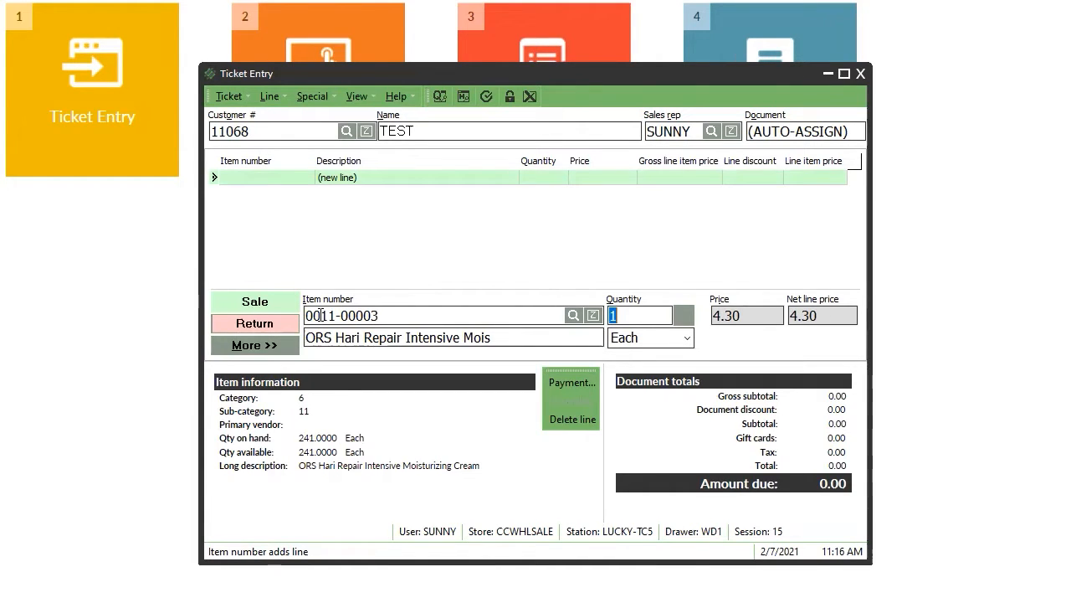
View the cream's product picture, then add it at quantity 12 for 51.60.
key("ctrl+i")
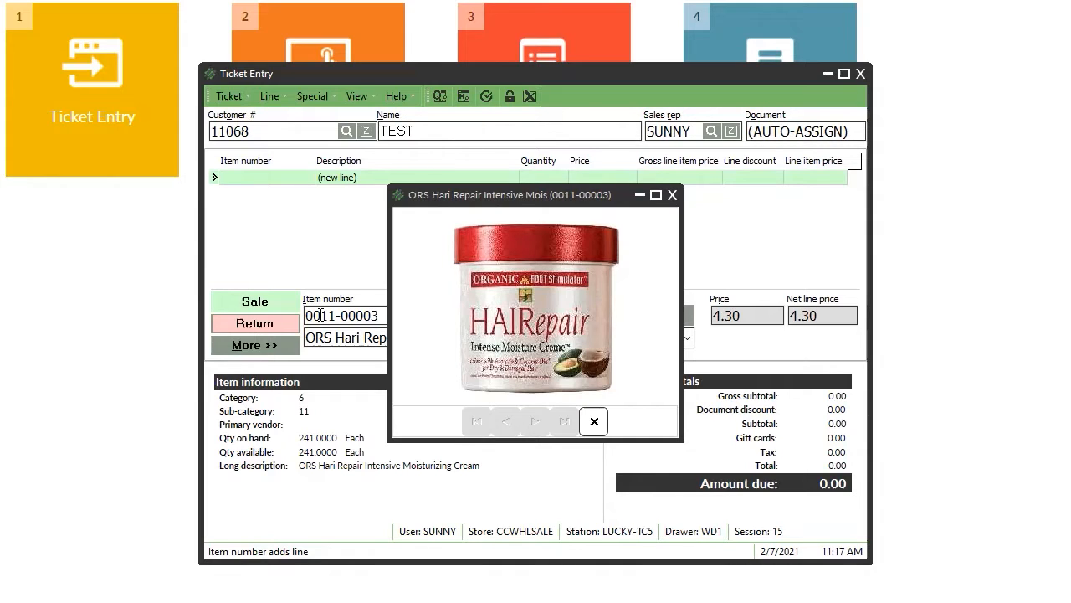
left_click(672, 195)
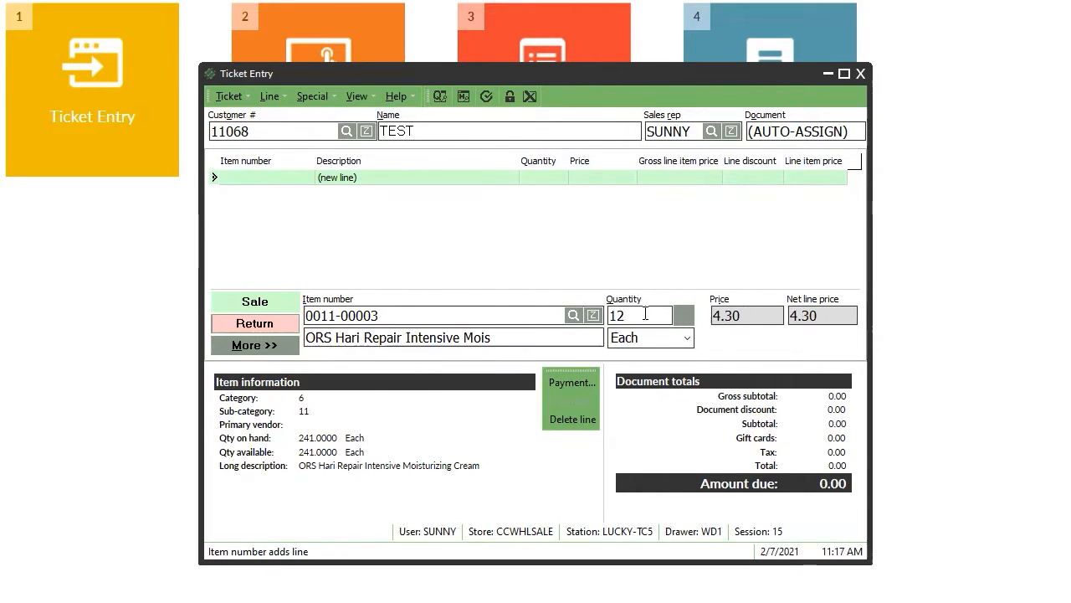
key("Return")
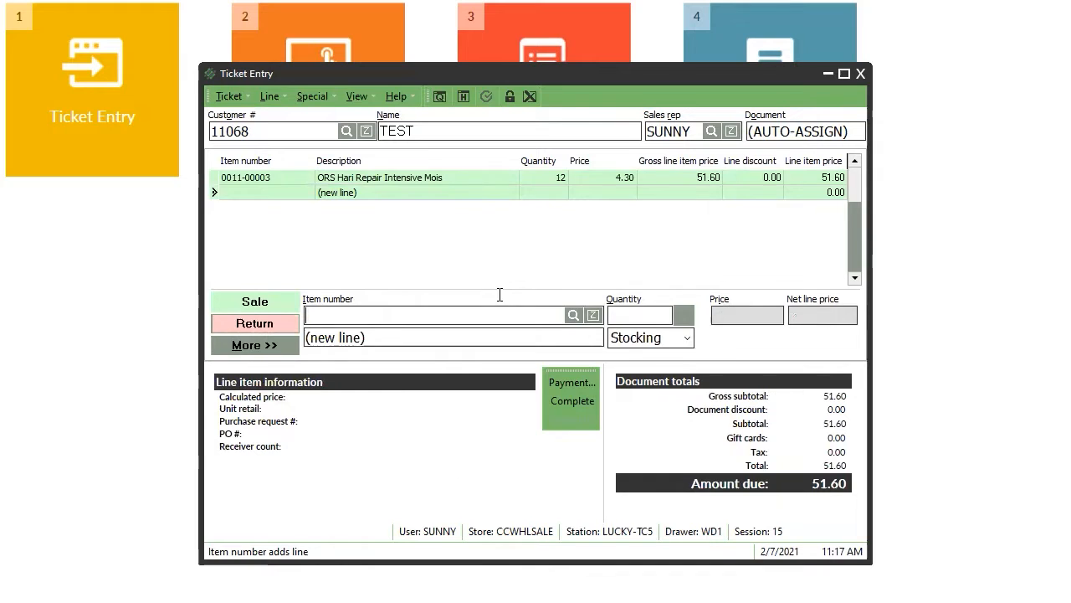
key("Return")
Search 'colgate' and add 24 Colgate Toothpaste Regular 4 pcs (0682-00002) at 7.65.
key("BackSpace")
key("BackSpace")
type("colgate")
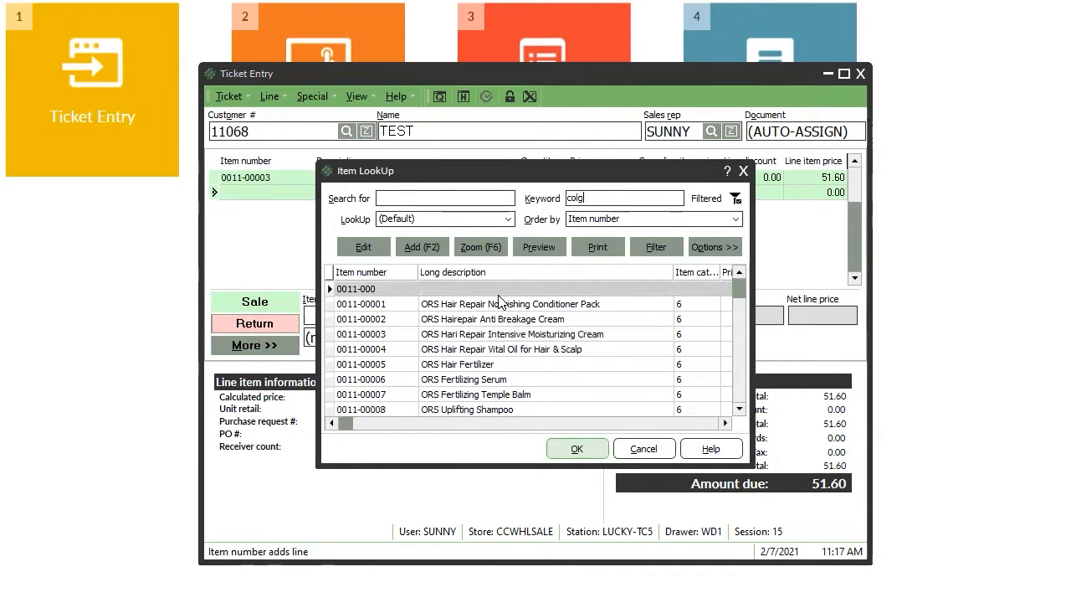
key("Down")
key("Down")
key("Down")
key("Down")
key("Down")
key("Down")
key("Down")
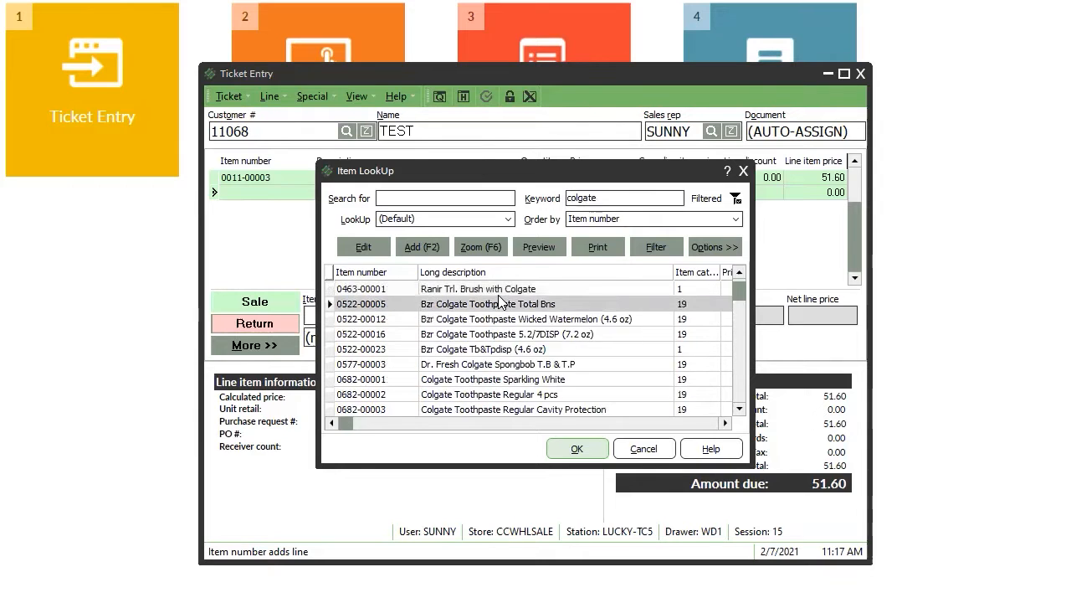
key("Escape")
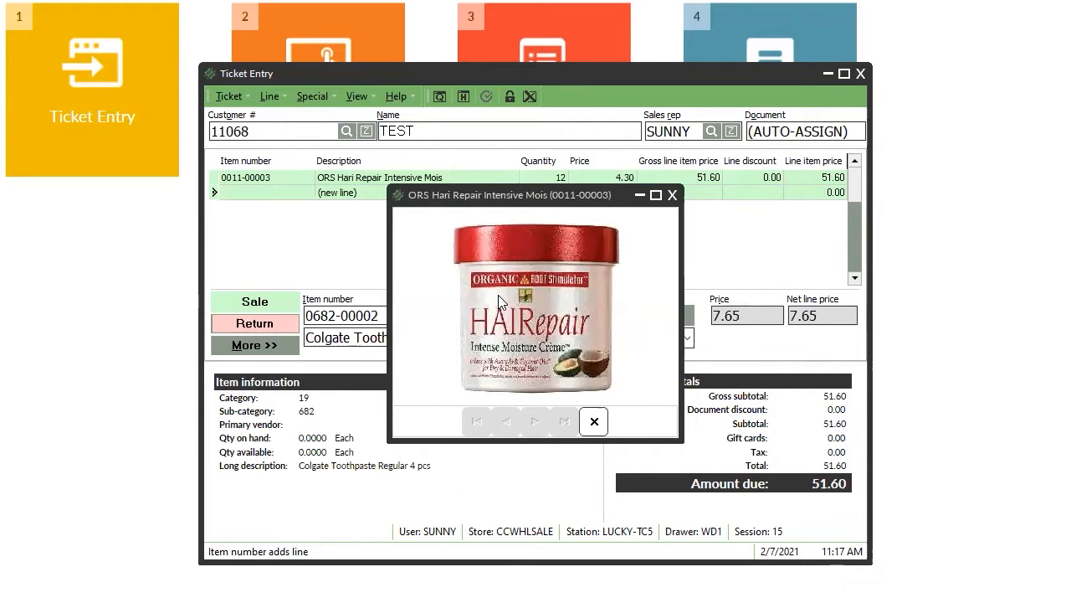
left_click(674, 195)
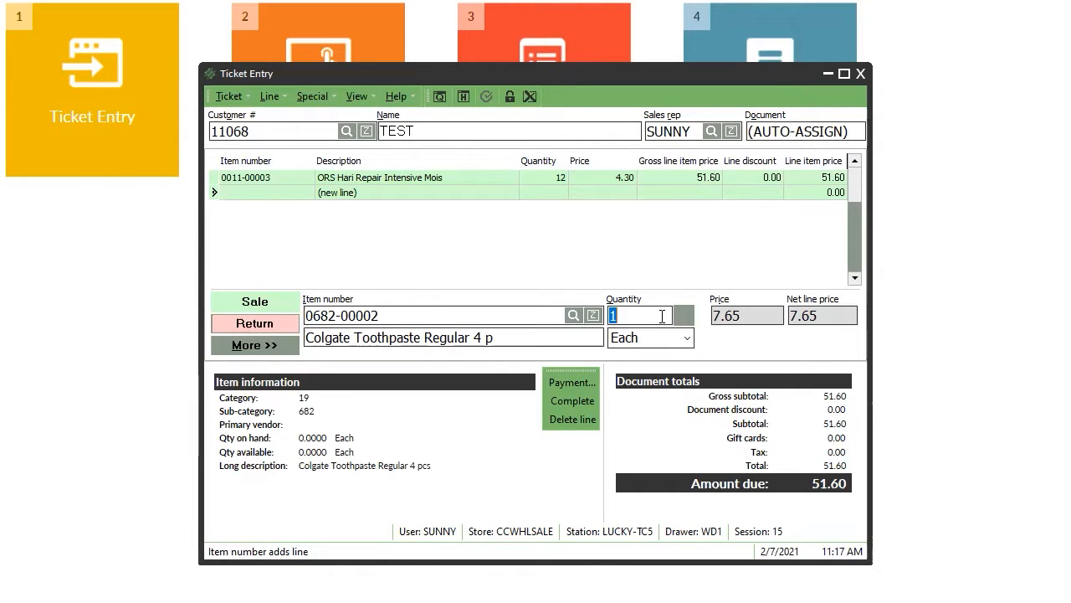
type("24")
key("Return")
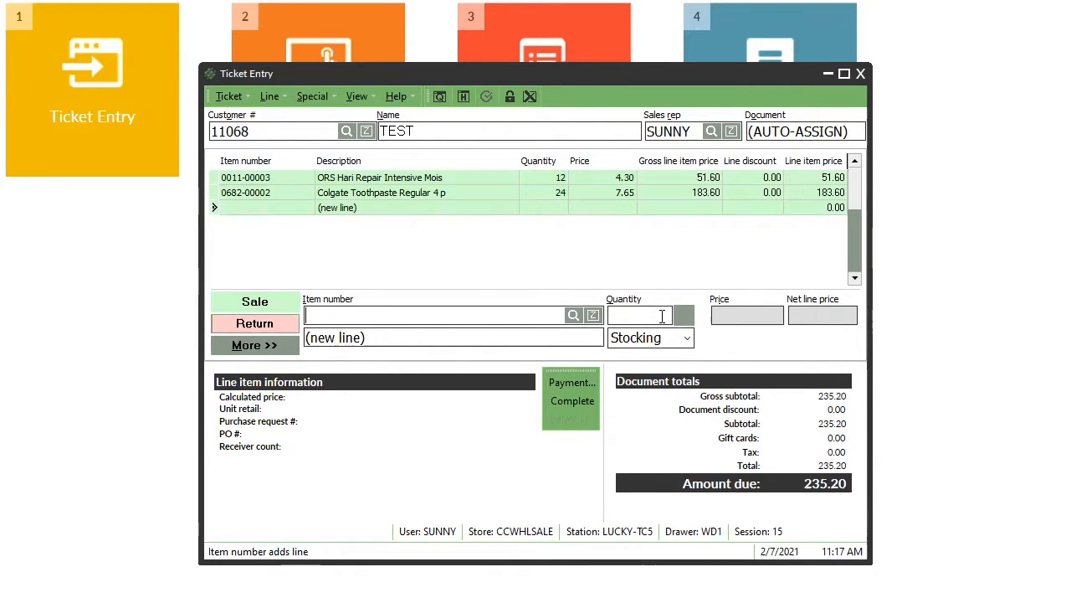
key("Return")
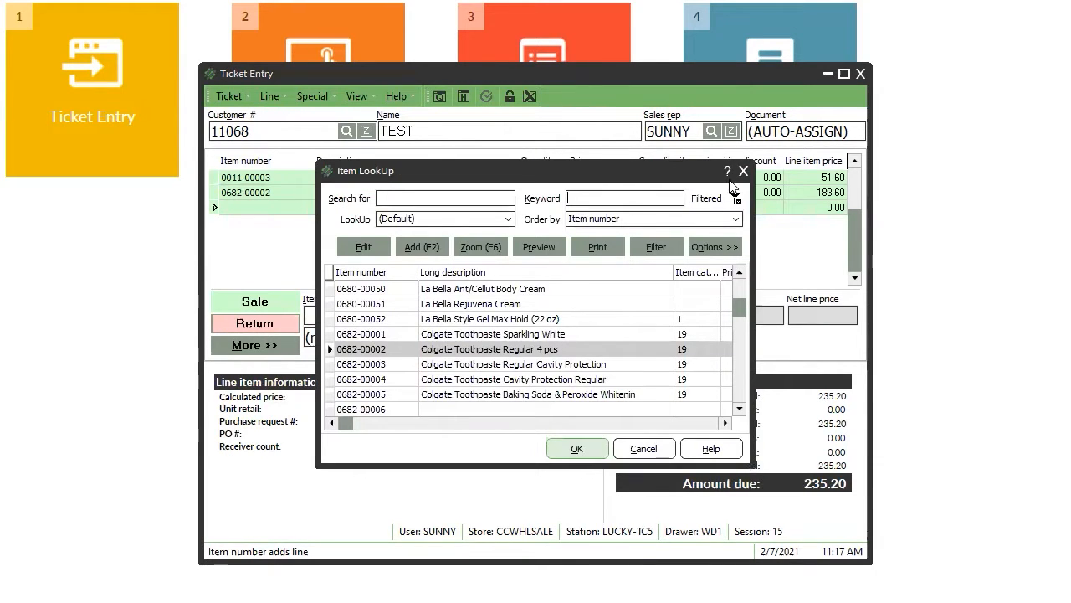
left_click(743, 172)
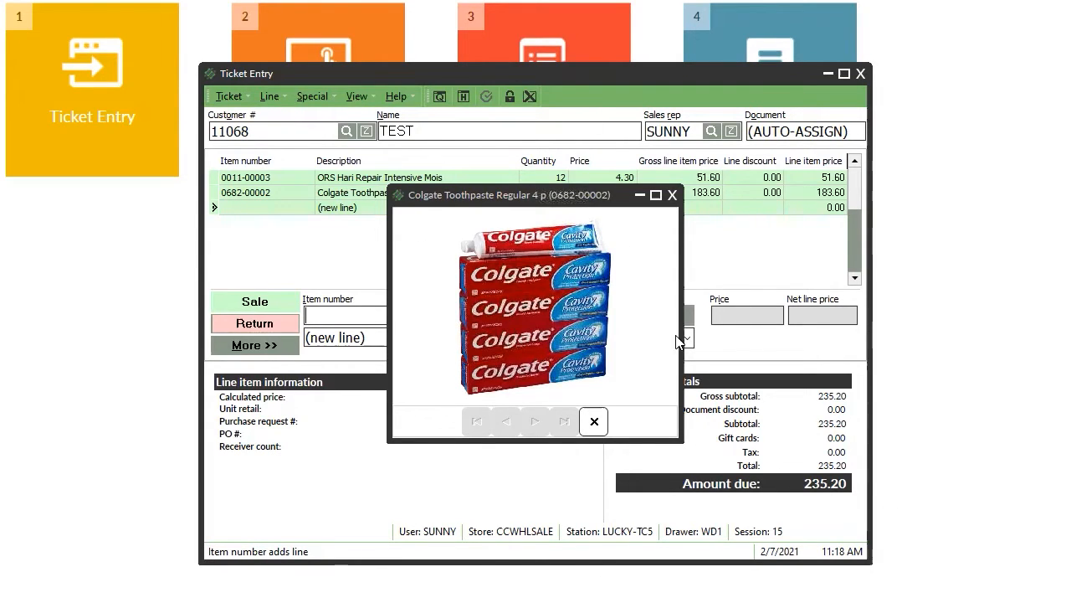
left_click(670, 195)
Add 48 Colgate Toothpaste Kids Red (0682-00018) at 1.00, bringing the total to 283.20.
double_click(374, 315)
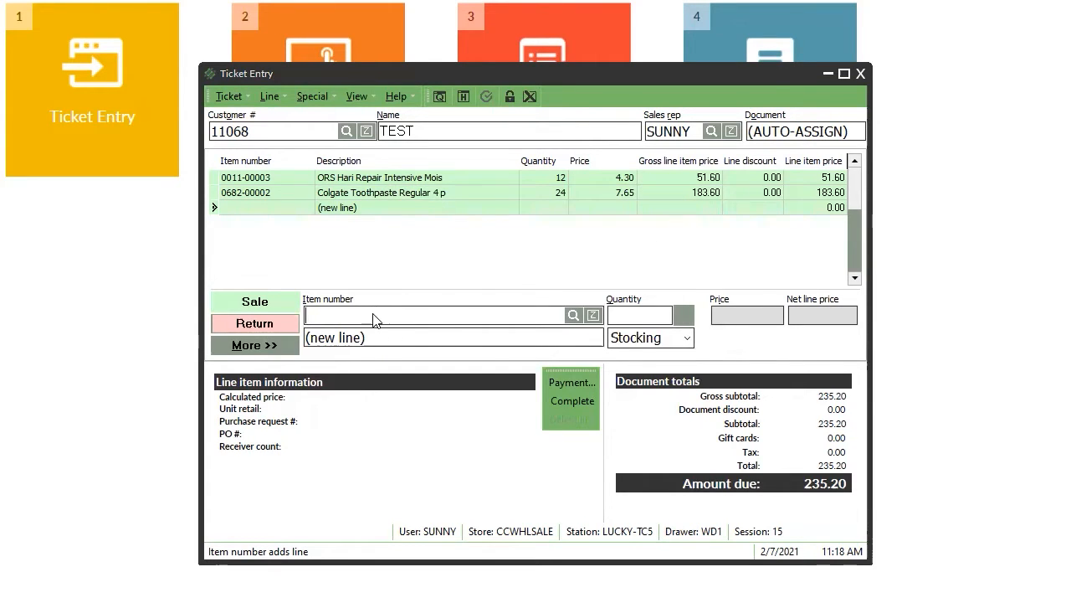
key("Page_Down")
key("Page_Down")
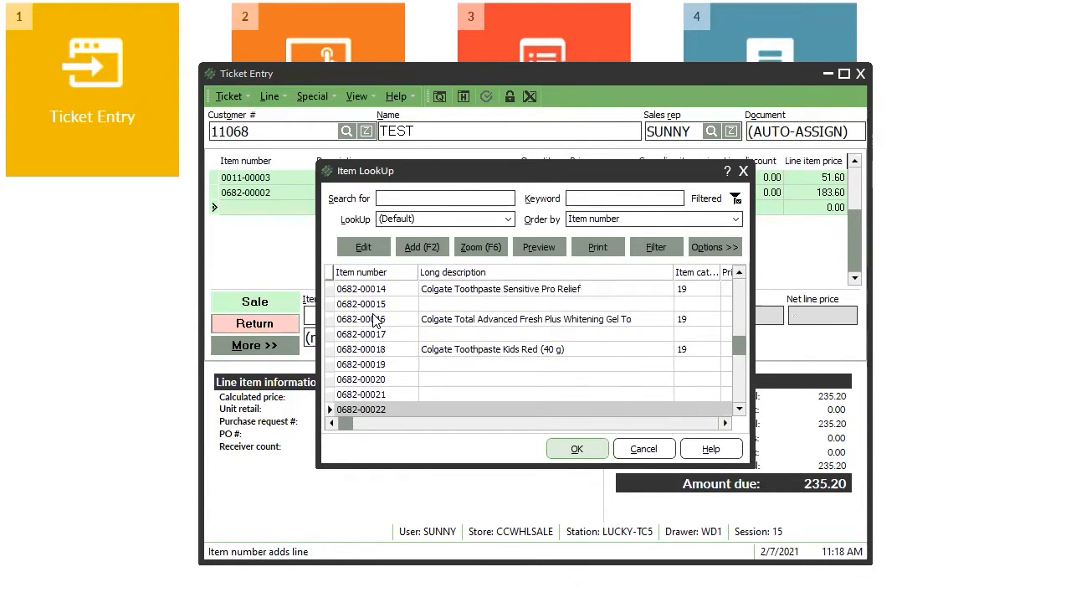
key("Up")
key("Up")
key("Up")
key("Up")
key("Return")
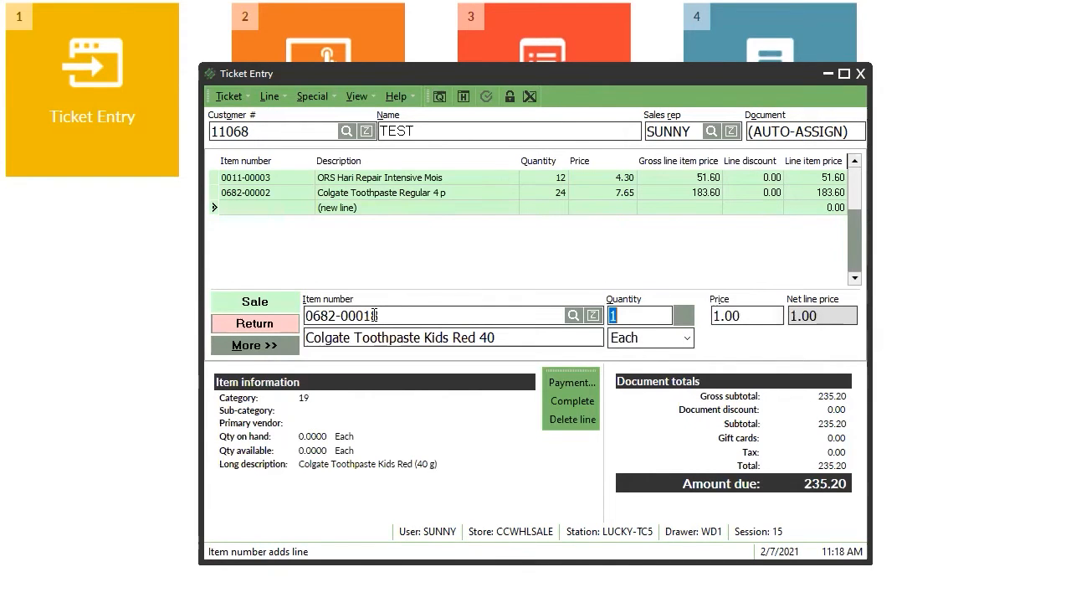
type("48")
key("Tab")
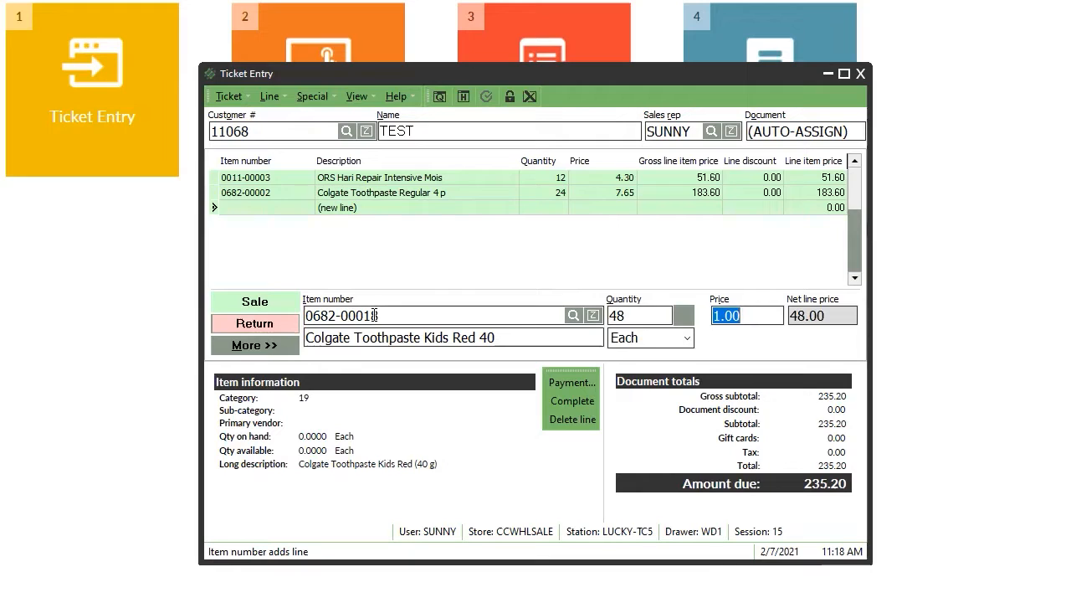
key("Return")
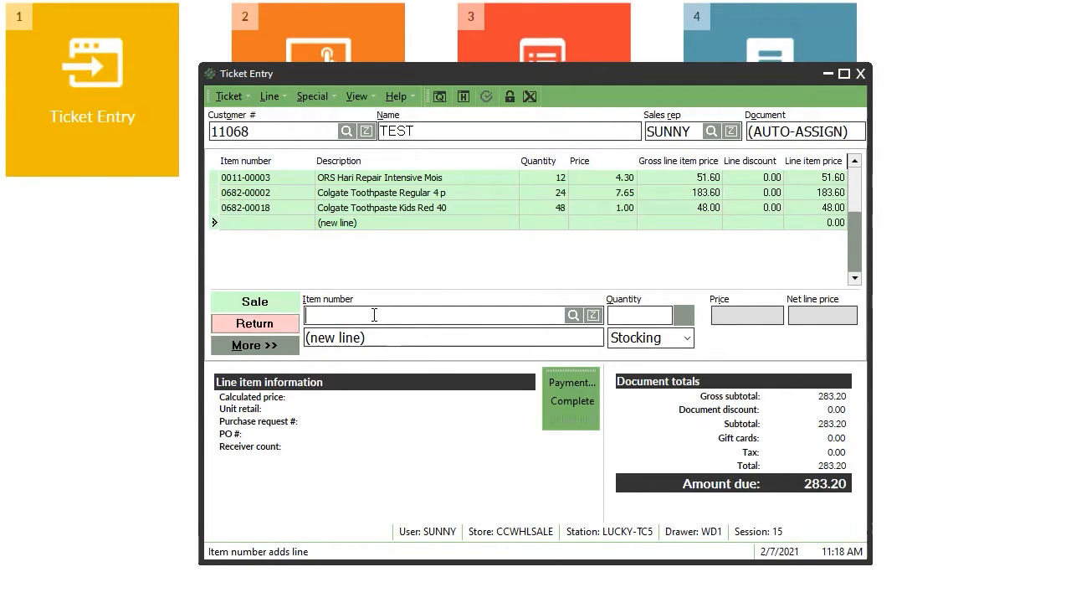
type("035000466308")
key("Return")
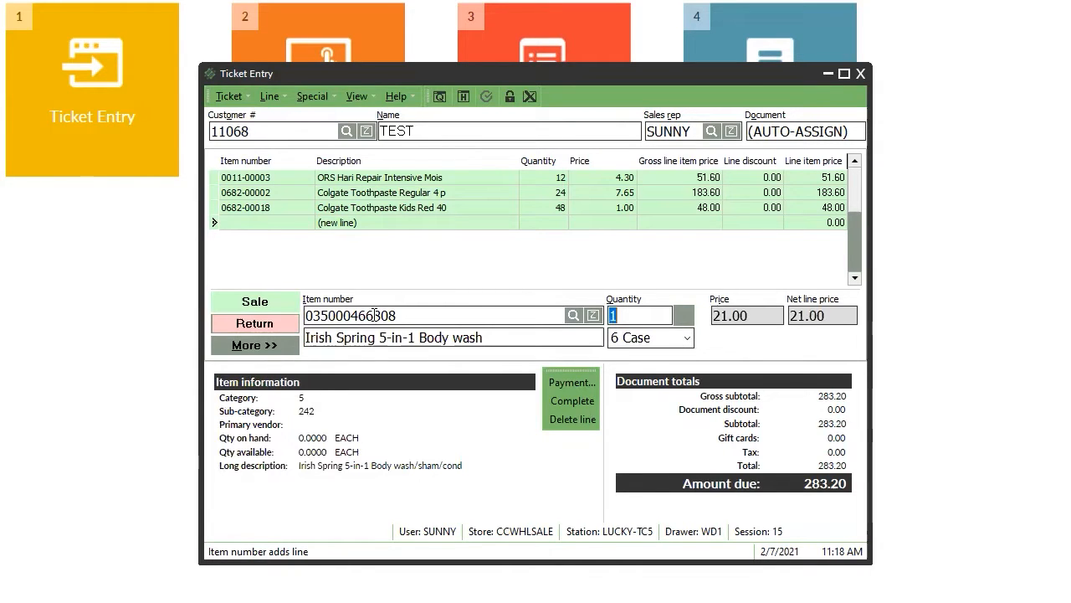
type("48")
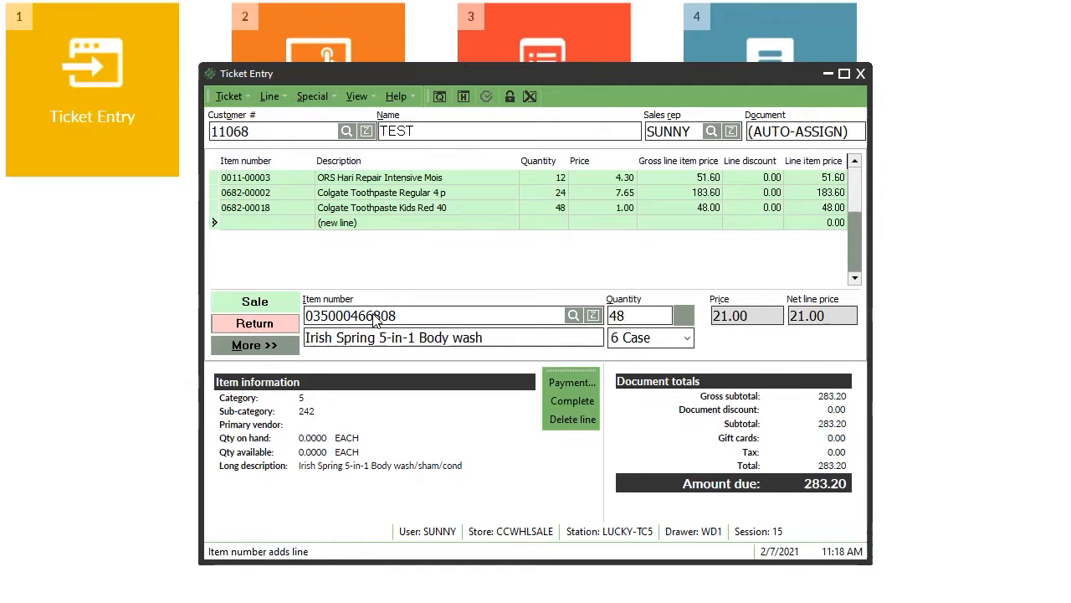
key("Return")
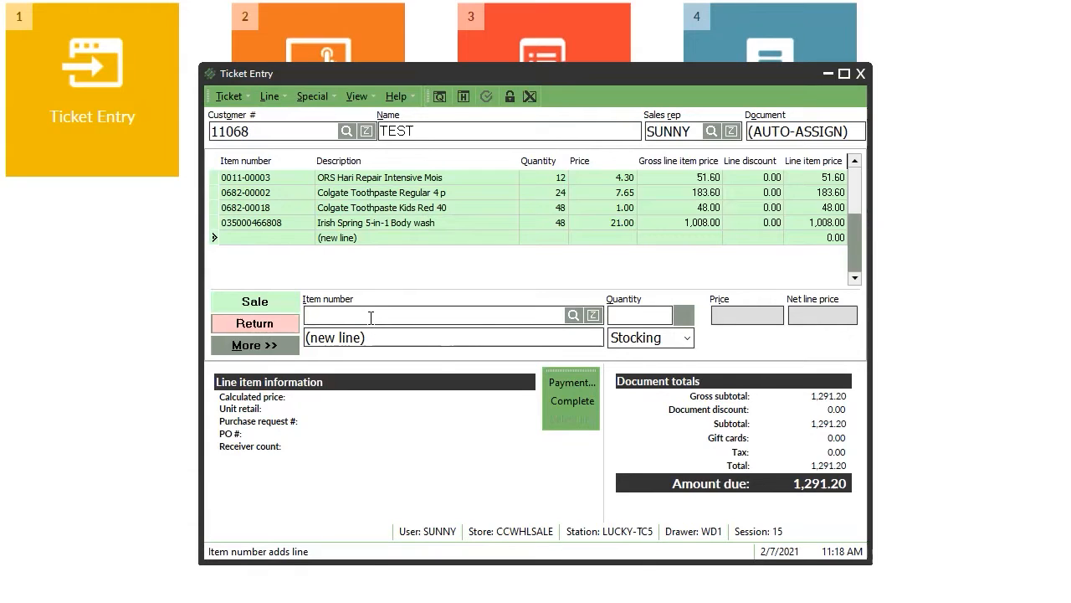
left_click(338, 223)
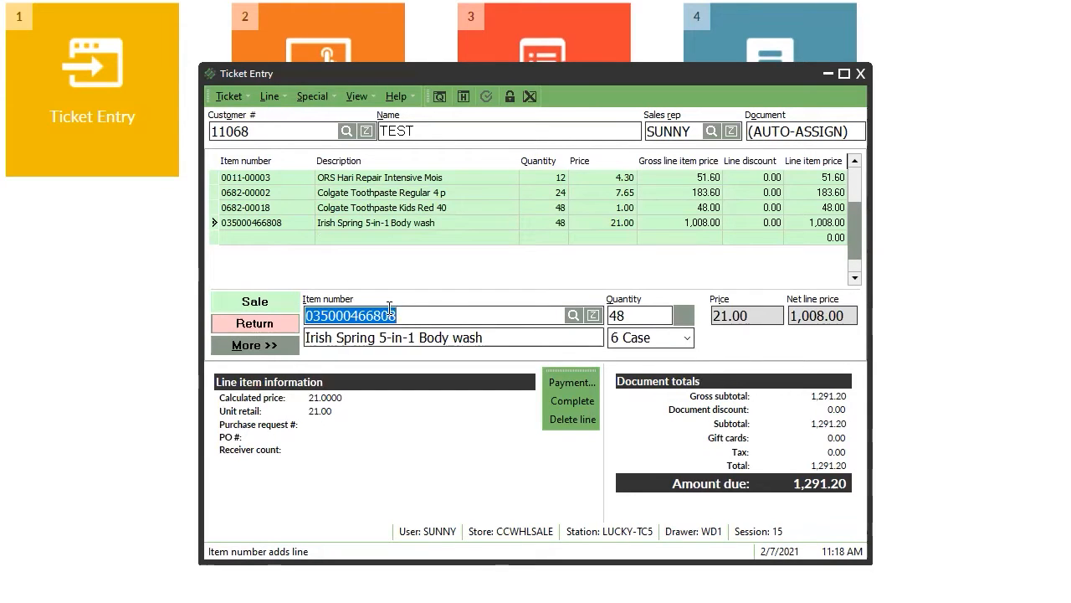
left_click(624, 315)
left_click(682, 338)
left_click(673, 340)
left_click(664, 341)
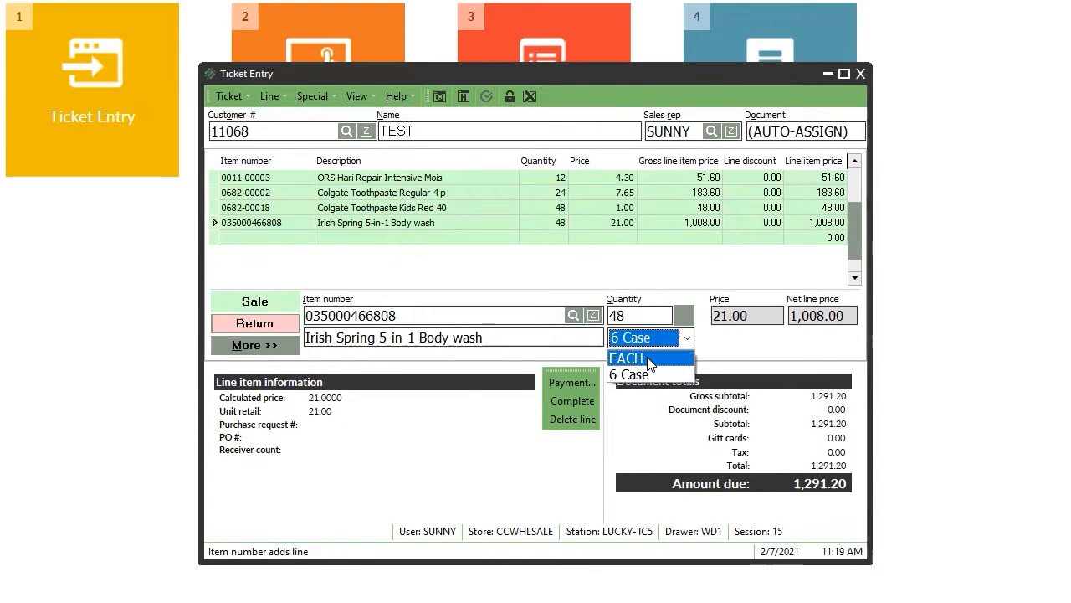
left_click(762, 355)
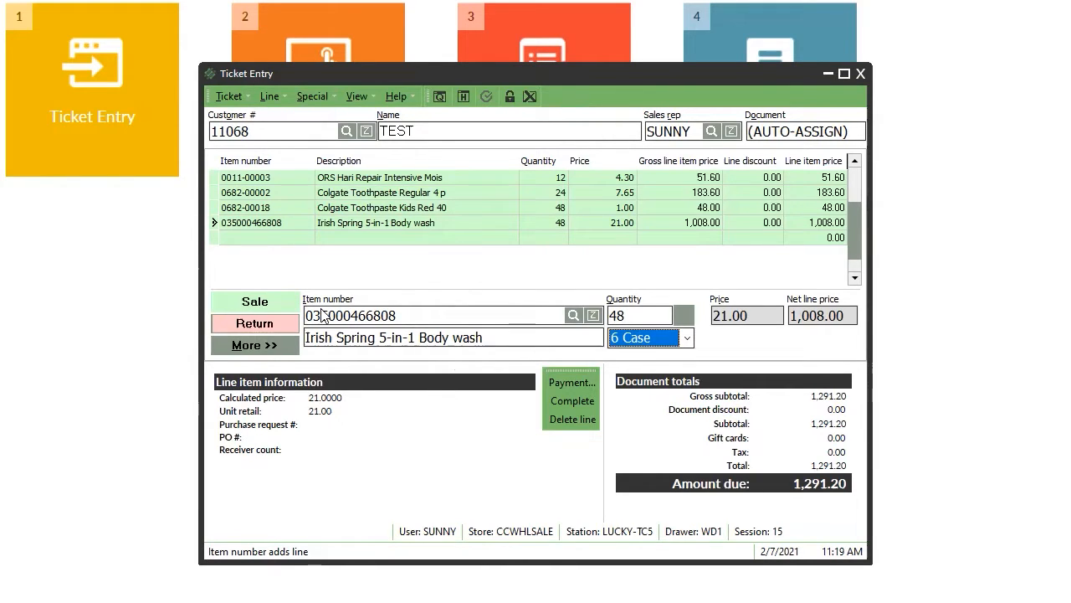
left_click(672, 346)
left_click(670, 345)
left_click(647, 339)
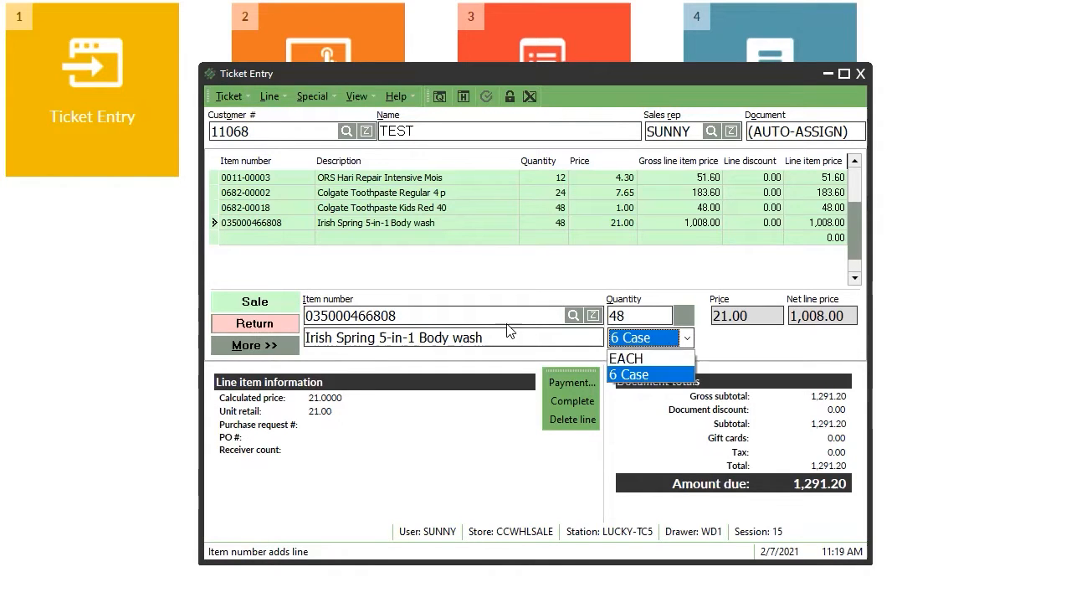
left_click(647, 344)
left_click(648, 346)
left_click(644, 357)
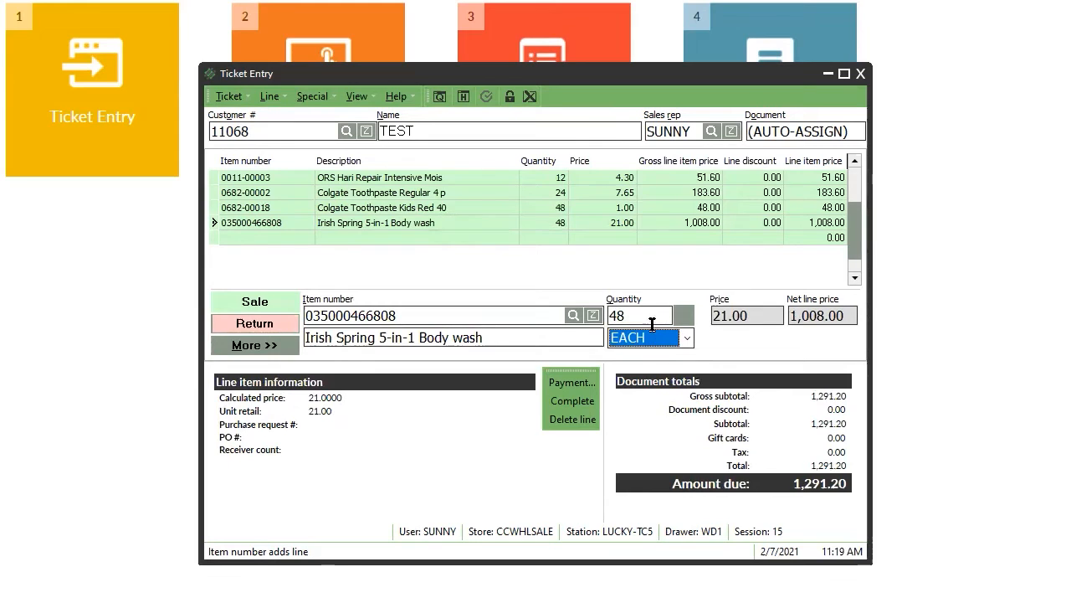
left_click(652, 349)
left_click(647, 372)
left_click(273, 241)
Filter Item LookUp by 'dove body soap', pick 0228-00412, accept the prompt, and add 12 units.
key("F5")
key("Up")
key("Up")
key("Up")
key("Up")
key("Up")
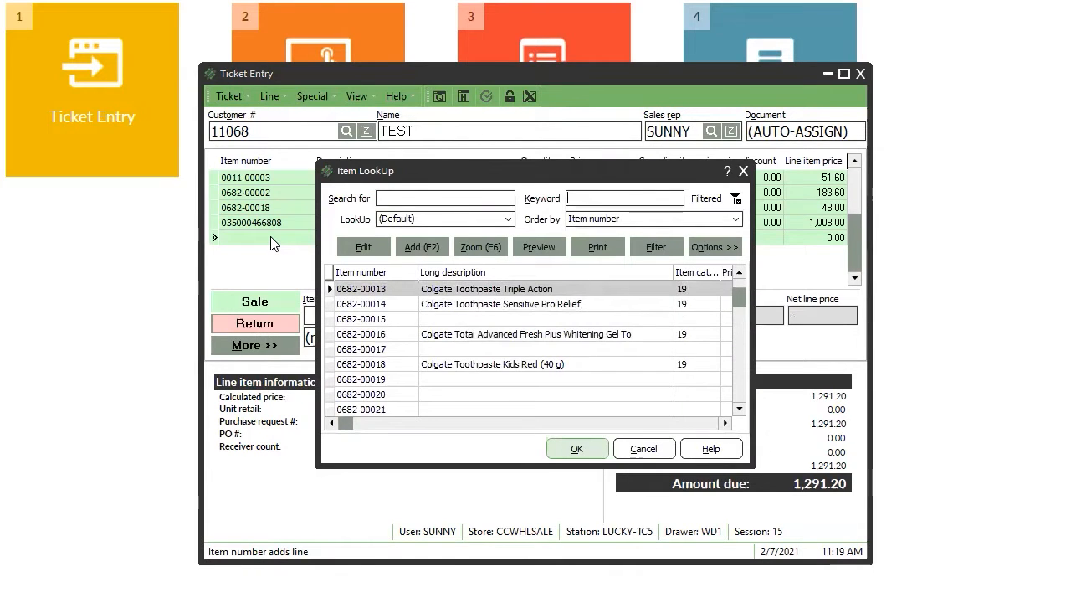
type("dove")
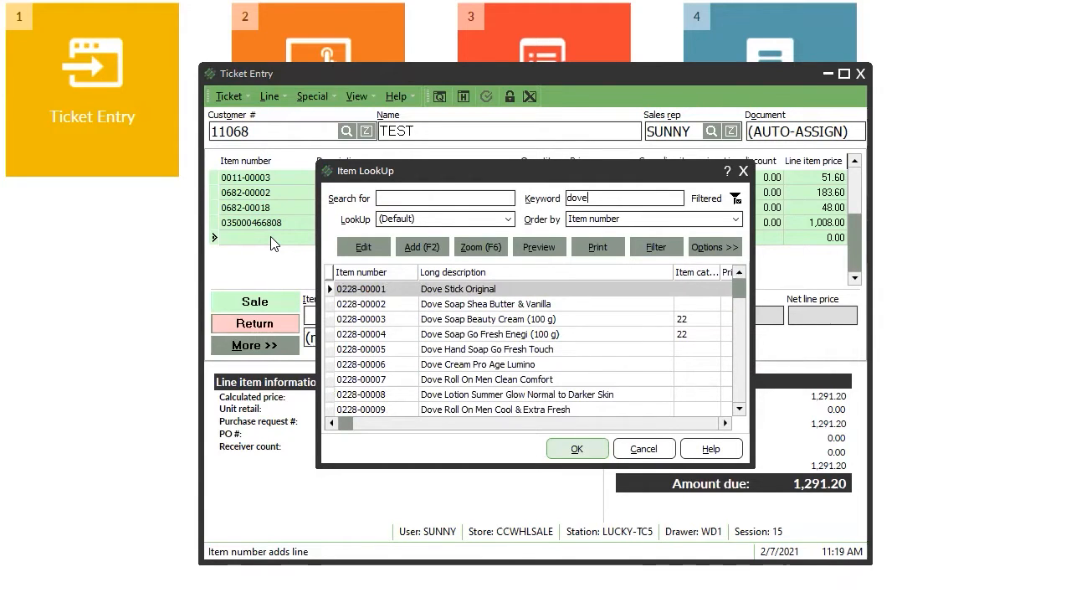
key("Page_Down")
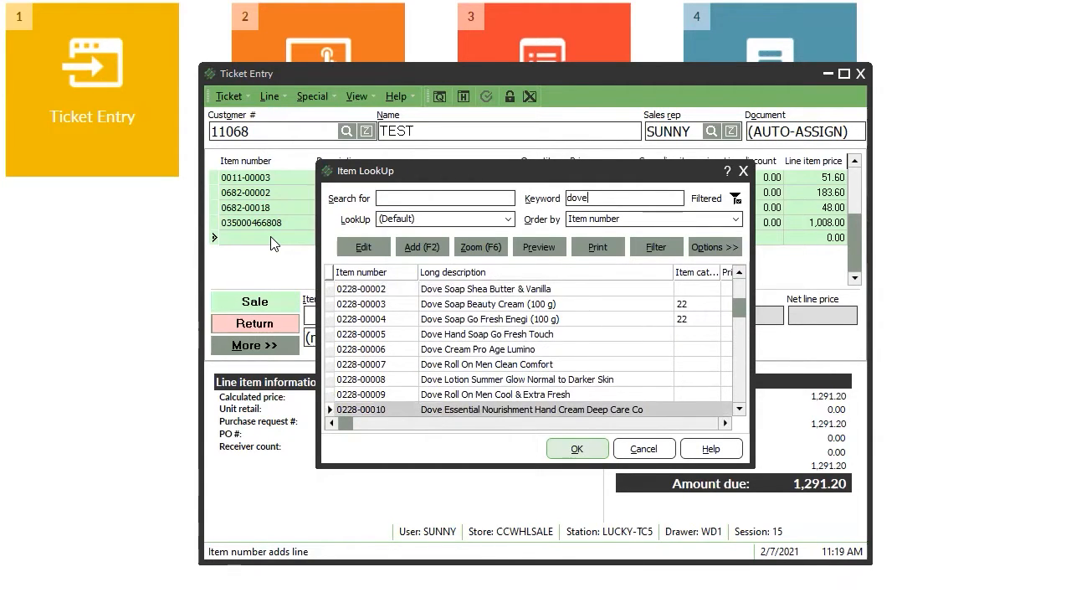
type("bo")
type("body soap")
key("Return")
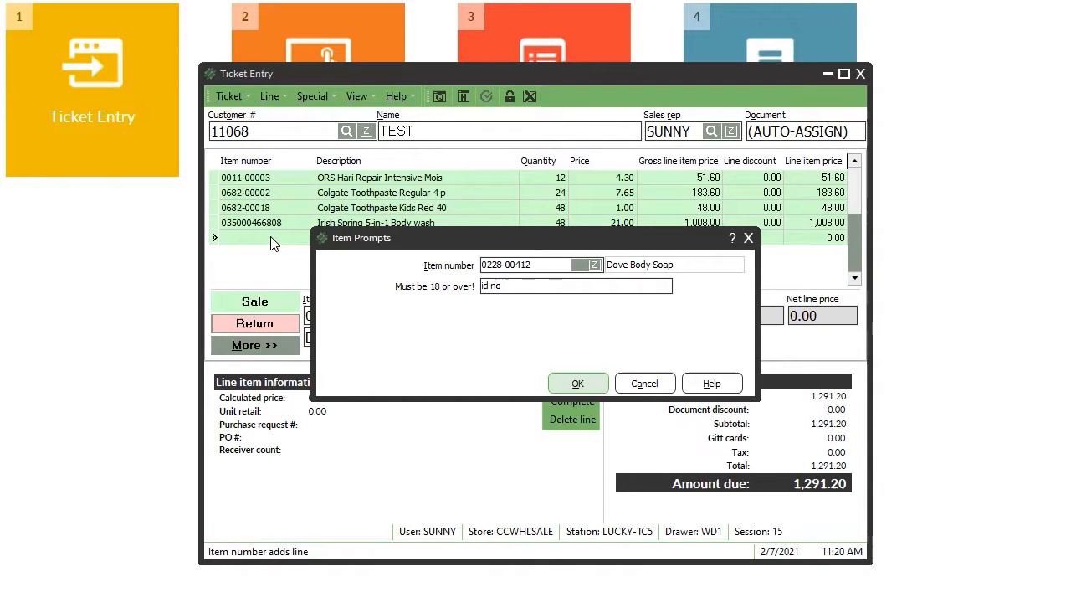
key("Return")
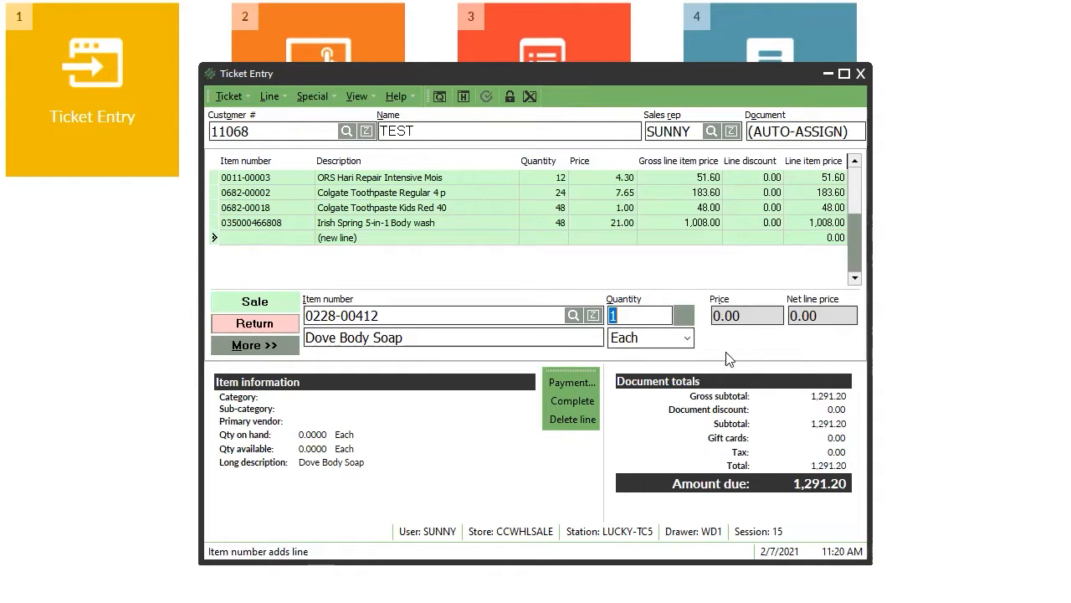
key("Return")
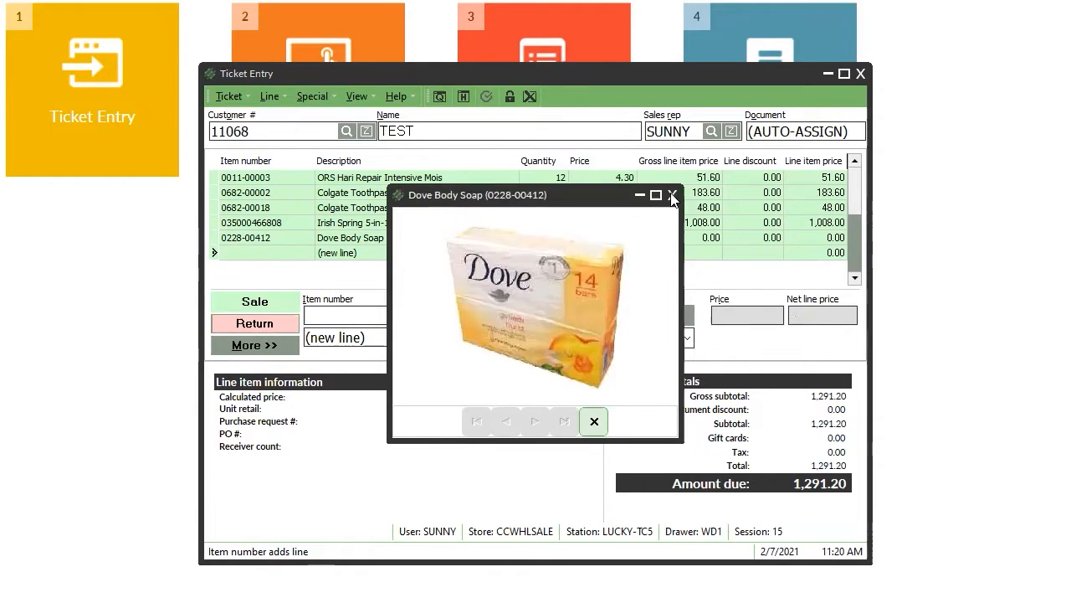
left_click(673, 195)
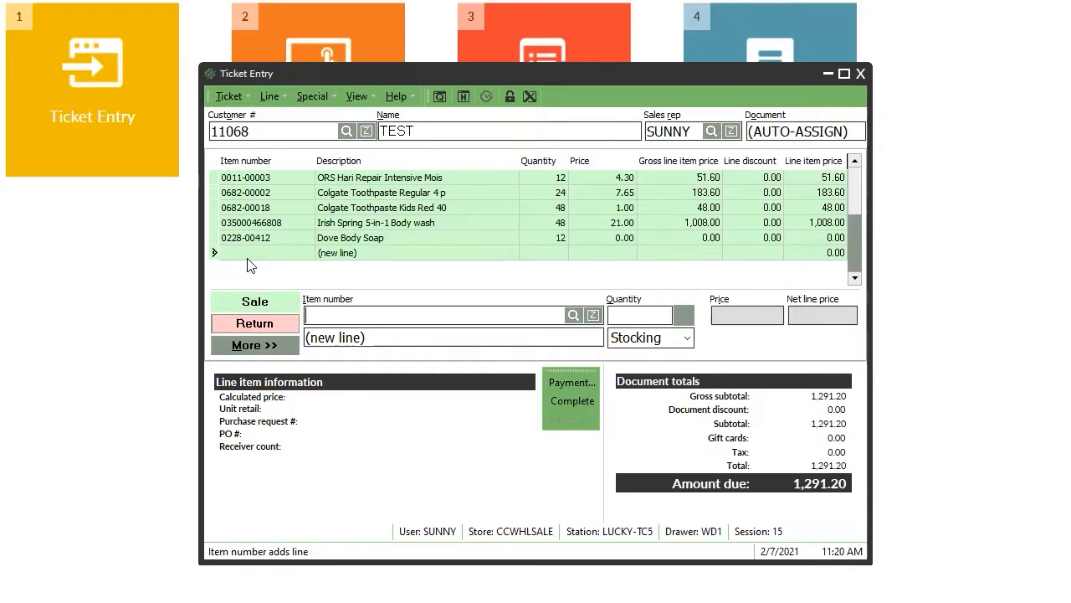
left_click(396, 239)
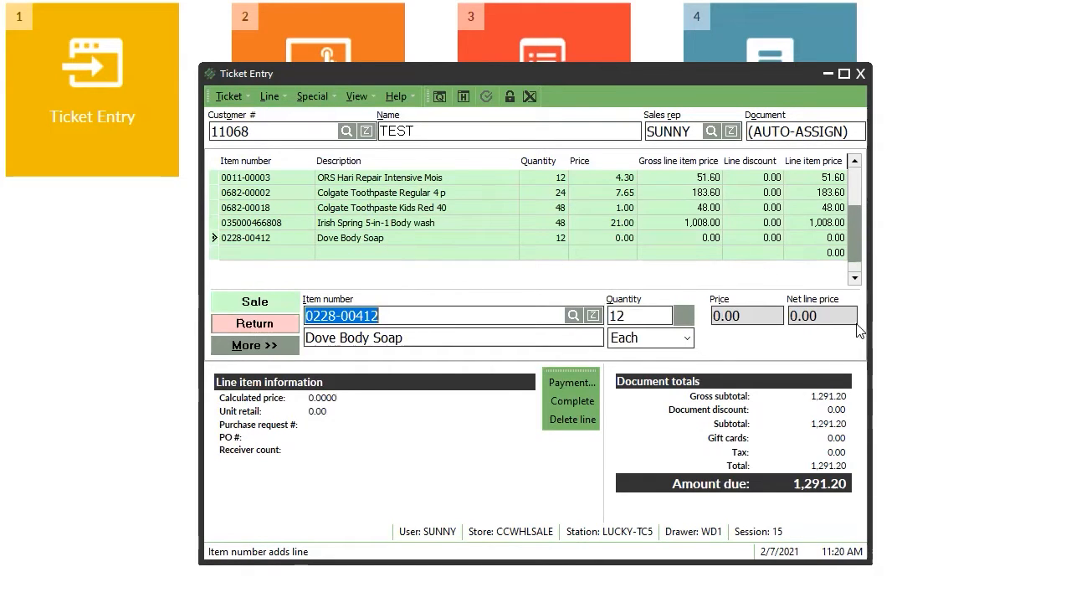
left_click(599, 421)
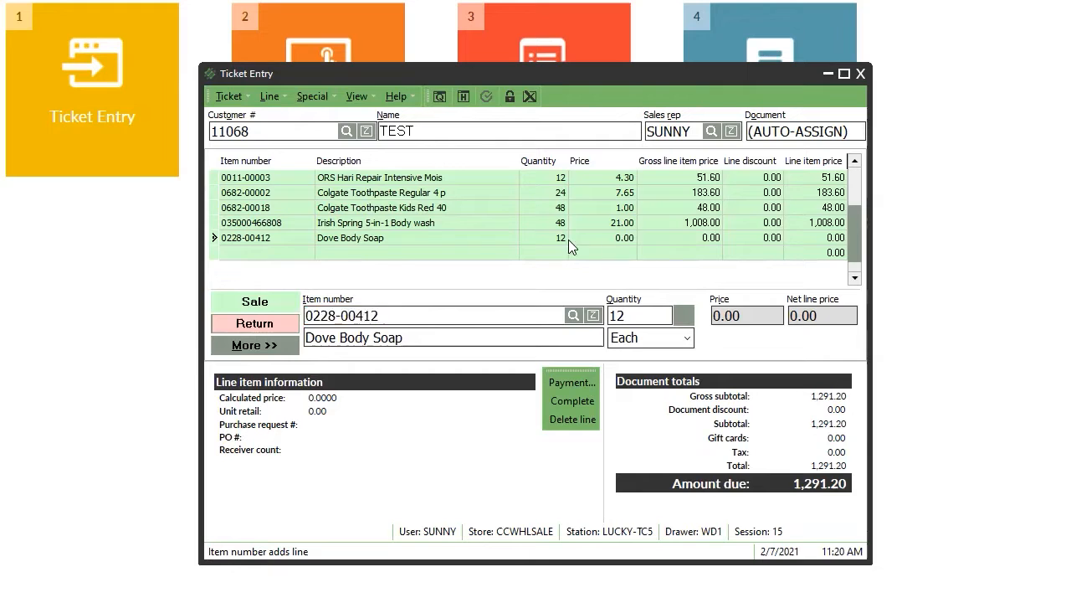
left_click(241, 223)
left_click(244, 194)
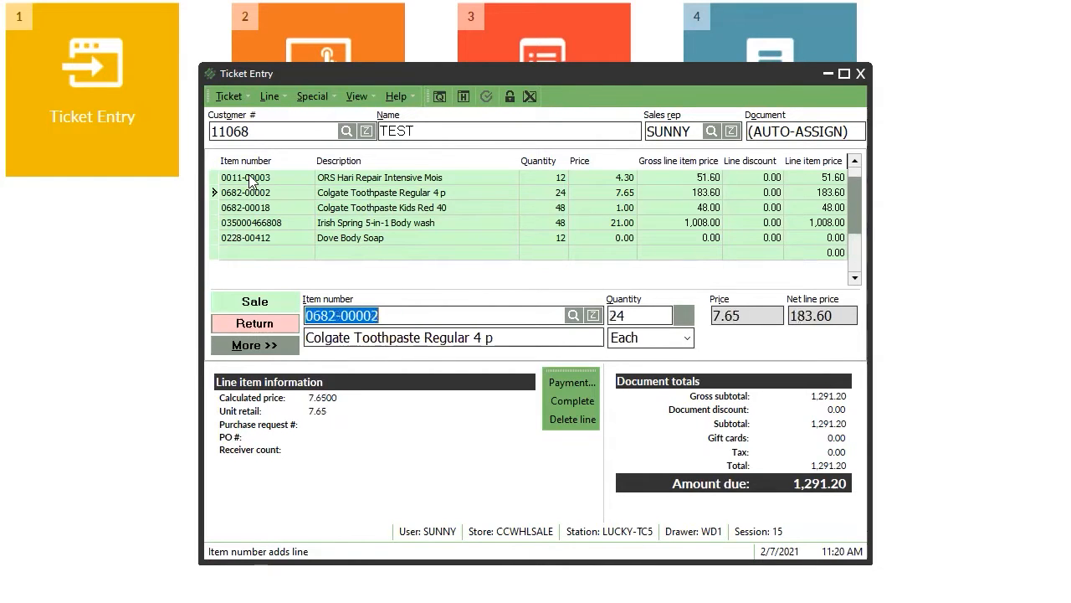
key("ctrl+i")
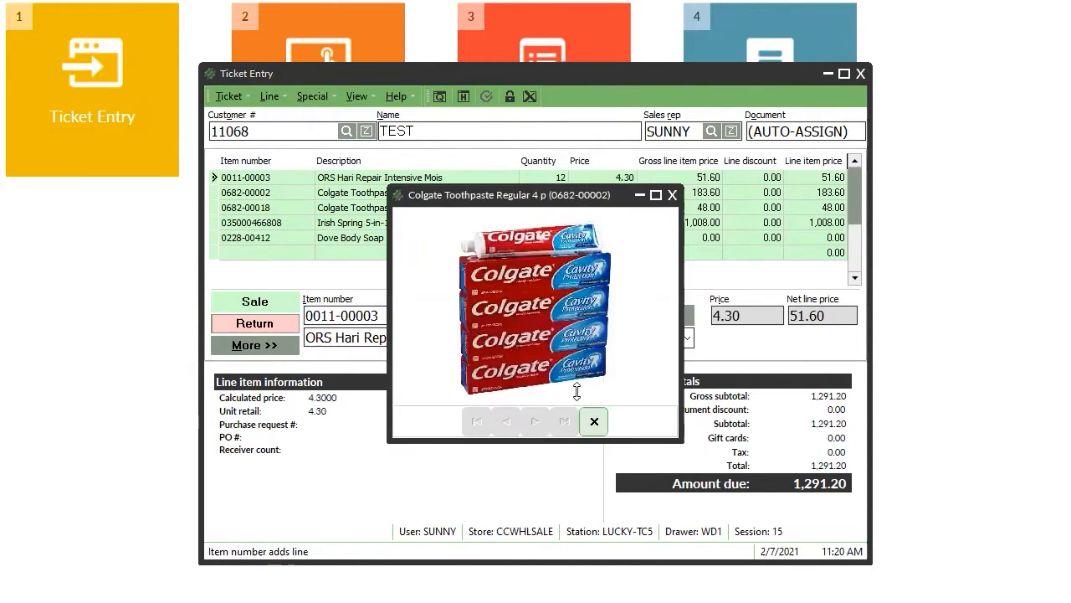
key("Escape")
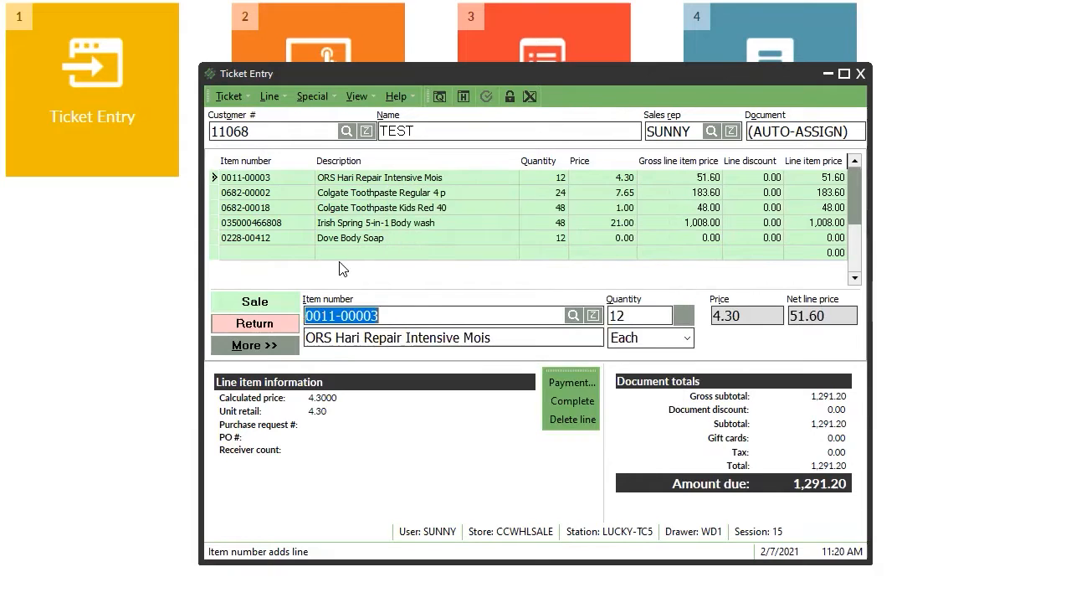
left_click(339, 257)
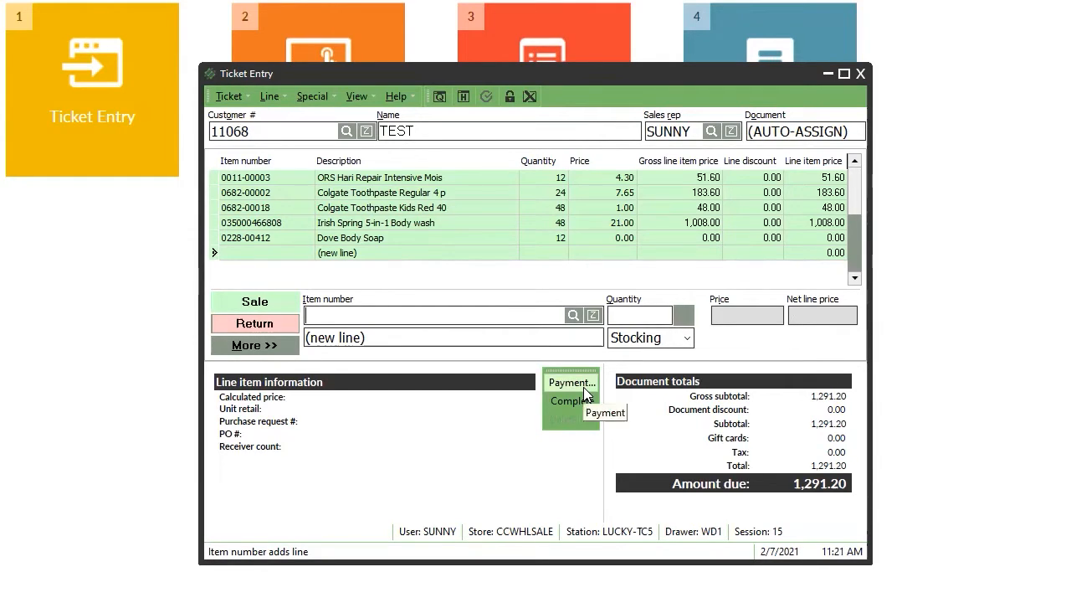
left_click(853, 171)
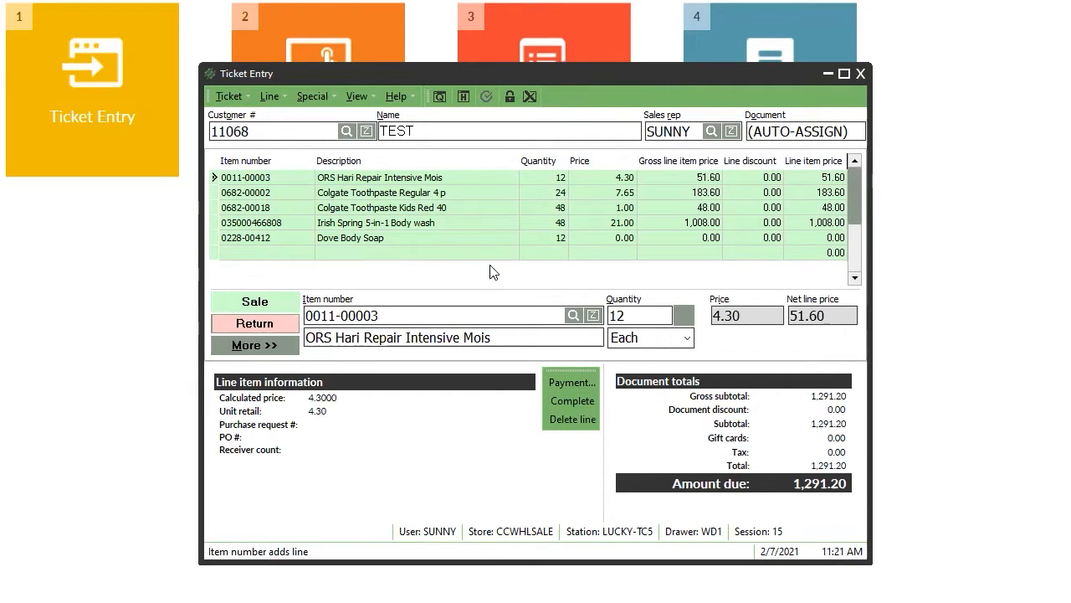
key("ctrl+i")
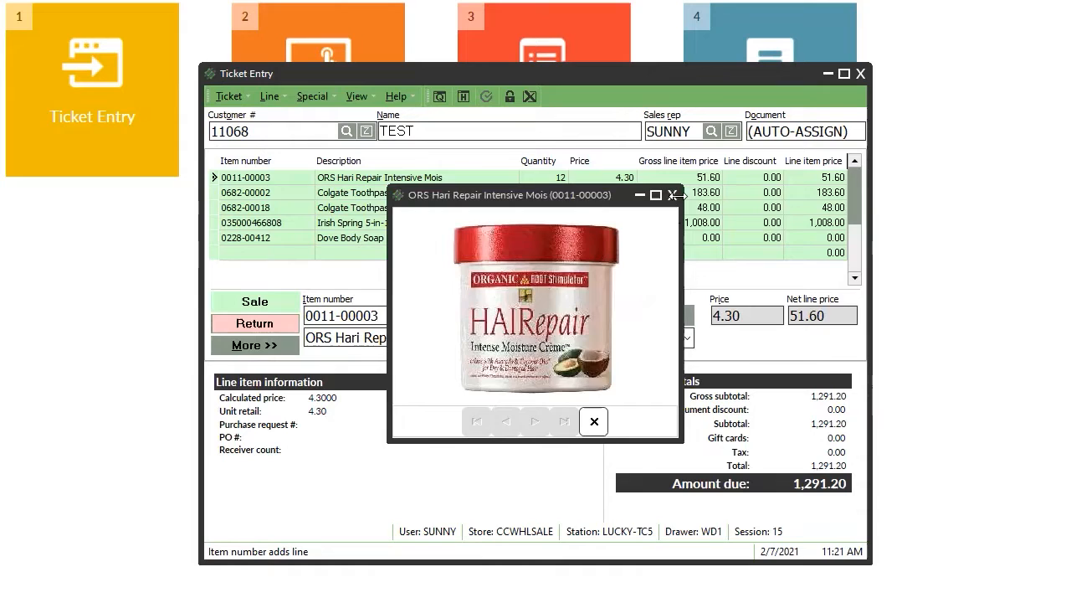
left_click(672, 195)
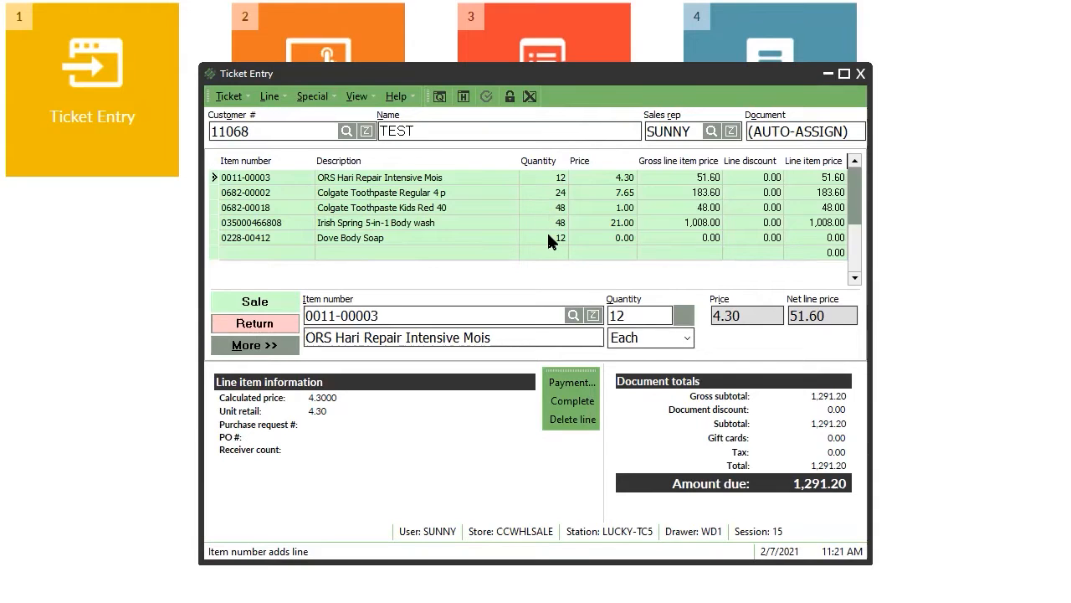
left_click(563, 385)
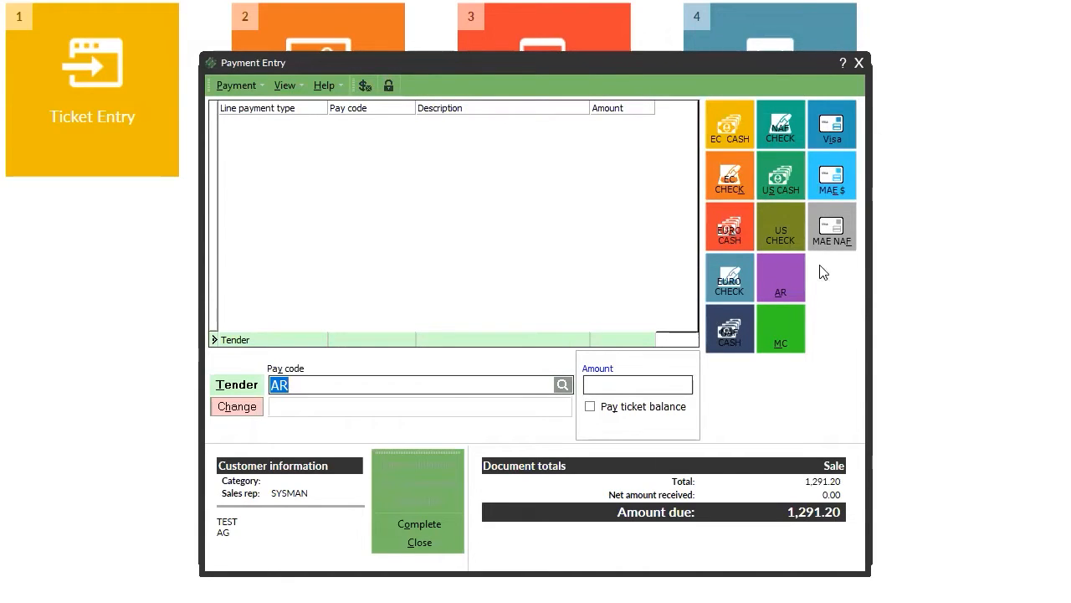
Record a 500.00 euro cash tender on the ticket.
left_click(730, 229)
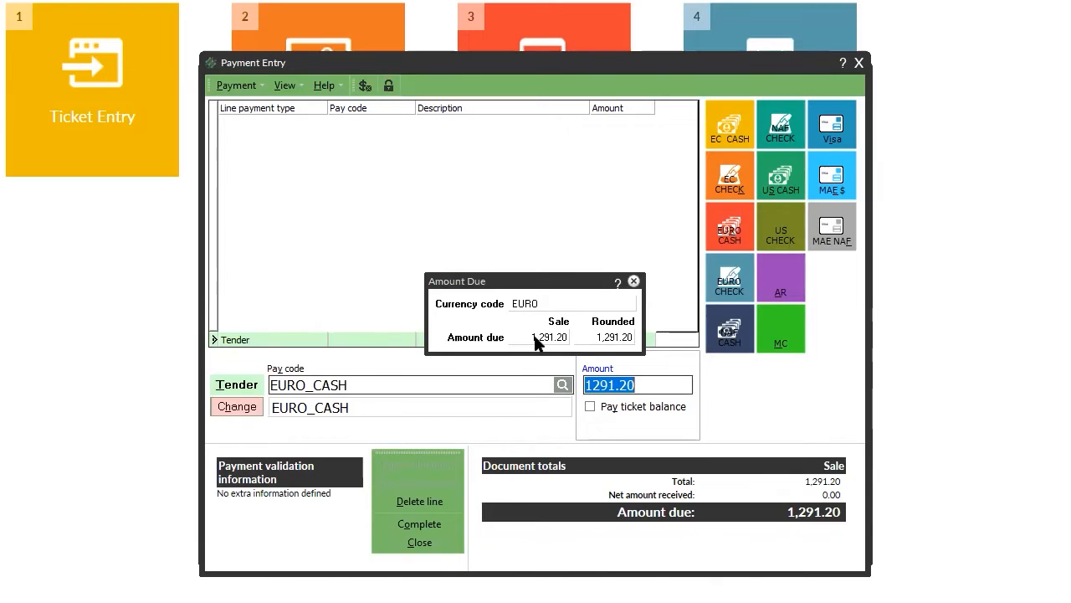
left_click(634, 281)
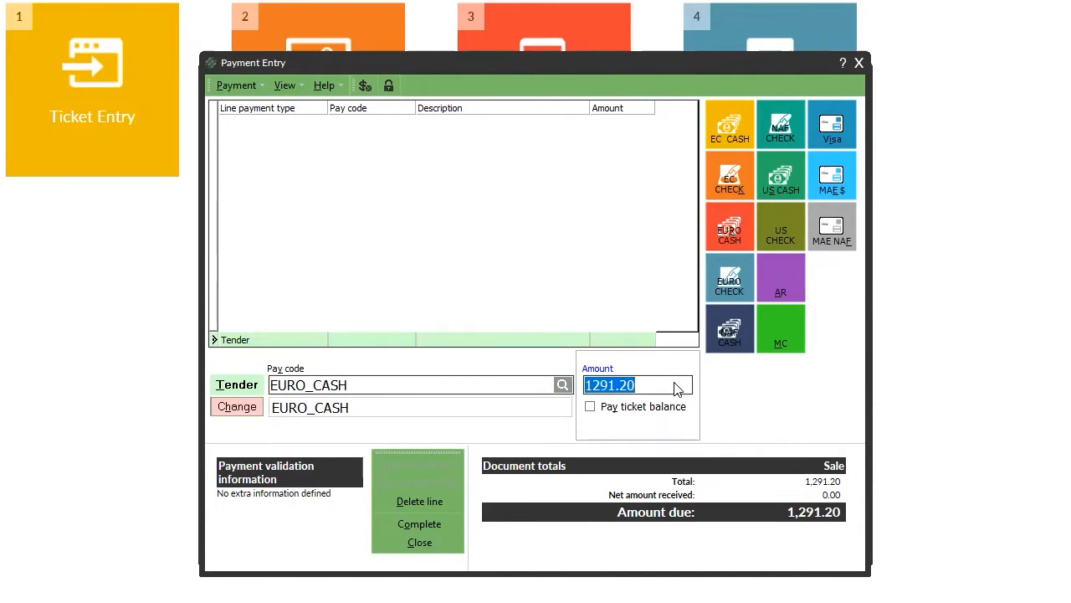
type("500")
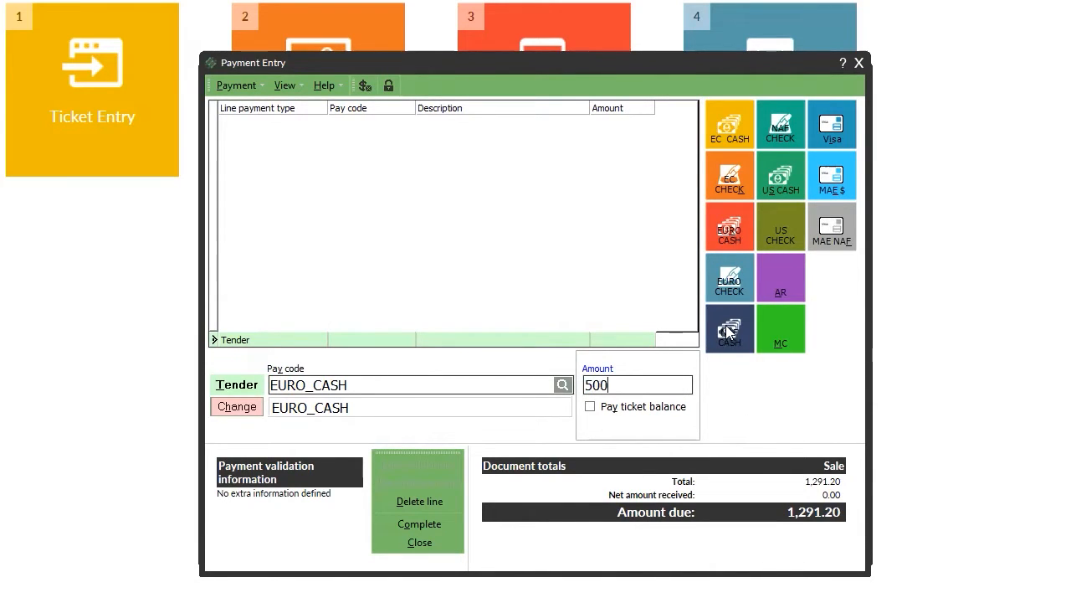
key("Return")
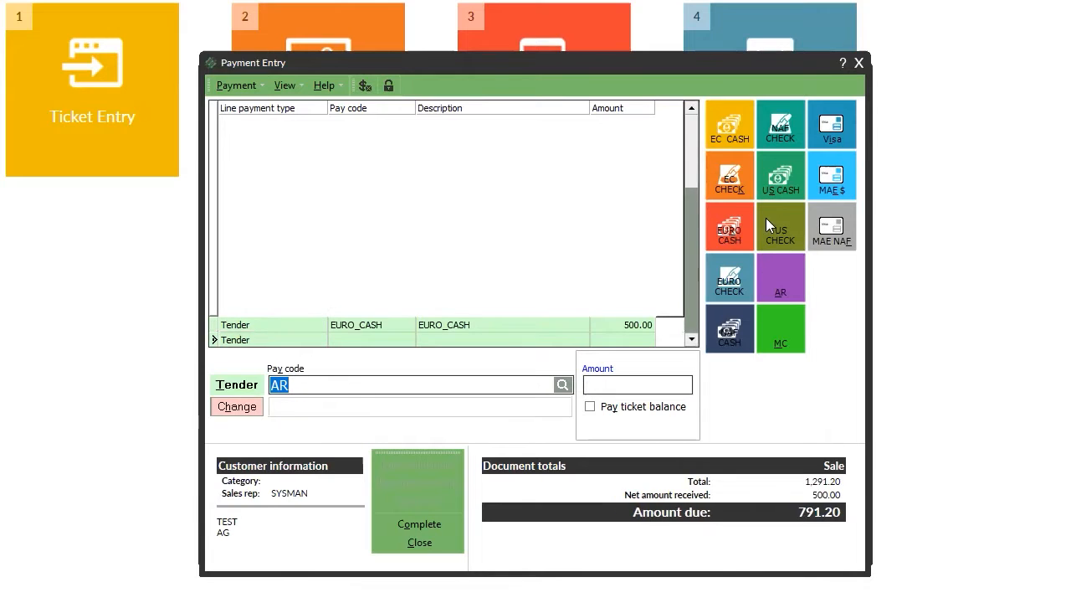
Add a 500.00 NAF check payment and accept the check validation.
left_click(778, 128)
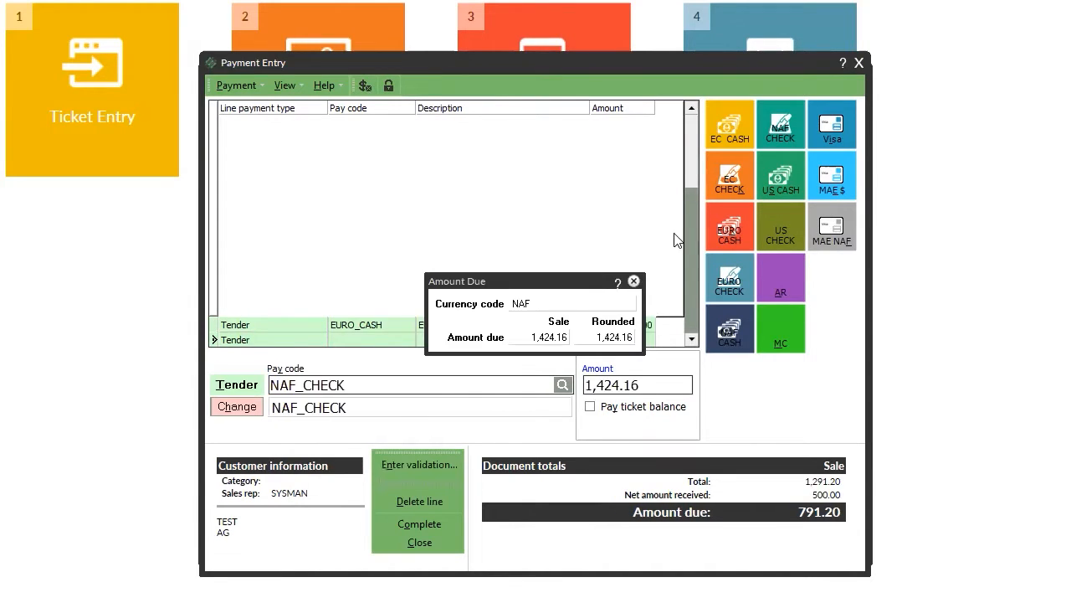
left_click(633, 281)
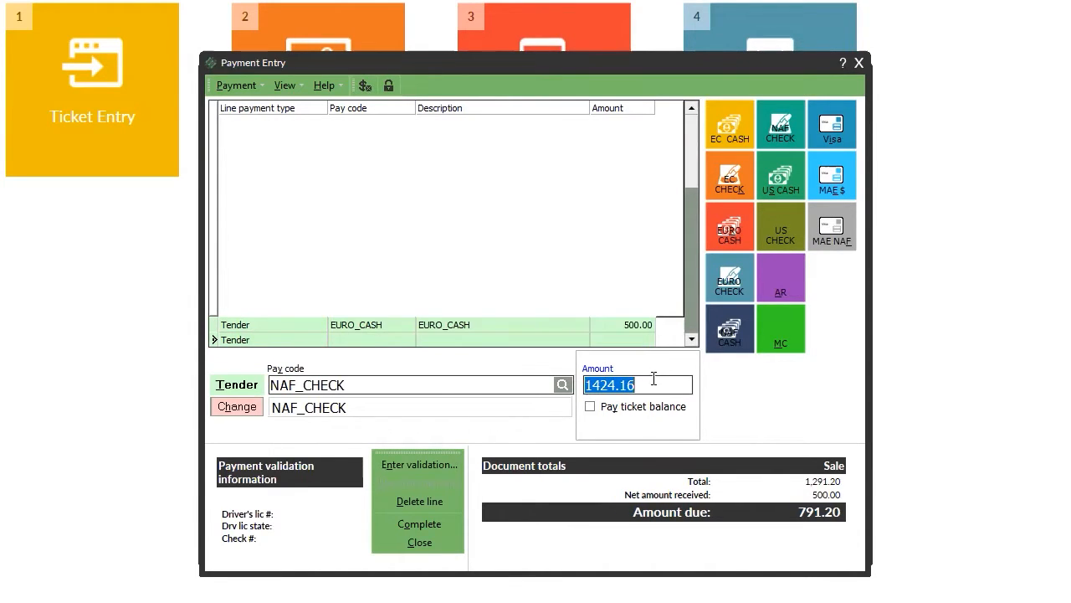
type("500")
key("Return")
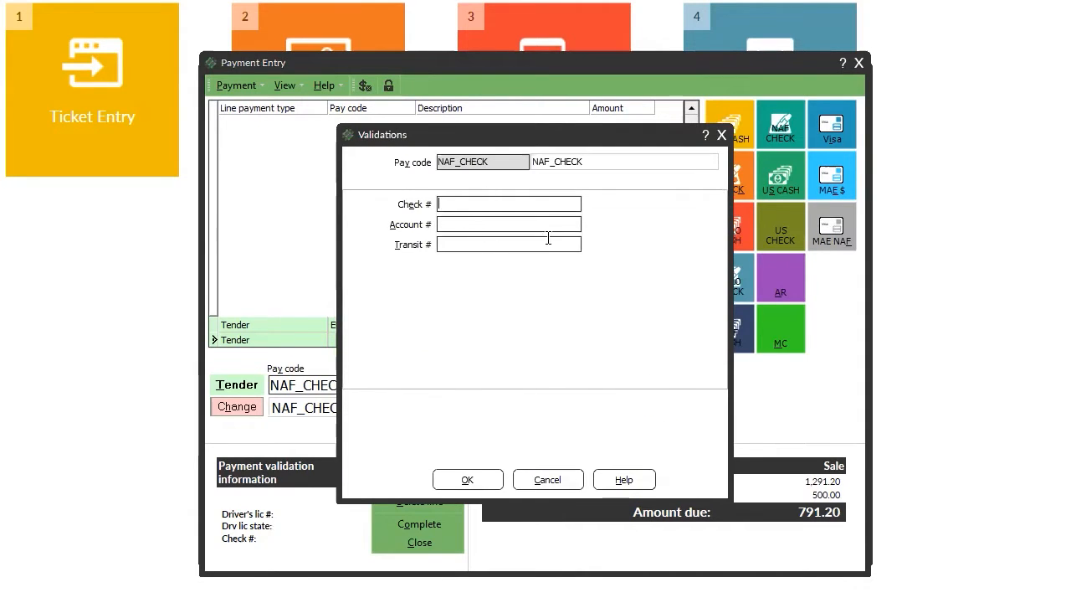
left_click(468, 479)
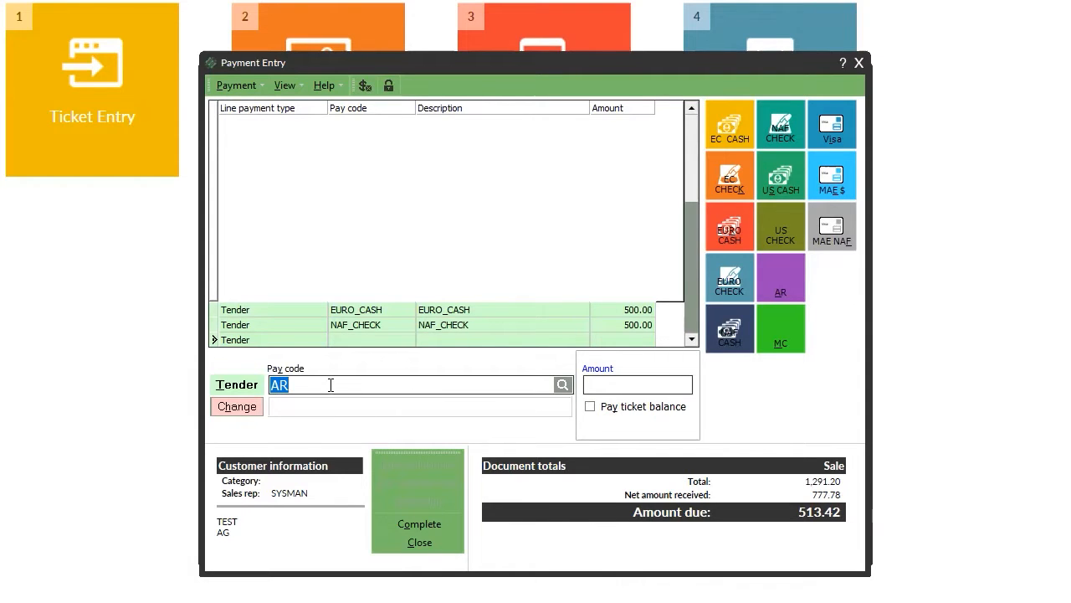
Charge the remaining 513.42 balance to Accounts Receivable and complete the ticket.
left_click(780, 294)
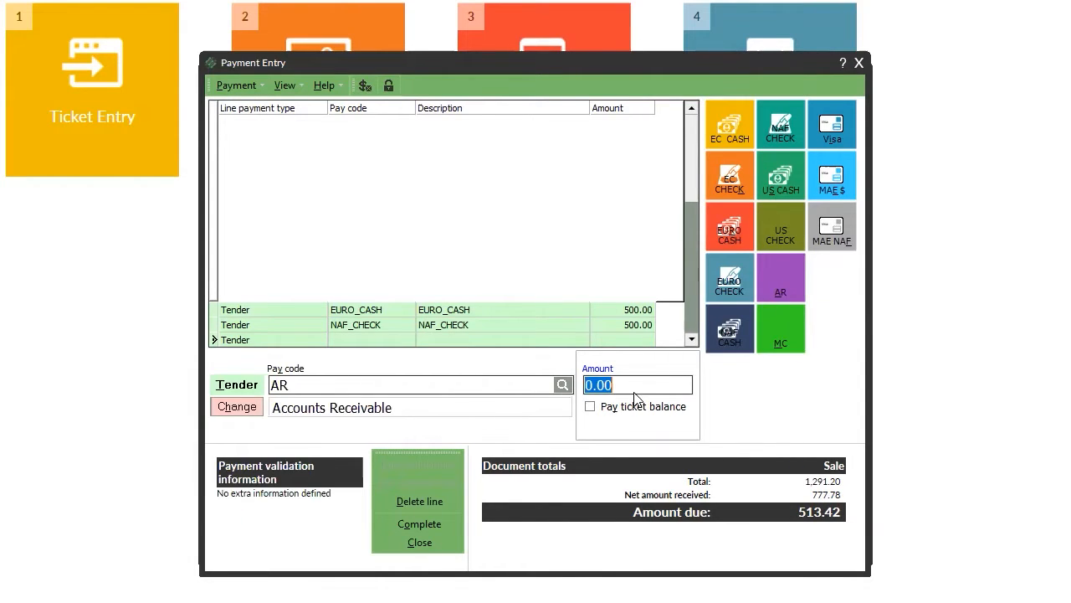
left_click(591, 406)
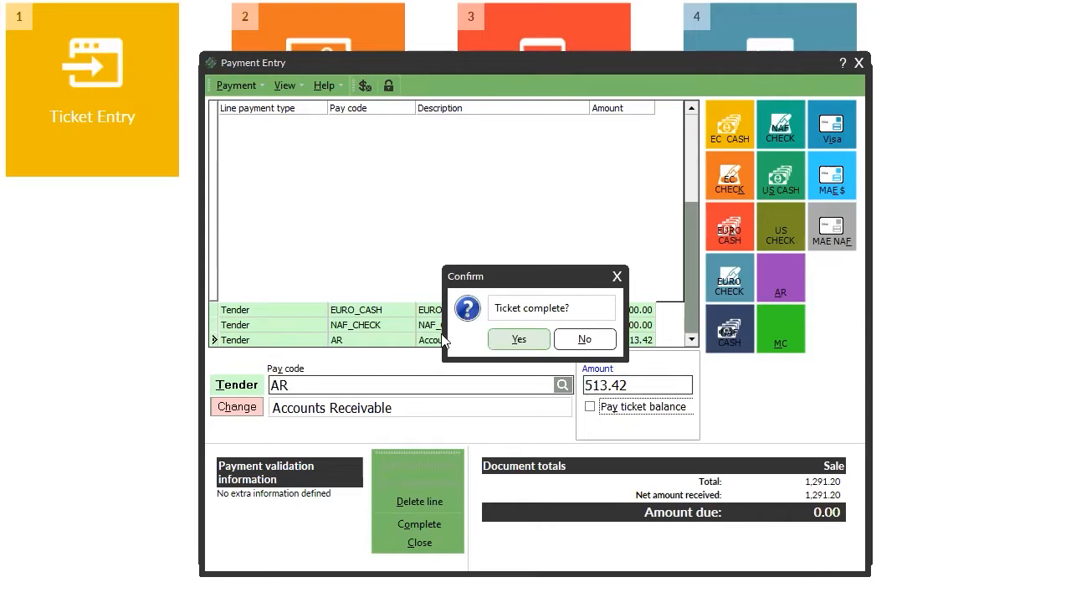
left_click(512, 338)
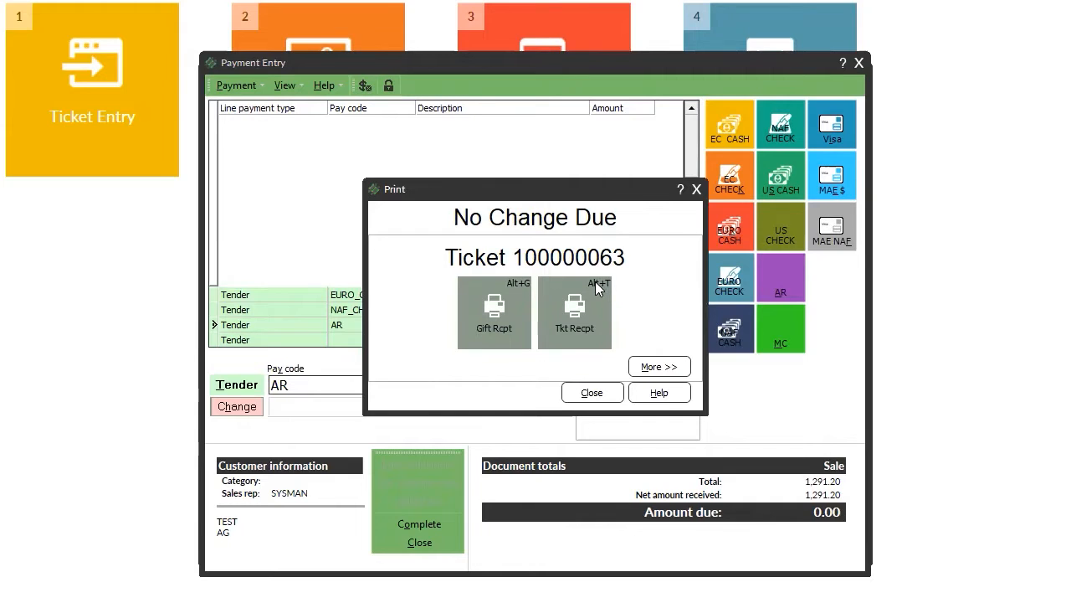
Print the ticket invoice, all pages, on the WAREHOUSE PRINTER.
left_click(577, 326)
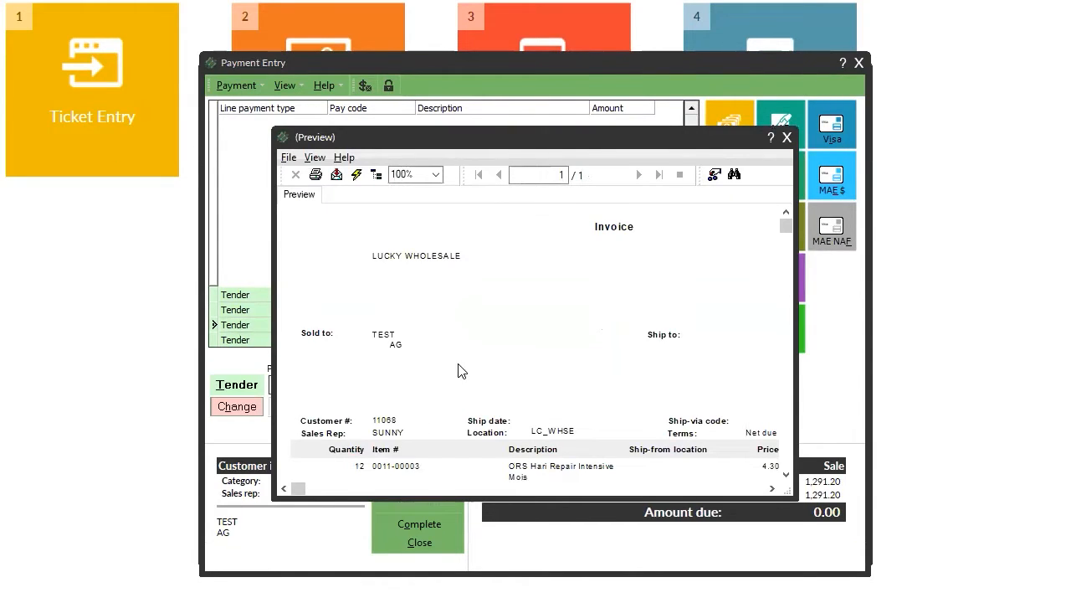
scroll(459, 360, "down", 10)
left_click(289, 158)
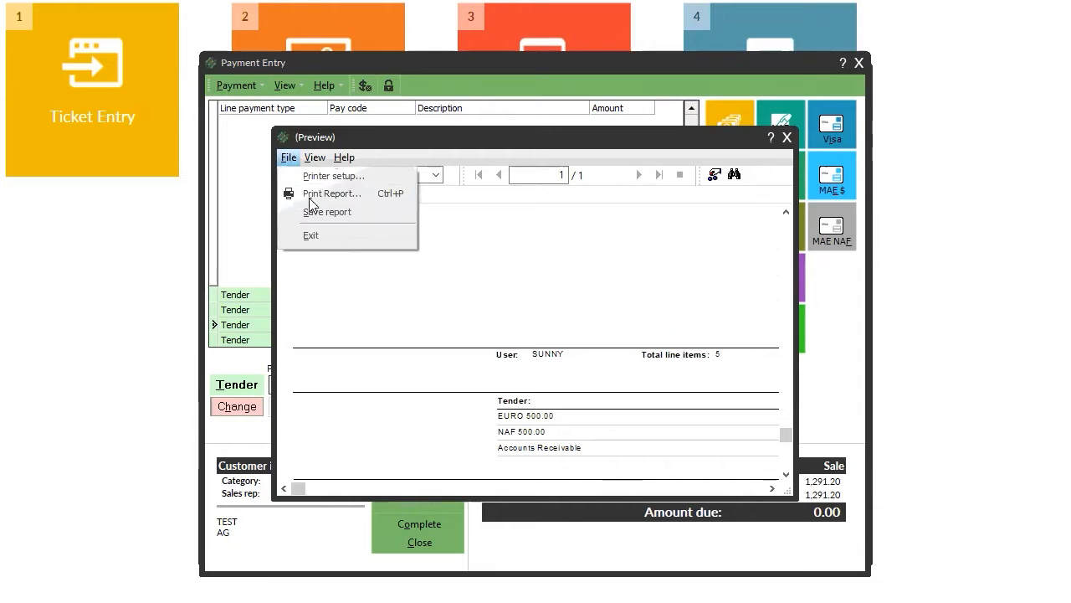
left_click(319, 176)
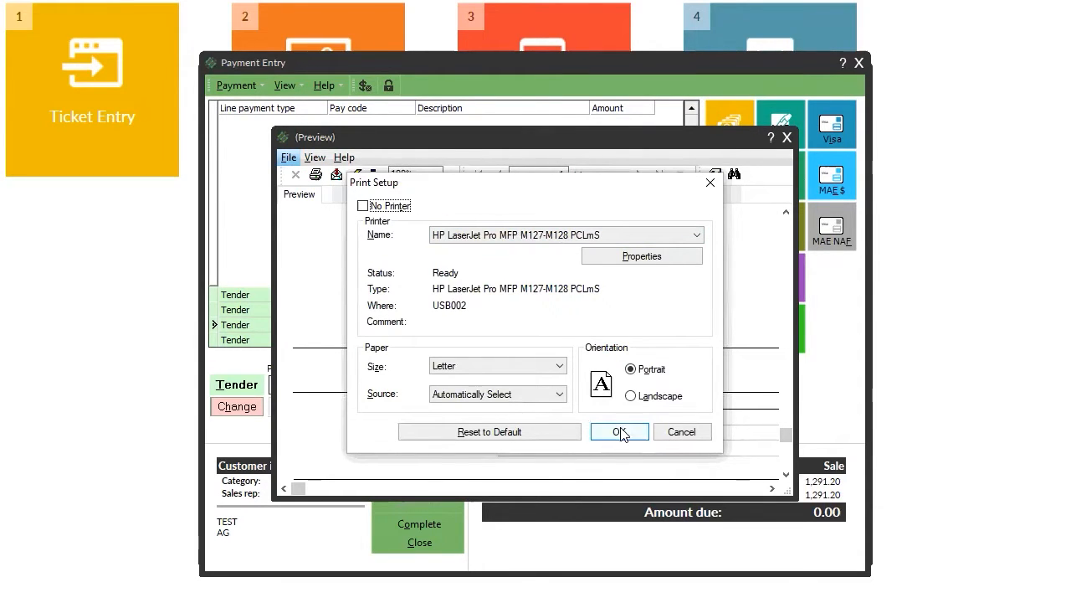
left_click(506, 237)
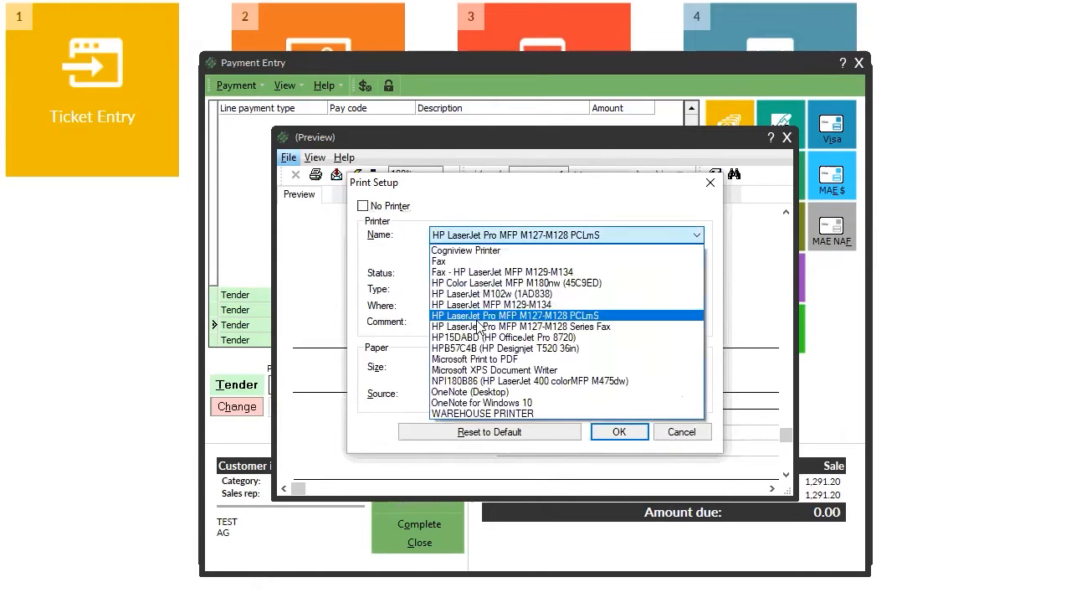
left_click(474, 414)
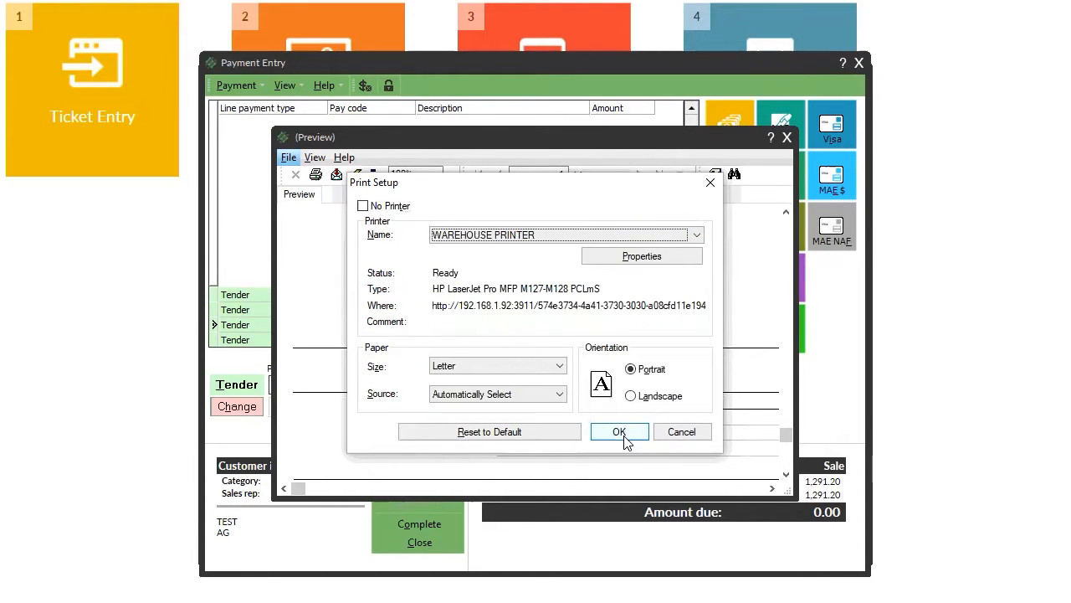
left_click(626, 434)
left_click(315, 175)
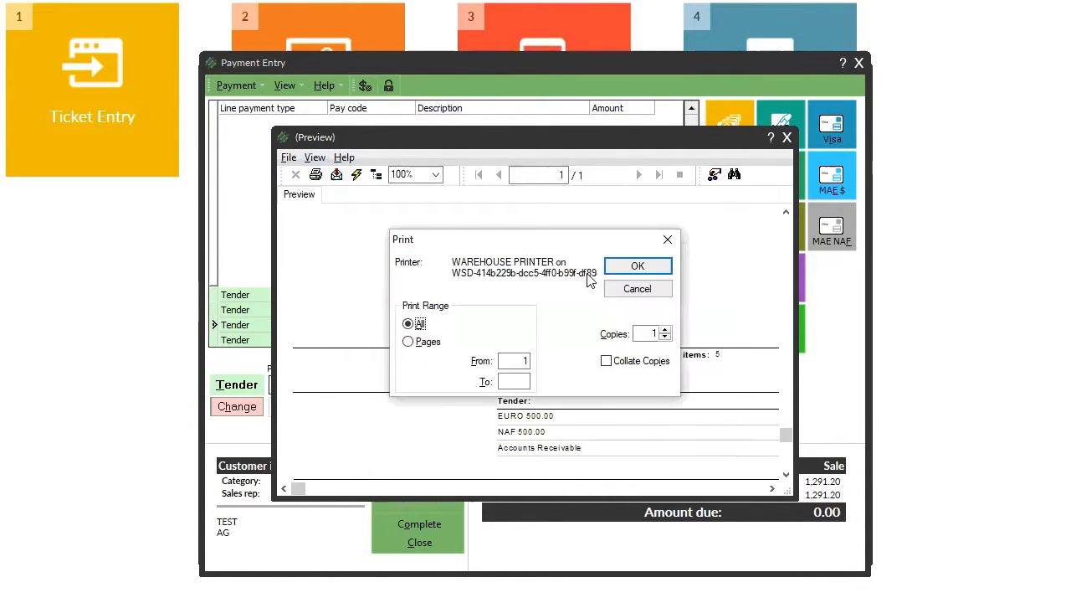
left_click(636, 270)
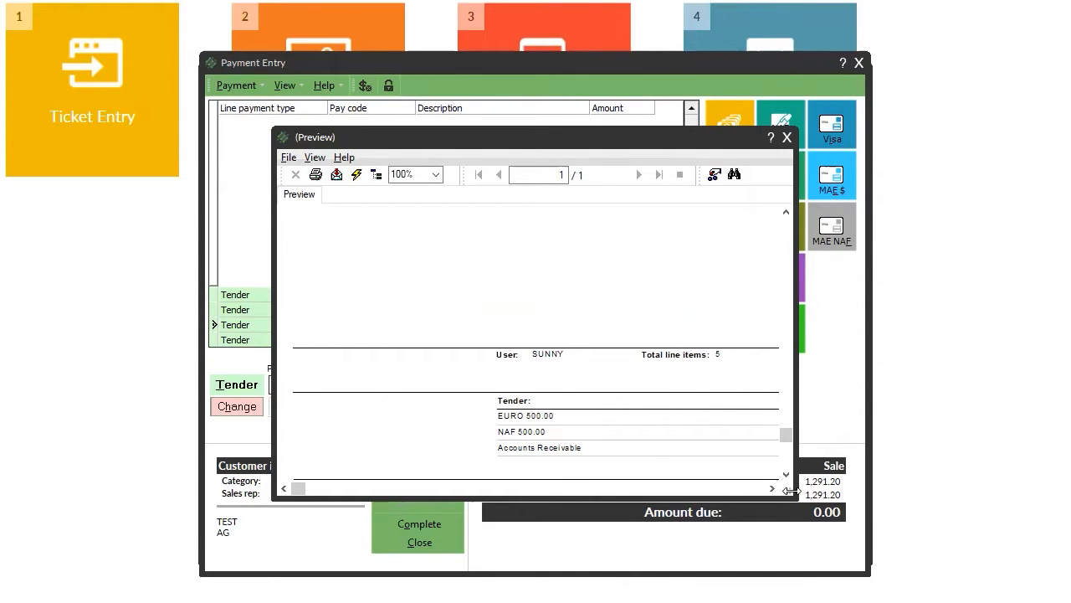
Enlarge and scroll through the invoice preview, then close it and finish printing.
left_click_drag(801, 503, 1021, 599)
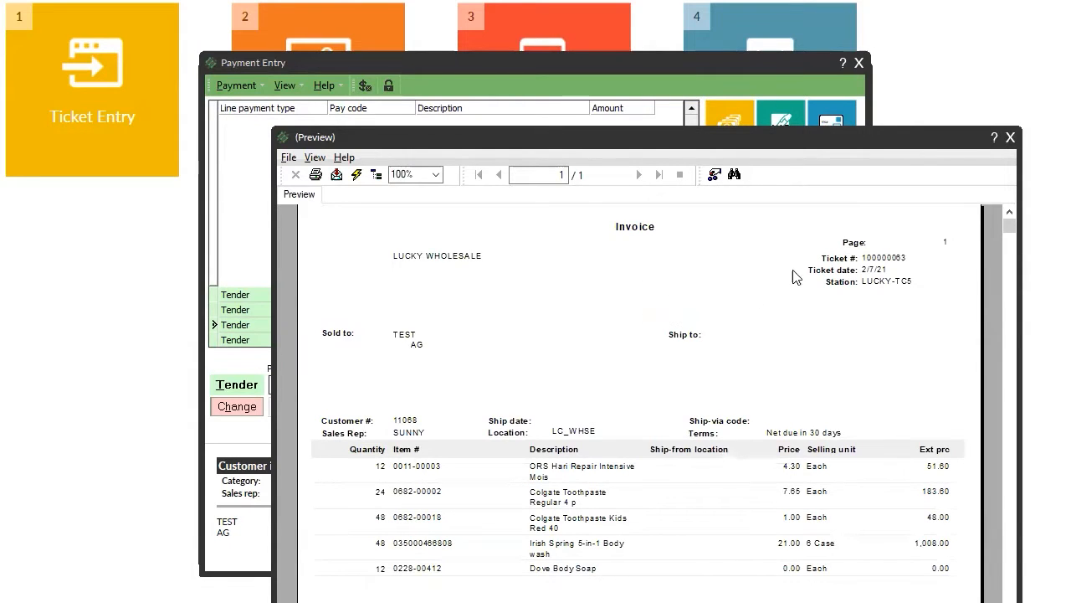
scroll(728, 512, "down", 3)
scroll(730, 519, "down", 3)
scroll(729, 519, "up", 2)
scroll(733, 520, "down", 2)
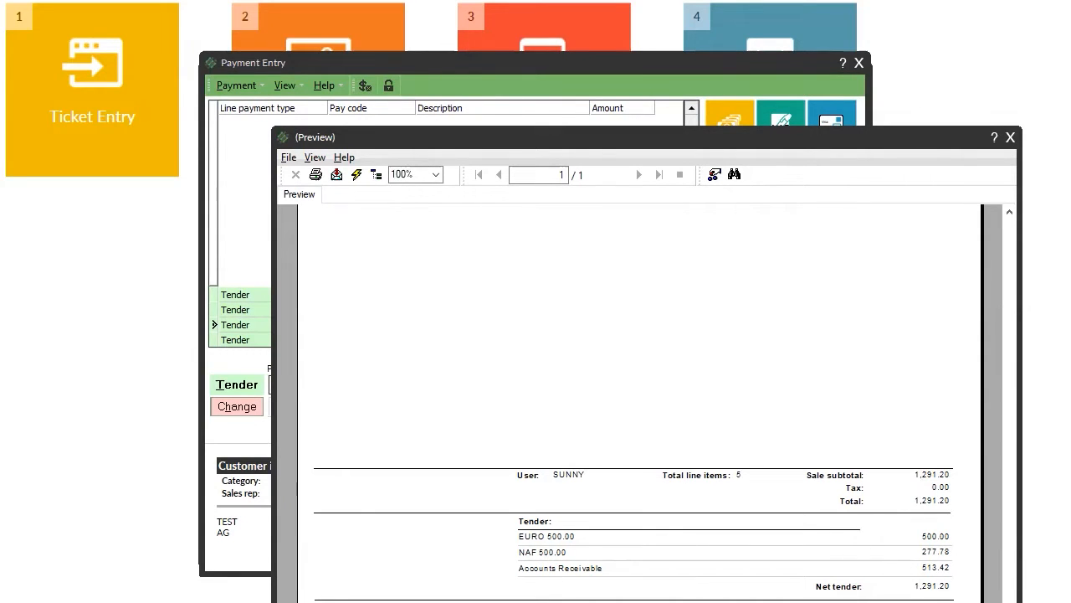
left_click(1011, 136)
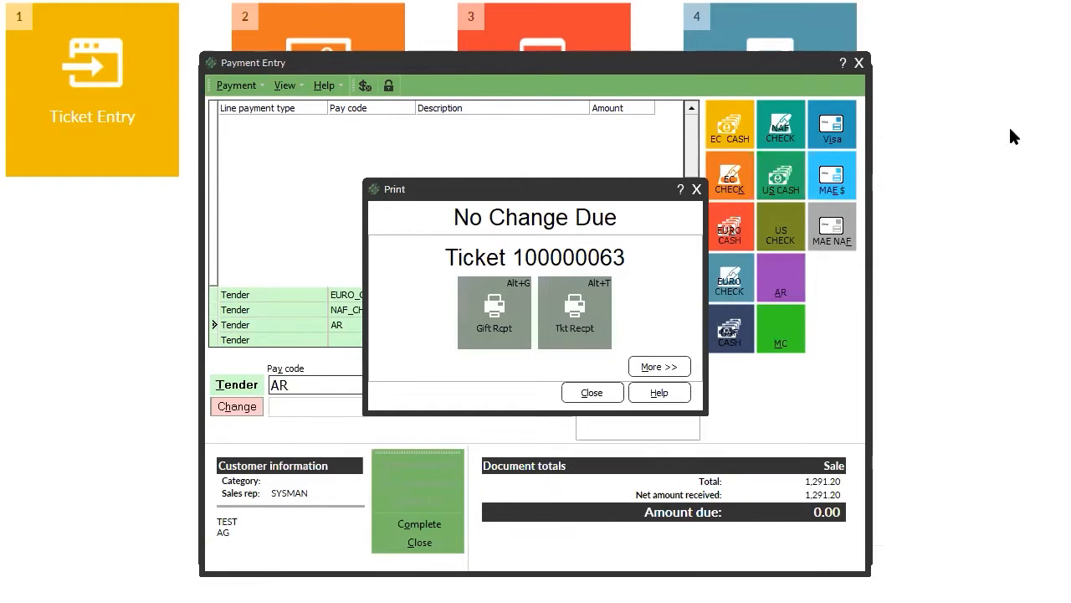
left_click(592, 393)
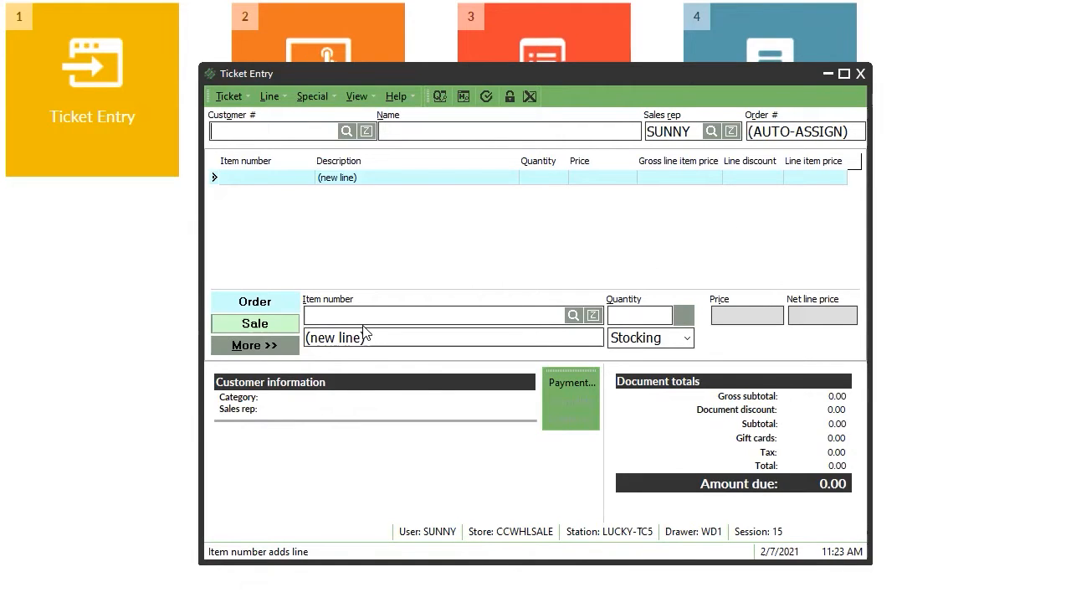
left_click(320, 125)
left_click(282, 324)
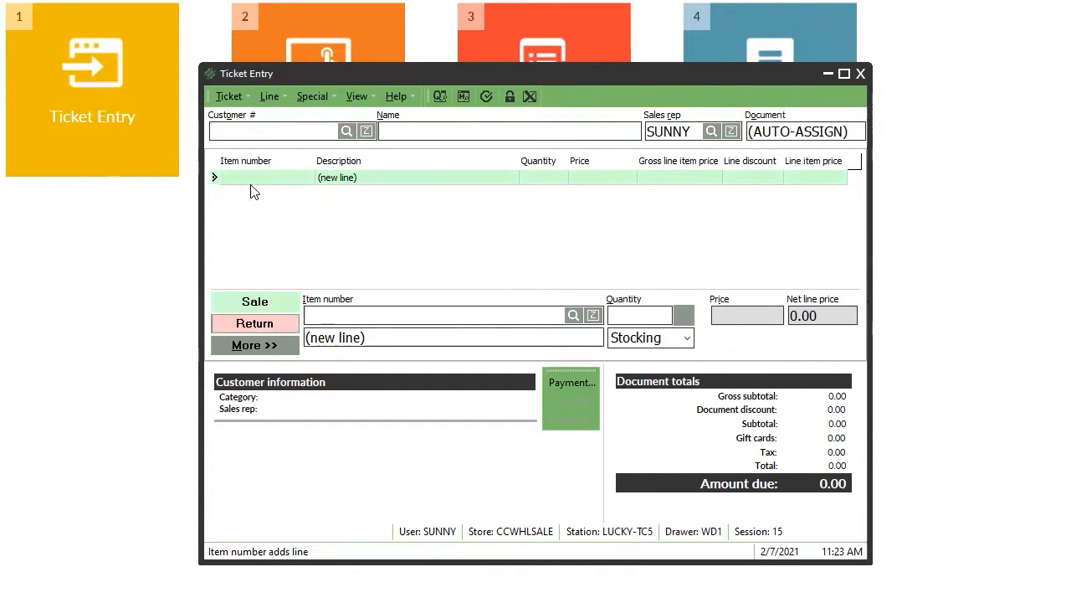
left_click(279, 350)
left_click(256, 403)
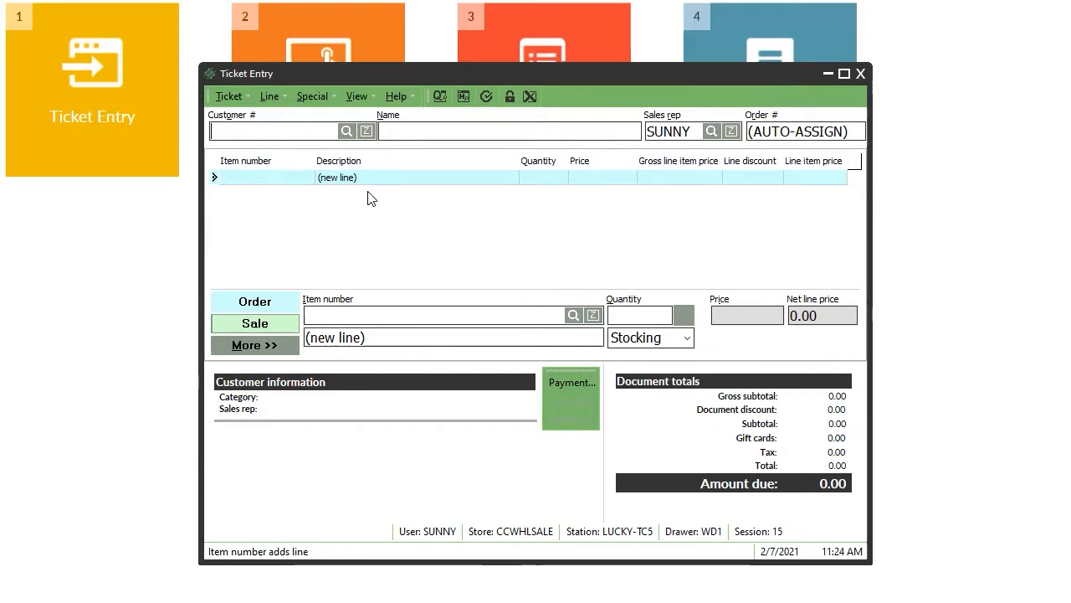
Set customer TEST on the new order.
left_click(346, 130)
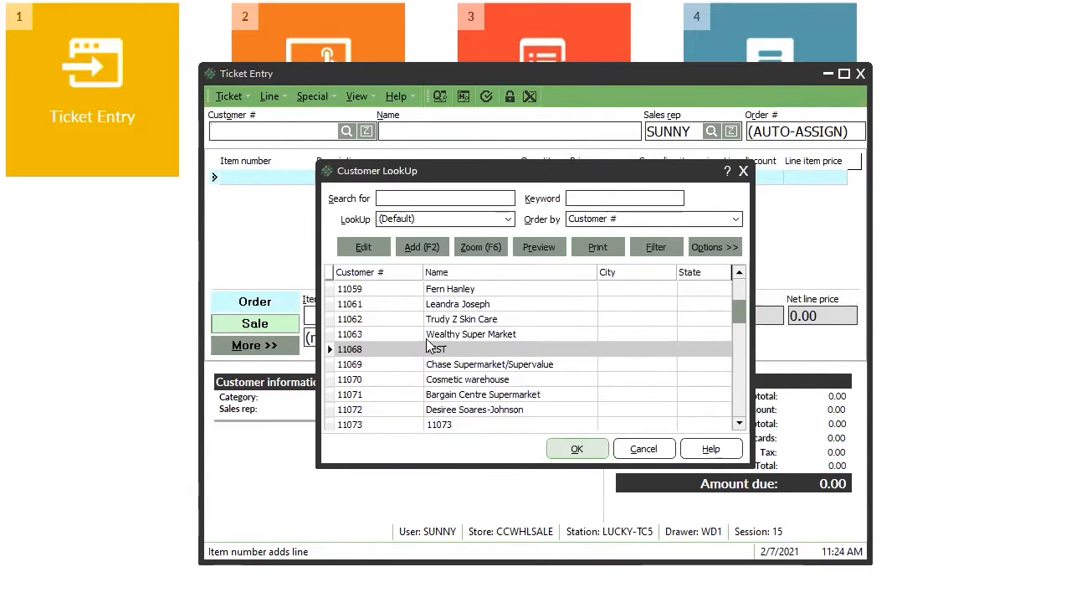
double_click(461, 351)
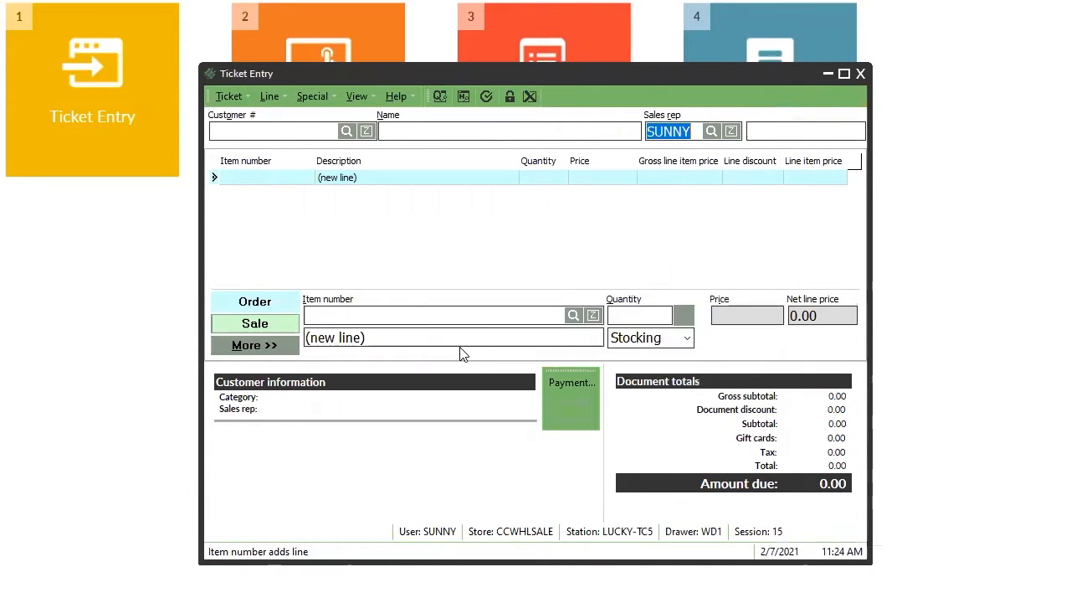
key("Return")
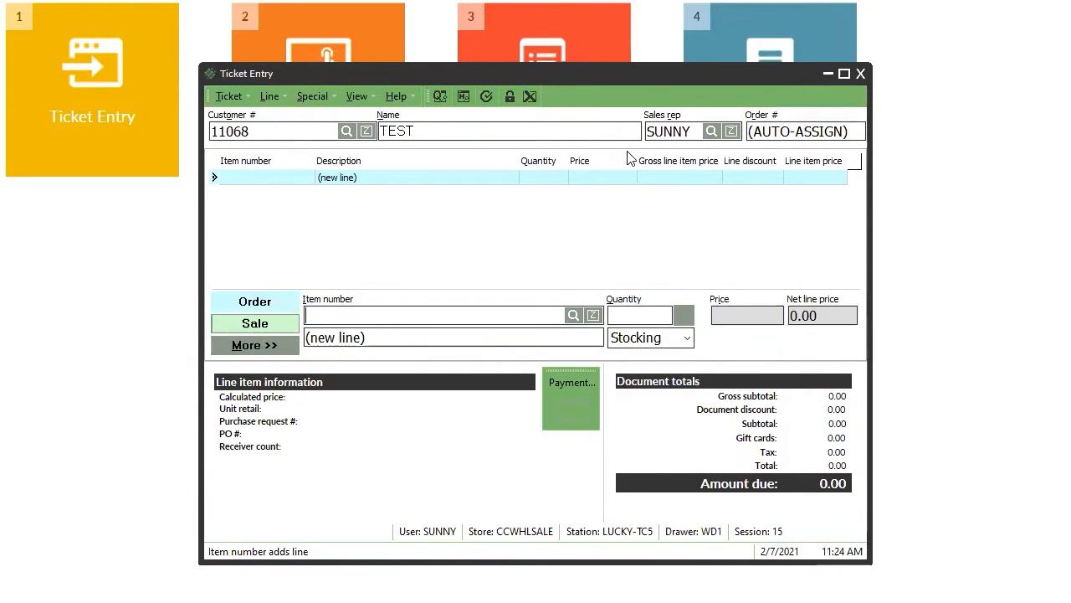
Add a trial line of 48 Dove Spray Beauty Finish (0228-00424).
key("Return")
key("Down")
key("Down")
key("Down")
key("Down")
key("Down")
key("Down")
key("Down")
key("Down")
key("Down")
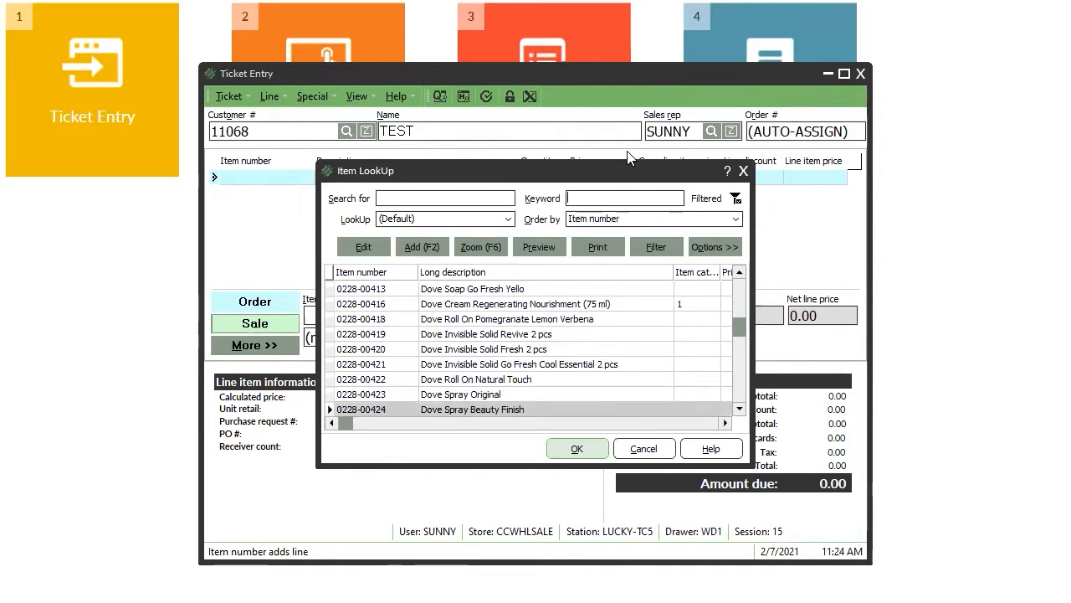
key("Return")
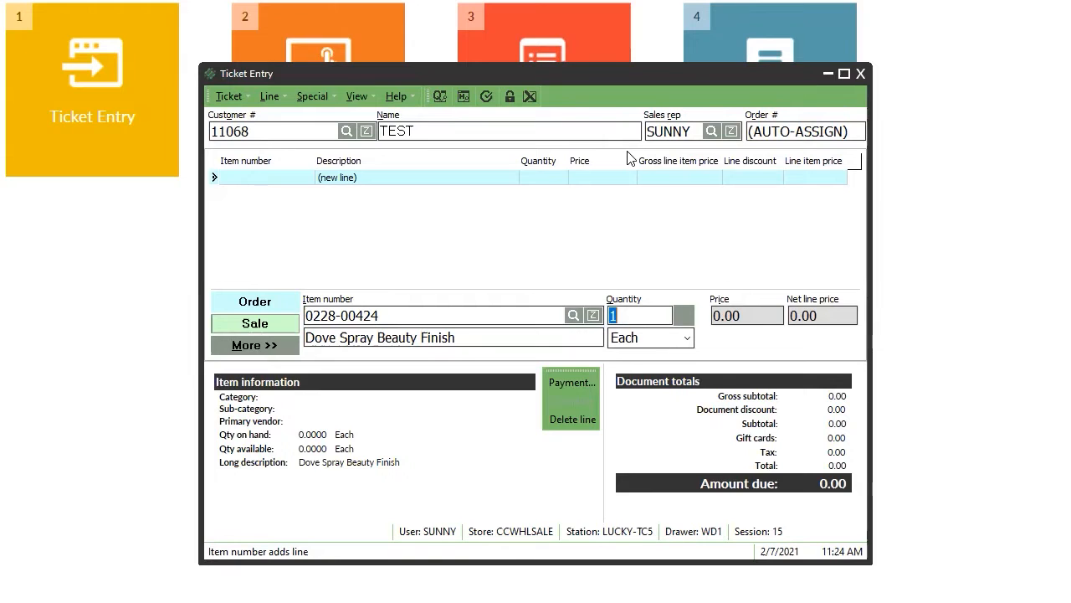
type("48")
key("Return")
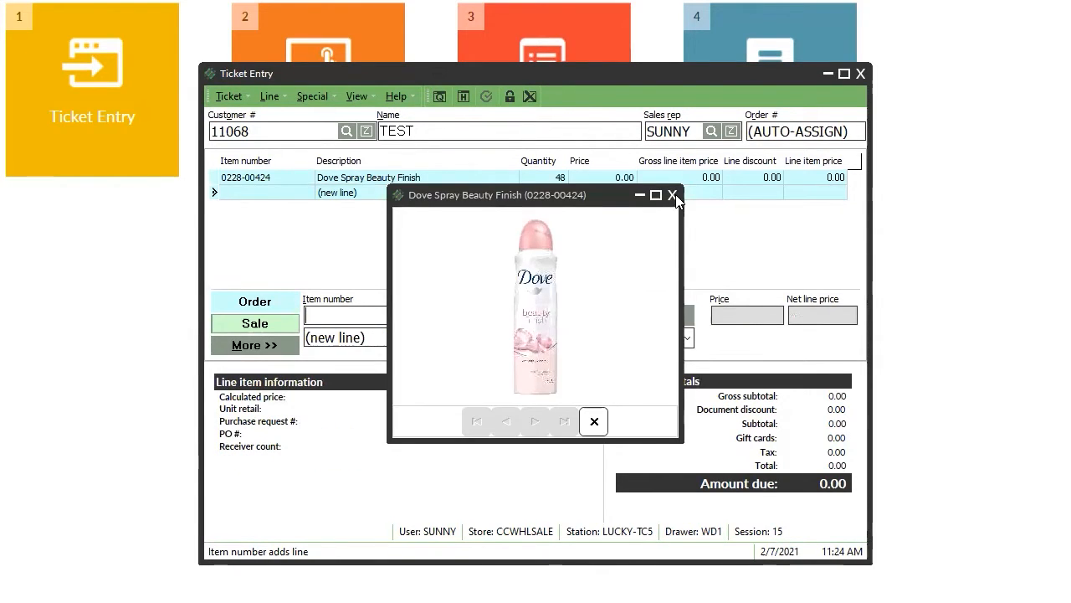
left_click(672, 195)
Delete the Dove Spray Beauty Finish line, confirming the removal.
left_click(490, 179)
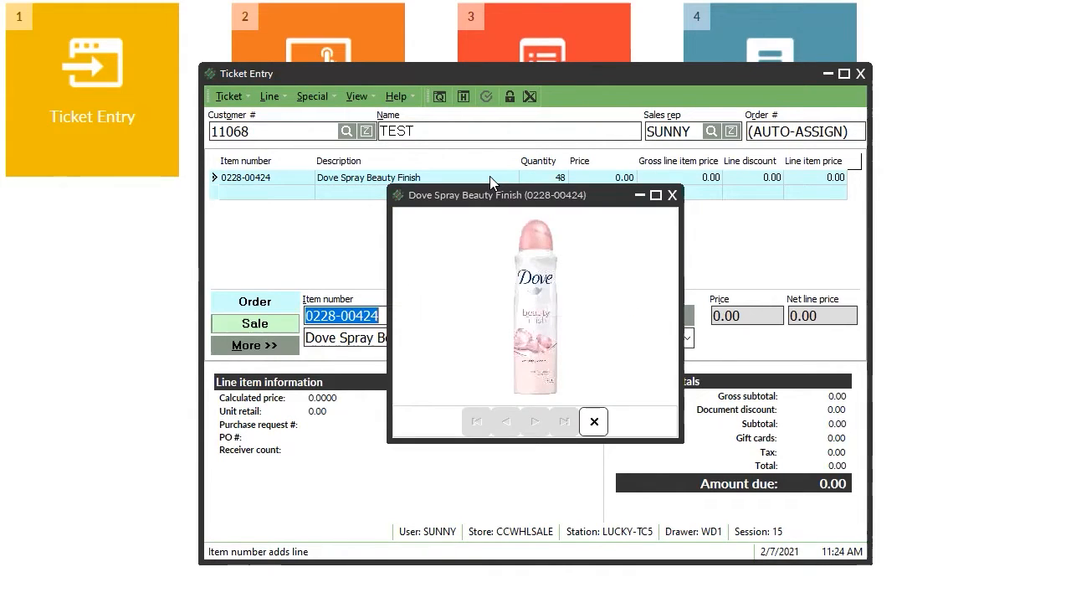
left_click(672, 195)
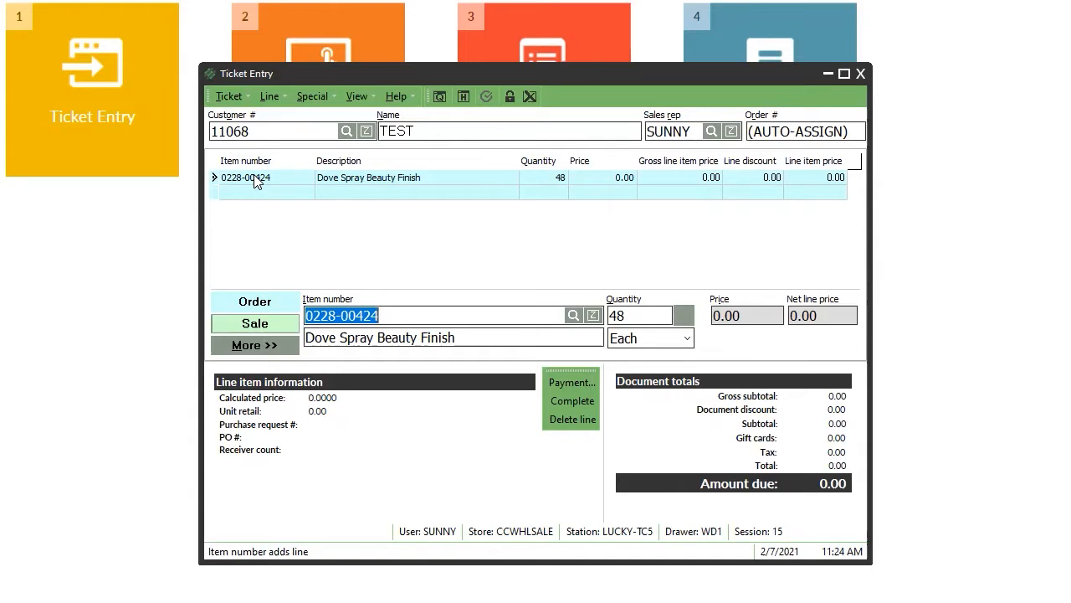
key("Delete")
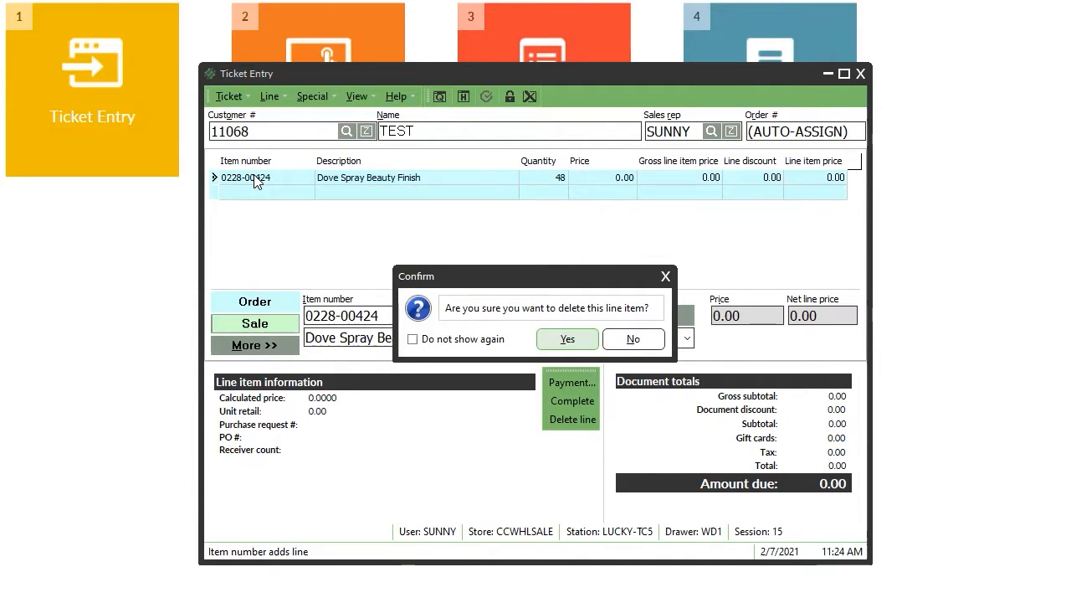
key("Return")
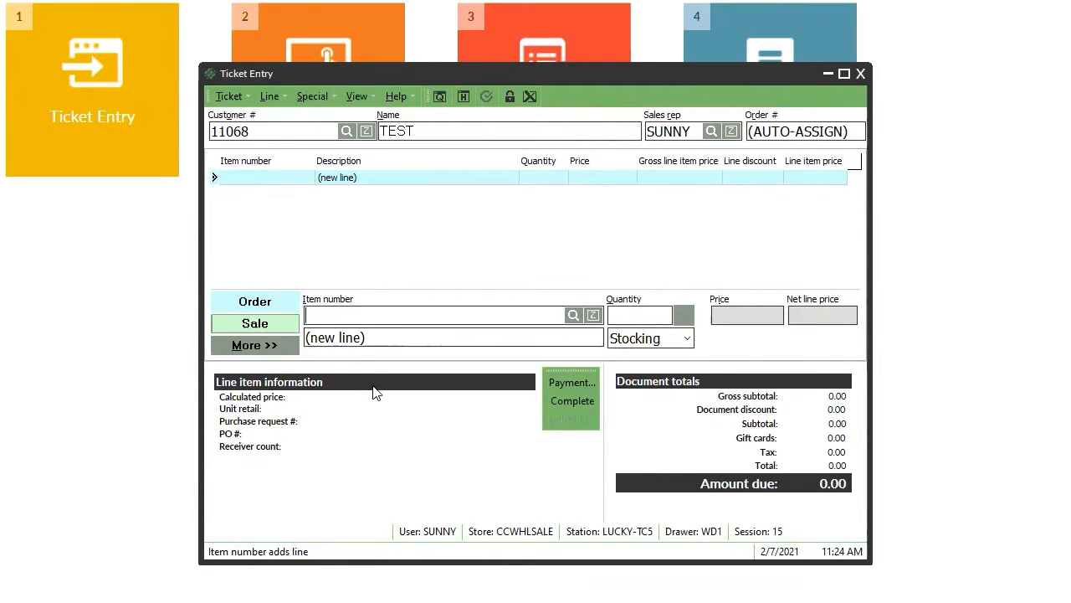
key("F12")
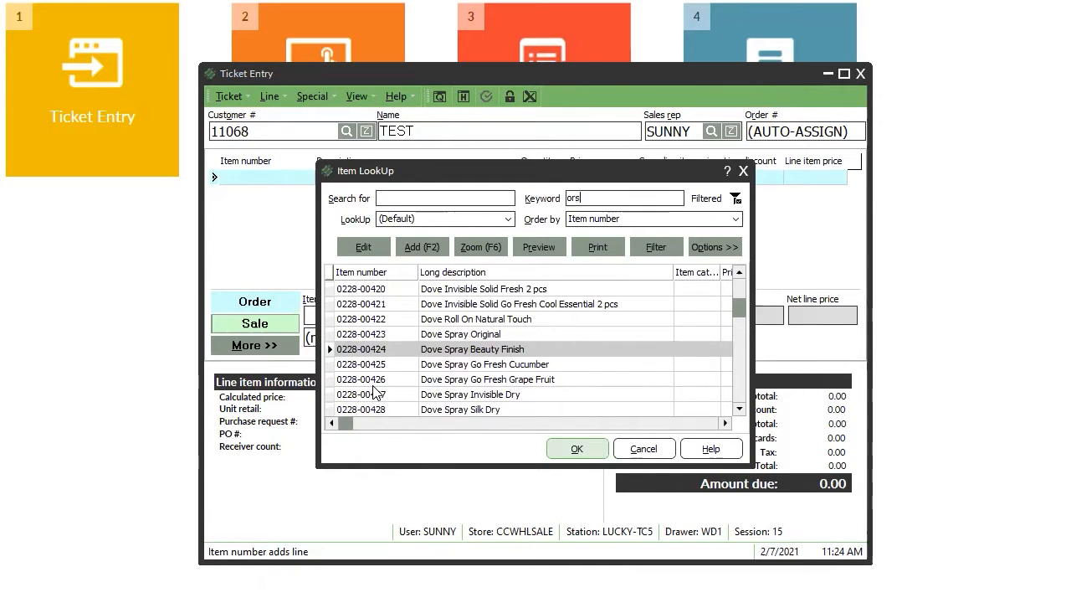
Add ORS items 0011-00001 at quantity 48 and 0011-00019 at quantity 24.
key("Return")
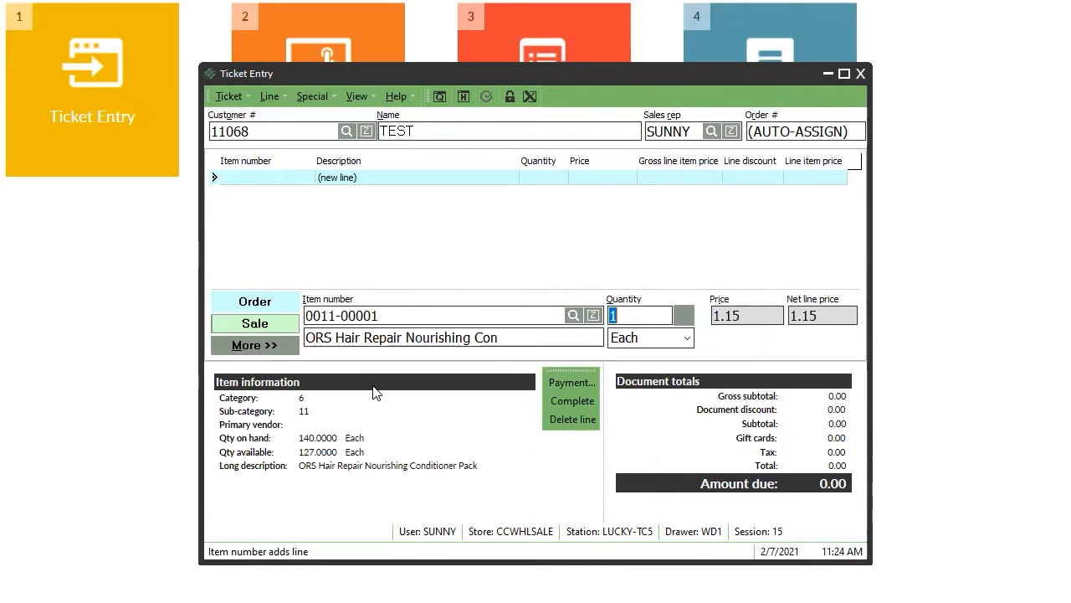
type("48")
key("Return")
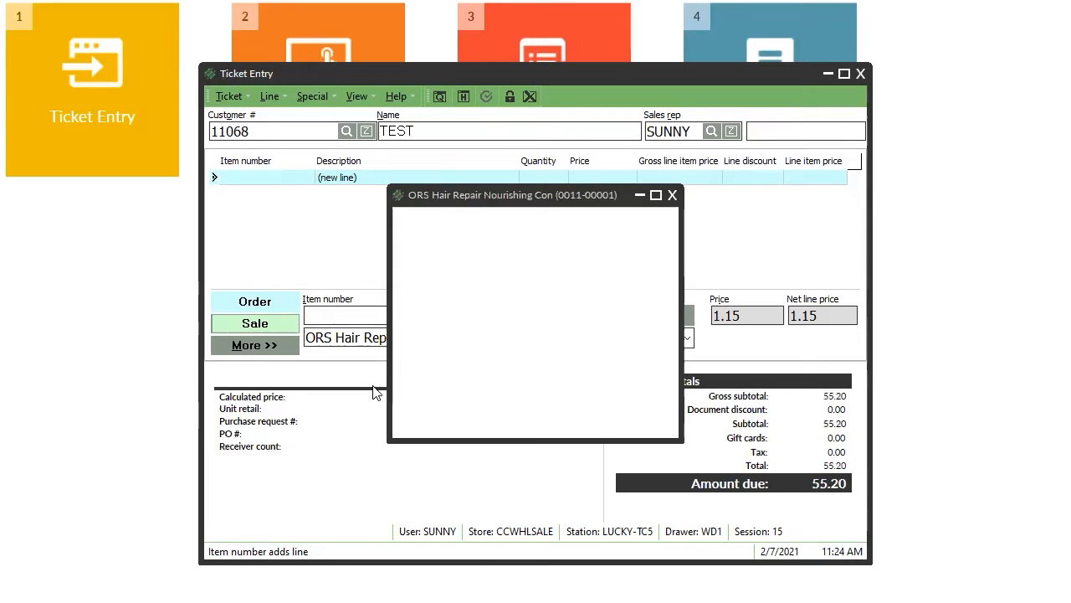
left_click(594, 421)
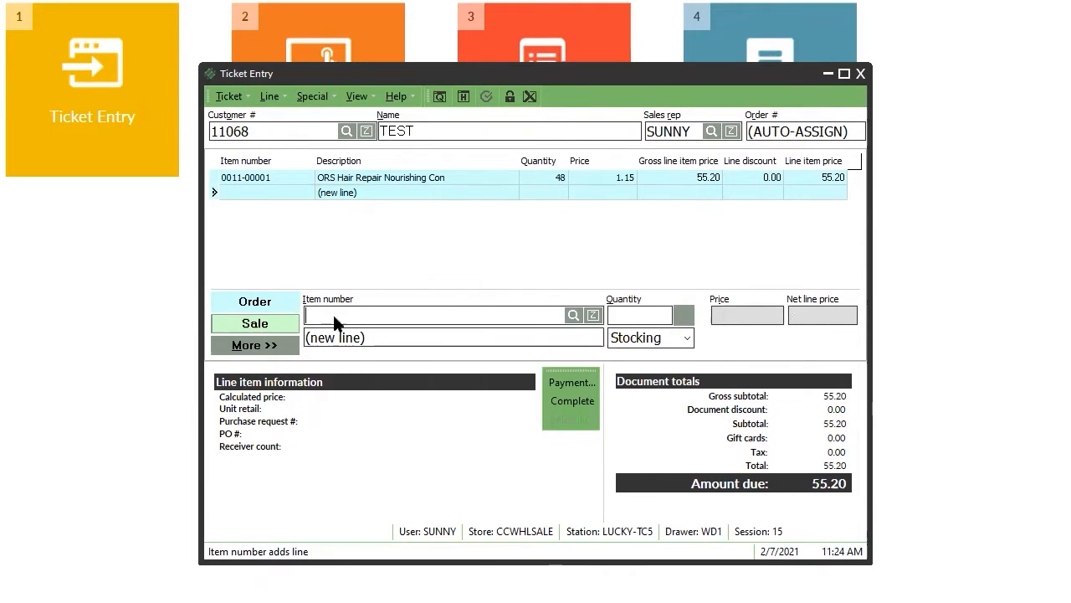
key("Return")
key("Page_Down")
key("Page_Down")
key("Return")
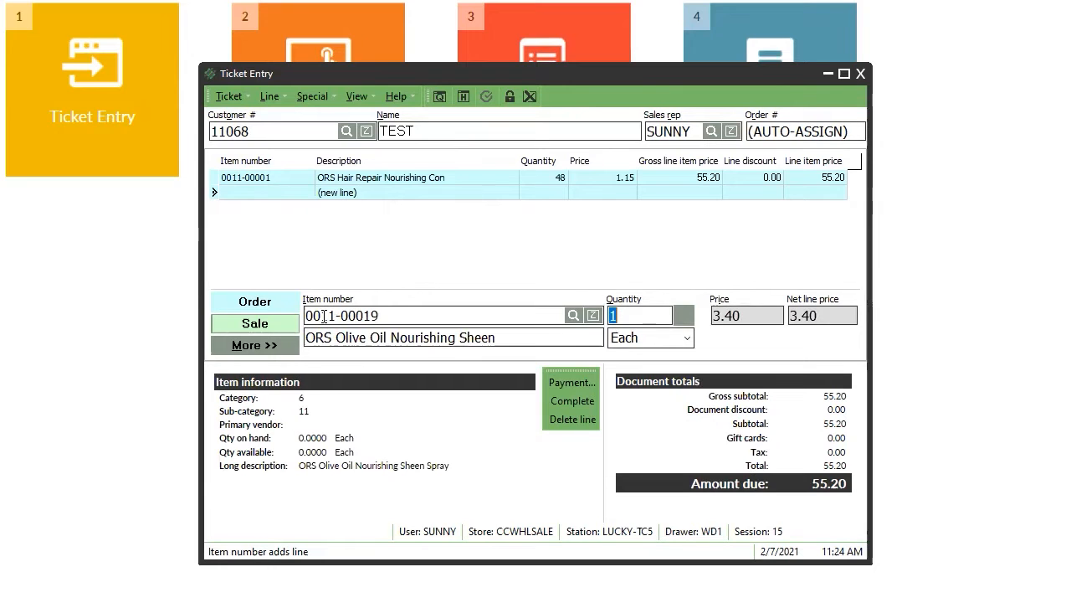
type("24")
key("Return")
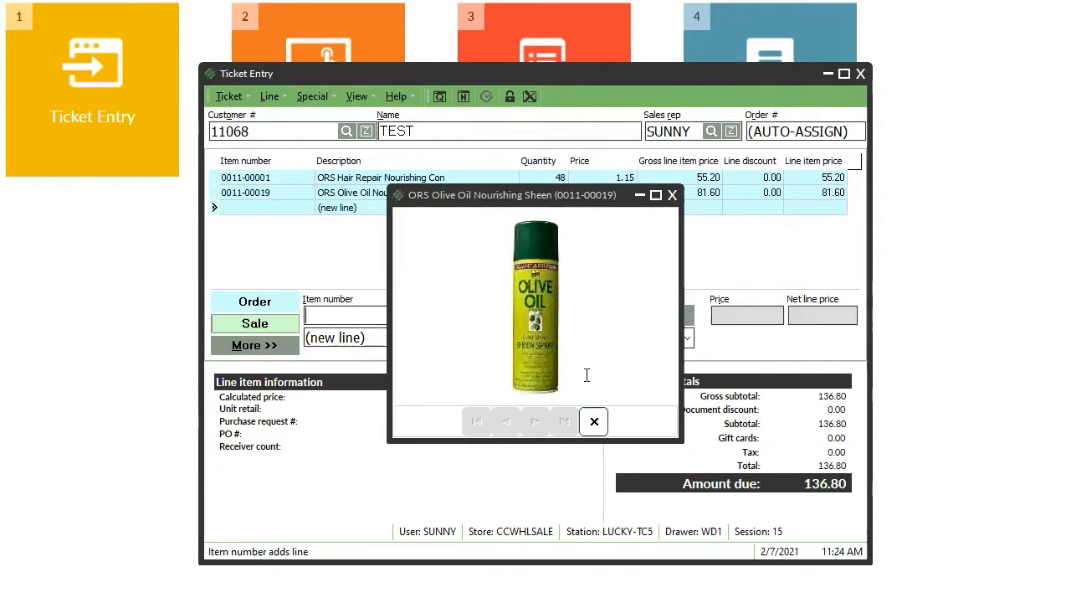
left_click(595, 421)
Add ORS Anti Itch Scalp Oil (0011-00021) at 60 and Tree Oil Anti Bump Spray (0011-00030) at 72.
key("Return")
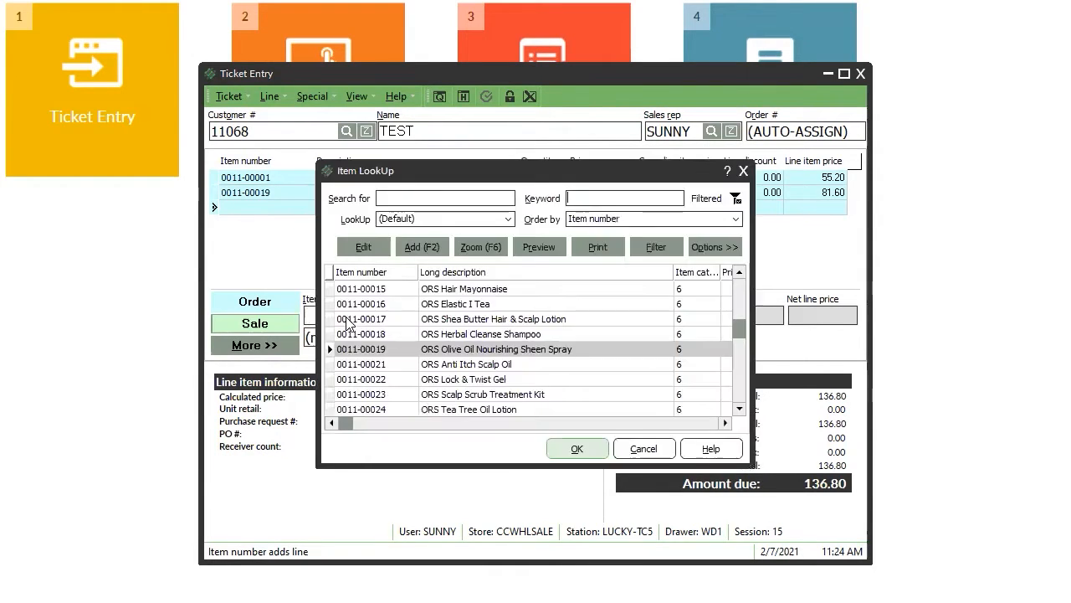
key("Down")
key("Return")
type("6")
key("Return")
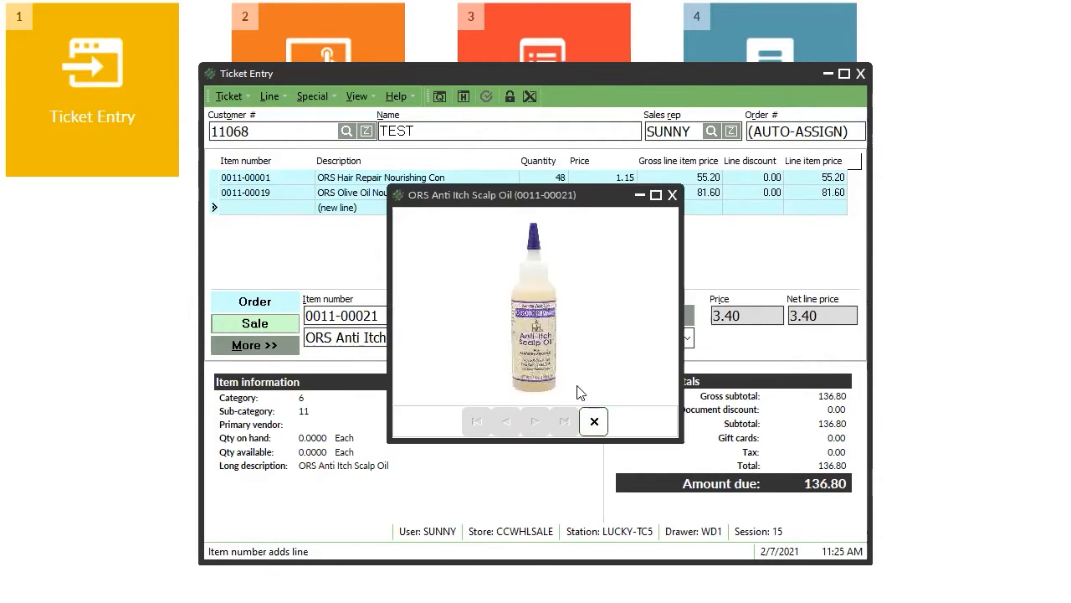
left_click(595, 422)
type("0")
key("Return")
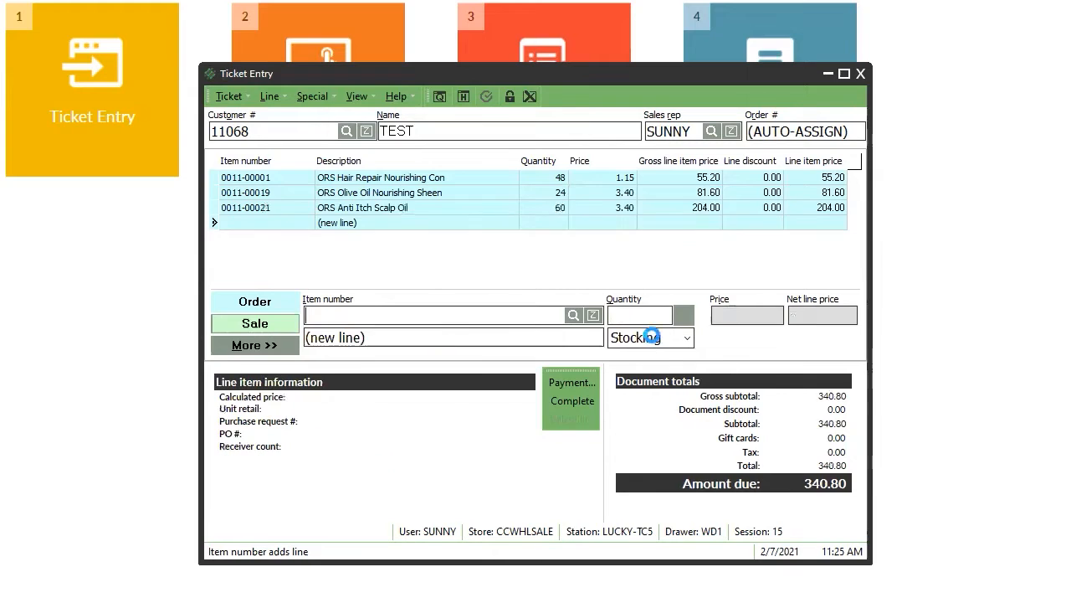
key("Return")
key("Page_Down")
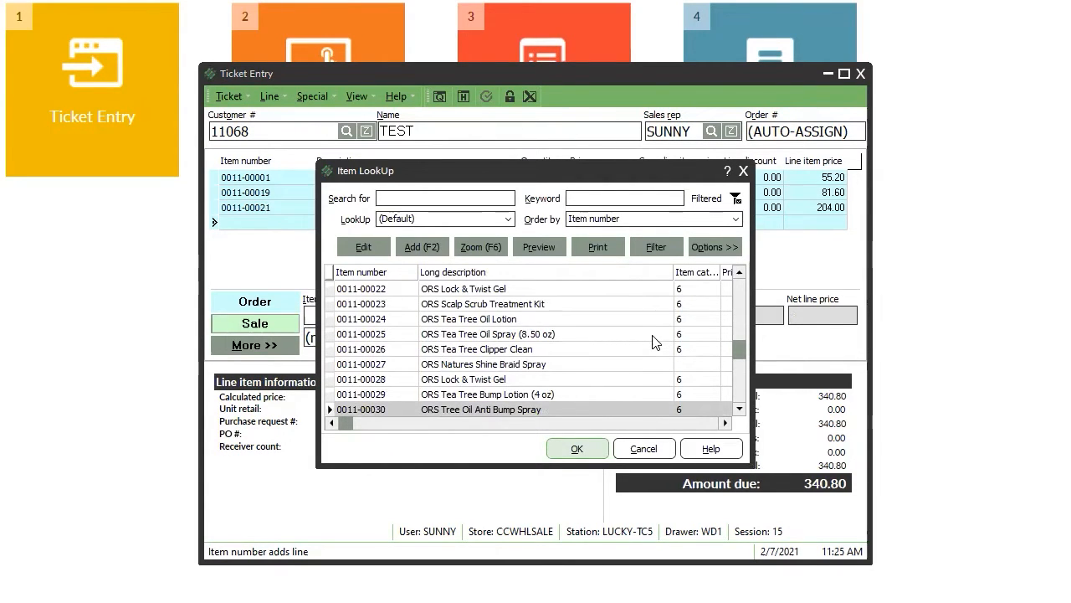
key("Return")
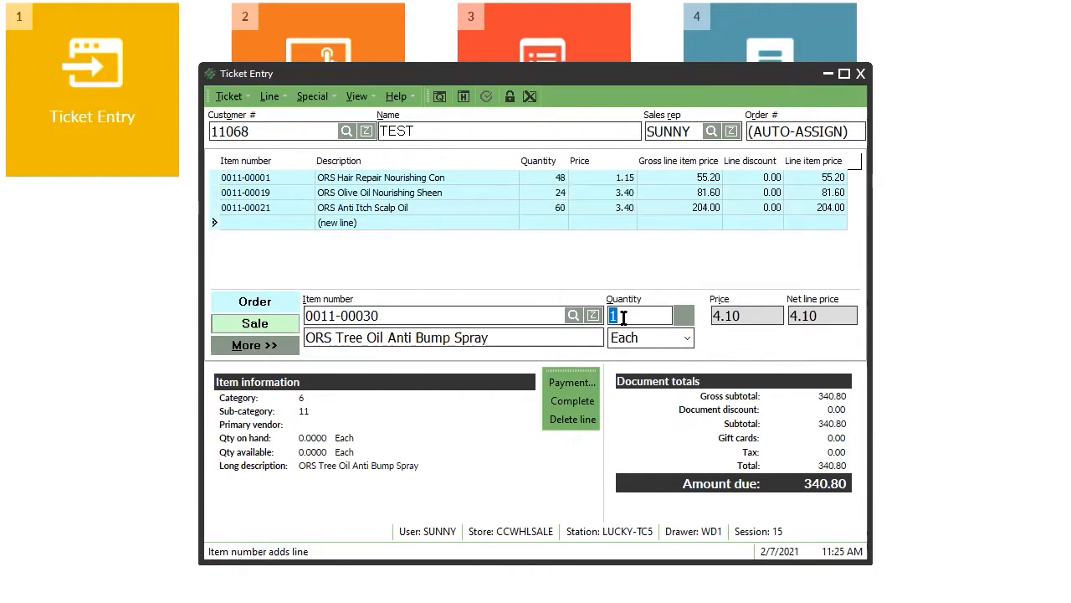
type("2")
key("Return")
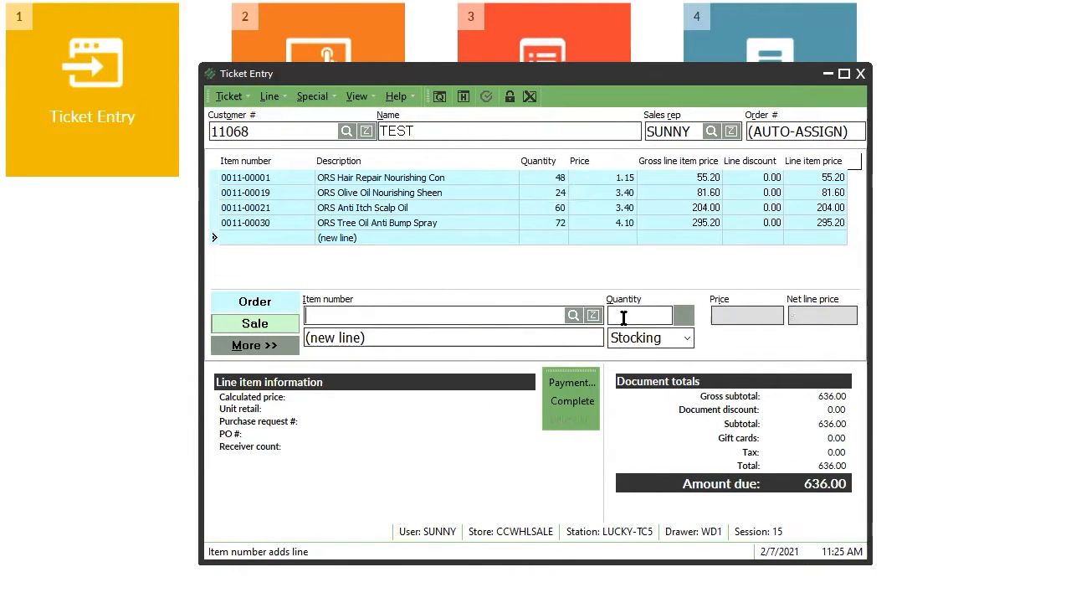
Add 12 Each of ORS Tea Tree Bump Lotion (0011-00029), bringing the order to 700.08.
key("Return")
key("Up")
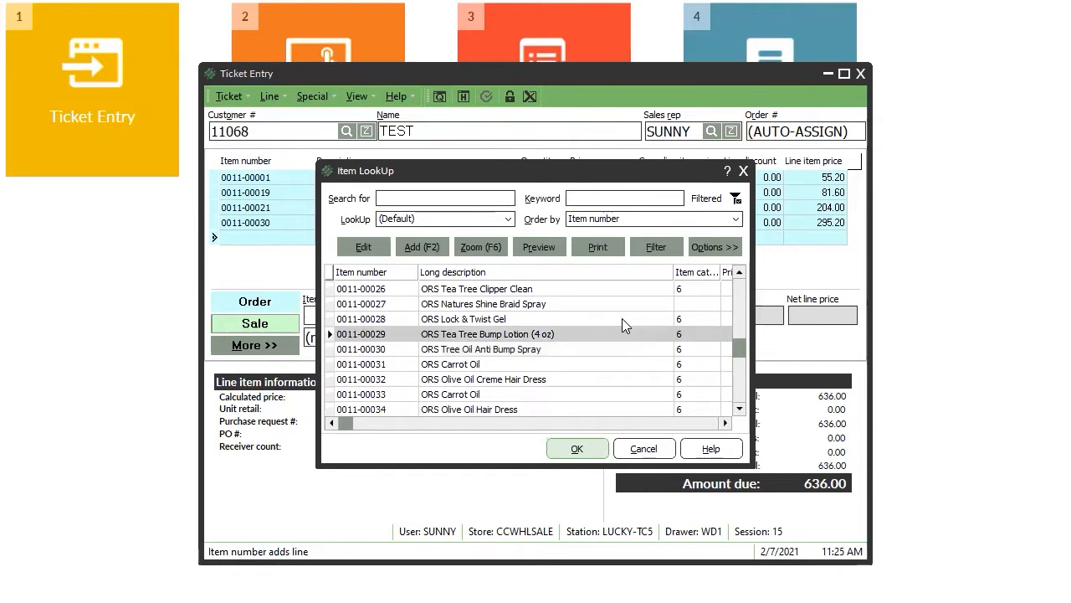
key("Return")
left_click(594, 422)
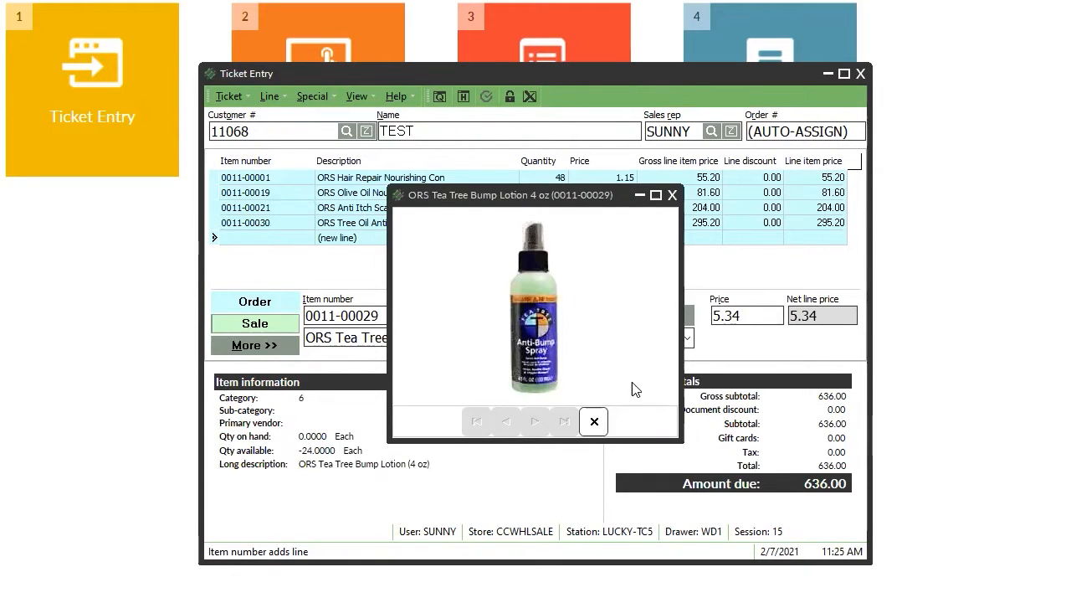
left_click(683, 339)
left_click(685, 338)
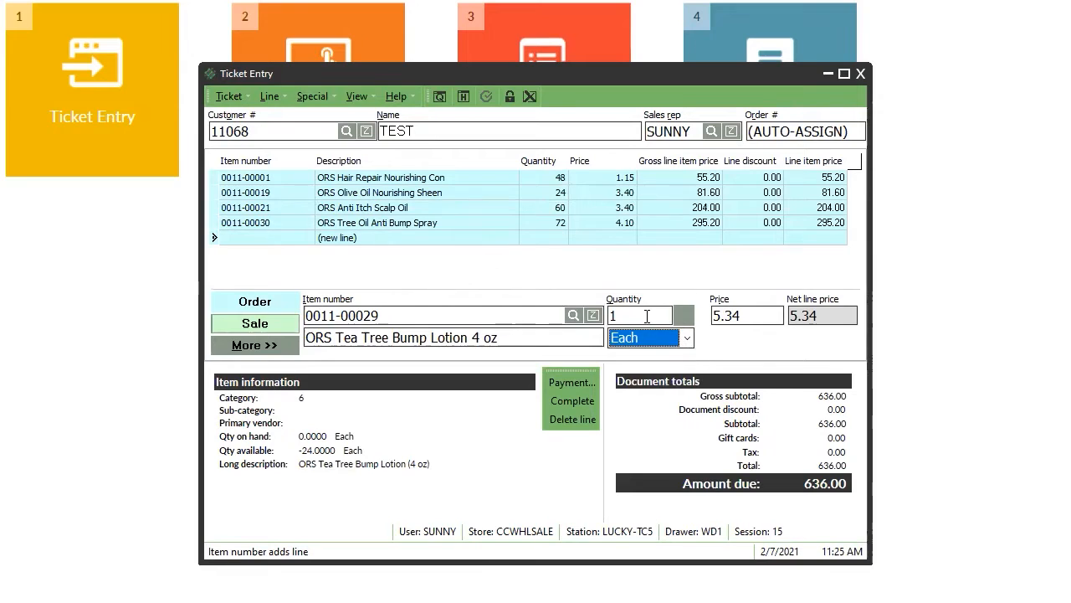
left_click(645, 316)
type("2")
key("Tab")
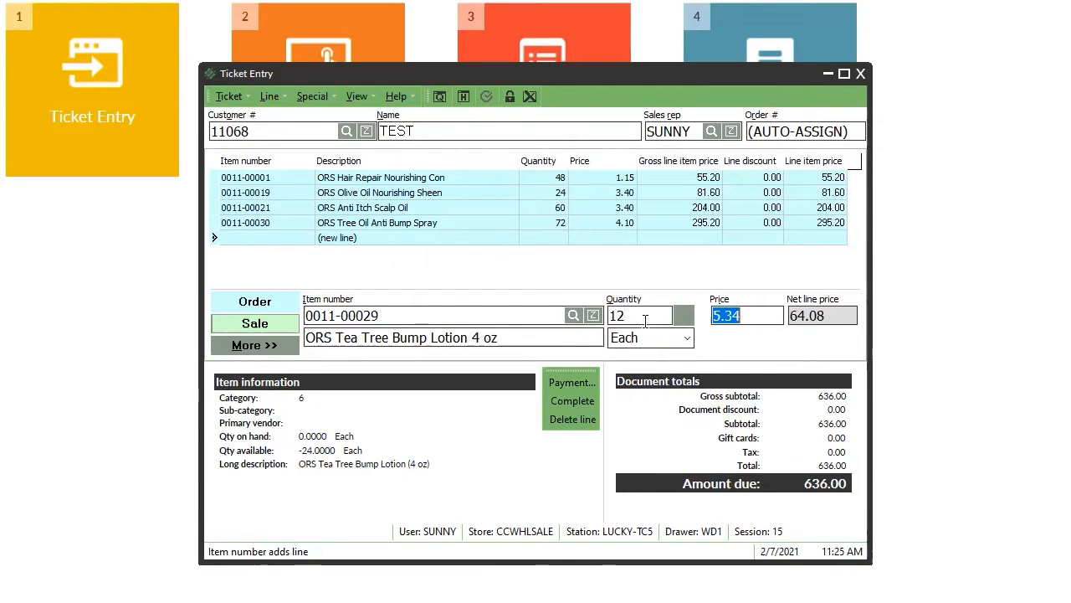
key("Return")
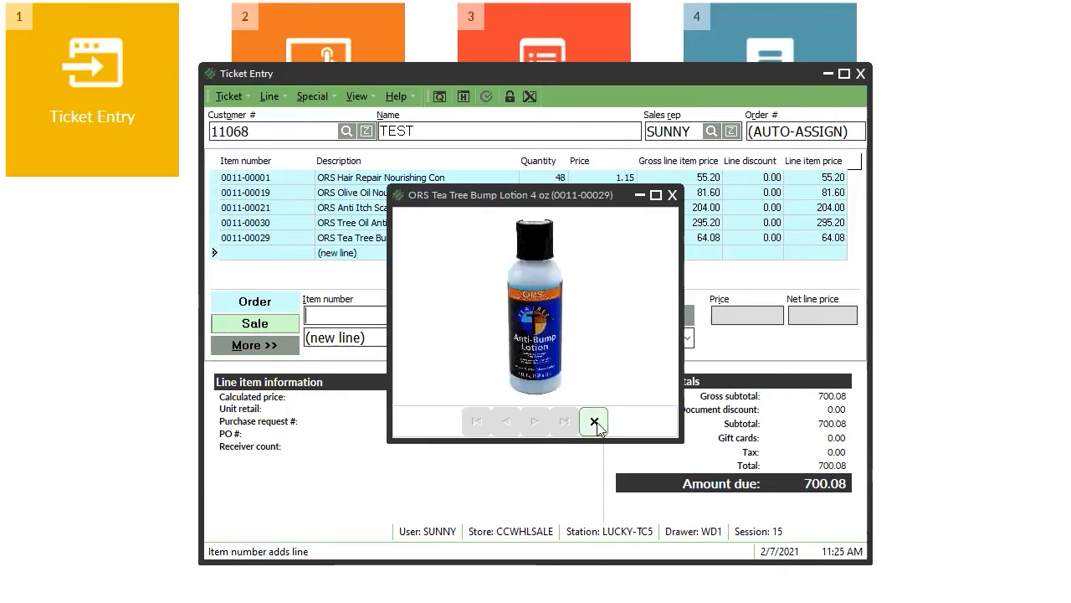
left_click(594, 421)
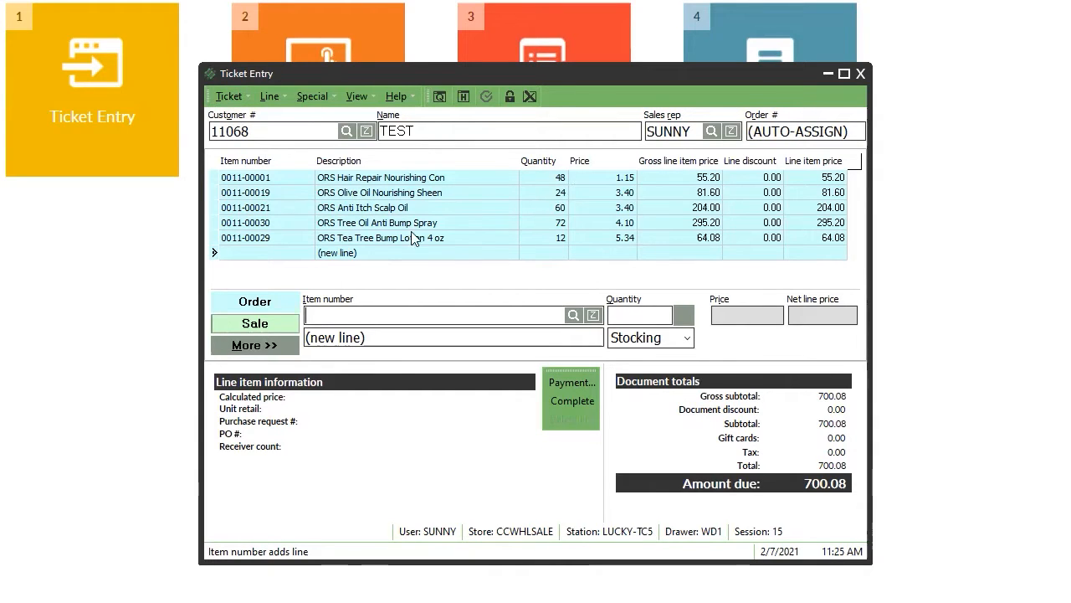
left_click(560, 385)
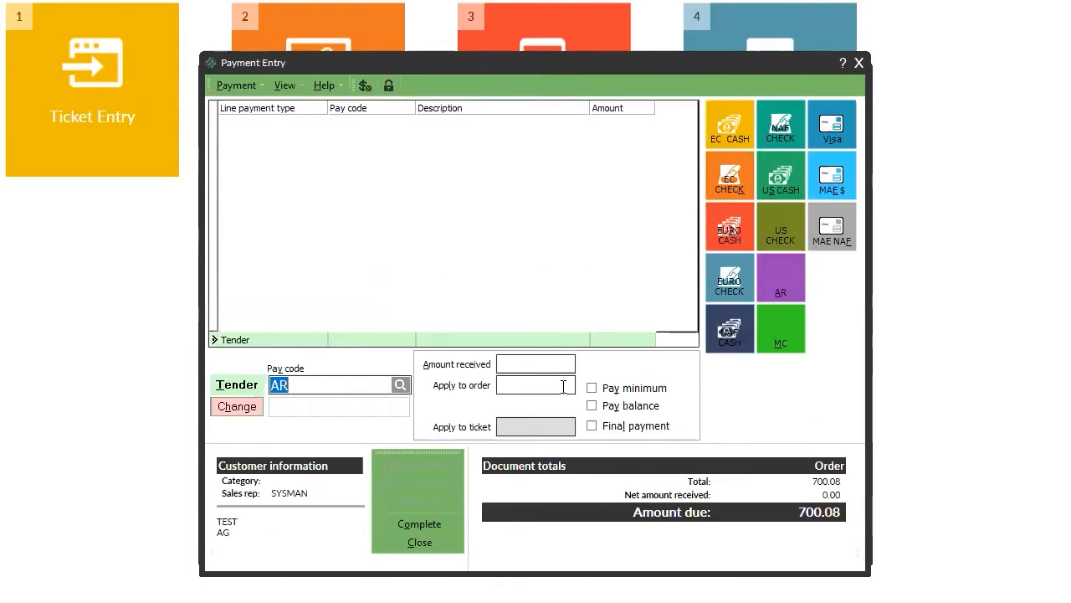
Pay the full 700.08 on accounts receivable, save order 100000066, and skip printing.
left_click(785, 264)
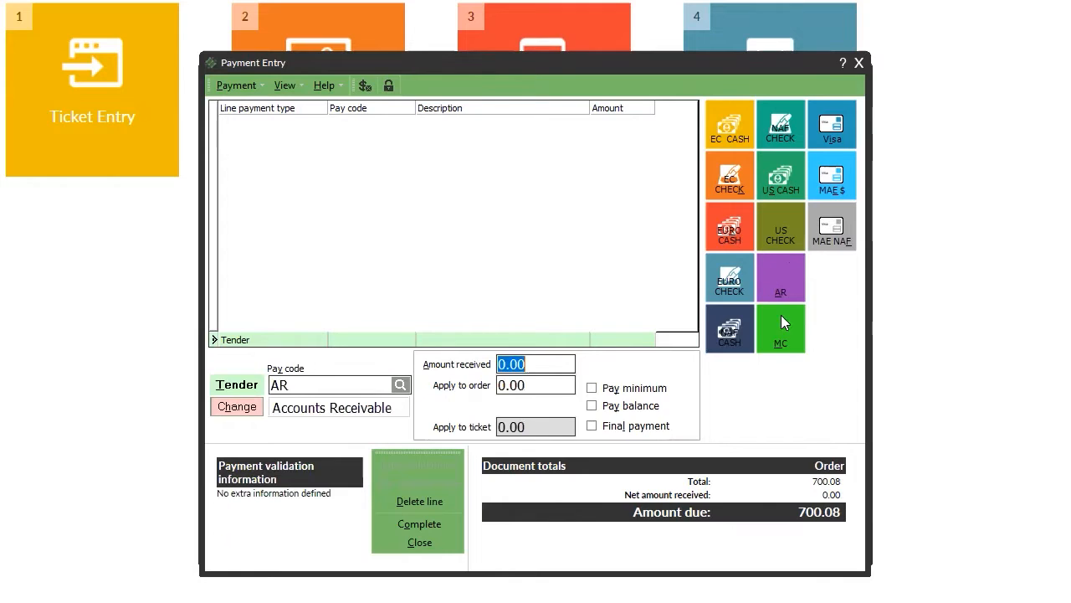
left_click(602, 408)
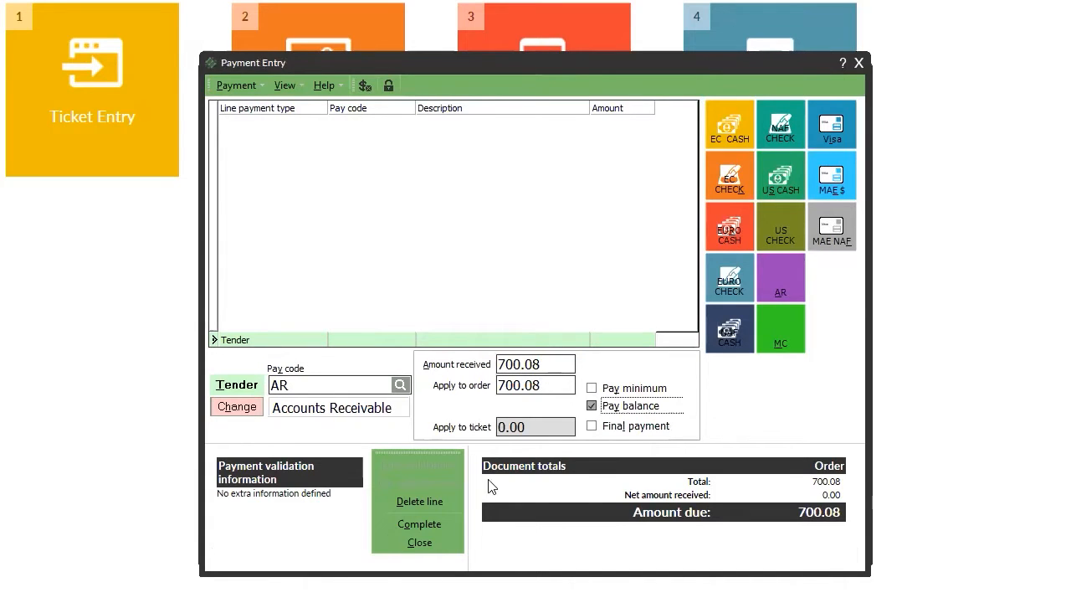
left_click(430, 523)
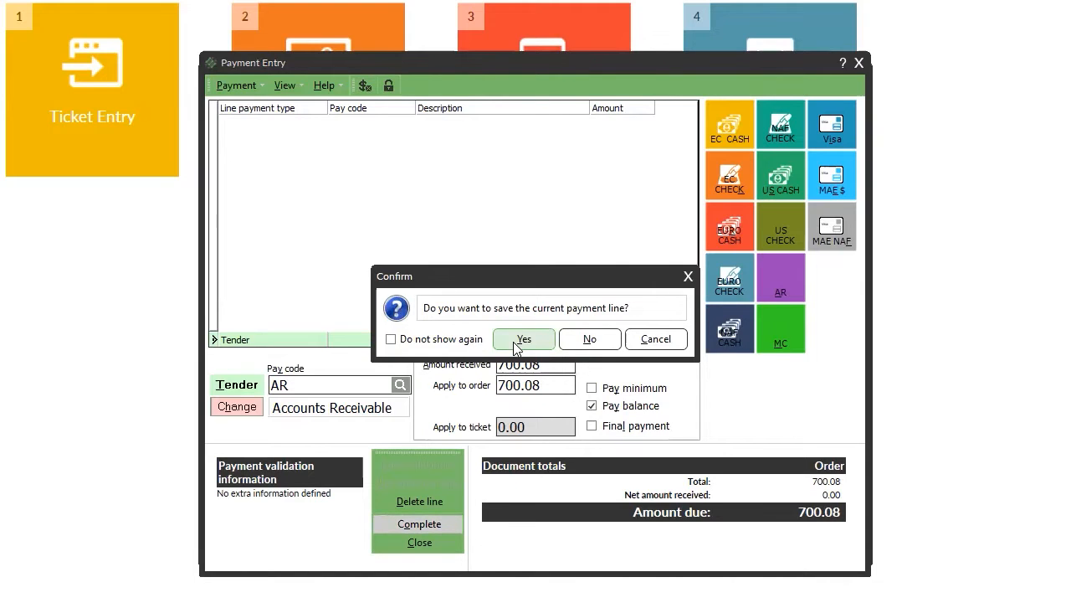
left_click(513, 343)
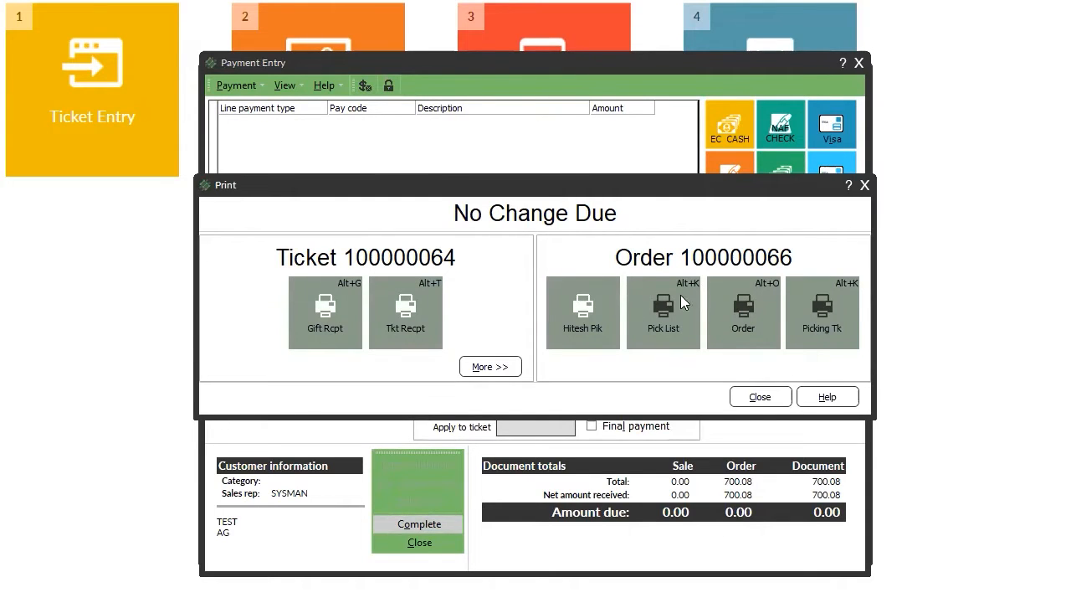
left_click(760, 399)
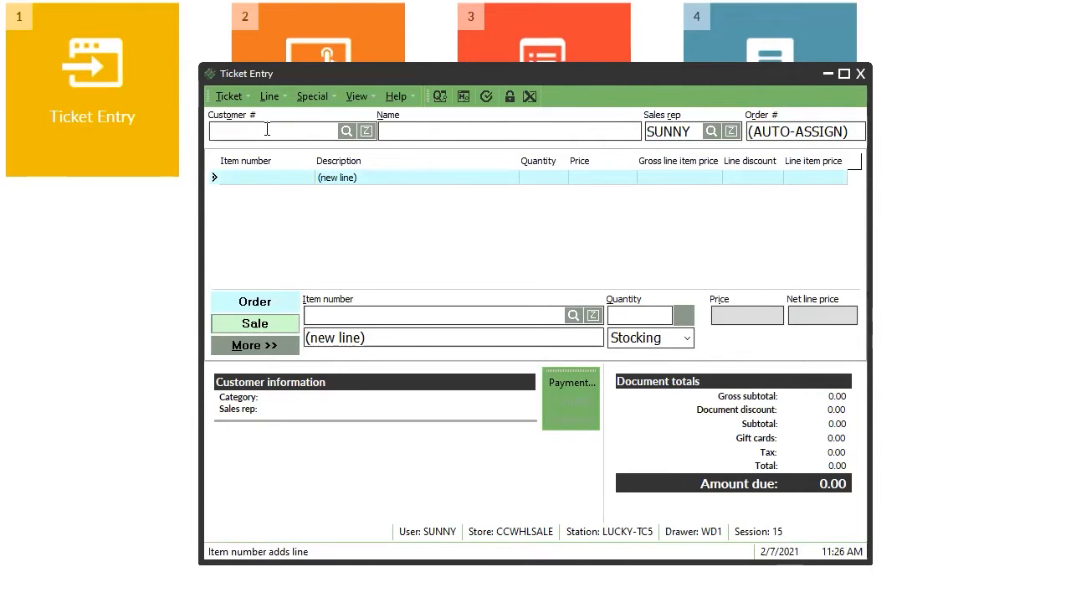
Choose customer 11068 TEST and add ORS Lock & Twist Gel (0011-00028) with quantity 12.
left_click(346, 133)
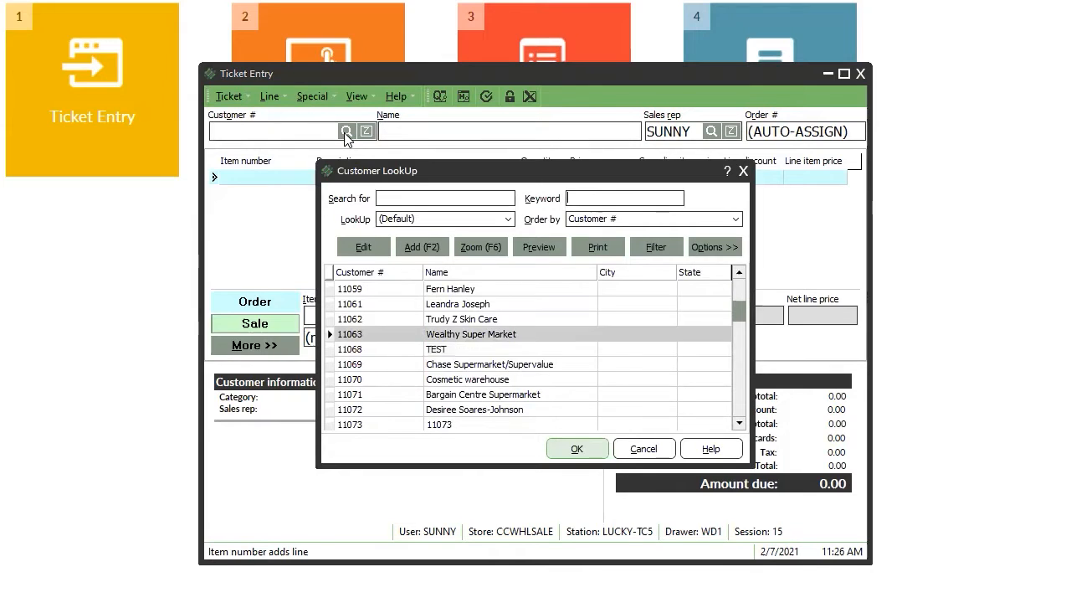
key("Return")
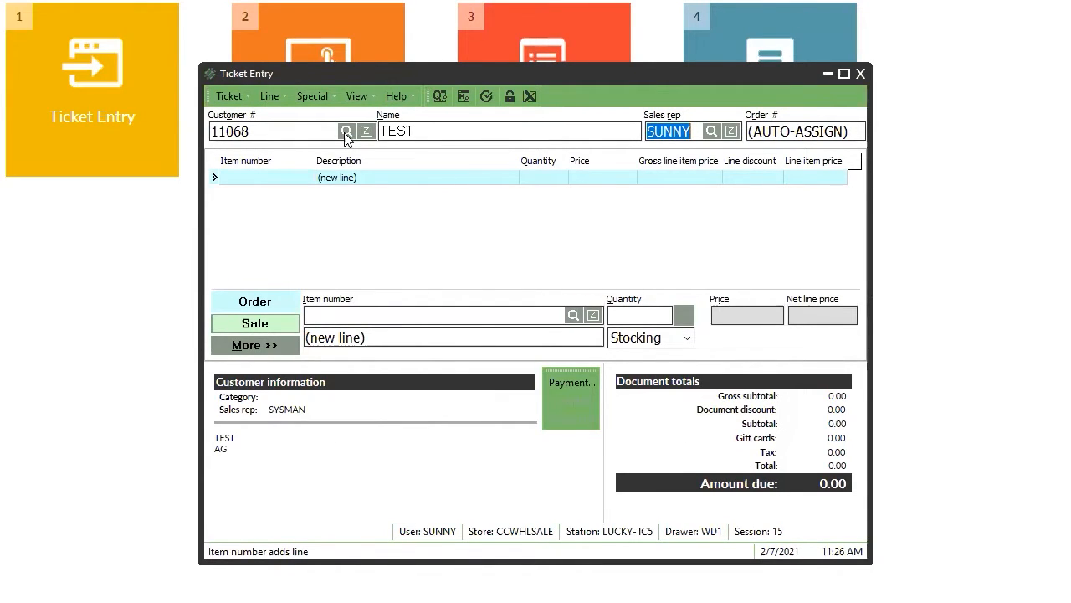
key("Return")
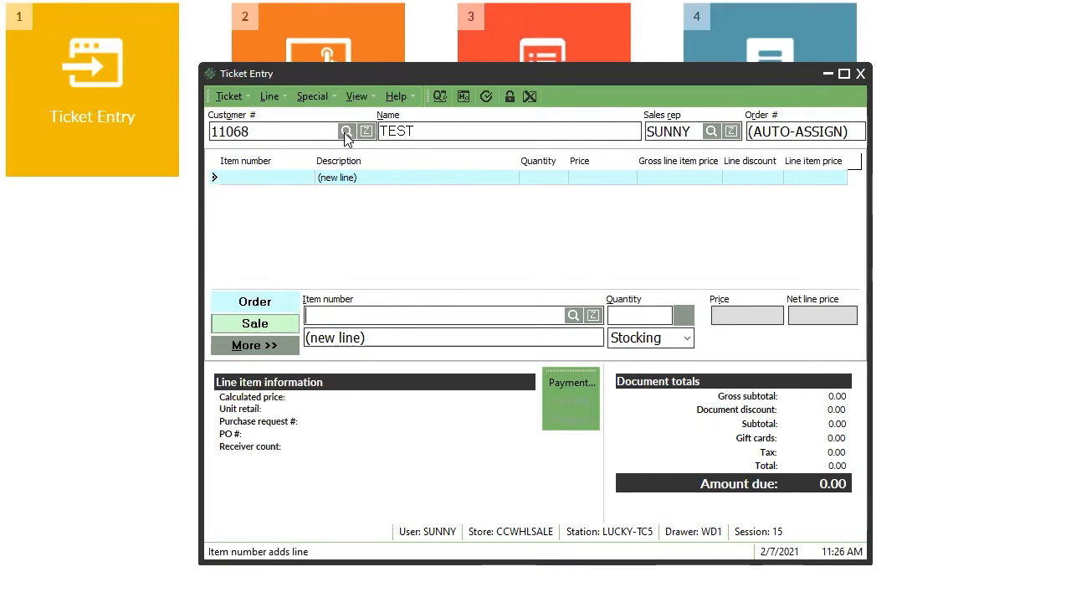
key("Return")
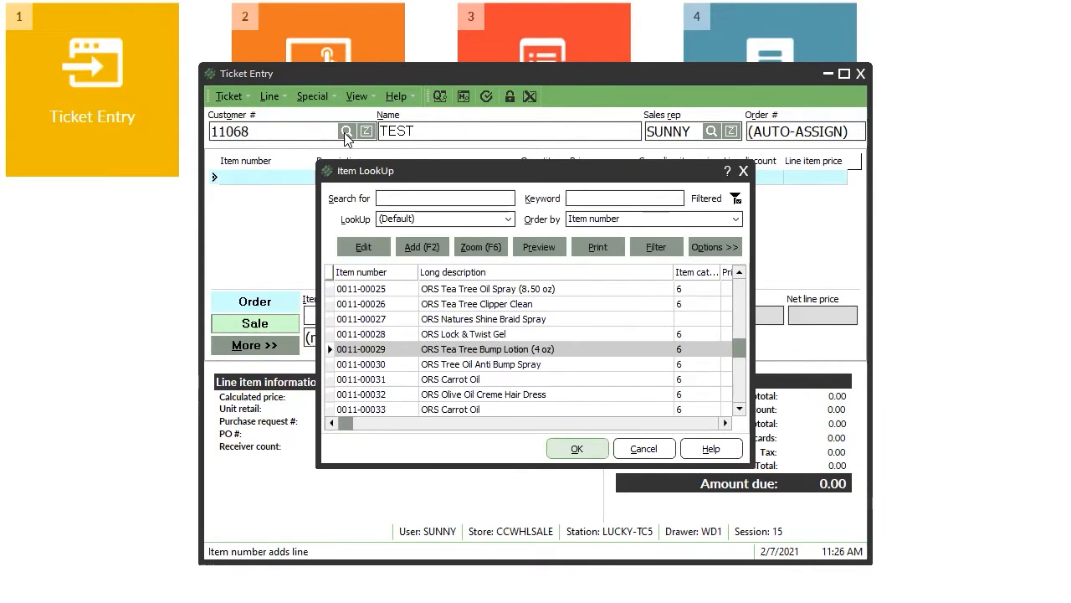
key("Up")
key("Return")
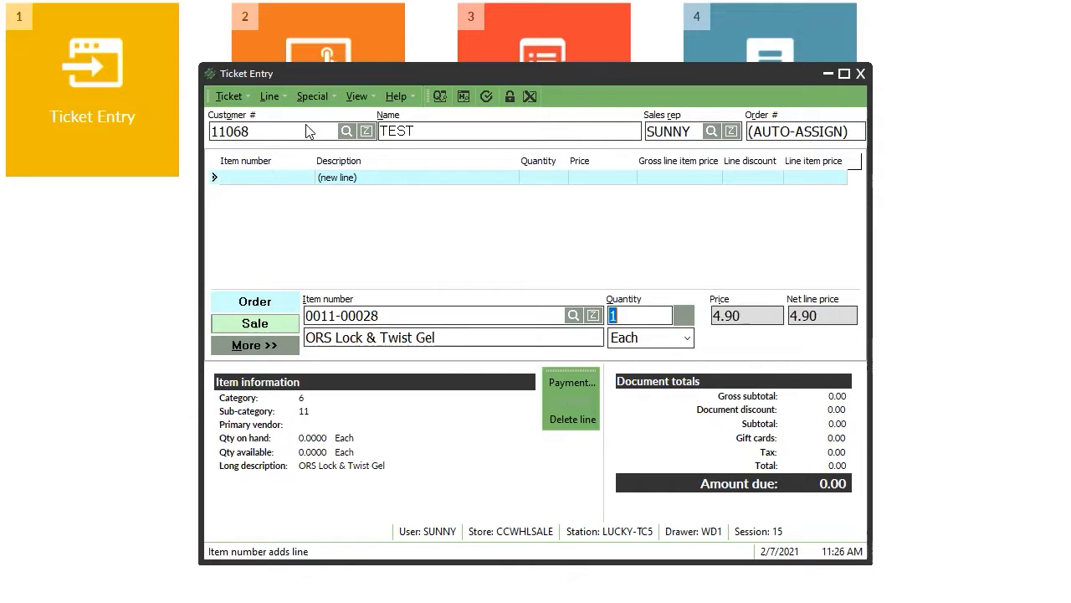
type("12")
key("Return")
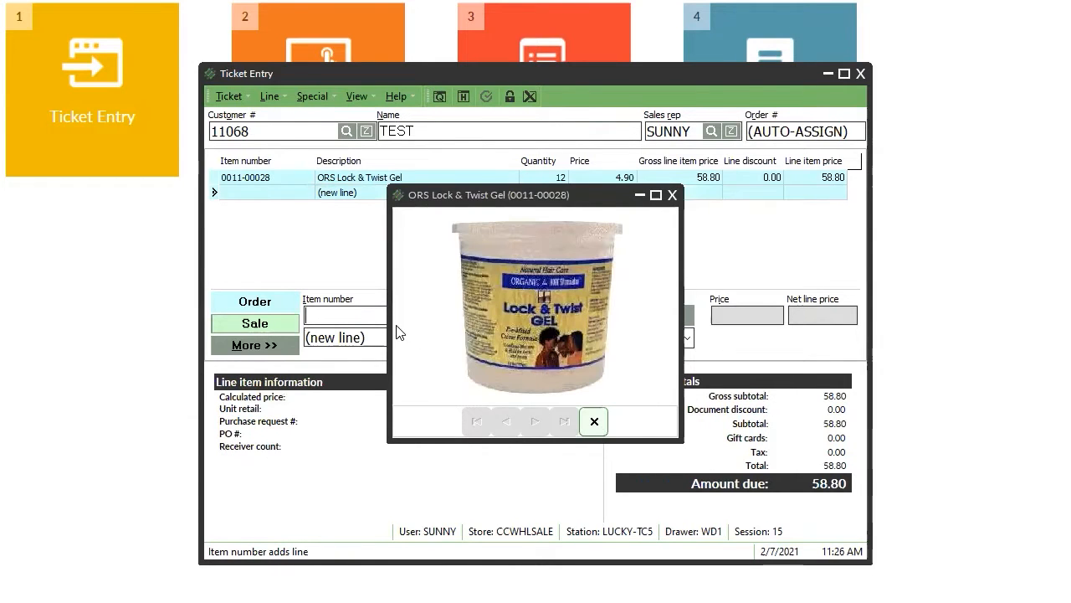
left_click(594, 421)
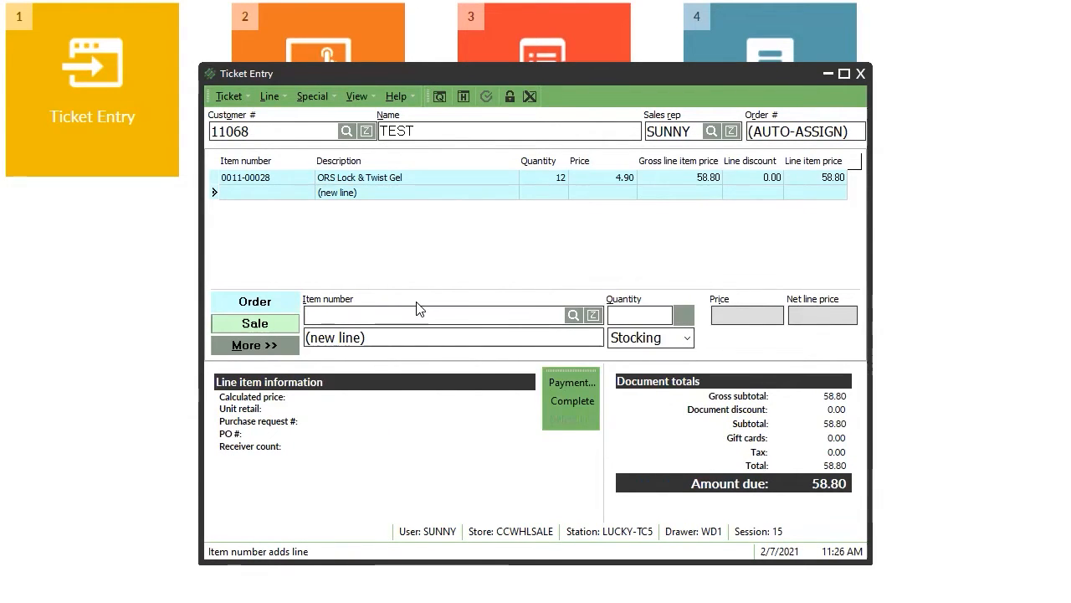
Add Herbal Cleanse Shampoo (0011-00018) ×24 and Scalp Scrub Treatment Kit (0011-00023) ×48.
key("Return")
key("Page_Up")
key("Return")
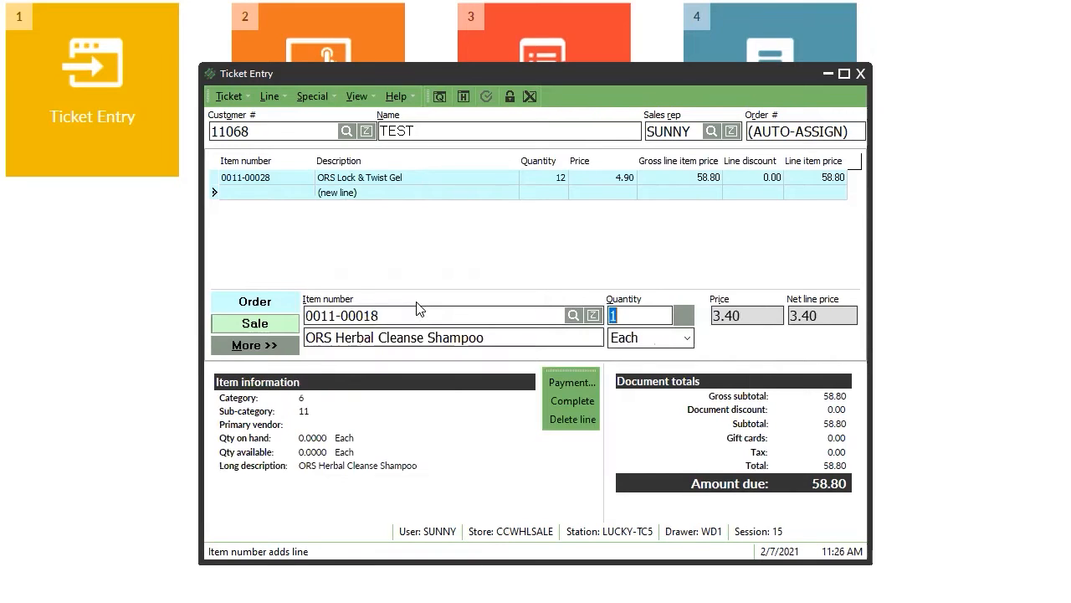
left_click(596, 418)
type("24")
key("Return")
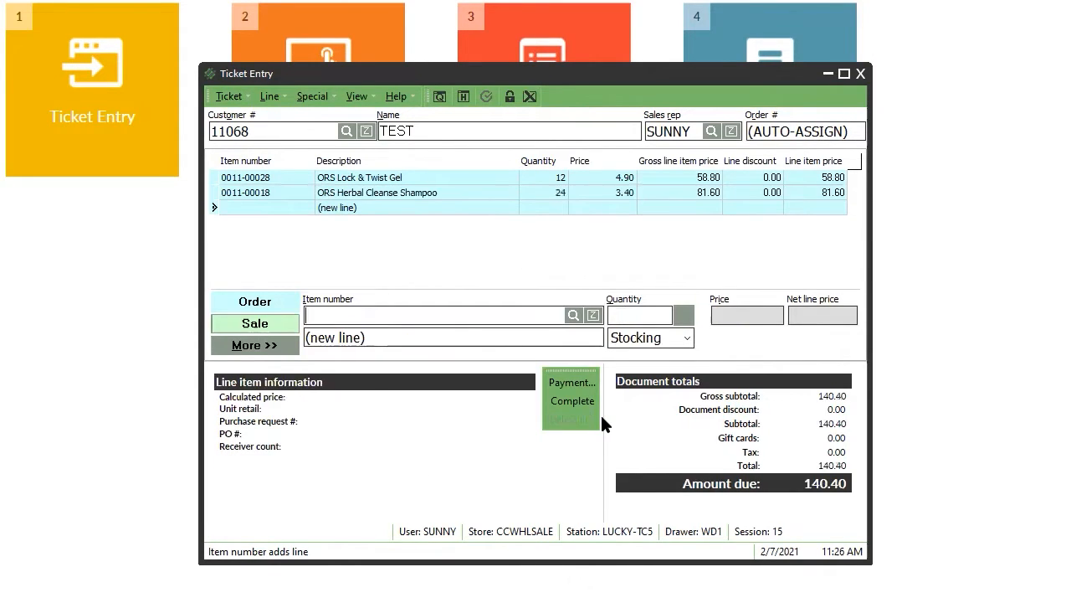
key("Return")
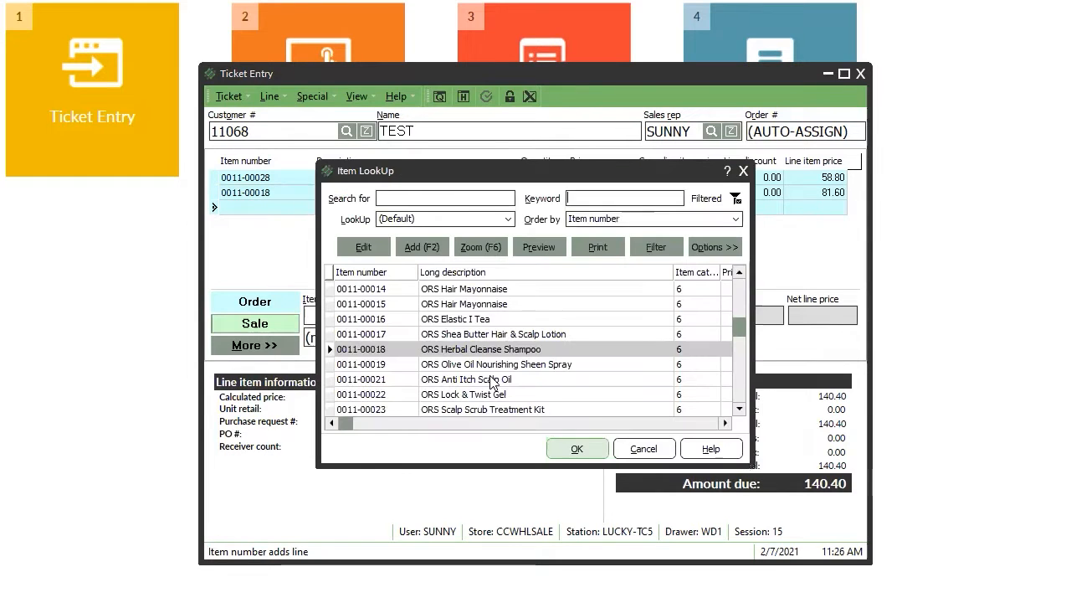
double_click(538, 409)
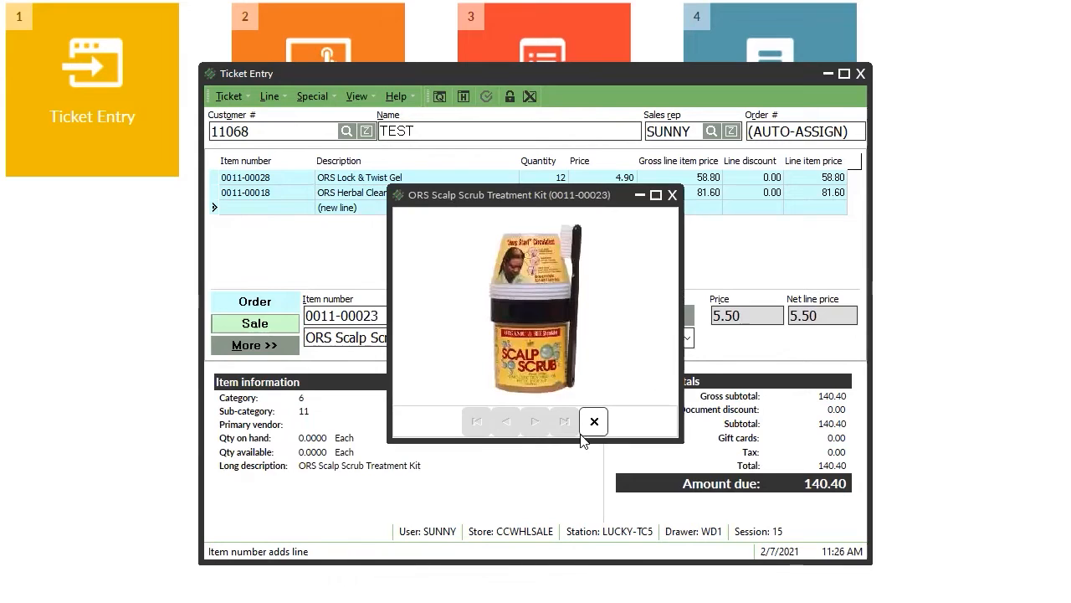
left_click(599, 421)
type("48")
key("Return")
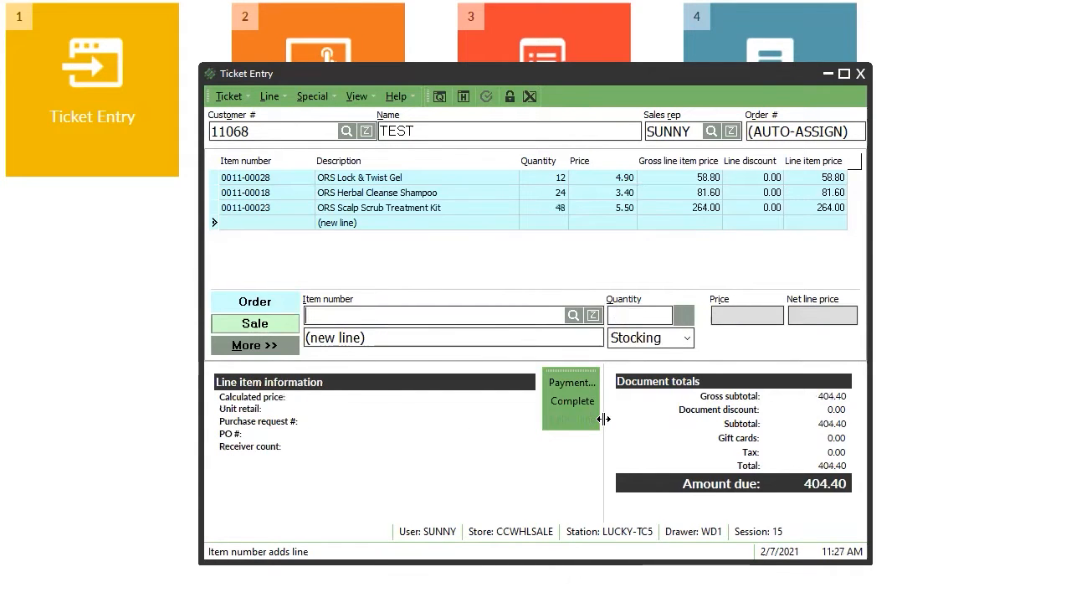
Add Replenishing Conditioner (0011-00041) ×60, bringing the ticket to 683.40.
key("F6")
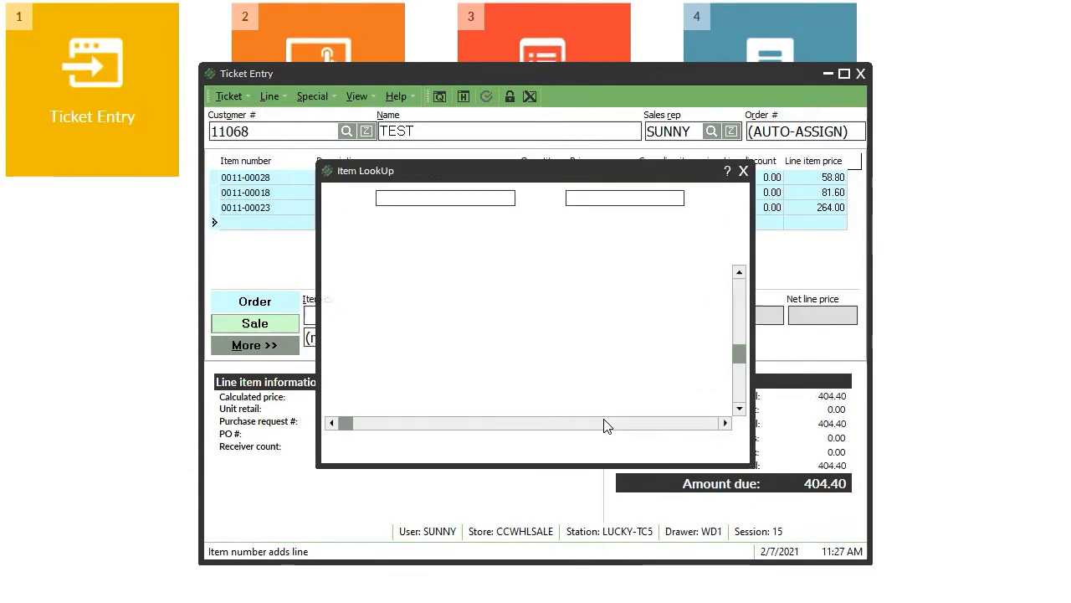
key("Return")
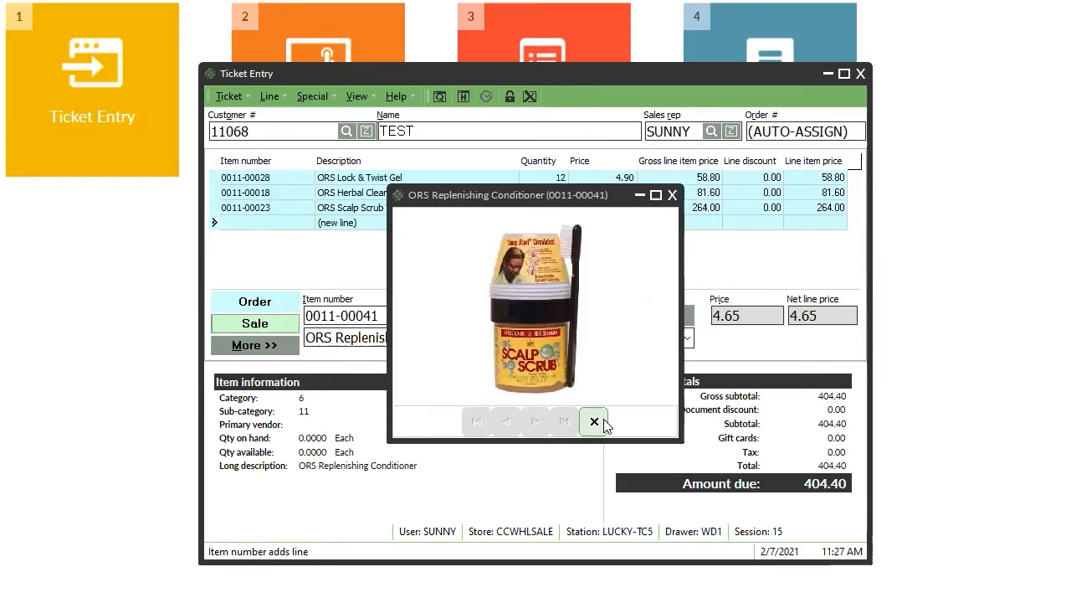
left_click(602, 423)
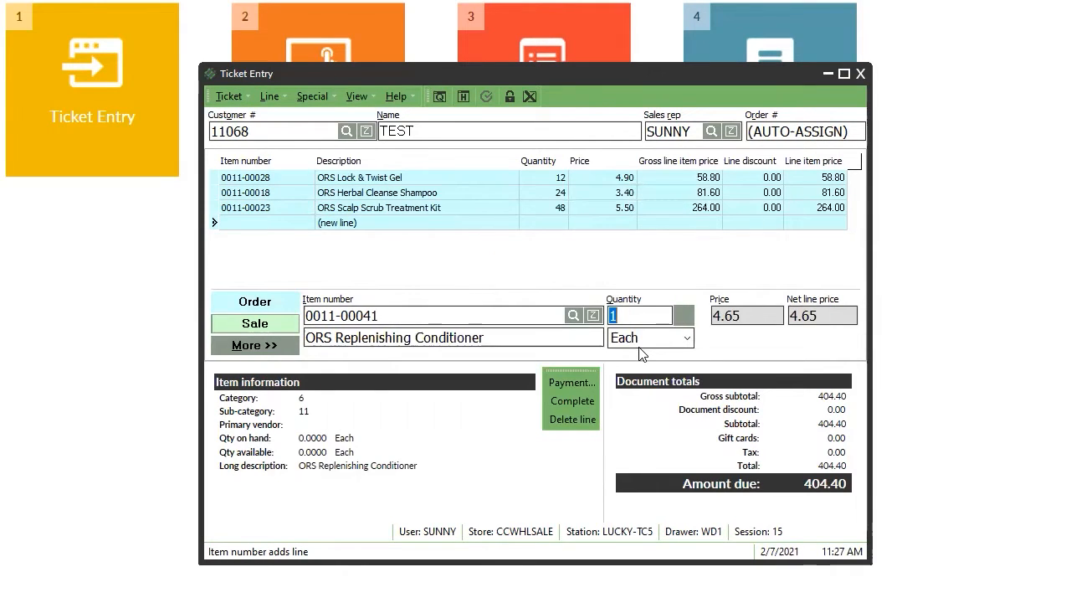
type("60")
key("Return")
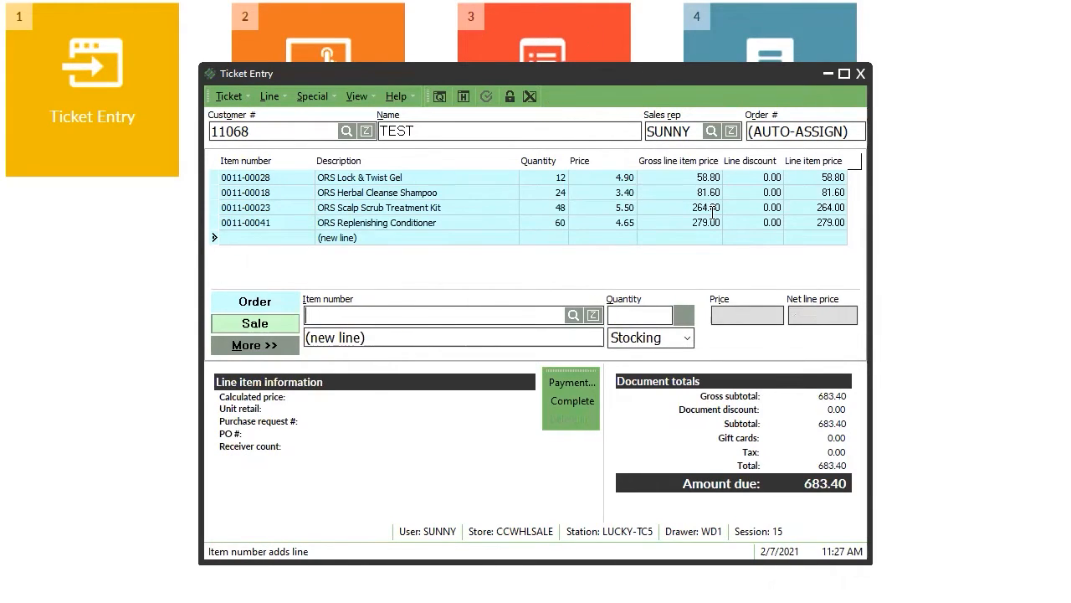
left_click(593, 421)
Hold the ticket as 100000005 without printing, then recall it into Ticket Entry.
left_click(463, 97)
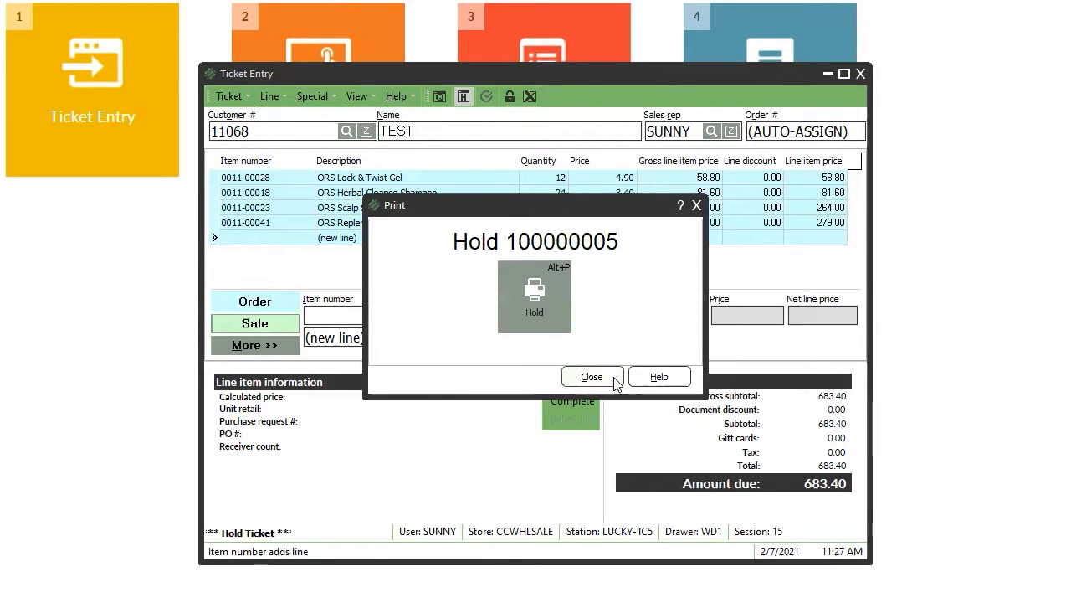
left_click(592, 376)
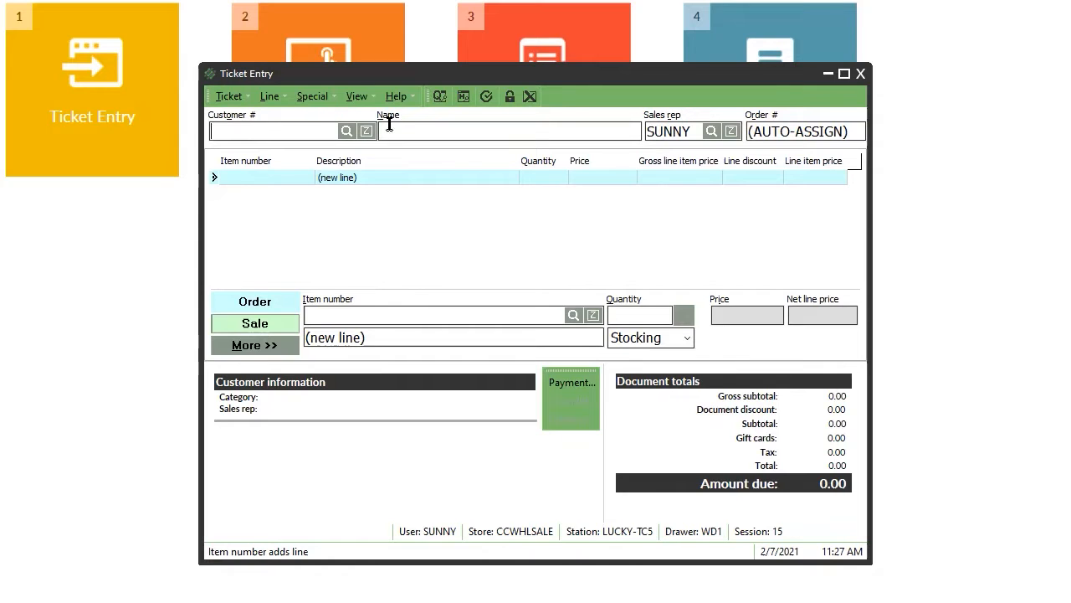
left_click(464, 97)
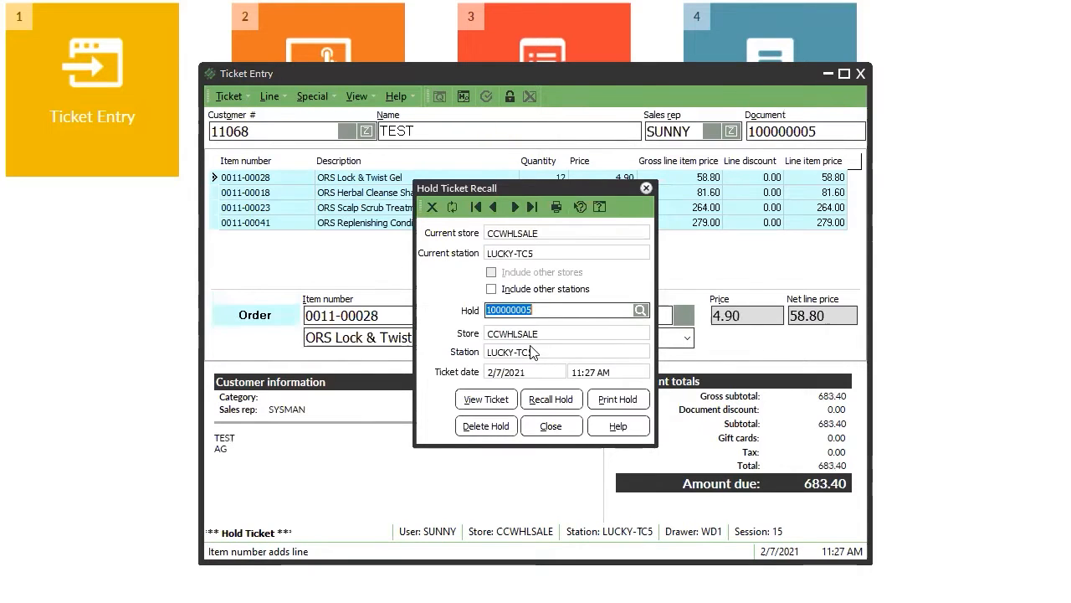
left_click(495, 207)
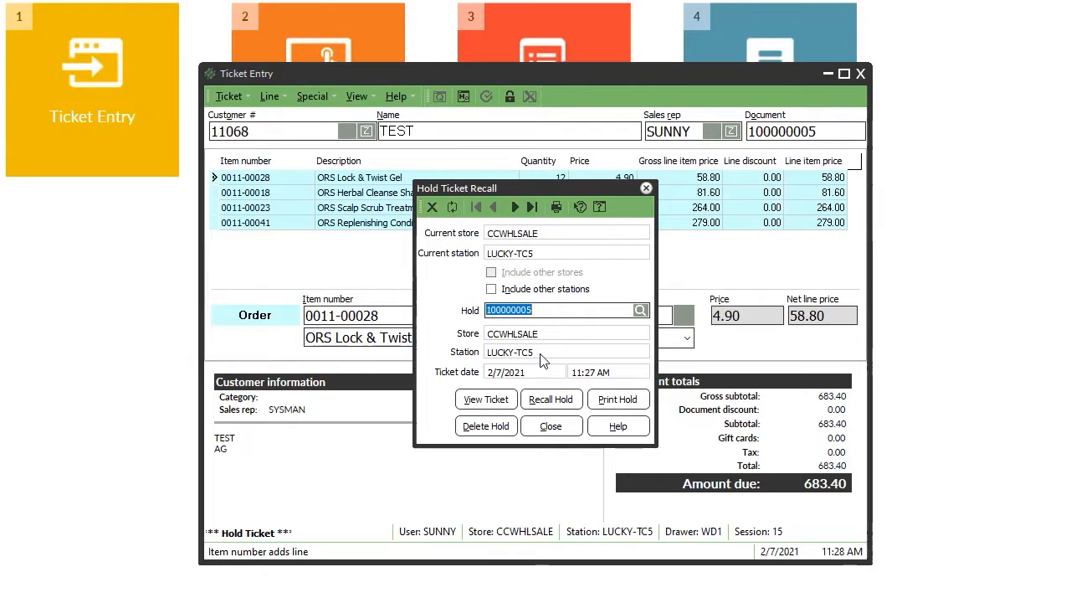
left_click(559, 400)
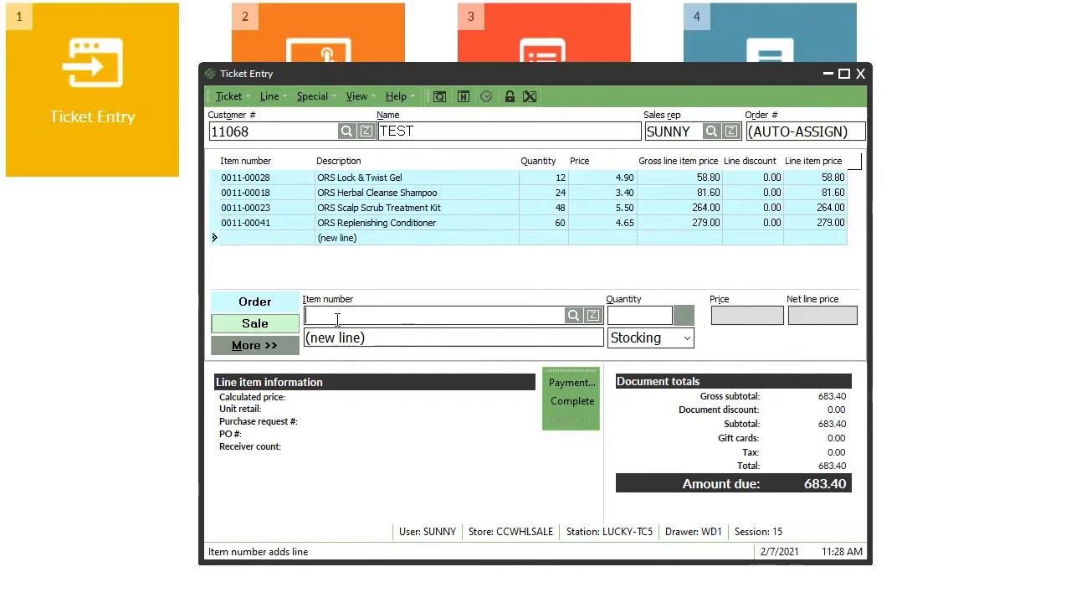
key("Return")
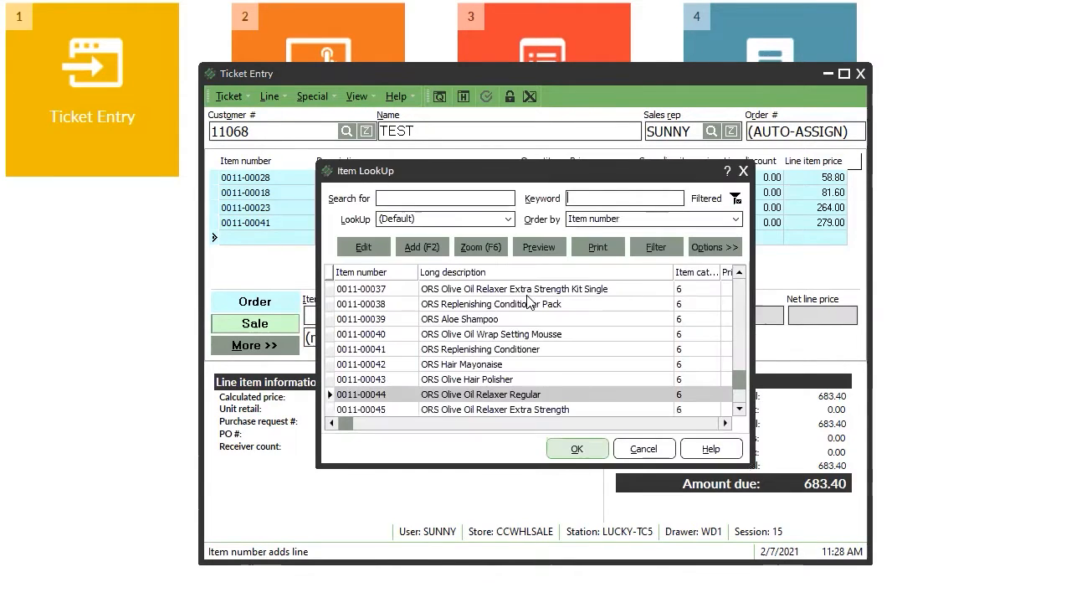
Add ORS Olive Oil Relaxer Extra Strength (0011-00045) ×60, raising the total to 1,007.40.
left_click(542, 412)
double_click(542, 412)
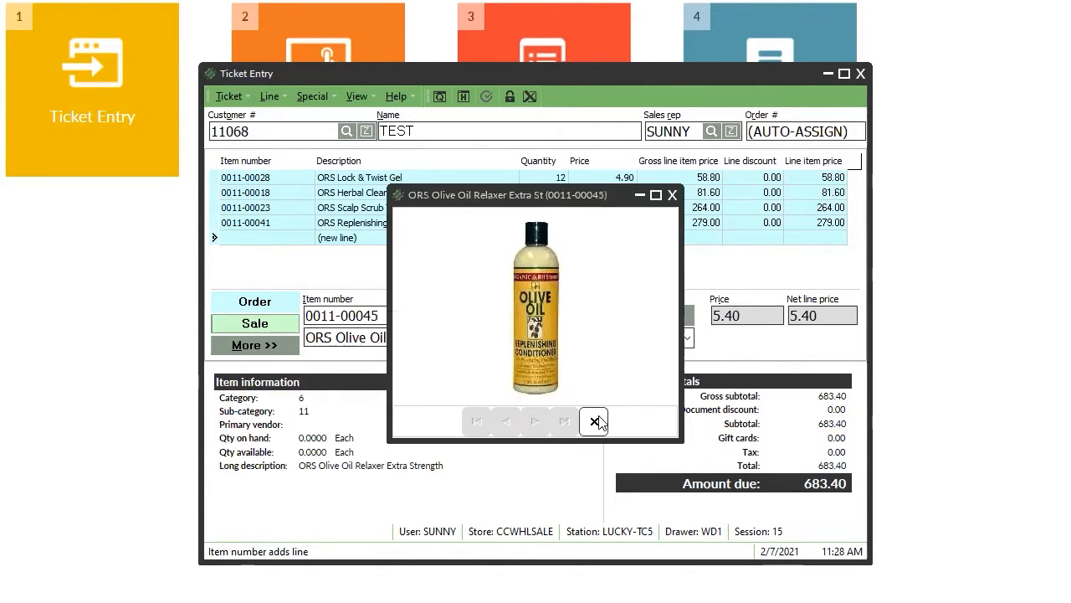
left_click(676, 192)
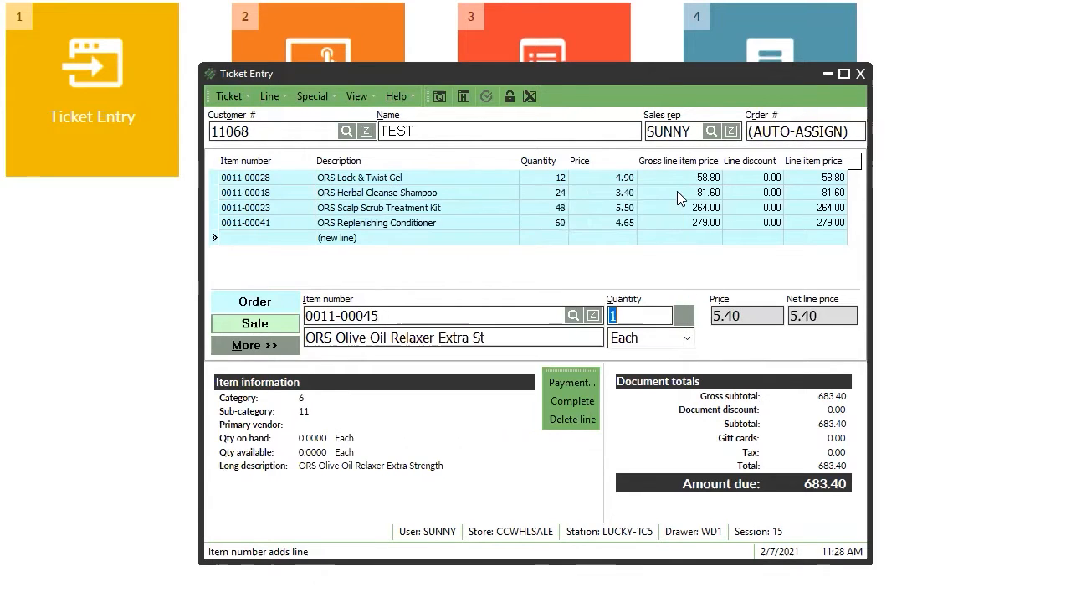
type("60")
key("Return")
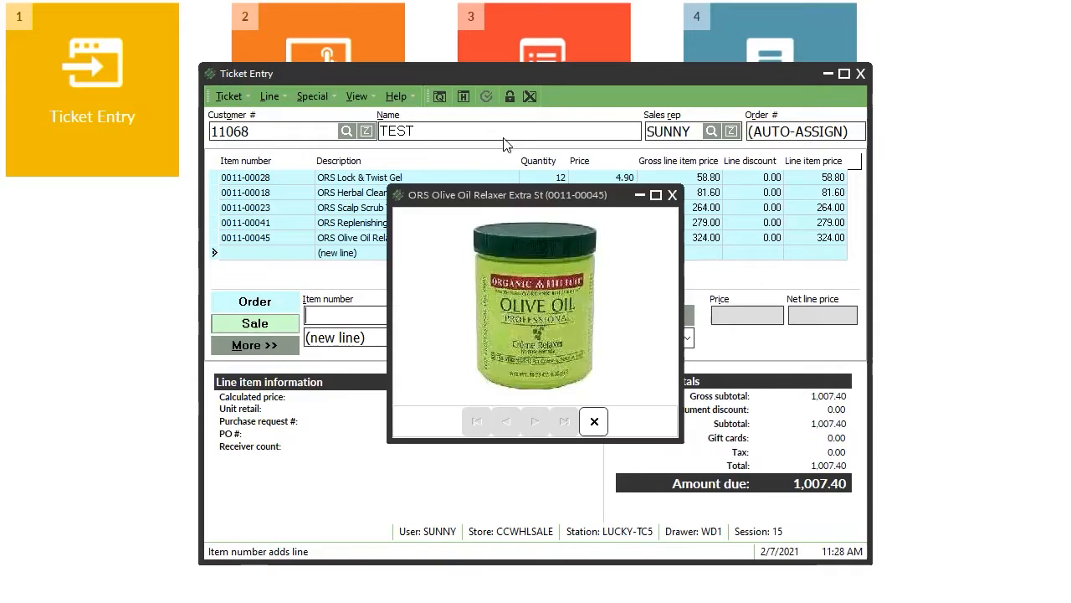
left_click(586, 420)
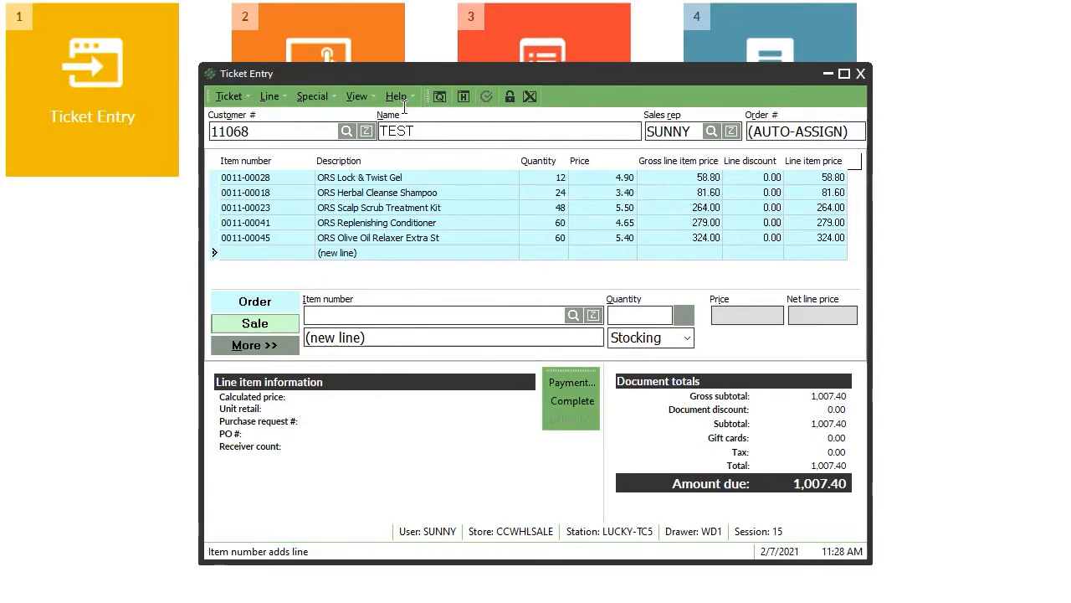
left_click(437, 97)
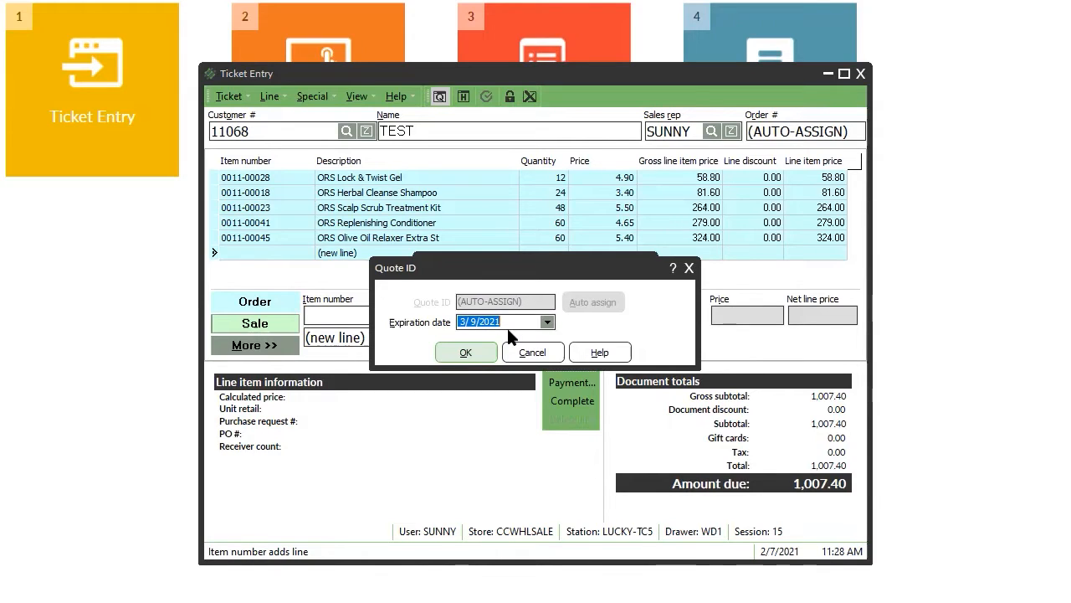
Save the quote with expiration date 3/19/2021 and close the print prompts without printing.
left_click(547, 323)
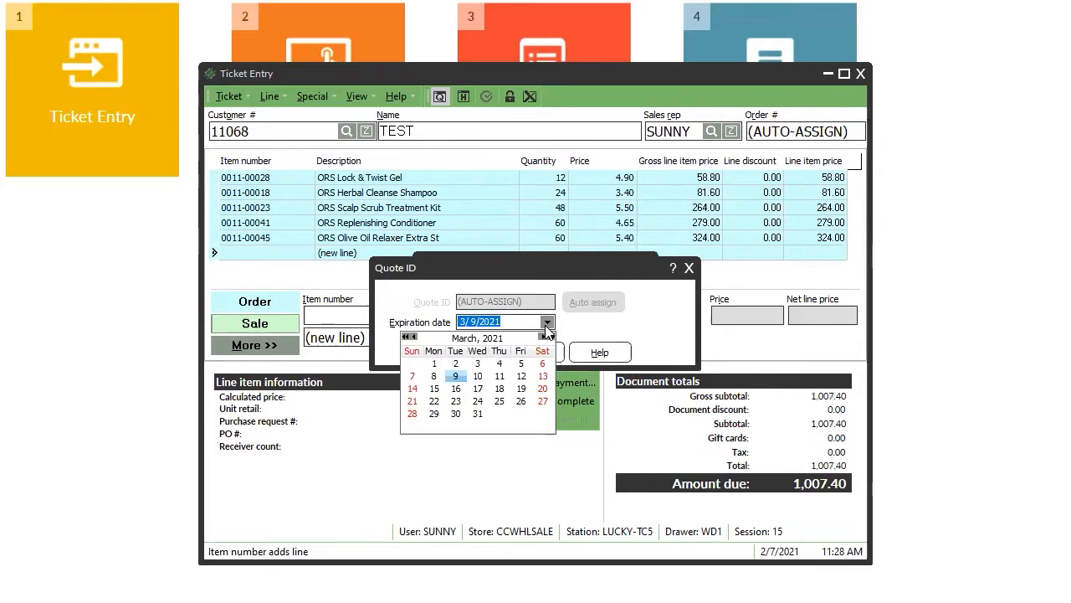
left_click(520, 388)
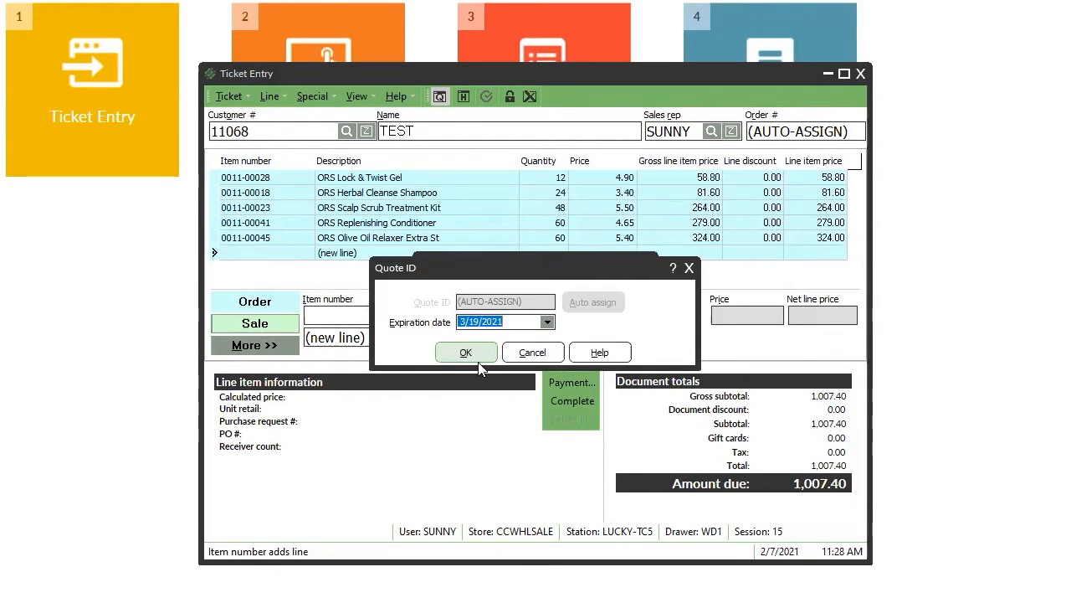
left_click(467, 353)
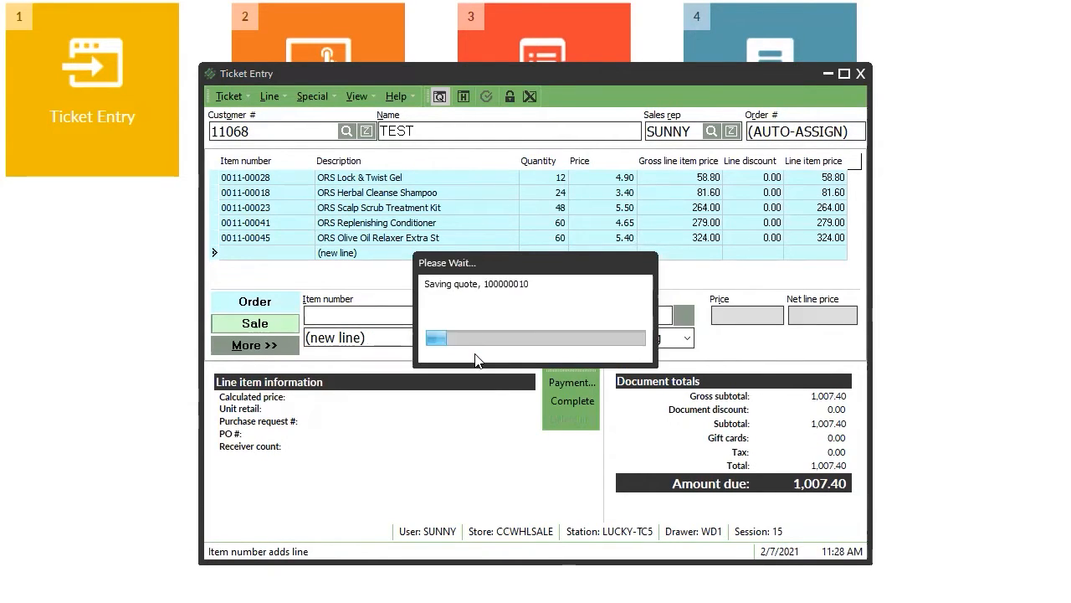
left_click(518, 306)
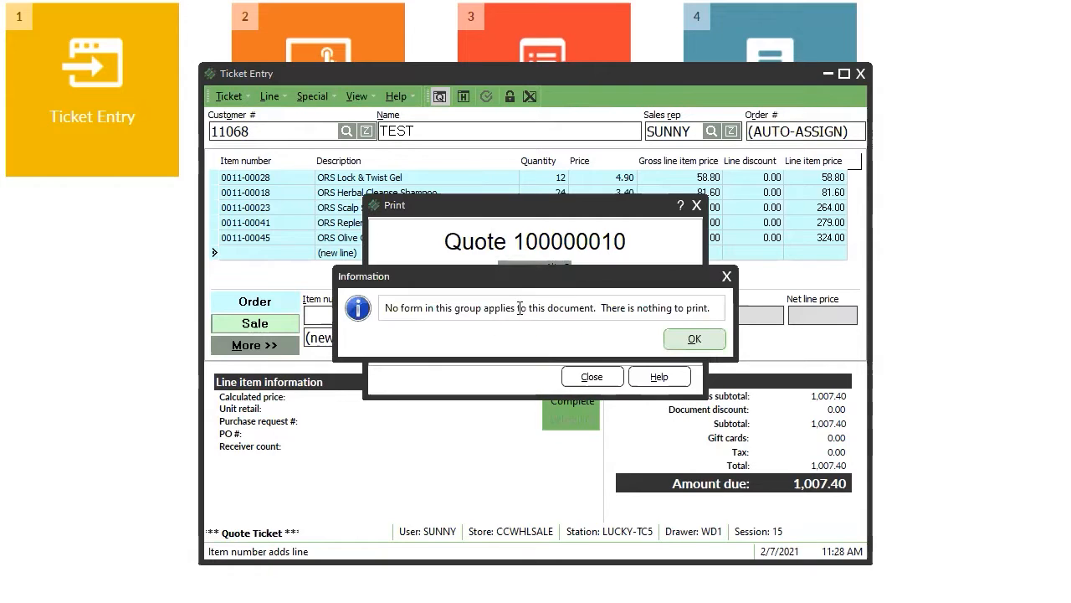
left_click(691, 341)
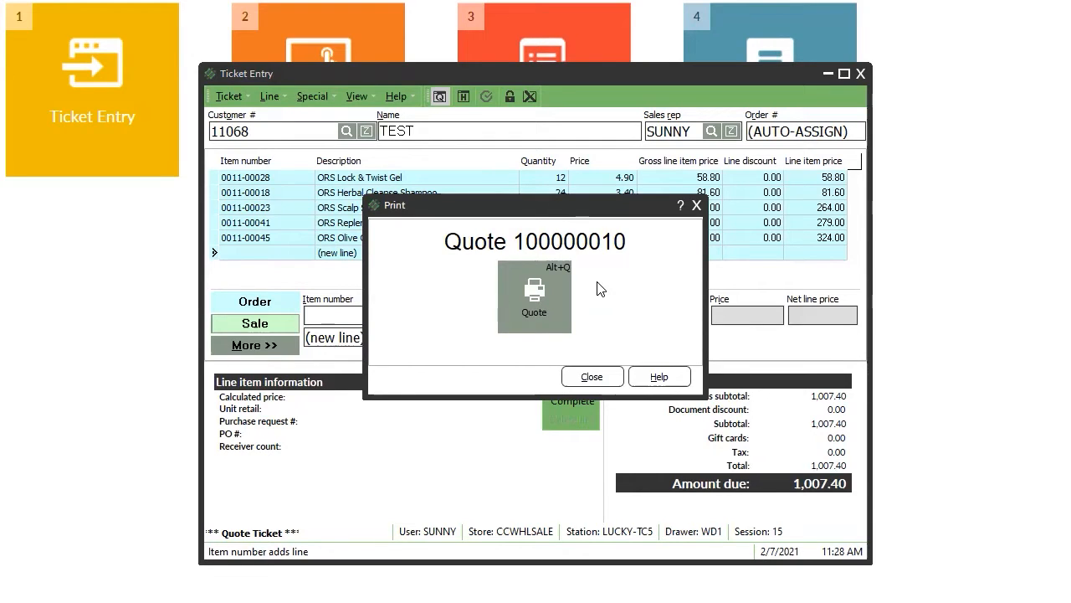
left_click(609, 383)
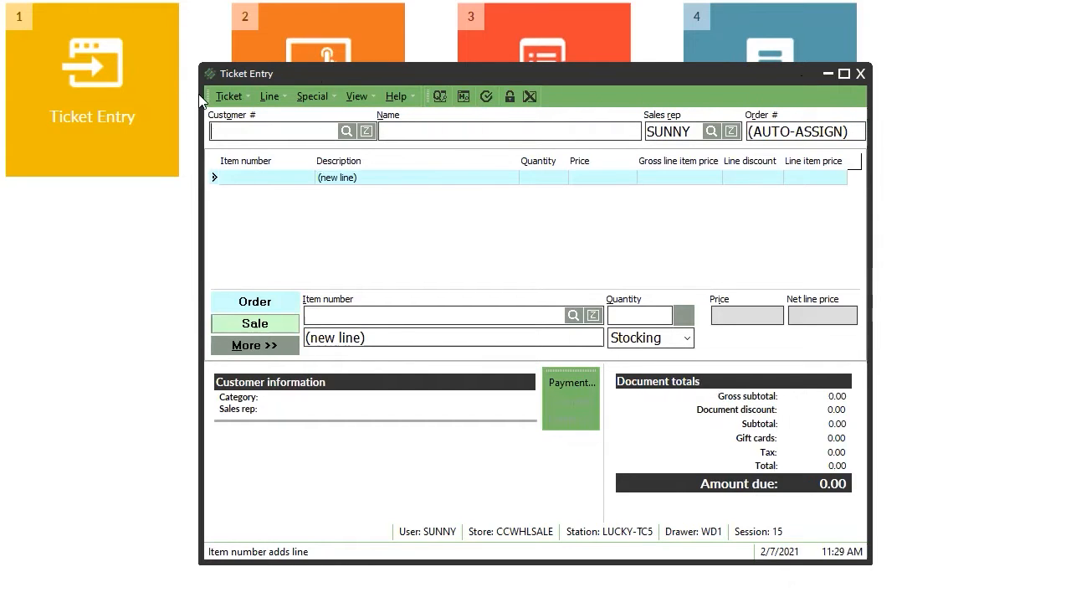
Pick quote 100000010 from the quote lookup and recall it into Ticket Entry.
left_click(439, 97)
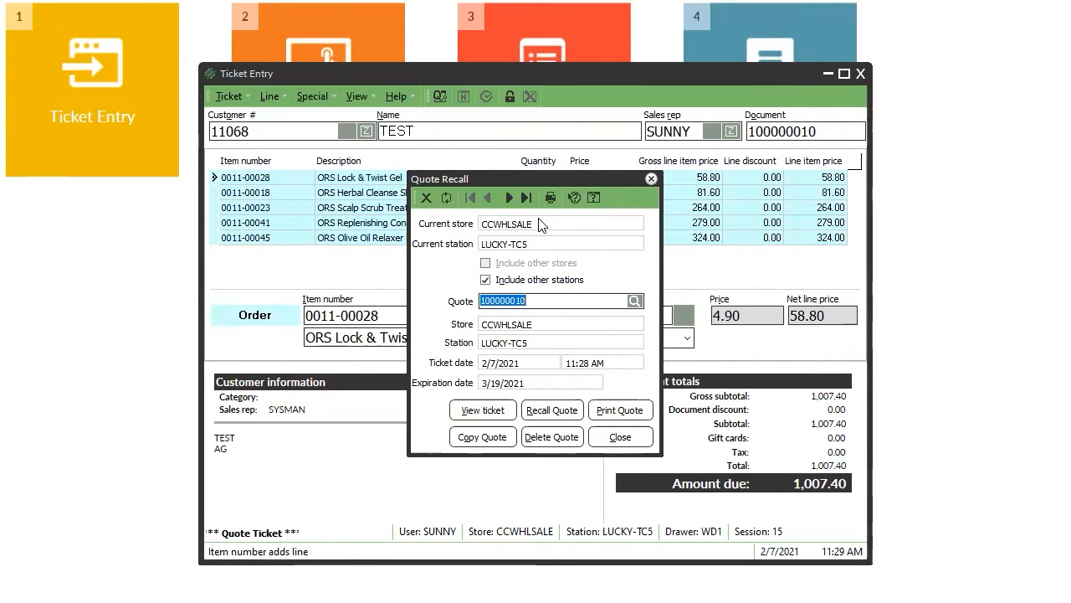
left_click(638, 301)
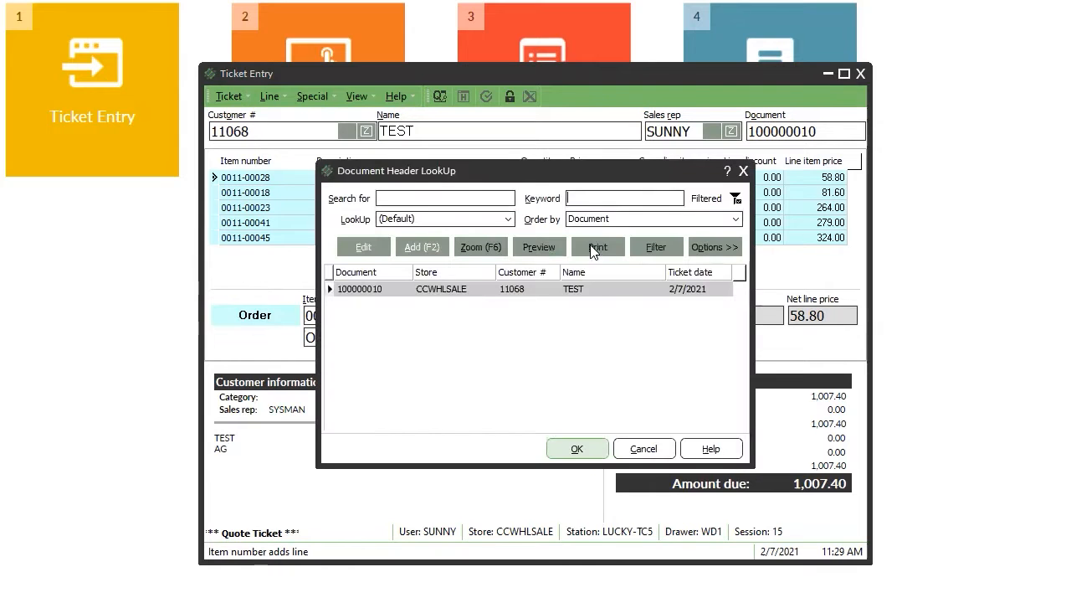
left_click(665, 458)
double_click(452, 289)
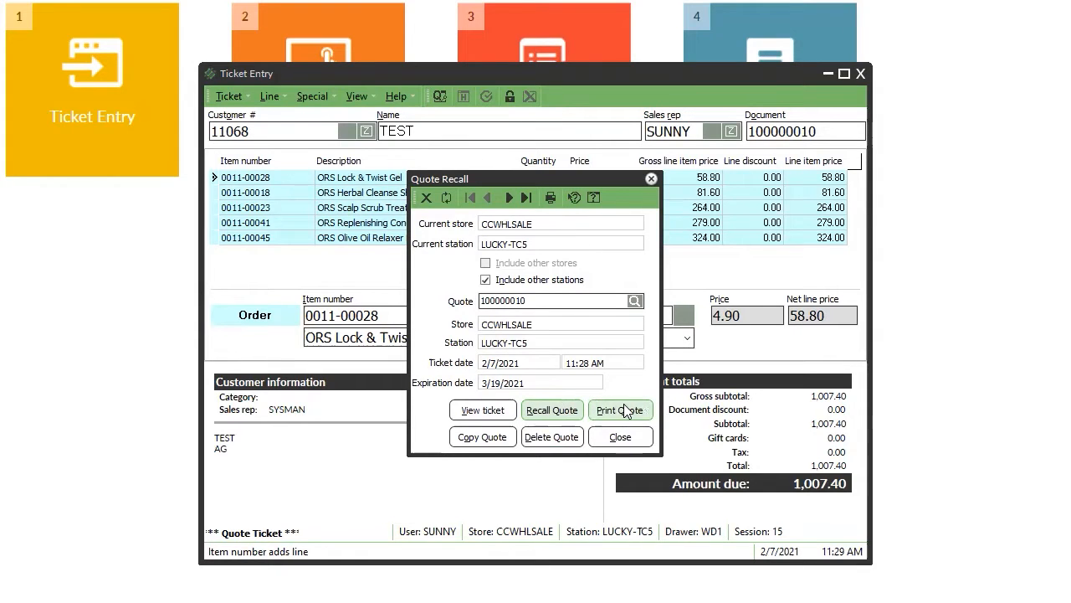
left_click(539, 412)
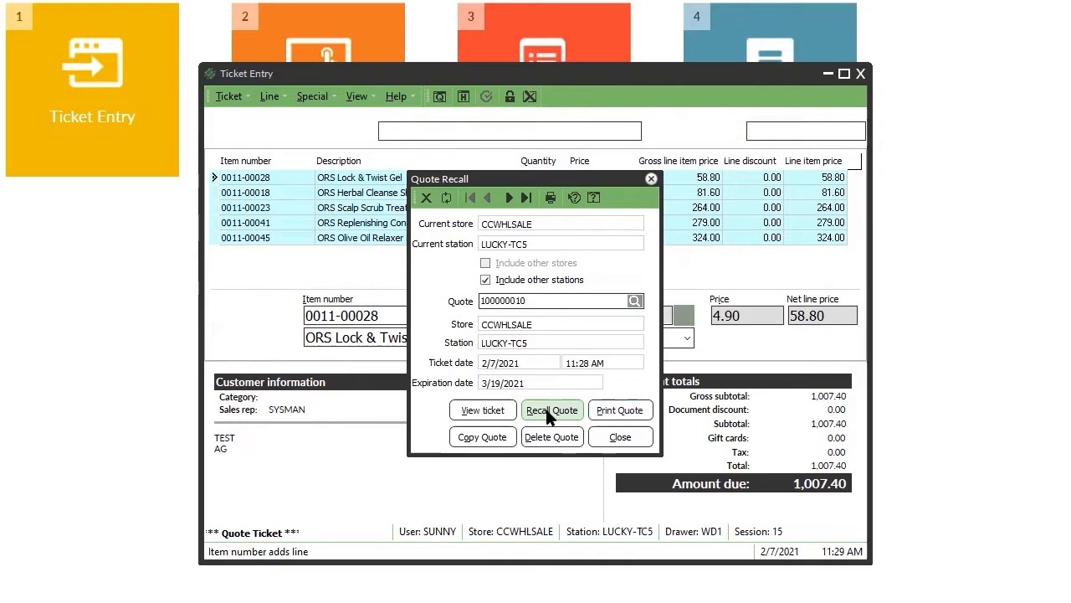
Change the Scalp Scrub Treatment Kit (0011-00023) line quantity to 60.
left_click(362, 216)
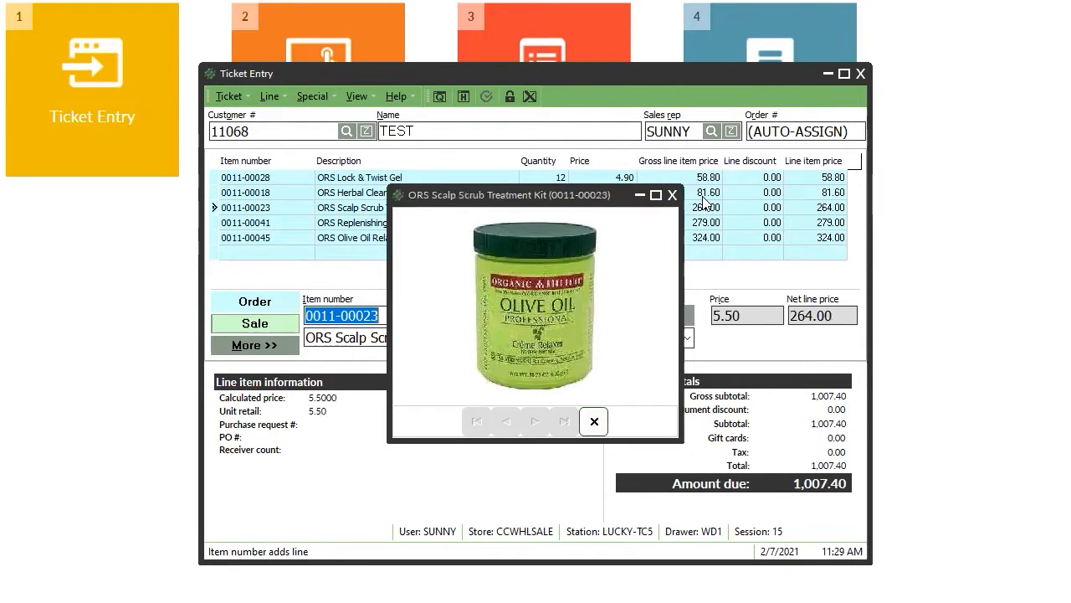
left_click(672, 195)
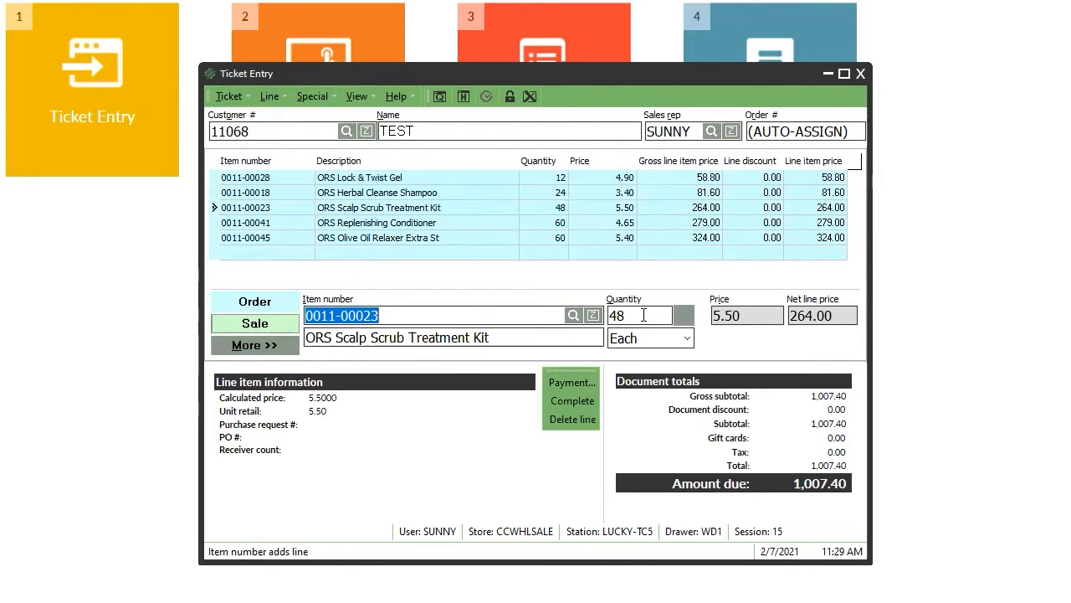
key("Tab")
type("60")
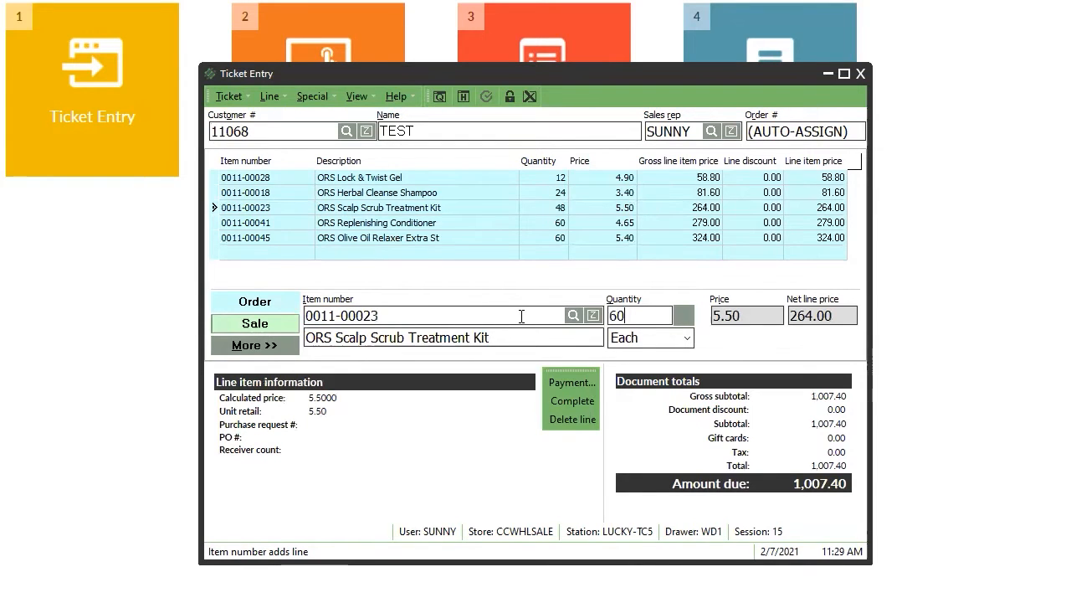
key("Return")
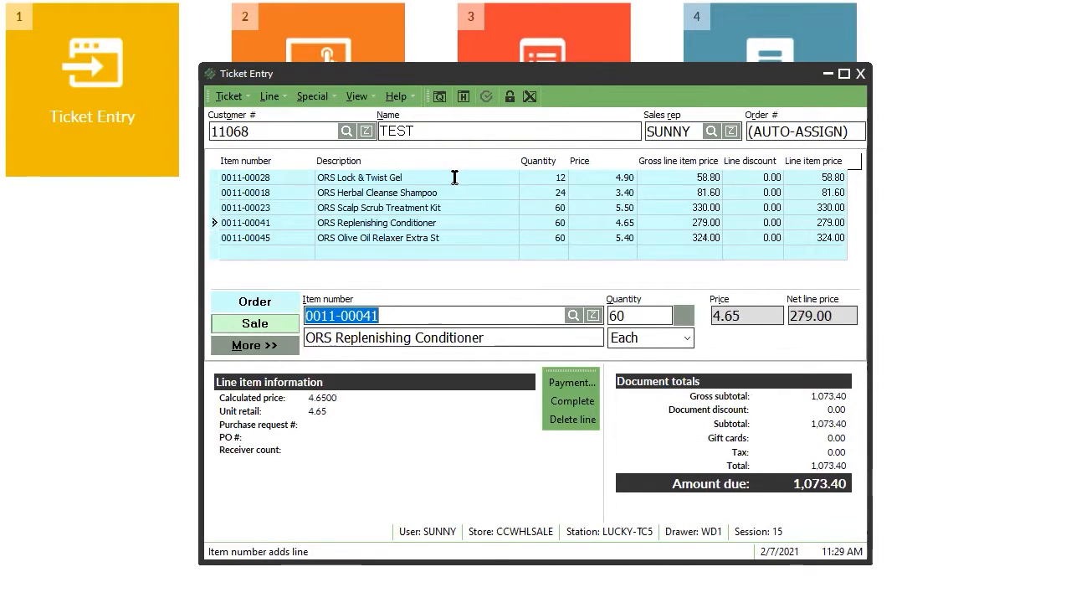
Set the Lock & Twist Gel (0011-00028) line quantity to 0.
left_click(455, 177)
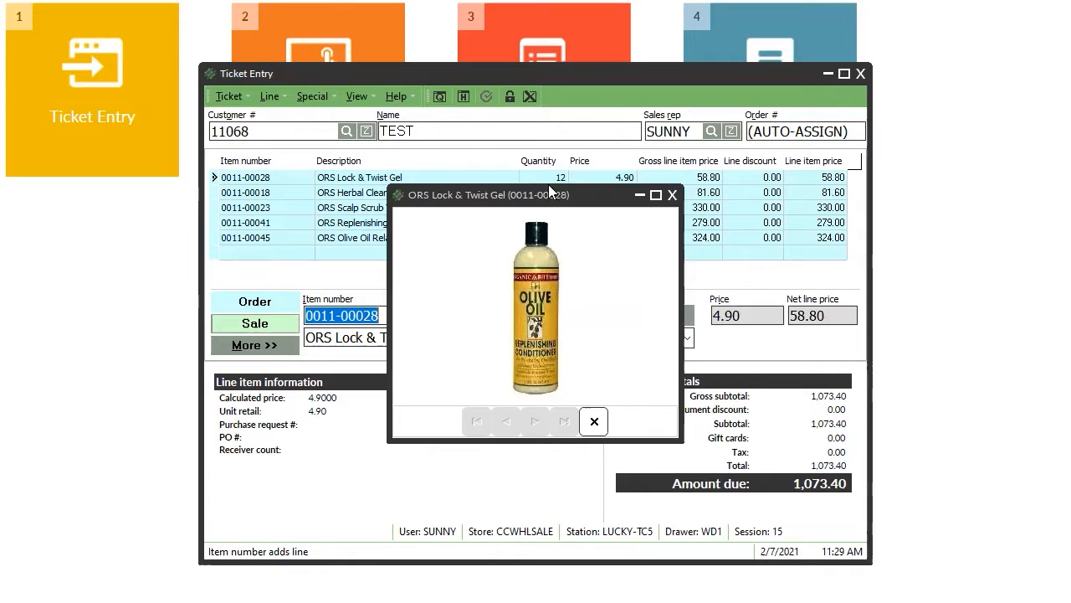
left_click(672, 195)
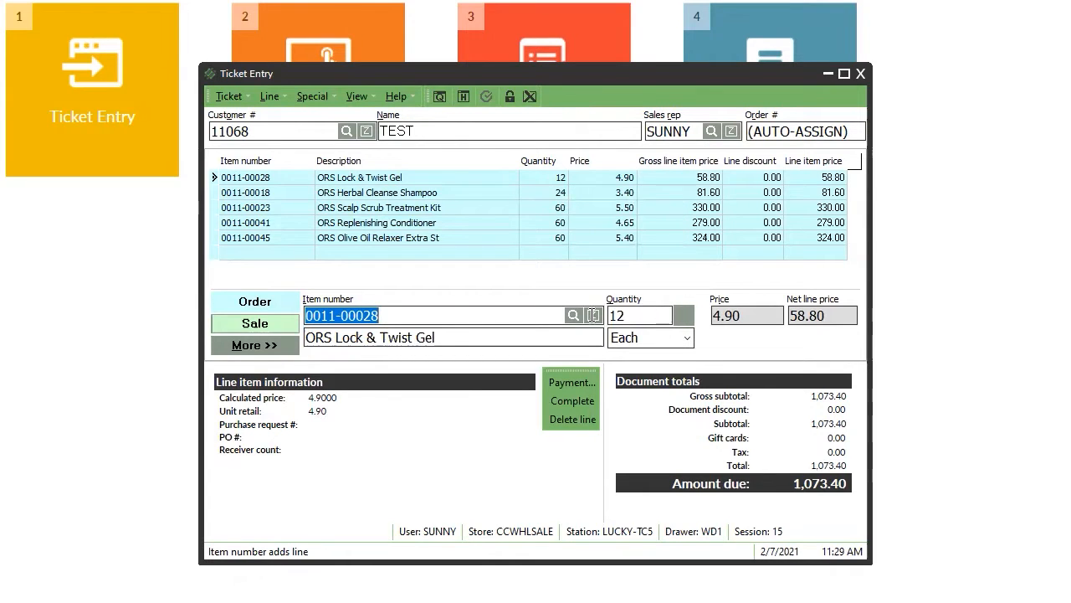
key("Tab")
type("0")
key("Return")
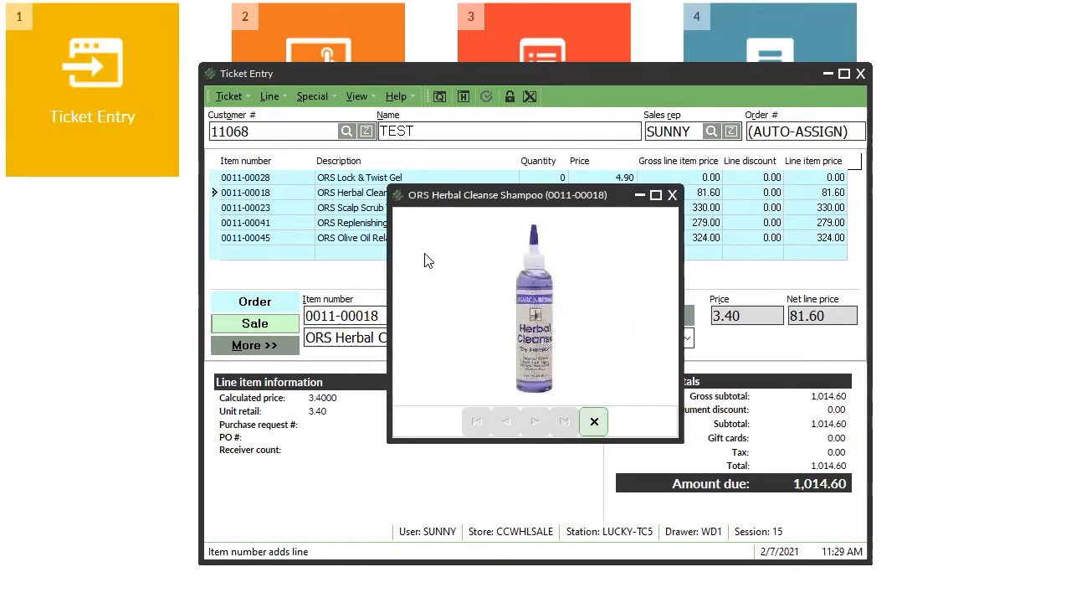
left_click(593, 421)
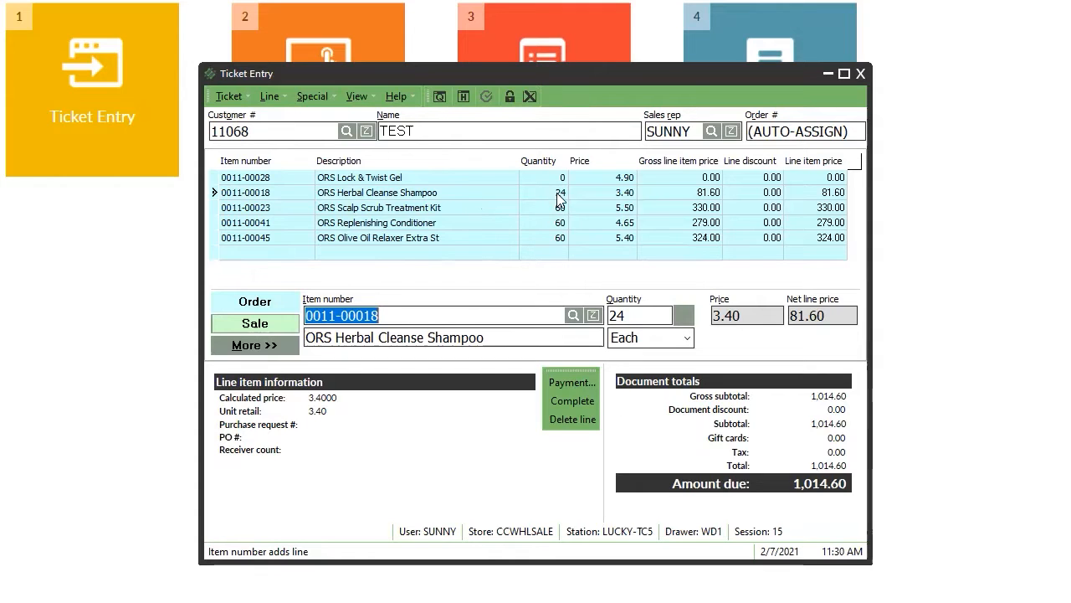
Charge the full 1,014.60 balance to AR, skip printing, and close Ticket Entry.
left_click(572, 383)
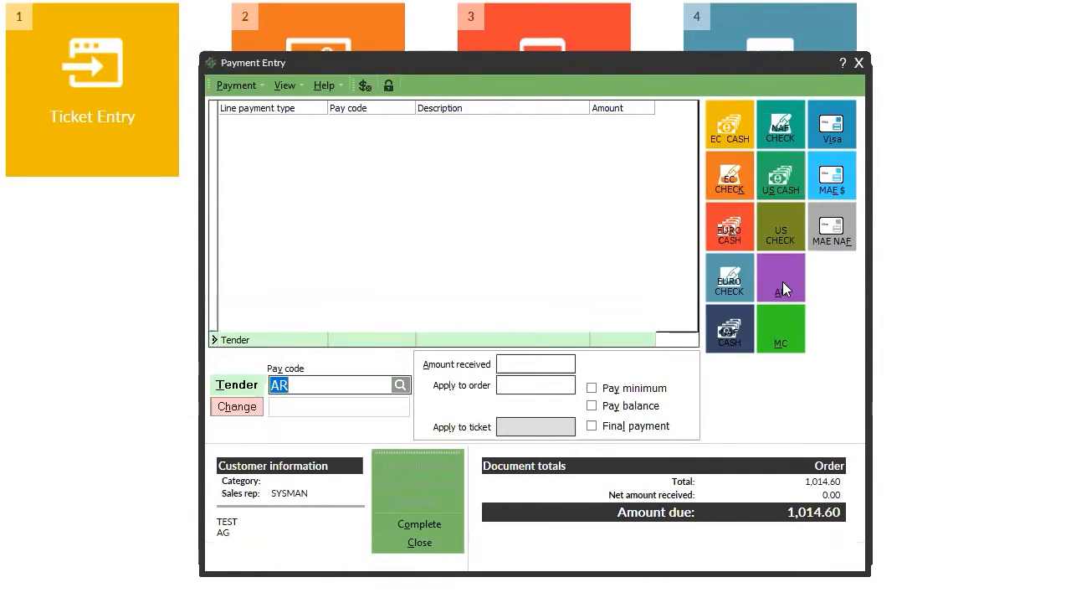
left_click(632, 406)
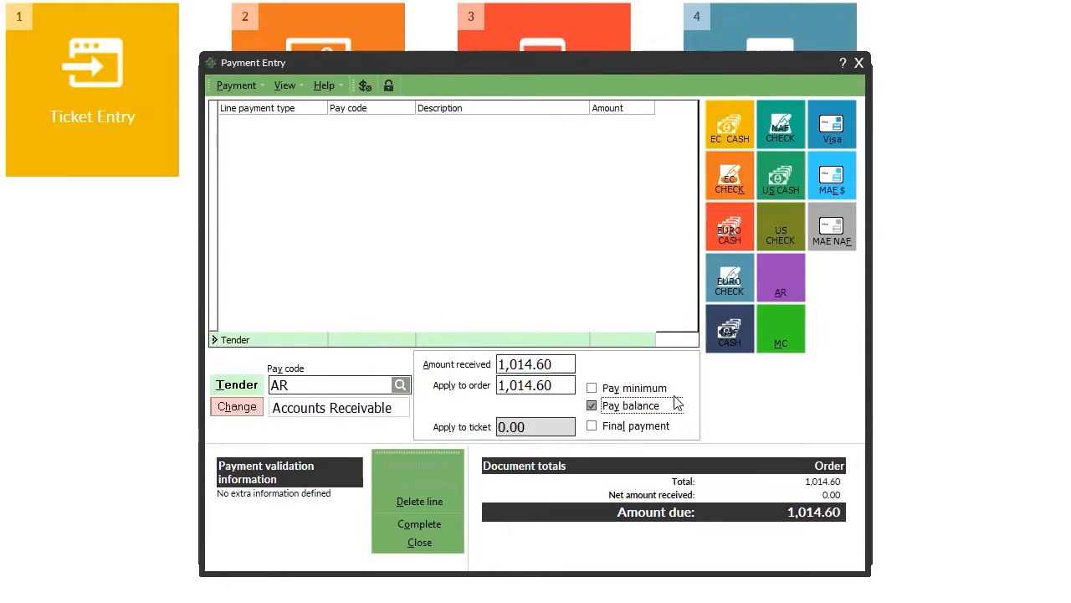
left_click(429, 525)
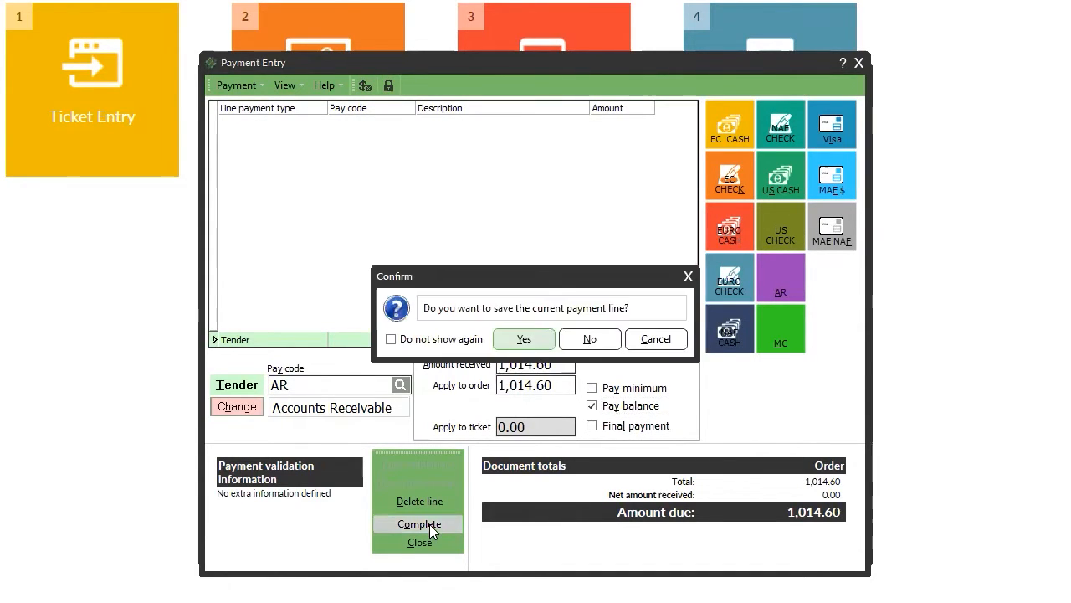
left_click(550, 339)
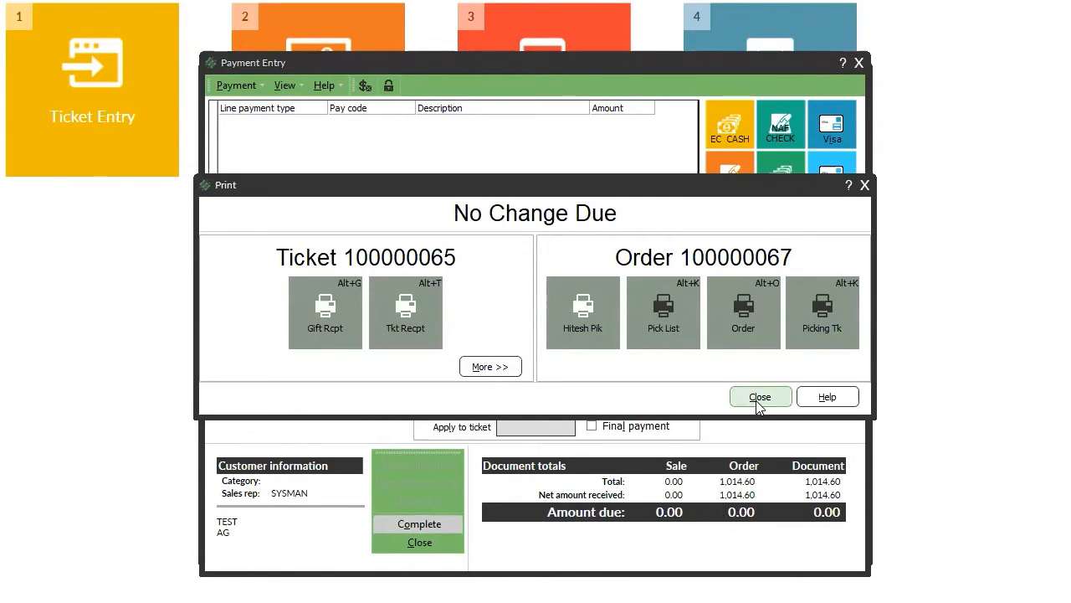
left_click(757, 398)
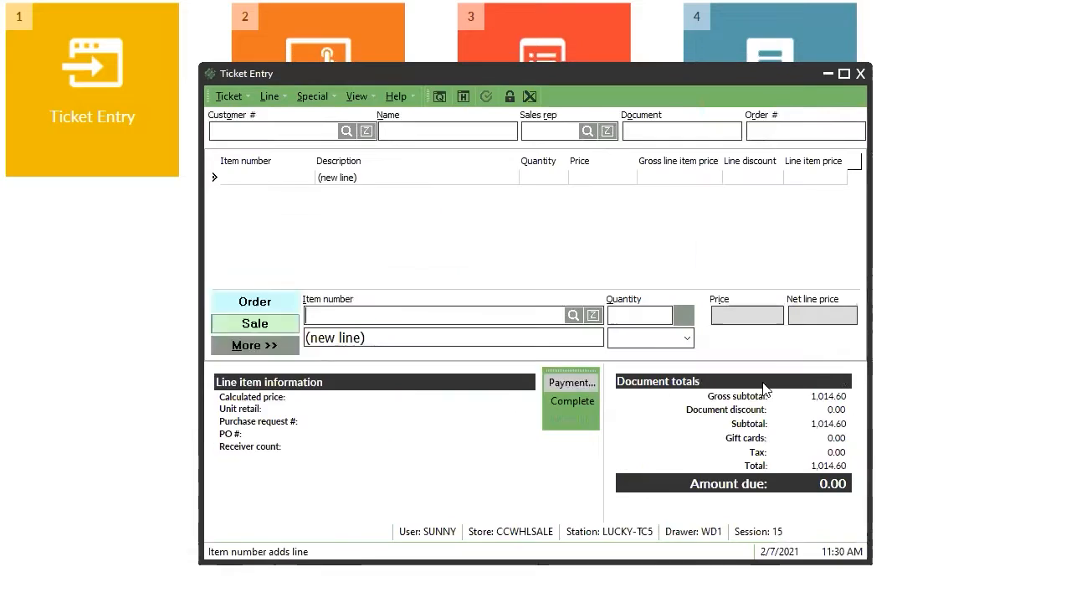
left_click(861, 75)
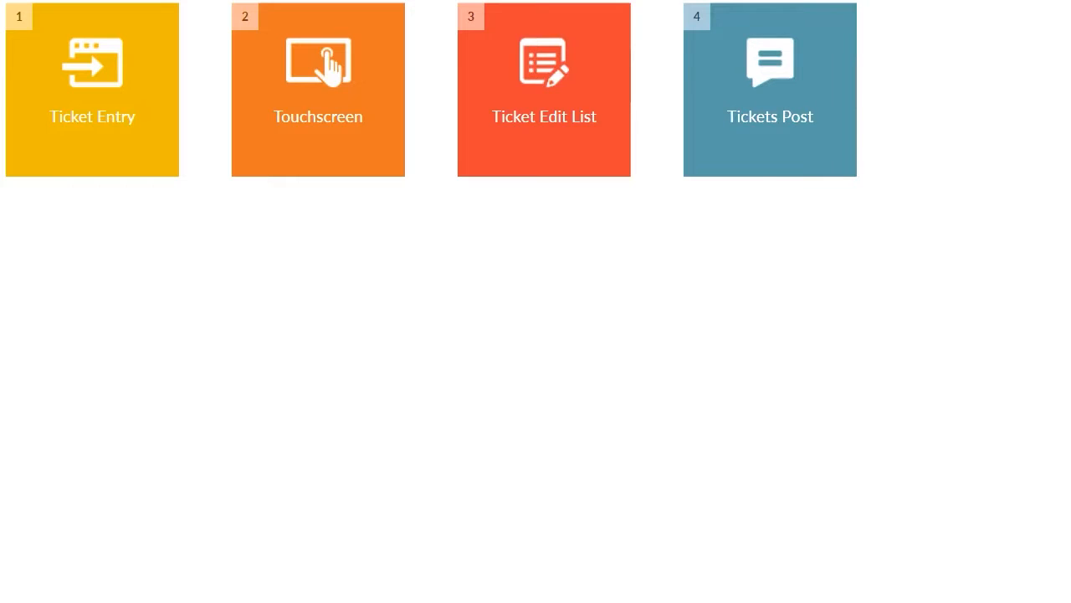
key("alt+F4")
Confirm exiting Counterpoint and sign back in with the new user ID.
left_click(560, 339)
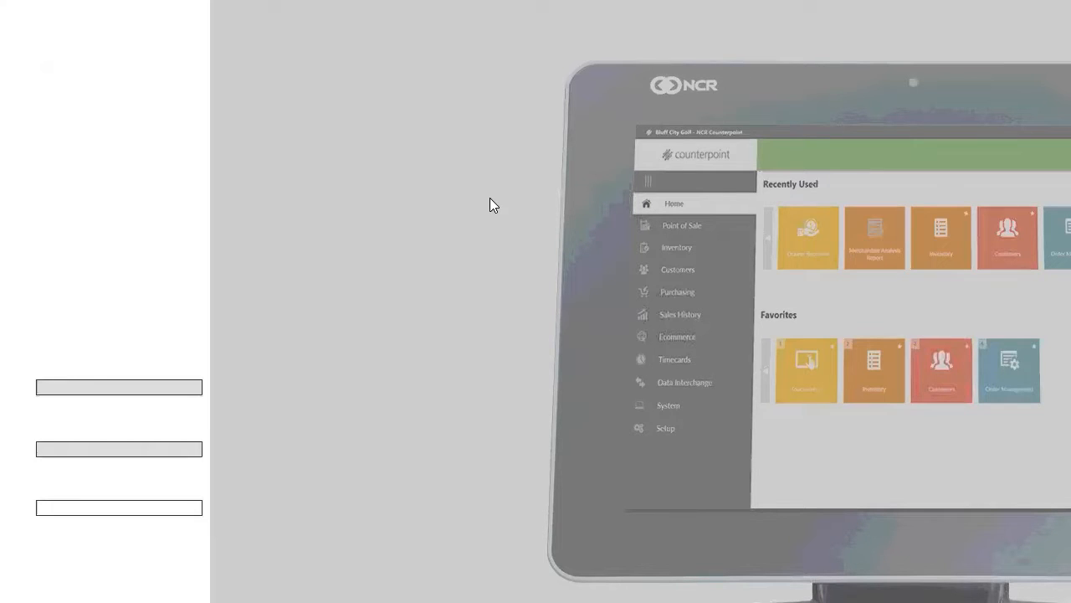
key("shift+Tab")
type("MANISH")
key("Tab")
key("Return")
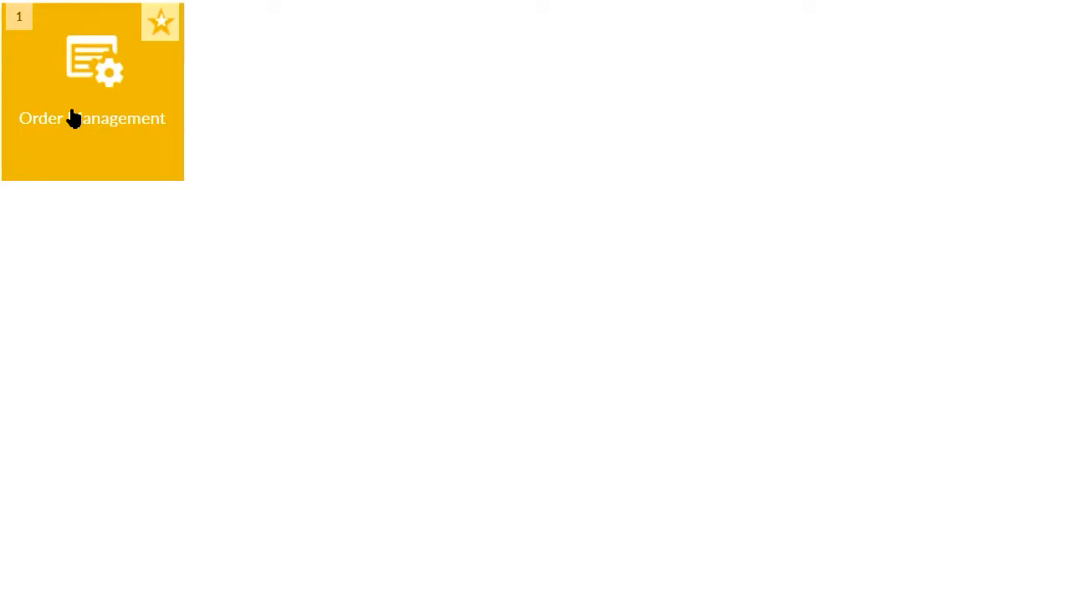
left_click(72, 118)
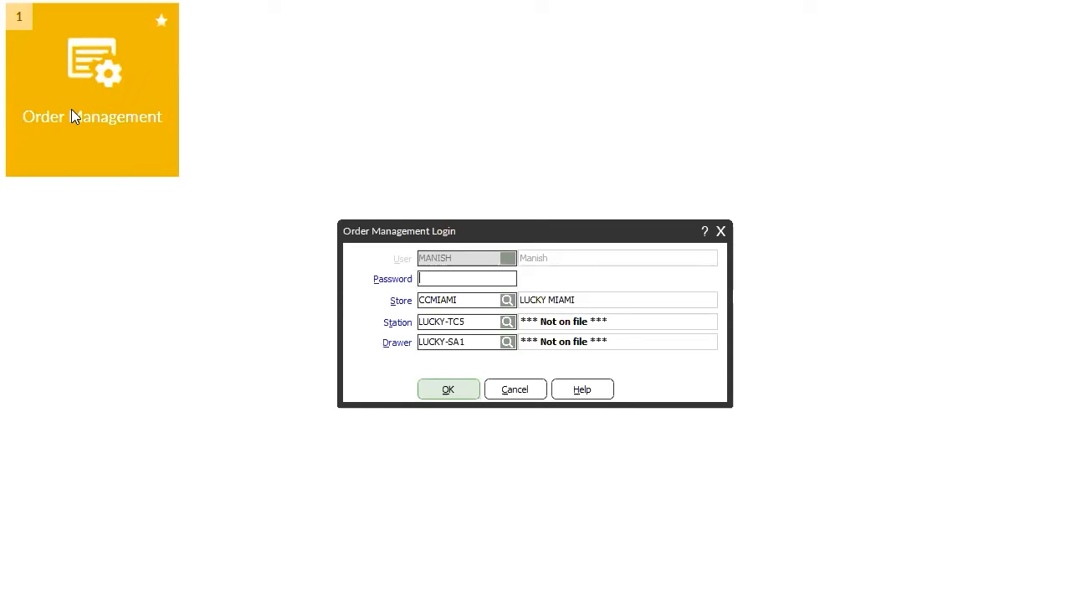
type("****")
key("Return")
key("Return")
left_click(508, 325)
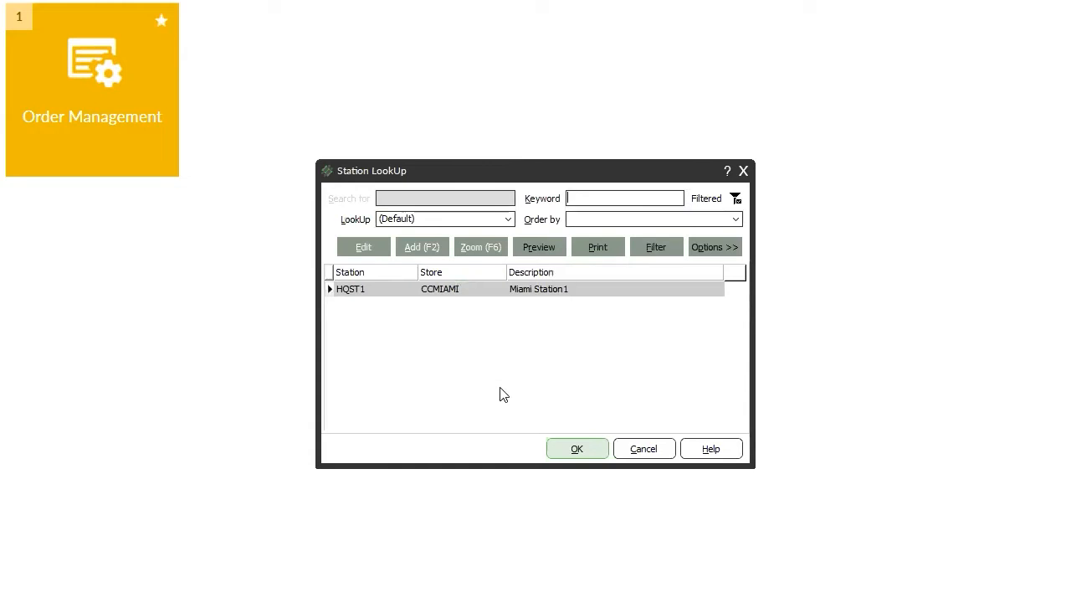
double_click(441, 289)
left_click(507, 342)
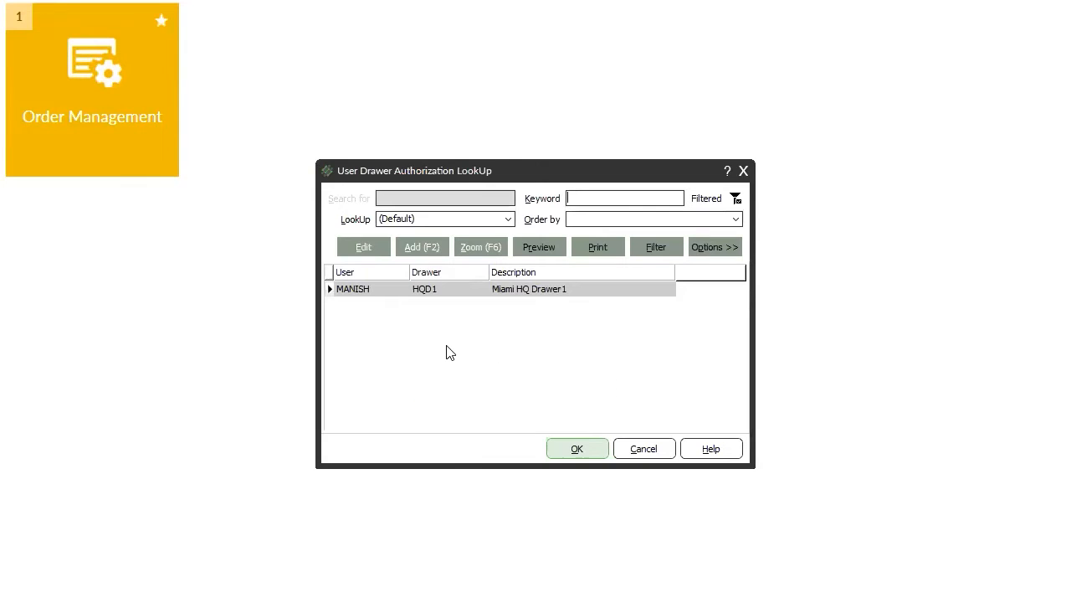
double_click(455, 288)
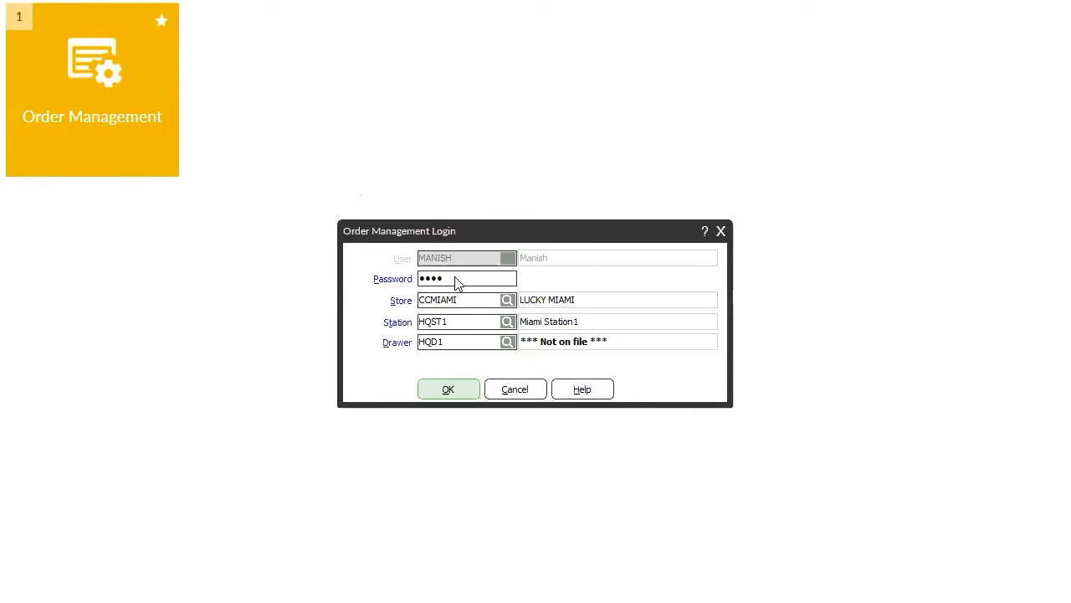
left_click(448, 389)
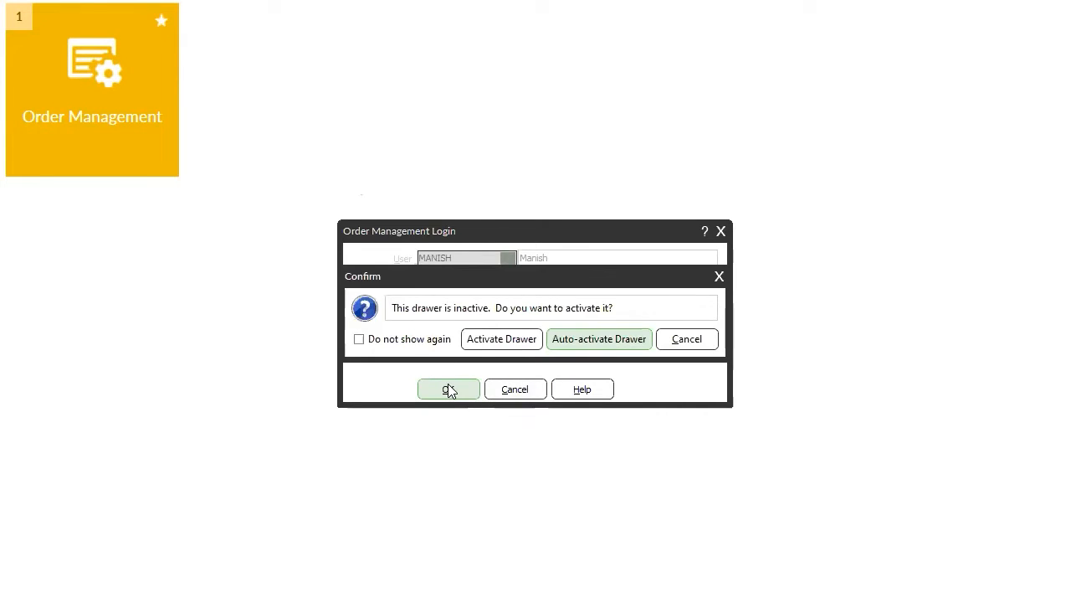
left_click(377, 343)
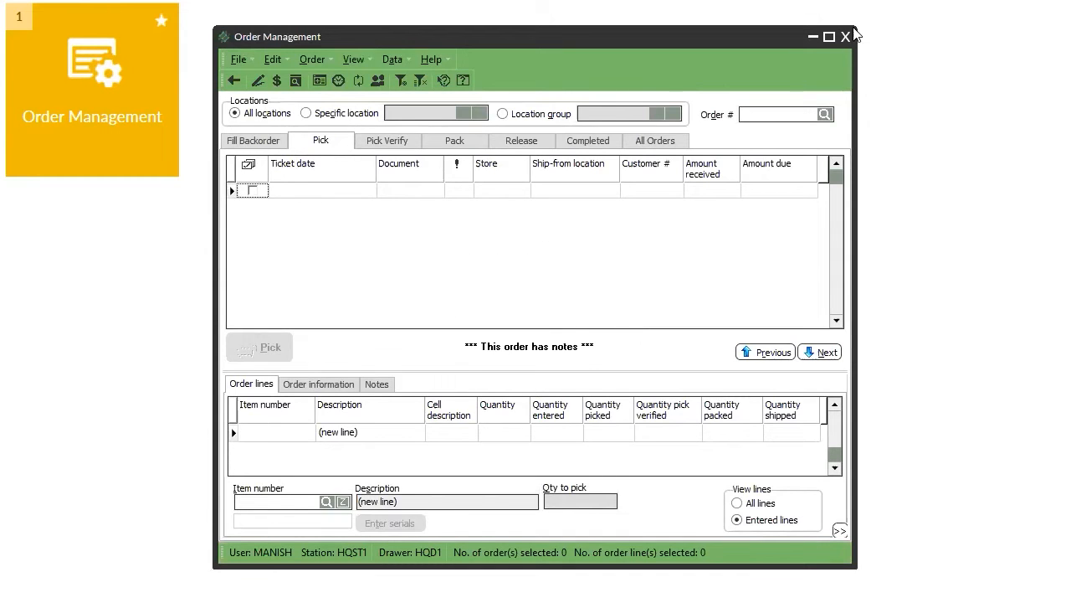
left_click(845, 37)
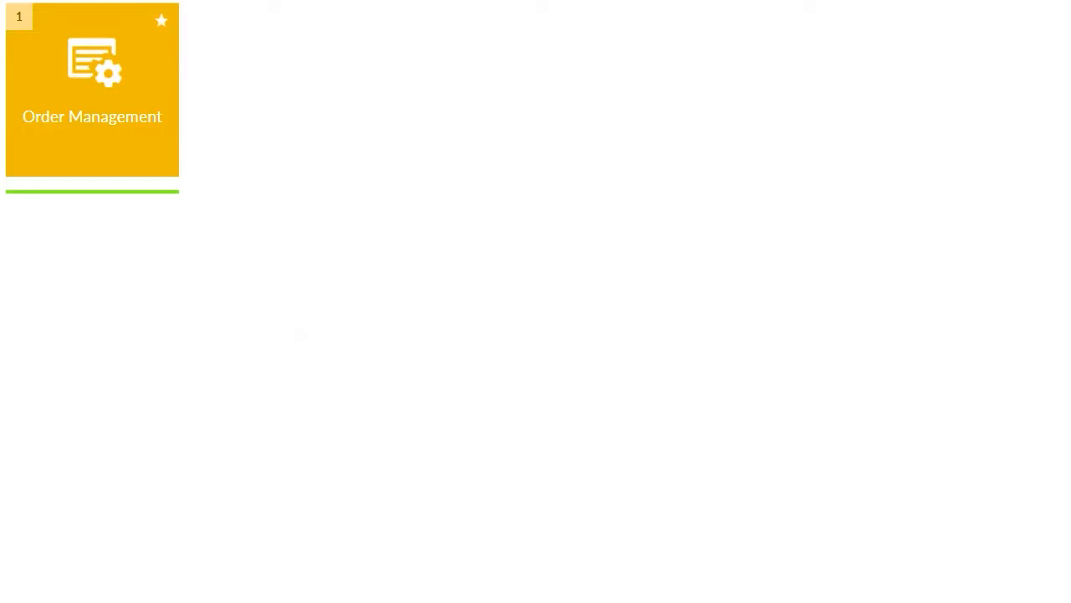
Exit Counterpoint and sign in with the wholesale user ID and password.
key("alt+F4")
left_click(555, 338)
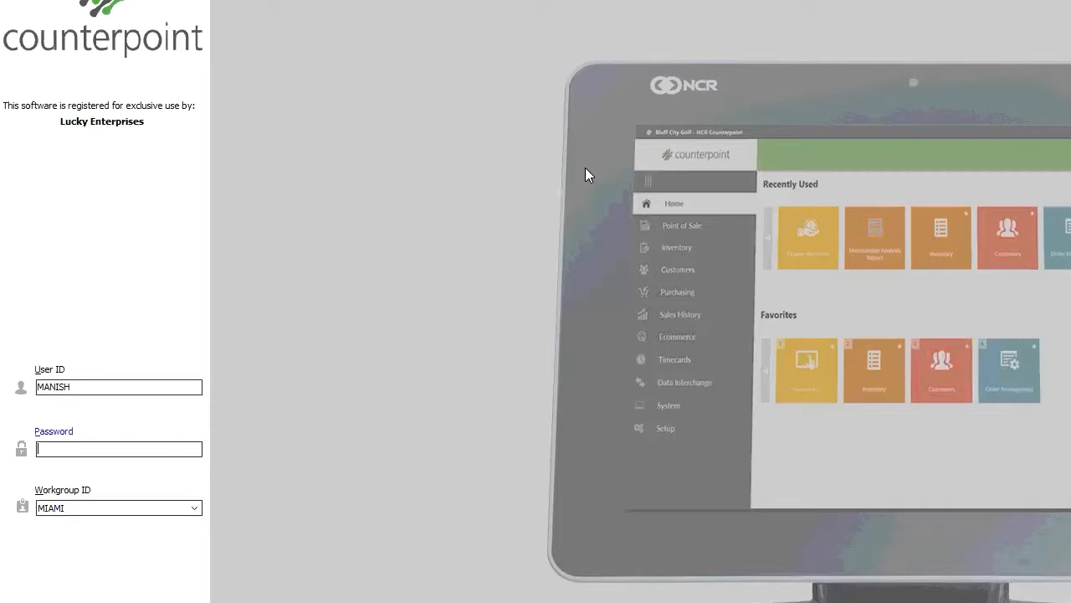
type("BRILLERLY")
key("Tab")
type("****")
key("Return")
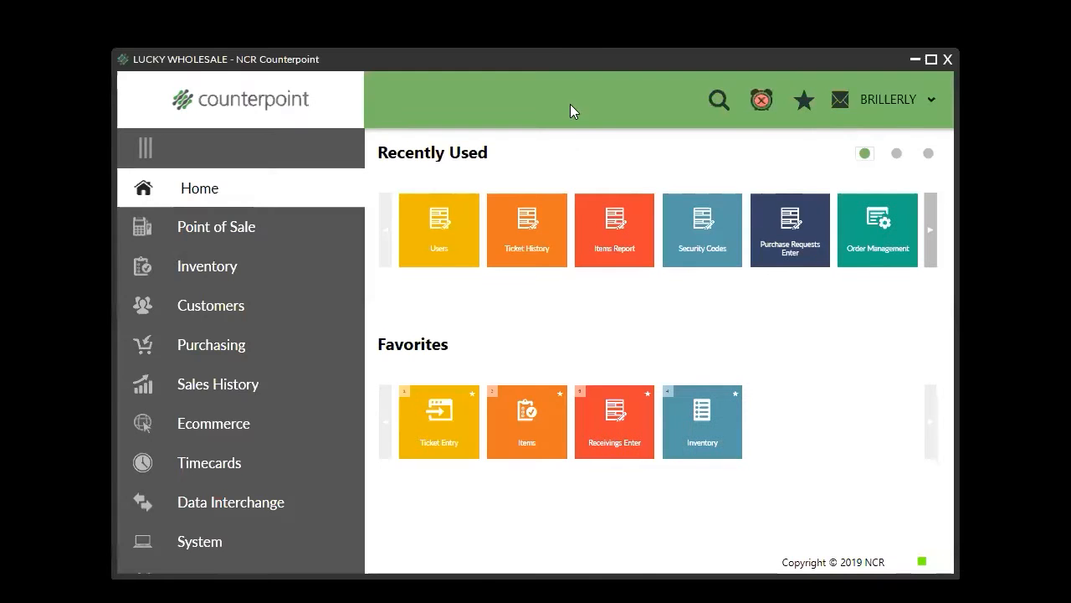
Maximize the window and open Order Management, entering its password.
left_click(935, 60)
left_click(61, 67)
type("••••")
key("Return")
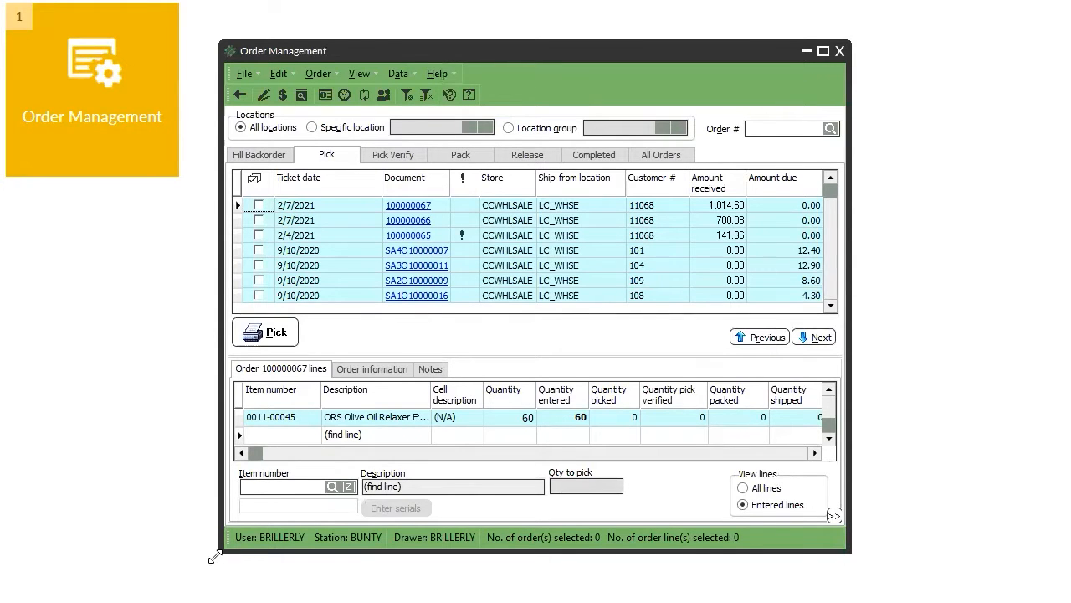
Resize and reposition the Order Management window, then select order SA4O10000007 on the Pick tab.
left_click_drag(215, 555, 54, 602)
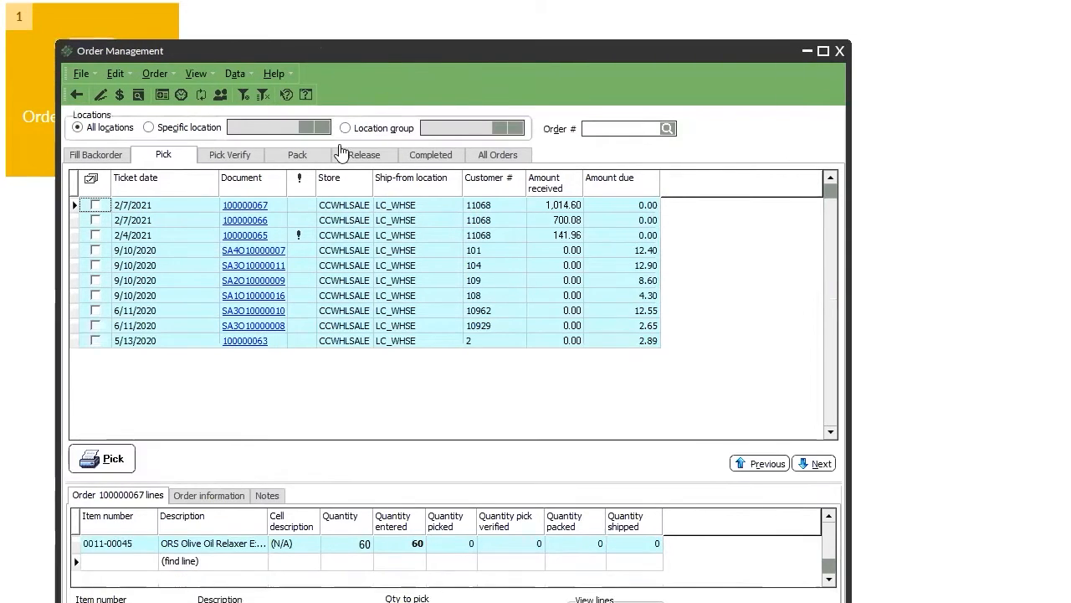
left_click_drag(427, 40, 381, 0)
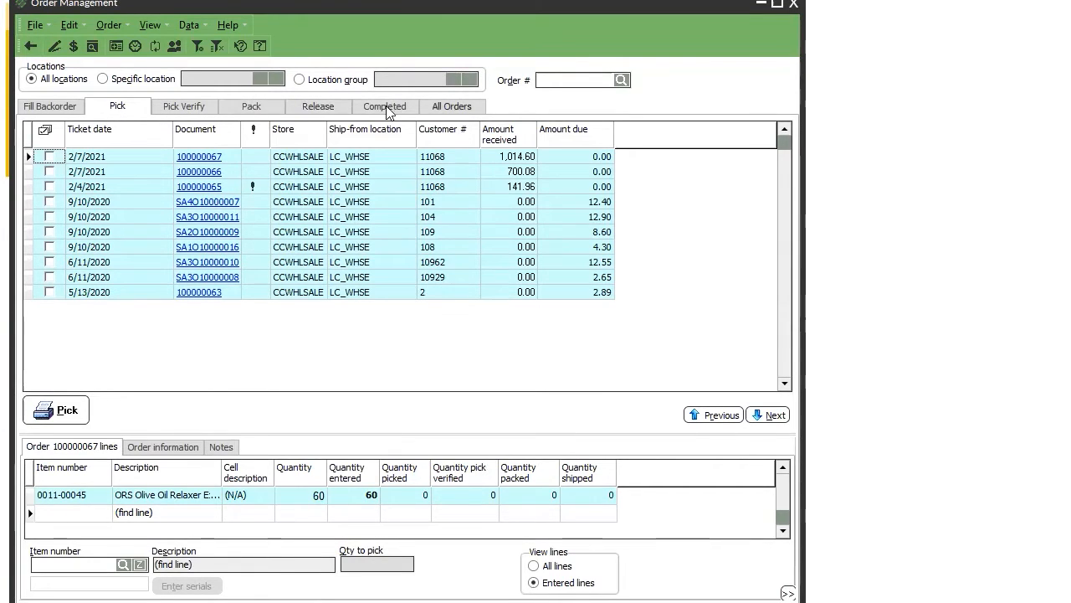
left_click(454, 106)
left_click(173, 171)
left_click(117, 106)
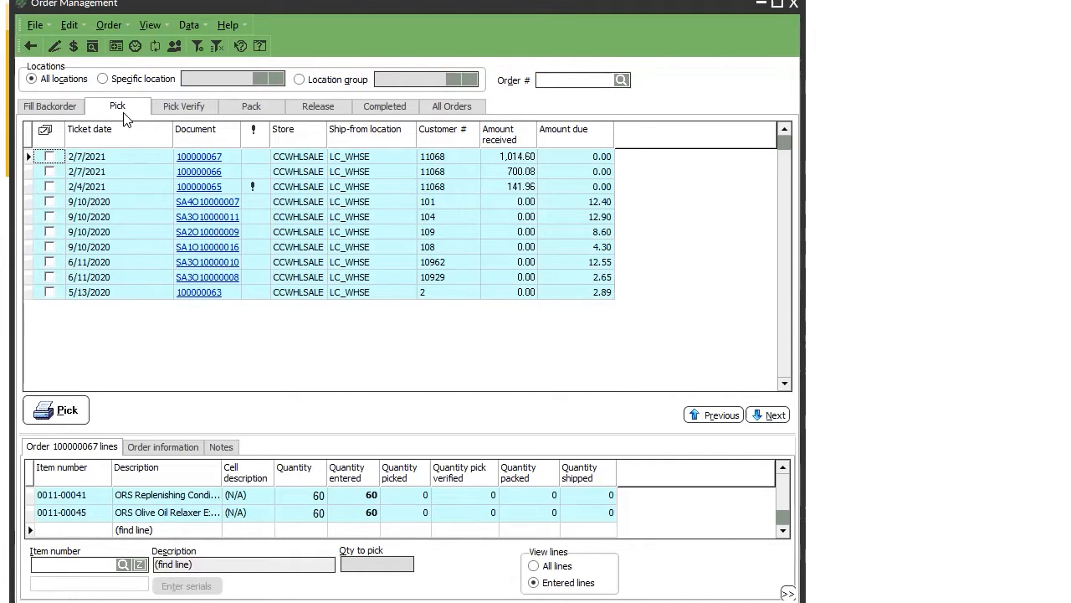
key("Down")
key("Down")
key("Down")
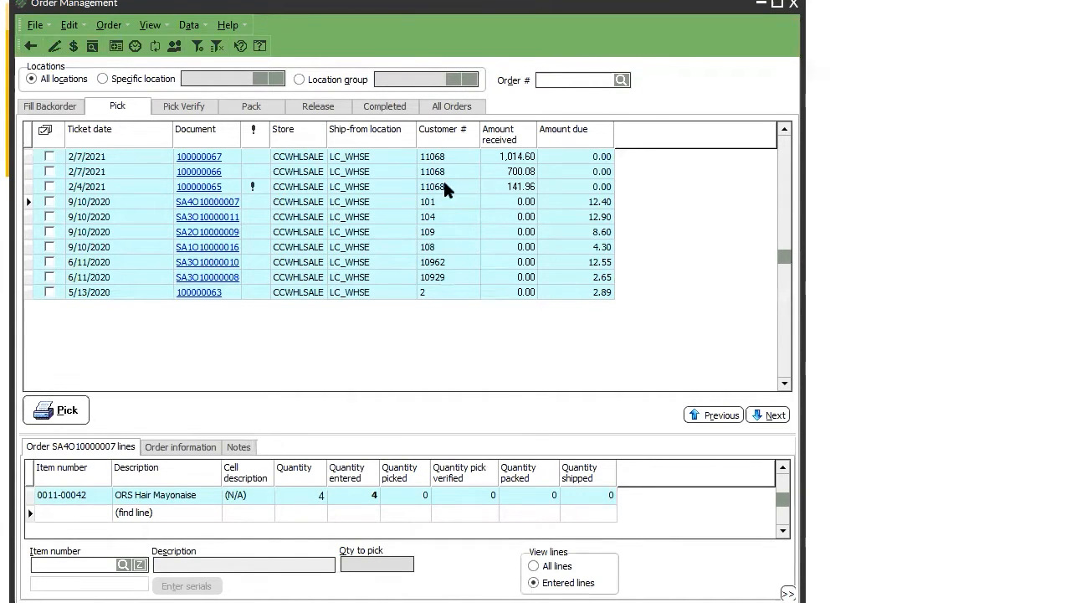
right_click(525, 136)
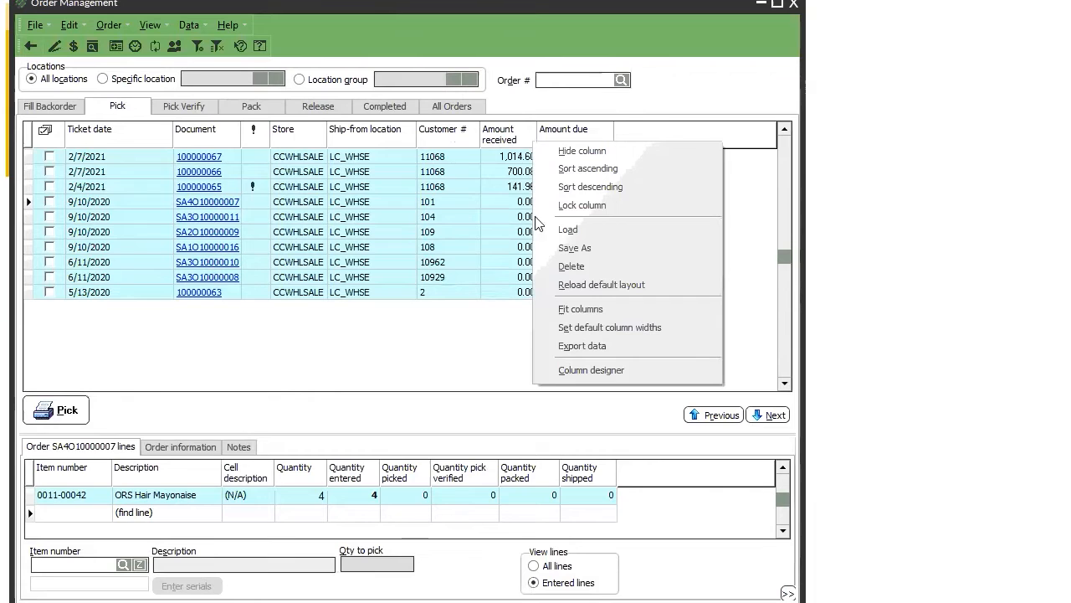
left_click(591, 370)
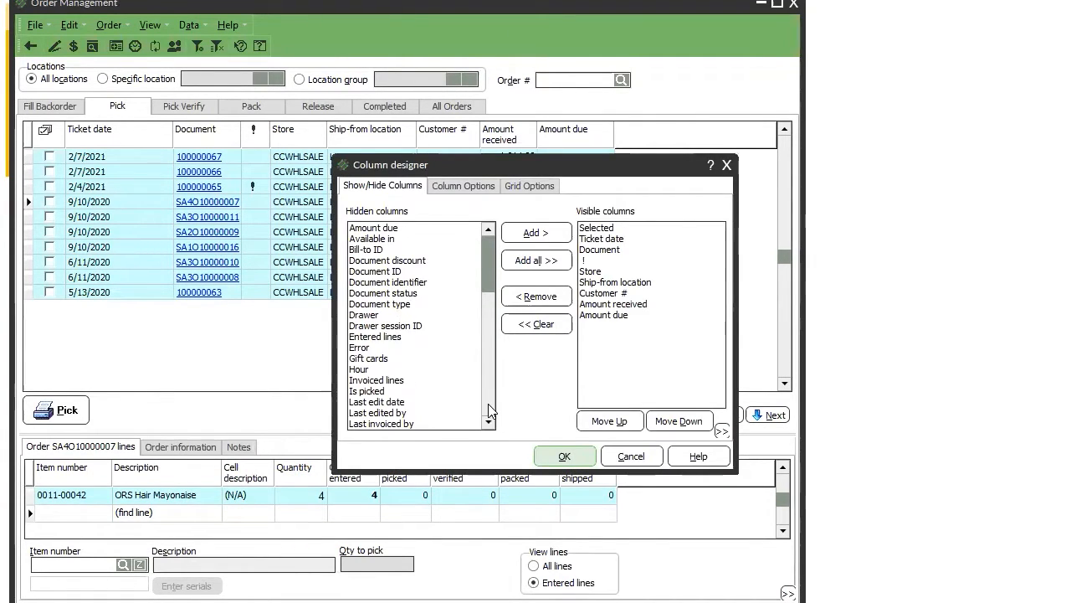
left_click(488, 403)
left_click(489, 395)
mouse_move(487, 385)
left_mouse_down()
mouse_move(478, 265)
mouse_move(488, 397)
left_mouse_up()
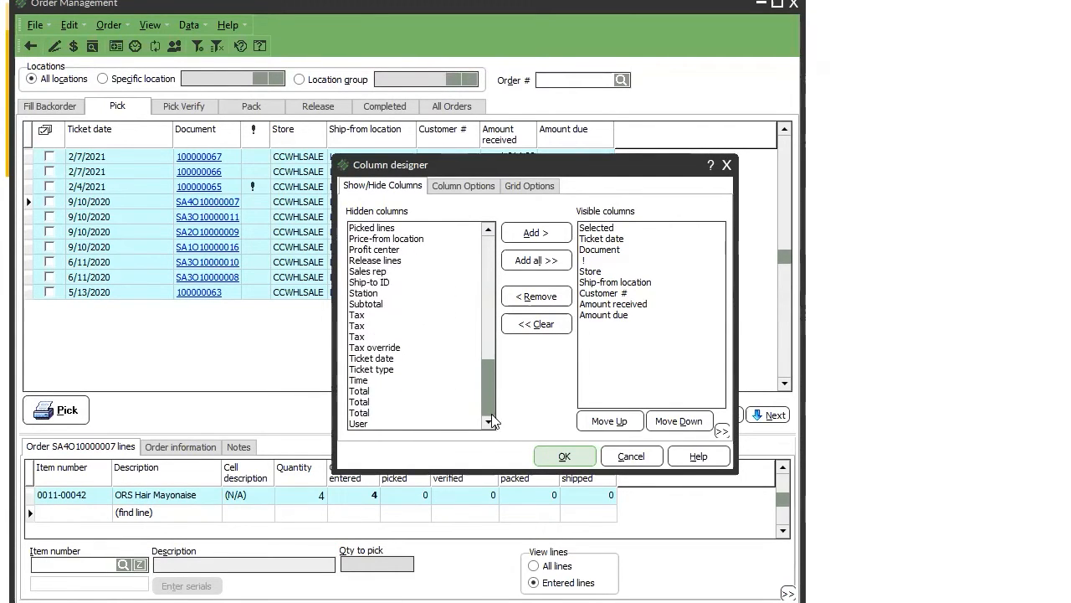
left_click(452, 189)
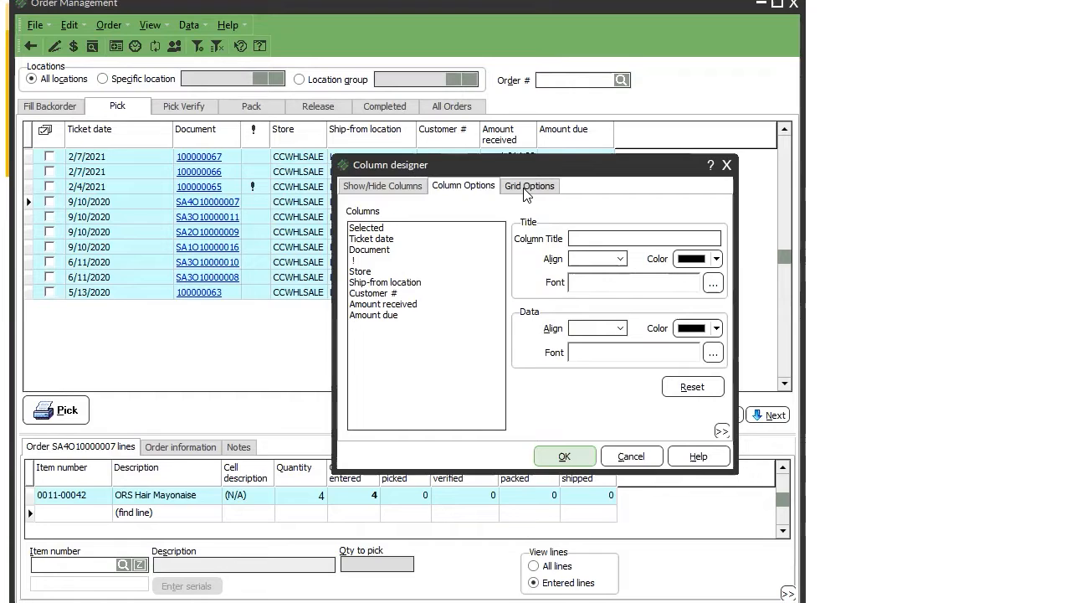
left_click(393, 294)
left_click(378, 187)
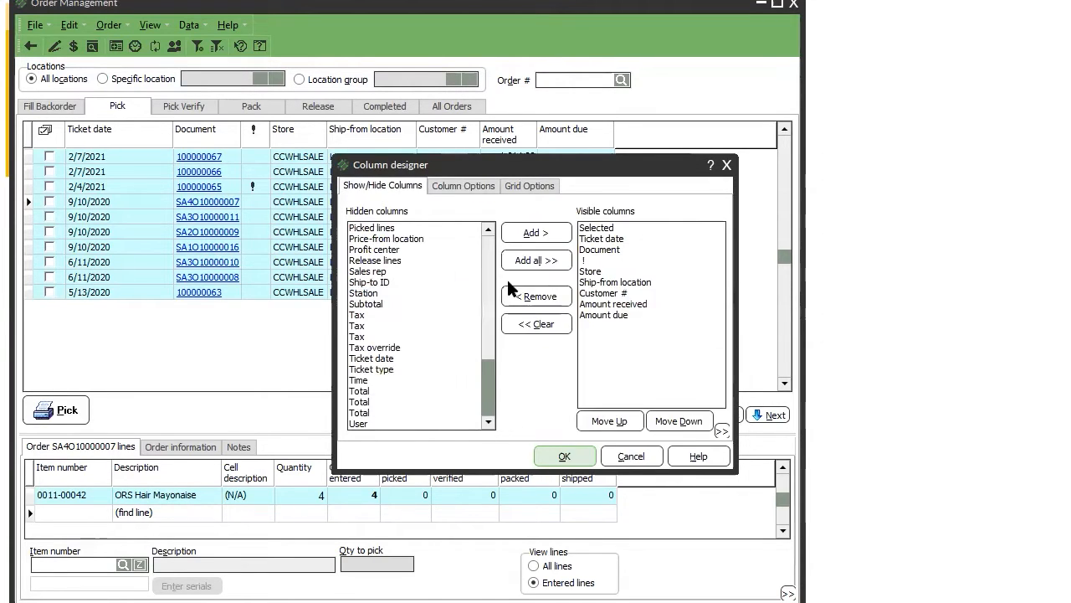
left_click(489, 325)
left_click(390, 272)
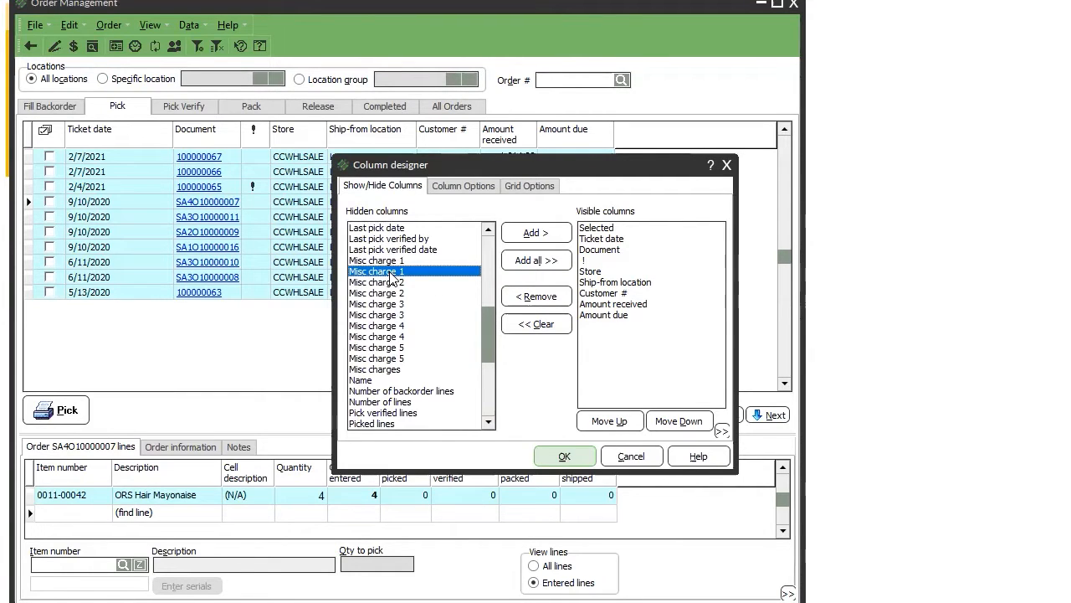
key("Home")
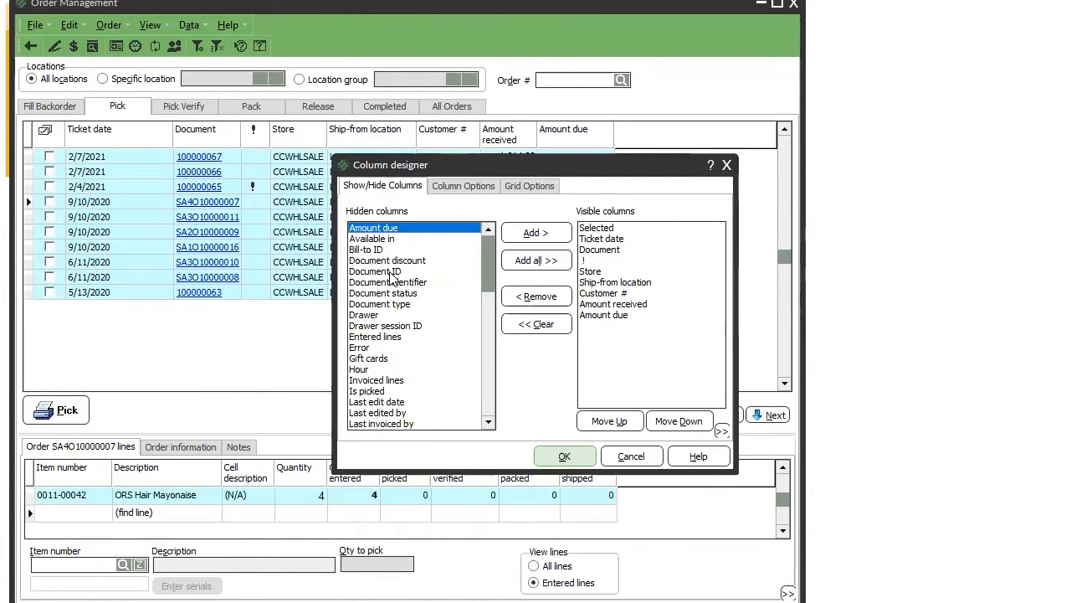
key("Down")
key("Down")
key("Down")
key("Down")
key("Down")
key("Down")
key("Down")
key("Down")
key("Down")
key("Down")
key("Down")
key("Up")
key("Up")
key("Up")
key("Up")
key("Up")
key("Up")
key("Up")
key("Down")
key("Down")
key("Down")
key("Down")
key("Down")
key("Down")
key("Down")
key("Down")
key("Up")
key("Down")
key("Down")
key("Up")
key("Down")
key("Down")
key("Down")
key("Down")
key("Down")
key("Down")
key("Down")
key("Down")
key("Down")
key("Down")
key("Down")
key("Down")
key("Down")
key("Down")
key("Down")
key("Down")
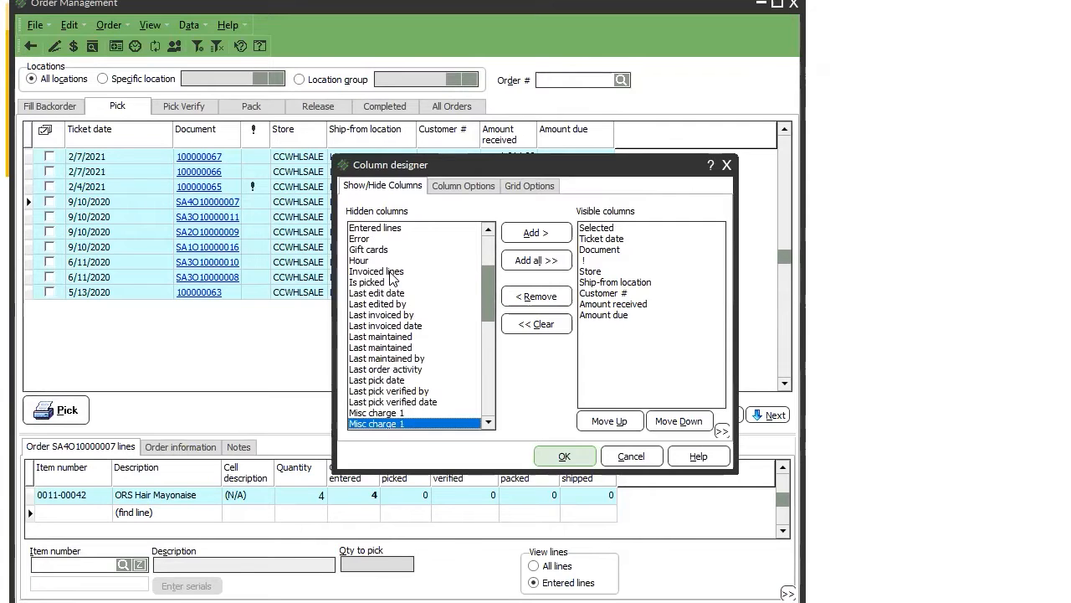
key("Down")
key("Down")
key("Down")
key("Down")
key("Down")
key("Down")
key("Down")
key("Down")
key("Down")
key("Down")
key("Down")
key("Down")
key("Down")
key("Down")
key("Down")
key("Down")
key("Down")
key("Up")
key("Up")
key("Up")
key("Up")
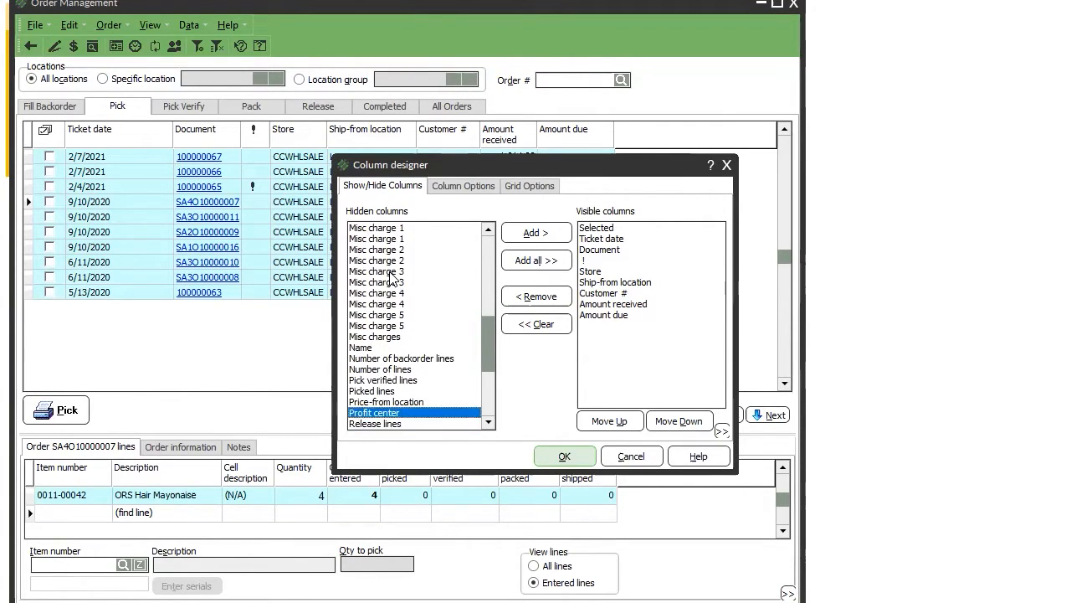
key("Up")
key("Up")
key("Up")
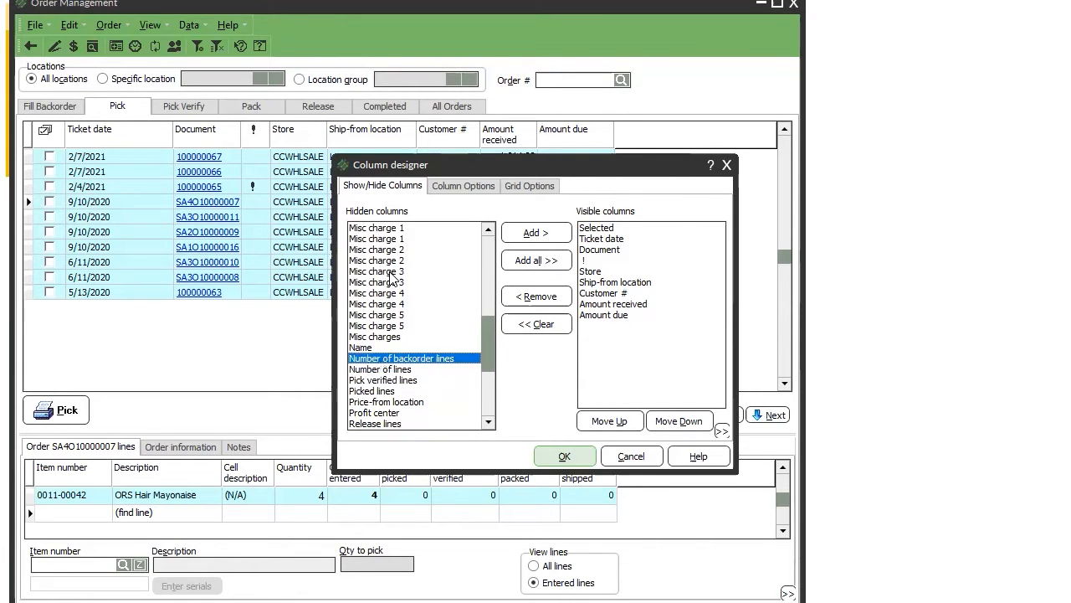
key("Escape")
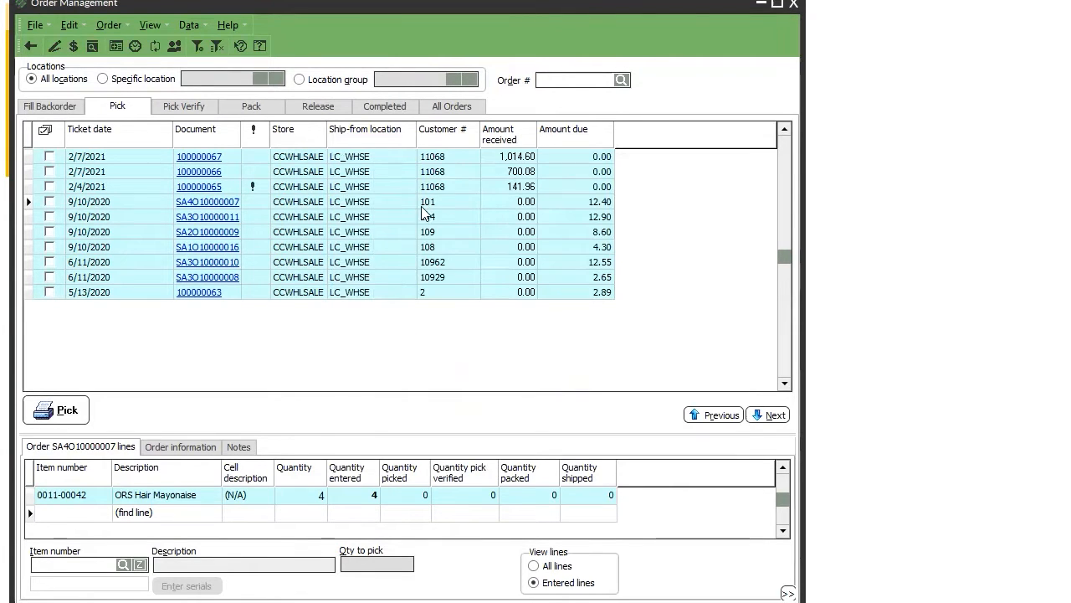
right_click(444, 141)
Add the hidden Name column below Customer # in Column designer, apply it, and widen its header.
left_click(515, 373)
scroll(480, 397, "down", 6)
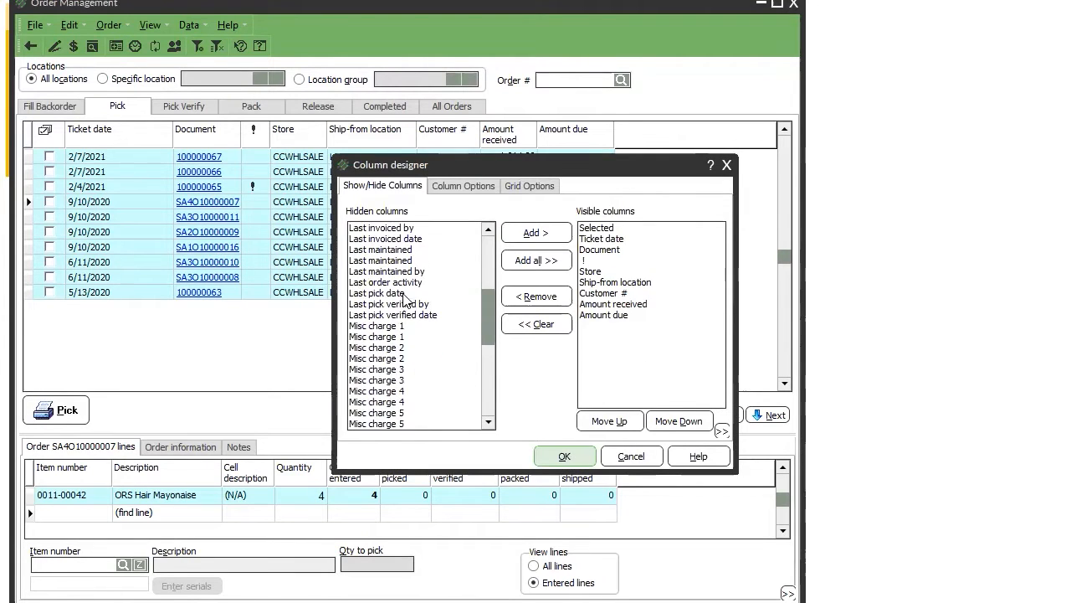
left_click_drag(488, 325, 486, 392)
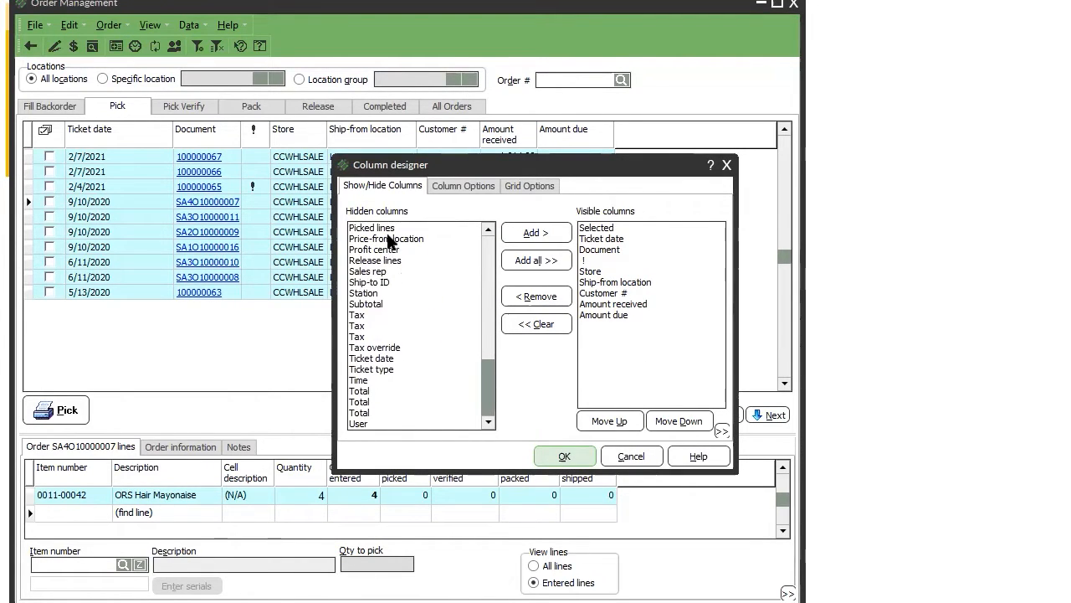
scroll(489, 323, "up", 6)
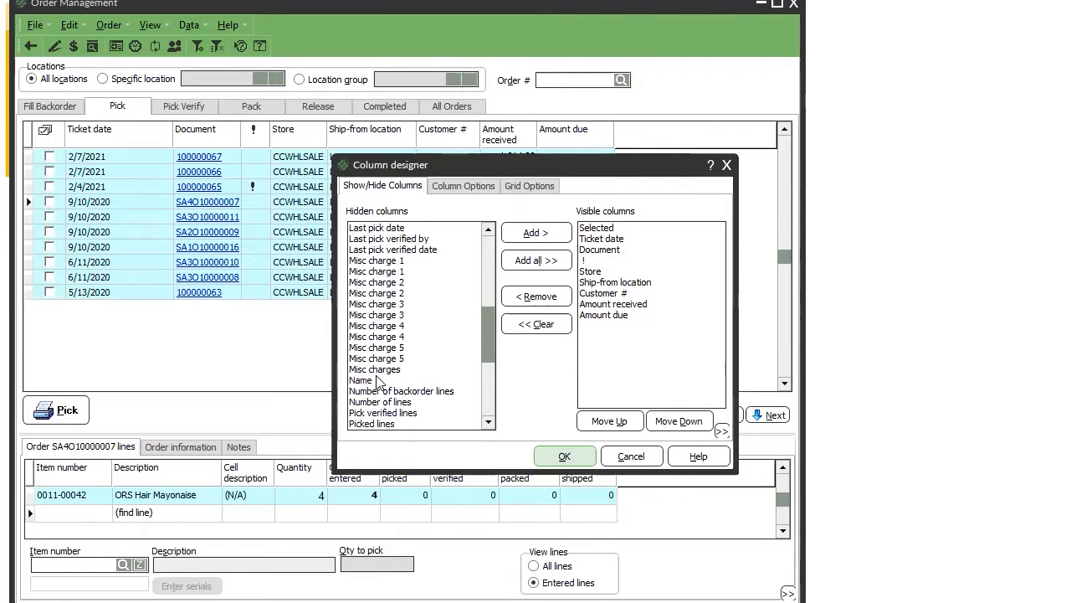
left_click(377, 381)
left_click(552, 233)
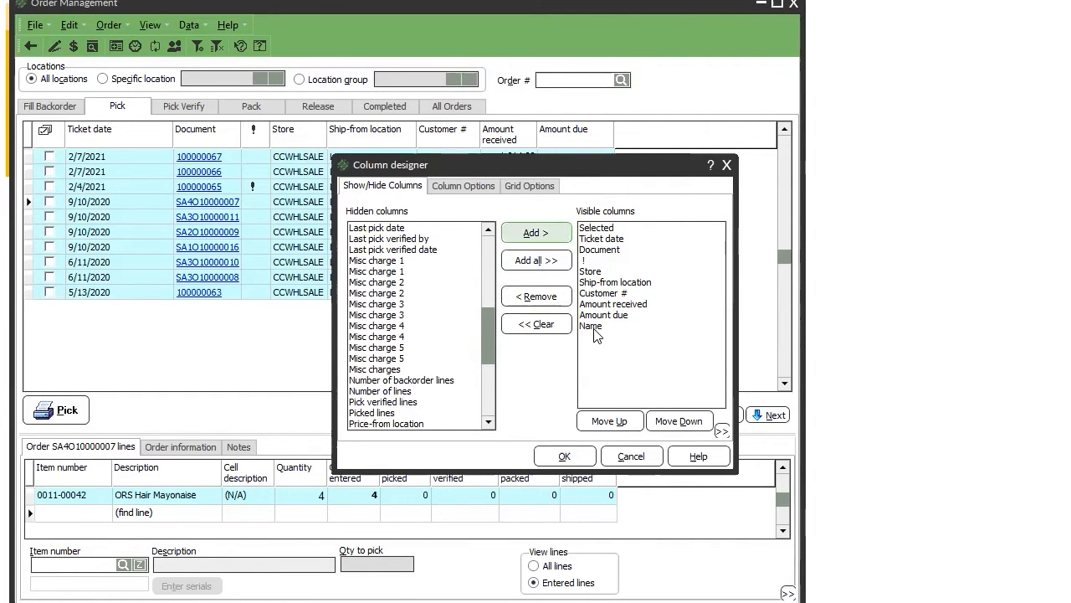
left_click(594, 327)
left_click_drag(600, 259, 599, 301)
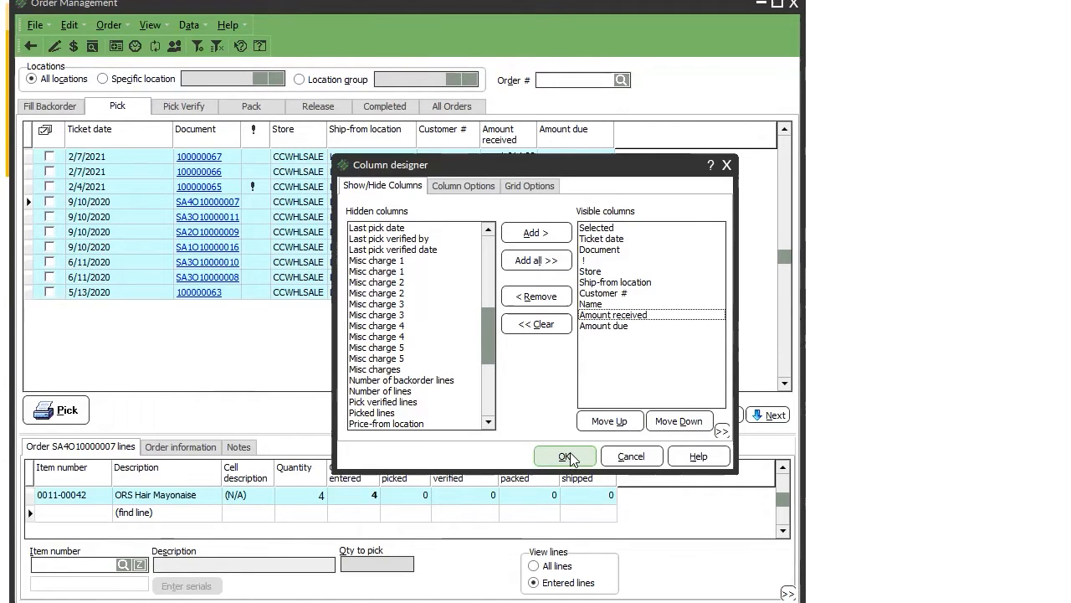
left_click(567, 457)
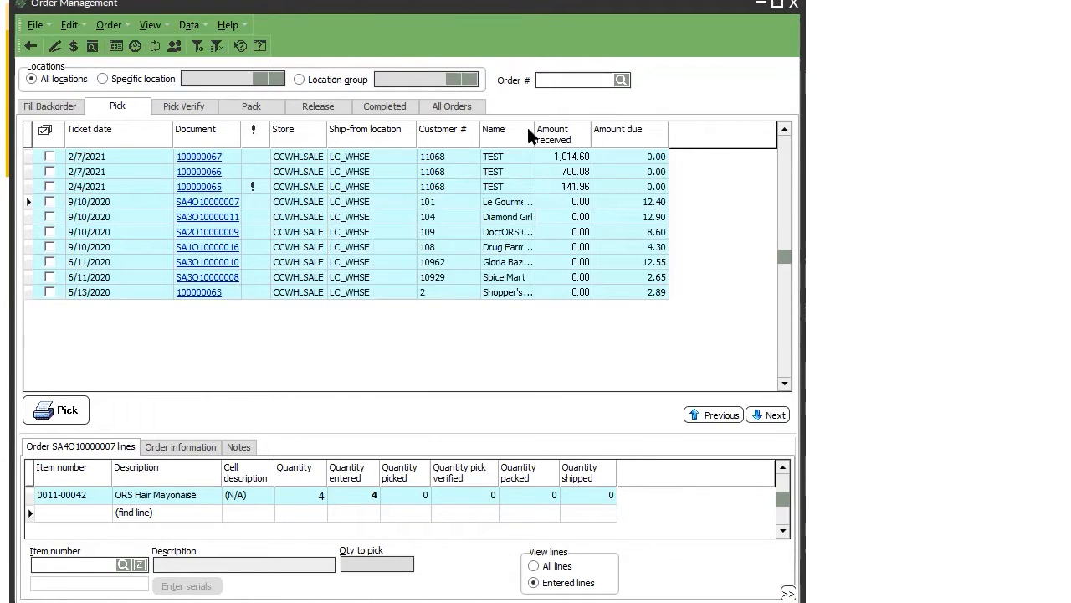
left_click_drag(536, 133, 560, 143)
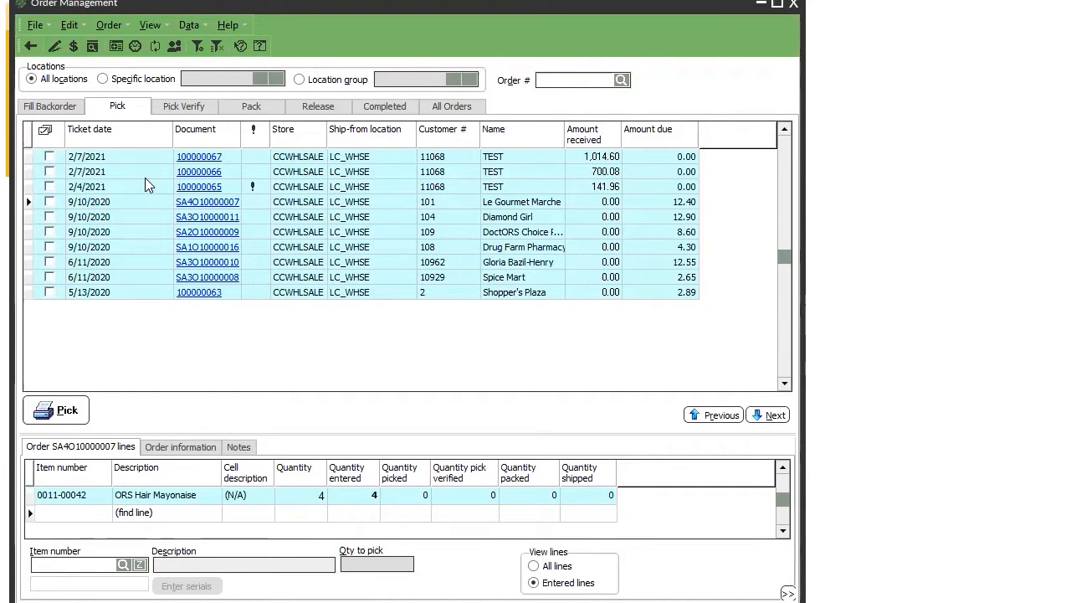
Browse the lines of orders 100000067, SA4O10000007, SA3O10000011, SA3O10000008, 100000065 and 100000066.
left_click(590, 156)
left_click(584, 206)
left_click(519, 220)
left_click(515, 239)
left_click(509, 277)
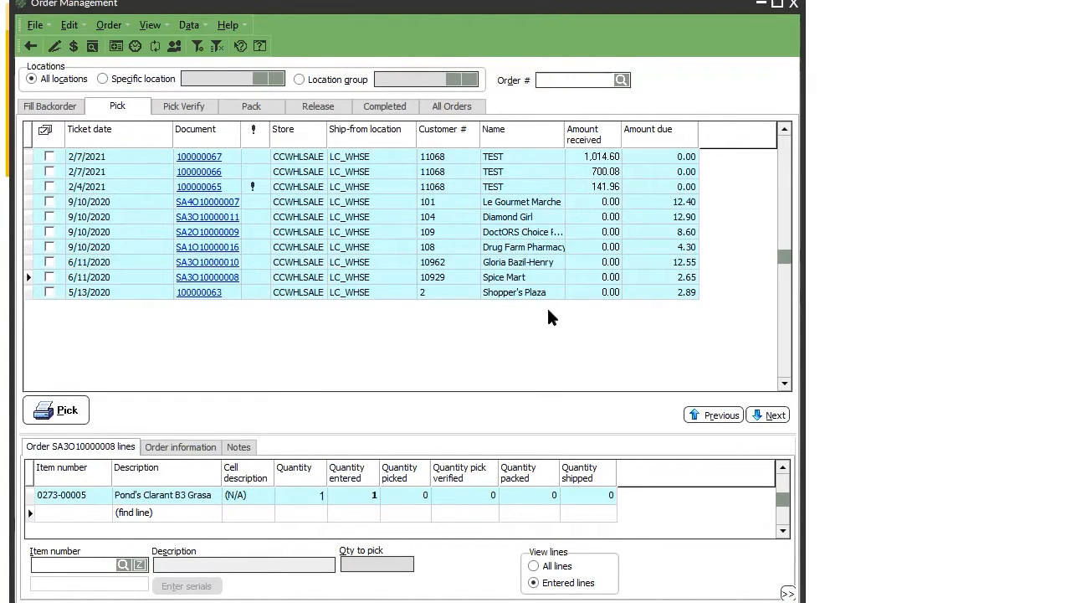
left_click(517, 184)
left_click(519, 170)
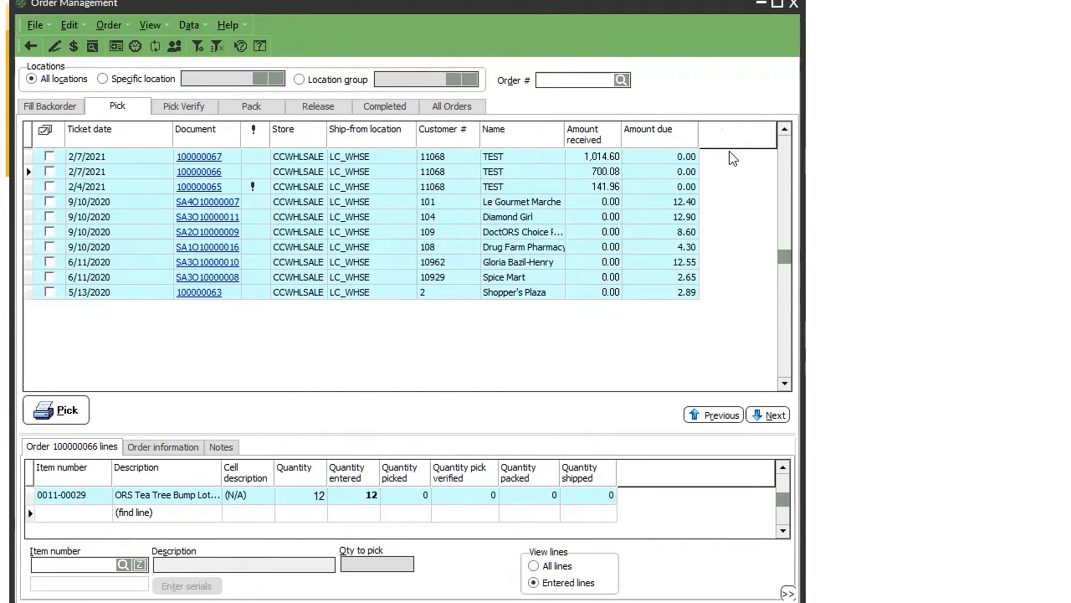
Save the current Pick grid column layout over the default layout.
right_click(581, 142)
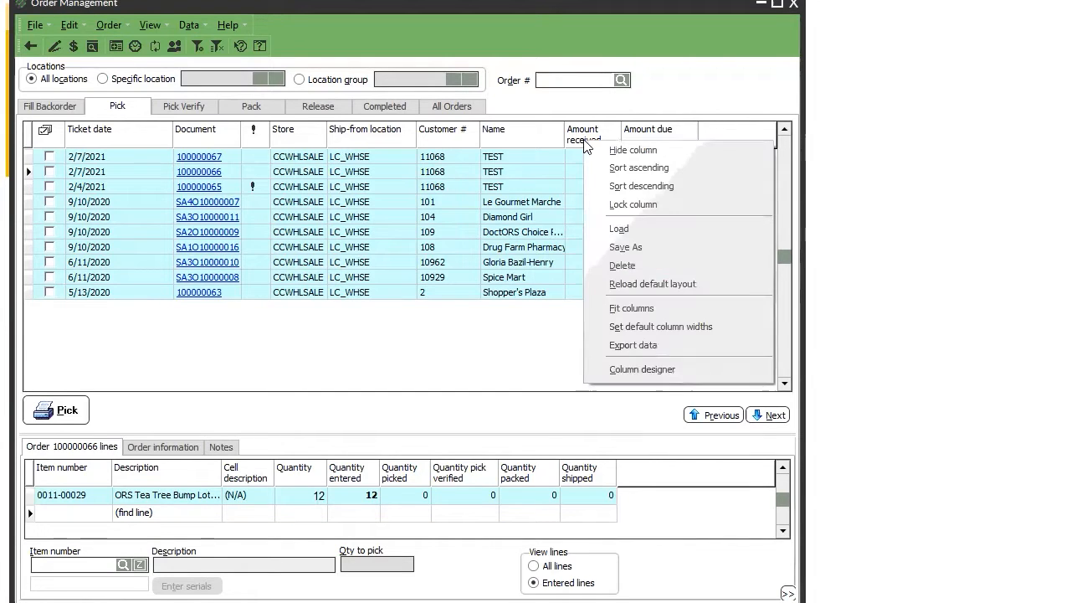
left_click(658, 248)
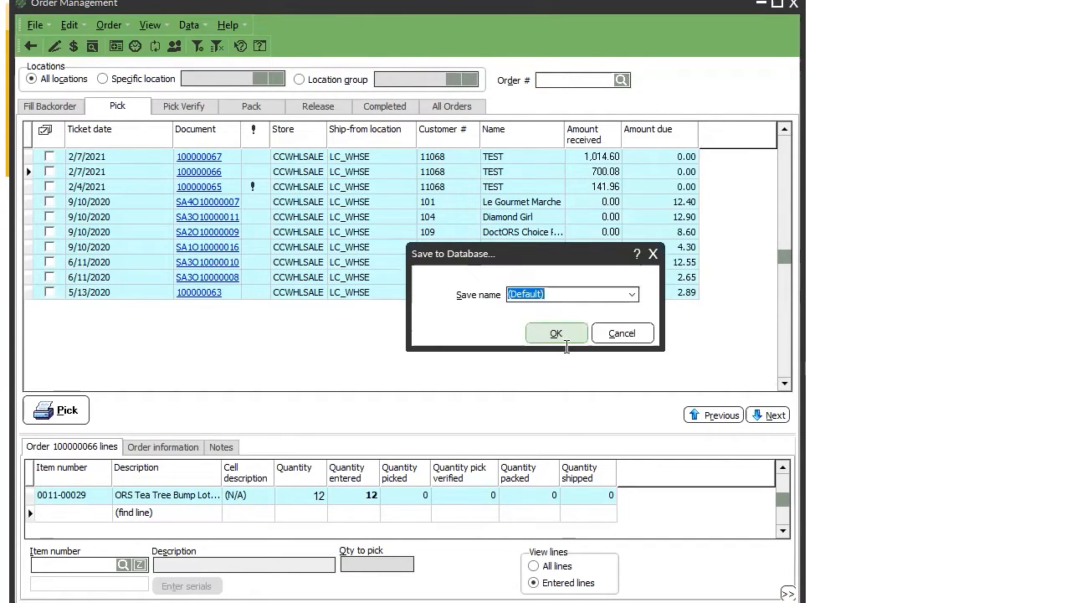
left_click(565, 333)
left_click(652, 343)
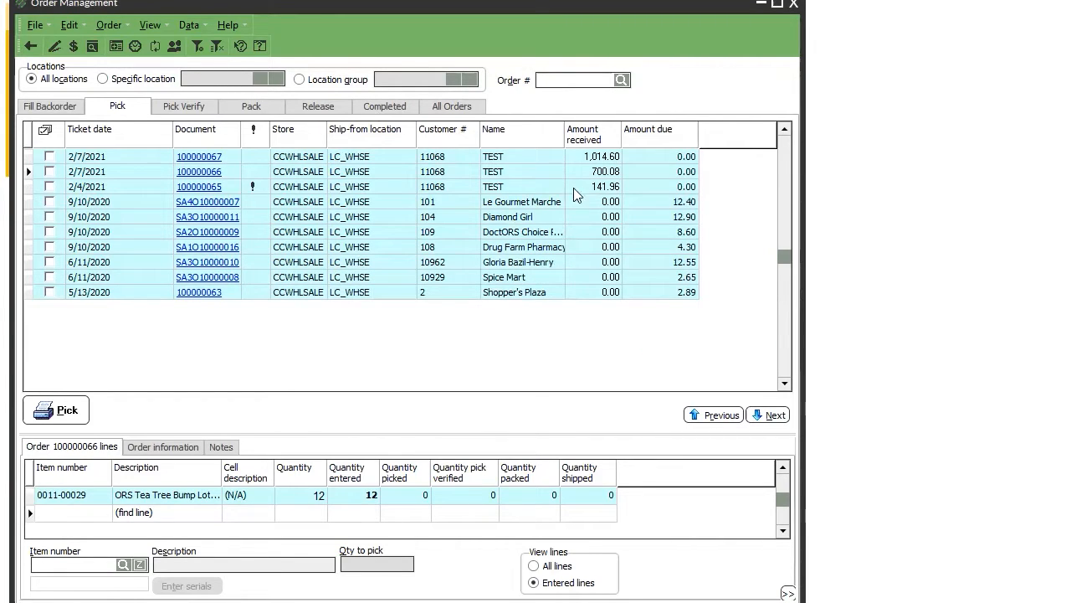
Add the hidden Sales rep column to the grid's visible columns in Column designer.
right_click(604, 140)
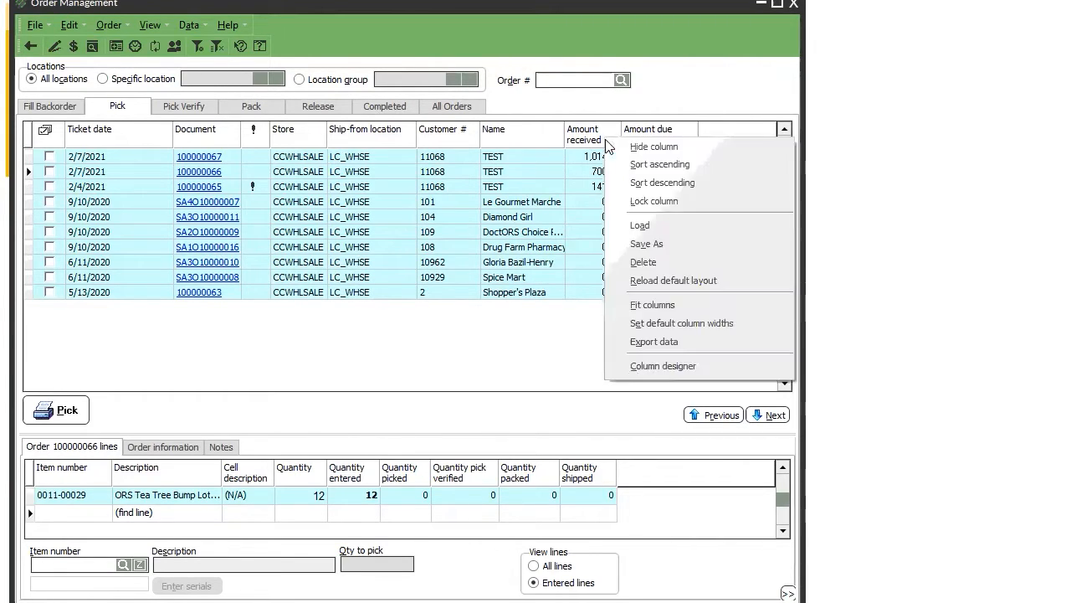
left_click(667, 366)
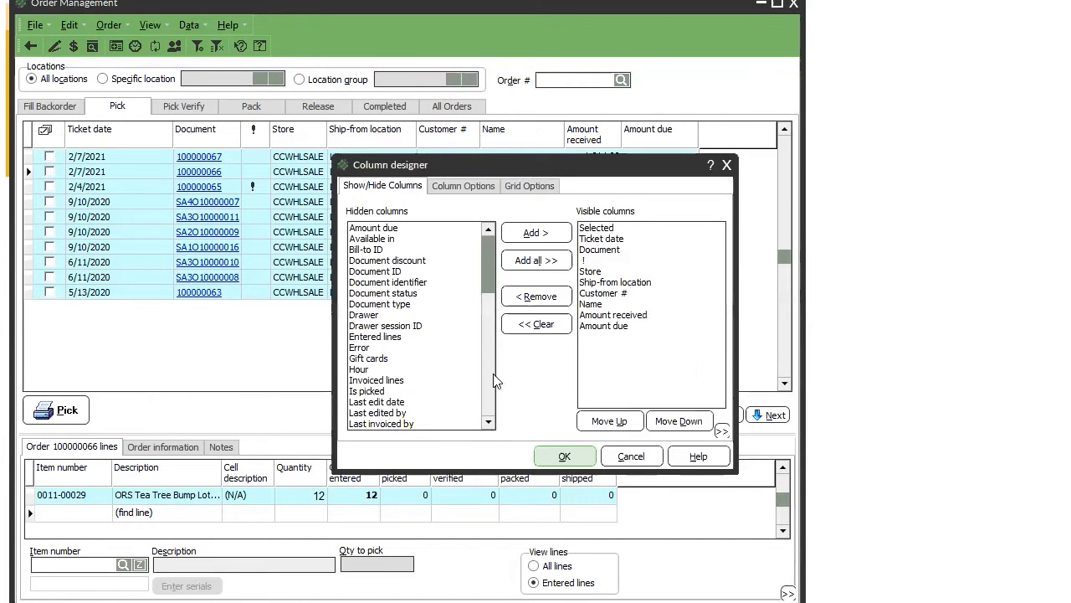
scroll(483, 385, "down", 10)
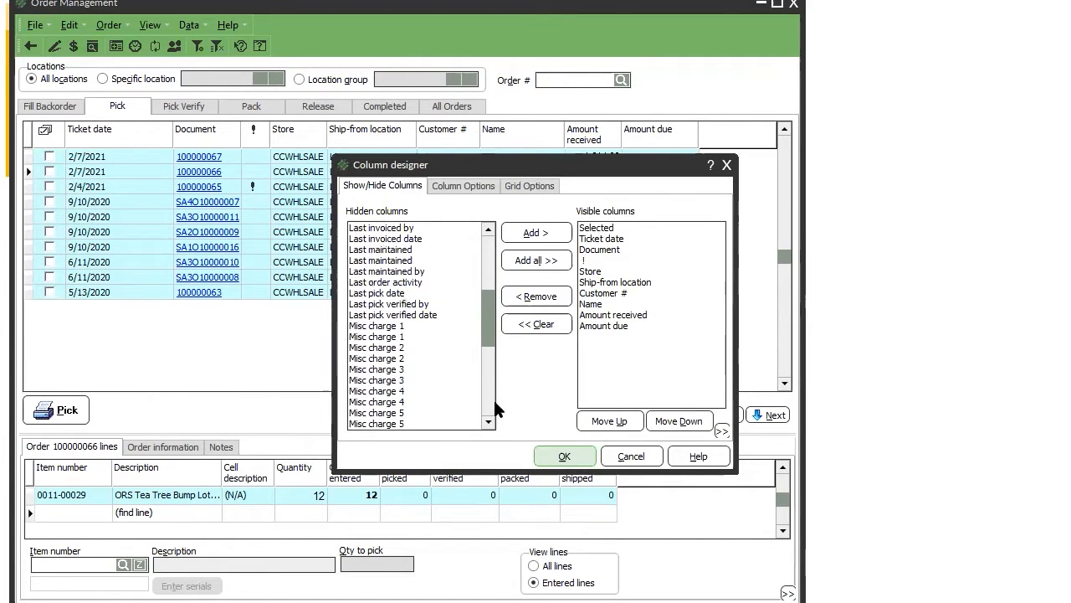
scroll(491, 403, "down", 2)
scroll(488, 388, "up", 1)
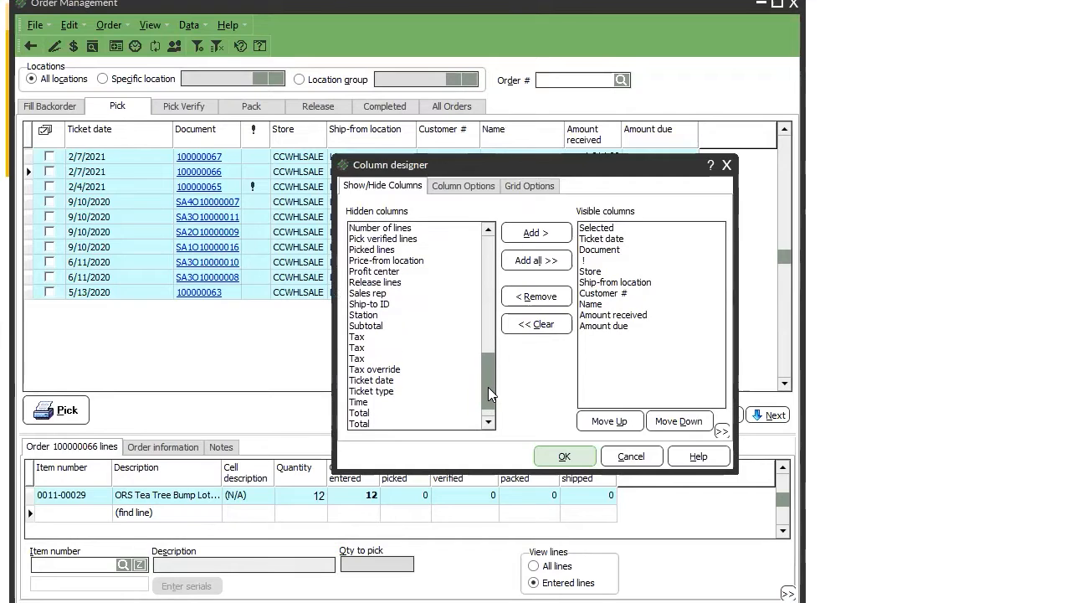
left_click(368, 293)
left_click(536, 232)
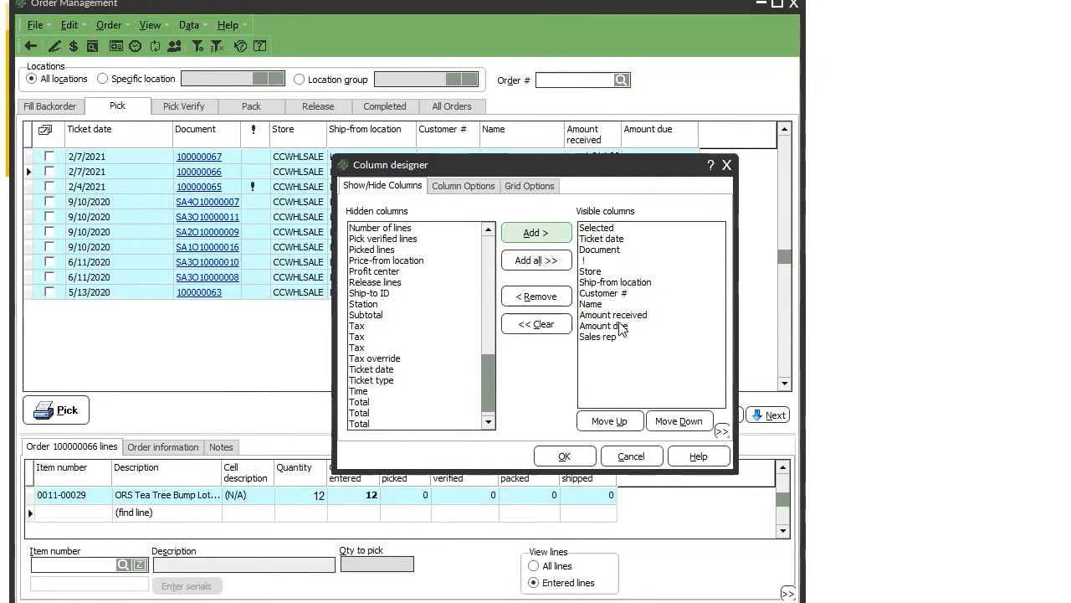
left_click(571, 456)
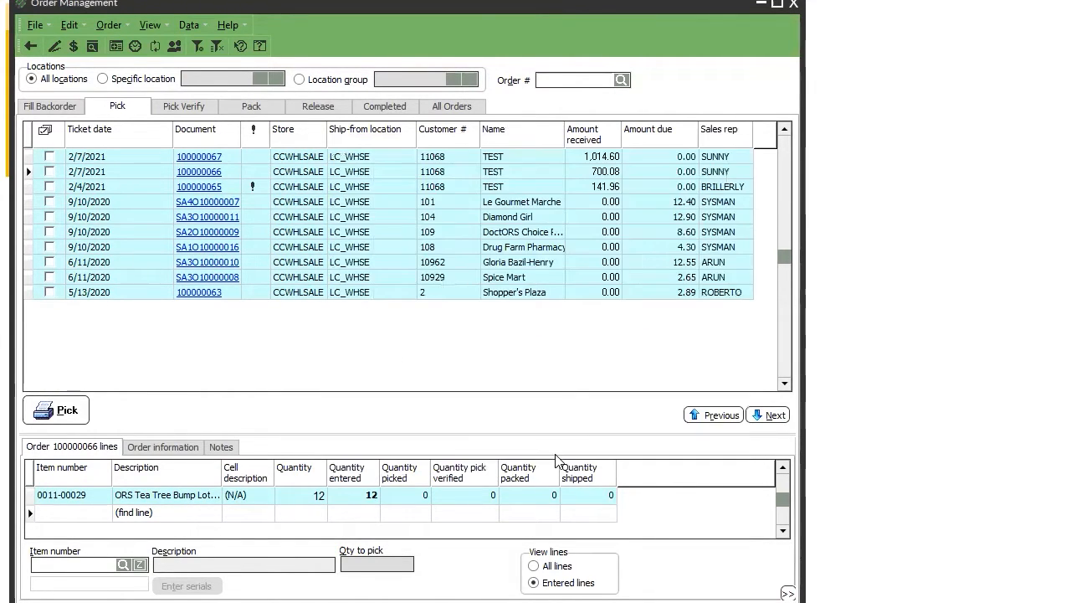
Save the layout to the database over (Default), suppressing future overwrite warnings.
right_click(722, 130)
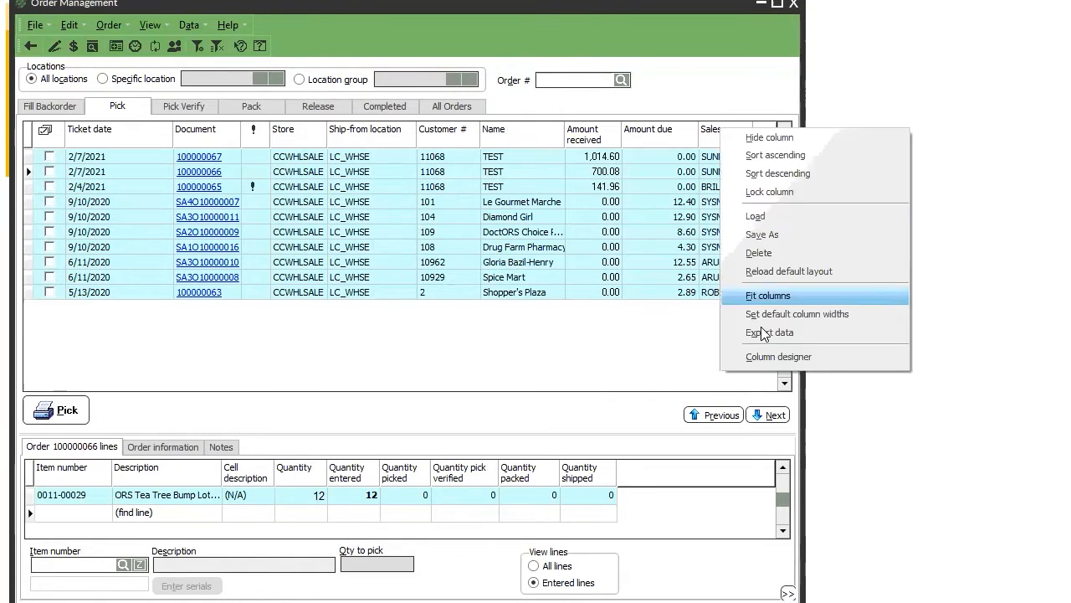
left_click(762, 235)
left_click(559, 333)
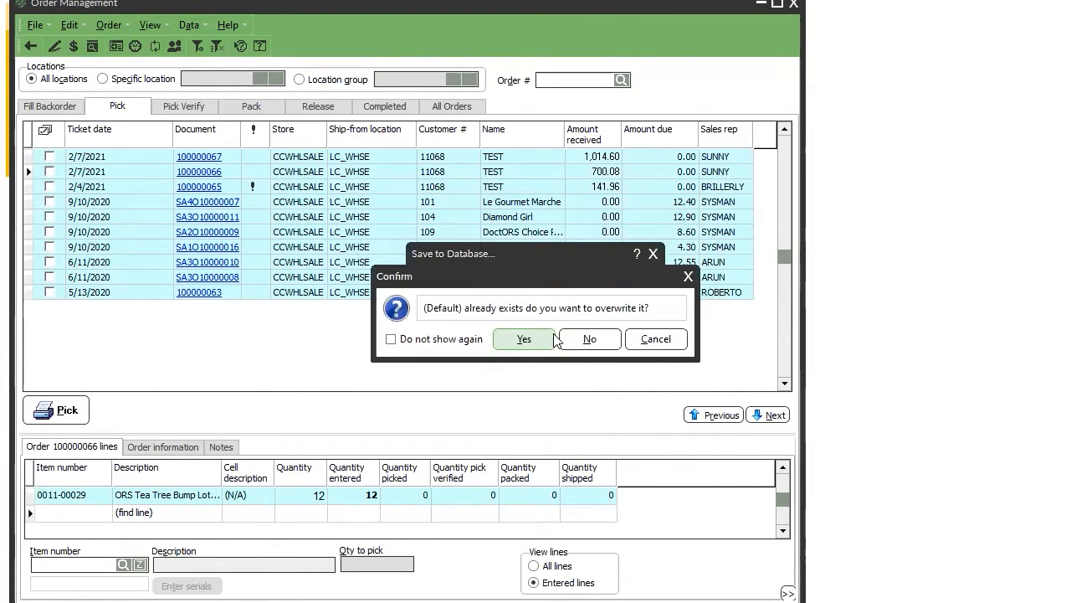
left_click(465, 343)
left_click(527, 342)
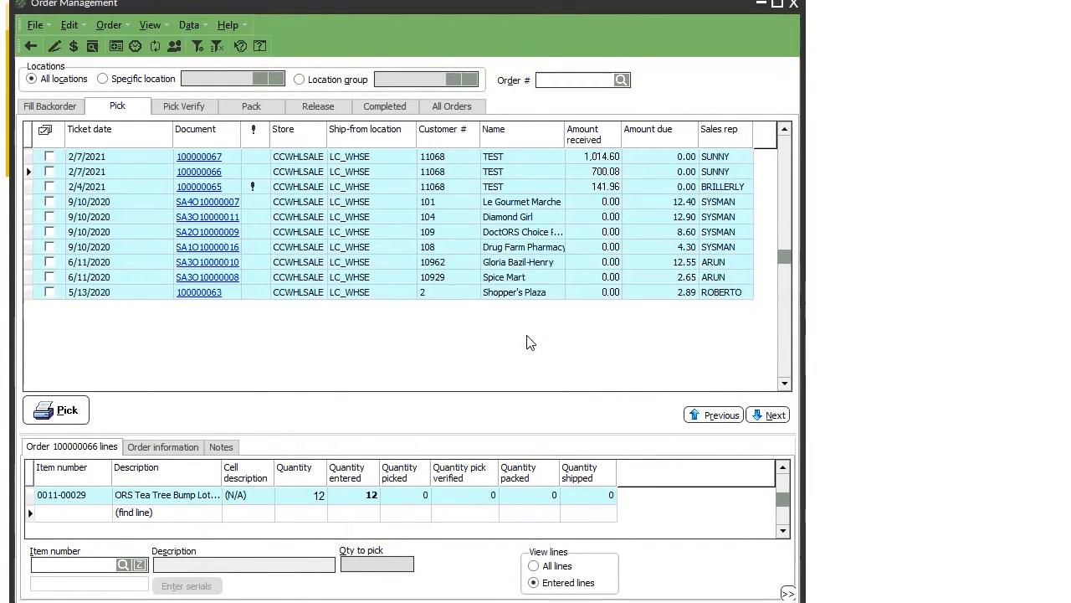
Close Order Management, relaunch it, and log in with the account password.
left_click(796, 6)
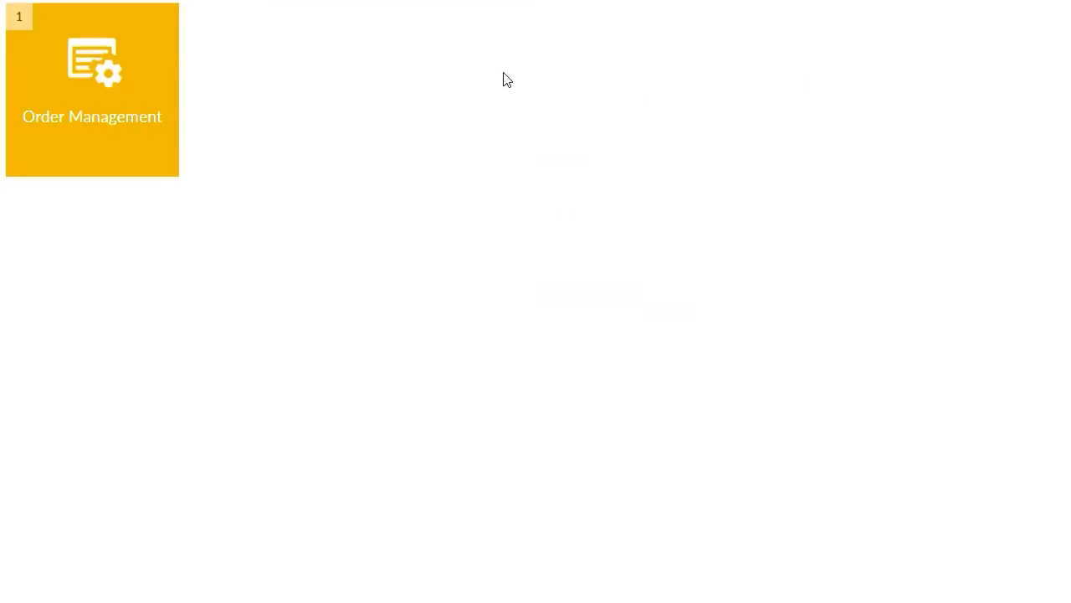
left_click(108, 110)
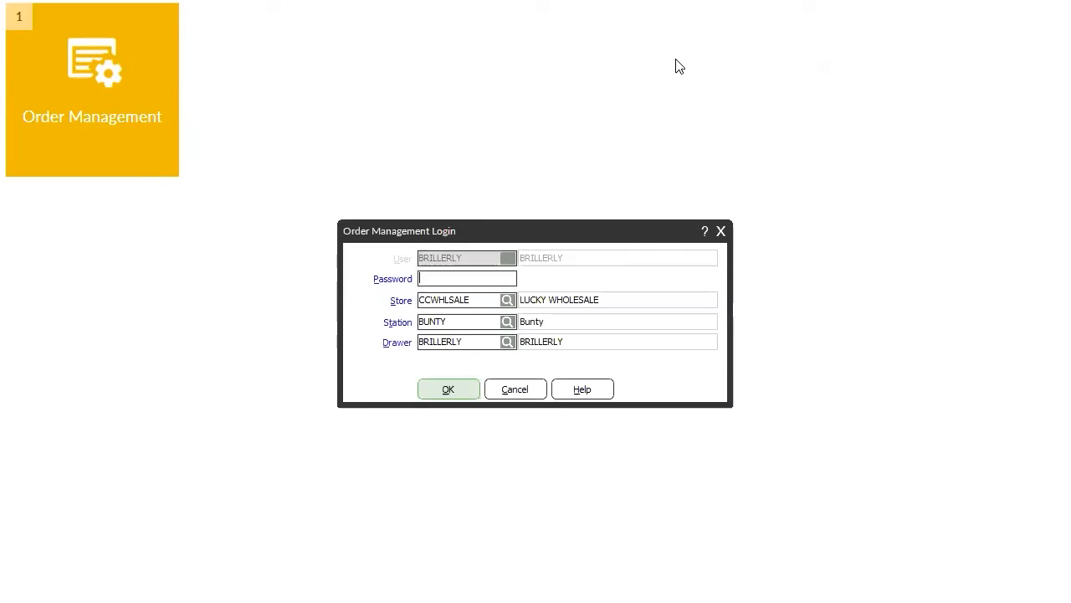
type("••••")
key("Return")
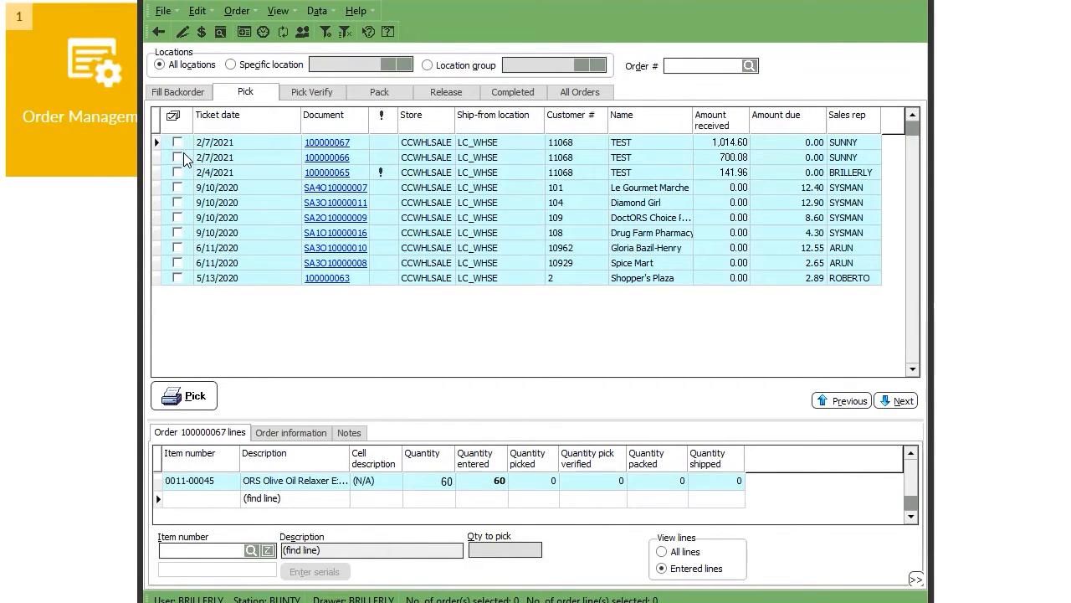
Browse lines of orders 100000066, 100000065 and SA4O10000007, then open order 100000067's full details.
left_click(215, 158)
left_click(220, 173)
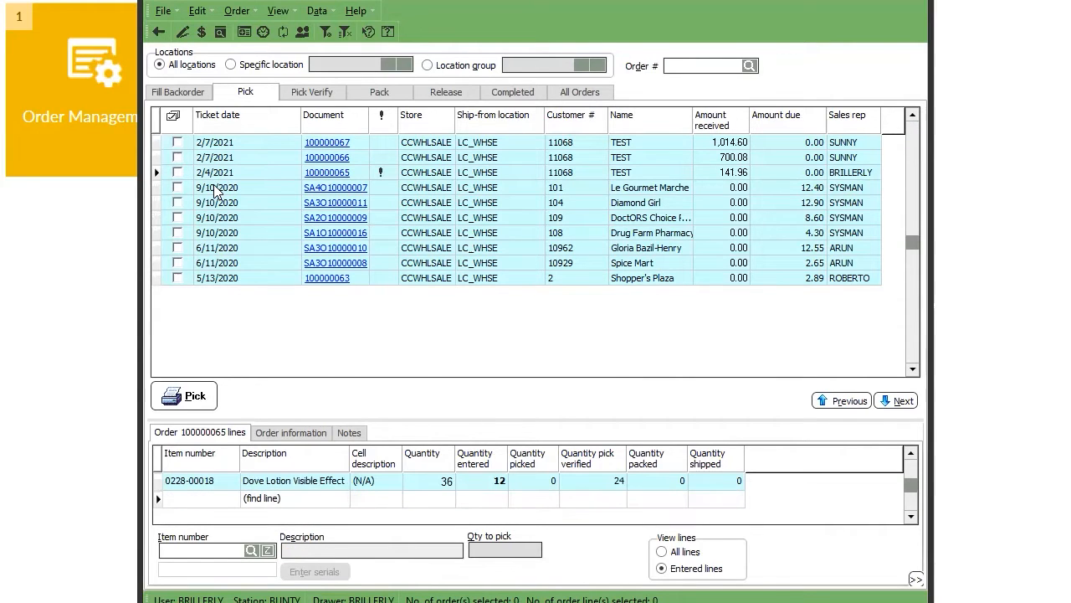
left_click(221, 188)
left_click(242, 147)
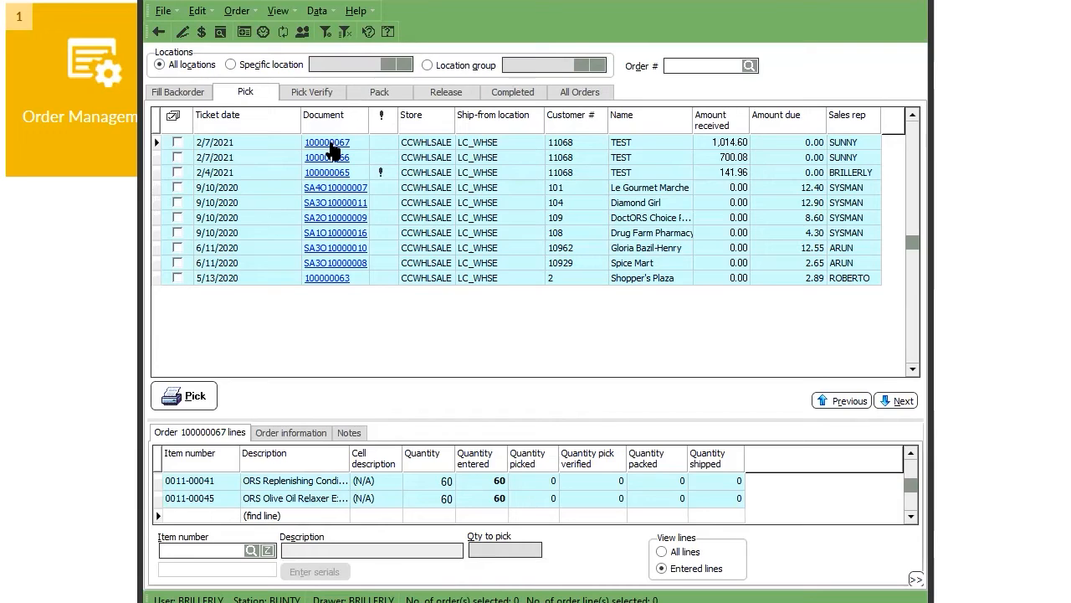
left_click(327, 142)
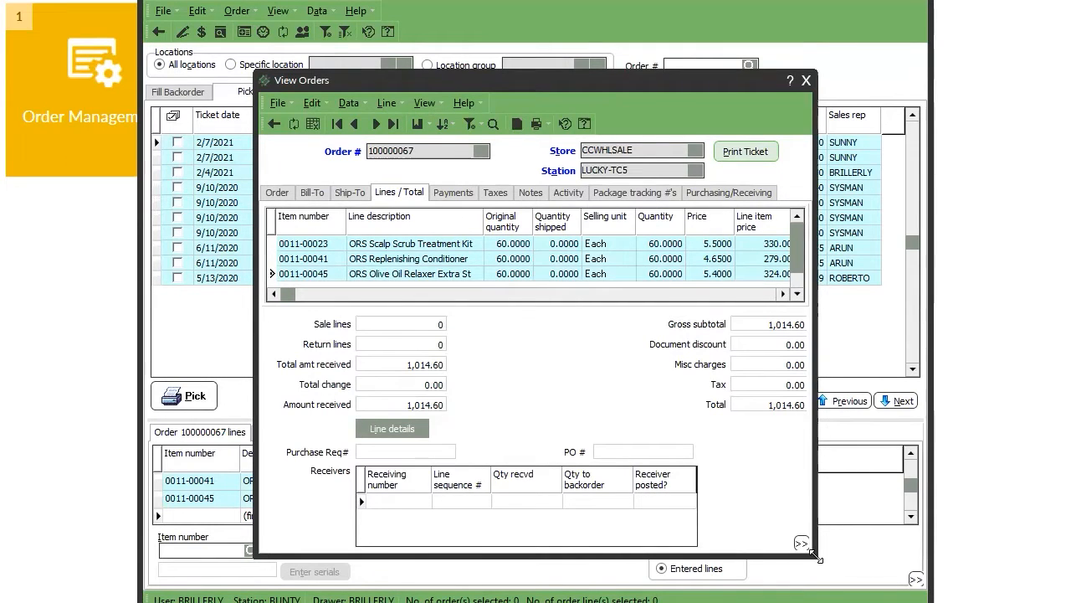
Enlarge the View Orders window, review order 100000067's item lines, and close it.
left_click_drag(813, 556, 958, 601)
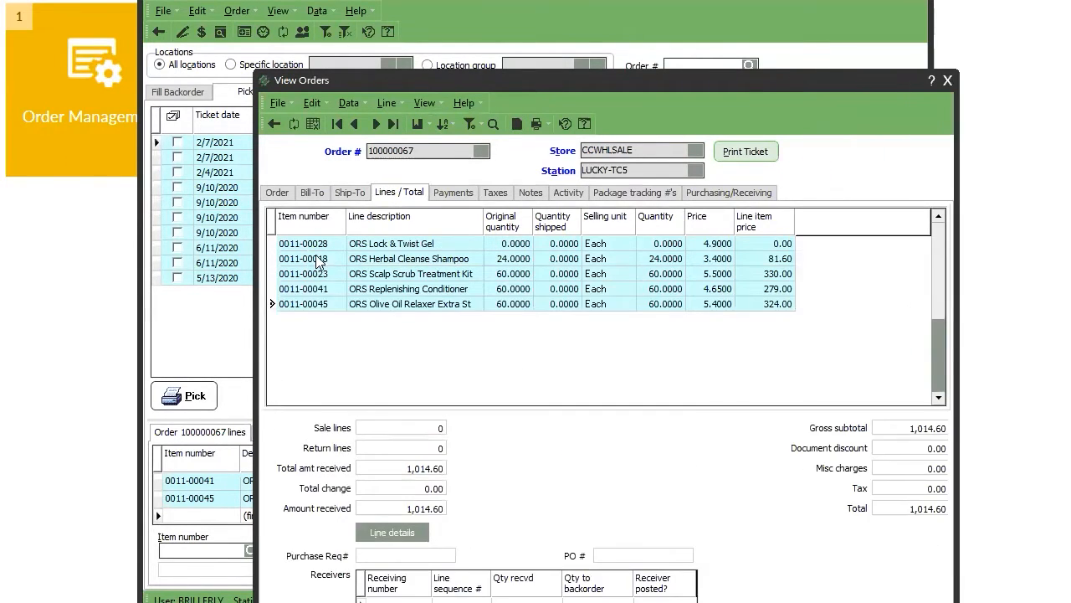
left_click(399, 299)
left_click(399, 287)
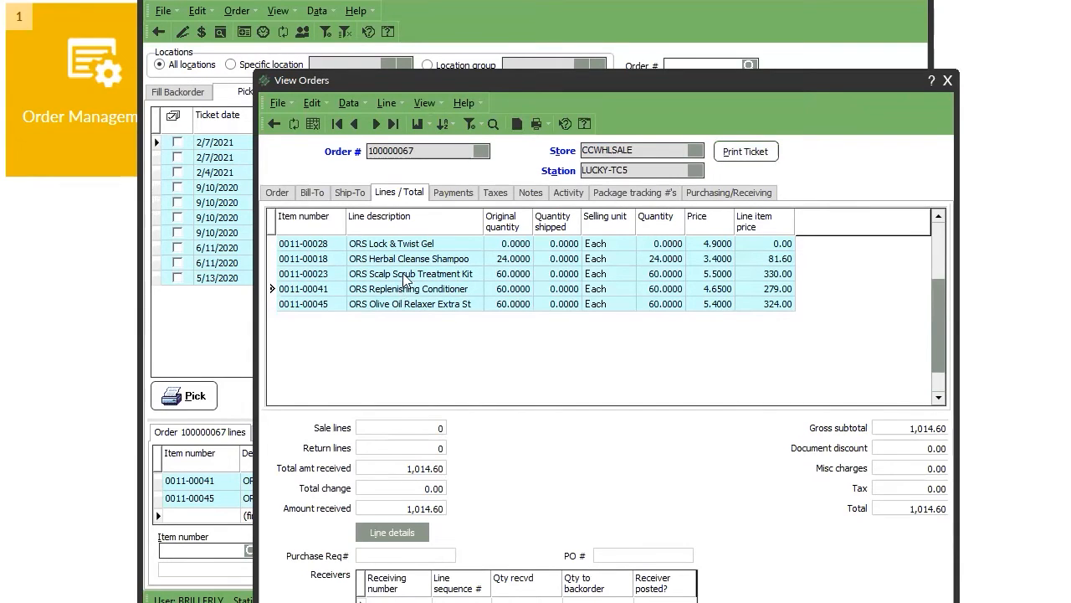
left_click(402, 272)
left_click(410, 257)
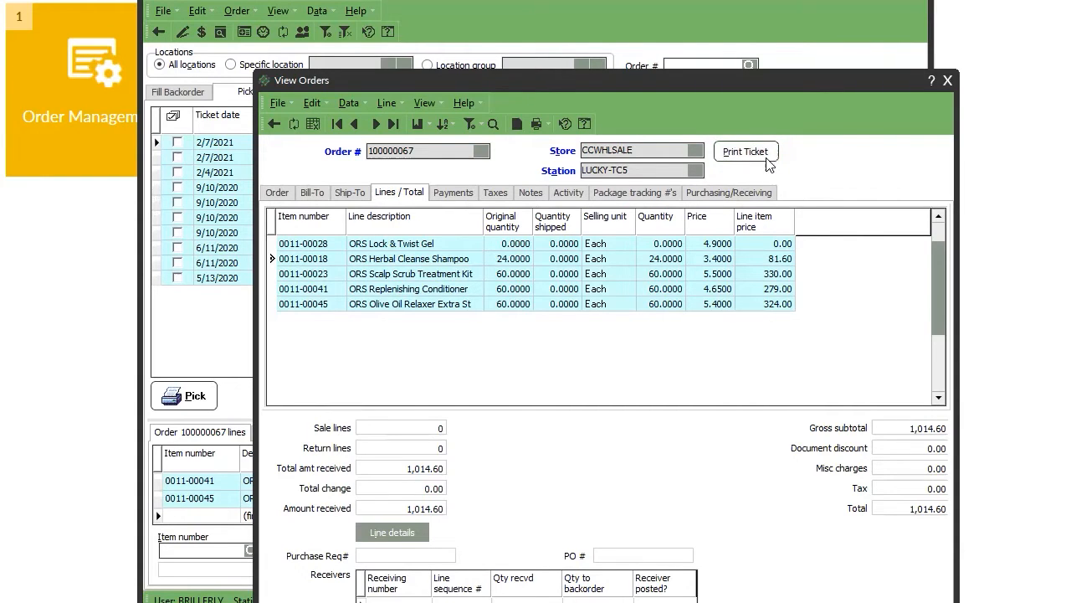
left_click(949, 82)
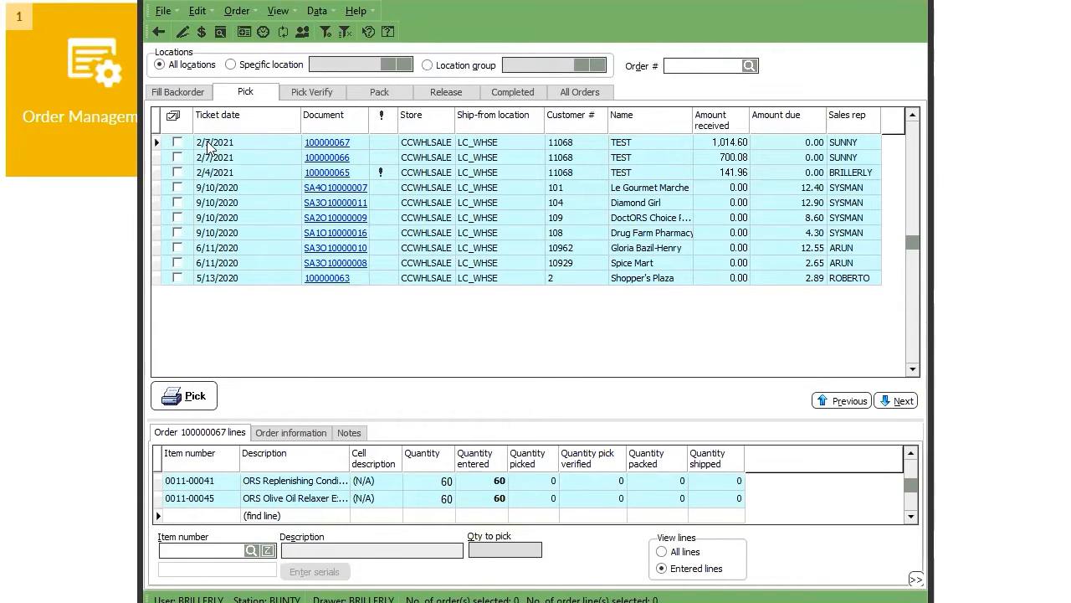
Tick orders 100000067 and 100000065 for picking in the Pick grid.
left_click(176, 141)
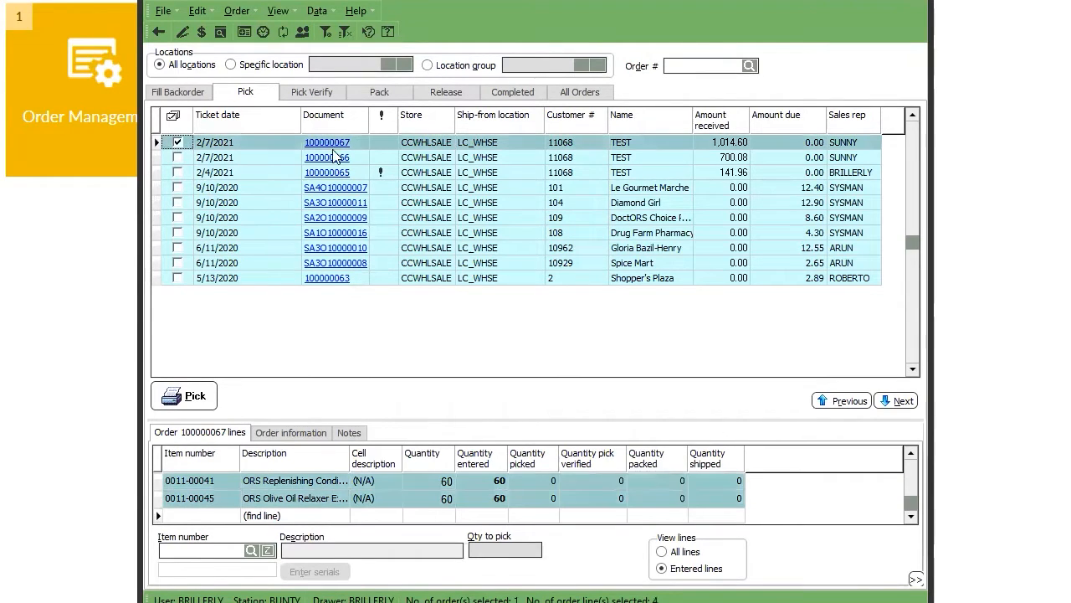
left_click(177, 172)
left_click(205, 159)
Untick order 100000065 and confirm printing picking tickets for order 100000067.
left_click(177, 172)
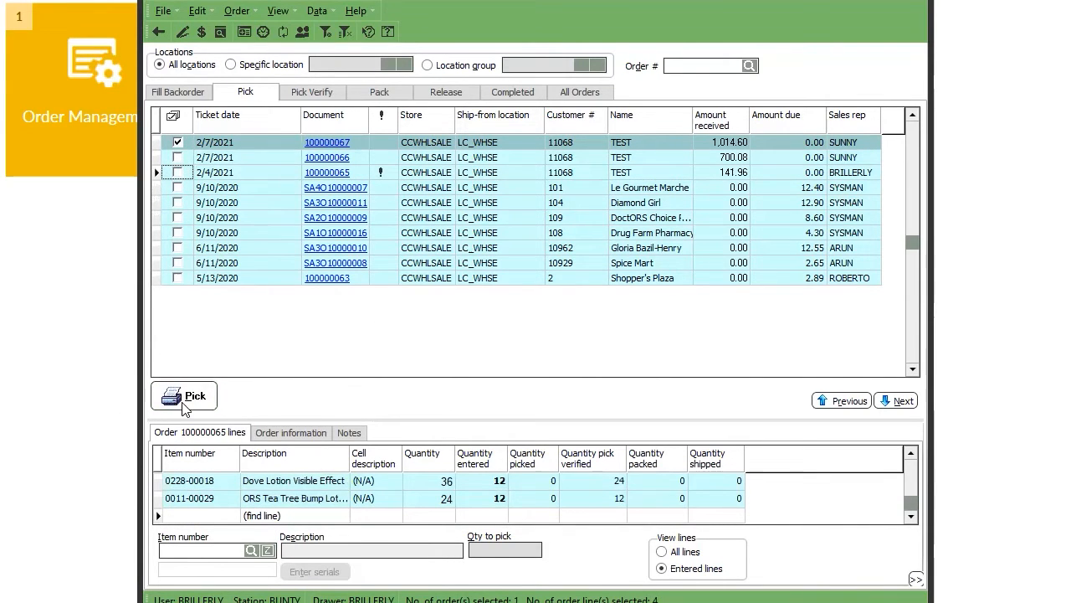
left_click(185, 400)
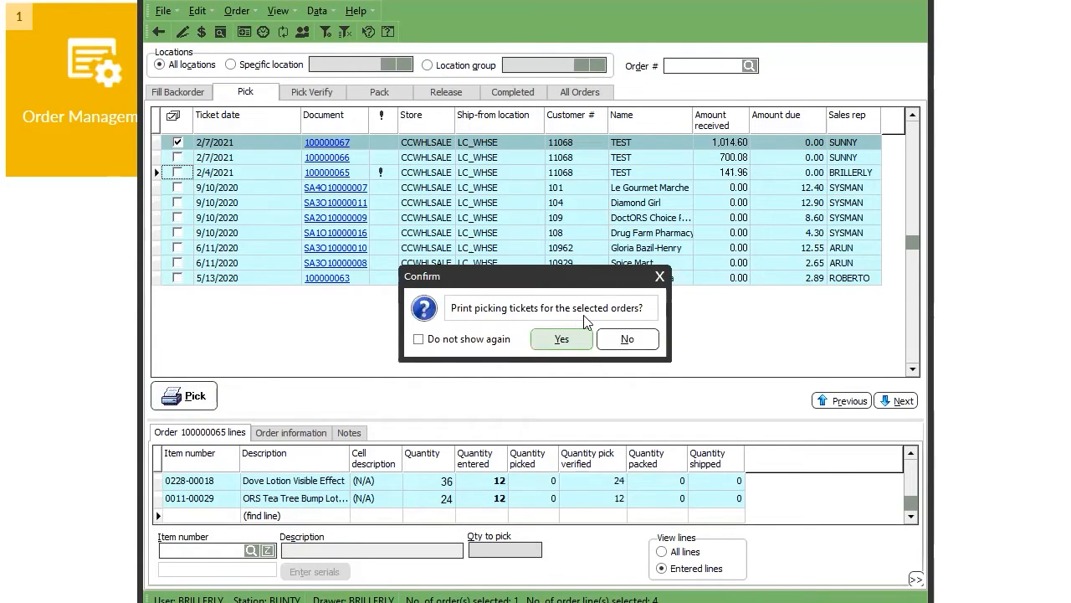
left_click(580, 340)
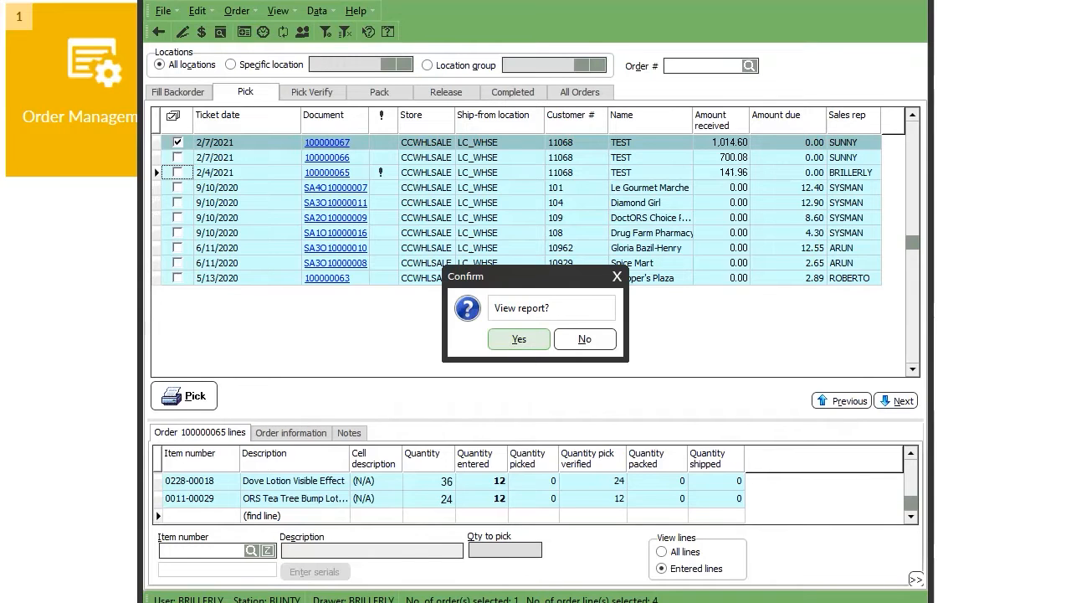
Launch Control Panel from Windows search, enlarge its window, and go to Devices and Printers.
key("super")
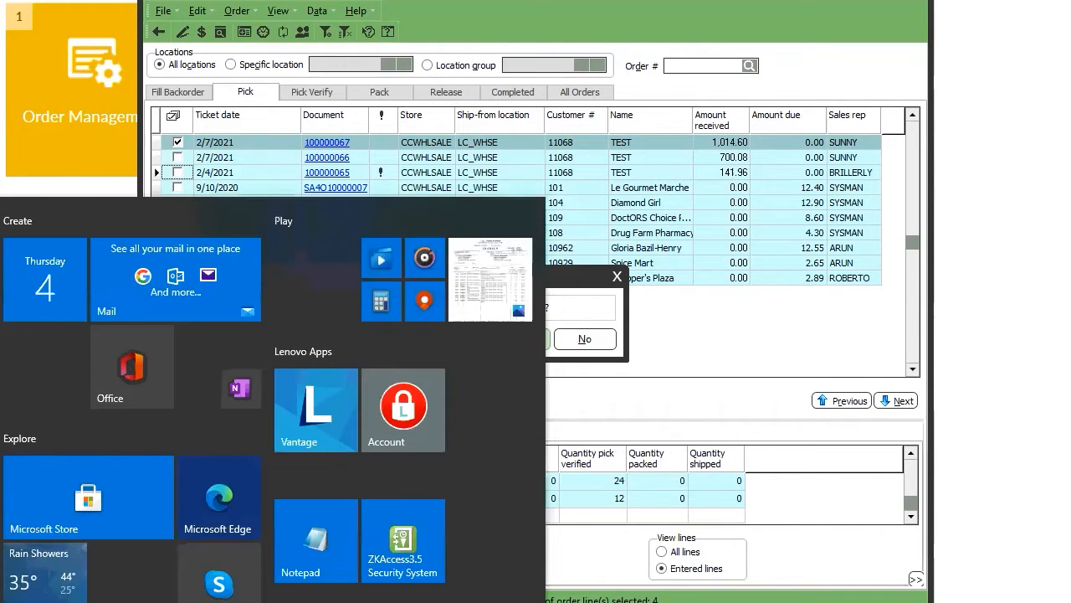
type("s")
key("Return")
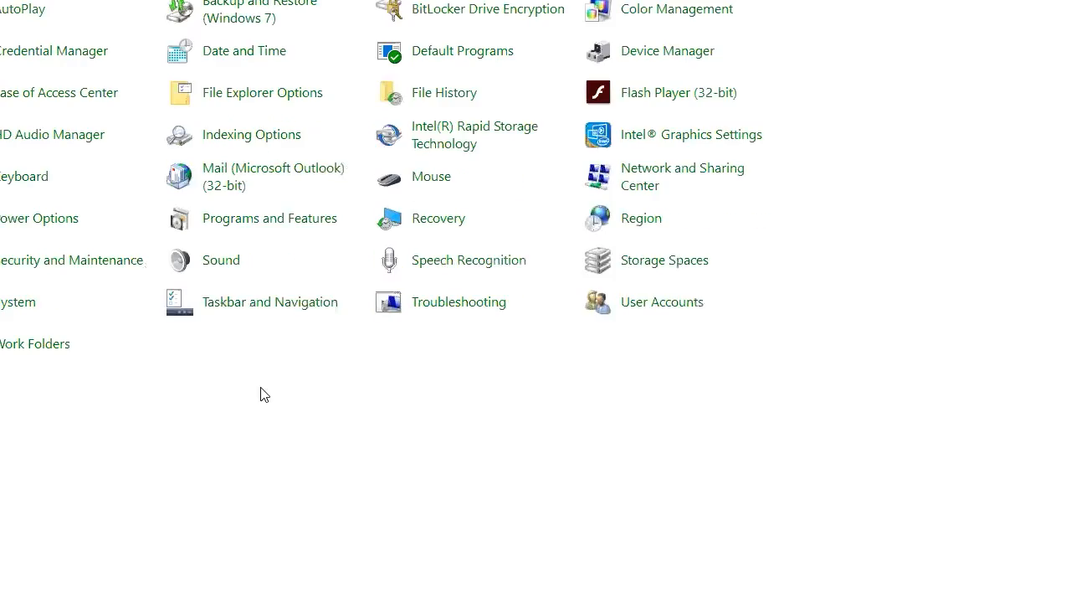
left_click_drag(358, 0, 478, 448)
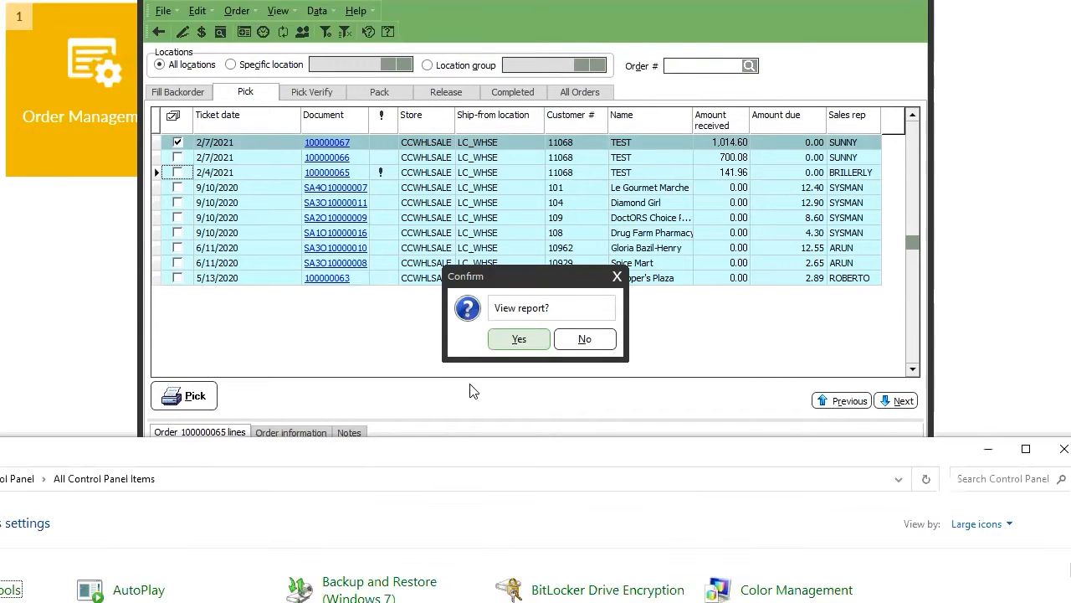
left_click_drag(681, 432, 694, 105)
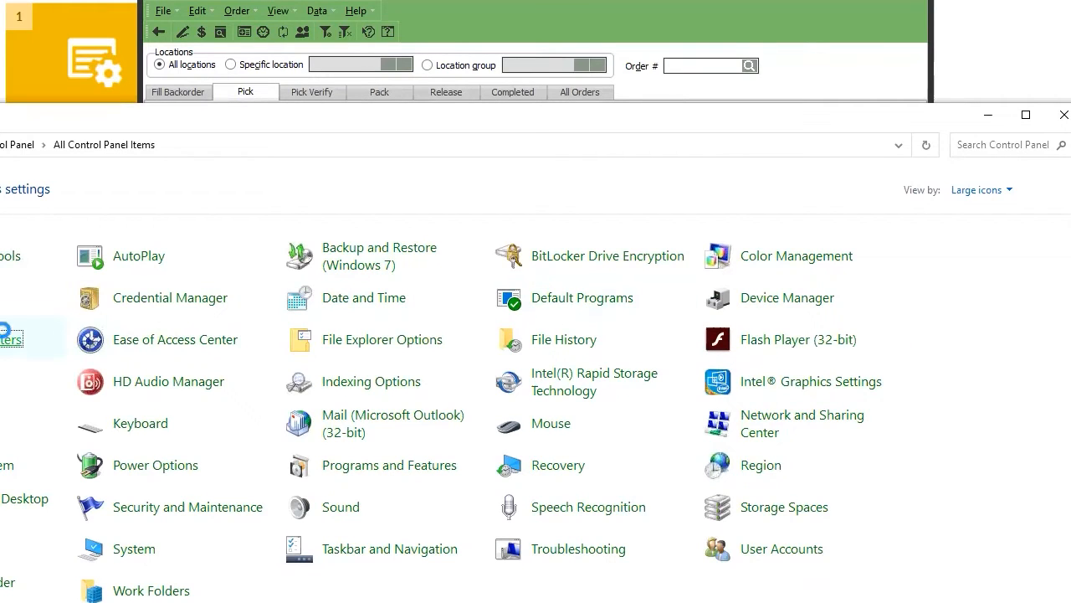
left_click(7, 339)
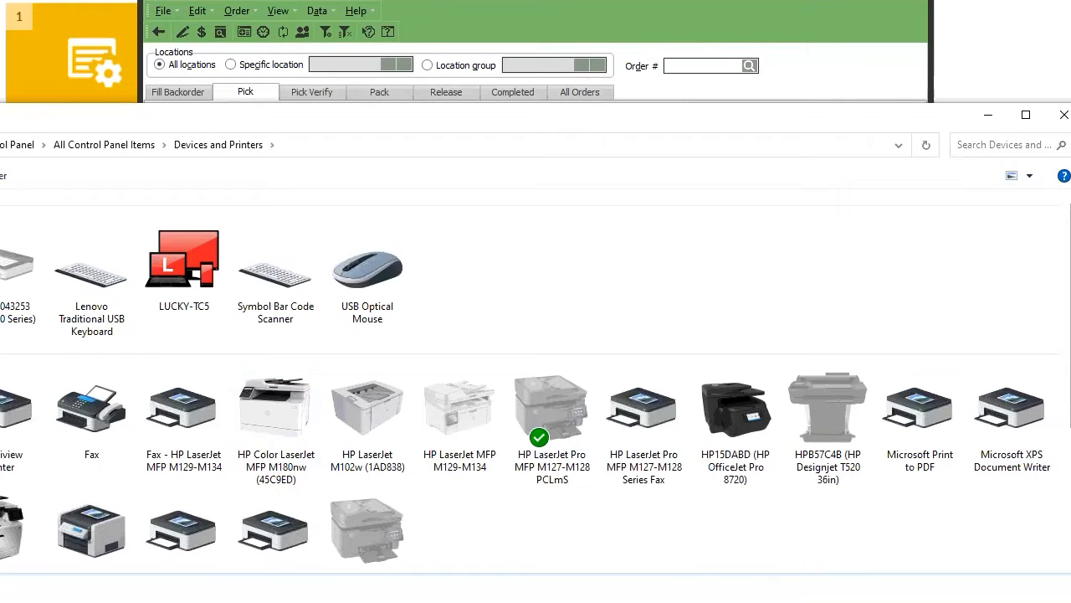
scroll(1027, 484, "down", 2)
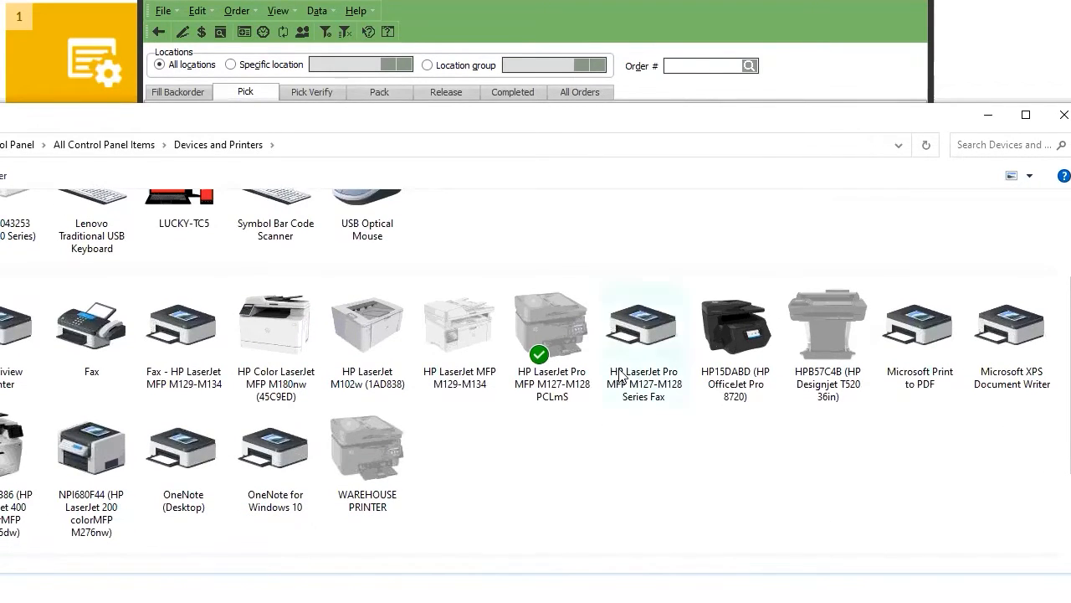
Open the device page of HP LaserJet Pro MFP M127-M128 PCLmS from its right-click menu.
left_click(646, 369)
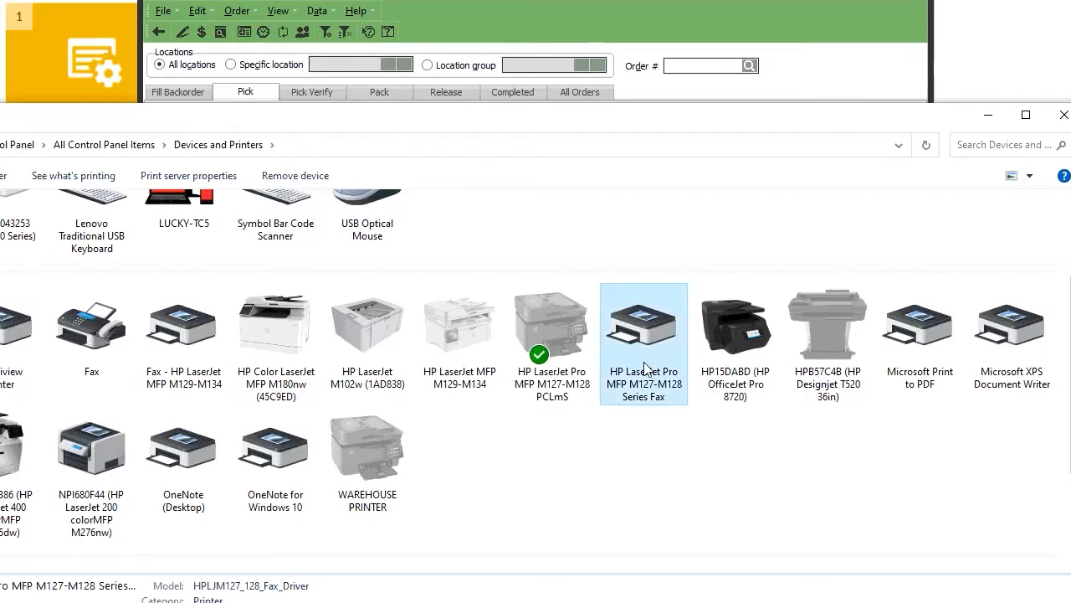
left_click(552, 487)
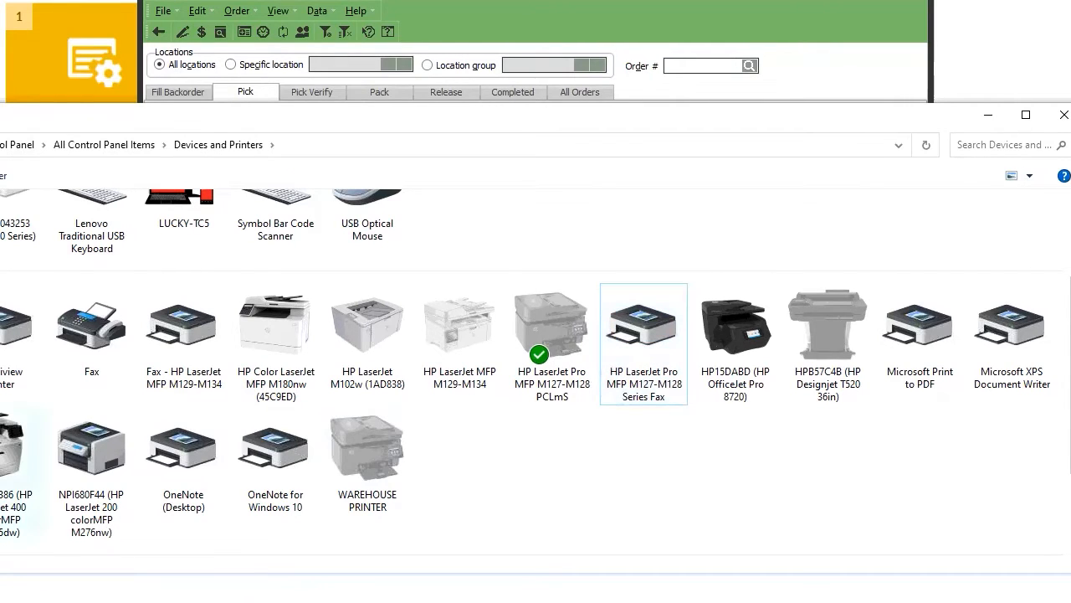
left_click(559, 385)
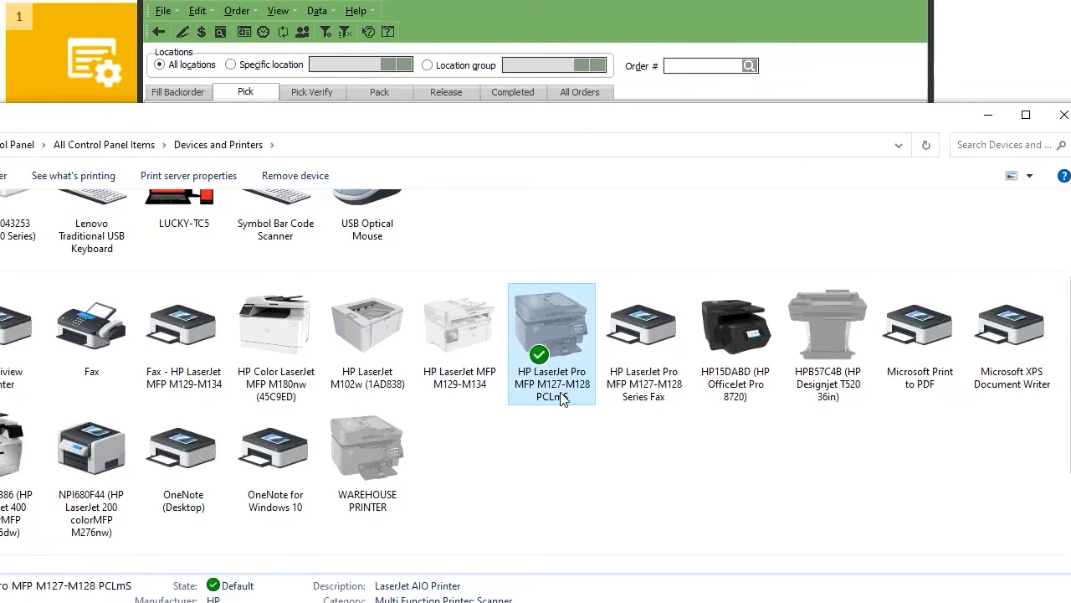
left_click(558, 471)
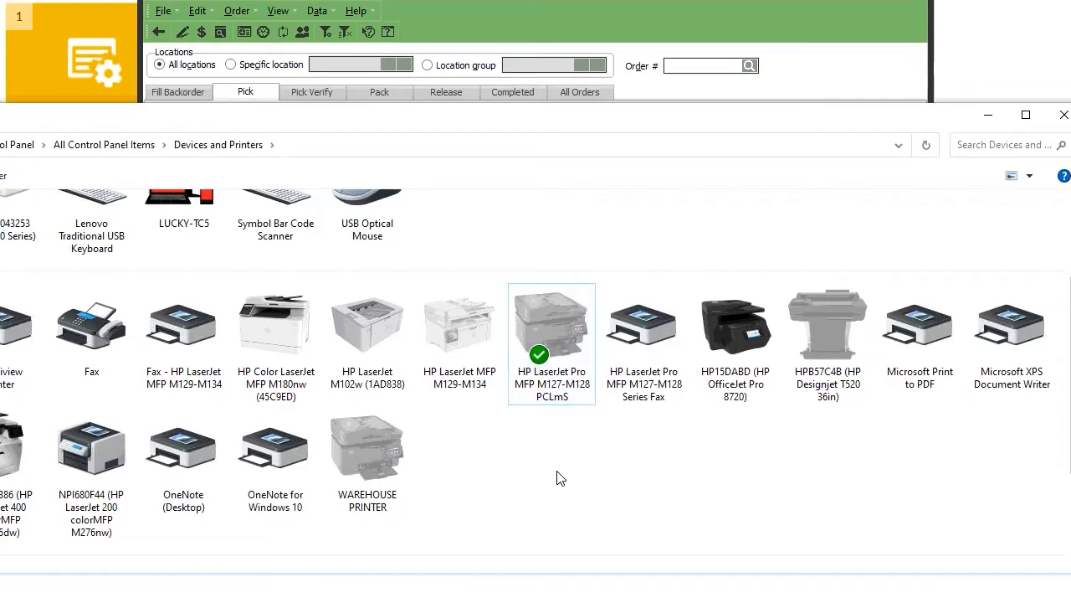
right_click(563, 352)
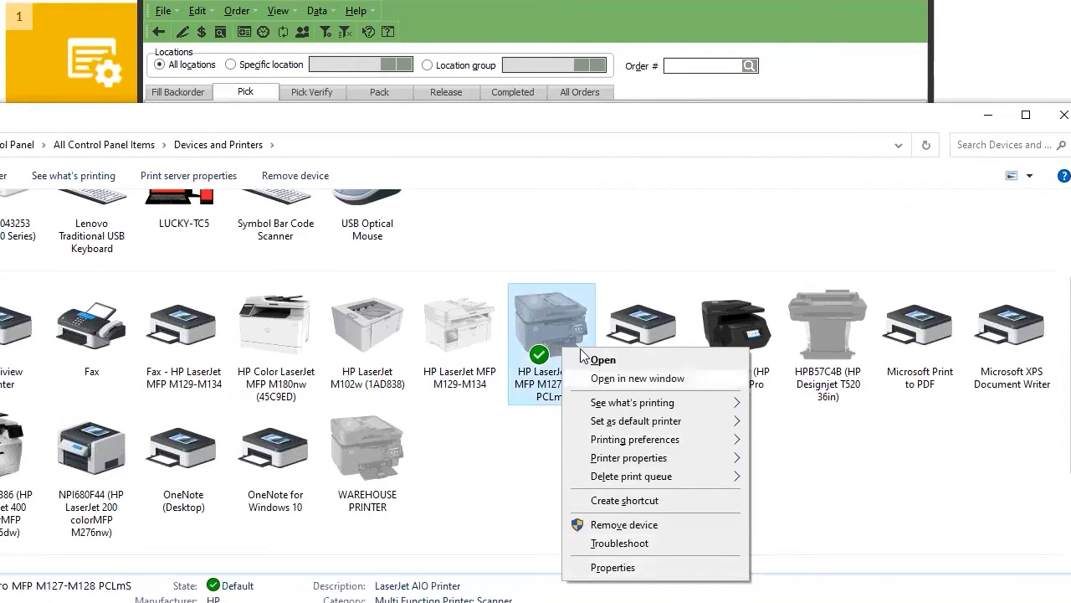
left_click(562, 329)
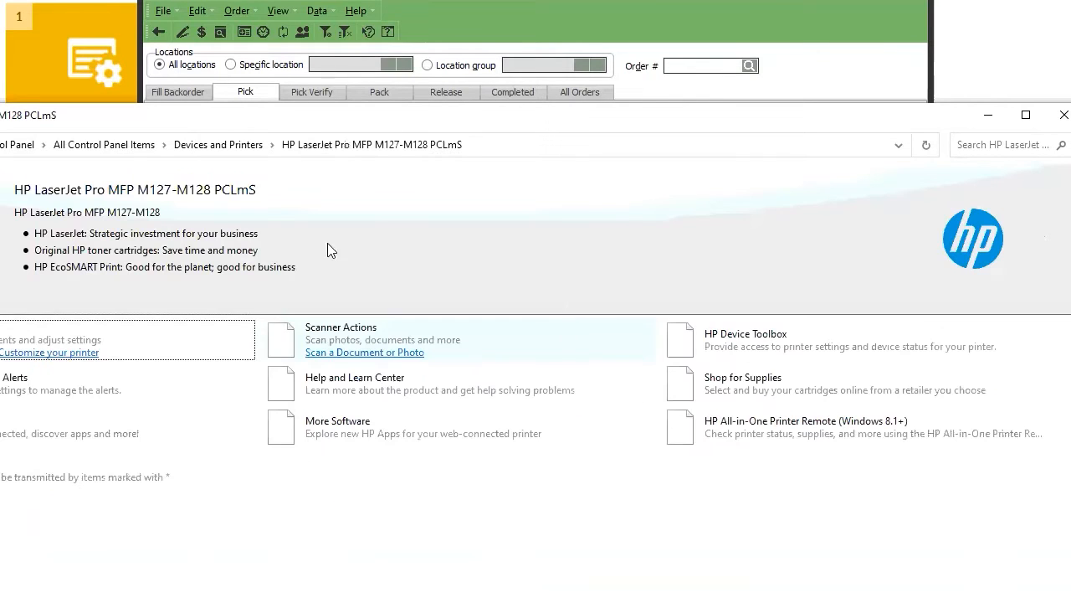
Choose the HP LaserJet printer under Customize your printer to open its properties.
left_click(43, 355)
left_click(132, 156)
left_click(135, 153)
left_click(127, 185)
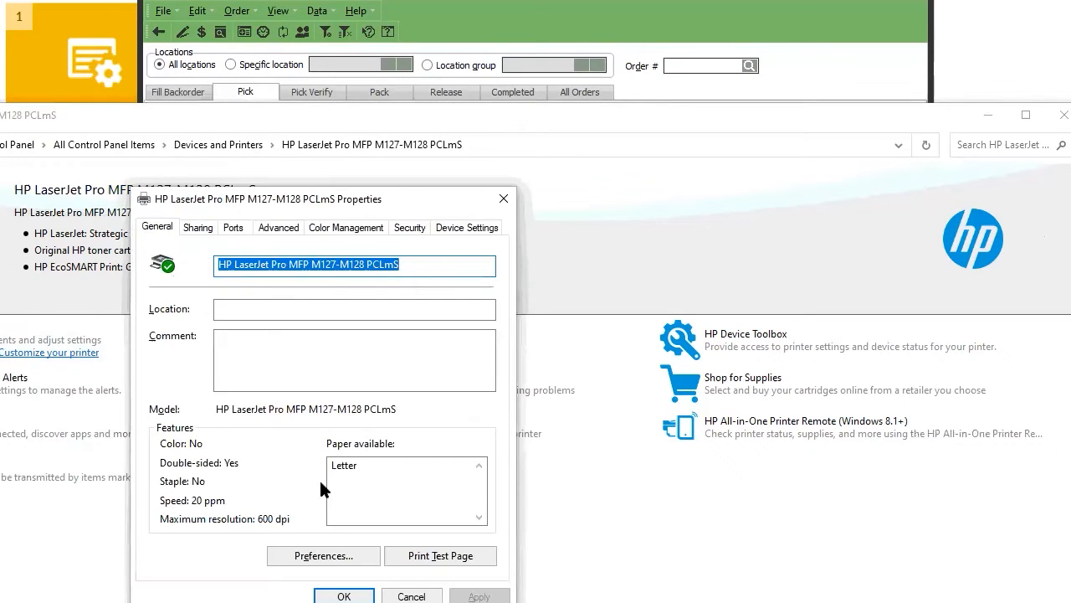
Print a test page, check the Sharing and Ports (USB002) tabs, and close properties with OK.
left_click(413, 553)
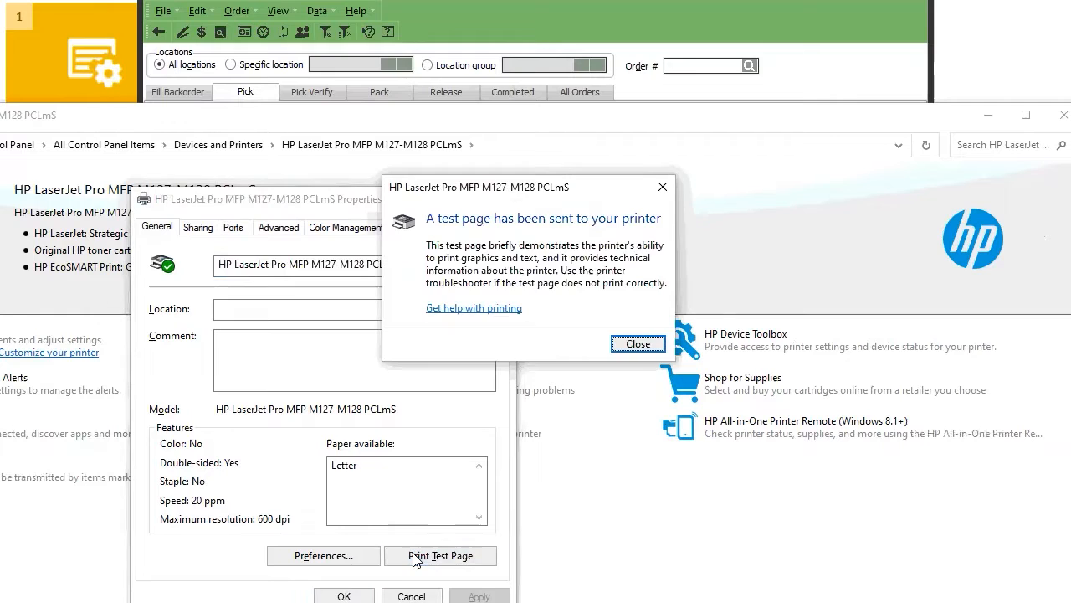
left_click(636, 344)
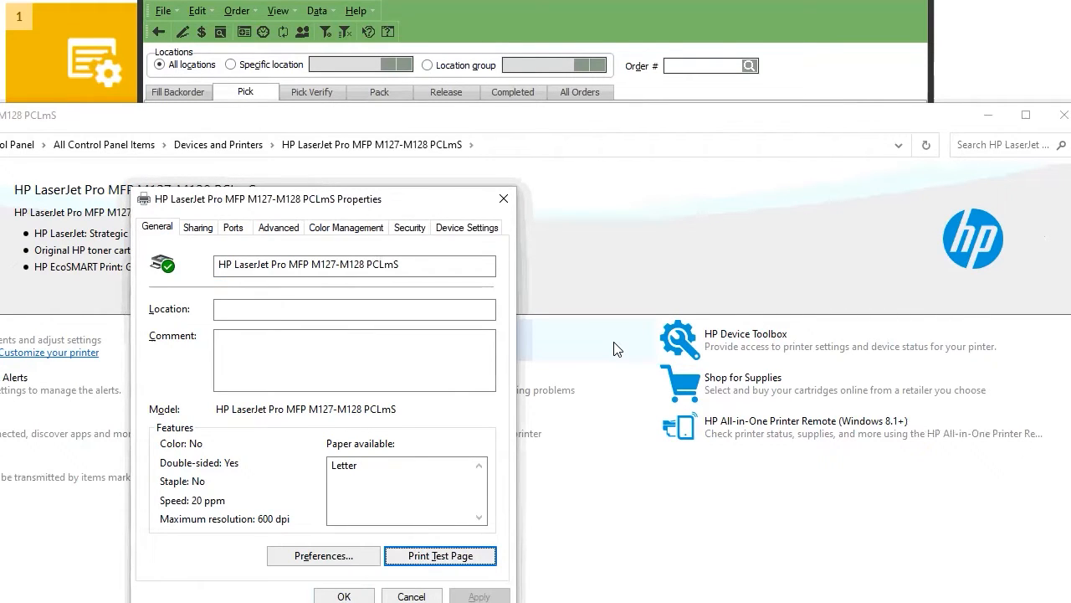
left_click(205, 229)
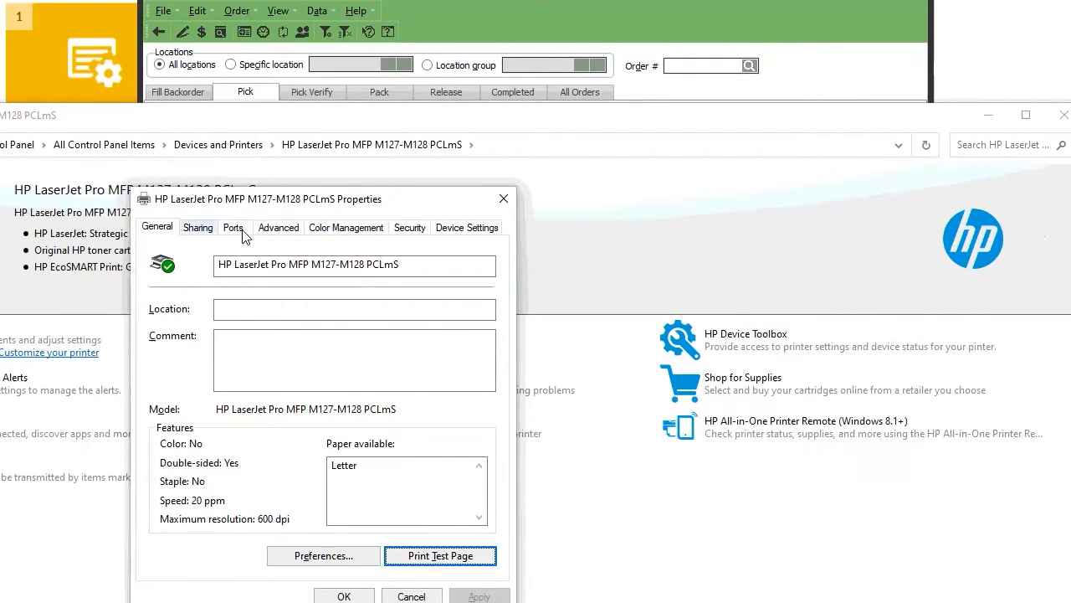
left_click(234, 229)
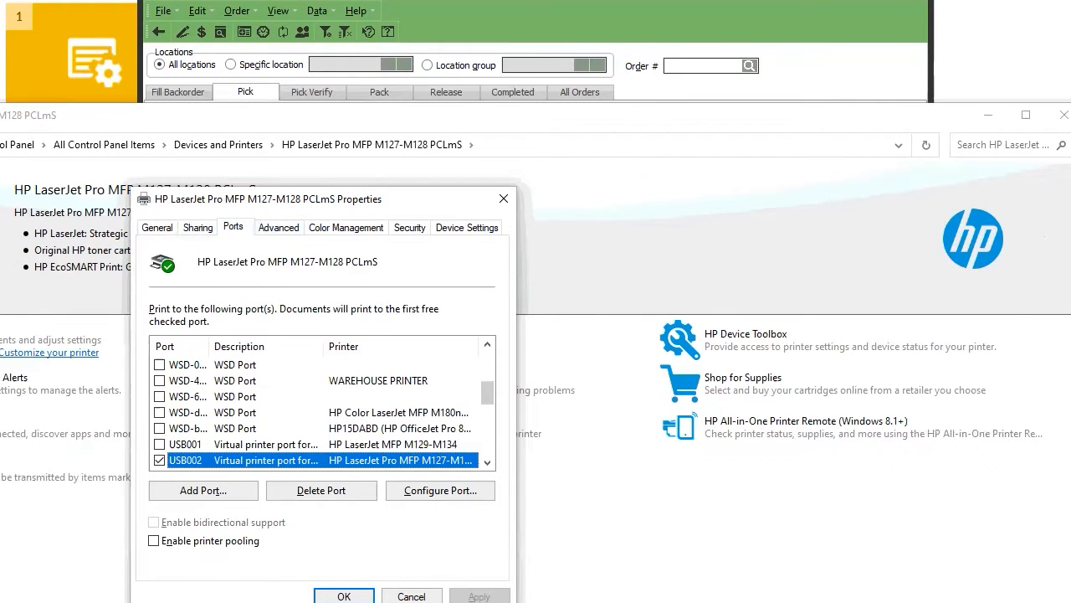
left_click(344, 596)
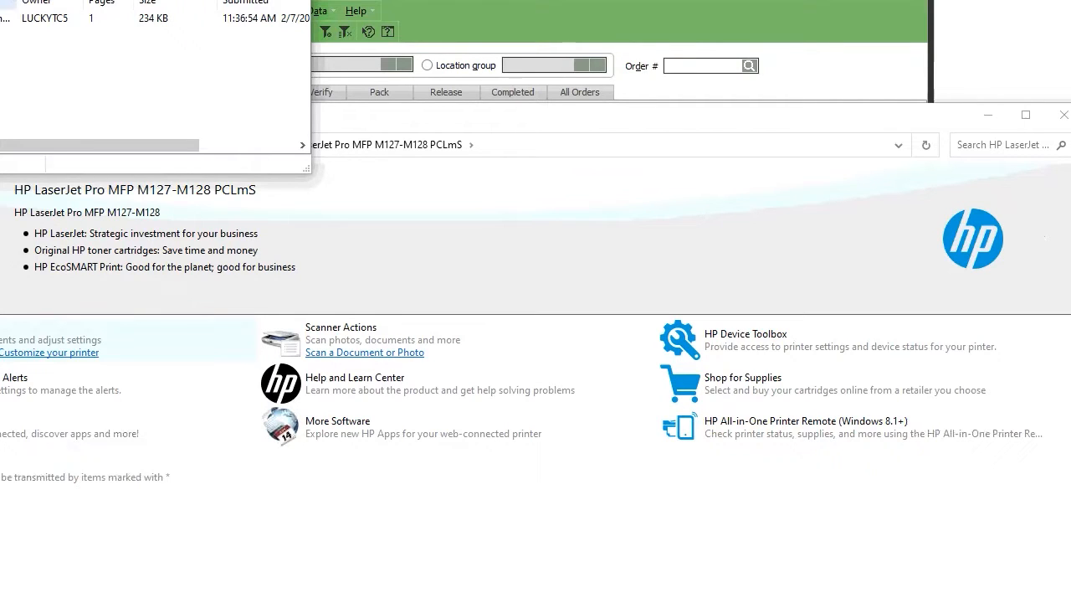
Close the print queue, reopen the printer properties, print another test page, and close them.
key("alt+F4")
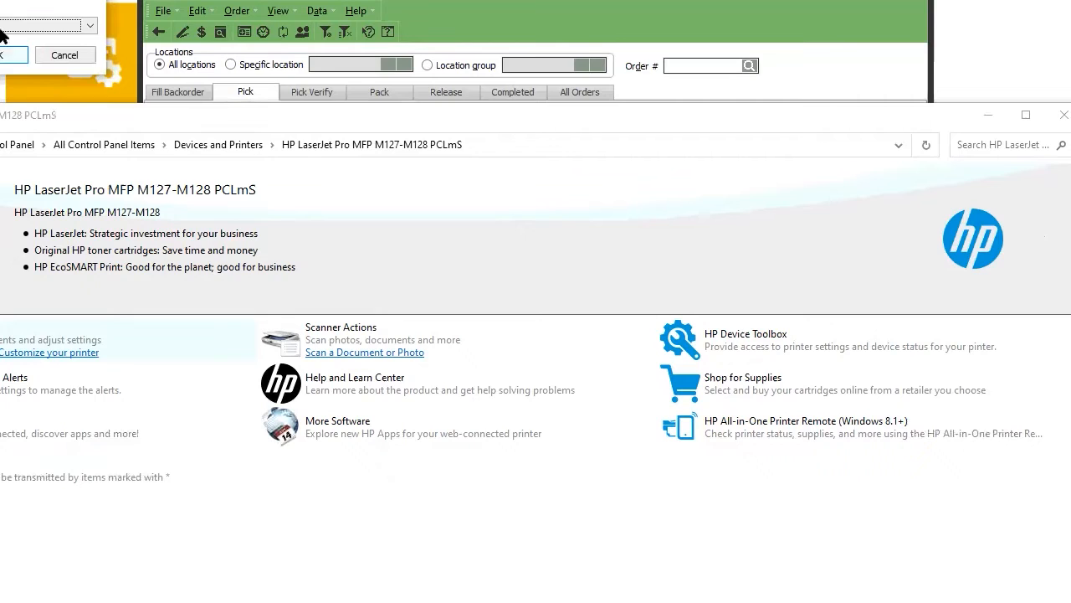
left_click(15, 54)
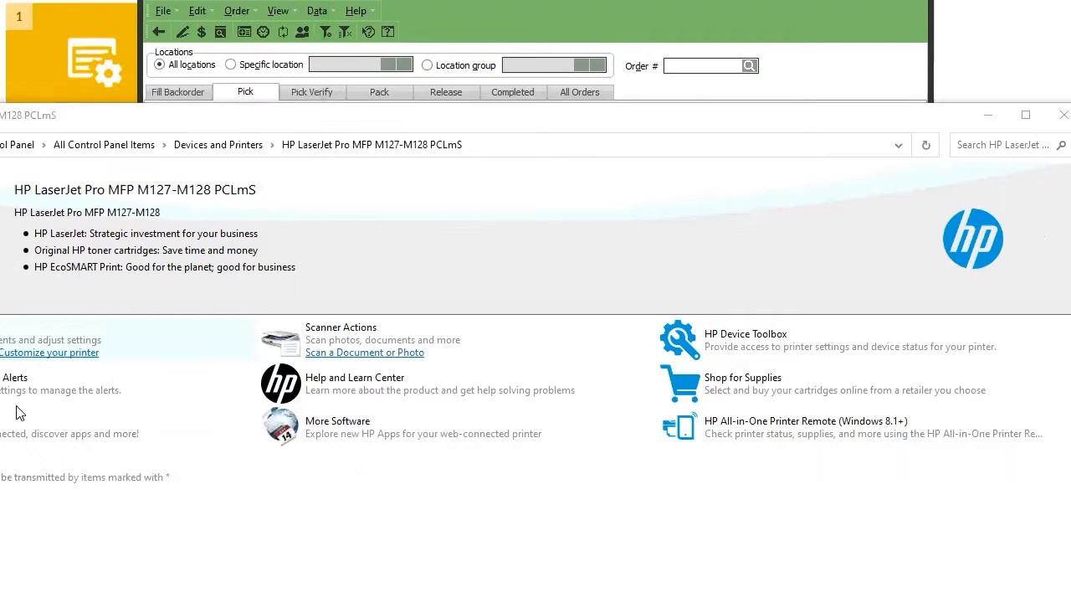
left_click(47, 353)
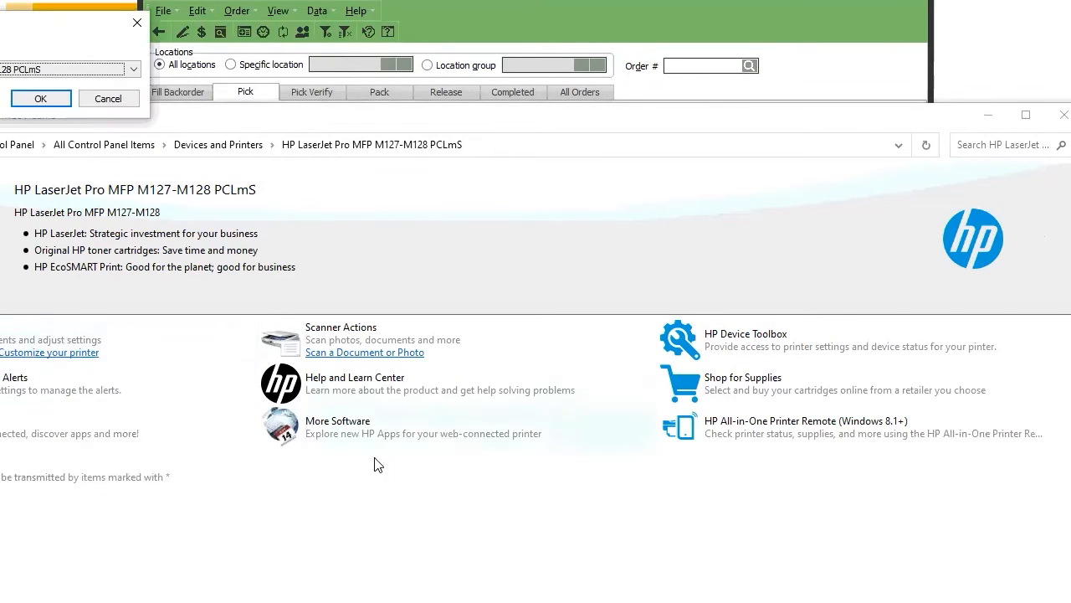
left_click(41, 100)
left_click(333, 471)
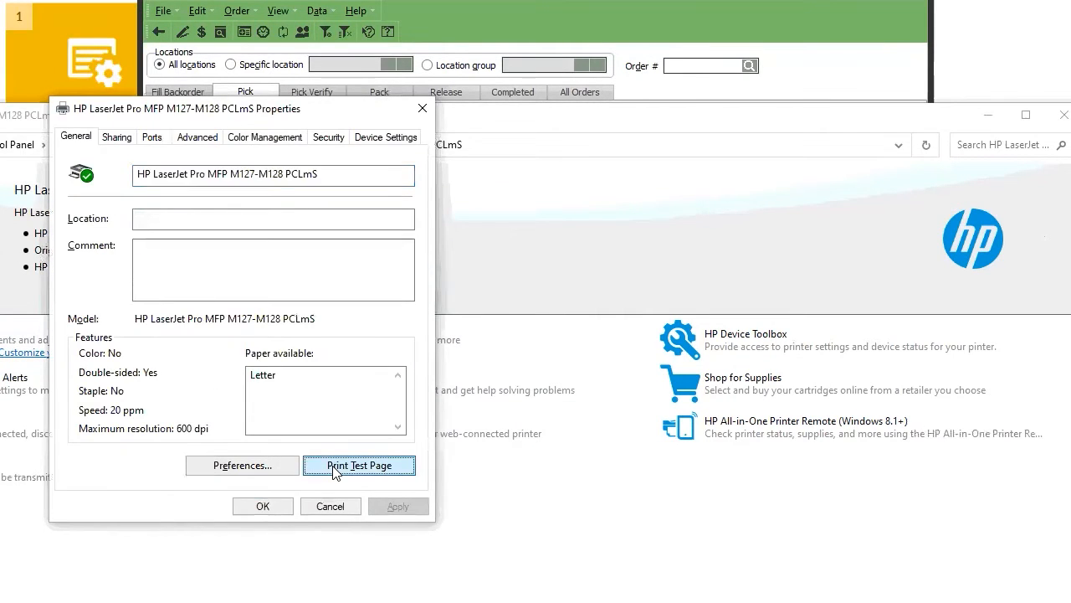
left_click(636, 347)
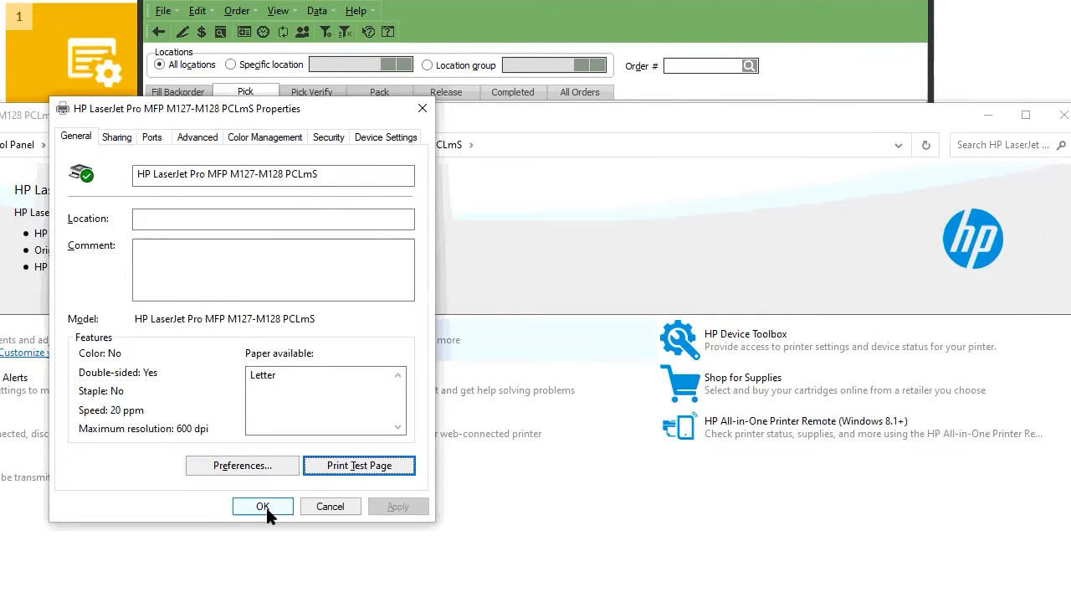
left_click(263, 507)
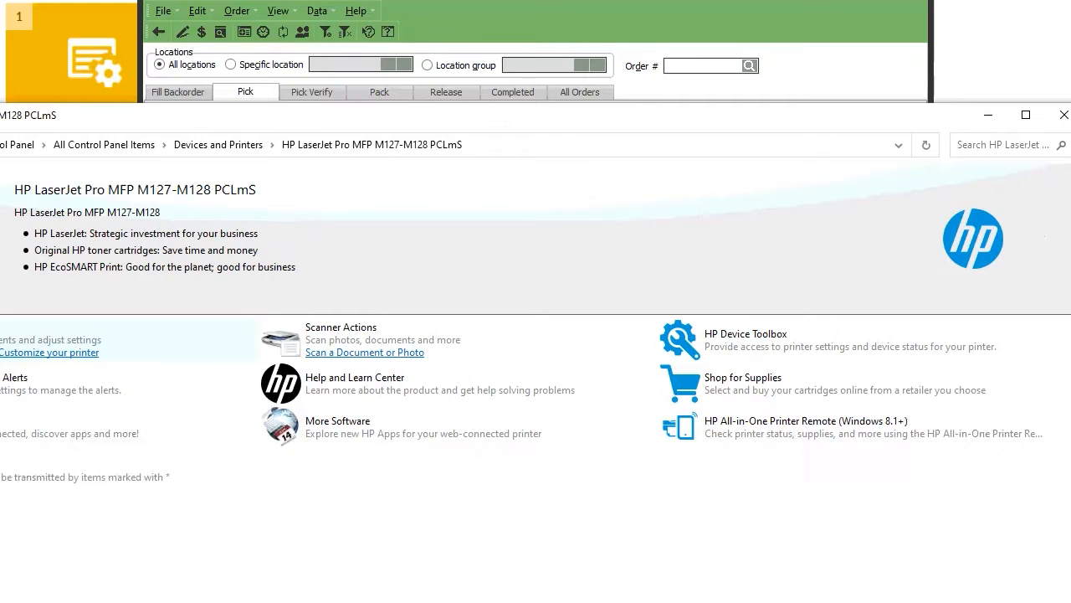
Decline the picking report, then edit order 100000067 on Pick Verify, accepting the picked-quantity reset.
left_click(1064, 115)
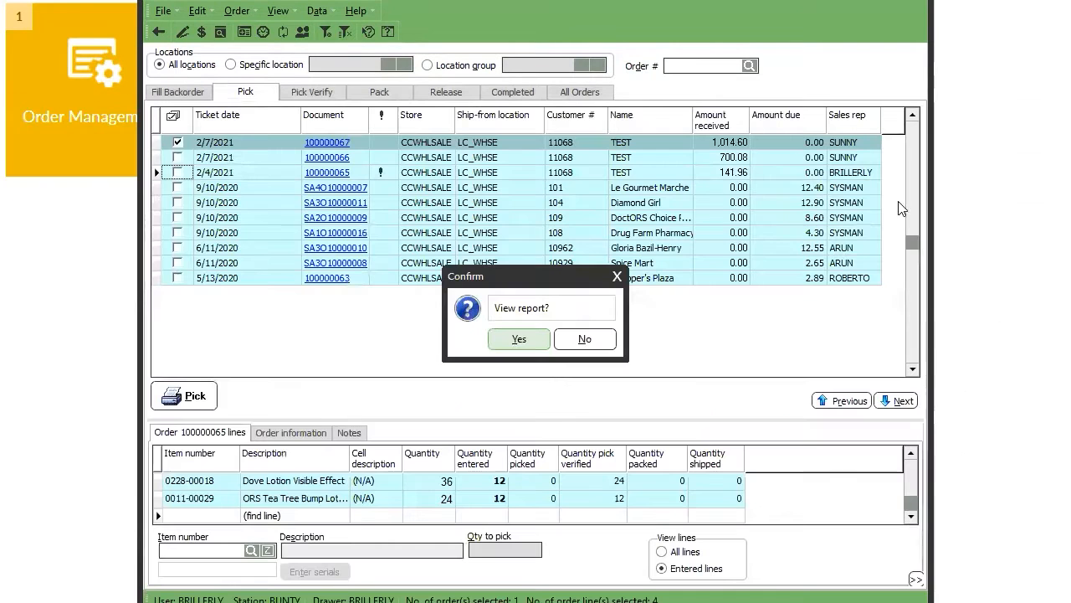
left_click(574, 340)
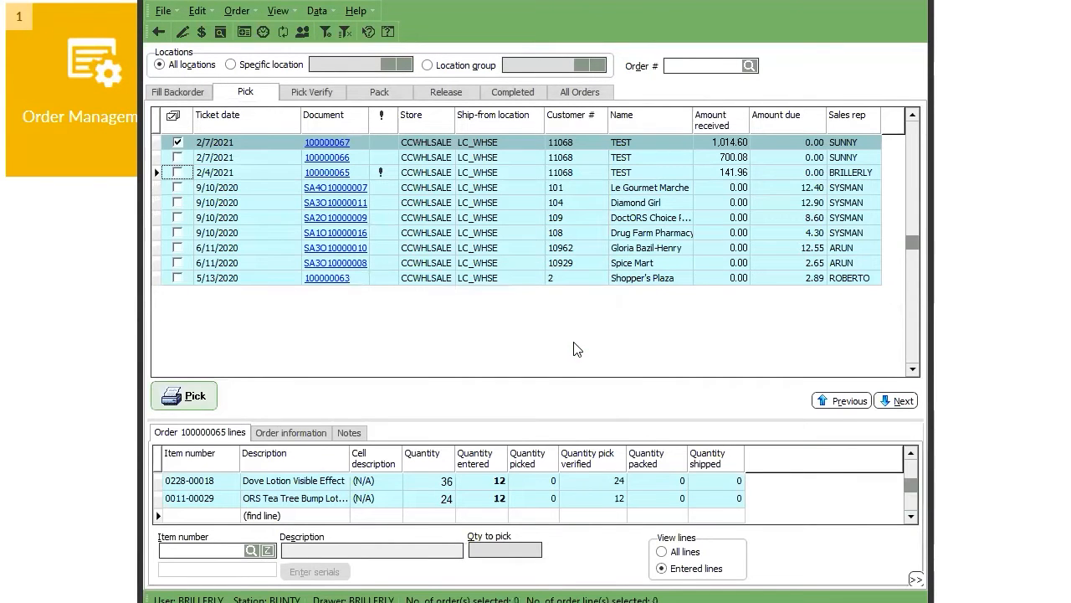
left_click(307, 93)
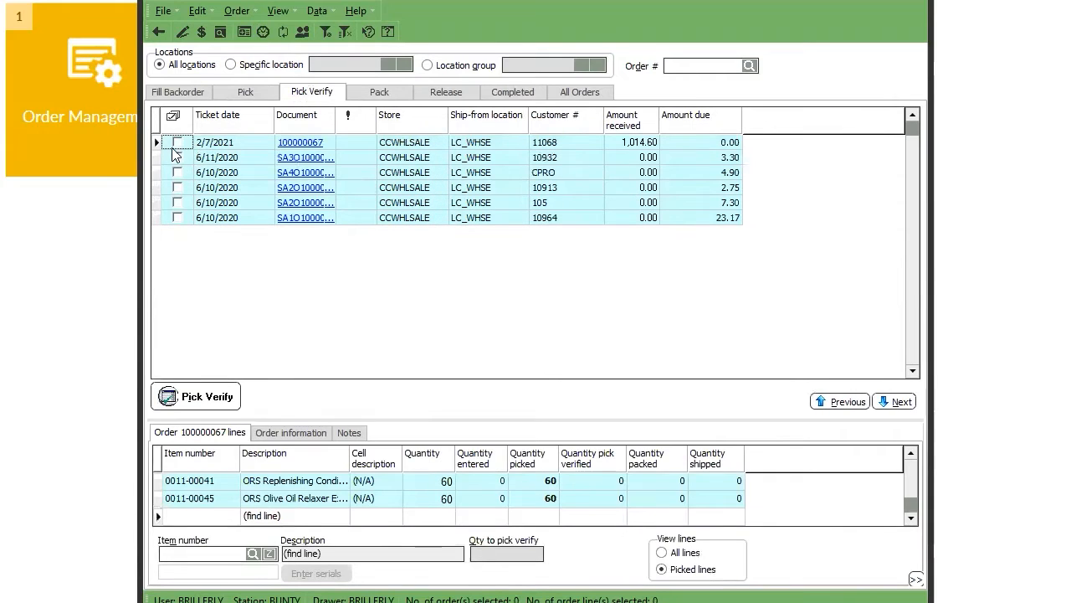
left_click(177, 144)
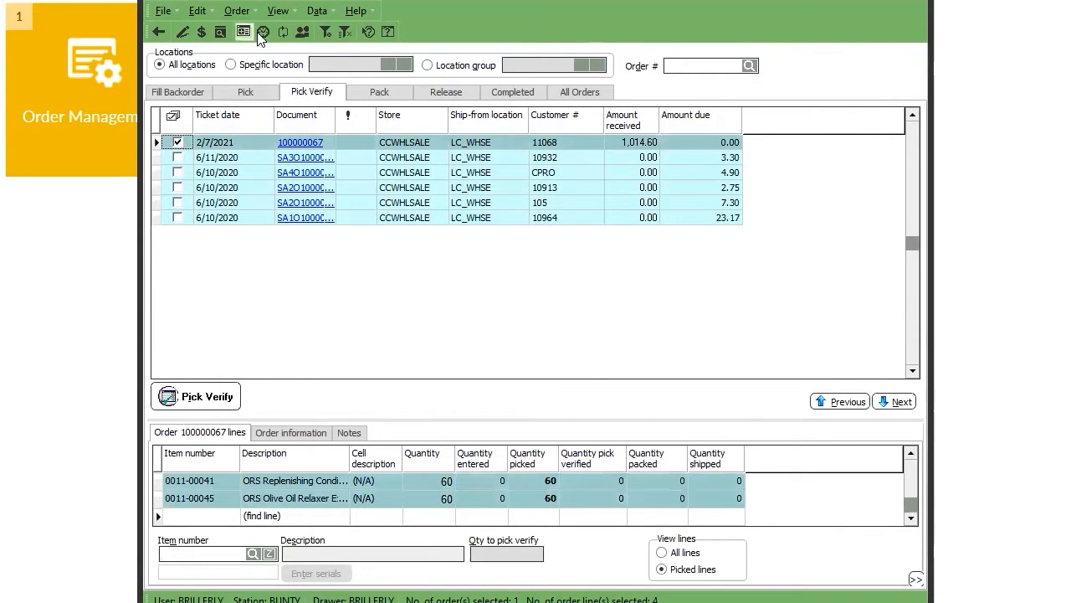
left_click(180, 34)
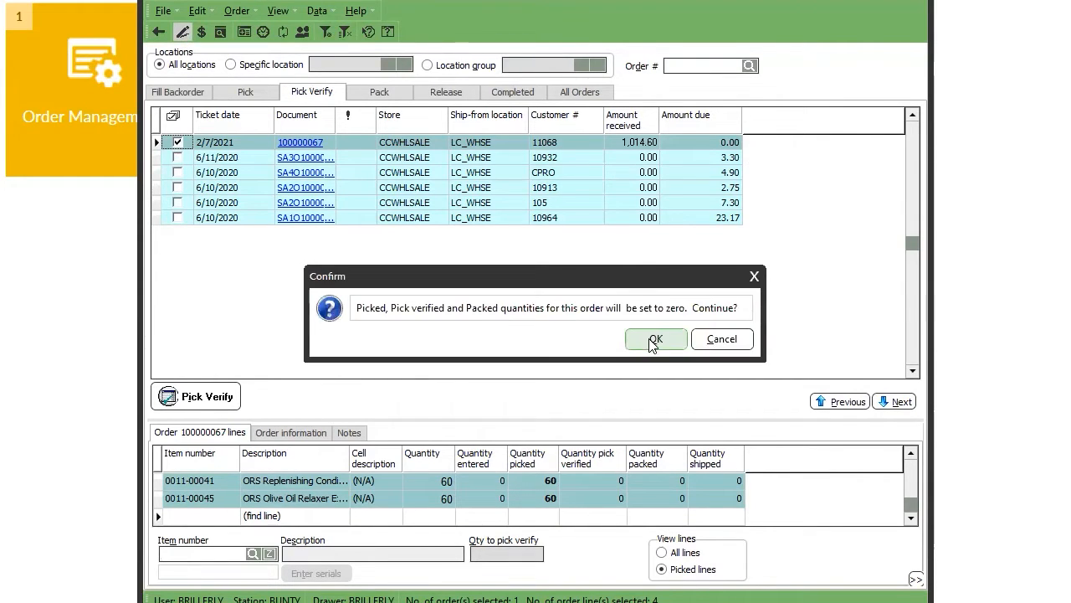
left_click(652, 339)
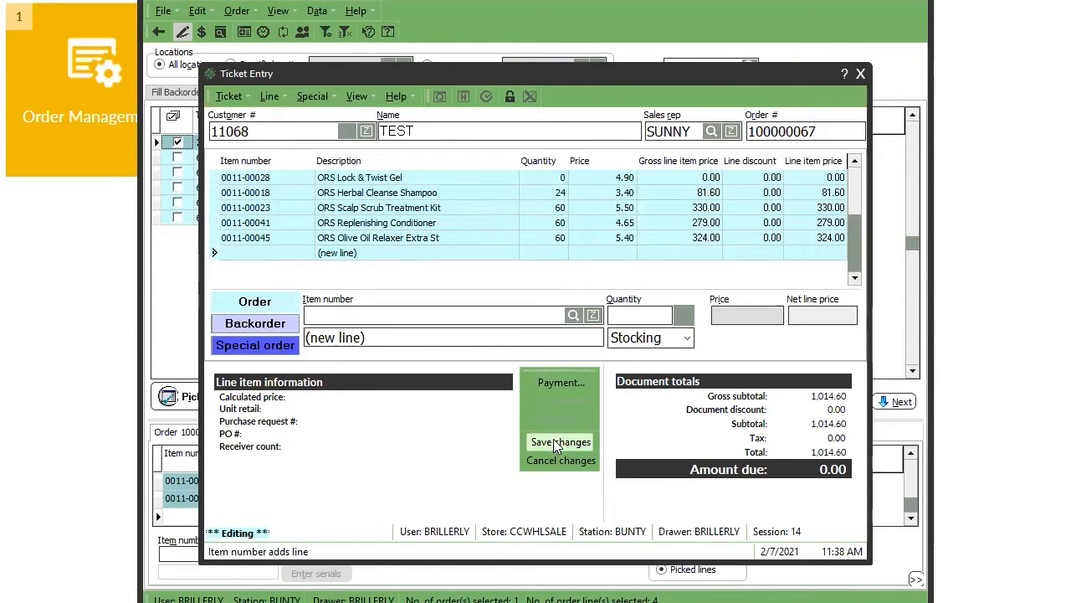
Save the order changes and return to the Pick tab.
left_click(553, 440)
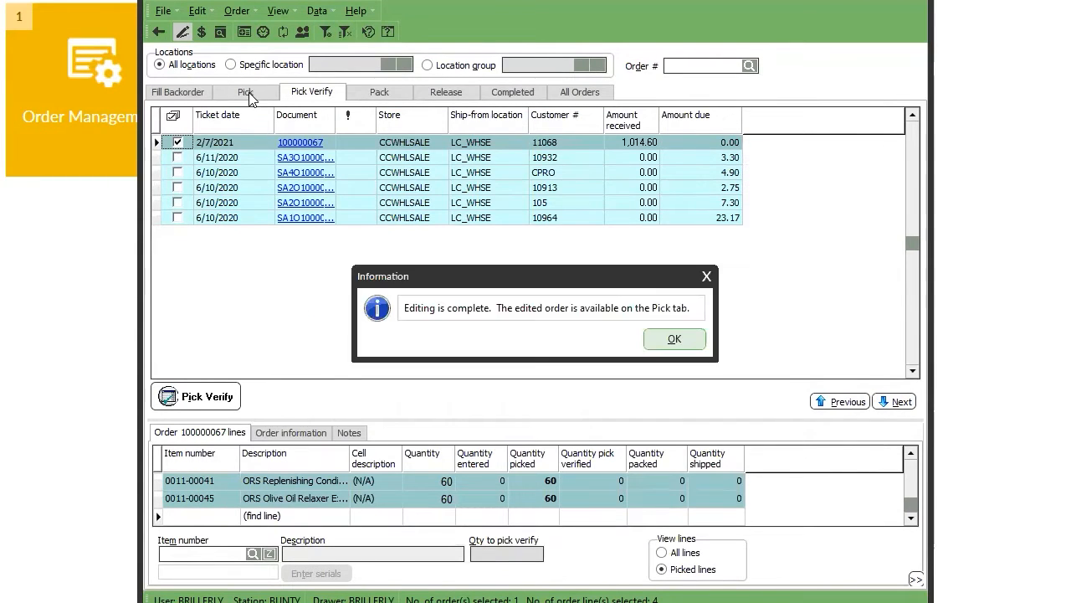
left_click(656, 336)
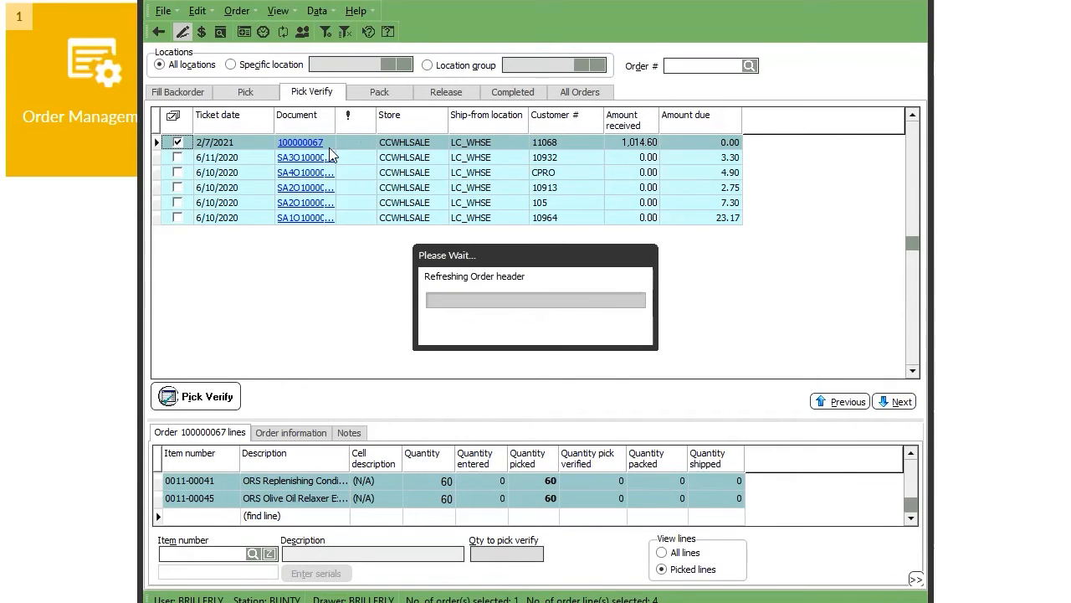
left_click(263, 97)
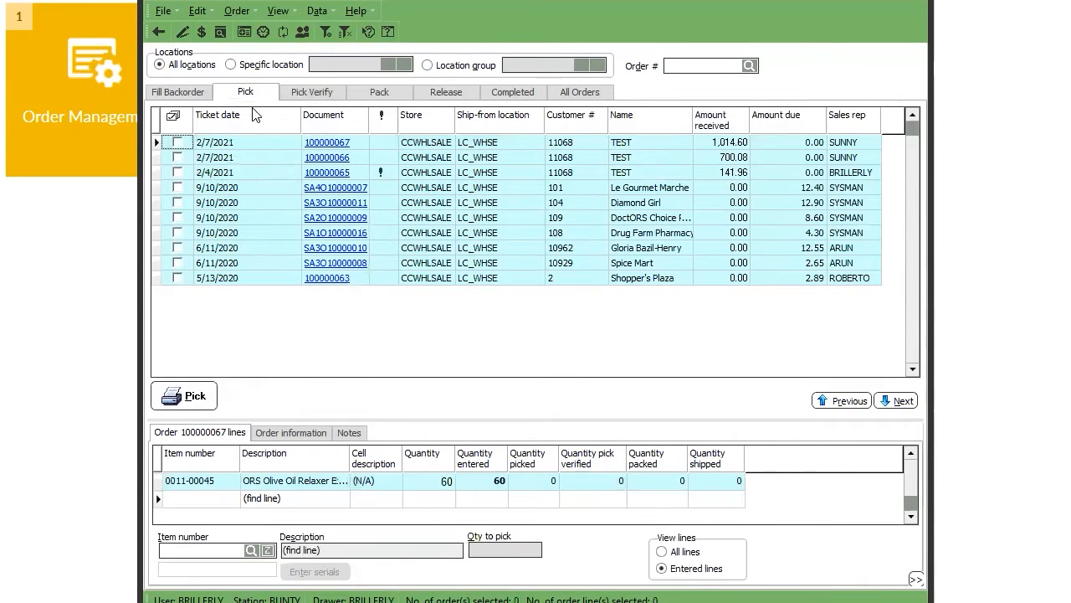
Print a picking ticket for order 100000067 without viewing the report.
left_click(177, 143)
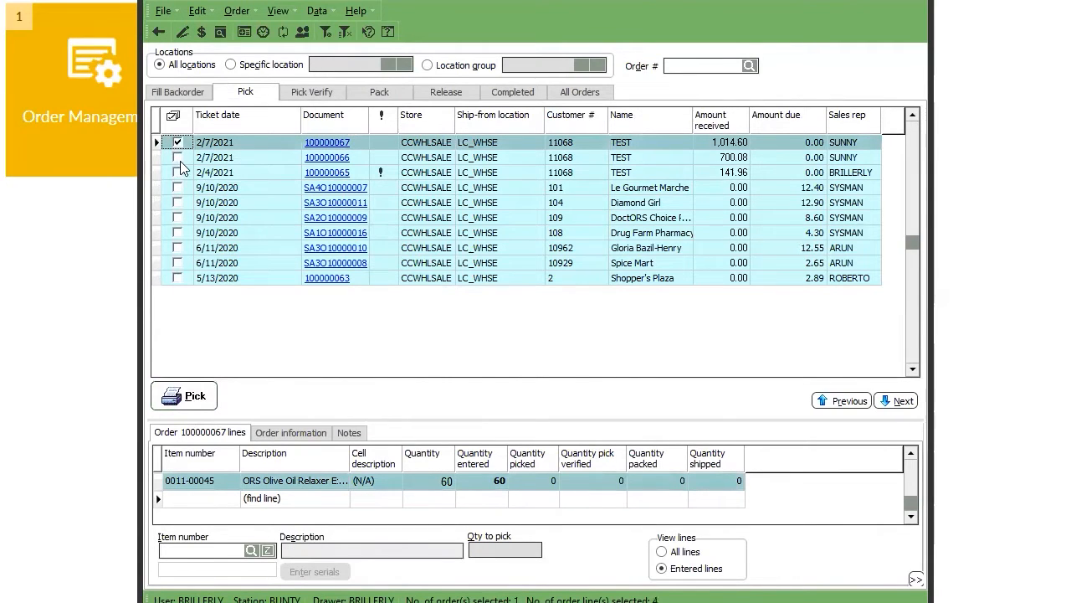
left_click(186, 396)
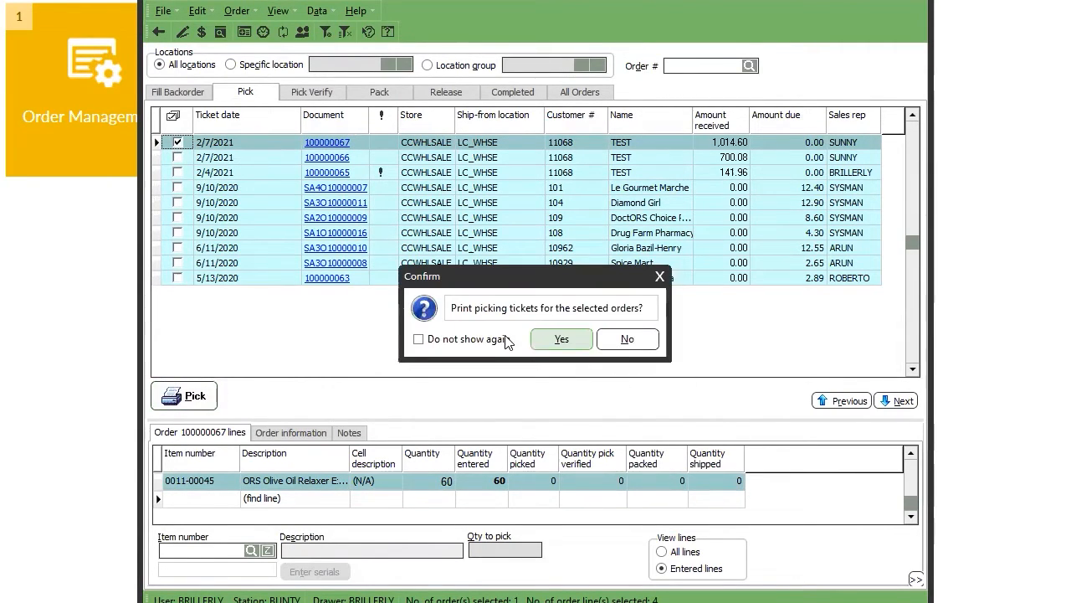
left_click(561, 338)
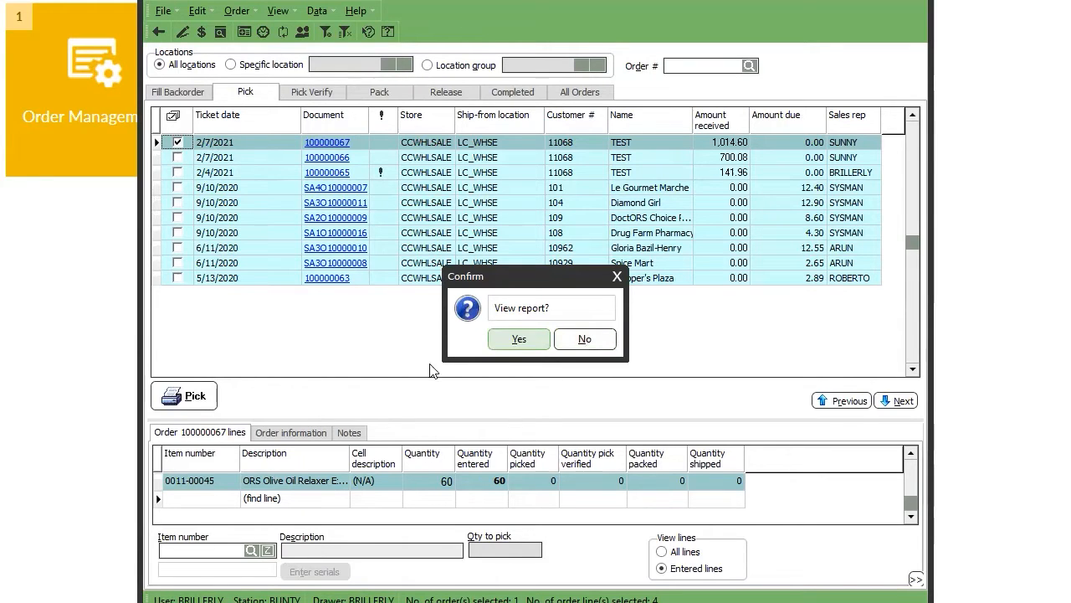
left_click(579, 345)
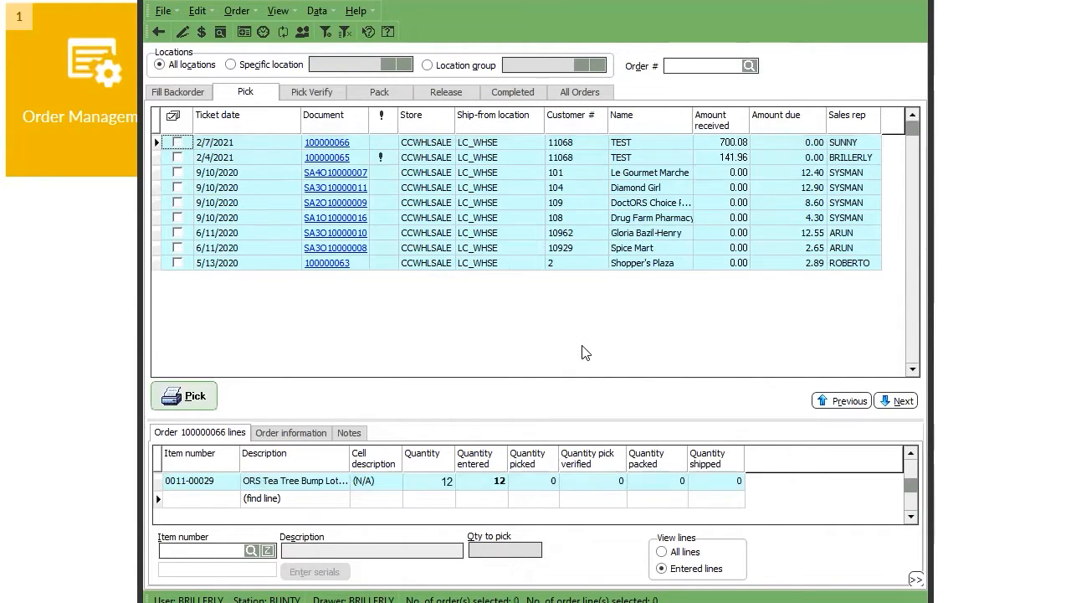
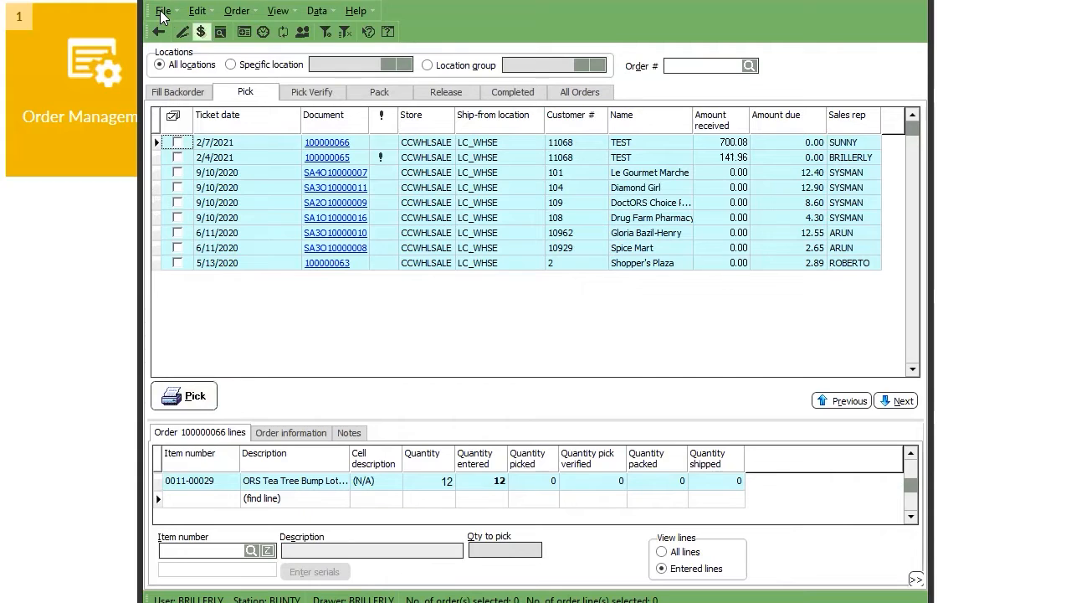
Close the order details and bring up the Pick Verify list of six orders.
left_click(333, 156)
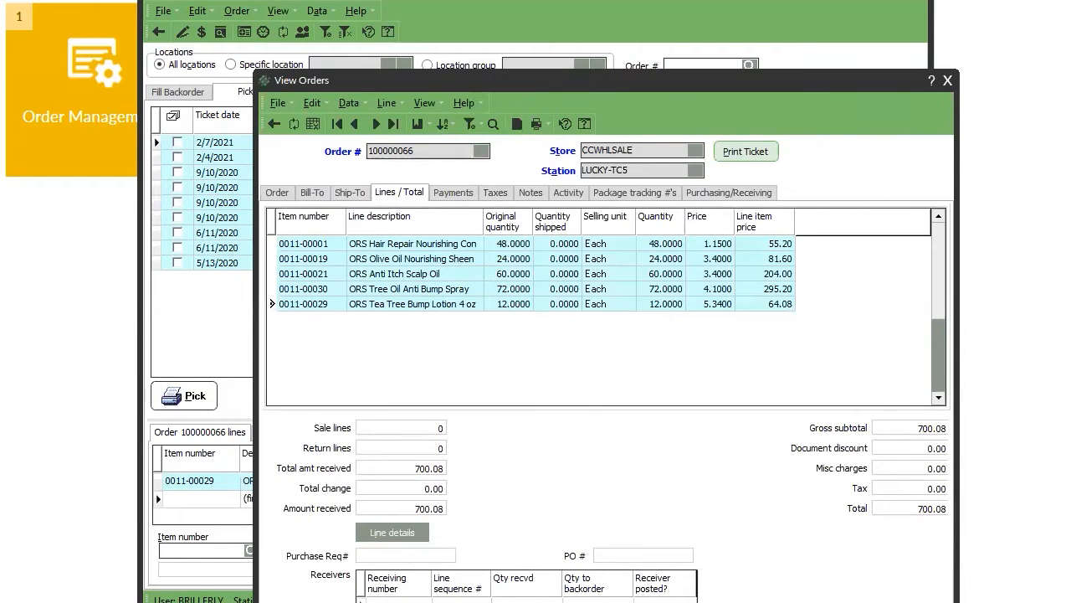
left_click(948, 82)
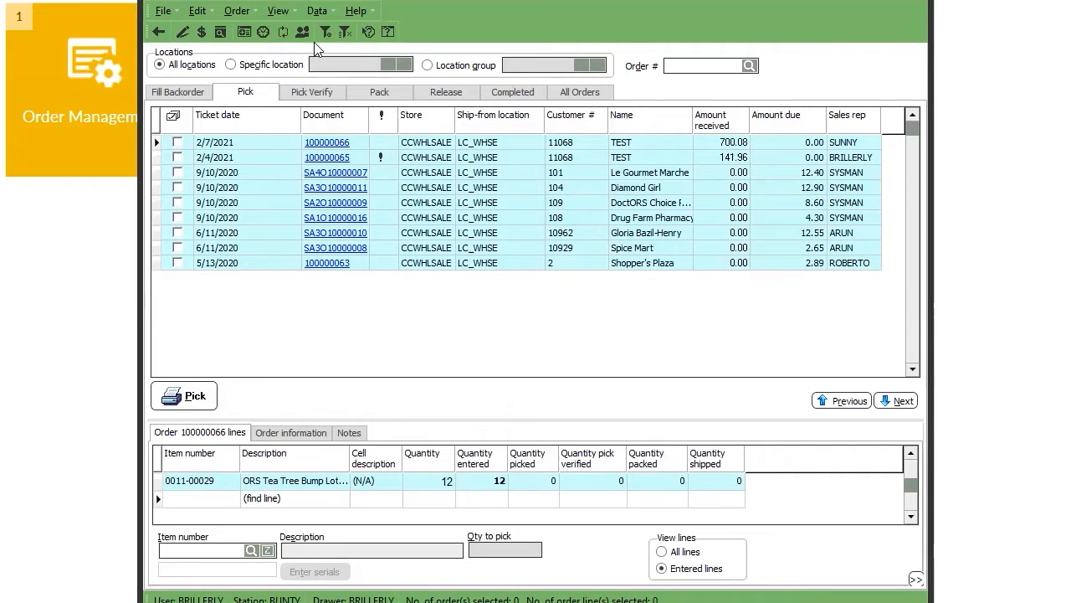
left_click(323, 92)
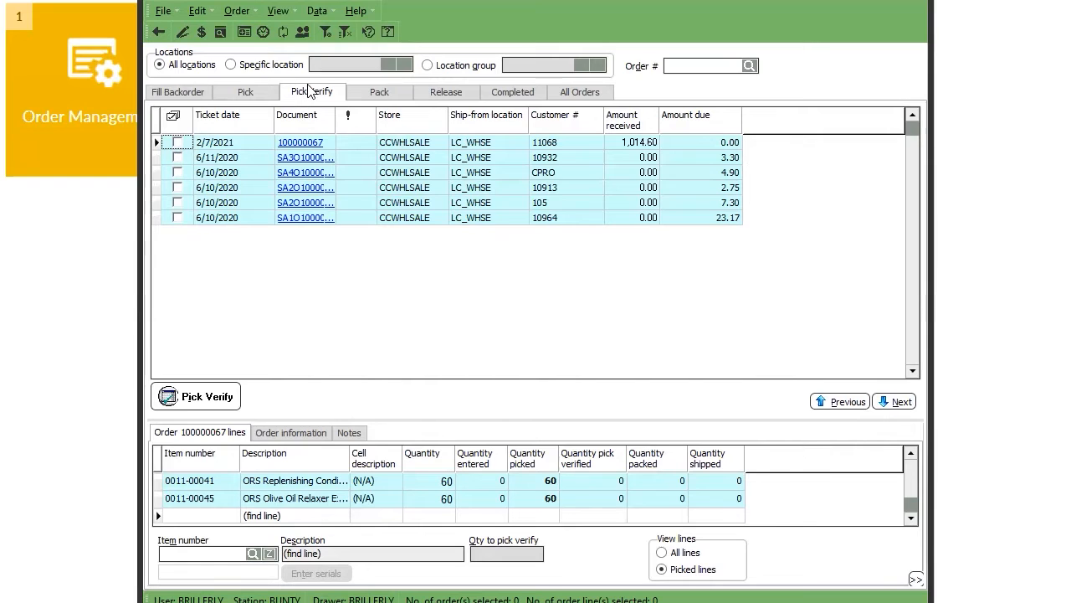
Tick the order and enter 48 as the verified quantity for item 0011-00045.
left_click(174, 141)
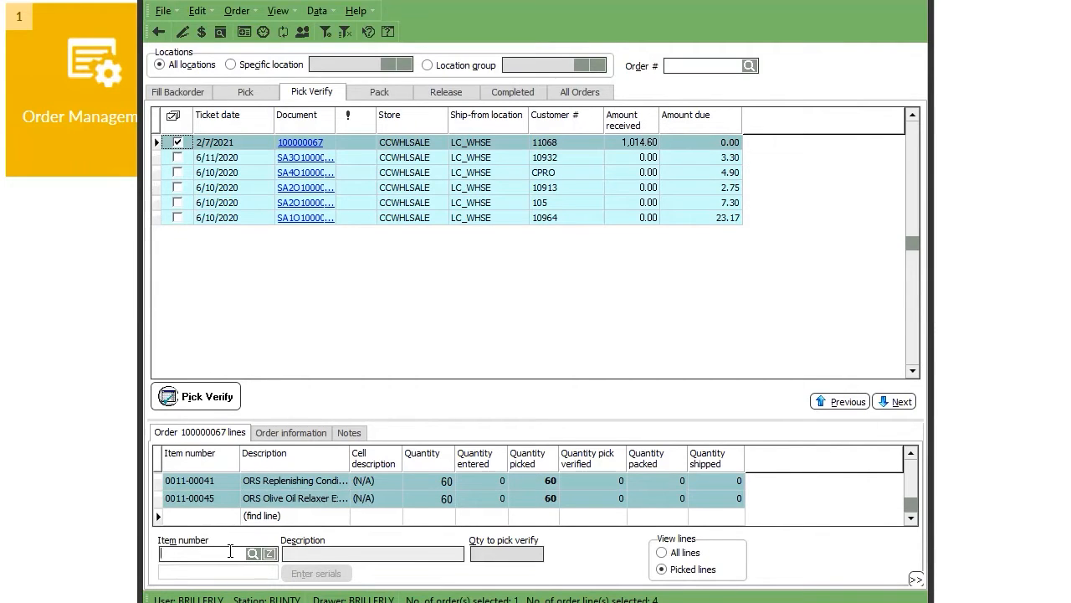
type("0011-00045")
key("Return")
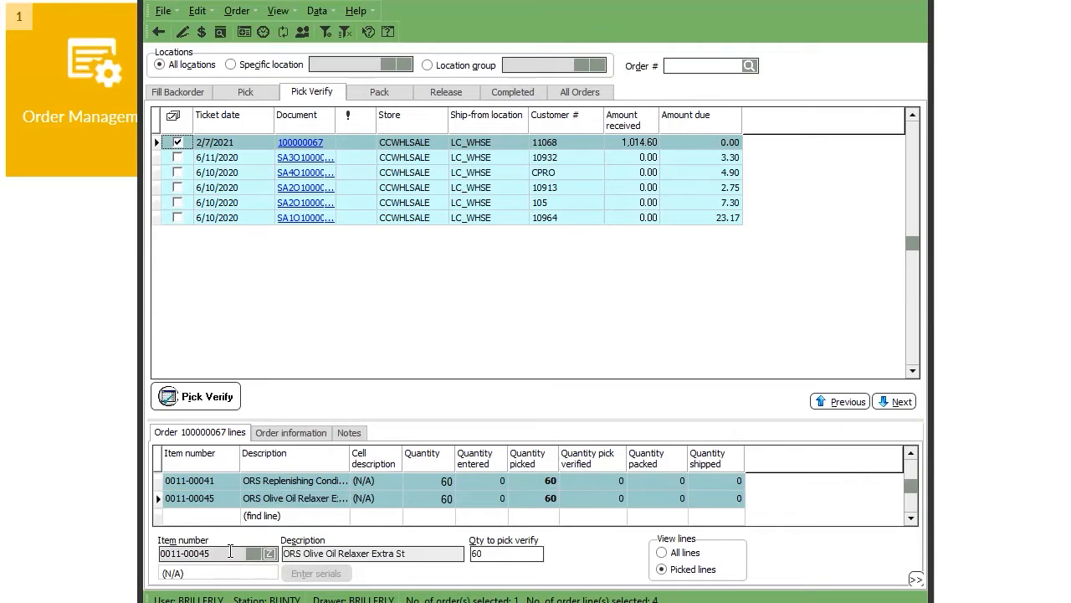
left_click_drag(485, 554, 380, 548)
type("48")
key("Return")
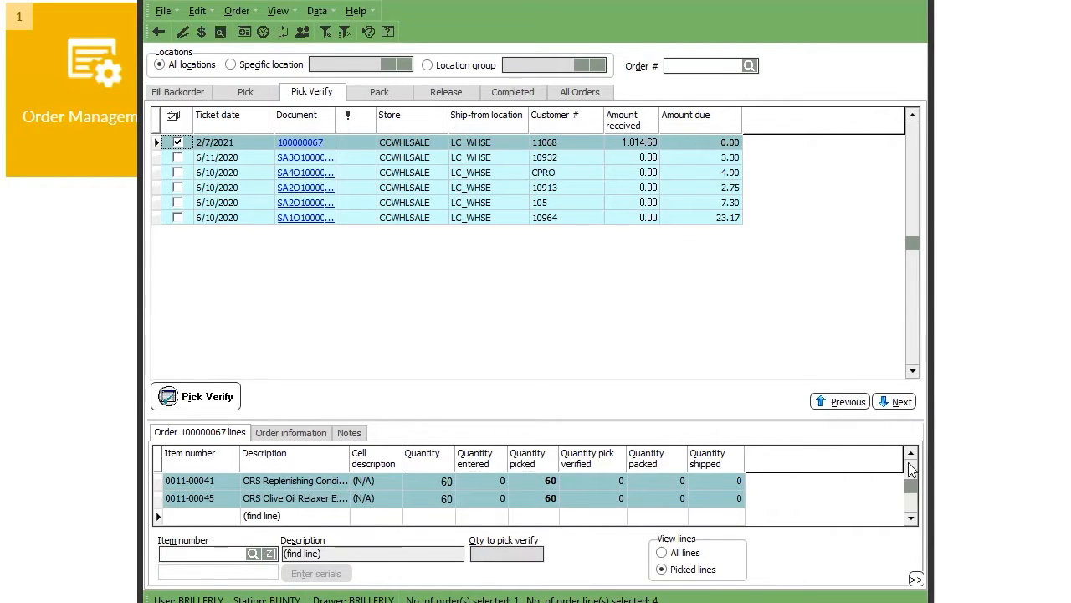
Enter 36 verified for item 0011-00041 and re-enter 48 on line 0011-00023.
left_click(910, 466)
left_click(202, 497)
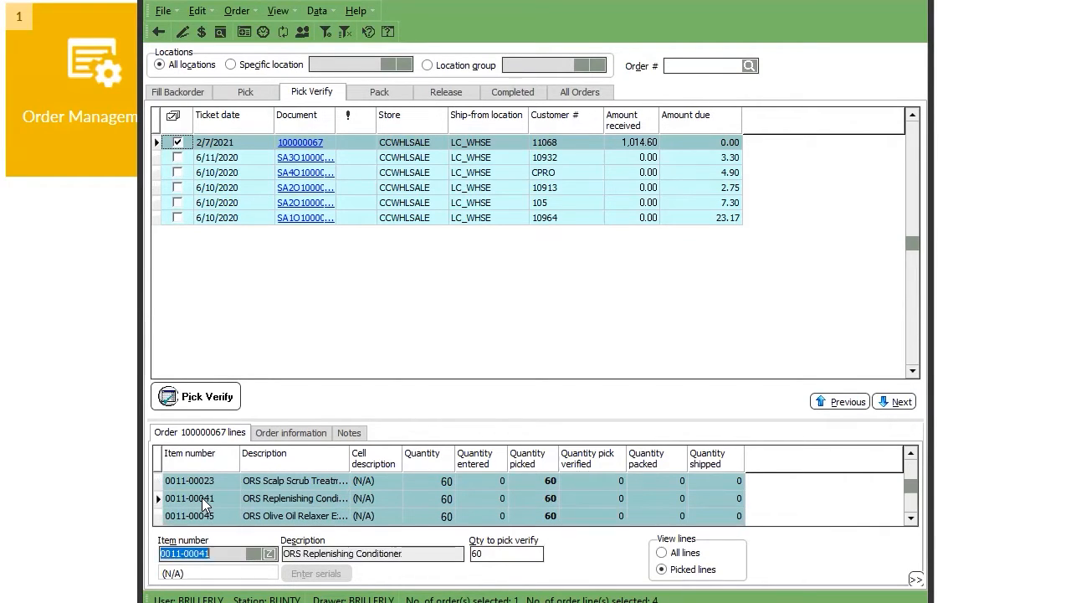
left_click_drag(517, 555, 414, 555)
type("36")
key("Return")
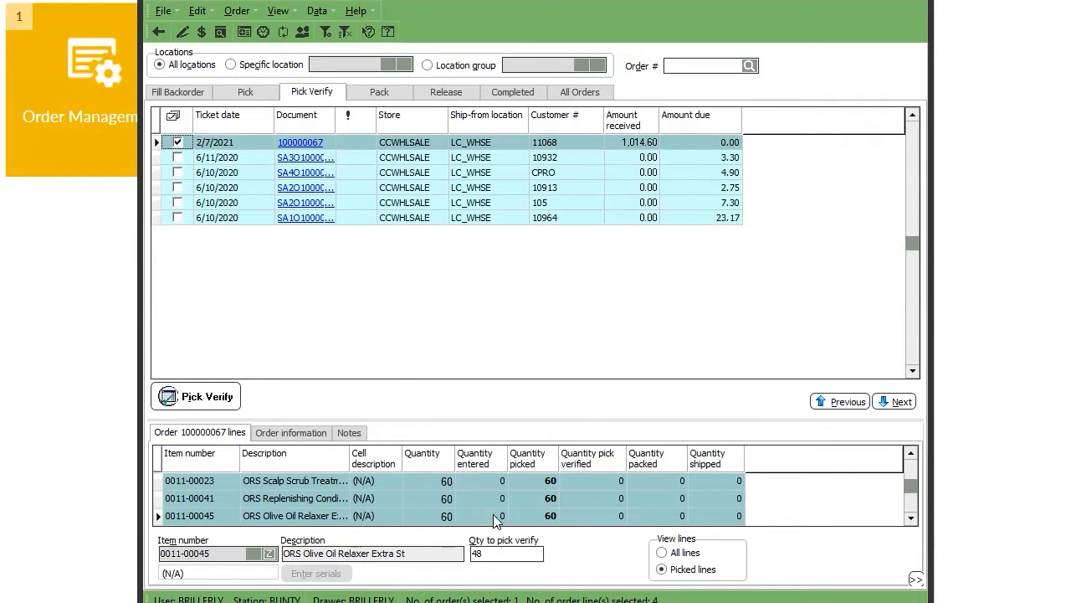
left_click(555, 479)
left_click_drag(489, 552, 365, 552)
type("48")
key("Return")
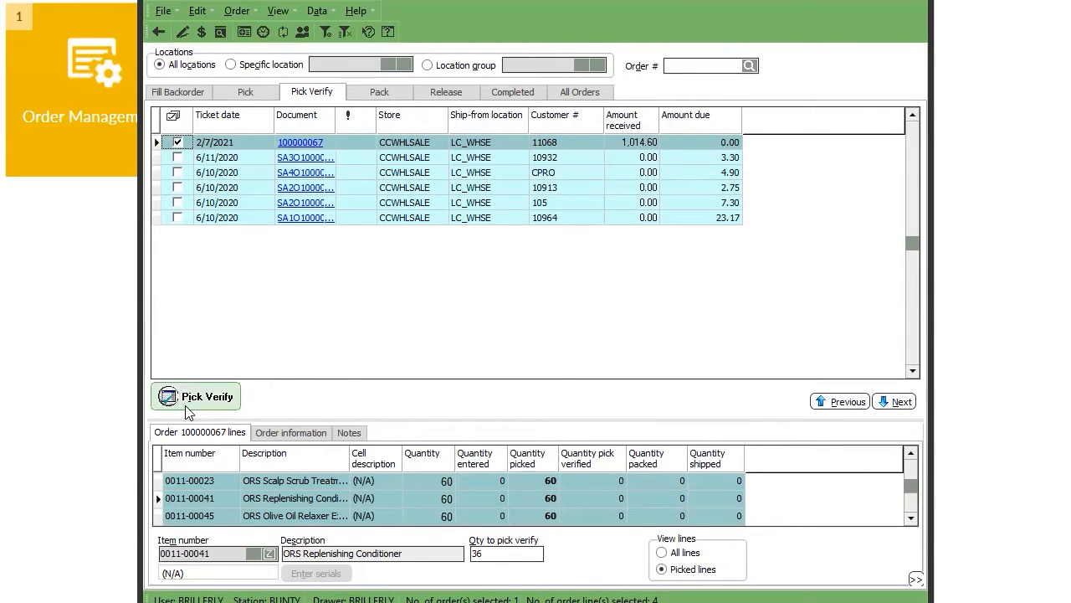
Pick-verify the ticked order, confirming it and skipping the verification report.
left_click(189, 409)
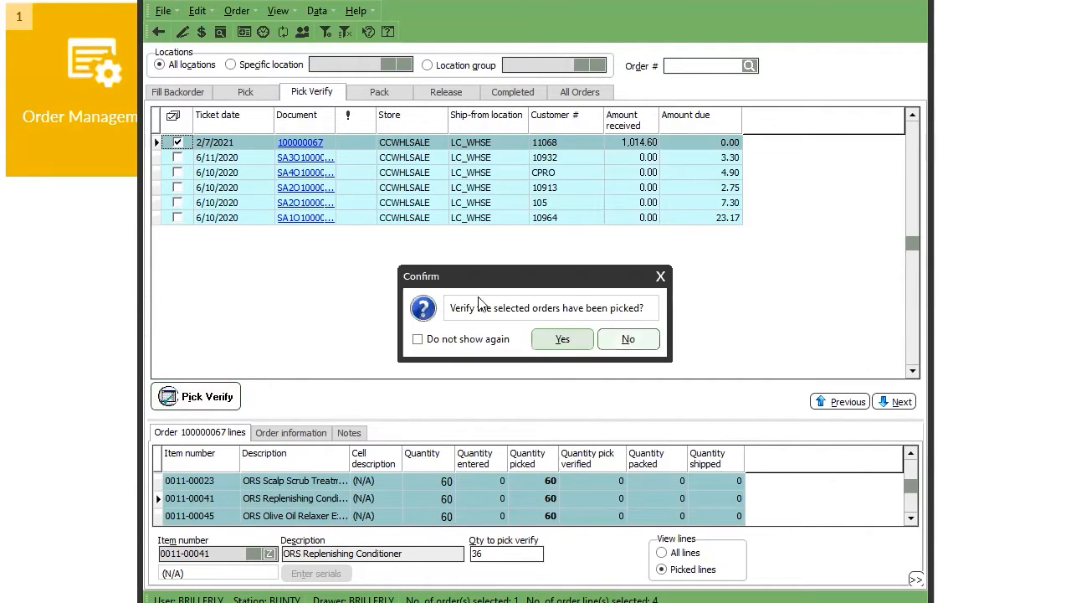
left_click(563, 343)
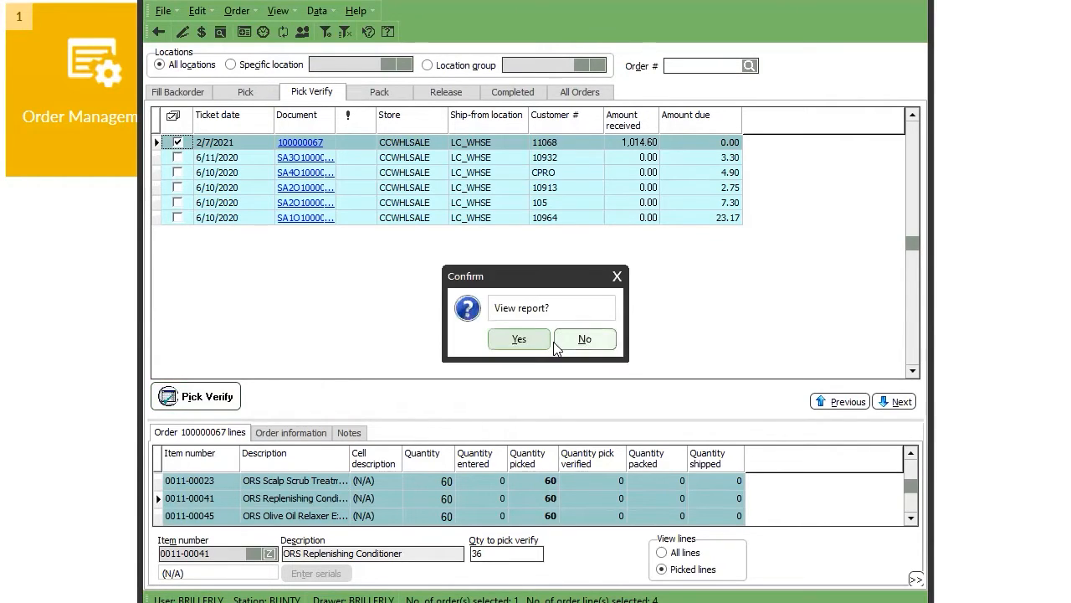
left_click(590, 339)
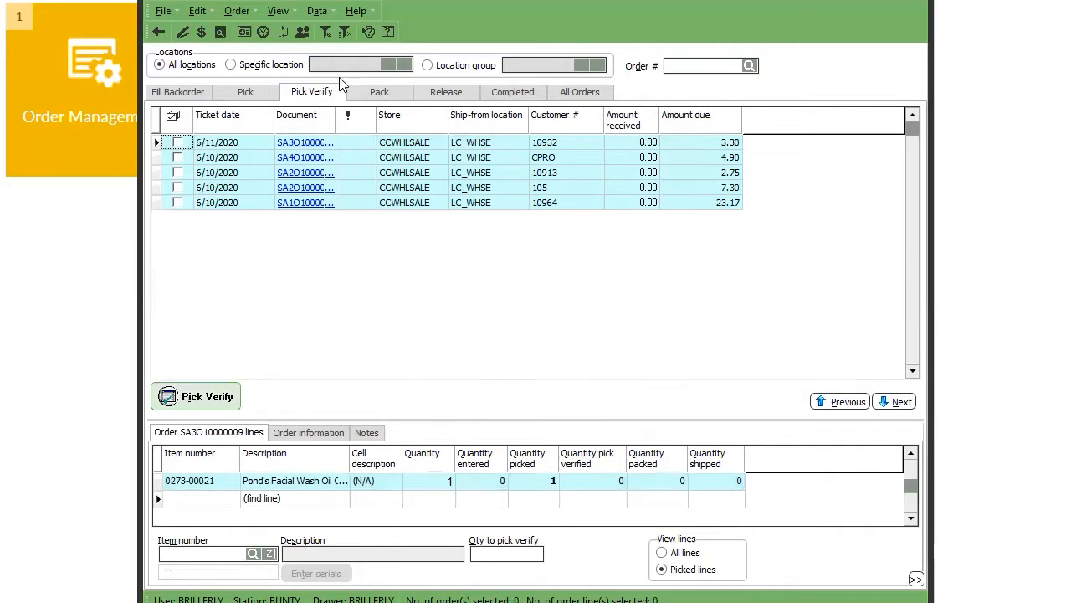
Show the Pack list, widen the window, review the order lines and tick the order for packing.
left_click(379, 92)
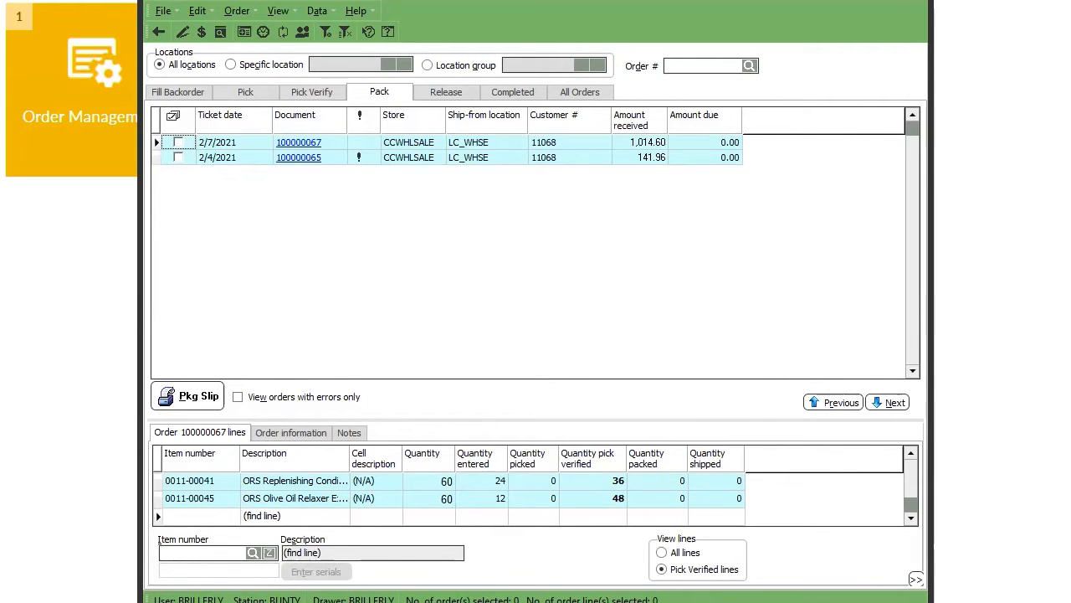
left_click_drag(931, 602, 1040, 602)
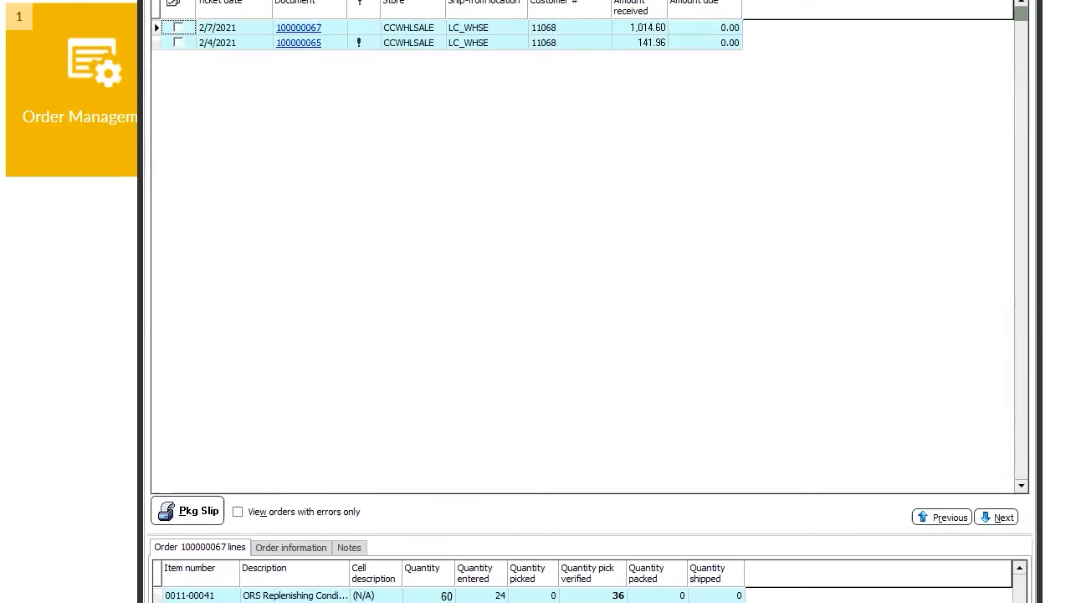
scroll(519, 596, "up", 3)
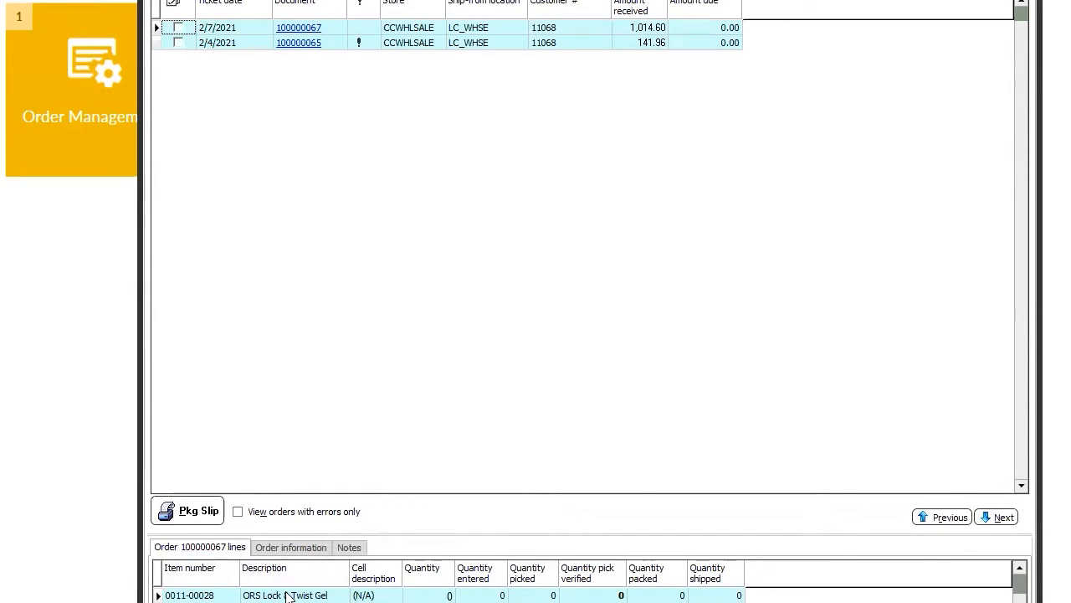
scroll(291, 597, "down", 2)
scroll(452, 595, "down", 2)
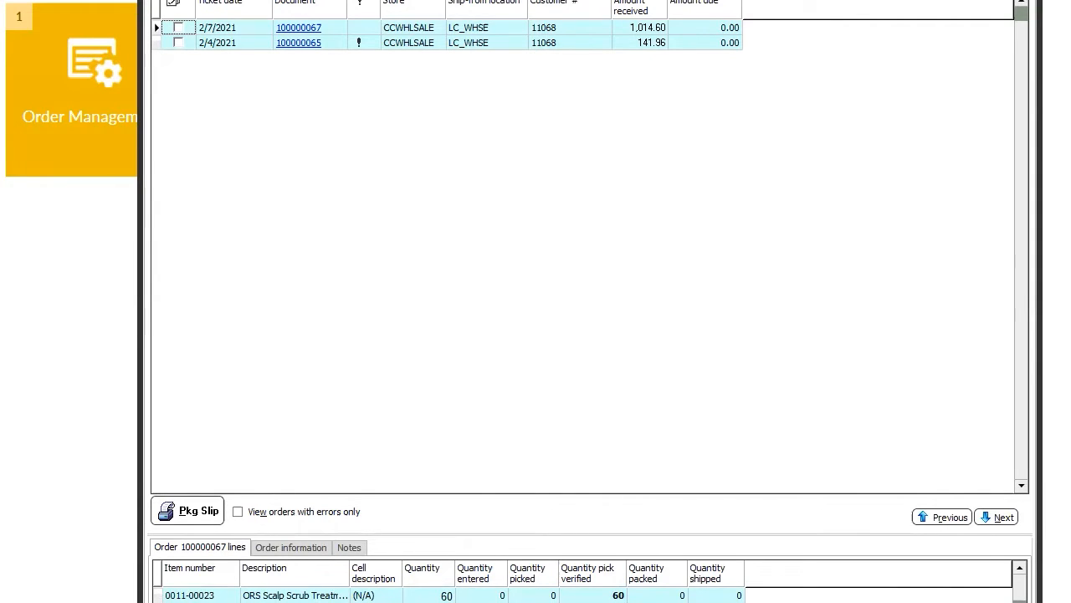
scroll(585, 595, "down", 1)
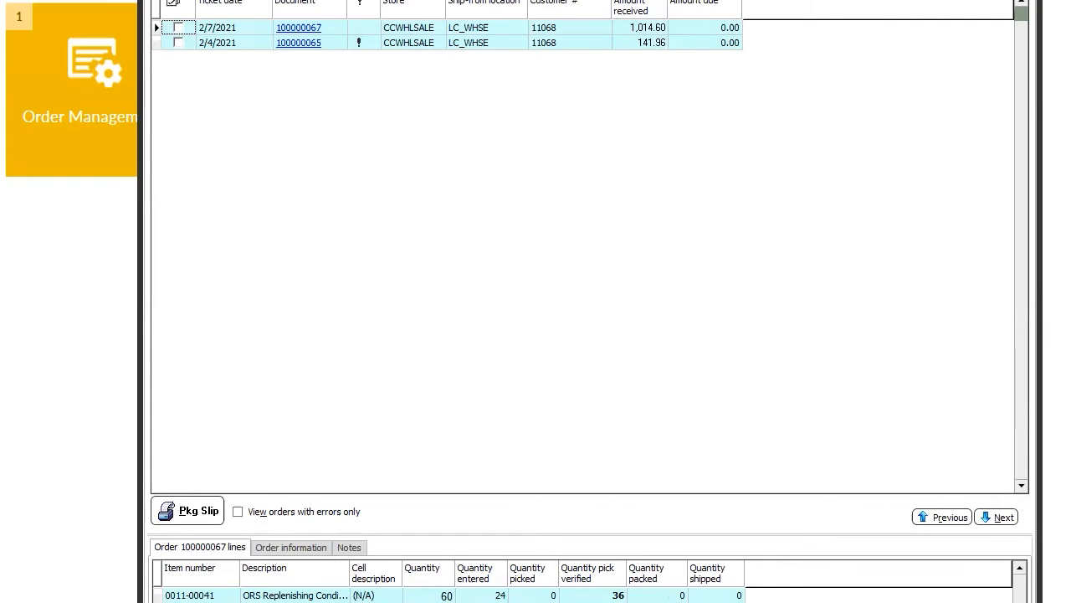
left_click(179, 27)
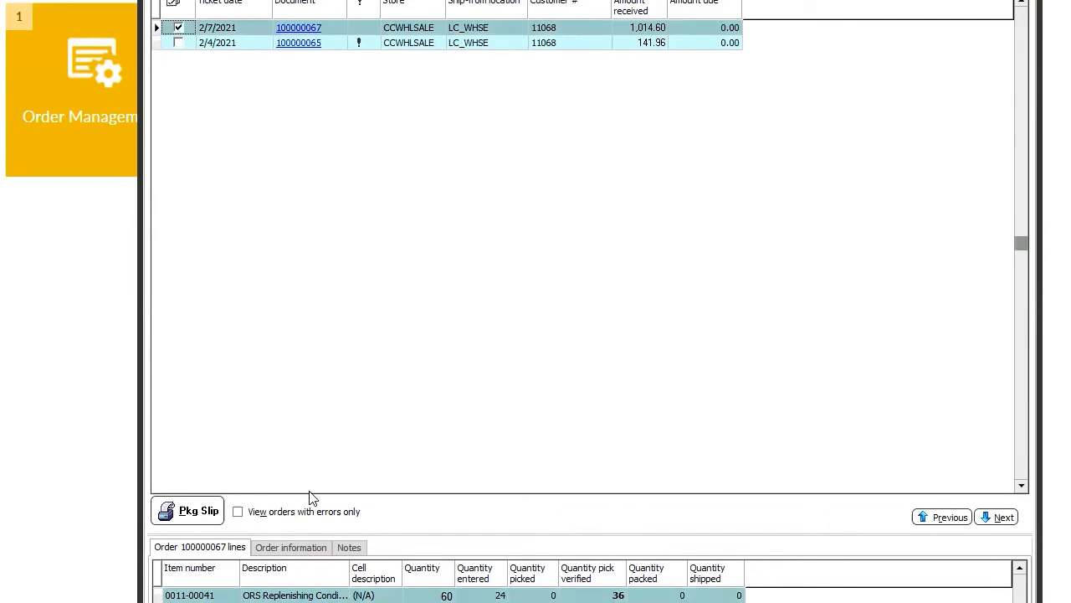
Print the order's packing slip, review the enlarged preview, then skip the packing report.
left_click(215, 510)
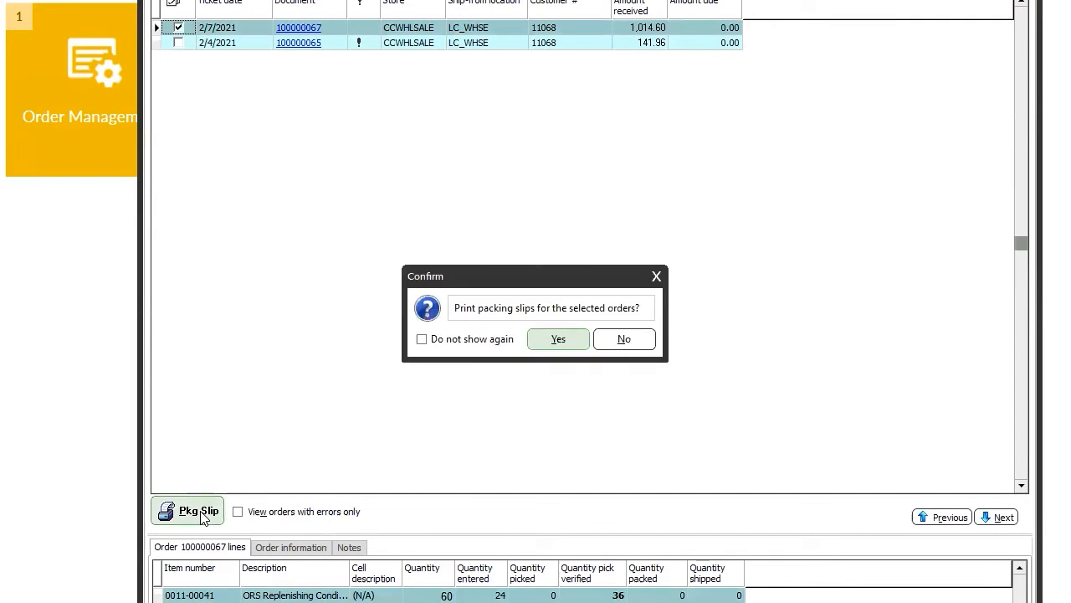
left_click(569, 342)
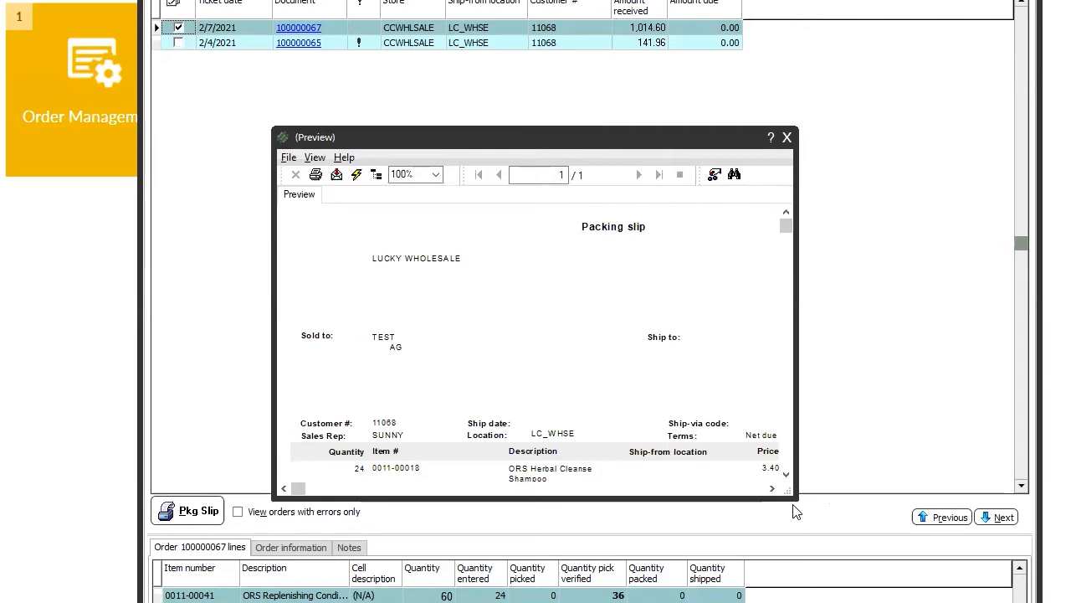
left_click_drag(790, 494, 1070, 602)
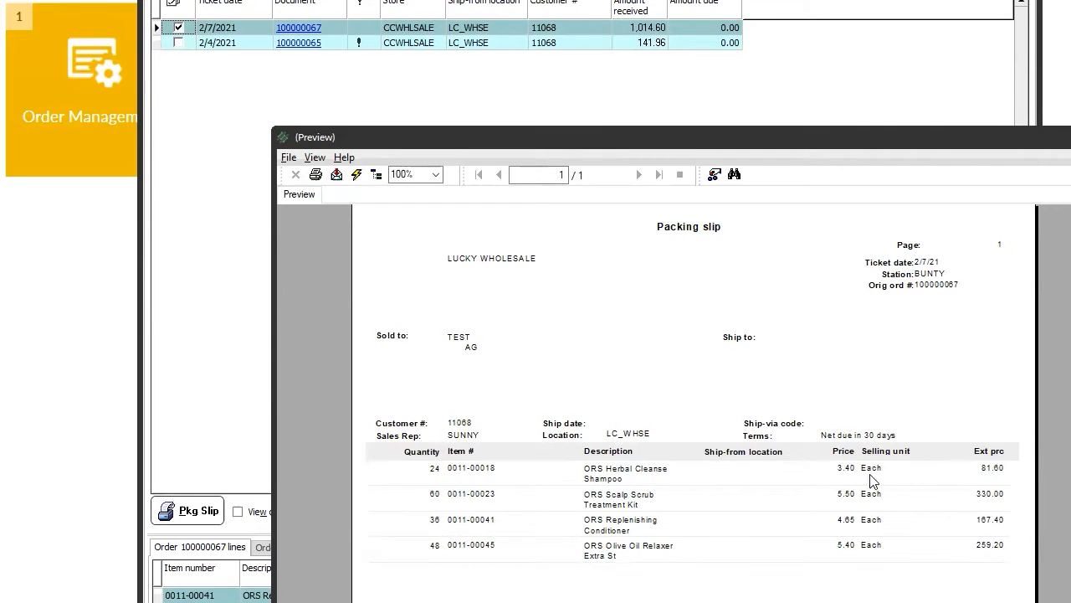
scroll(995, 575, "down", 5)
scroll(787, 523, "down", 6)
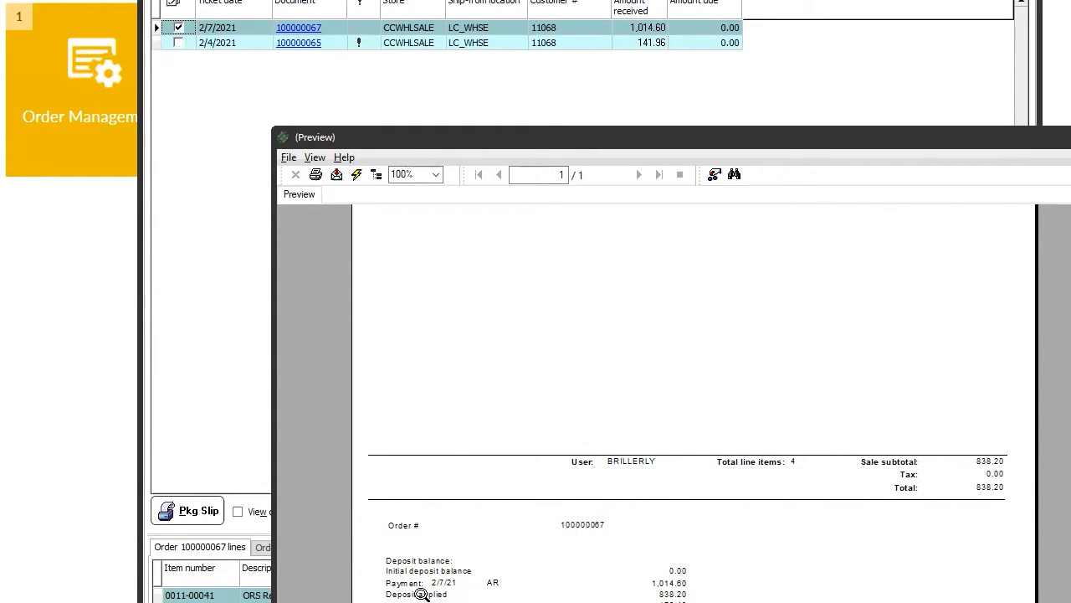
scroll(748, 376, "up", 5)
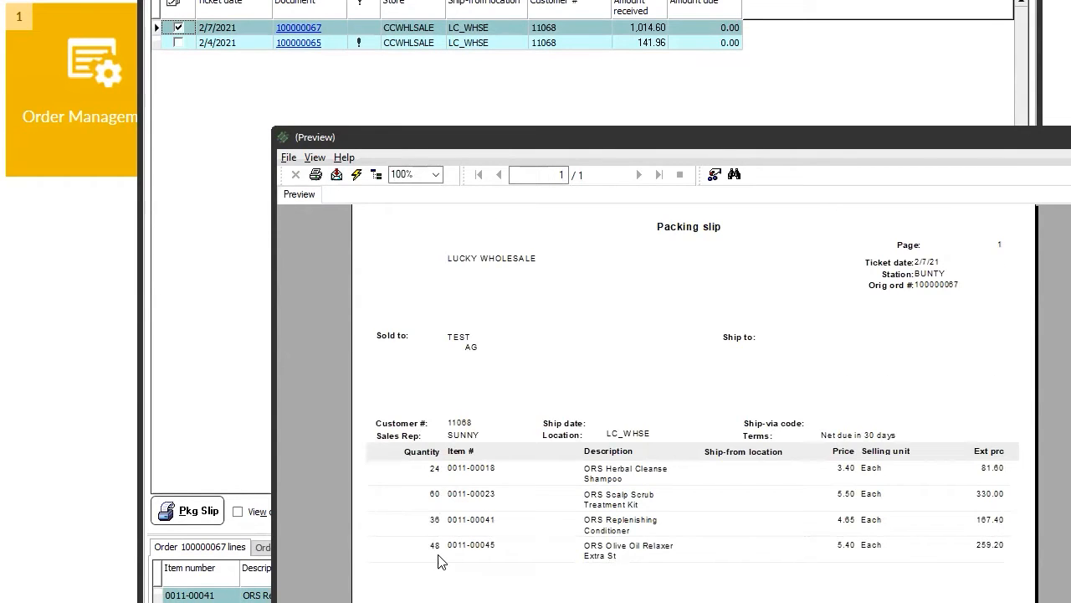
scroll(441, 561, "down", 5)
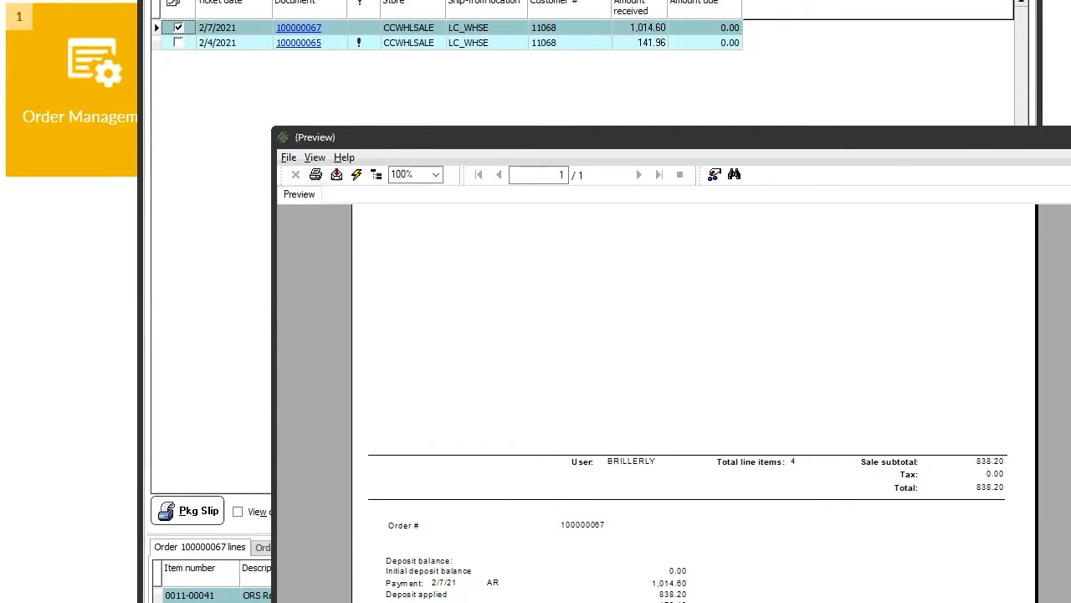
key("Escape")
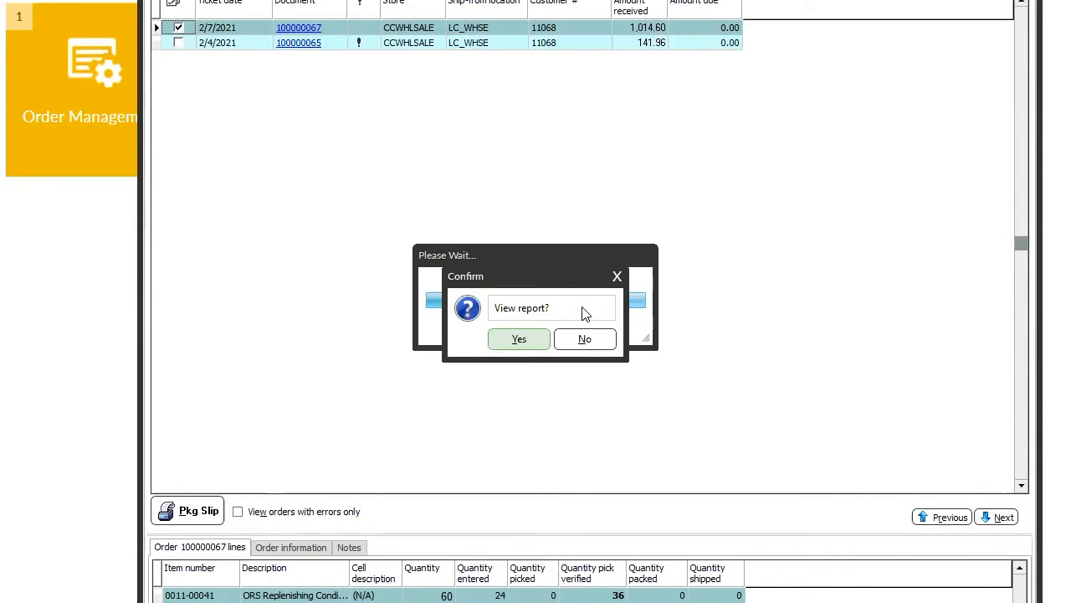
left_click(584, 339)
Tick the order for release and complete its deposit by paying the balance, without saving the extra payment line.
left_click(577, 340)
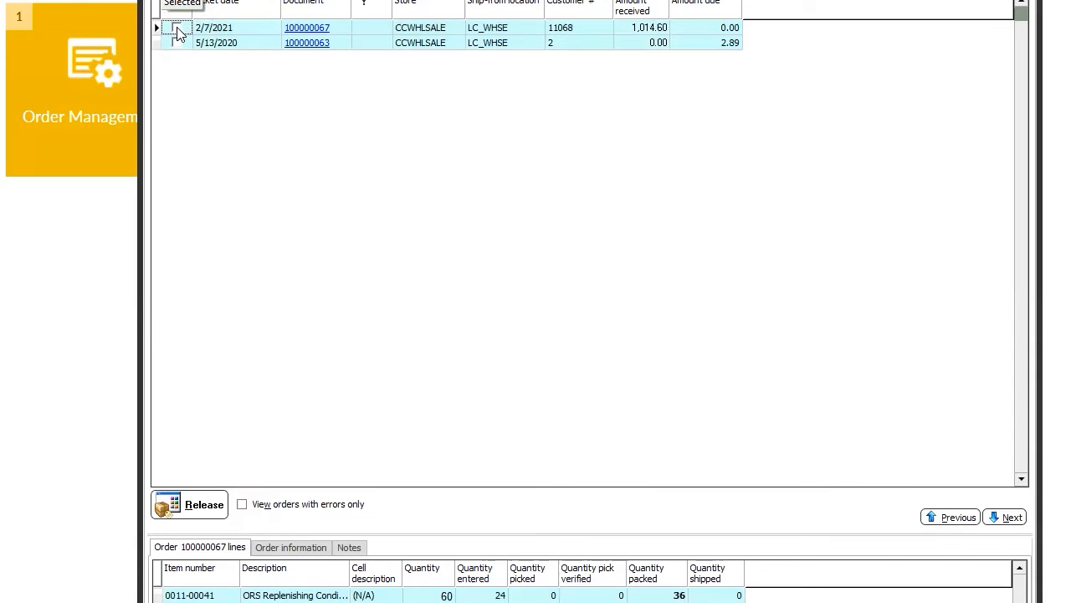
left_click(177, 27)
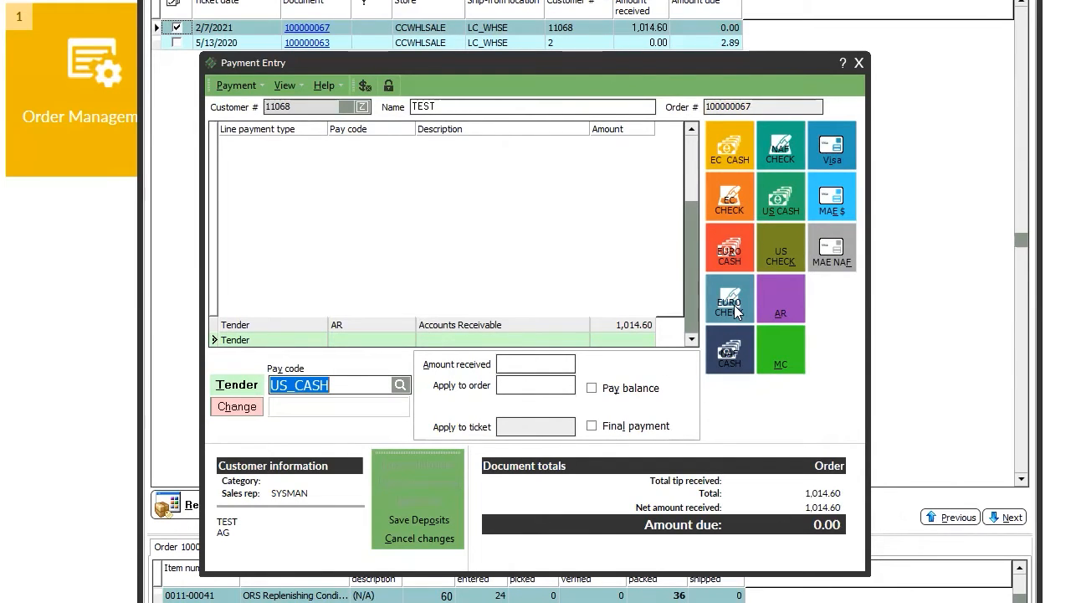
left_click(607, 392)
left_click(544, 386)
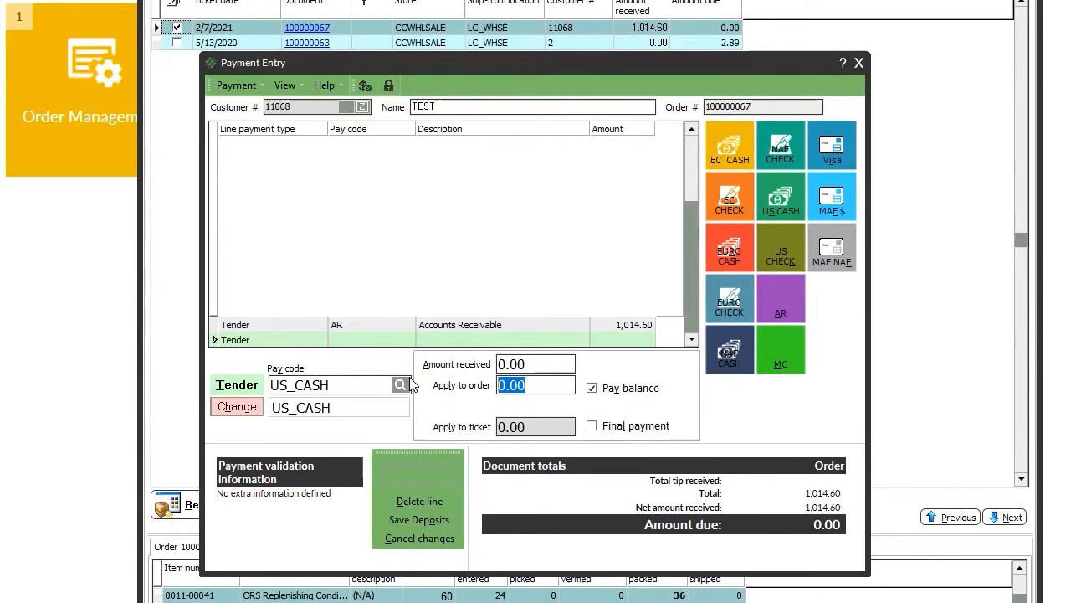
left_click(859, 63)
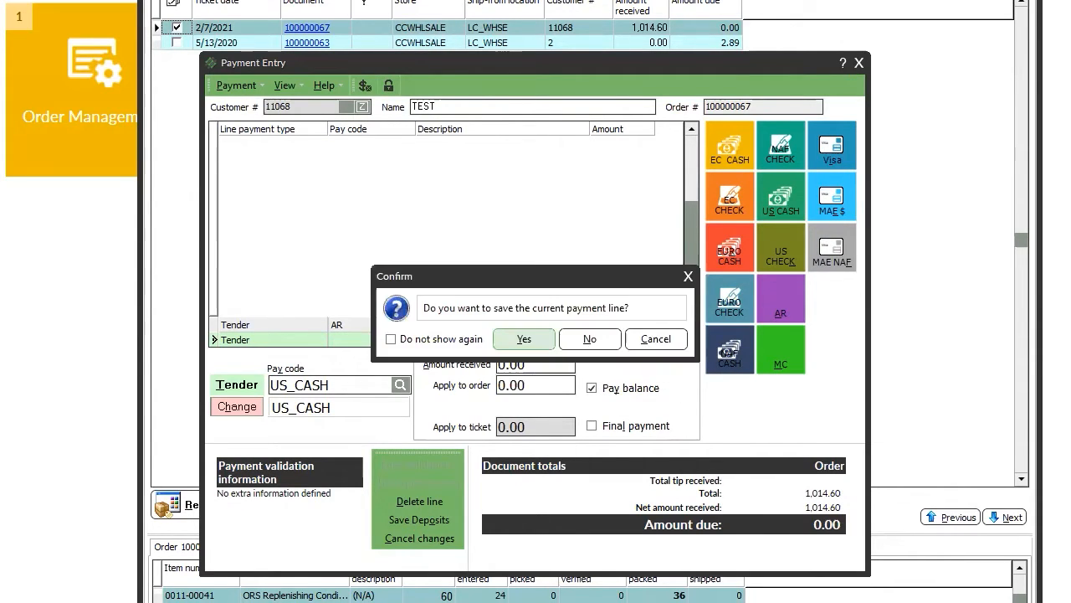
left_click(593, 342)
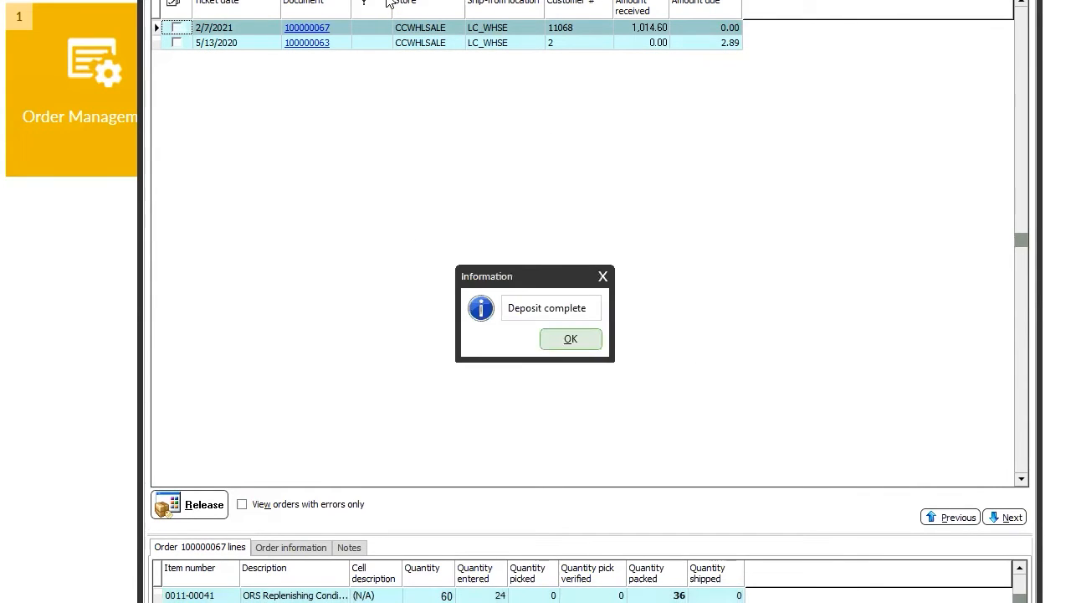
left_click(585, 336)
Review the order's details showing 1,014.60 received and 0.00 due, then close them.
left_click(314, 28)
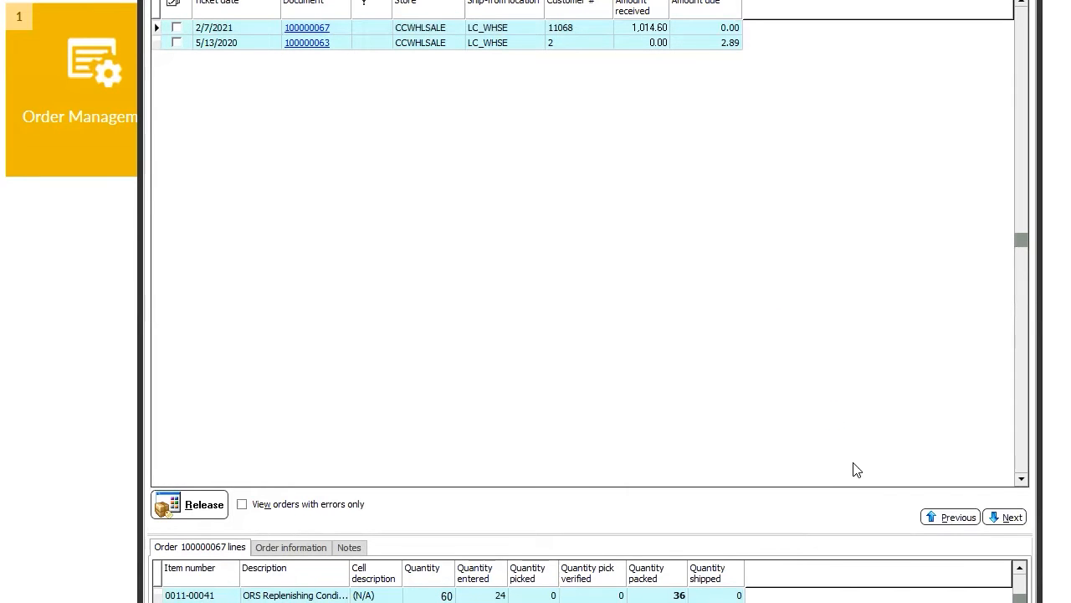
left_click_drag(941, 338, 937, 219)
left_click(947, 80)
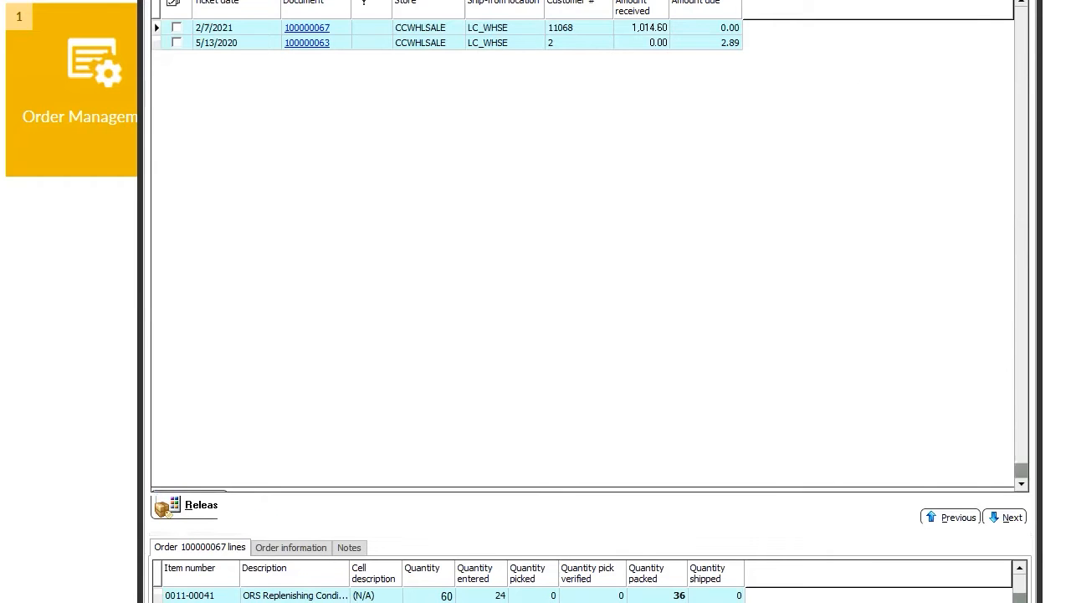
In the Pick list, review the order's lines, then tick its row for payment entry.
left_click(496, 1)
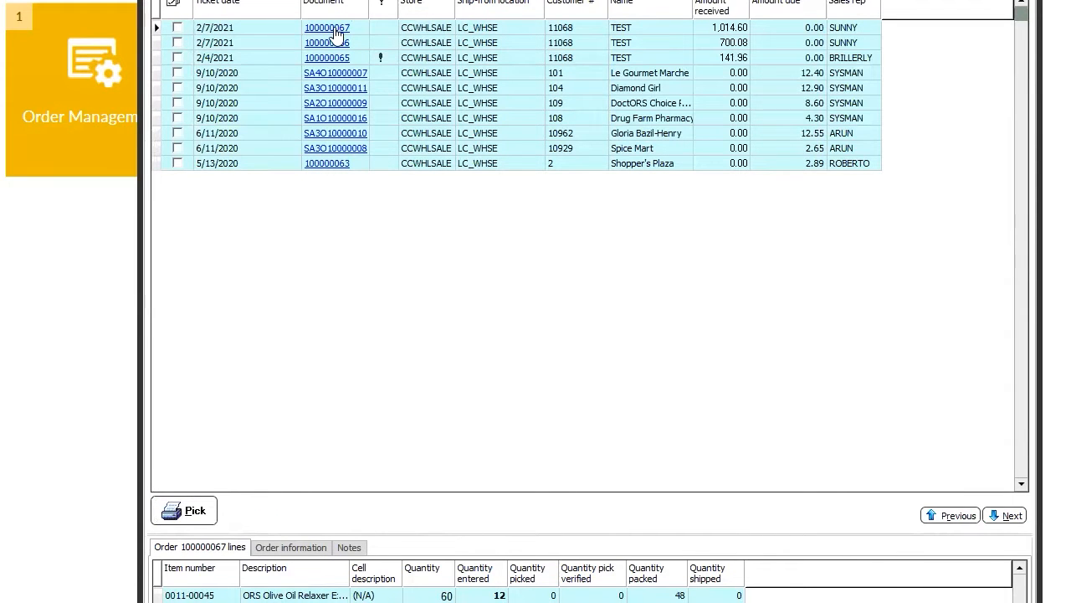
double_click(385, 24)
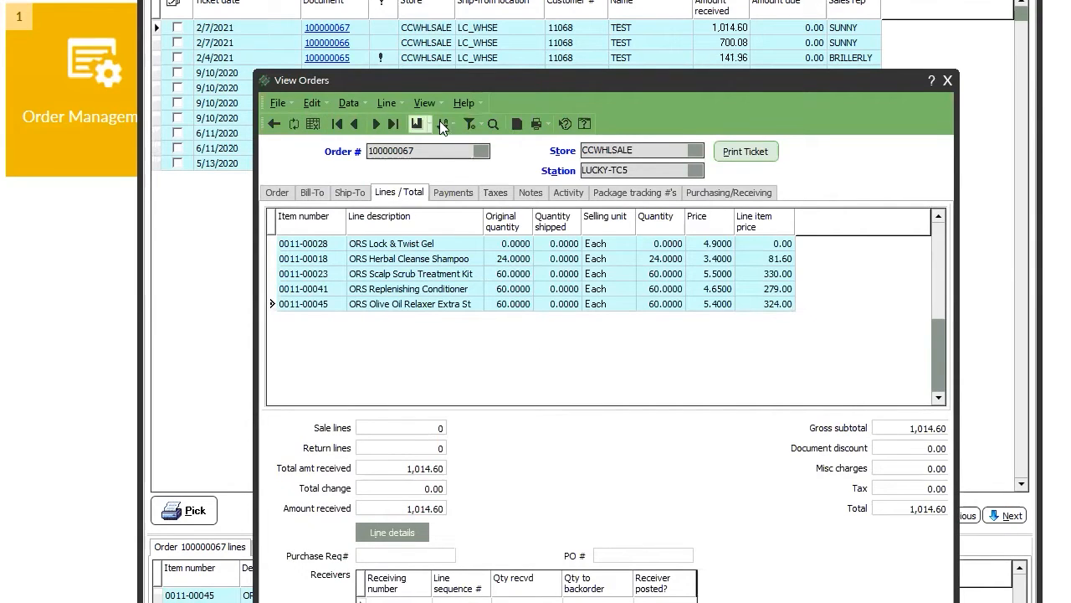
left_click(949, 80)
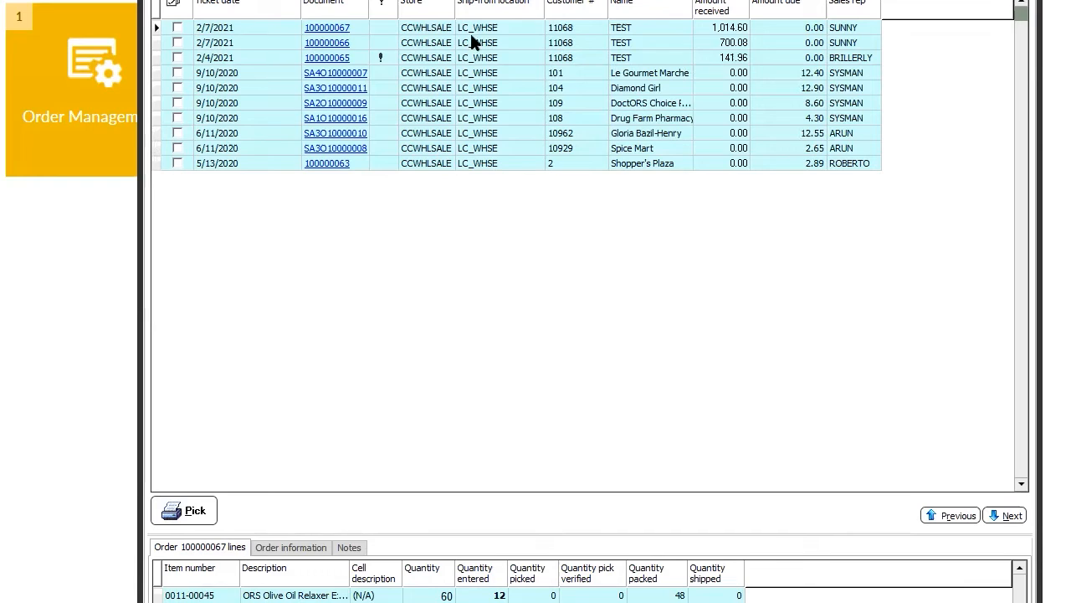
left_click(177, 29)
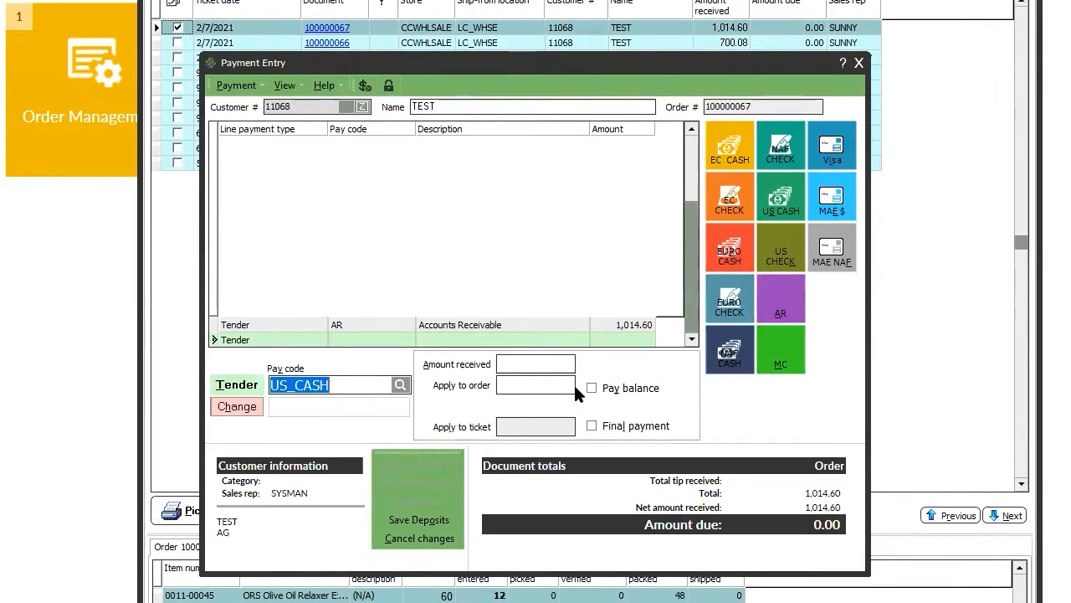
Try applying -1014.60 to the order with US_CASH, dismissing the invalid-number and negative-value errors.
left_click(515, 384)
type("-1014.0")
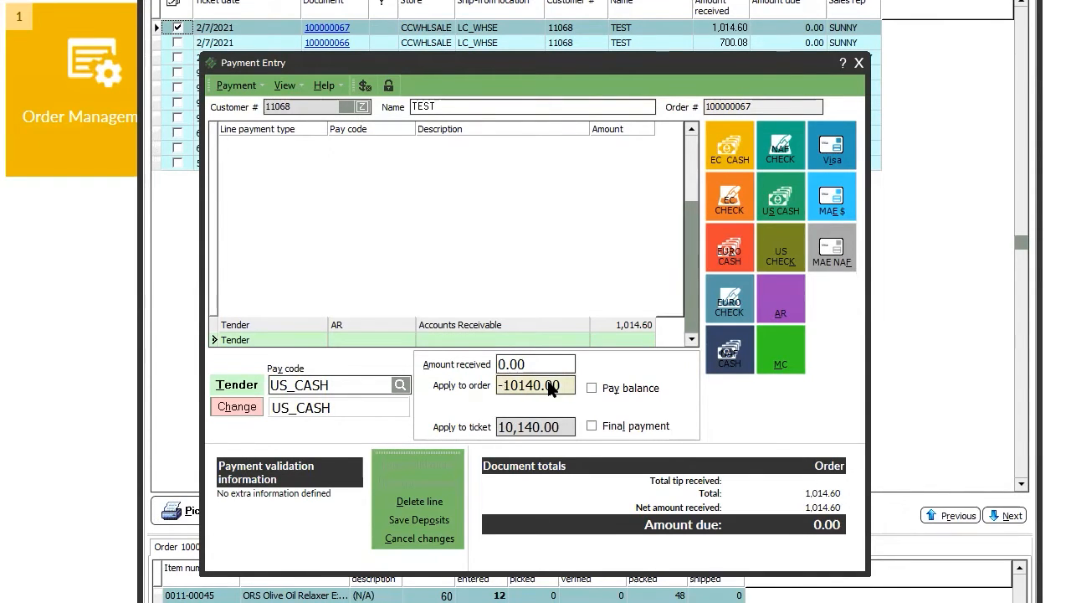
type(".")
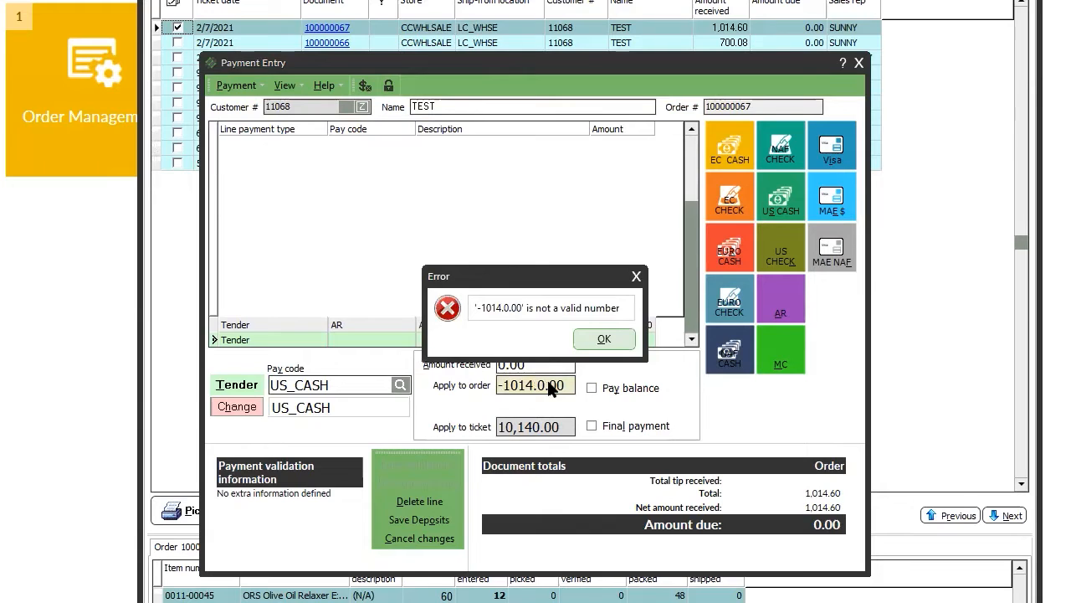
key("Return")
key("BackSpace")
type("-1014.60")
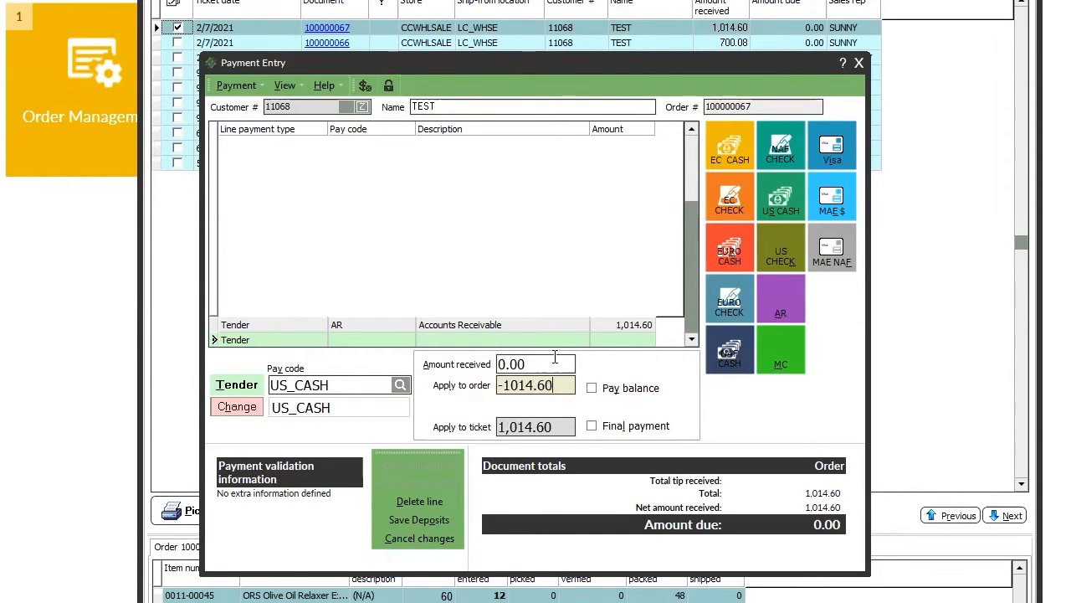
left_click(621, 390)
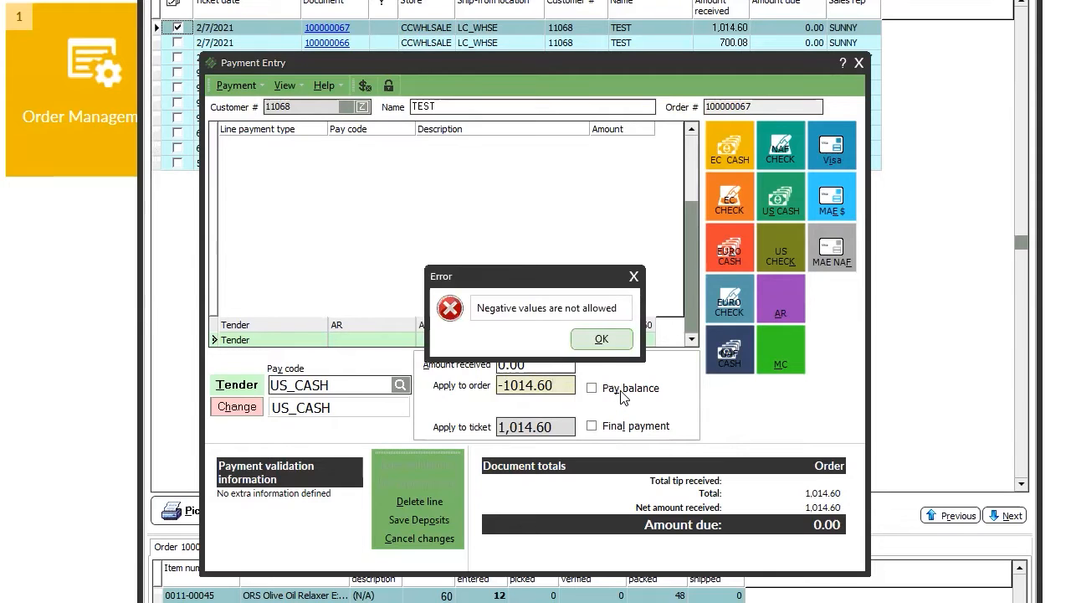
left_click(602, 339)
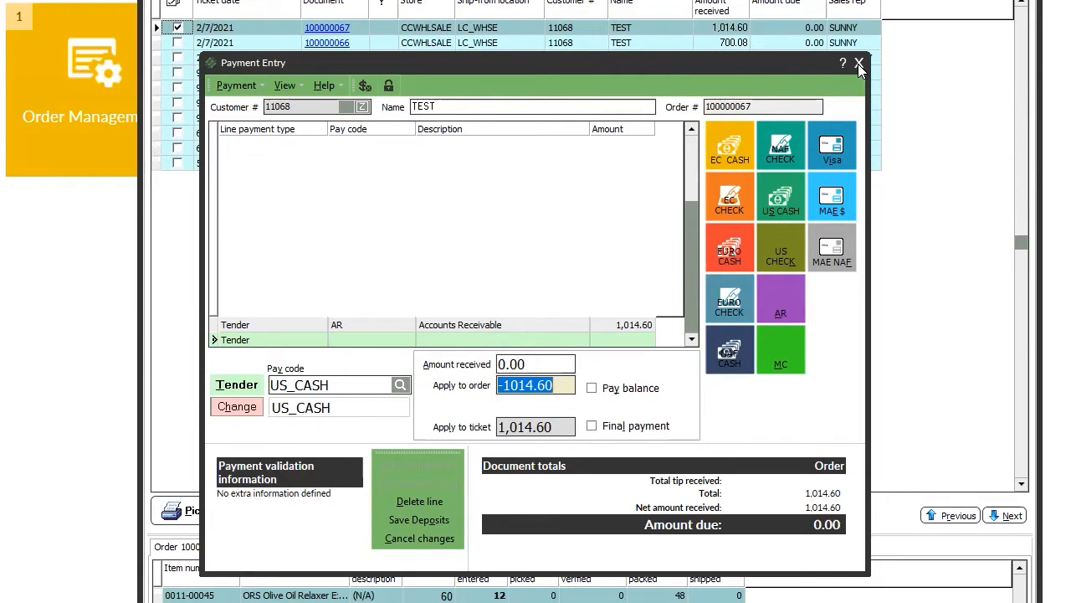
Attempt the refund as change, accept its rejection, and close Payment Entry after the deposit message.
left_click(237, 407)
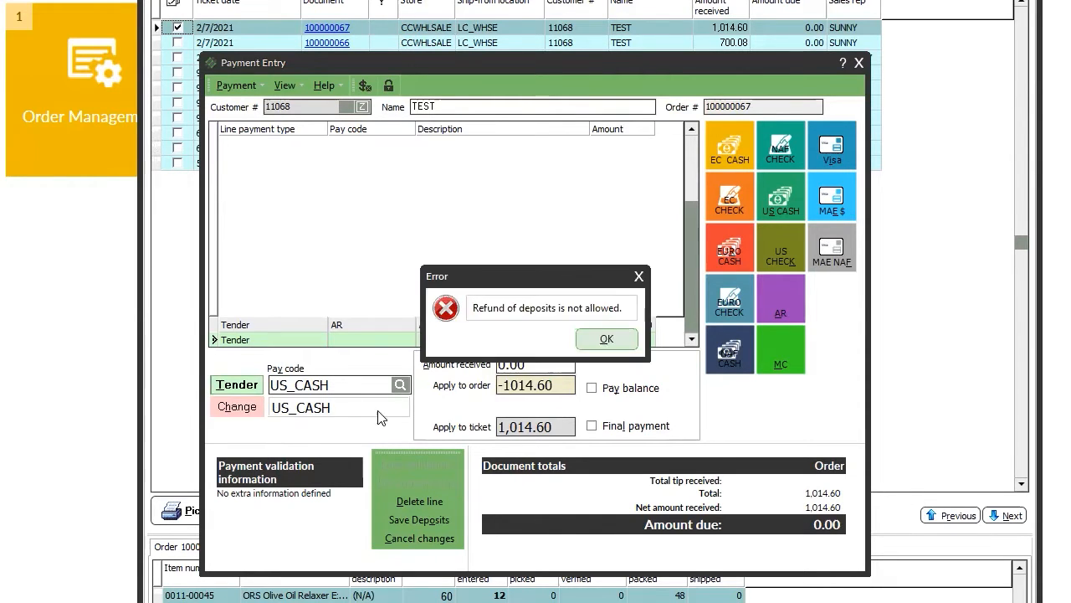
left_click(604, 339)
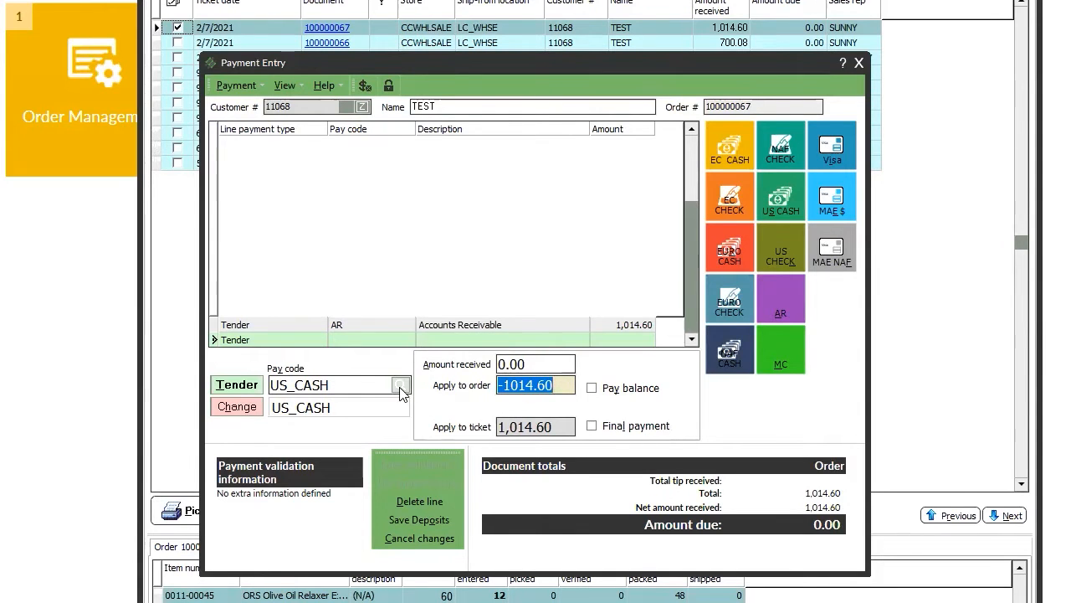
left_click(530, 368)
left_click(601, 338)
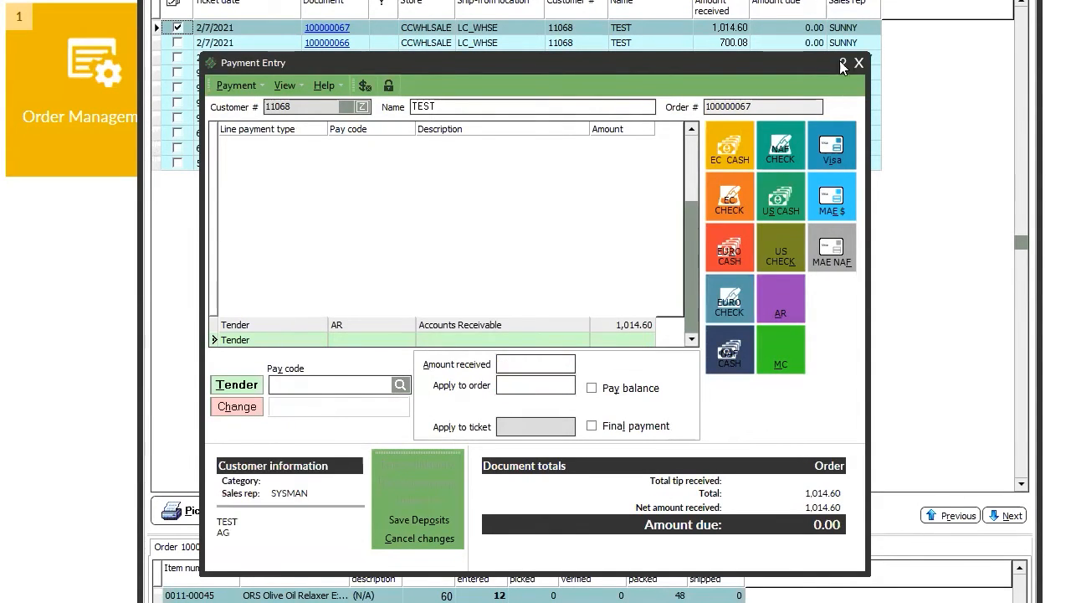
left_click(859, 63)
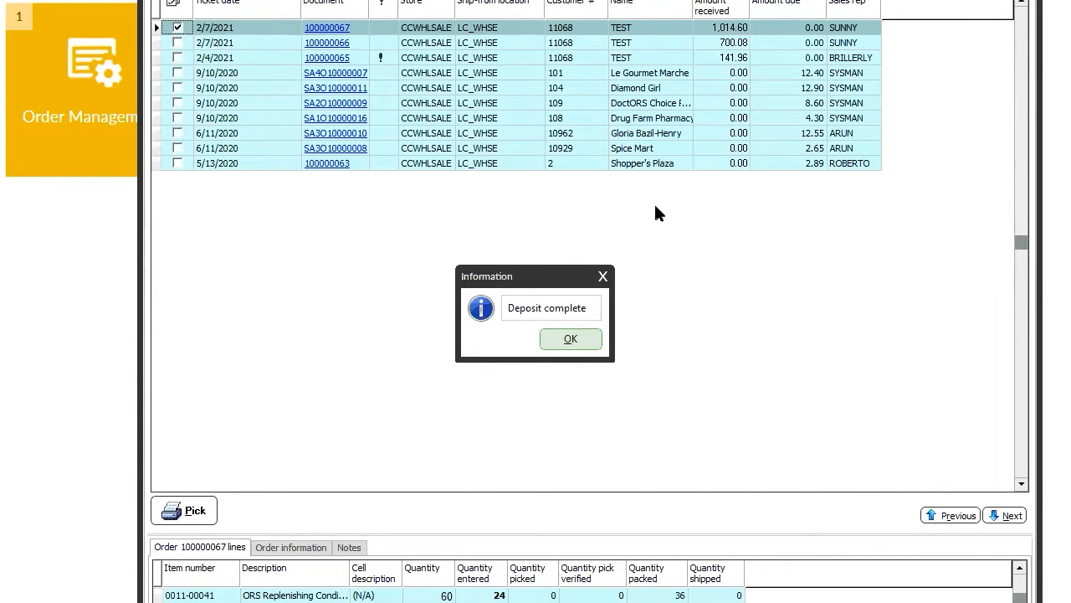
left_click(576, 342)
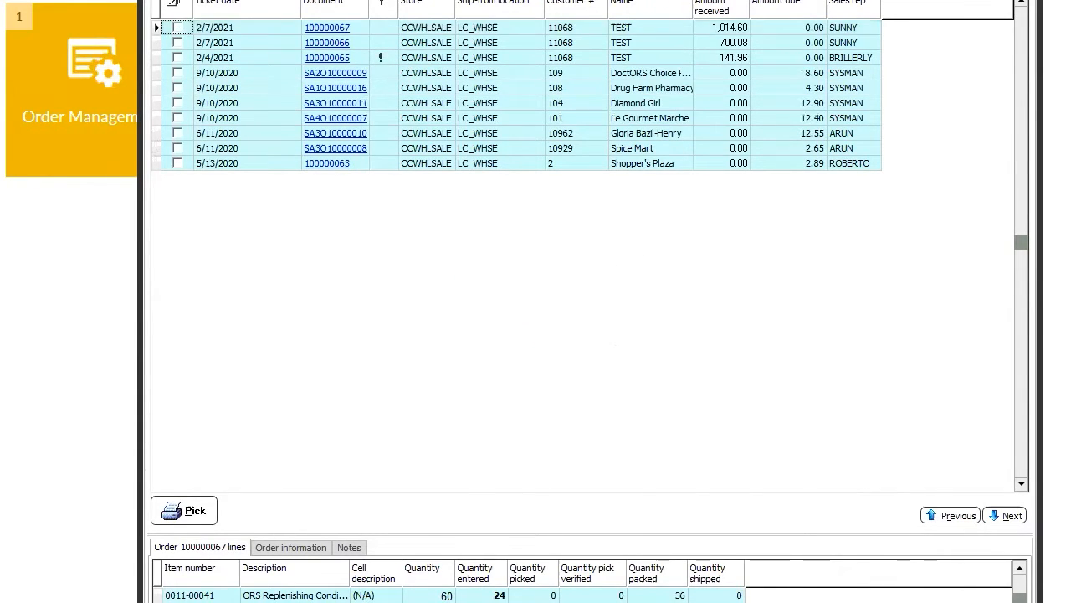
Start a new Ticket Entry ticket for the customer found with the keyword TEST.
key("Escape")
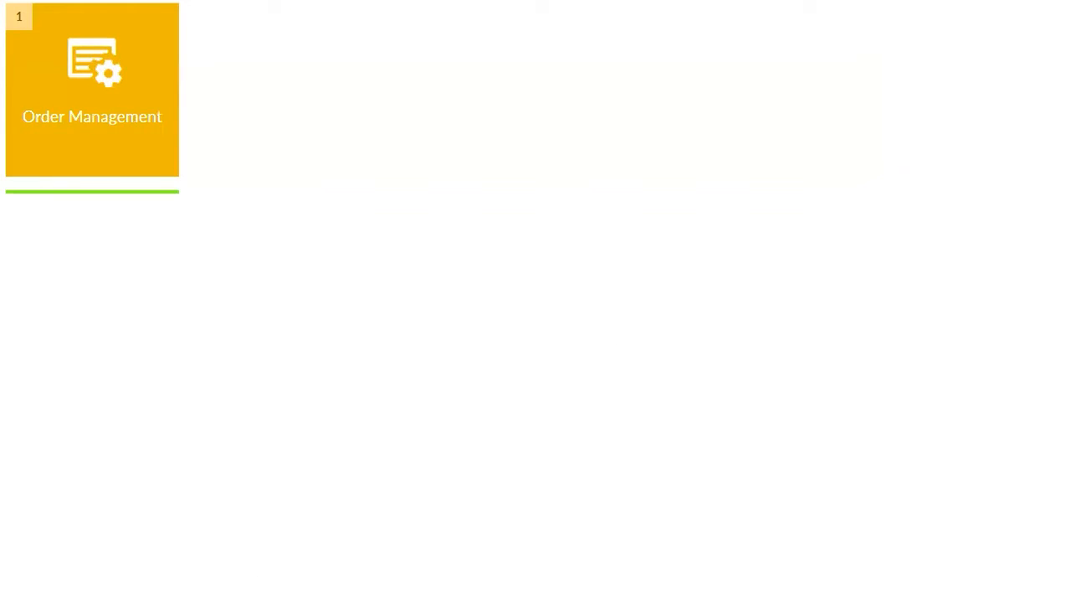
left_click(61, 125)
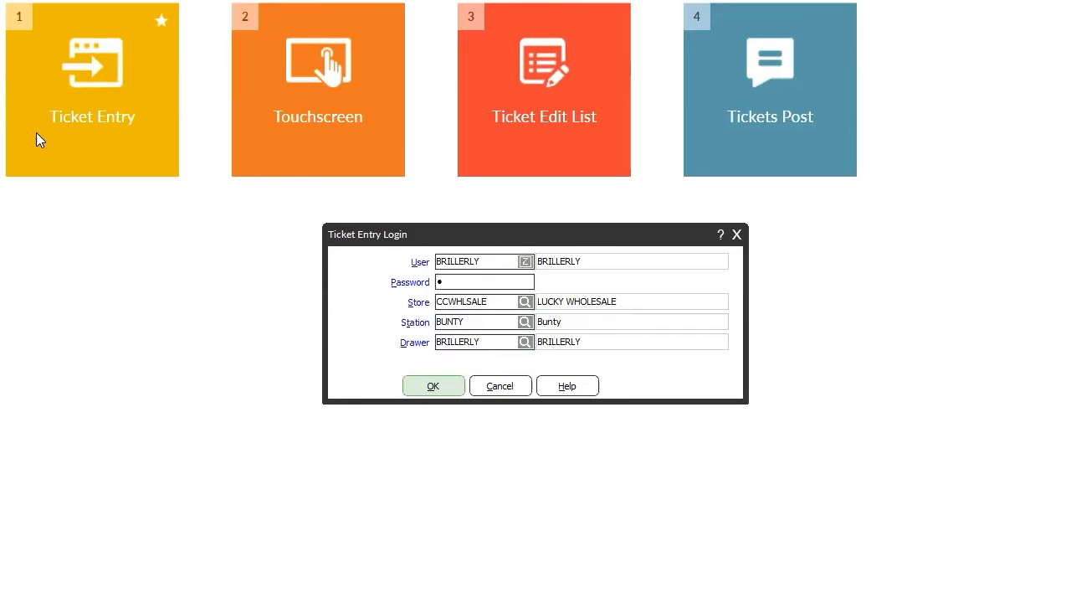
key("Return")
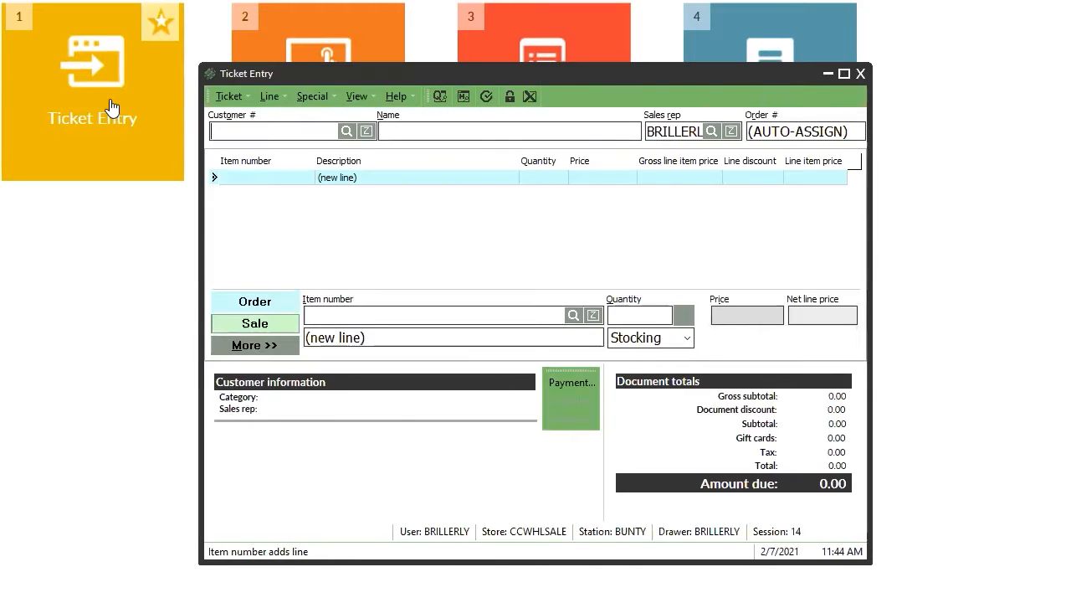
left_click(345, 131)
type("TEST")
key("Return")
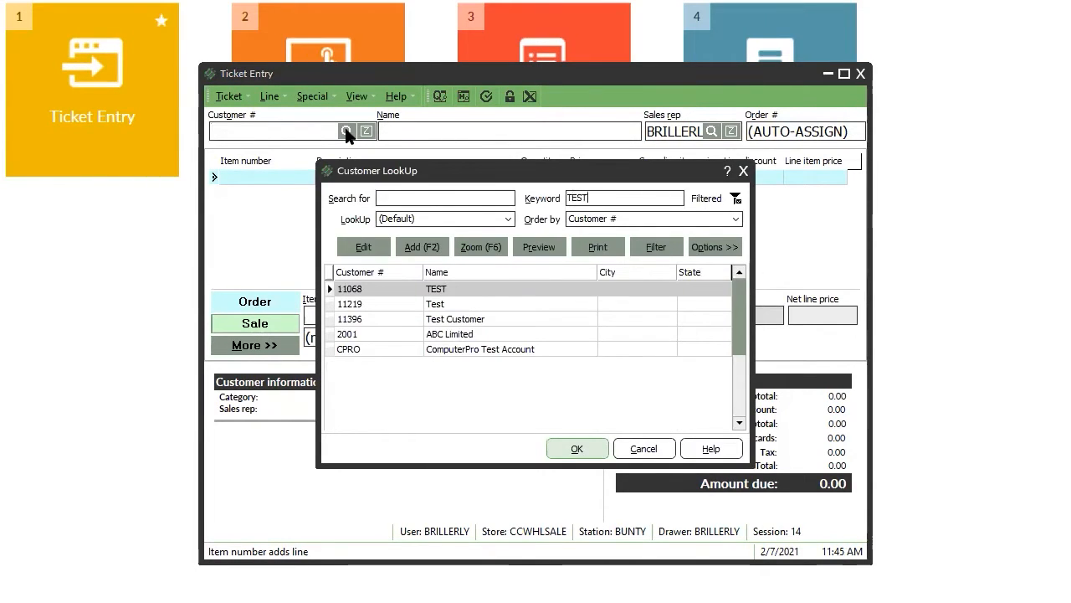
key("Return")
Add a line for item 0011-00009 with quantity 48.
left_click(441, 322)
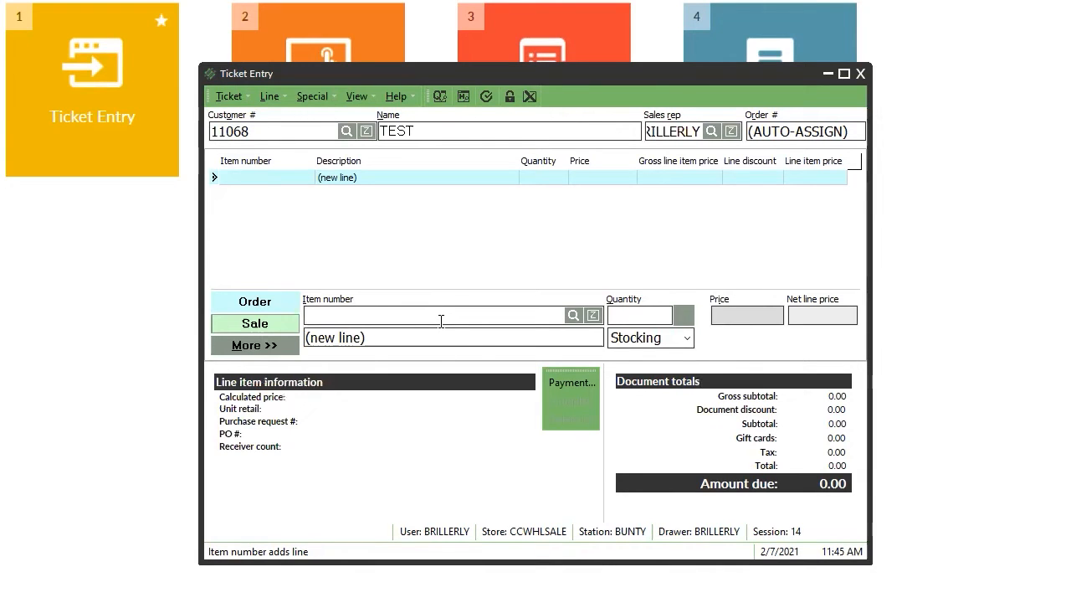
key("Return")
key("Page_Down")
key("Return")
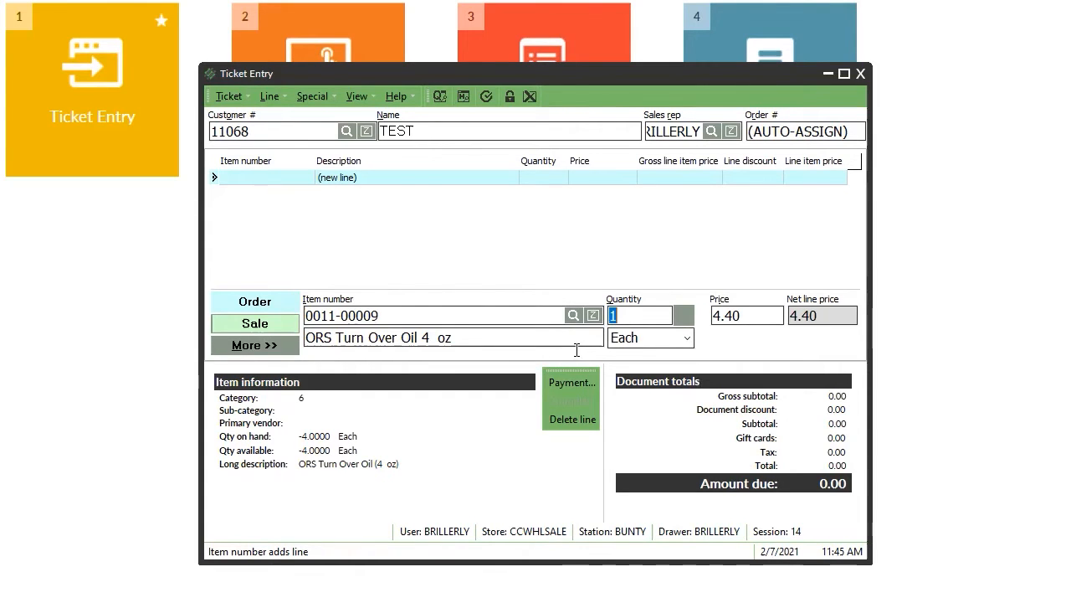
type("48")
key("Tab")
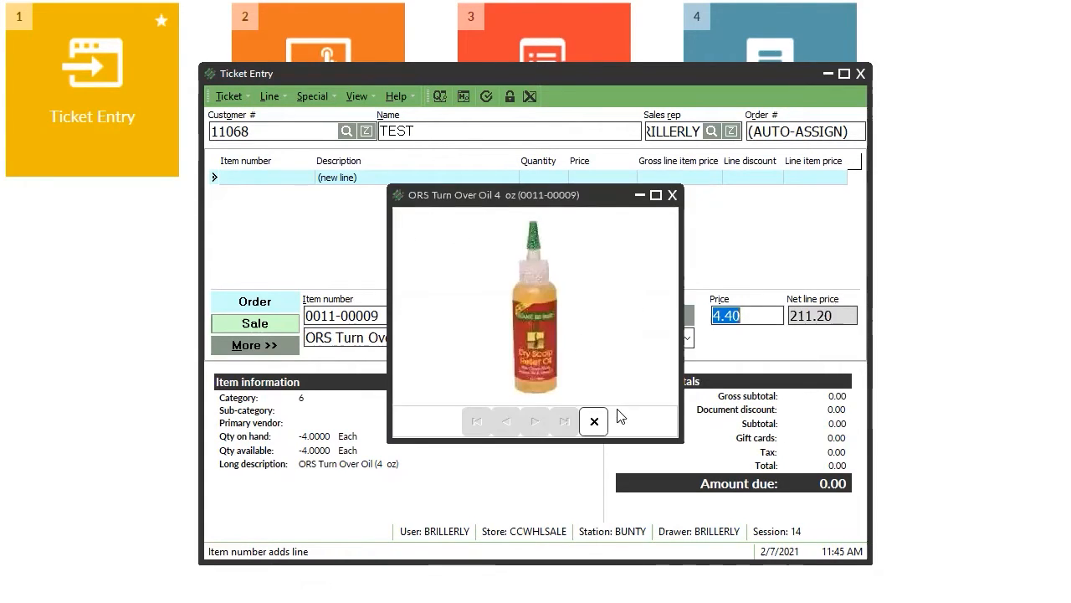
left_click(591, 415)
key("Return")
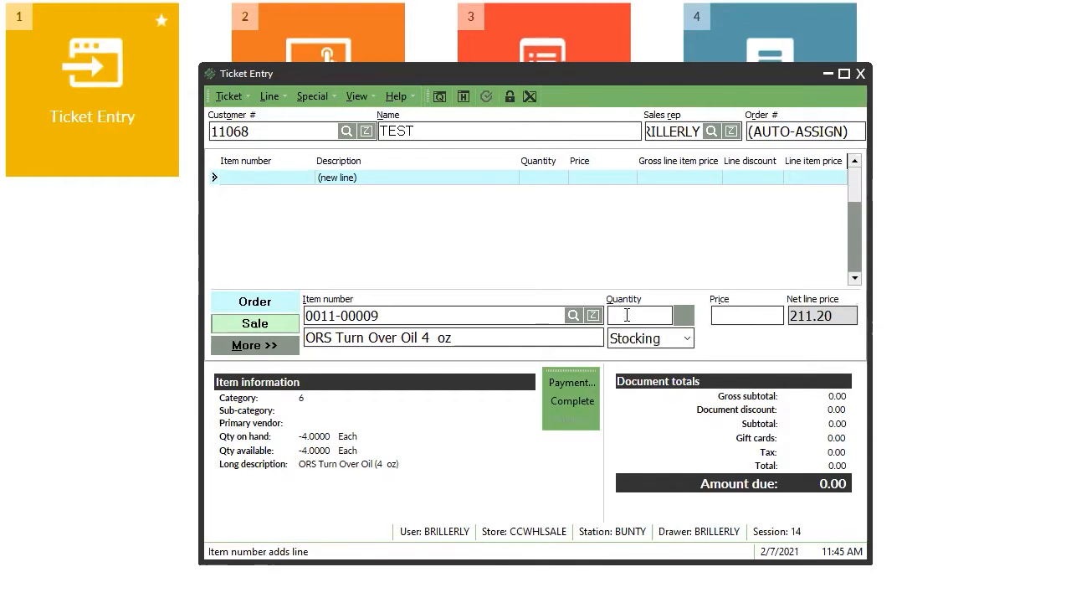
Add 60 of item 0011-00010, ORS No More Flakes.
key("Return")
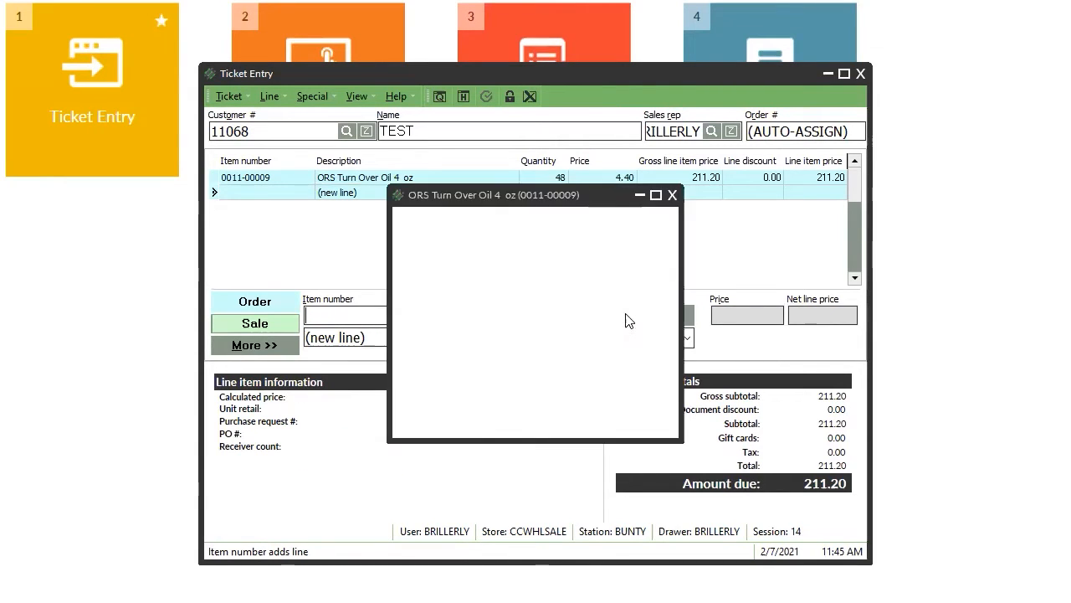
key("Down")
key("Return")
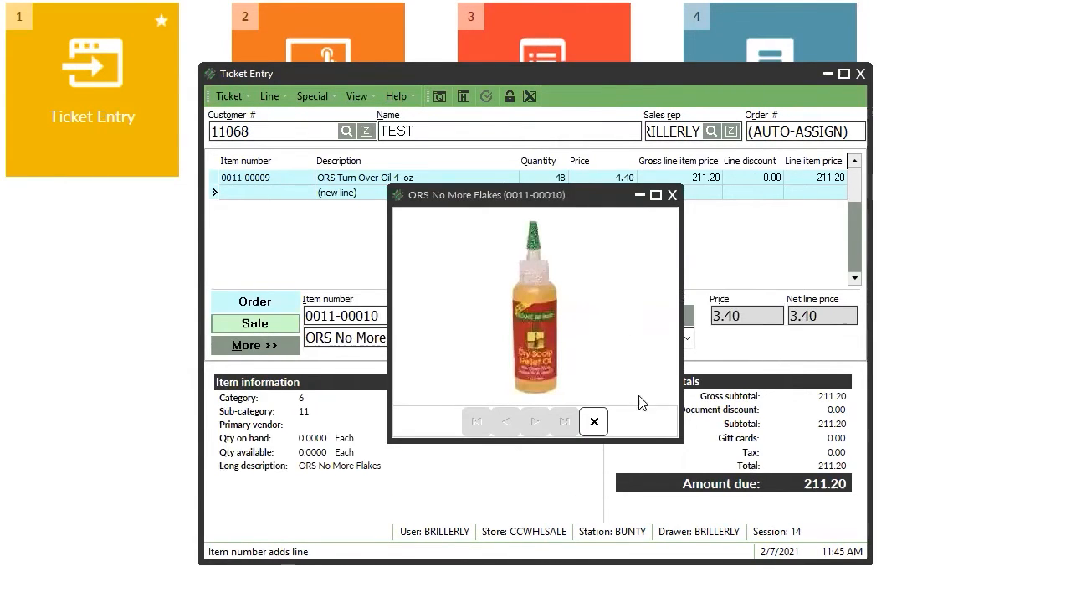
left_click(595, 421)
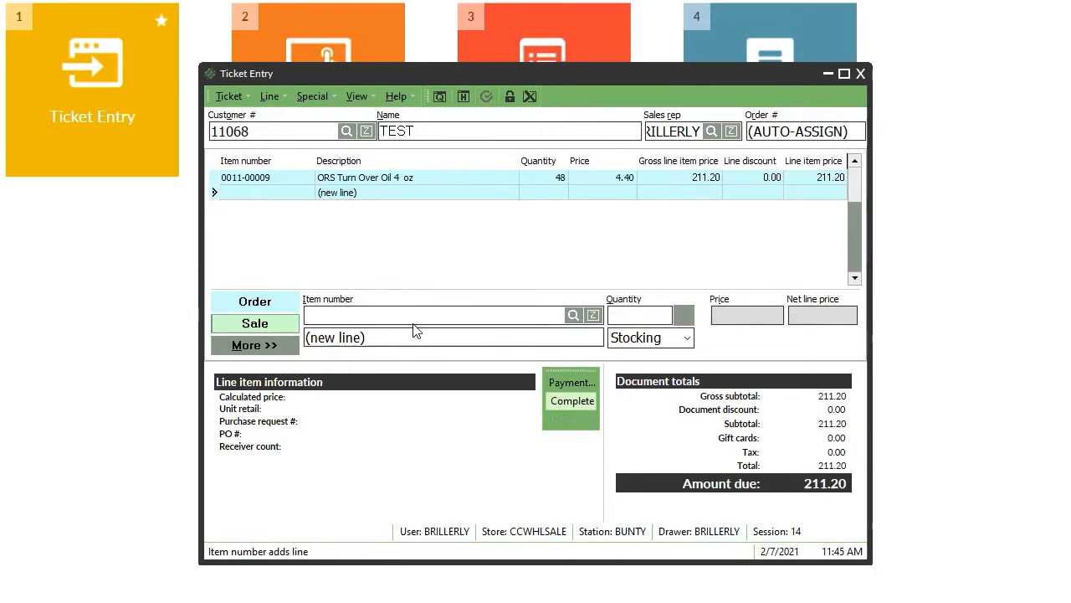
key("Return")
key("Return")
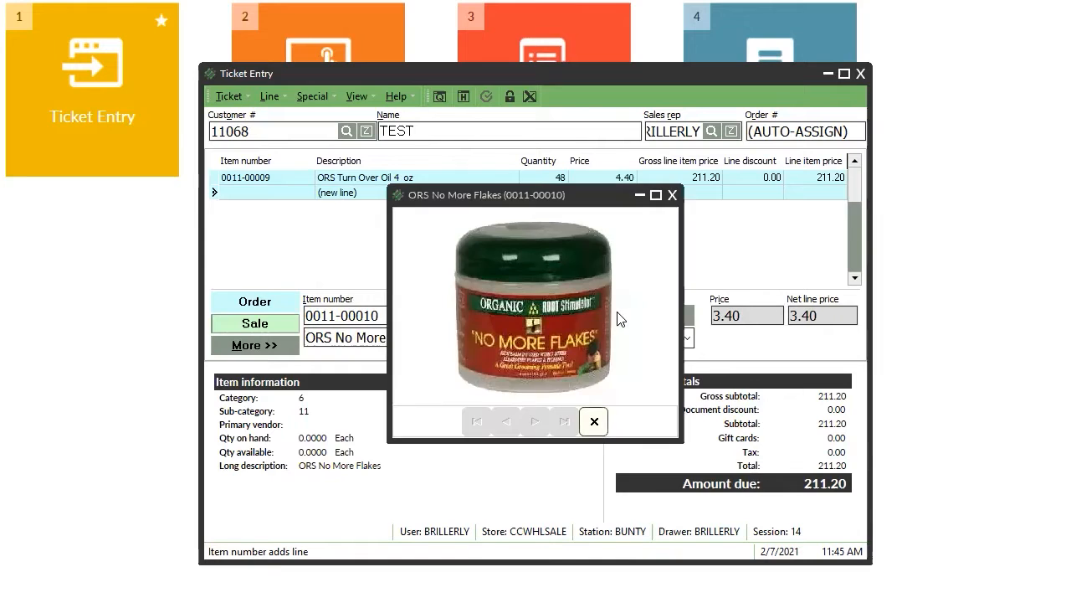
left_click(670, 194)
type("60")
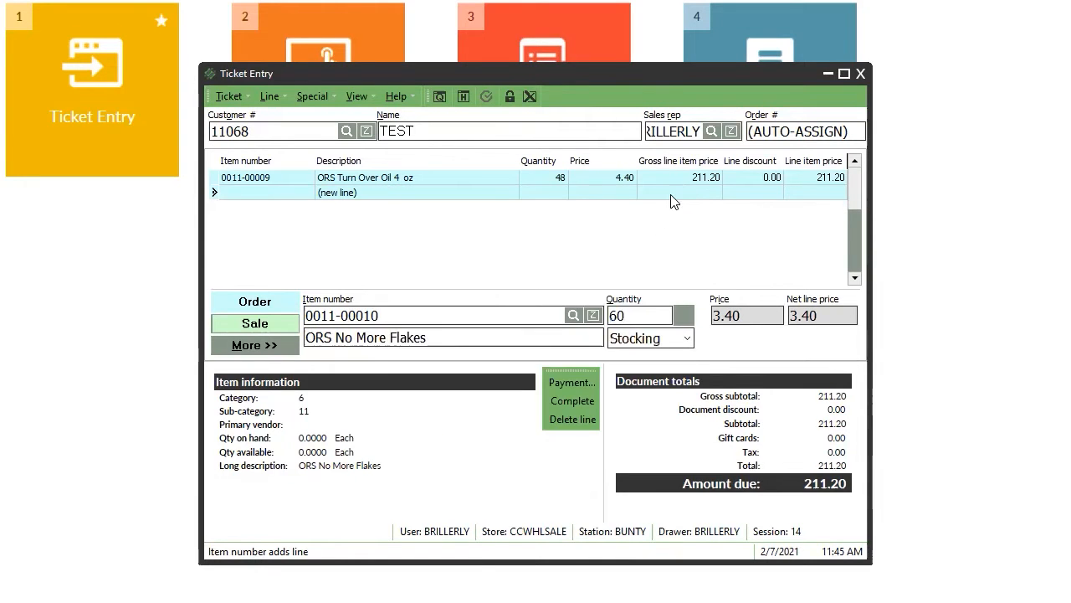
key("Return")
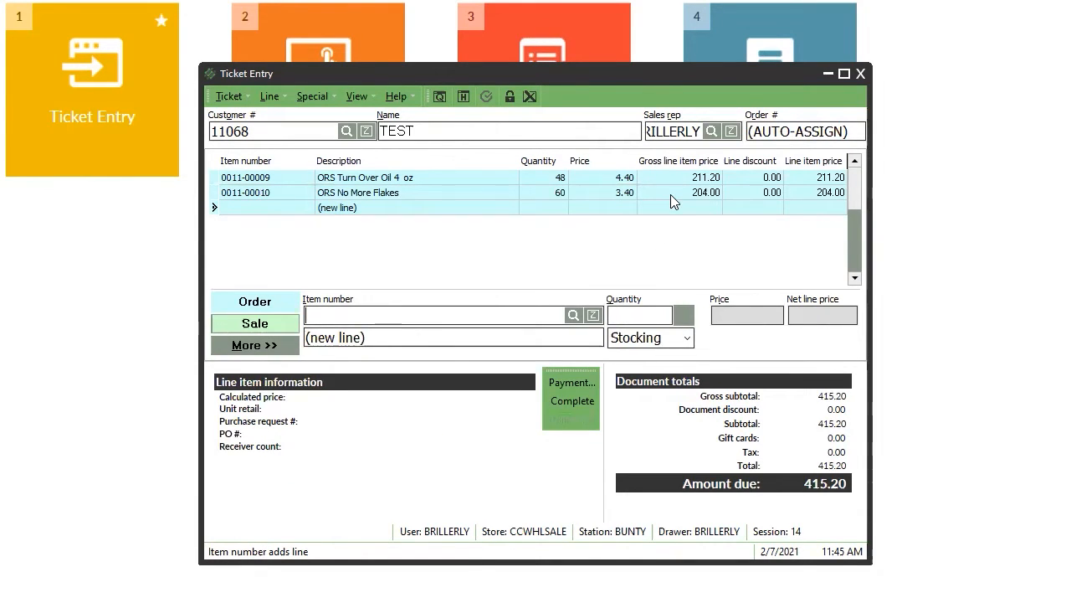
Add 60 of item 0011-00012, ORS Uplifting Shampoo, and finish the order at 961.20.
key("F5")
key("Down")
key("Down")
key("Return")
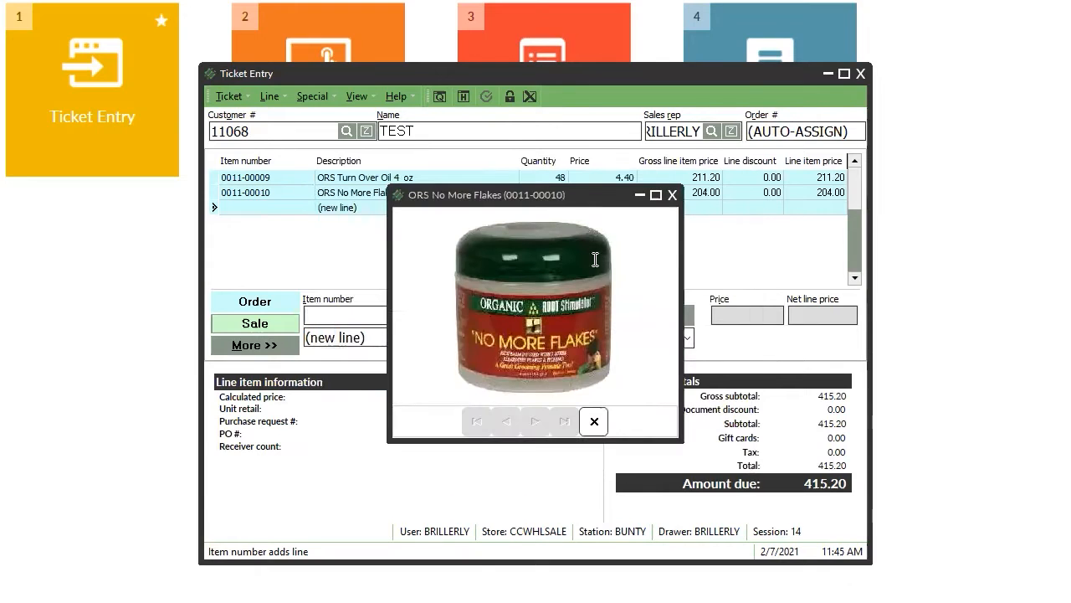
left_click(672, 195)
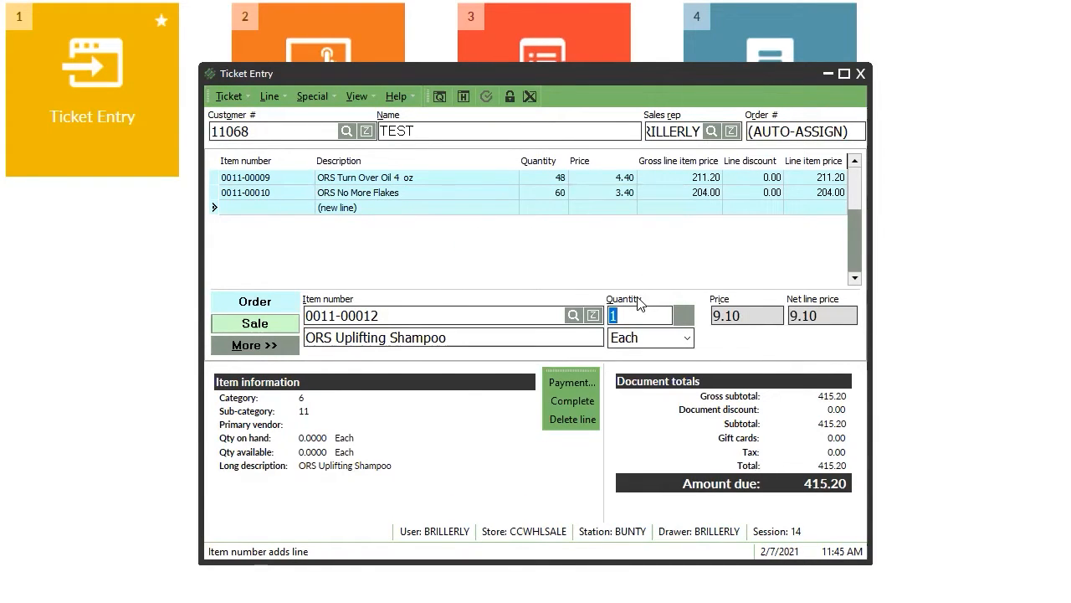
type("60")
key("Return")
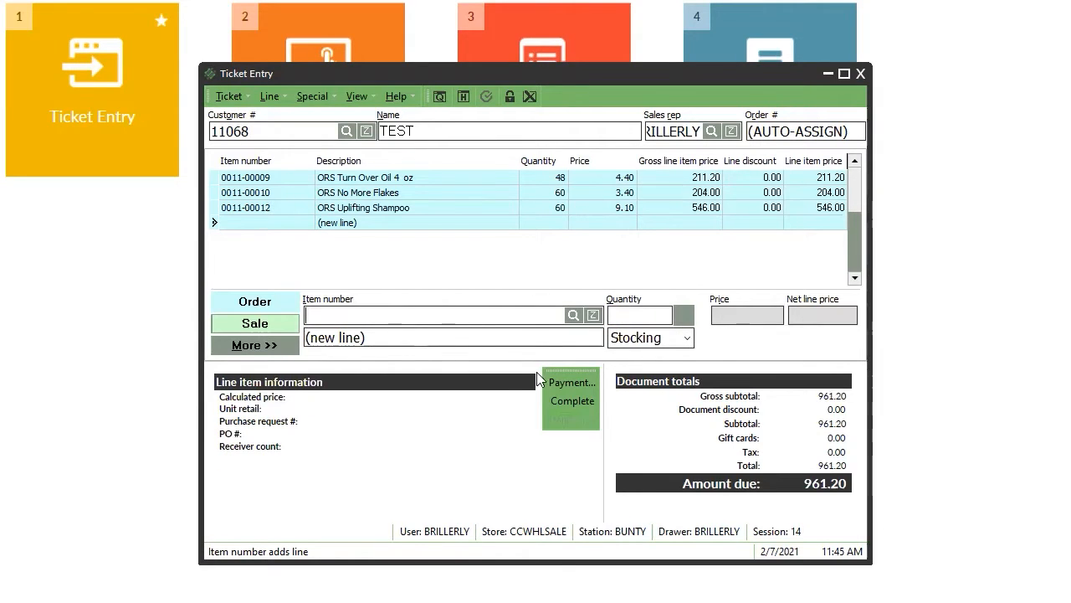
left_click(593, 421)
left_click(574, 403)
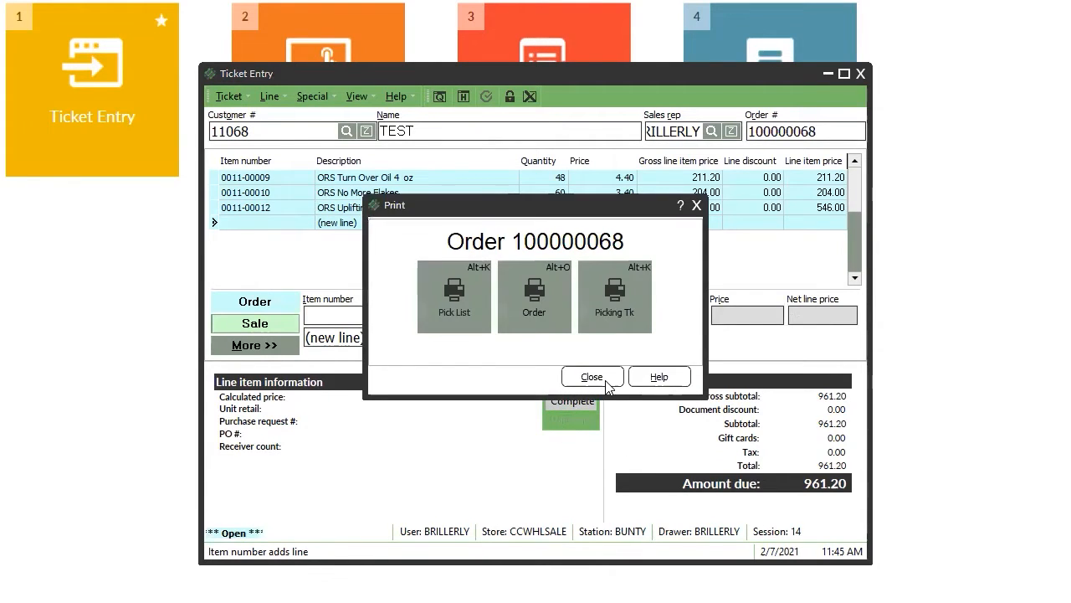
Complete the order without printing, close Ticket Entry, and log in to Order Management.
left_click(608, 384)
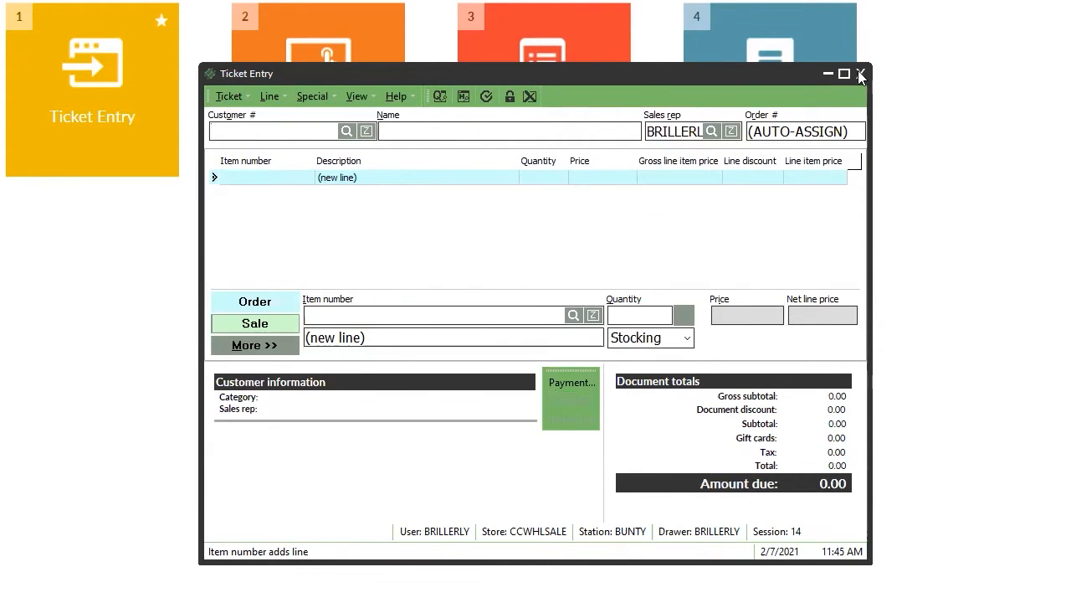
left_click(861, 77)
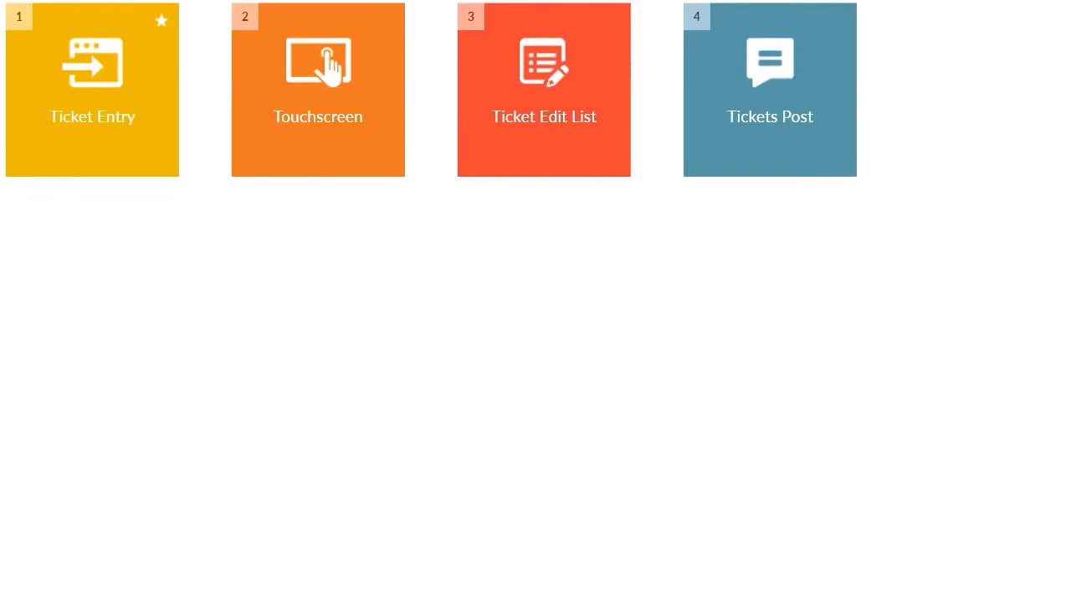
left_click(95, 79)
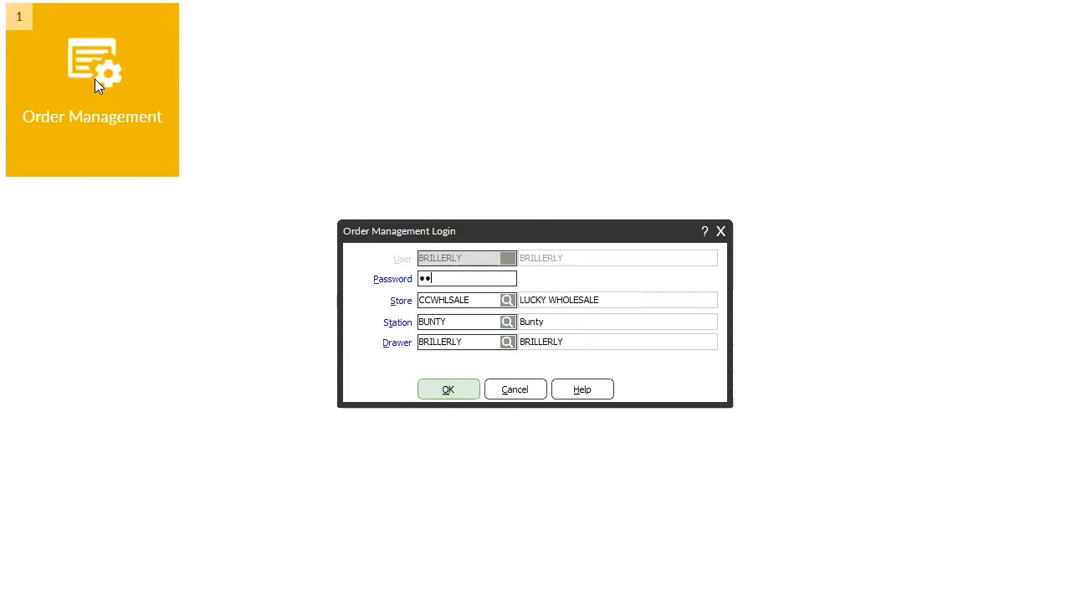
key("Return")
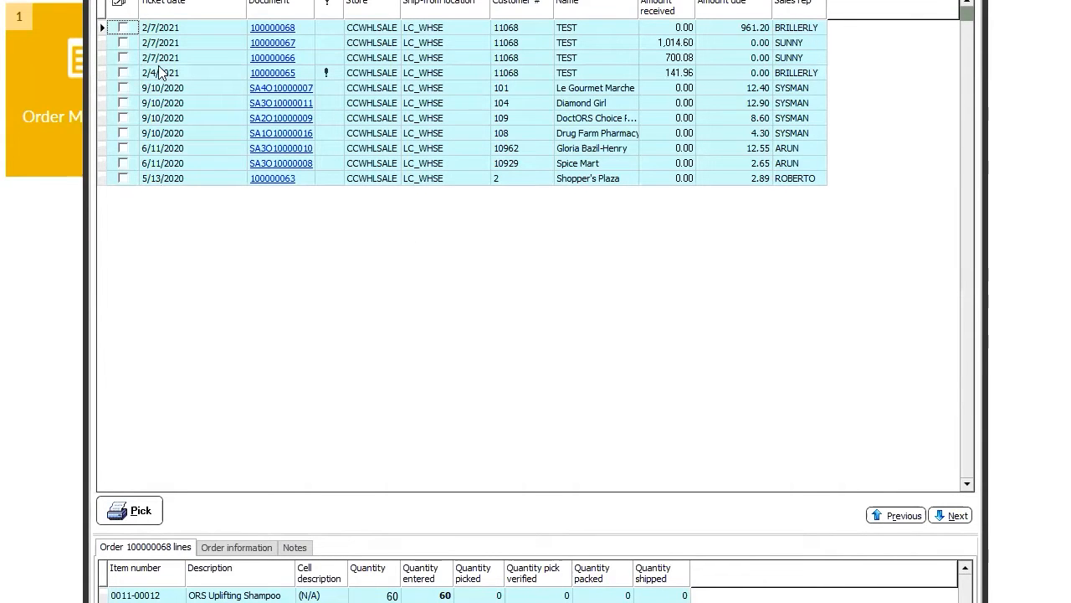
Print picking tickets for the new order, declining the report.
left_click(123, 29)
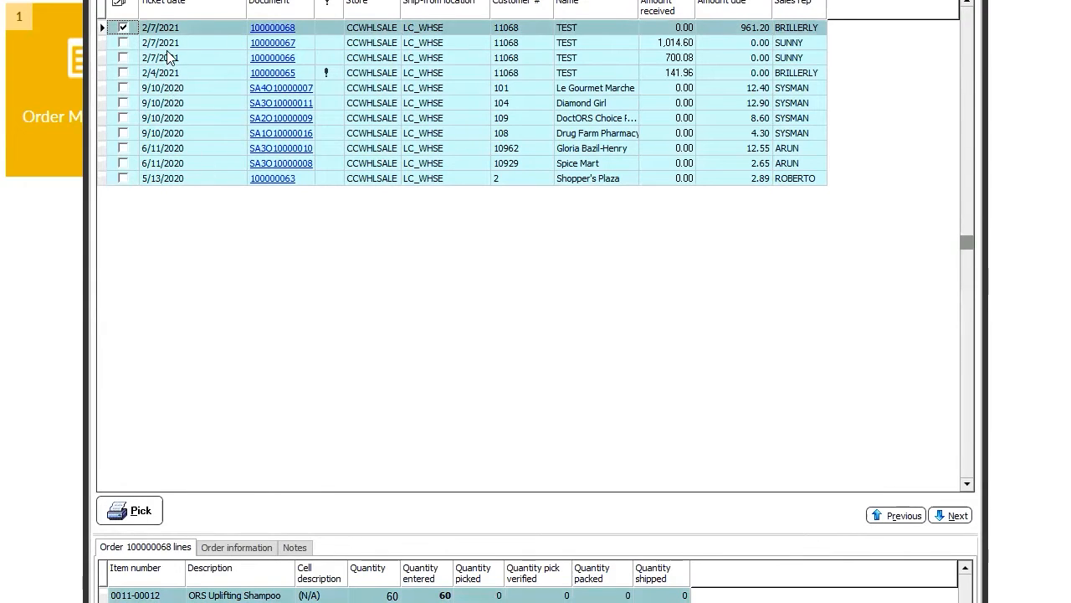
left_click(136, 520)
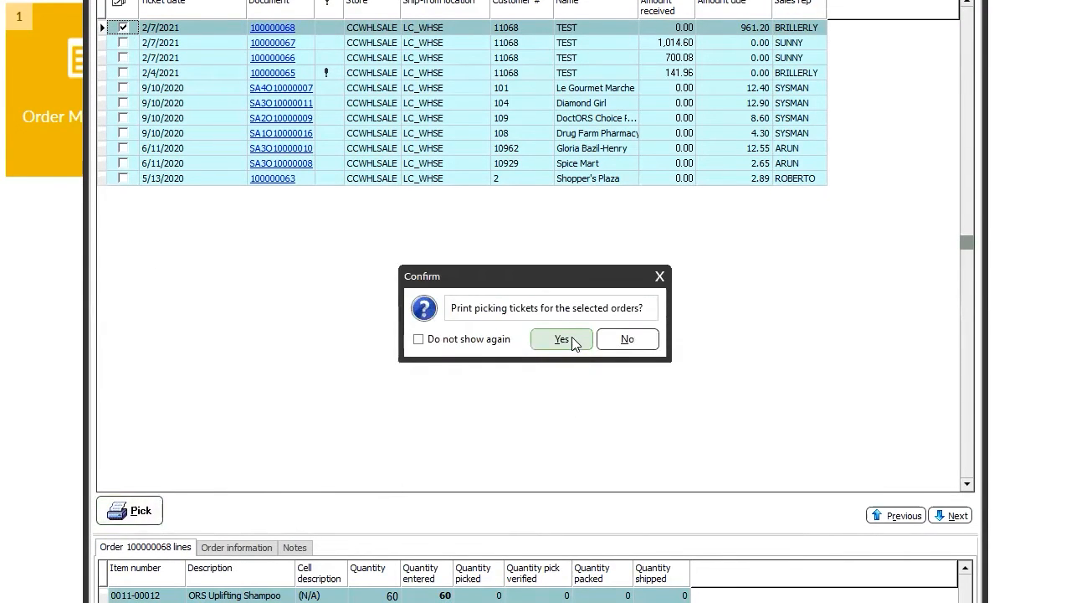
left_click(572, 342)
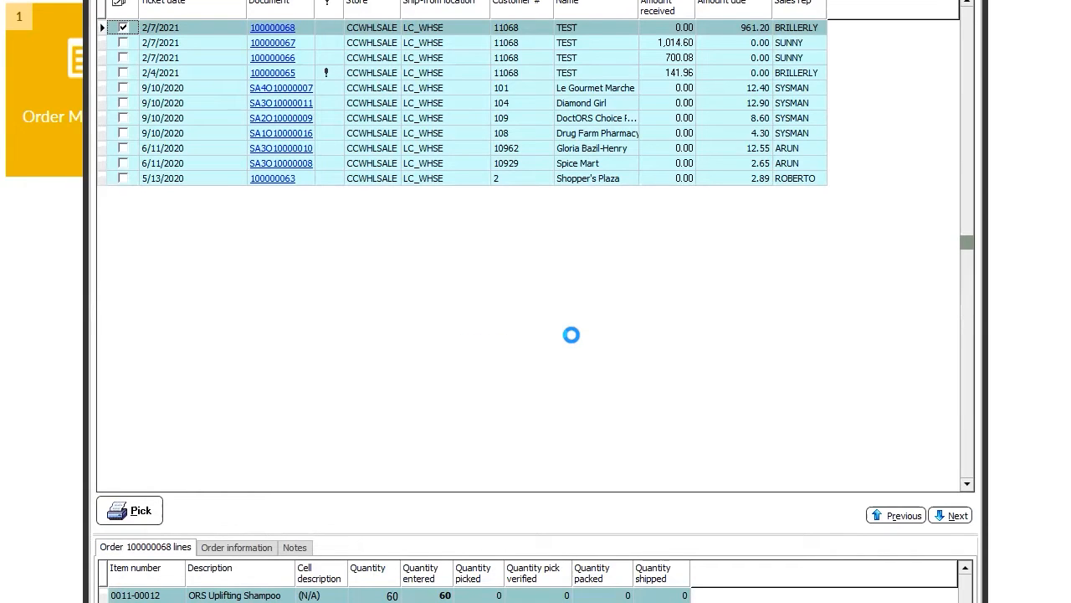
left_click(574, 339)
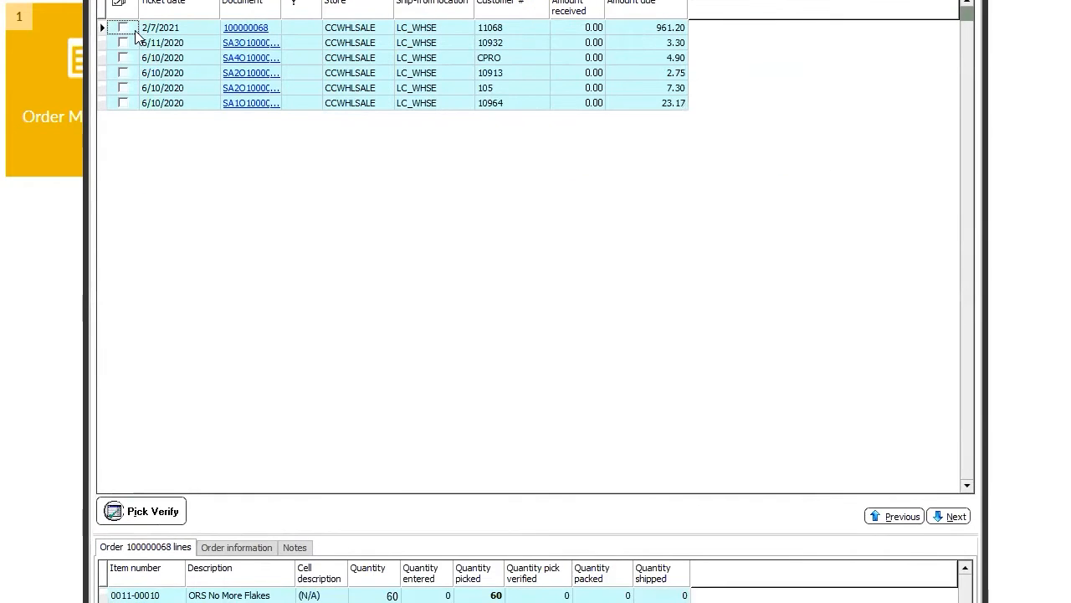
Tick the new order in Pick Verify, confirm it as picked, and skip the report.
left_click(123, 28)
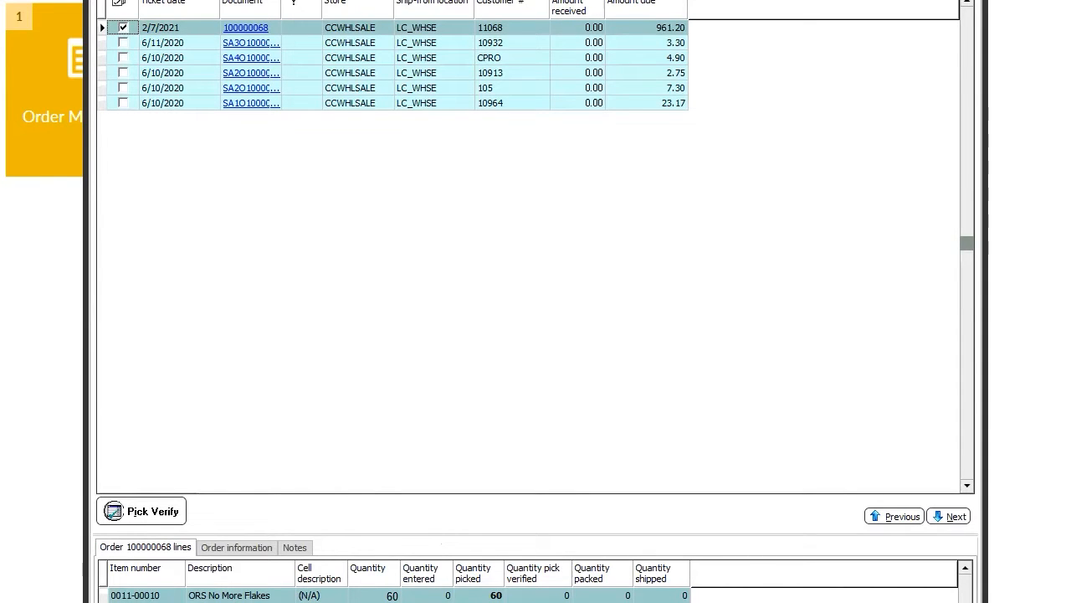
scroll(962, 590, "up", 1)
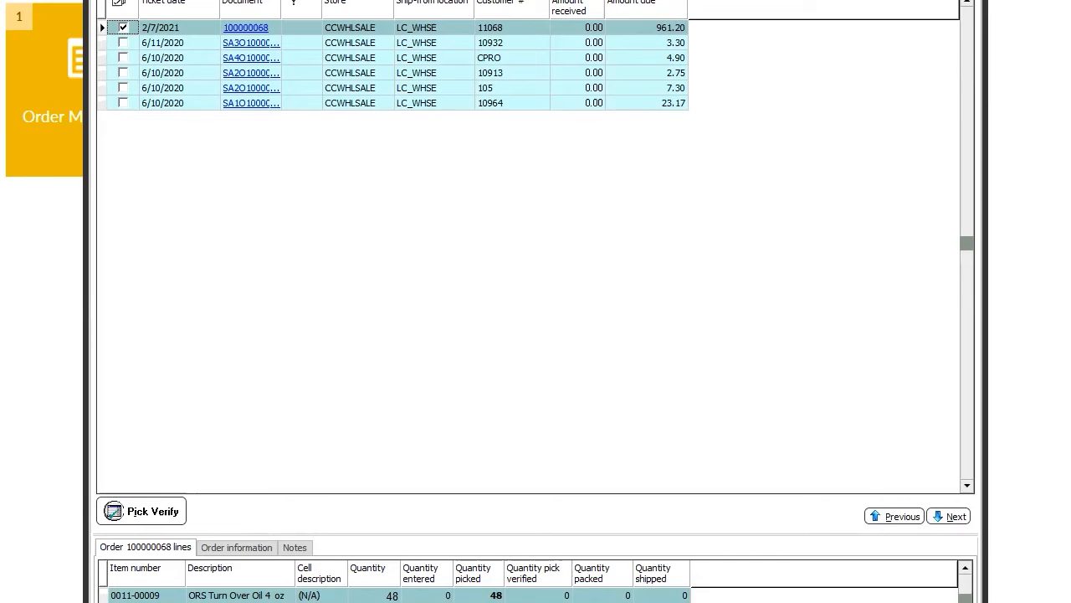
left_click(138, 516)
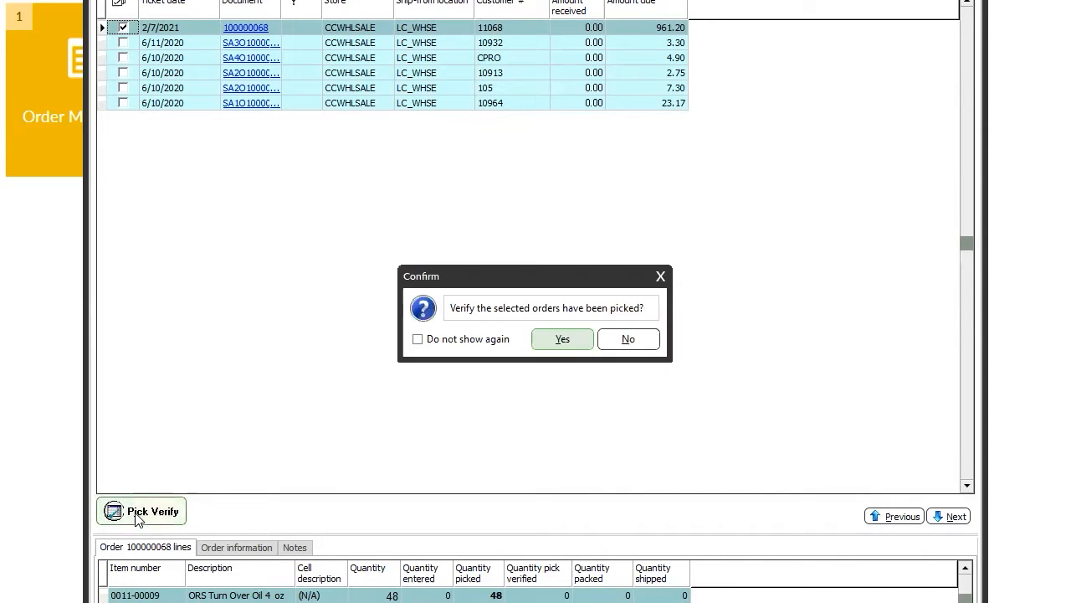
left_click(562, 339)
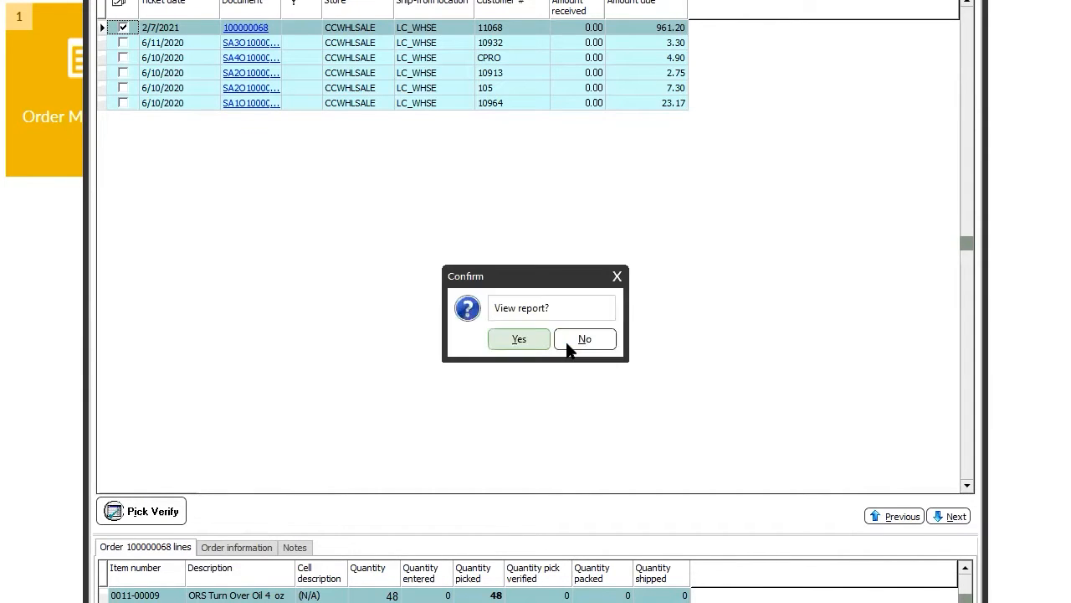
left_click(566, 344)
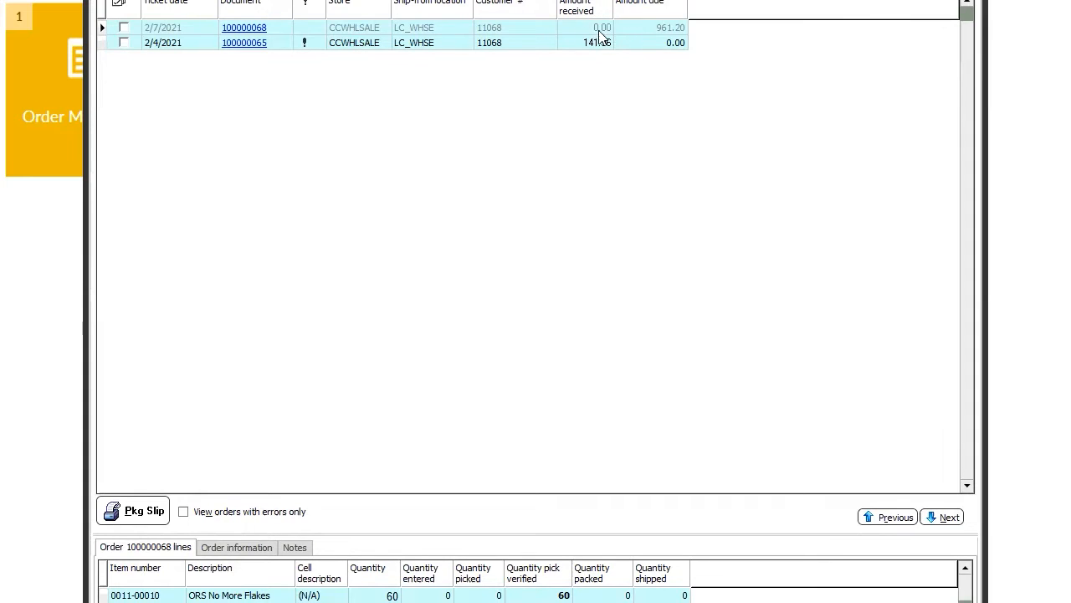
Check order 100000068 in the packing-slip list and bring up its 961.20 payment entry.
left_click(124, 29)
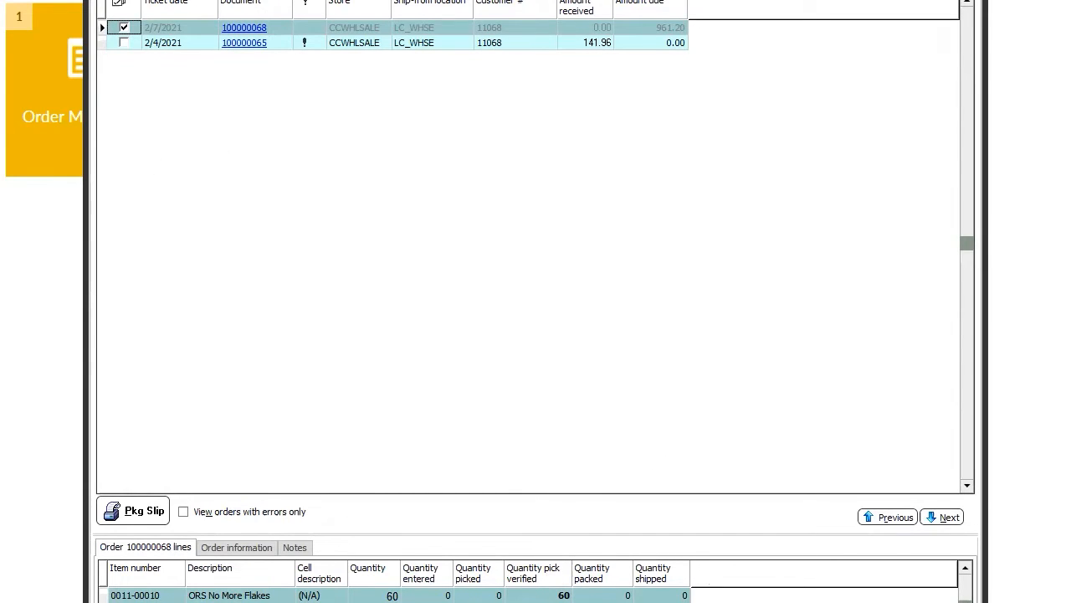
left_click(967, 570)
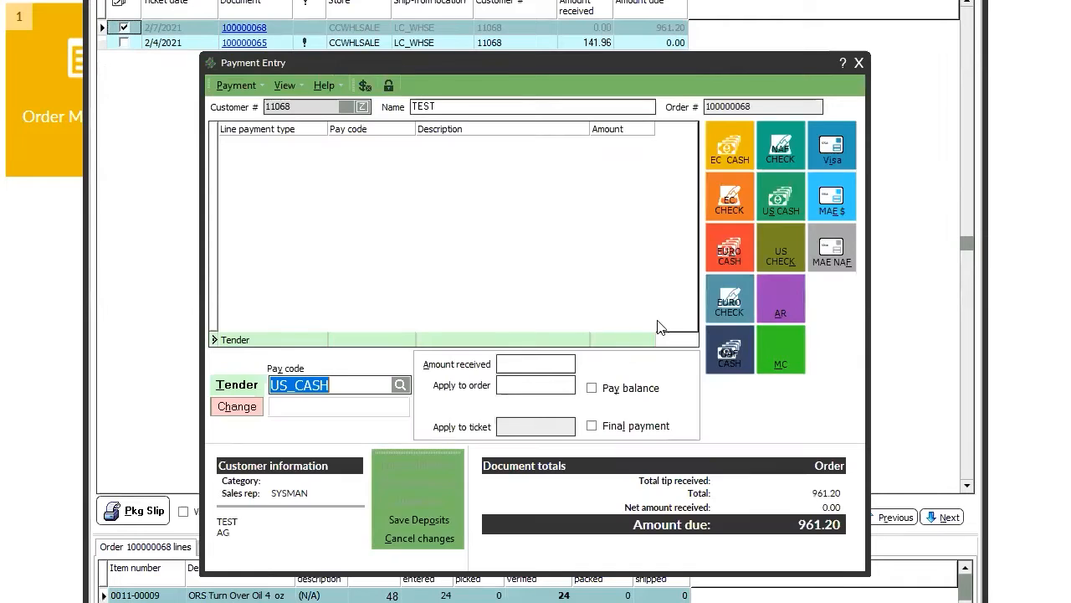
Pay the full 961.20 balance on the Accounts Receivable pay code and save the deposit.
left_click(787, 308)
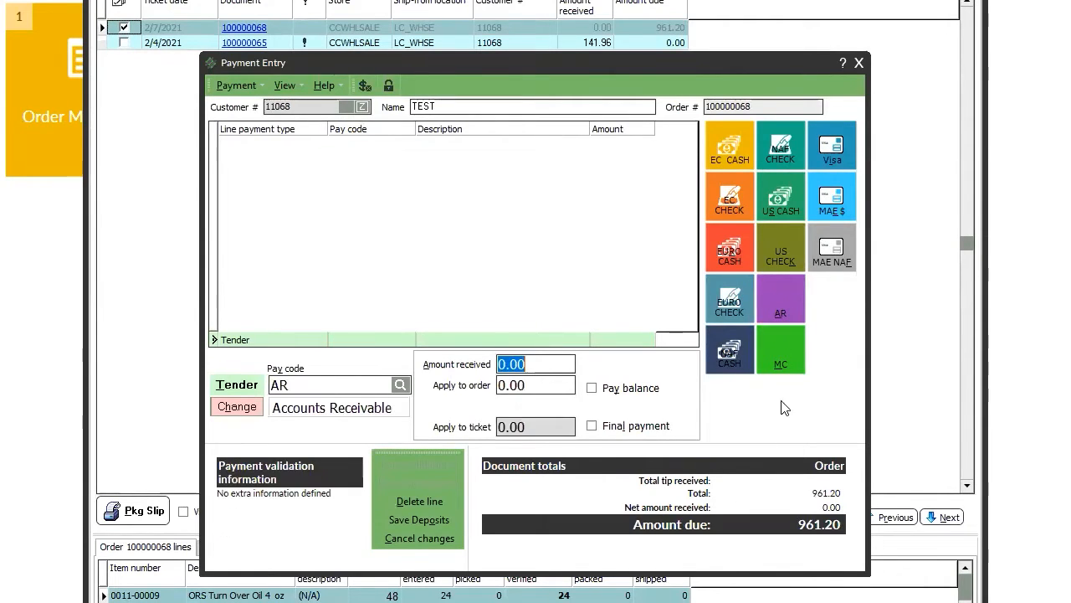
left_click(592, 387)
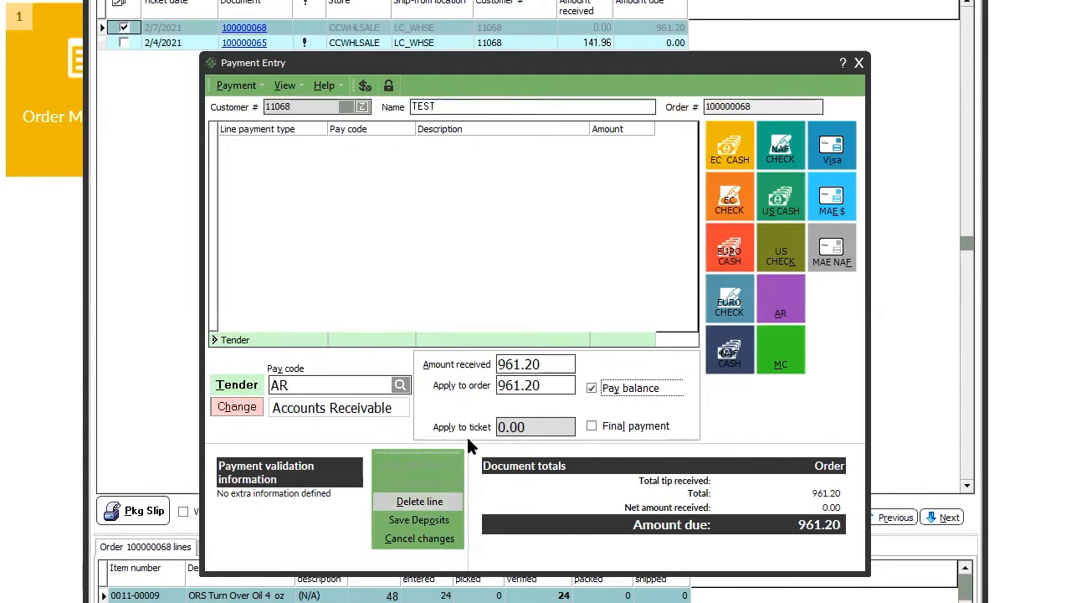
left_click(443, 516)
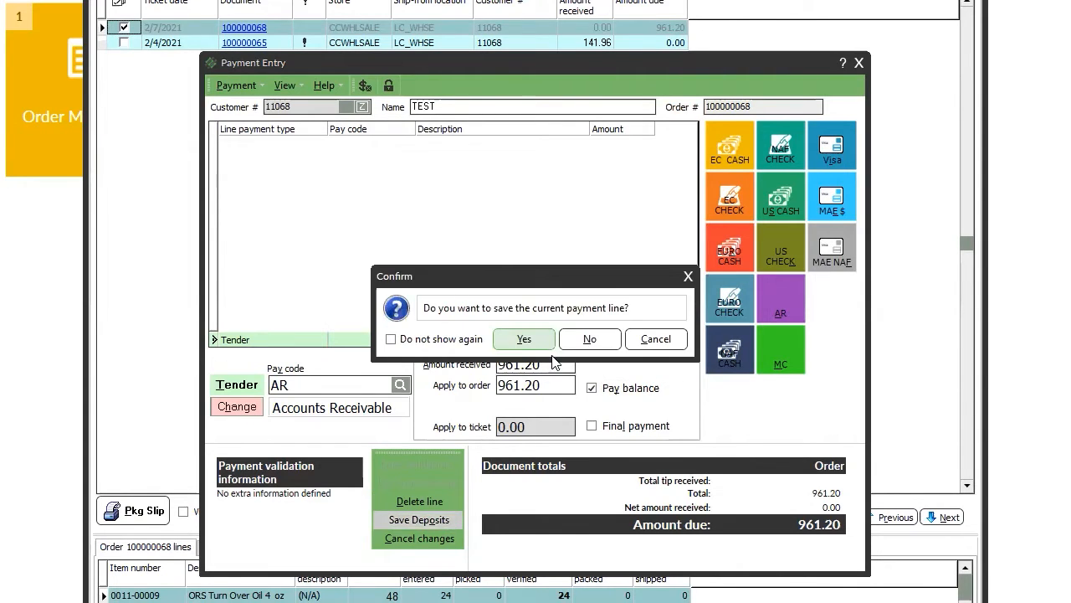
left_click(534, 339)
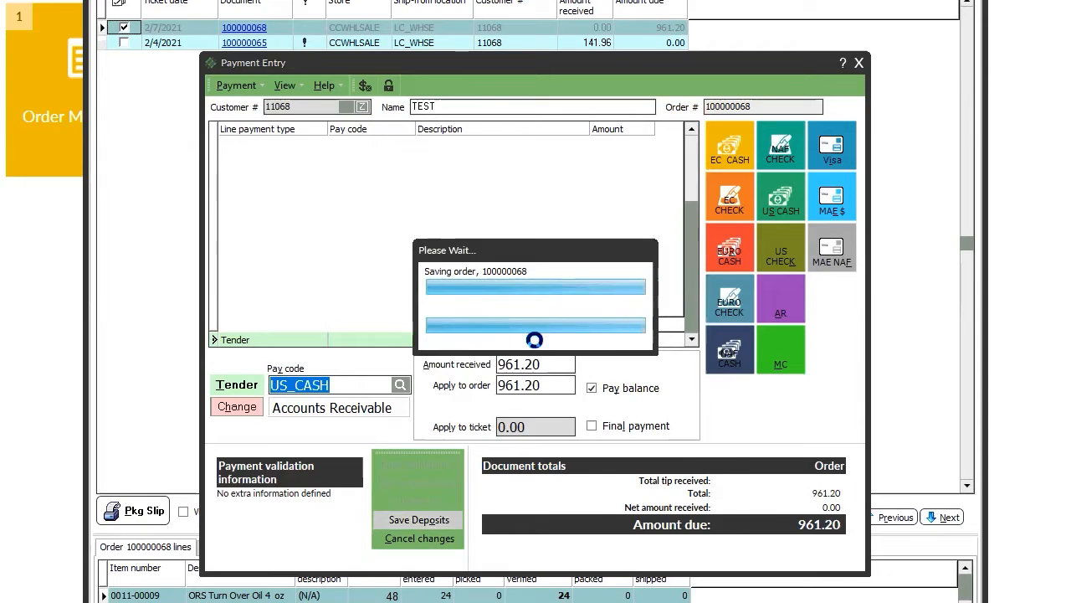
left_click(591, 393)
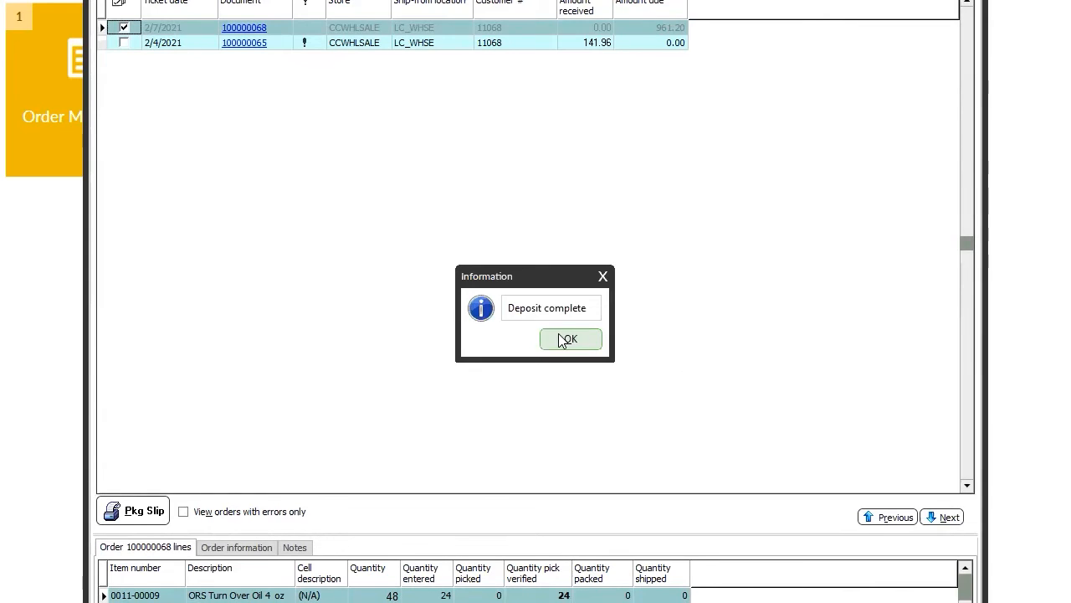
left_click(560, 343)
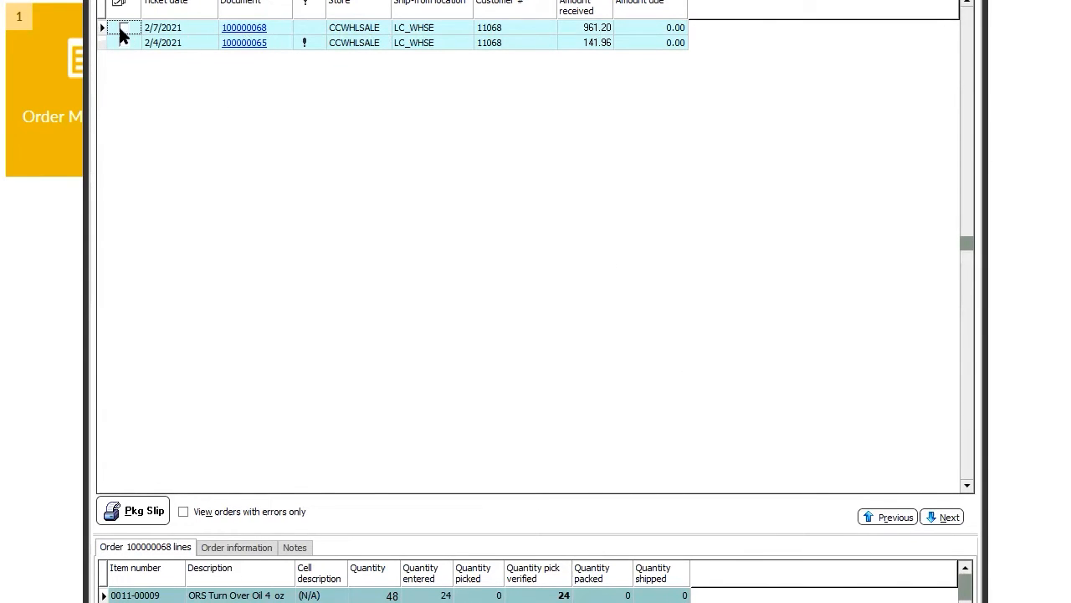
Print and review the packing slip for order 100000068, marking it packed.
left_click(131, 508)
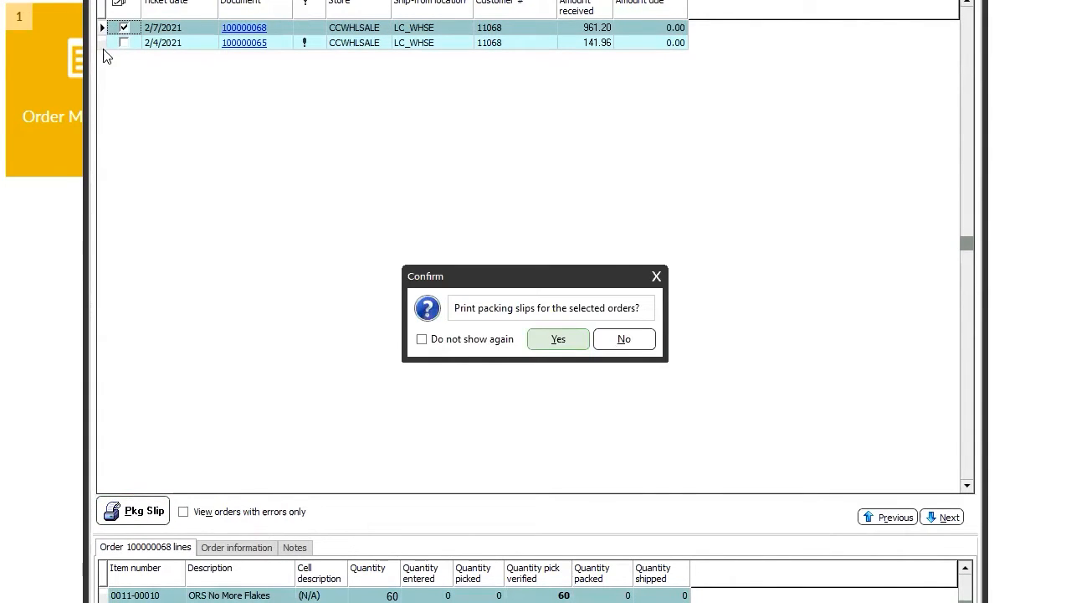
left_click(559, 343)
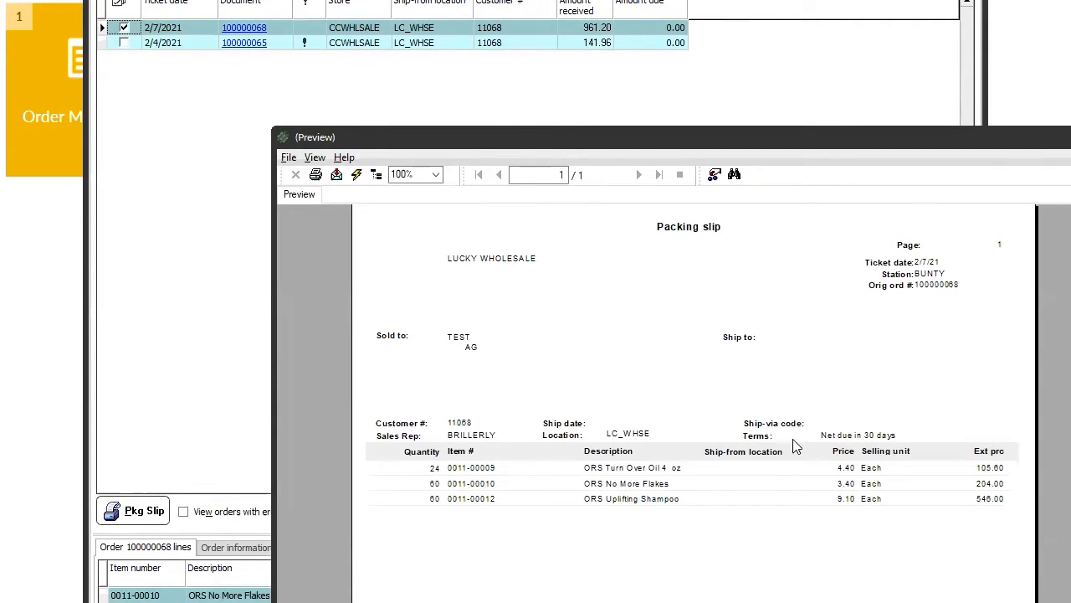
double_click(1045, 141)
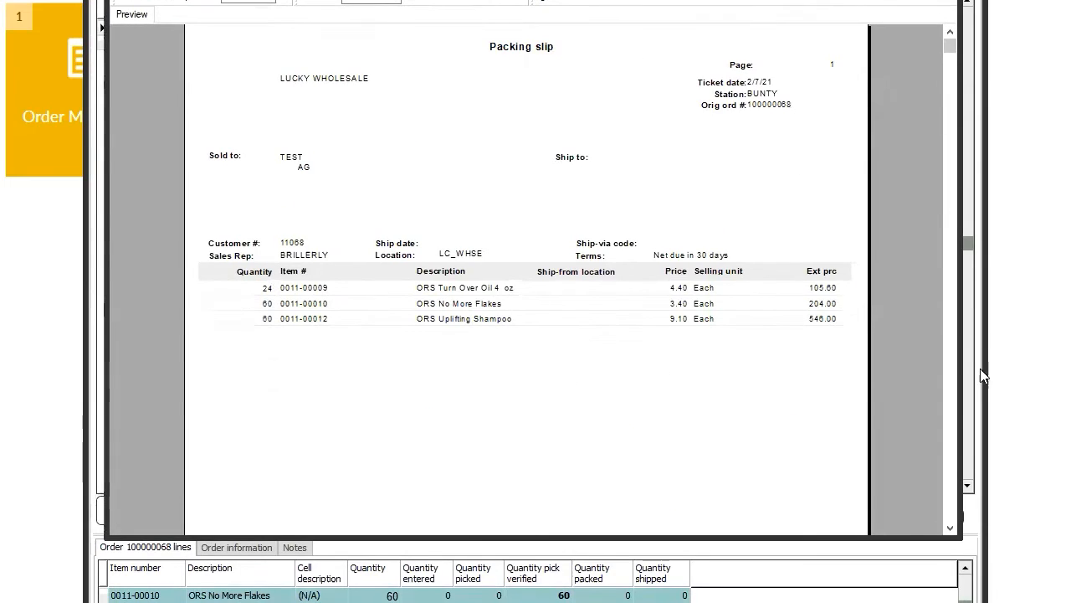
left_click(951, 499)
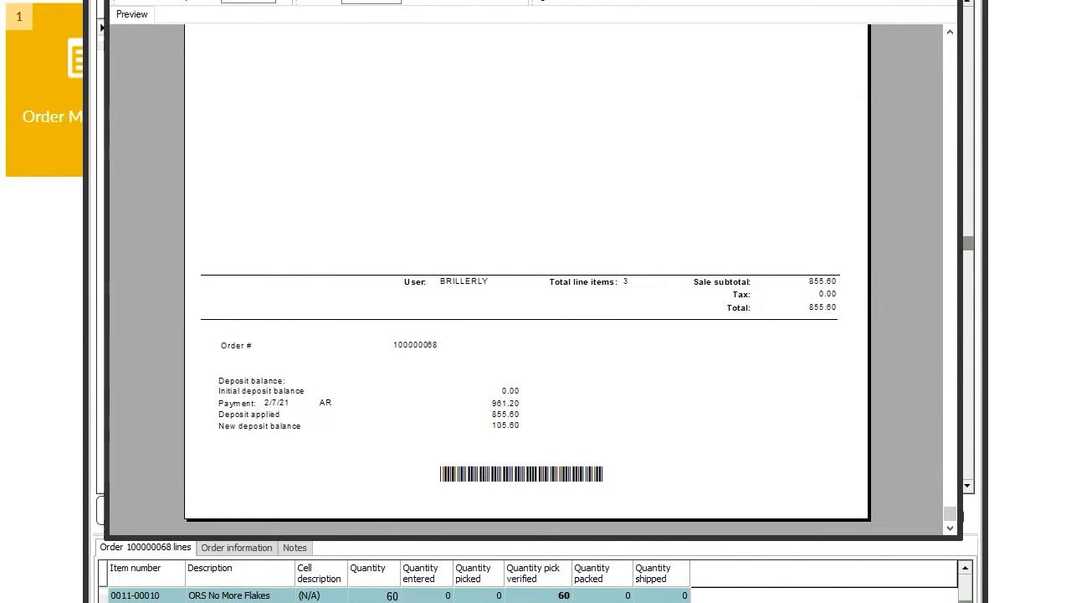
left_click(242, 2)
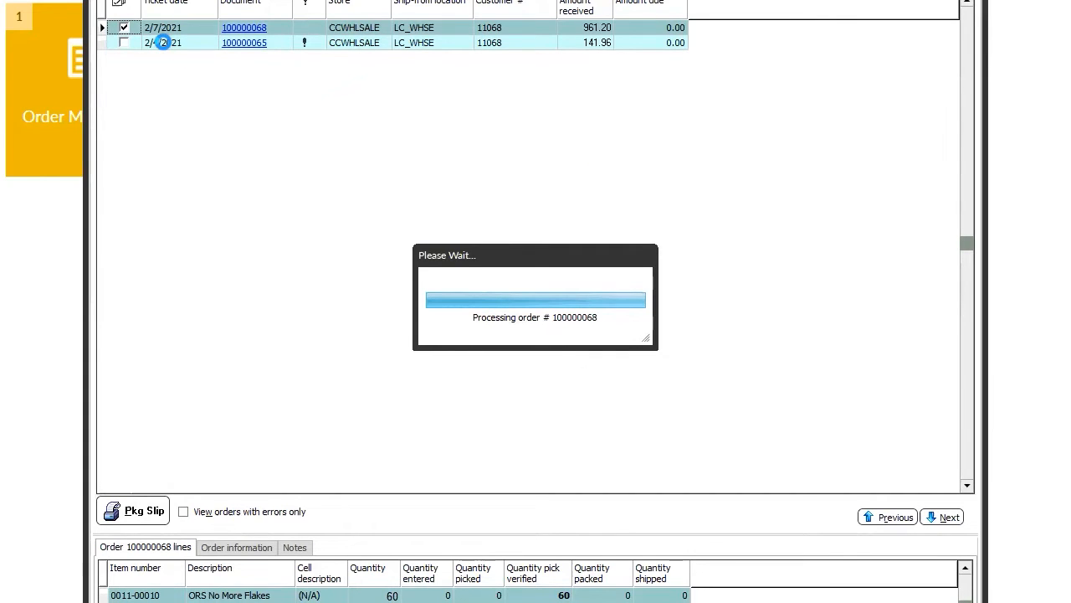
left_click(583, 337)
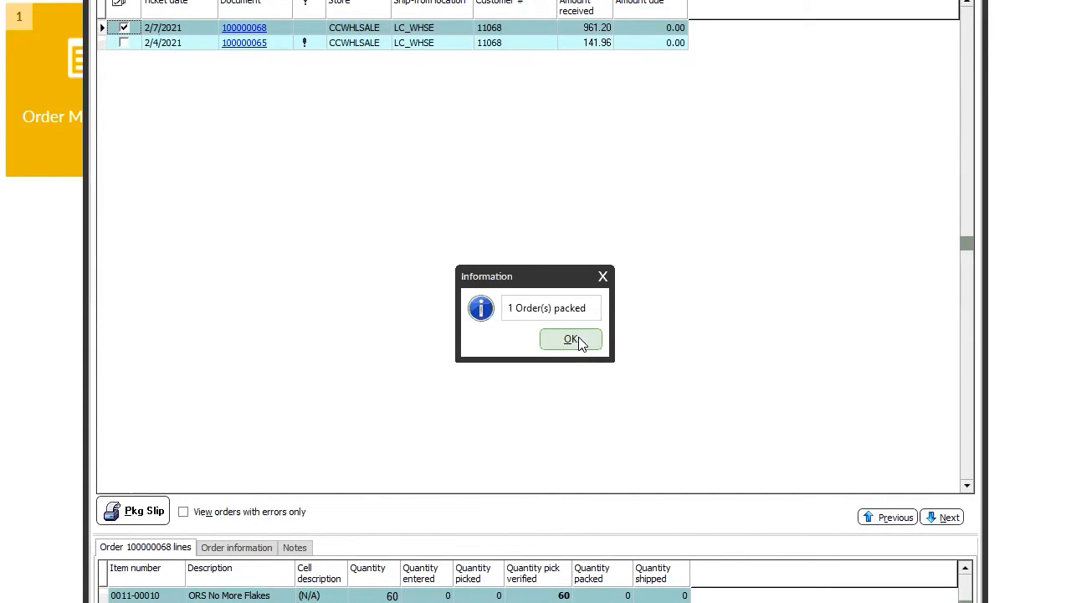
left_click(581, 343)
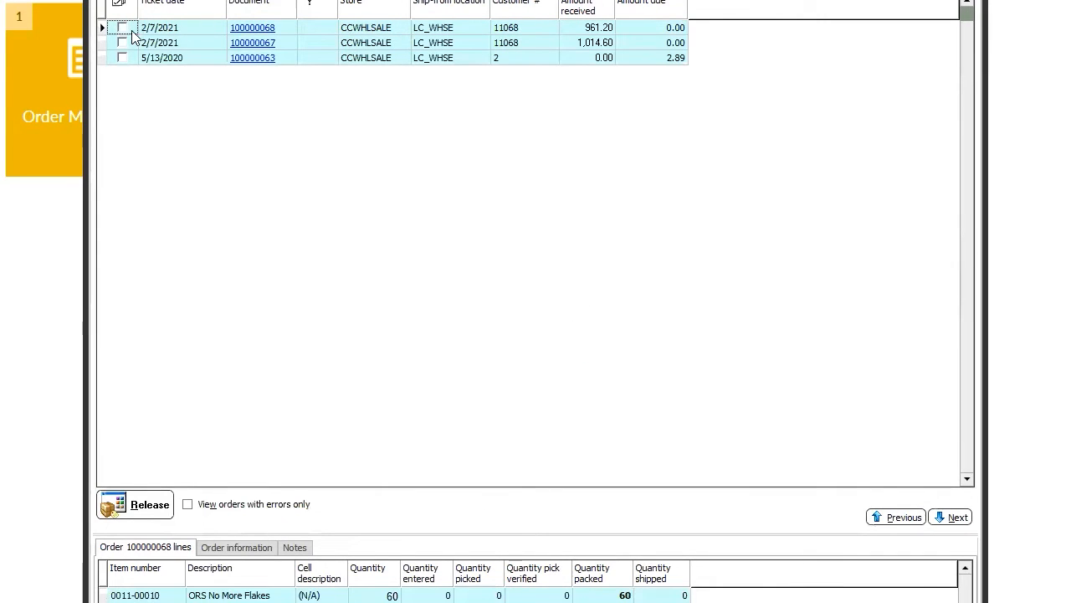
Release order 100000068 after confirming.
left_click(122, 27)
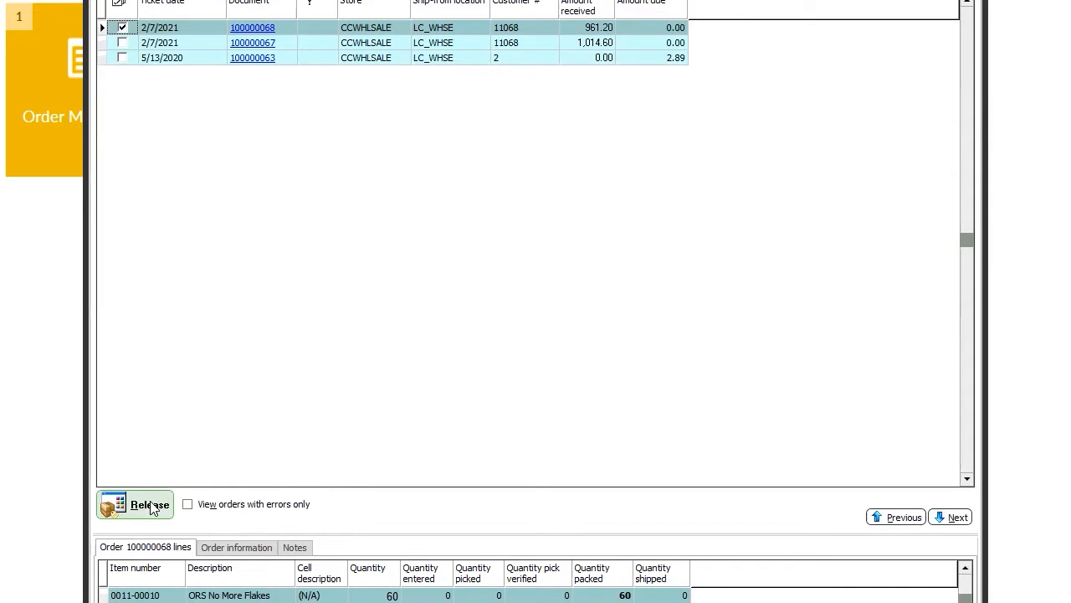
left_click(150, 506)
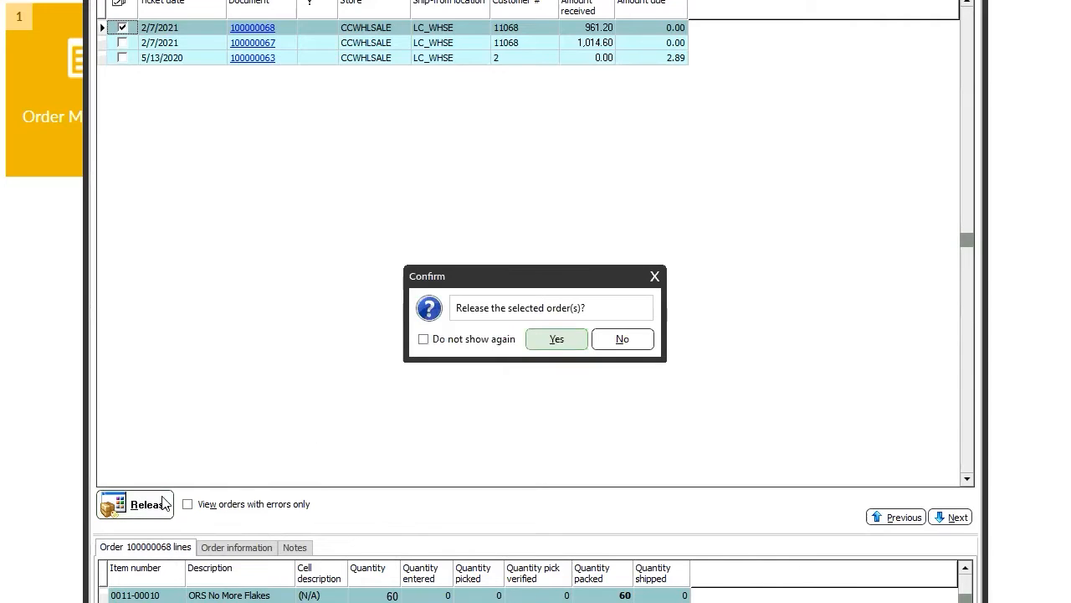
left_click(545, 342)
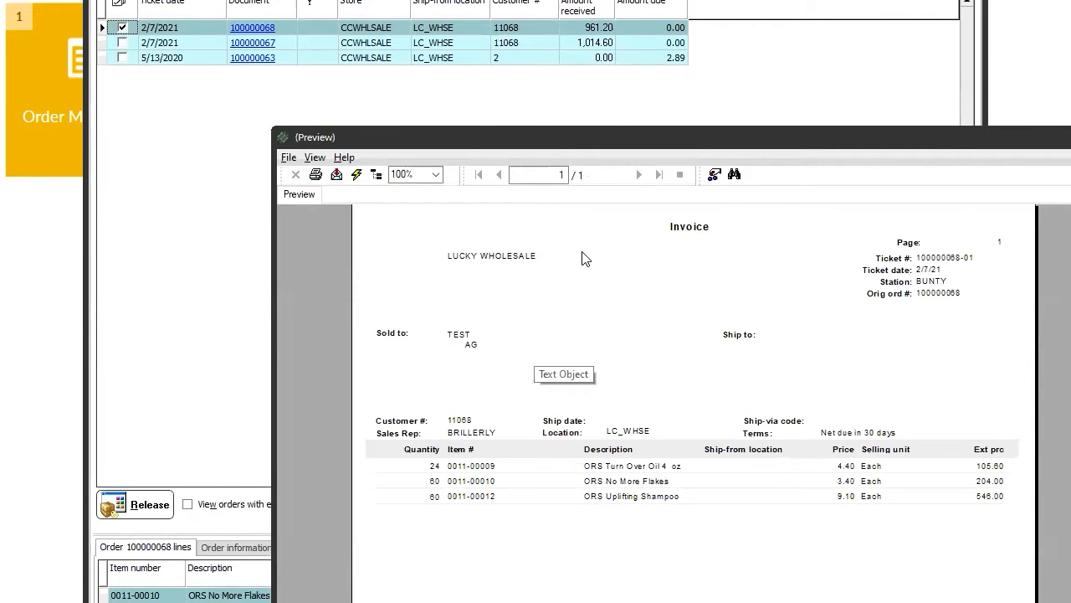
Print the invoice from the preview, leaving the printer setup unchanged.
left_click_drag(620, 137, 385, 0)
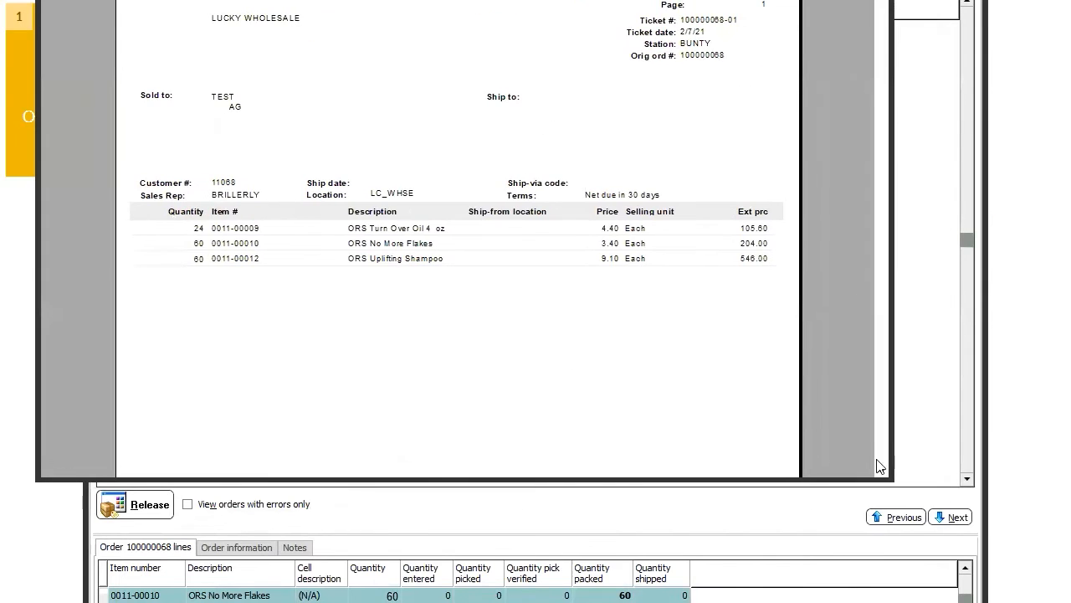
scroll(884, 451, "down", 5)
scroll(882, 447, "up", 5)
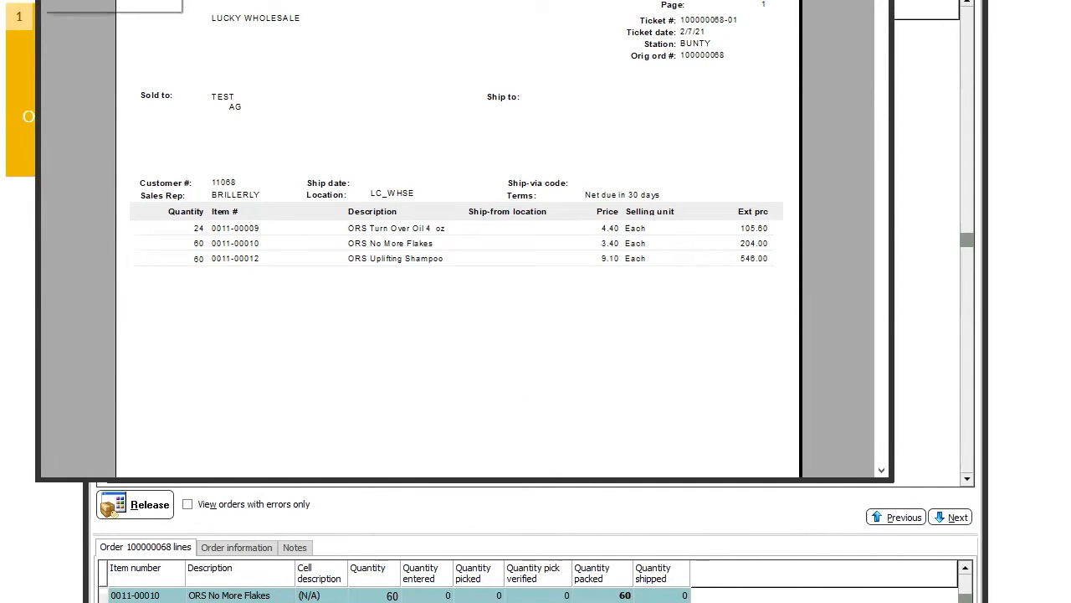
key("alt+f")
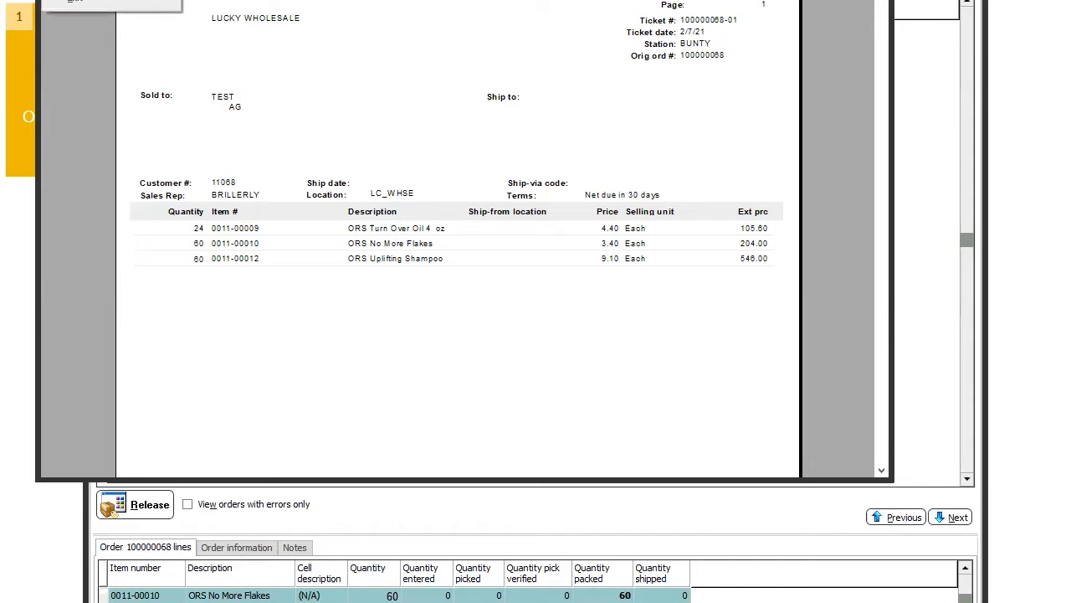
left_click(92, 0)
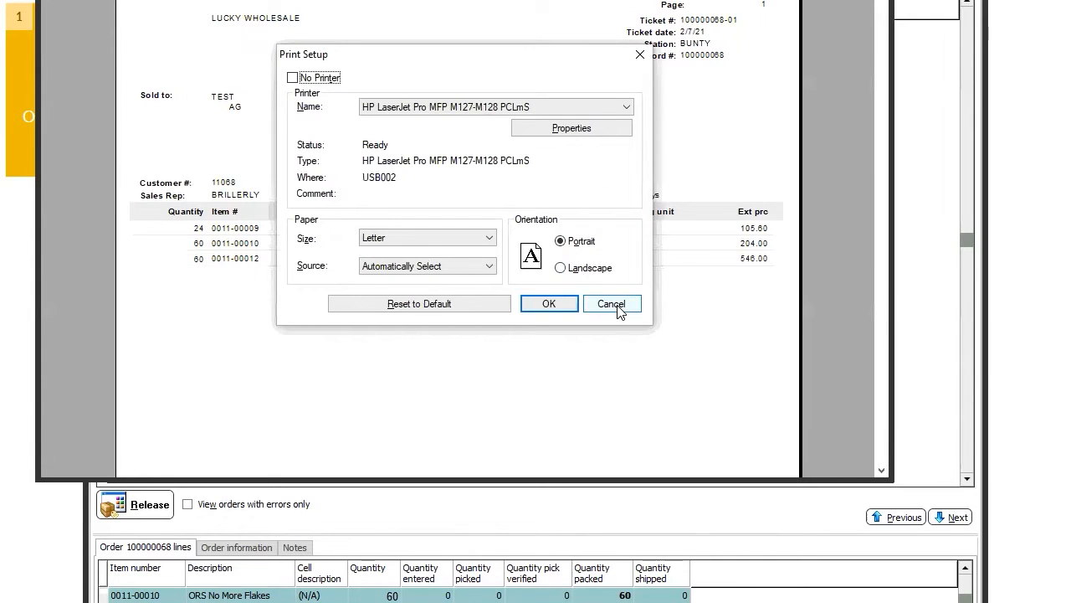
left_click(617, 307)
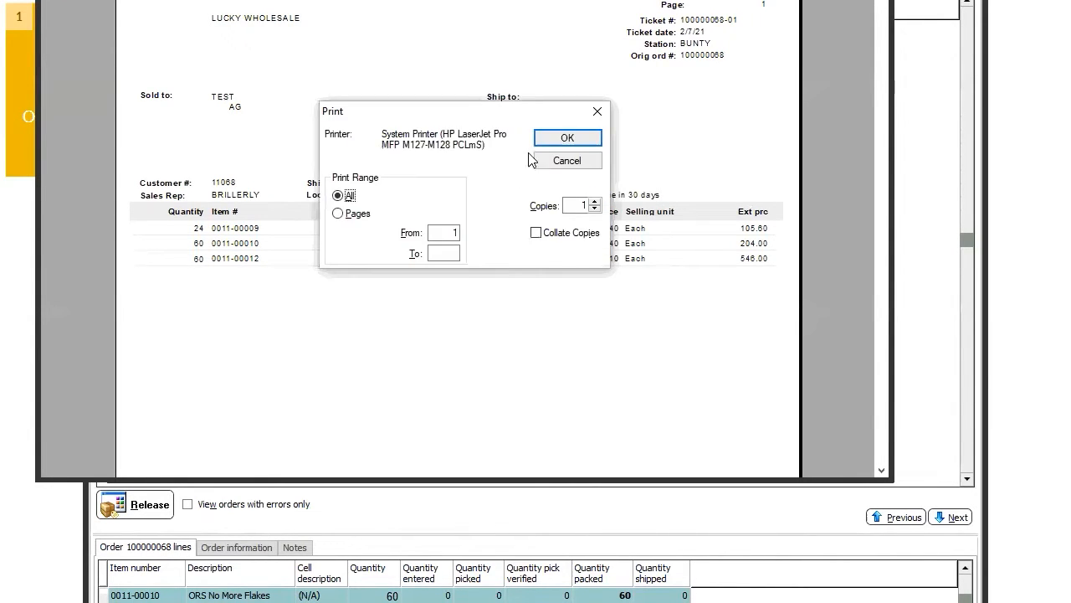
left_click(552, 140)
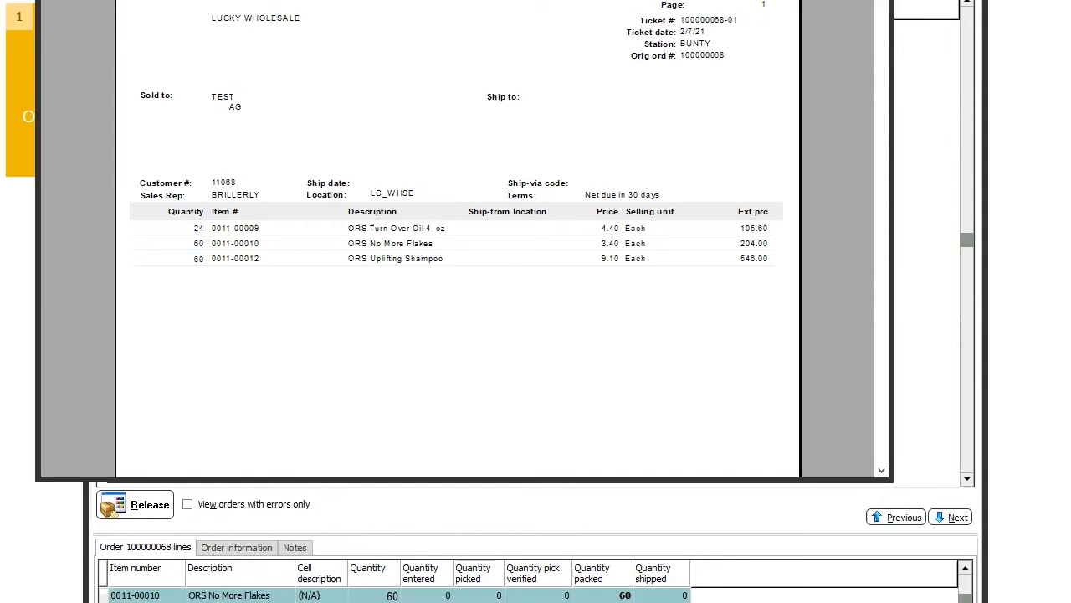
Acknowledge '1 Order(s) released' and close Order Management to return to the ticket menu.
left_click(577, 342)
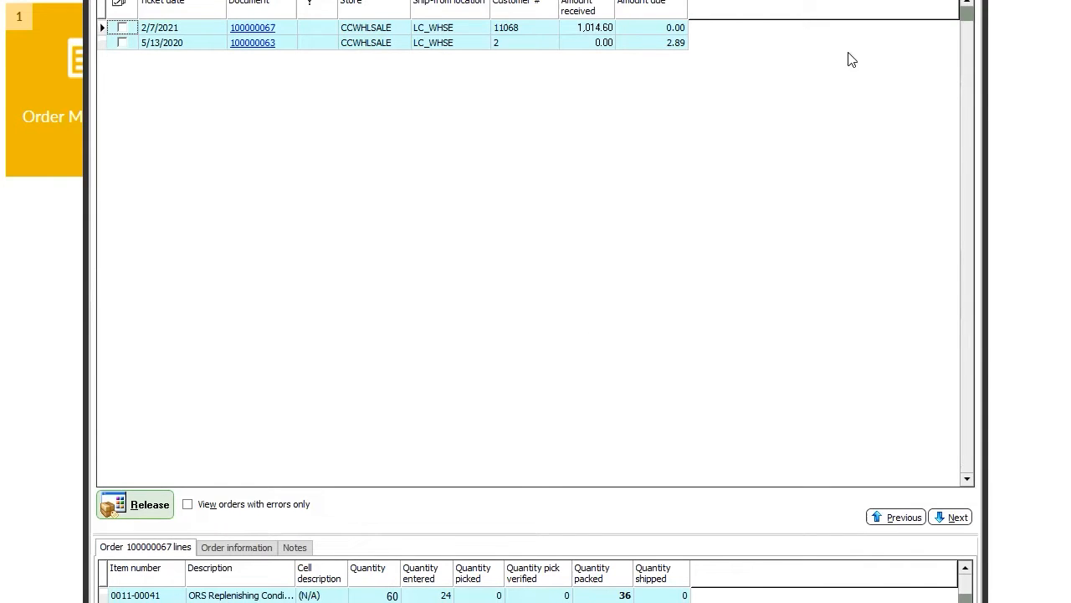
key("Escape")
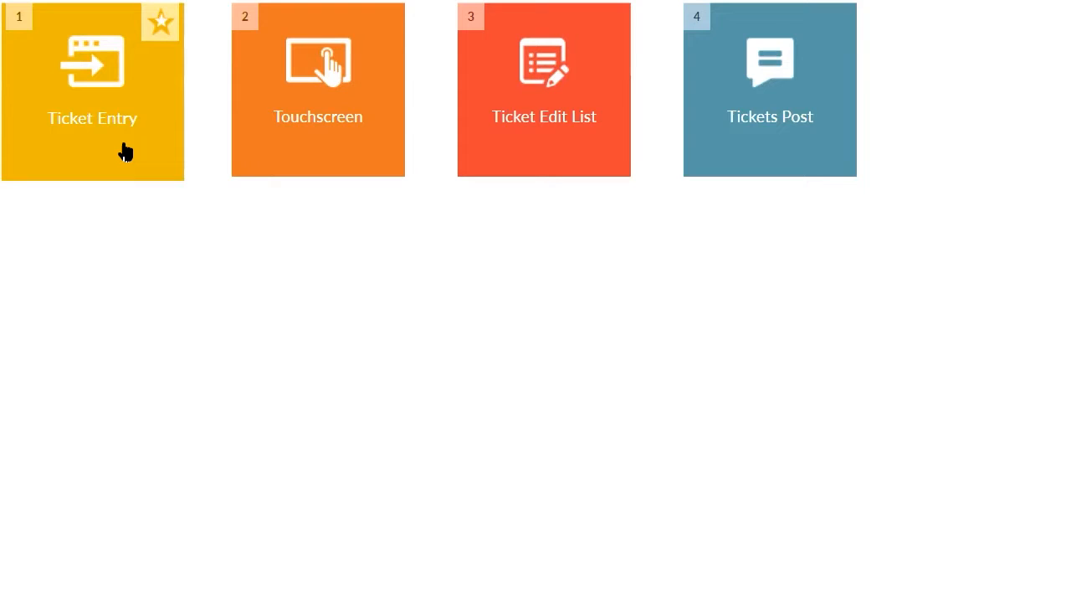
Log in to Ticket Entry with the password and choose the TEST customer.
left_click(124, 151)
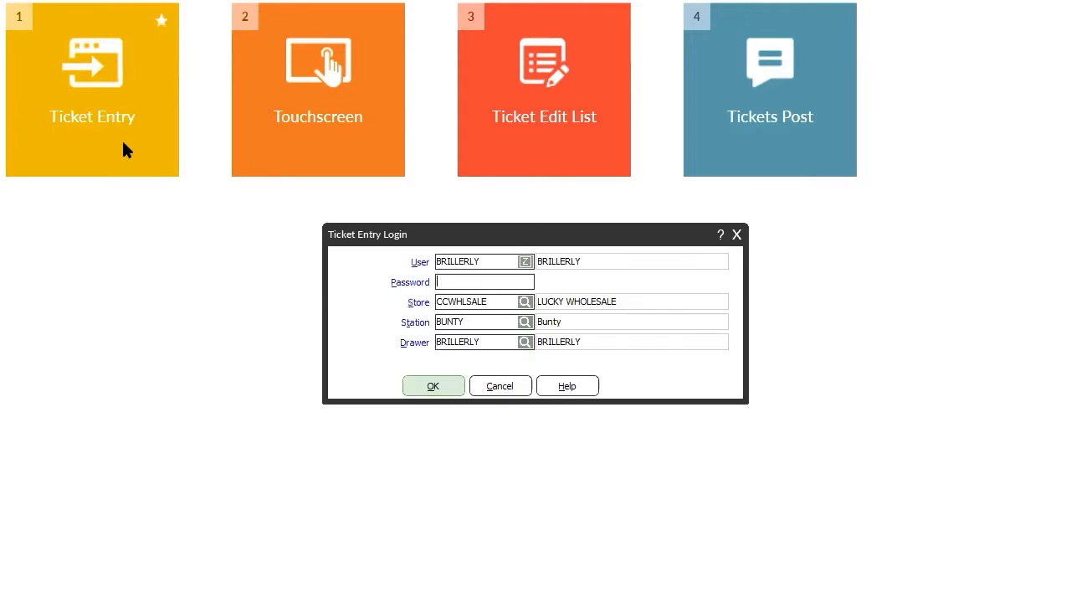
type("•••")
key("Return")
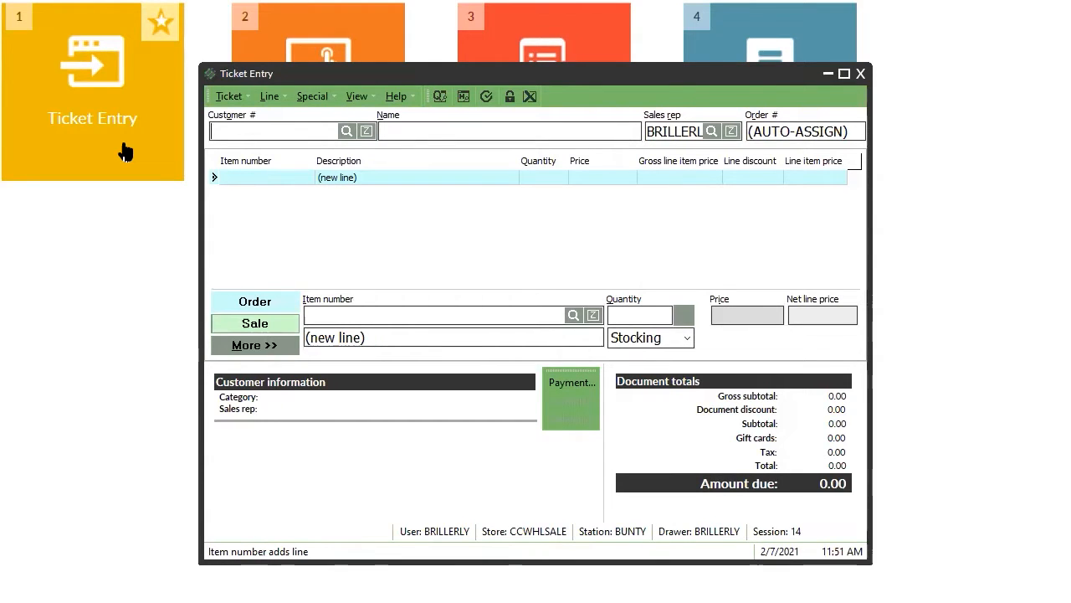
left_click(346, 131)
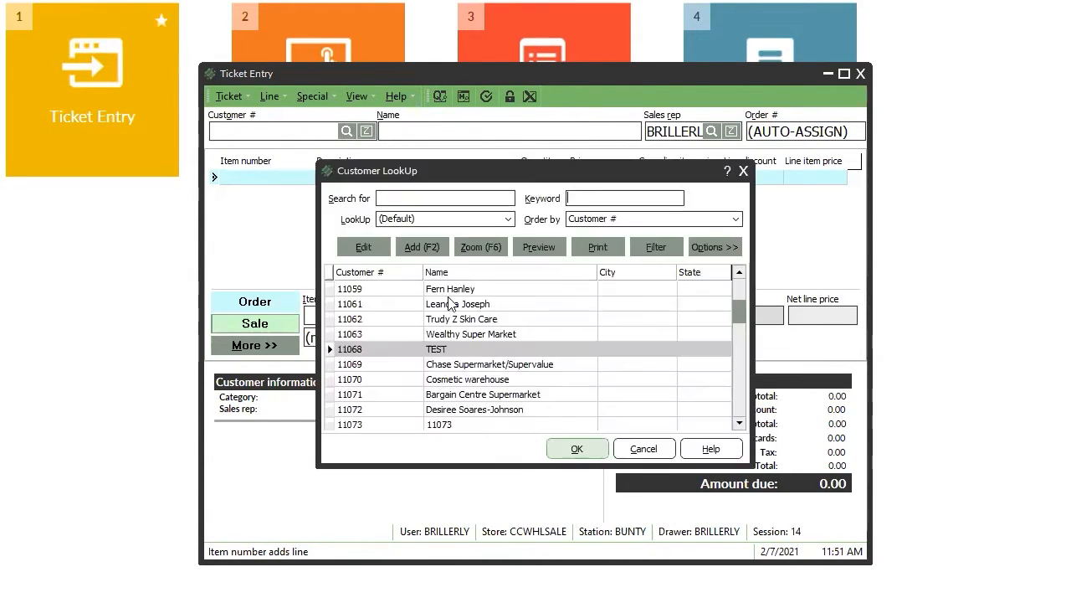
double_click(494, 349)
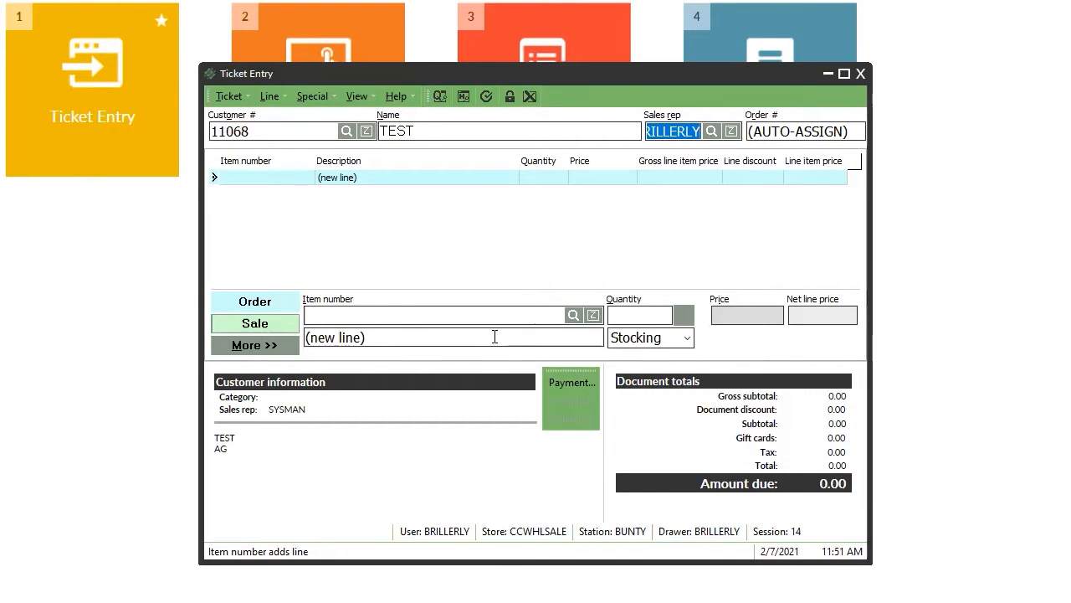
key("Return")
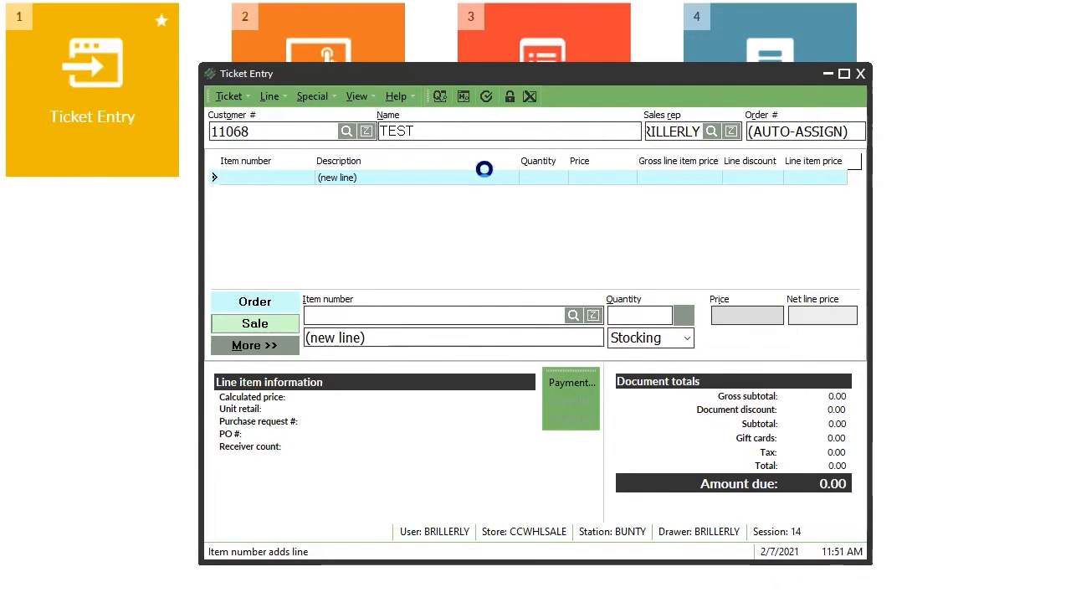
Add 24 ORS Uplifting Shampoo to the ticket.
key("Return")
key("Return")
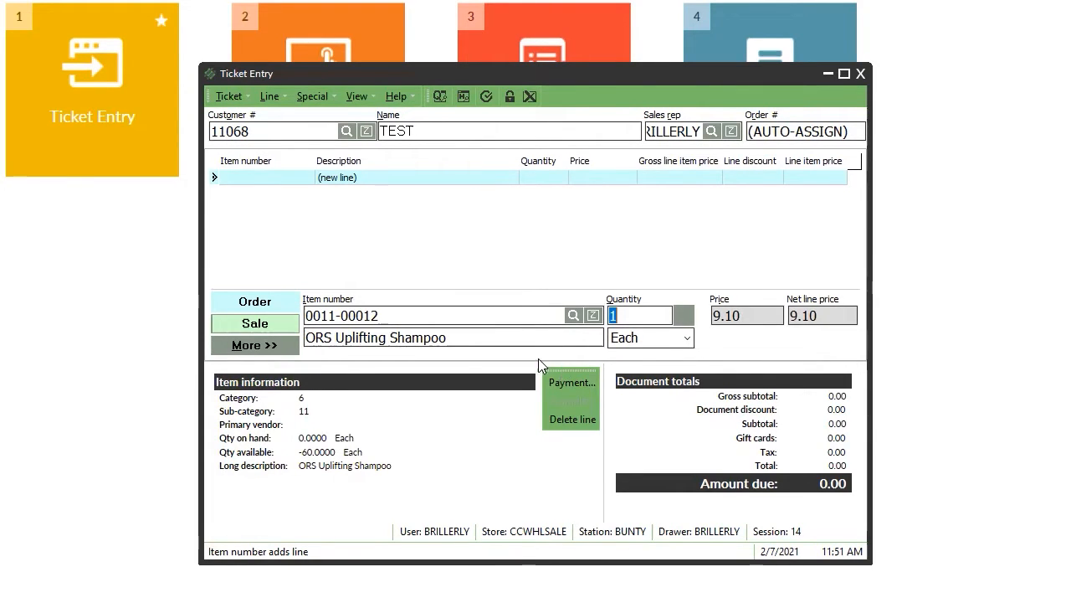
double_click(436, 336)
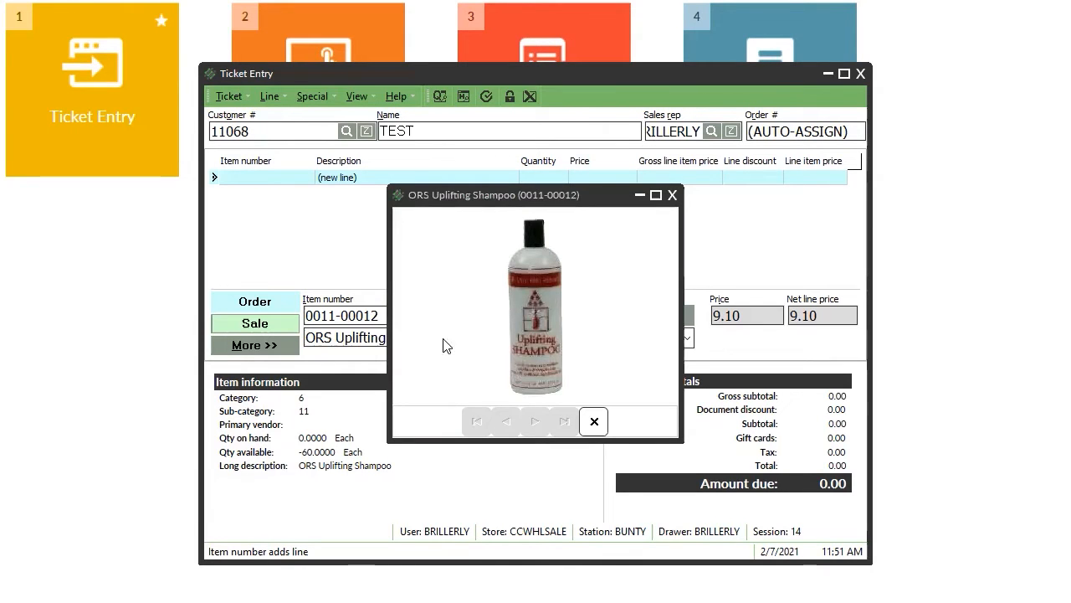
left_click(593, 422)
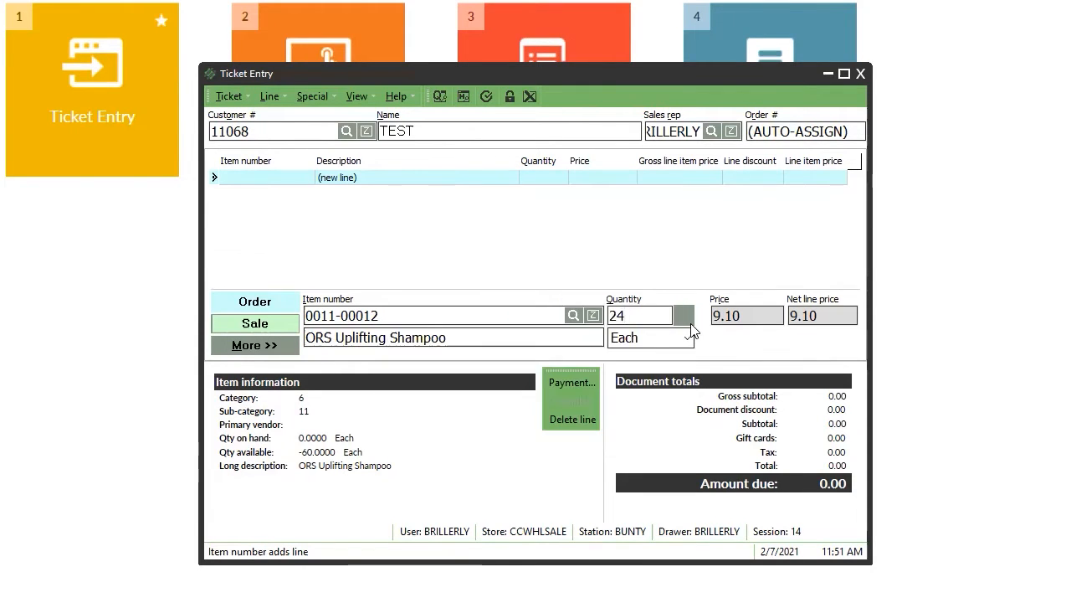
key("Return")
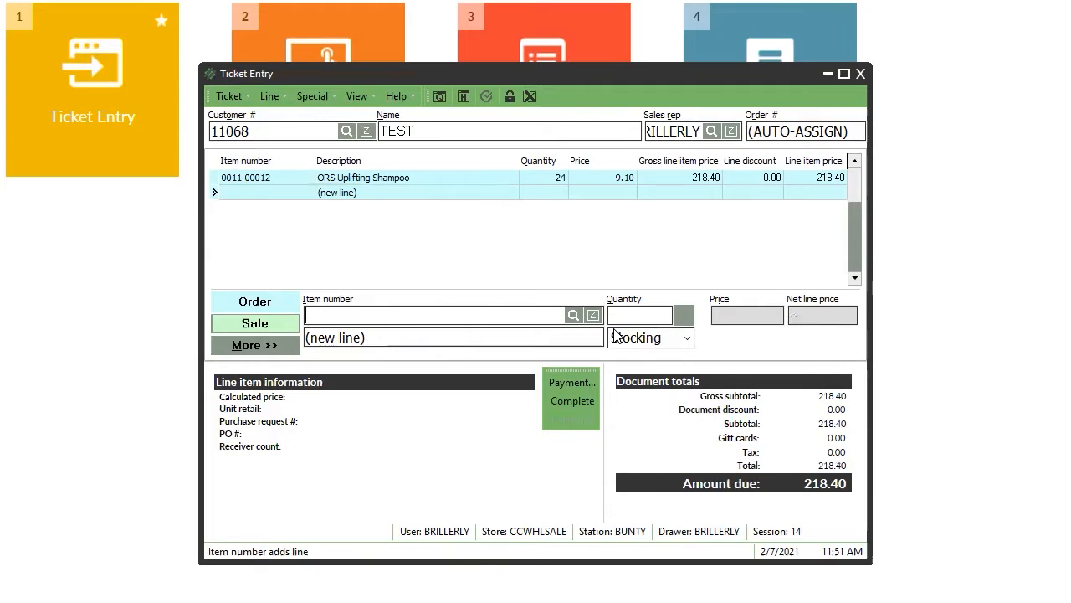
Add 48 of item 0011-00014 ORS Hair Mayonnaise, bringing the ticket to 547.20.
key("Return")
double_click(473, 381)
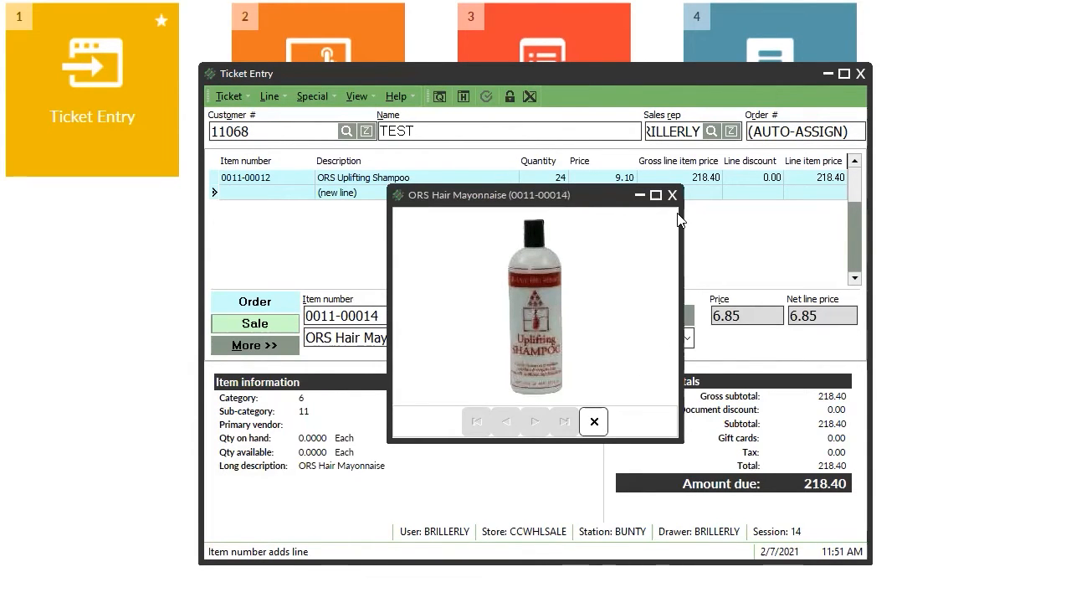
type("48")
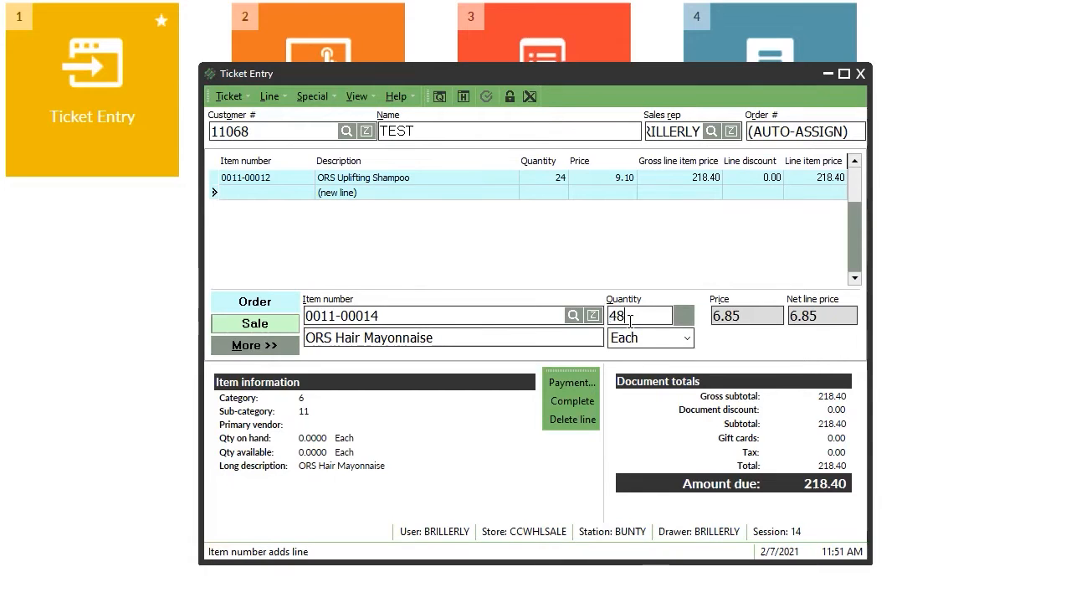
key("Return")
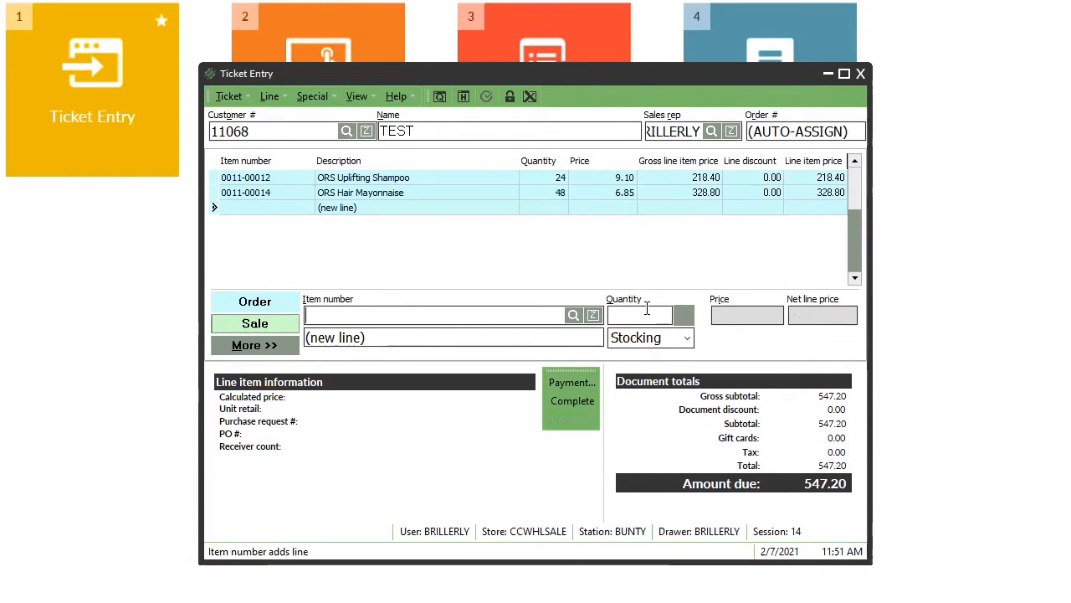
left_click(593, 422)
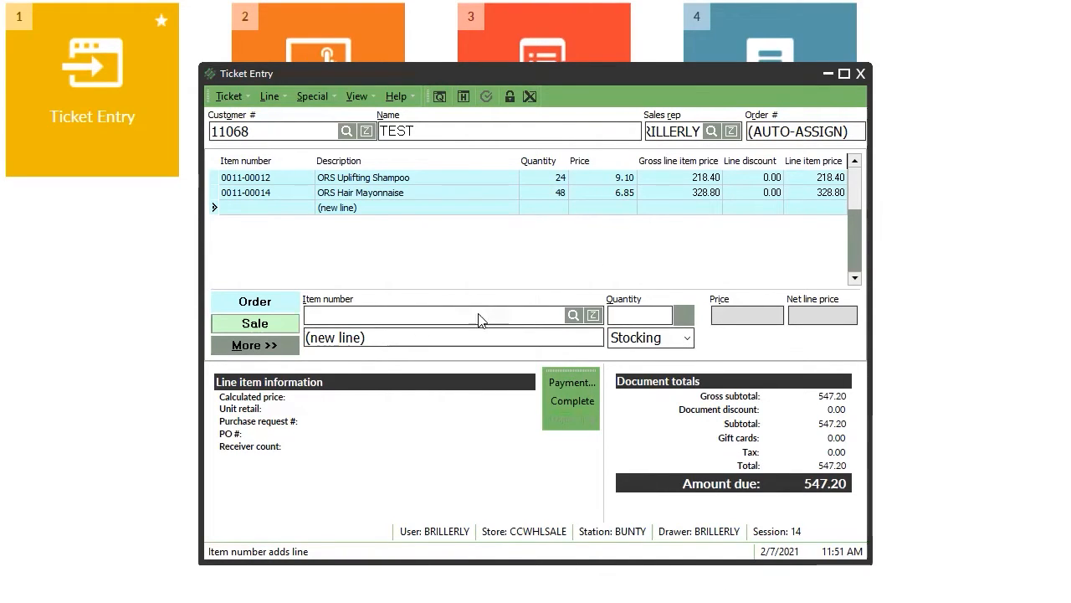
left_click(383, 191)
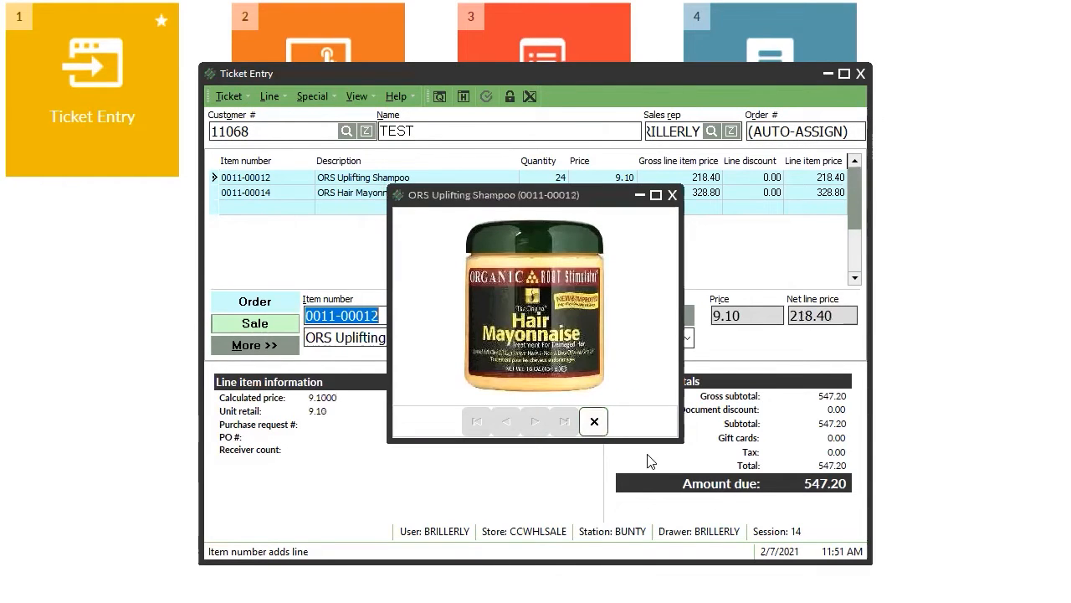
left_click(595, 421)
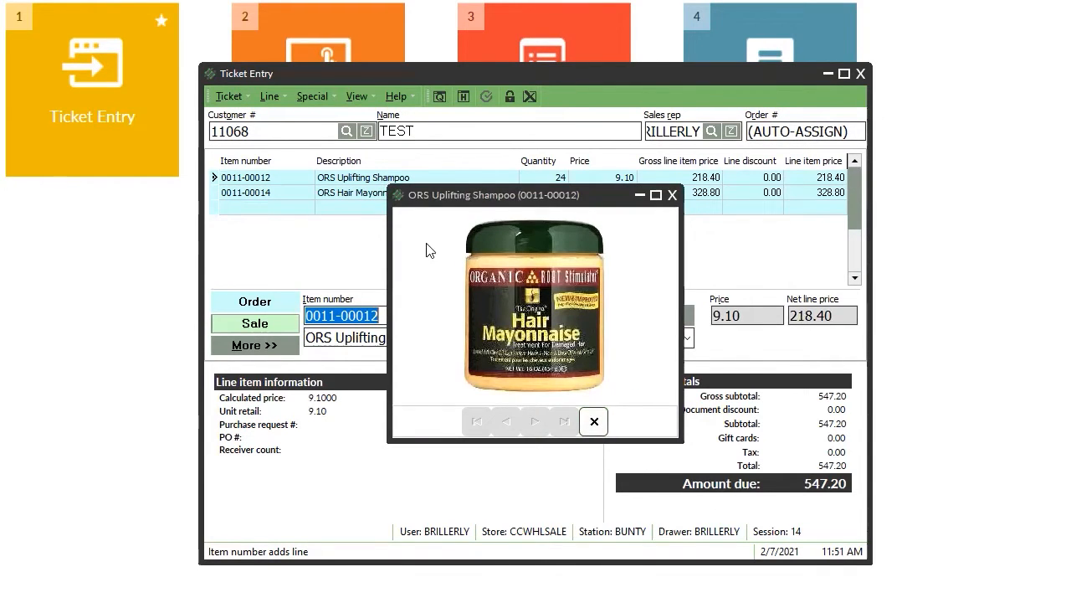
left_click(345, 209)
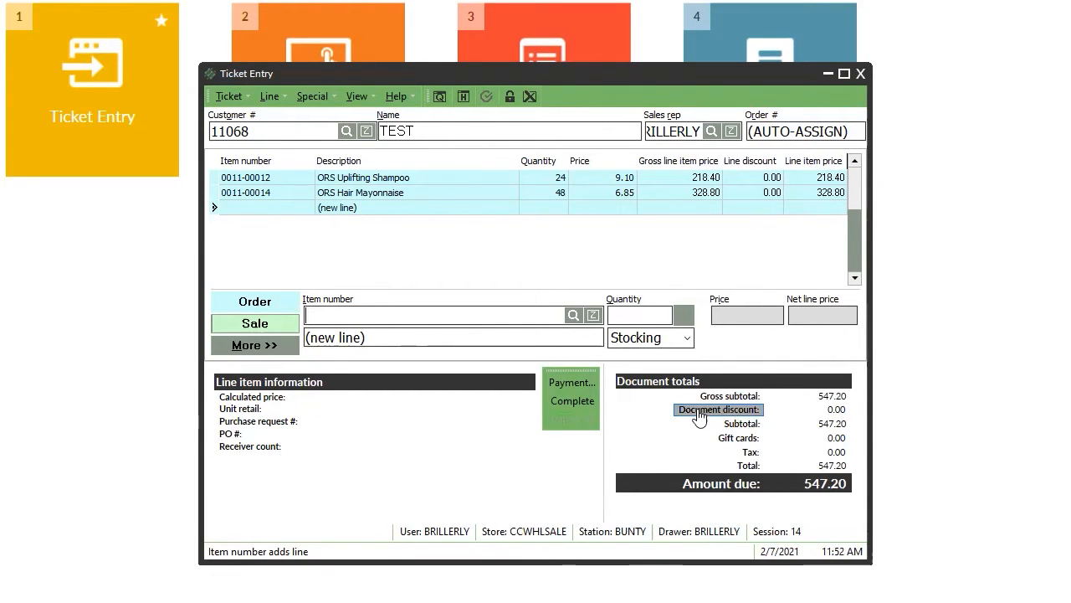
Create discount code DISCOUNT5% with description '5 PERCENT DISCOUNT'.
left_click(743, 413)
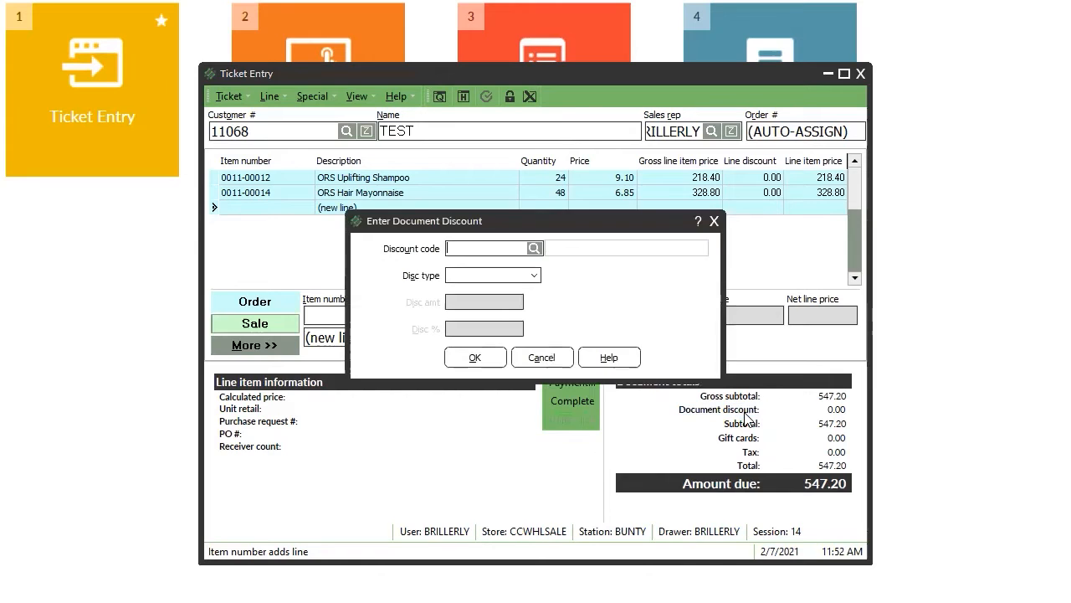
left_click(535, 248)
left_click(421, 246)
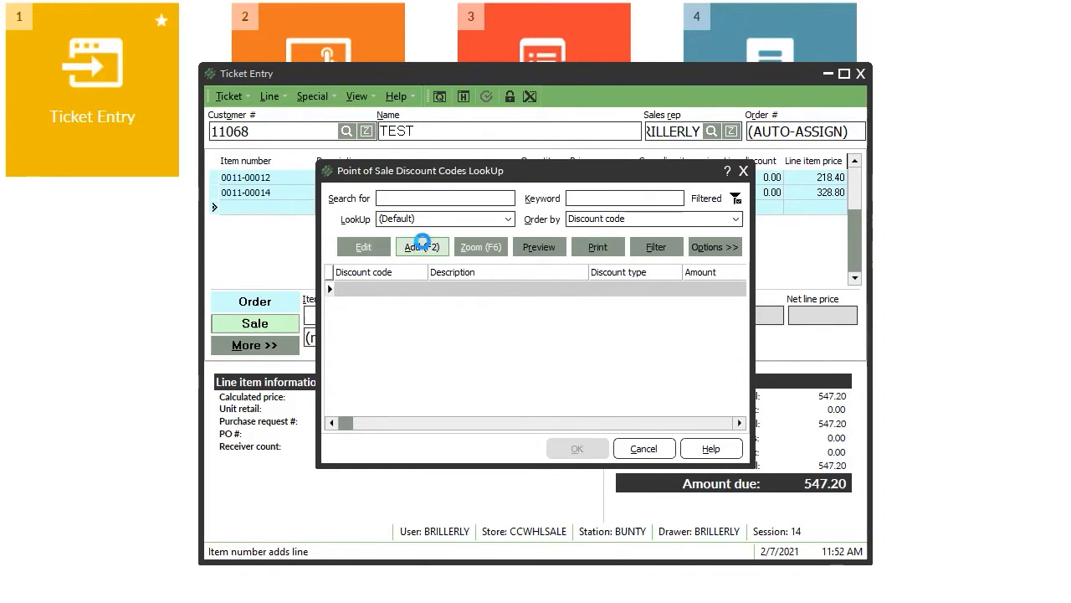
type("DISCOUNT5%")
key("Tab")
type("5")
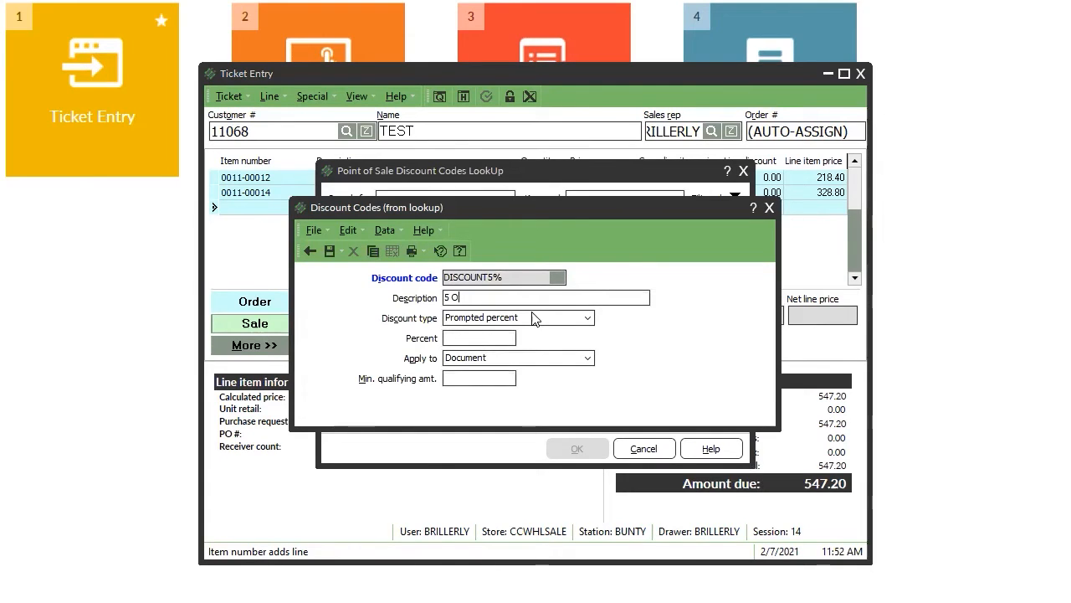
type(" PERCENT DISCOUNT")
Make DISCOUNT5% a 5 percent discount applied to Line Item and save it.
left_click(536, 320)
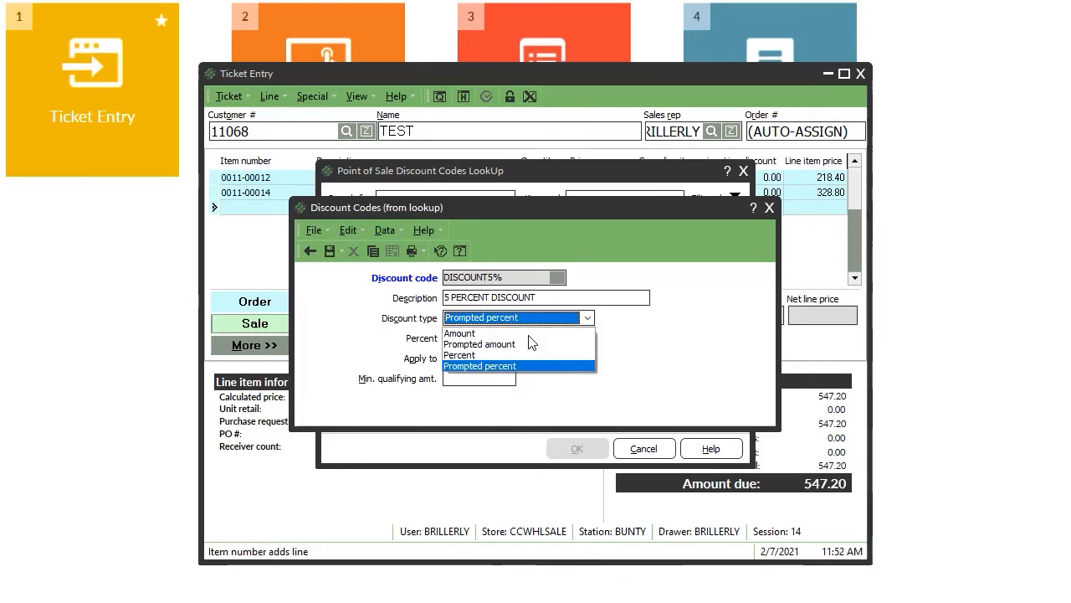
left_click(482, 356)
left_click(474, 339)
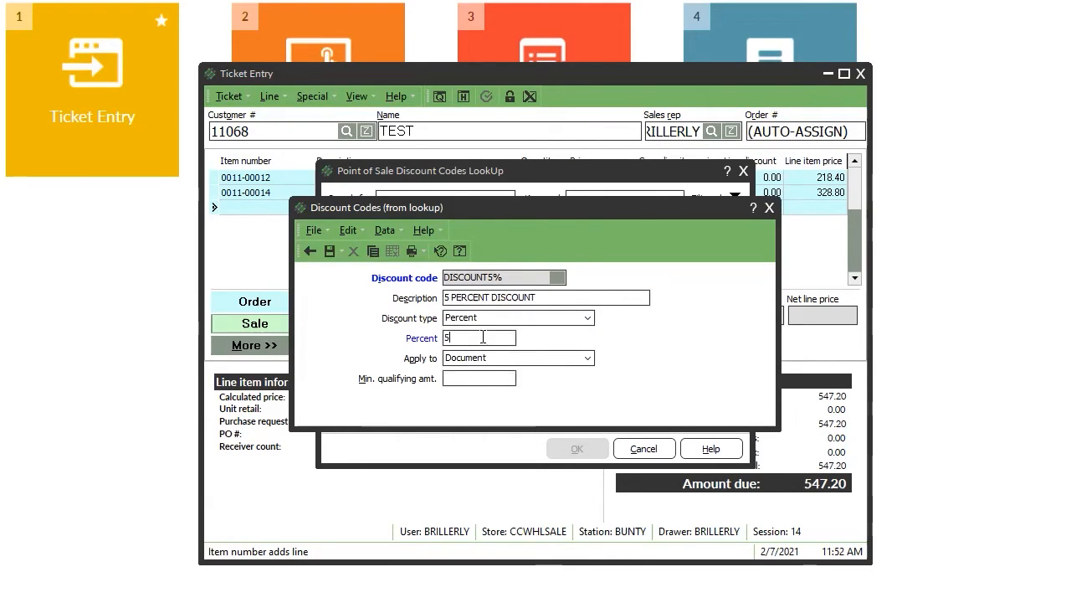
left_click(503, 359)
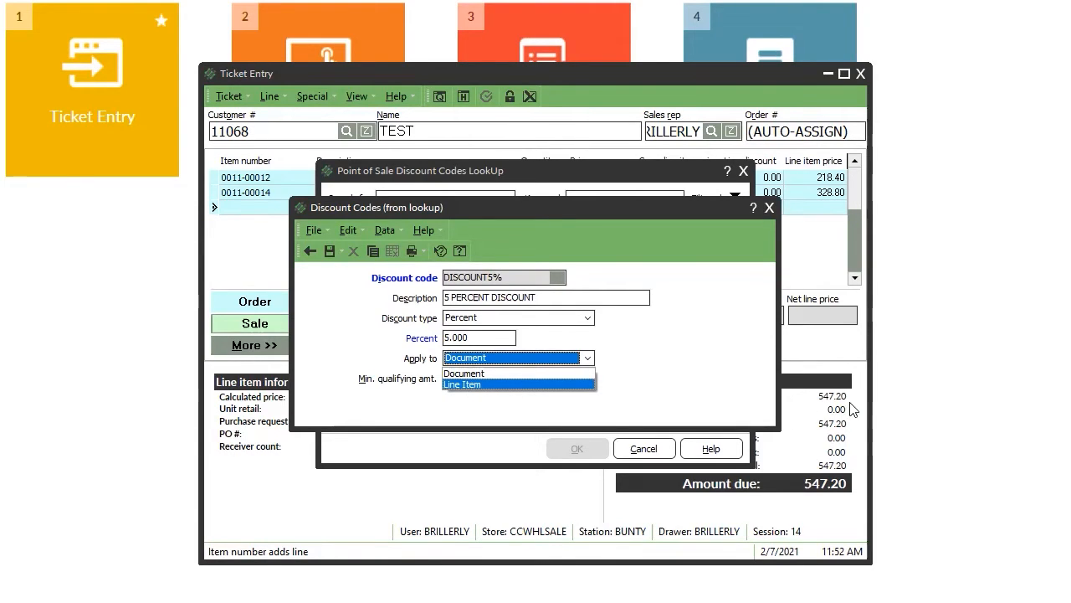
left_click(493, 385)
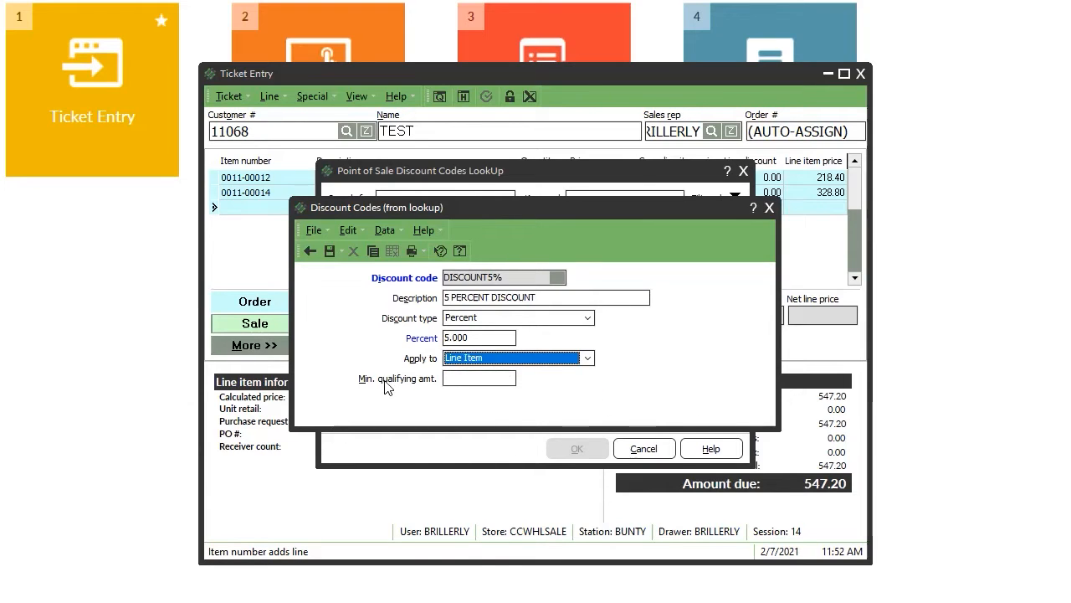
left_click(327, 254)
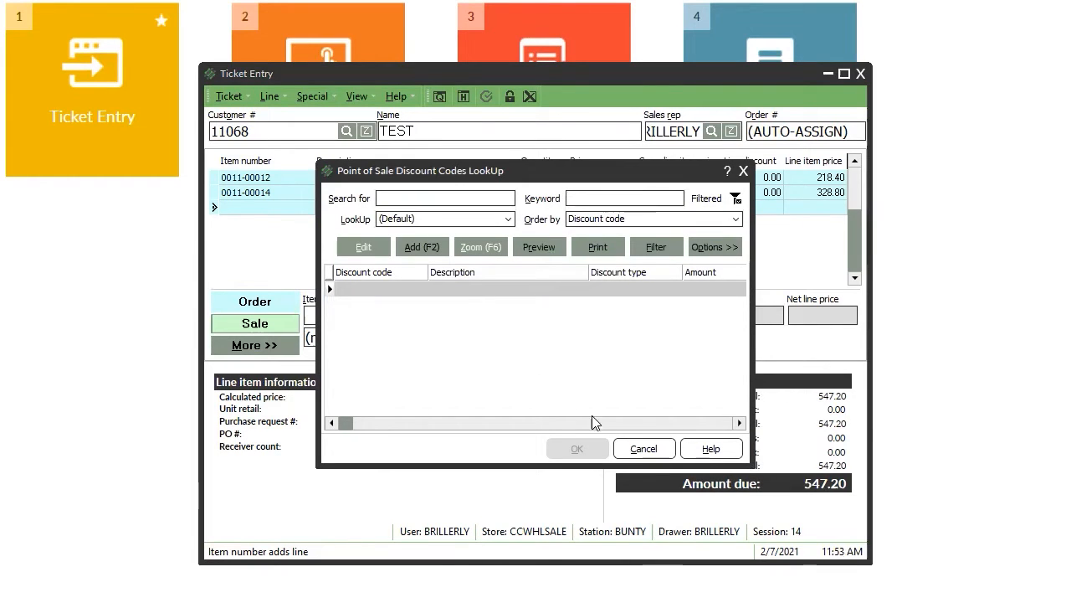
Search the discount codes lookup for DISCOUNT and check its sort order.
type("5")
key("BackSpace")
type("DISCOUNT")
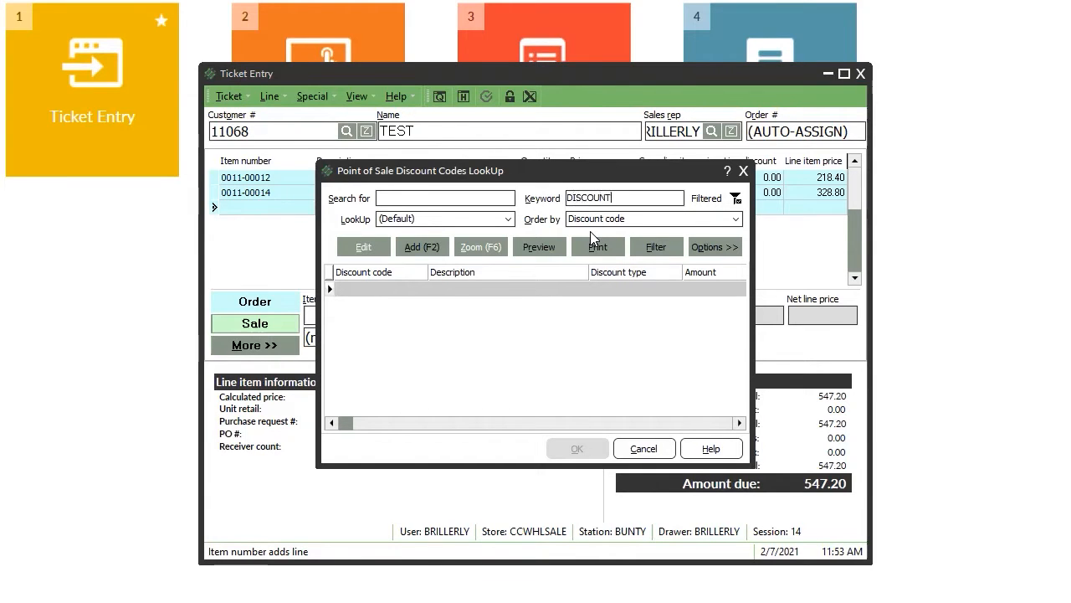
key("Escape")
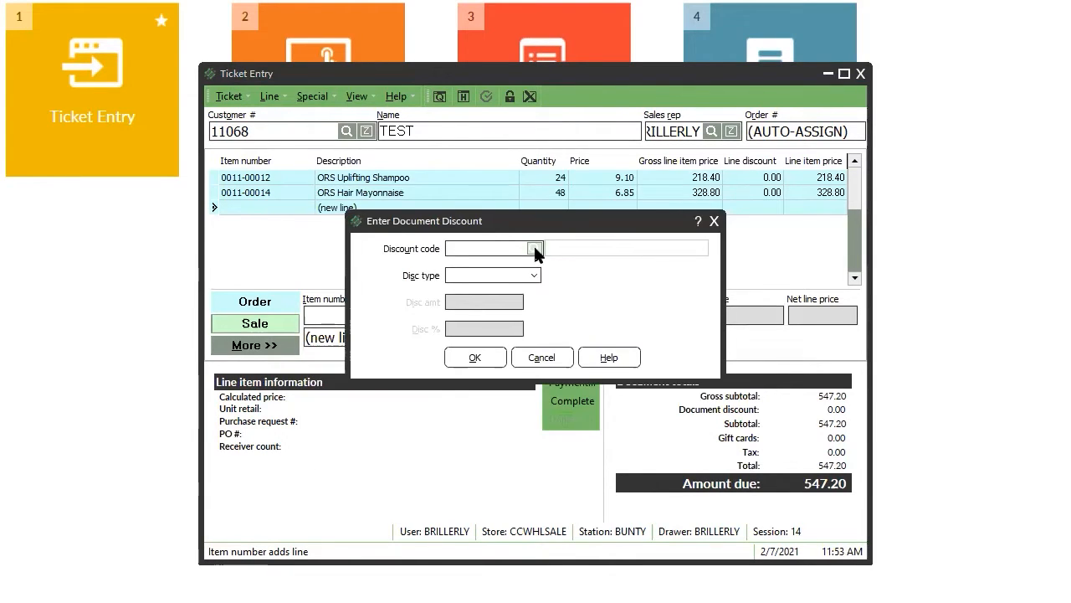
left_click(533, 248)
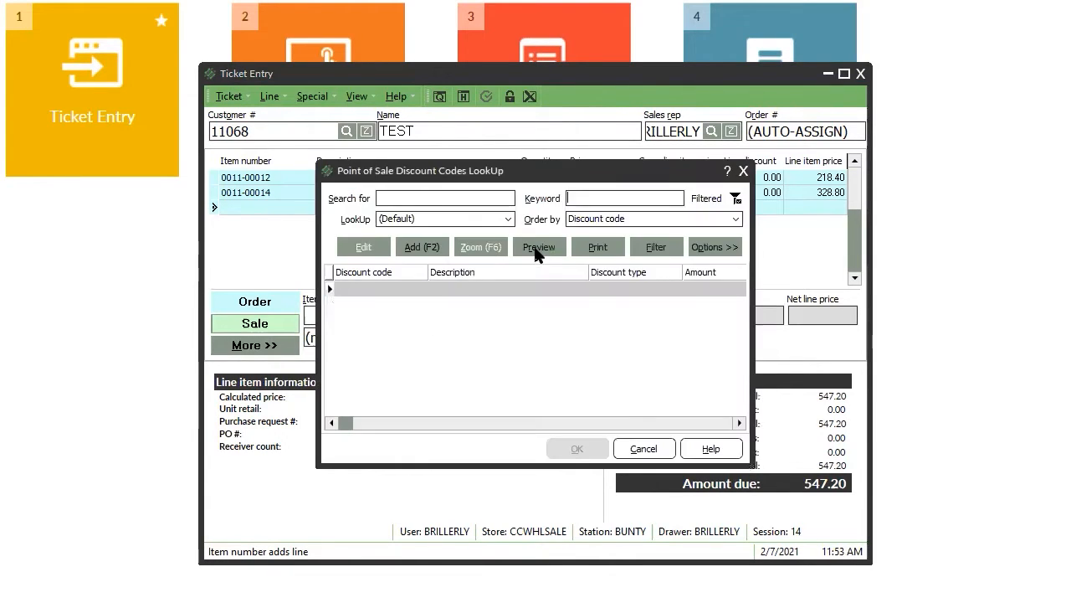
left_click(590, 220)
key("Escape")
key("Escape")
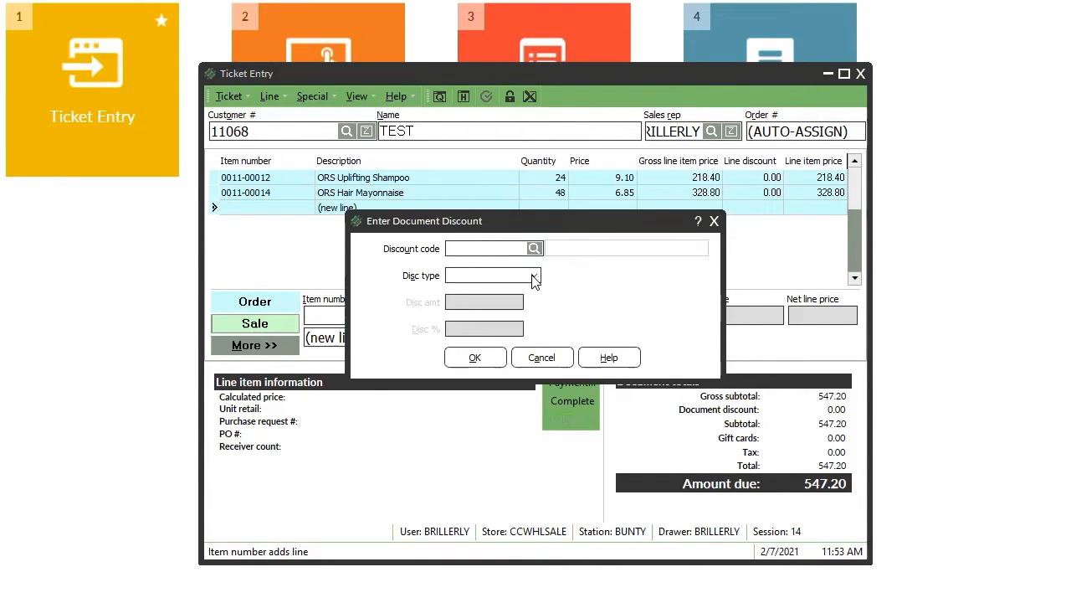
List the saved discount codes and open DISCOUNT5%'s details to confirm it exists.
type("DISCOUNT")
key("BackSpace")
key("Return")
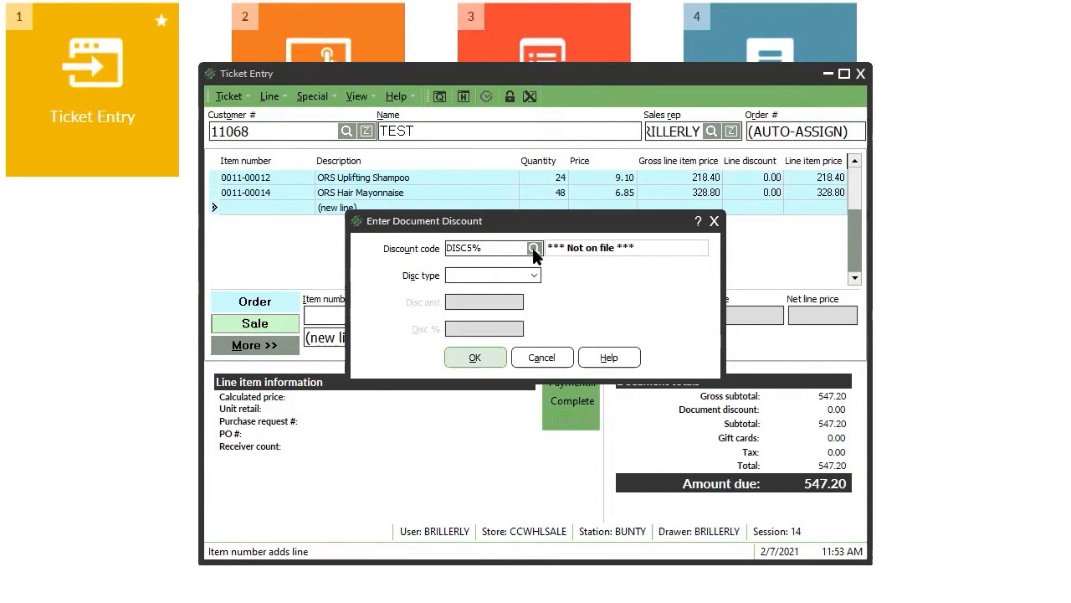
left_click(533, 249)
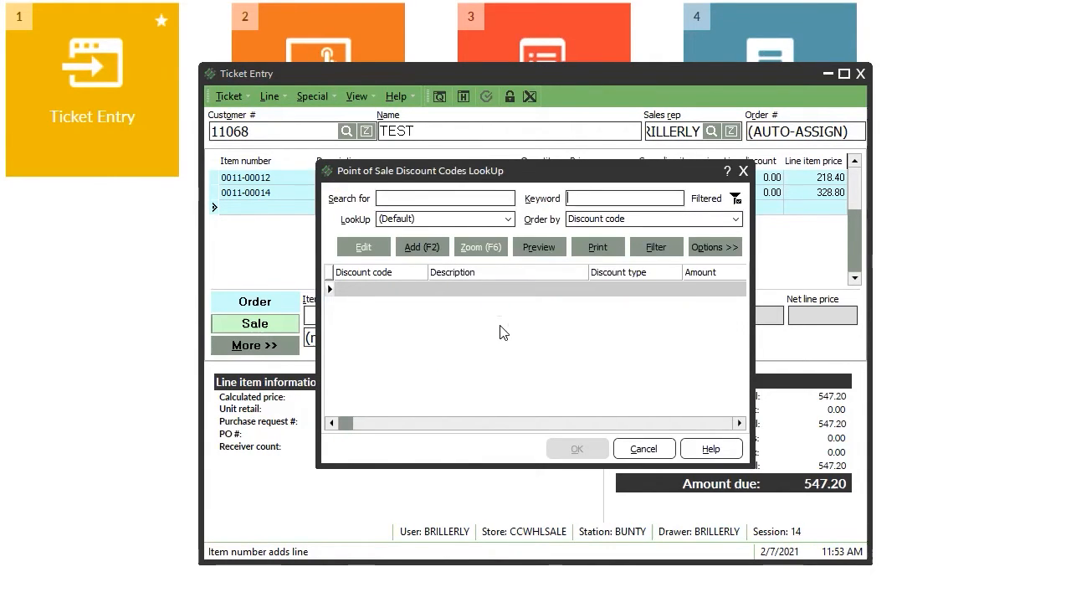
key("F2")
left_click(560, 277)
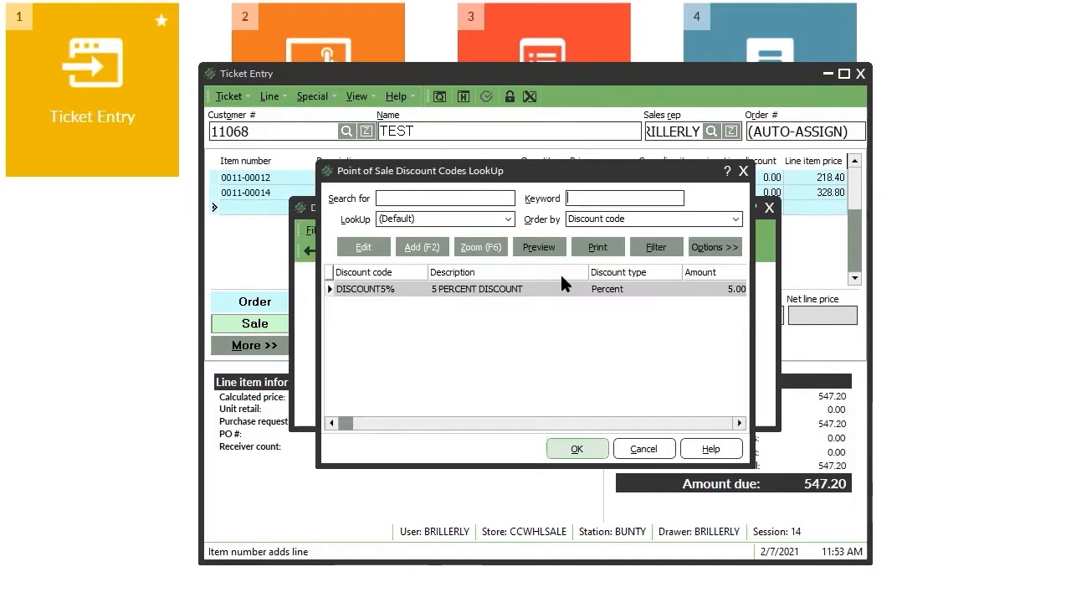
double_click(517, 293)
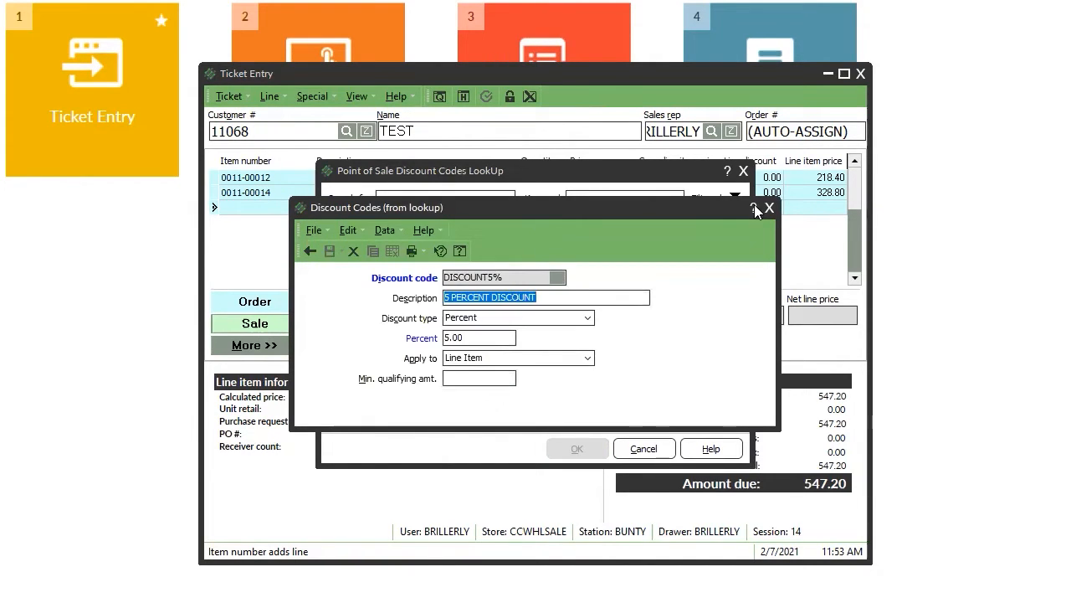
key("Escape")
key("Escape")
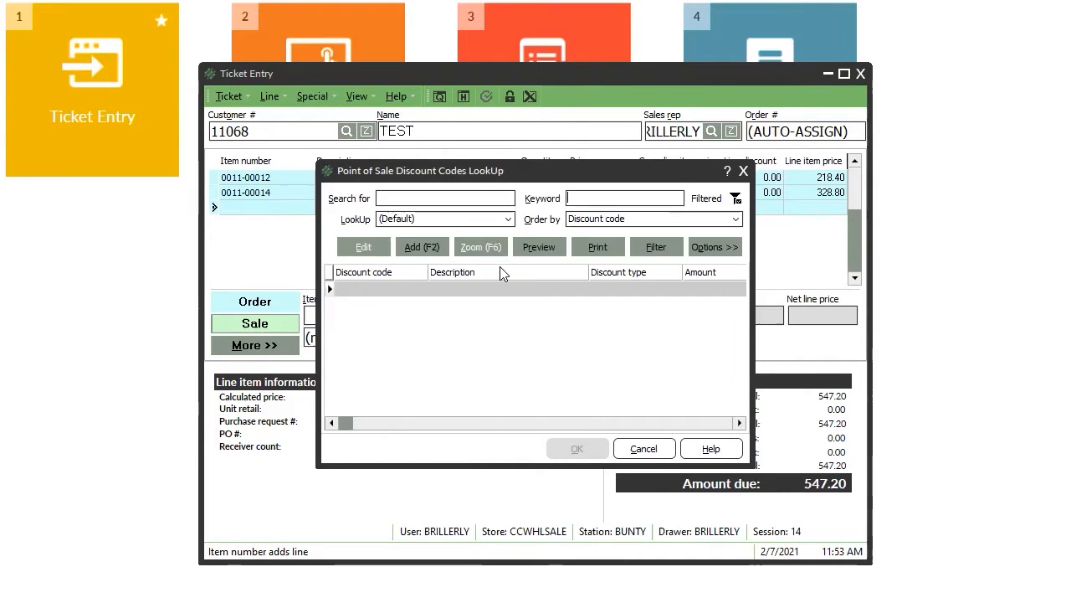
Cancel the document discount entry without applying DISCOUNT5% and close Ticket Entry.
left_click(488, 248)
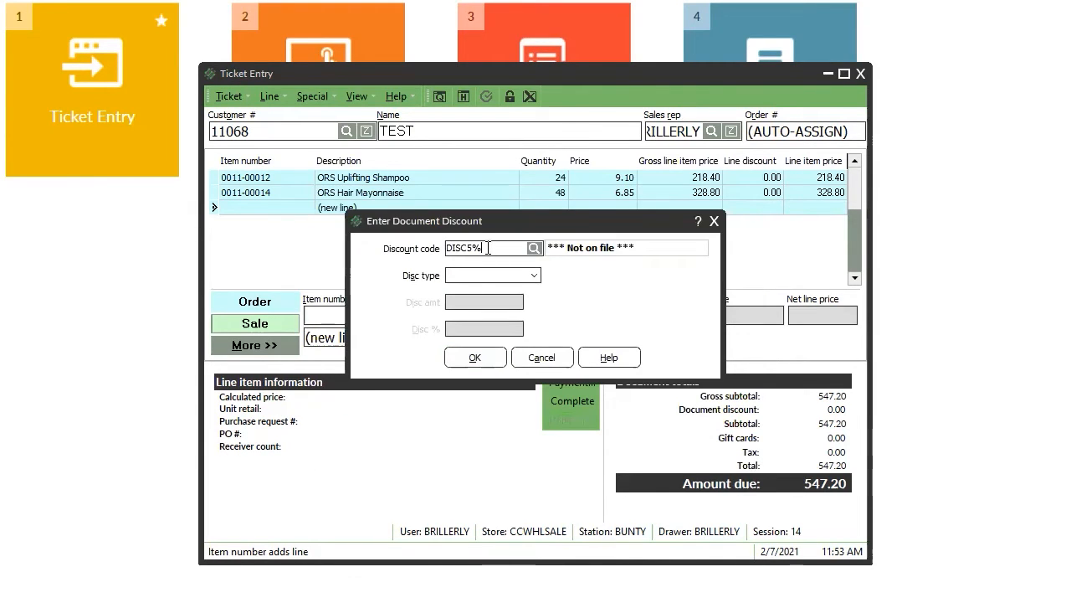
type("OUNT5%")
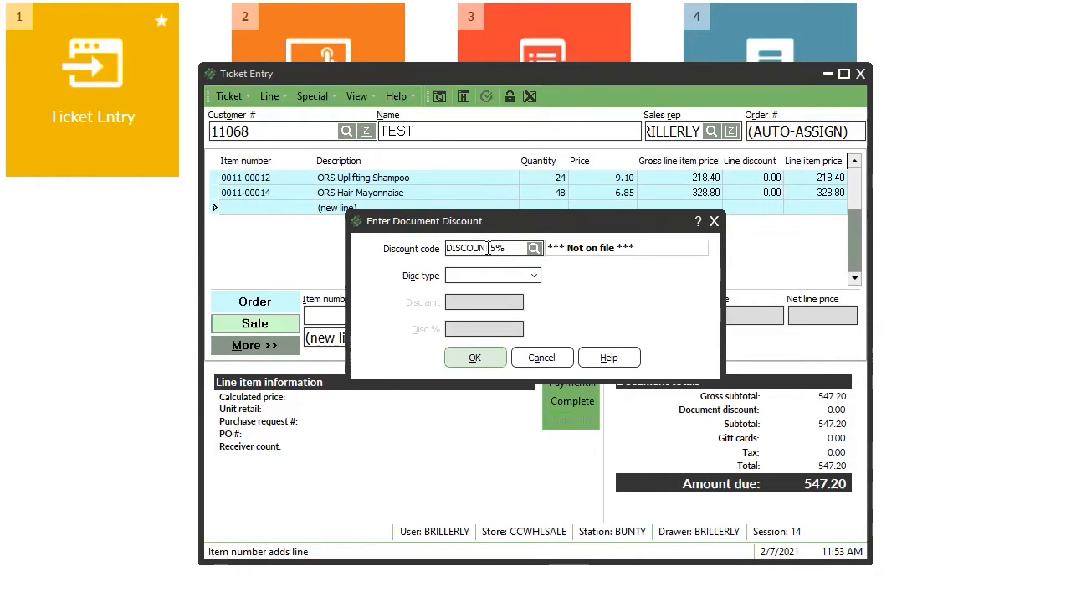
left_click(714, 221)
left_click(861, 75)
Void the old ticket and log back into Ticket Entry with the password for a blank ticket.
left_click(552, 335)
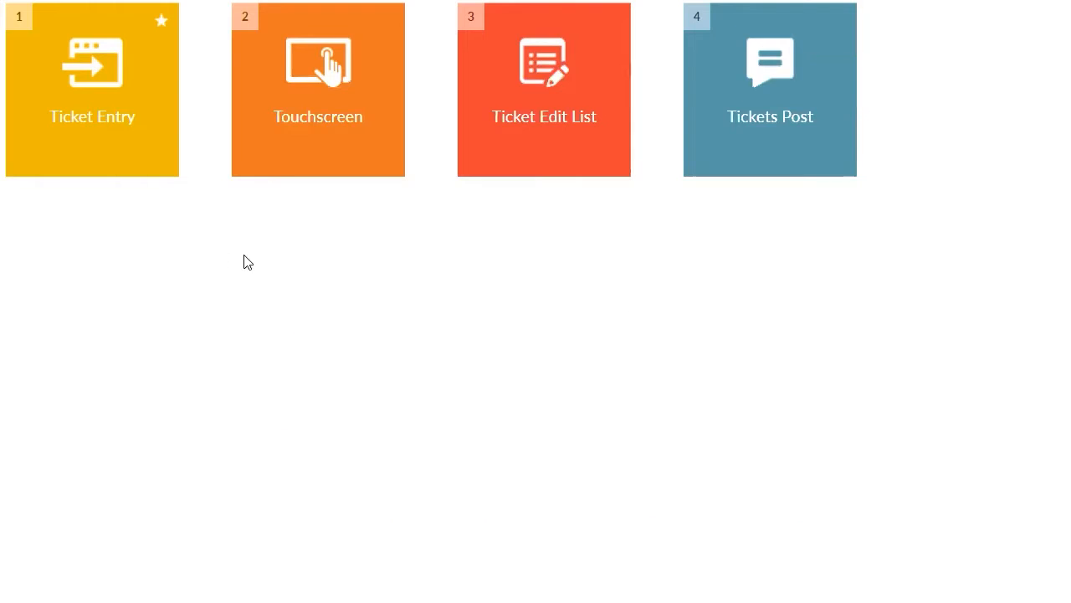
left_click(101, 105)
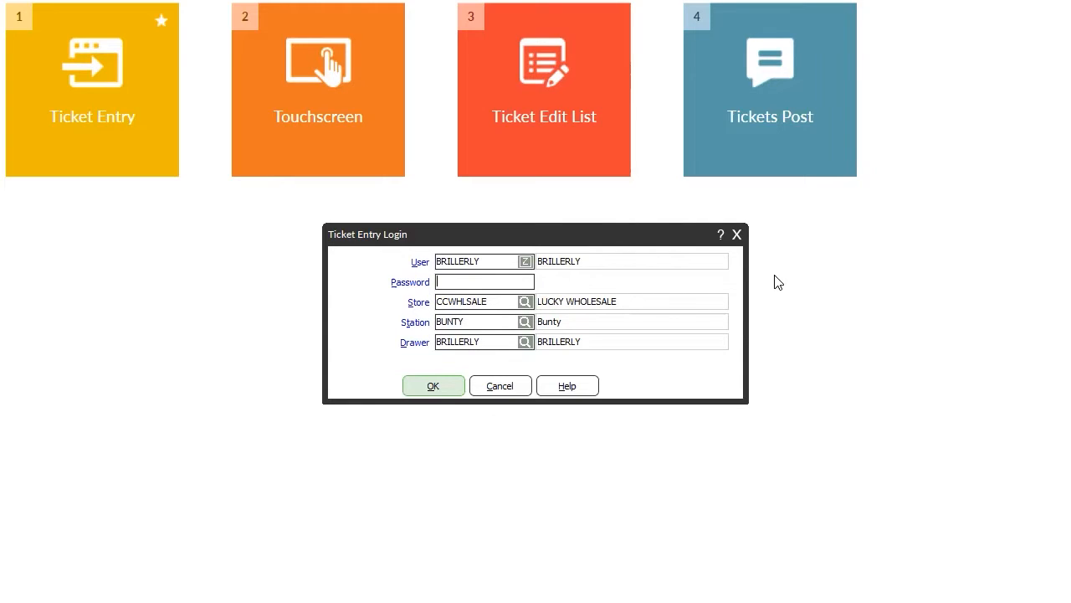
type("1")
key("Return")
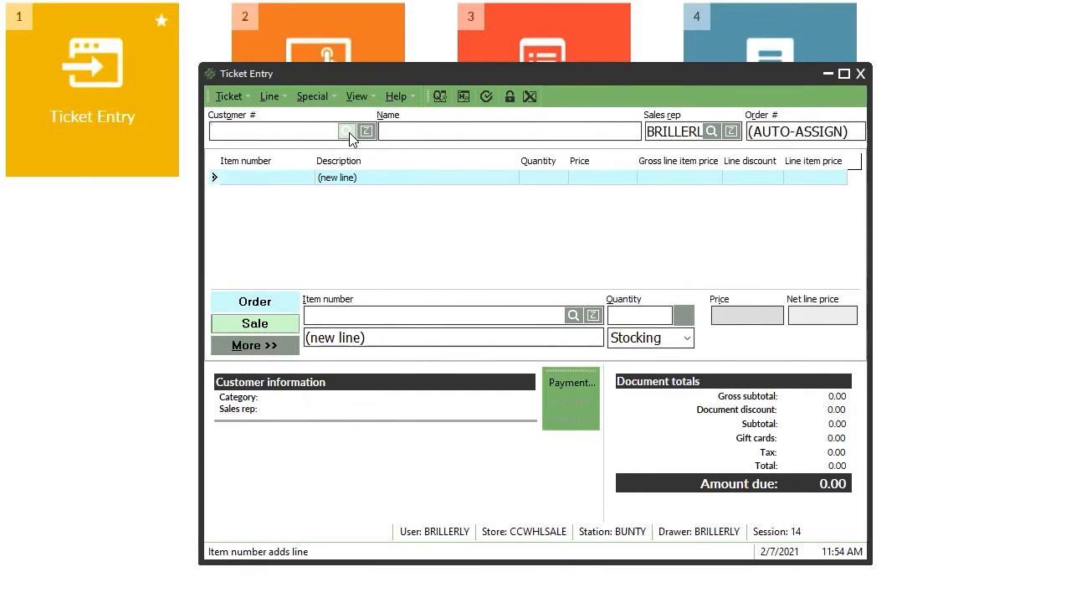
left_click(346, 132)
Confirm the test customer and add 48 of item 0011-00014.
key("Return")
key("Return")
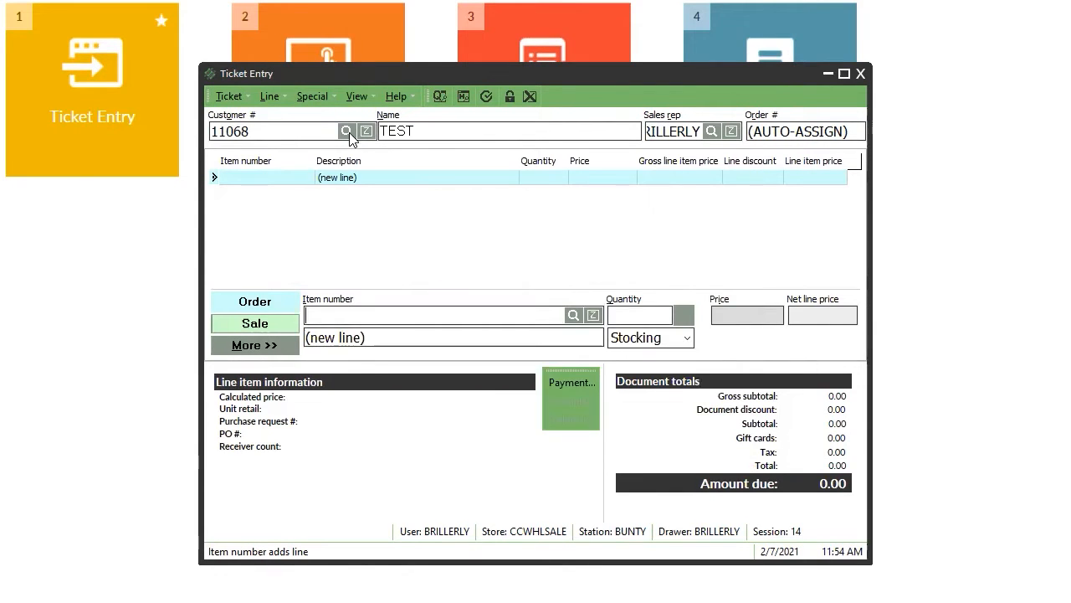
key("Return")
key("Return")
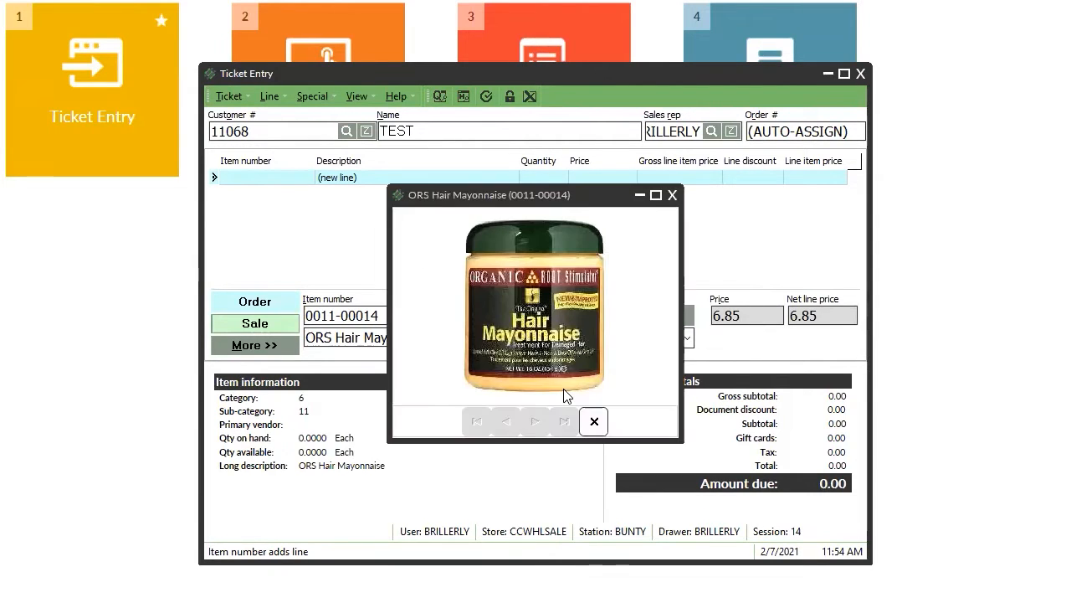
left_click(593, 424)
type("48")
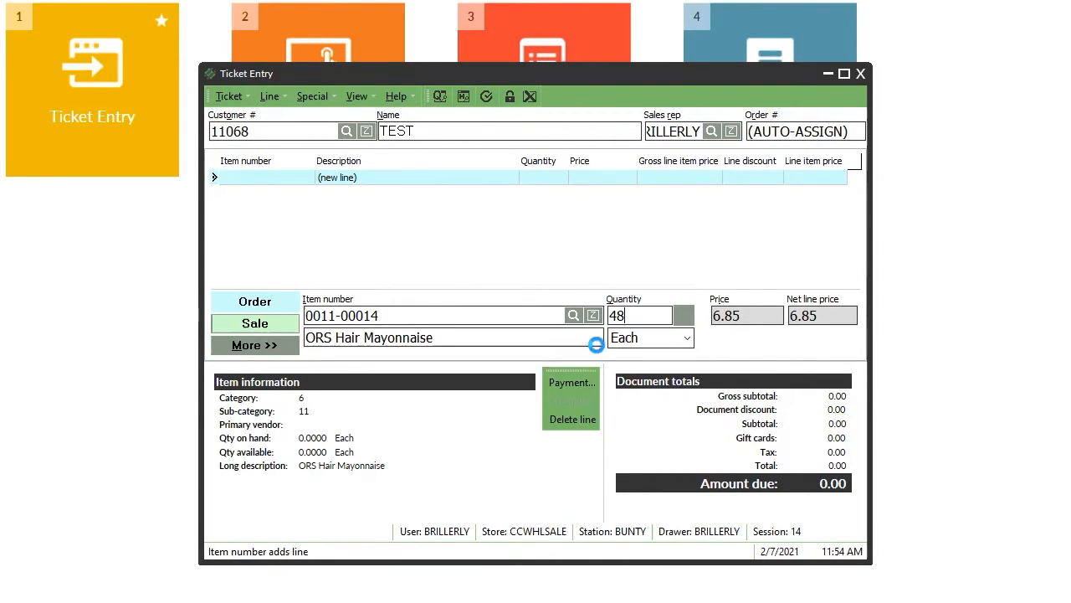
key("Return")
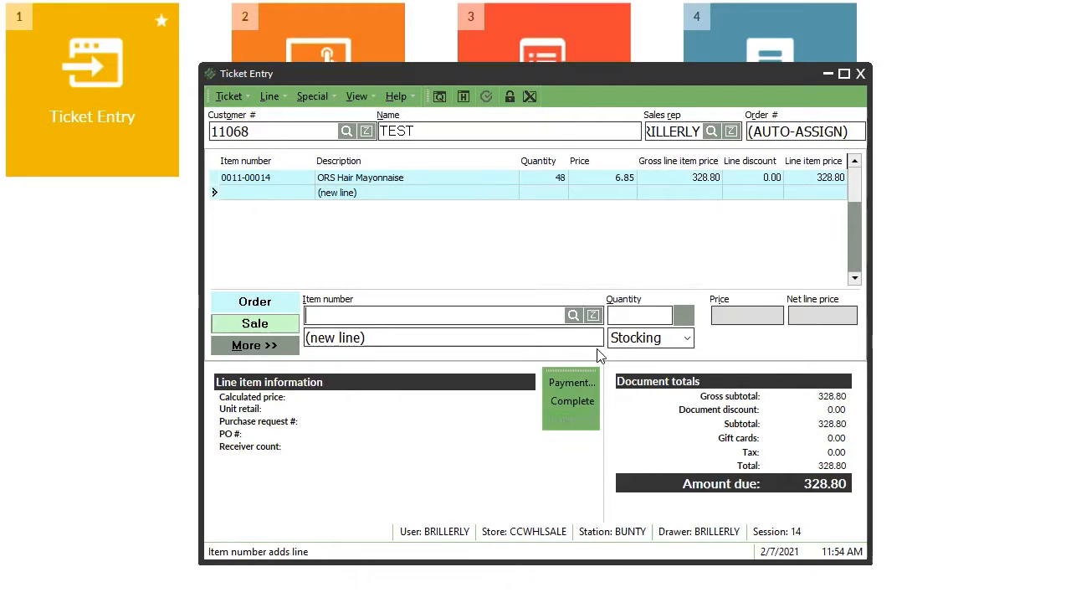
left_click(591, 424)
Add 24 of item 0011-00015, bringing the ticket total to 523.20.
key("Return")
key("Down")
key("Return")
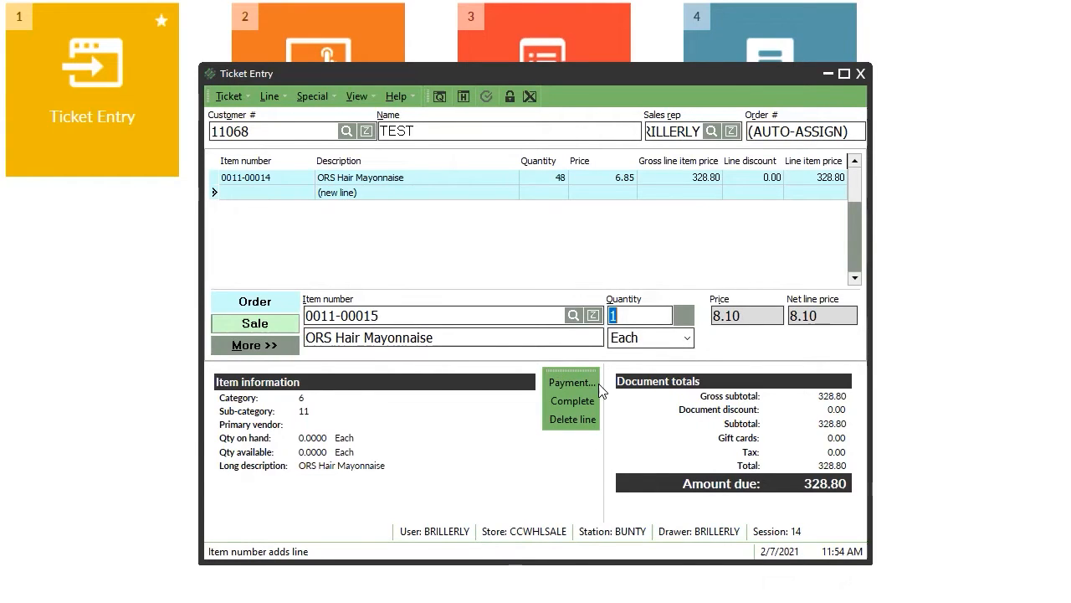
type("24")
left_click(593, 421)
key("Return")
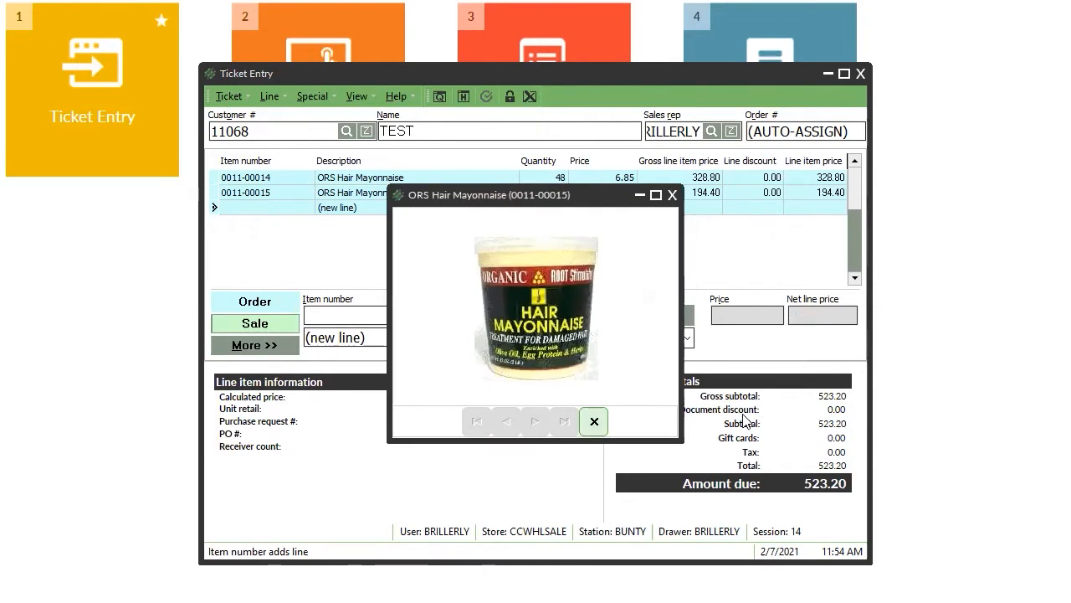
left_click(744, 412)
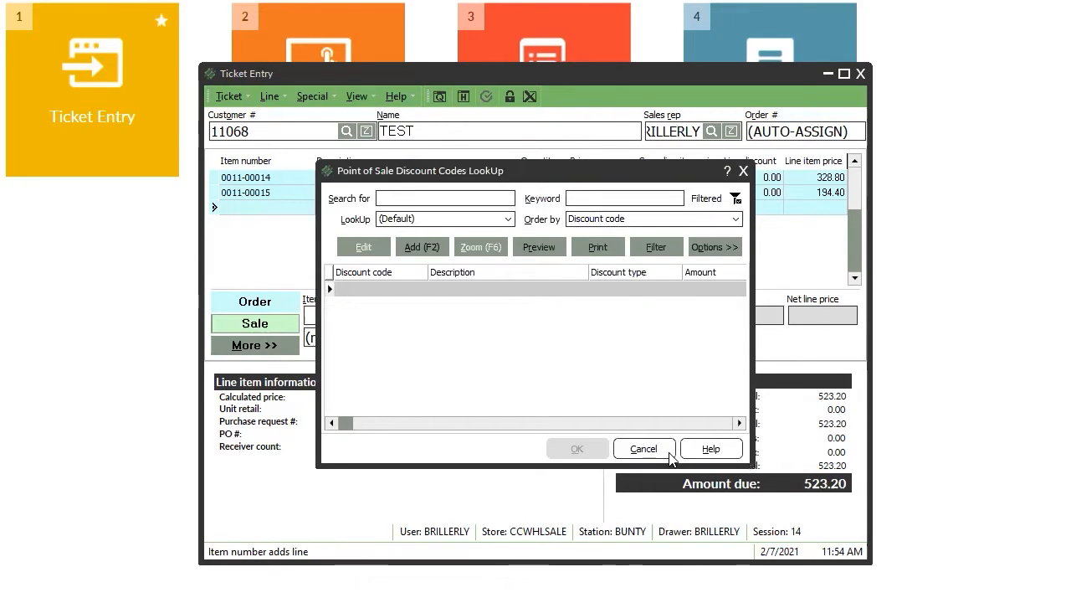
left_click(736, 248)
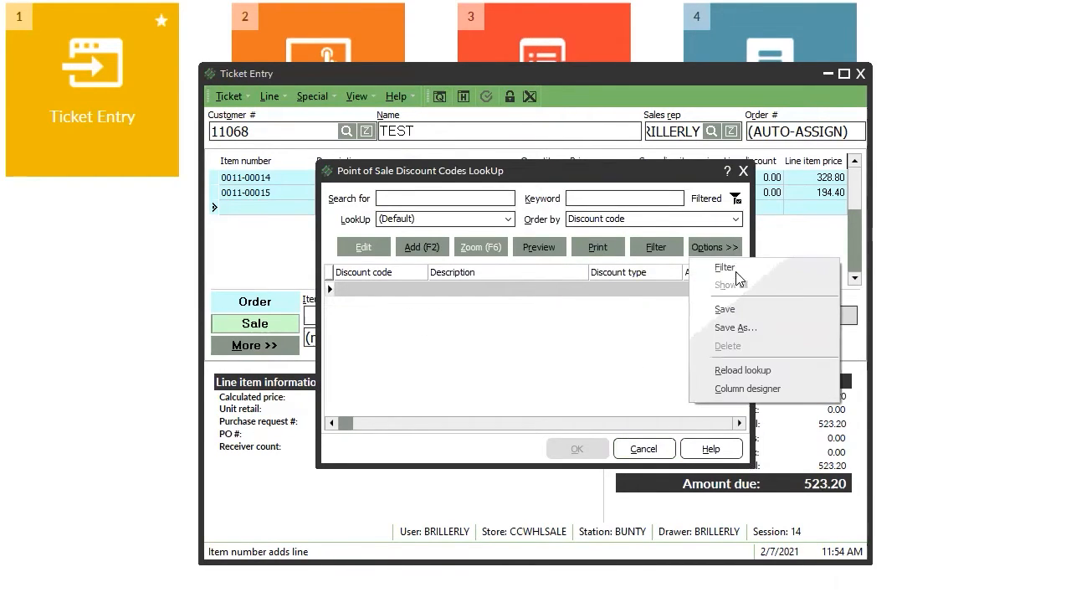
left_click(296, 420)
left_click(460, 218)
left_click(502, 234)
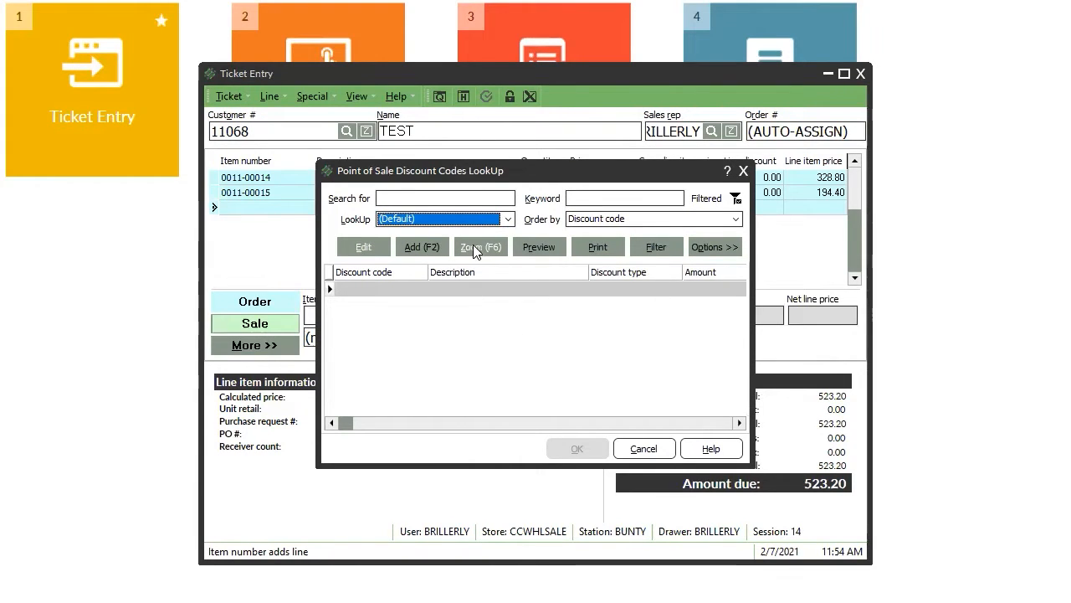
left_click(422, 248)
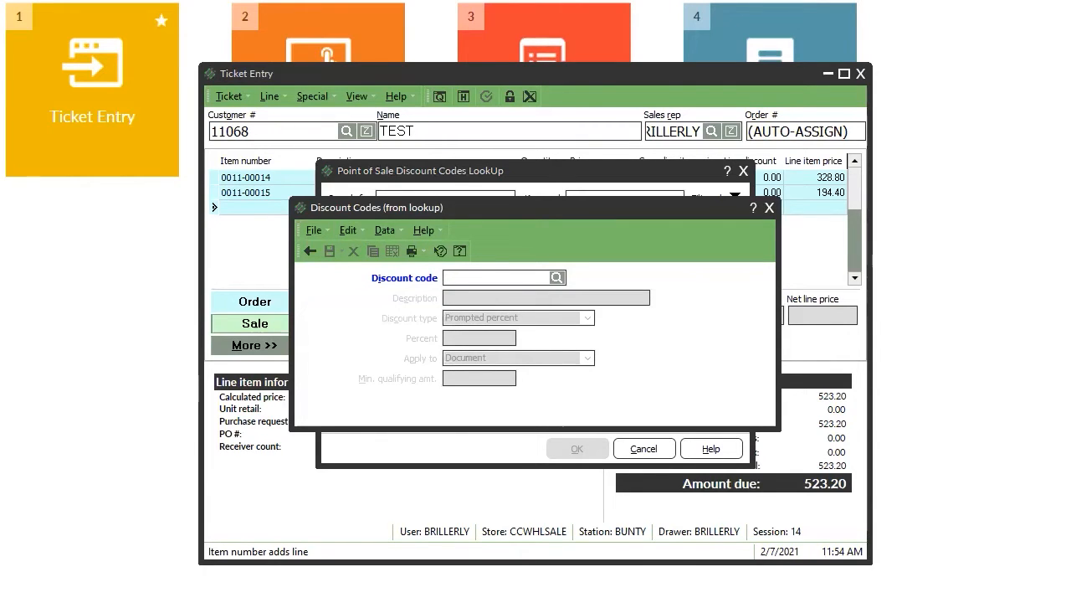
left_click(769, 208)
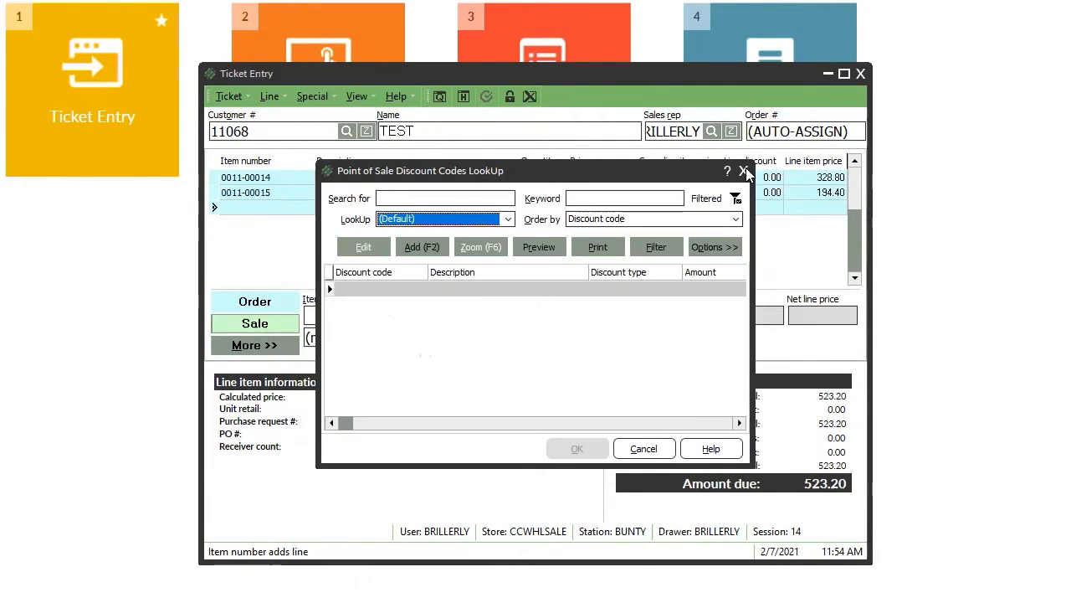
left_click(744, 171)
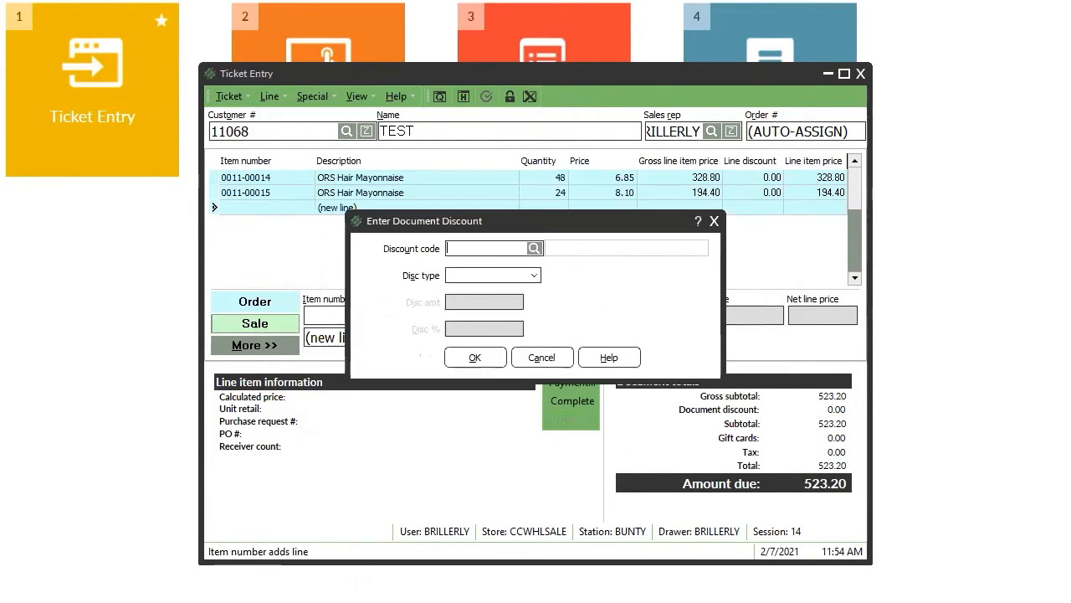
left_click(540, 357)
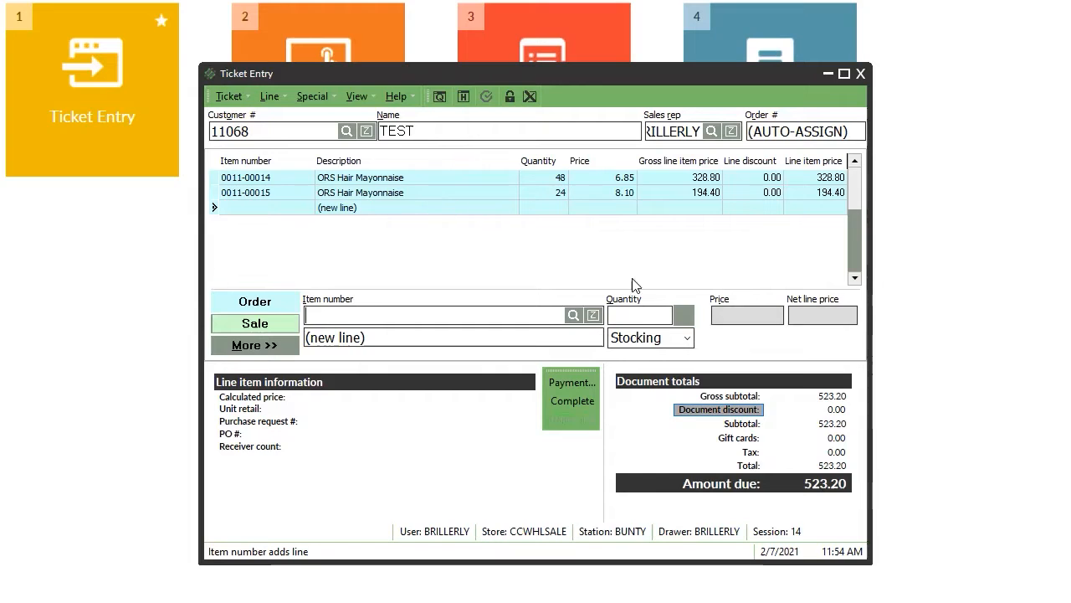
left_click(707, 414)
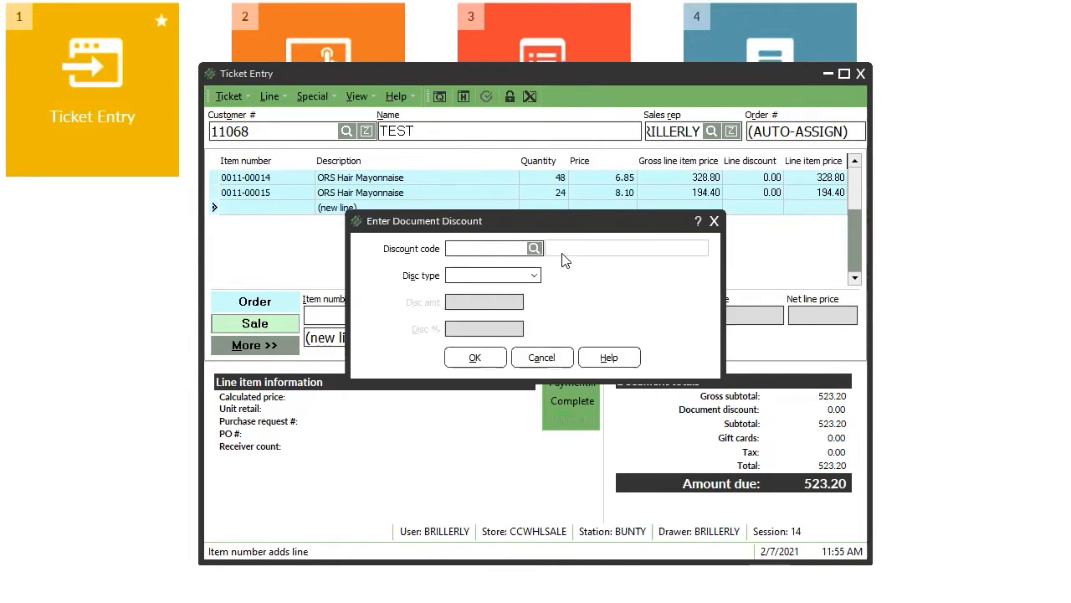
left_click(534, 249)
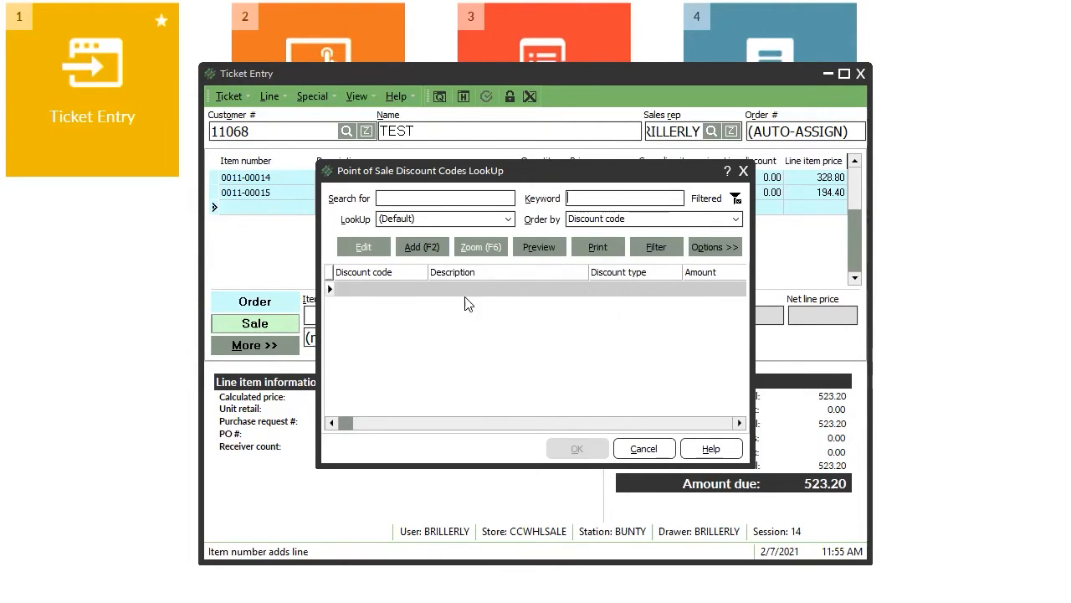
left_click(644, 449)
left_click(541, 356)
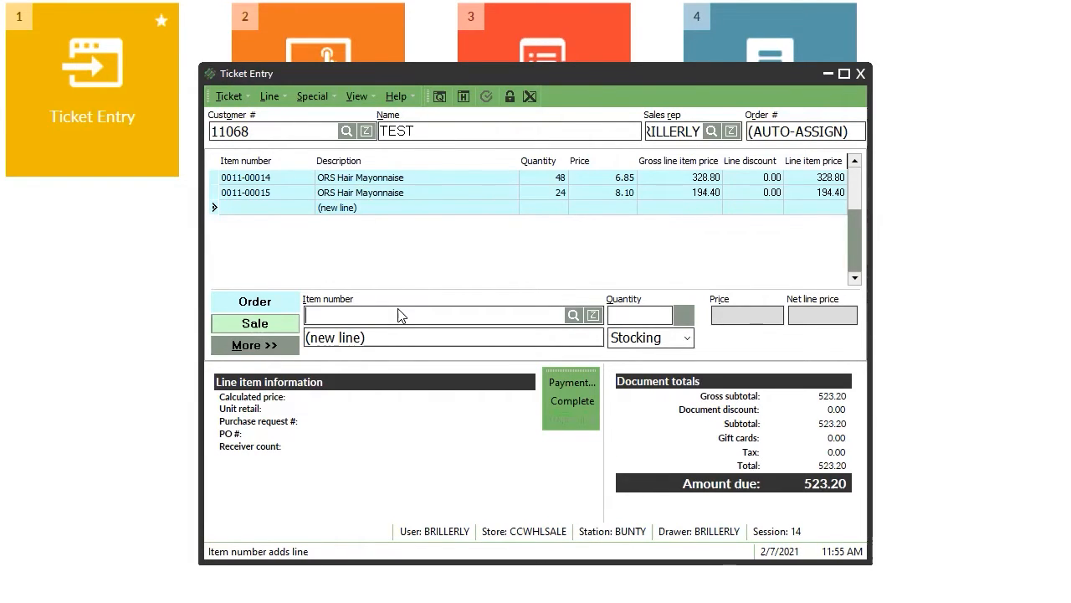
Void the open ticket, load the DISCOUNT5% discount code, and set its minimum qualifying amount to 0.
left_click(860, 74)
left_click(549, 339)
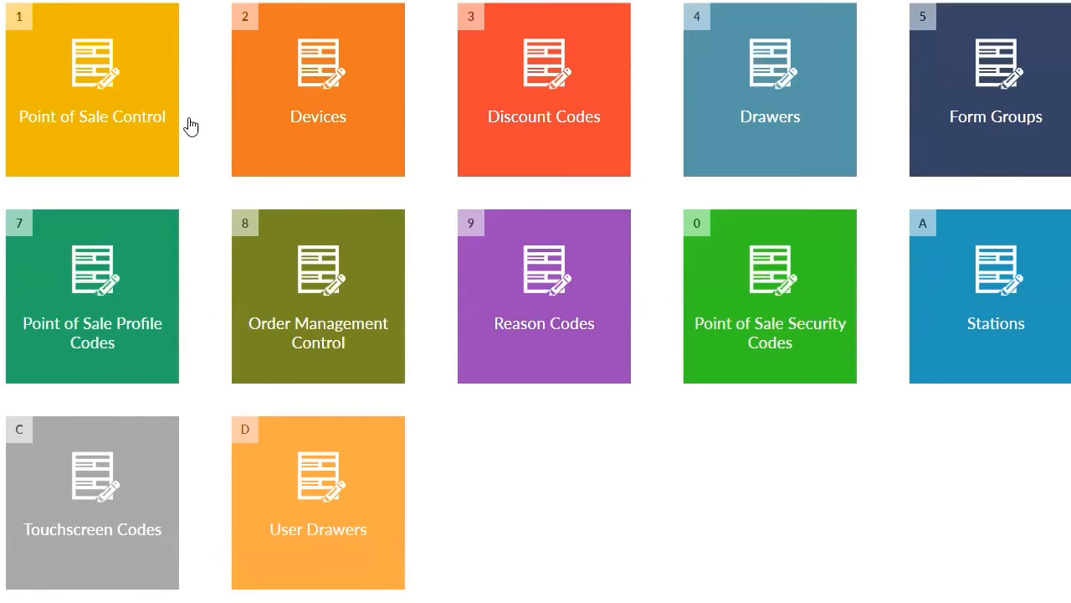
left_click(530, 84)
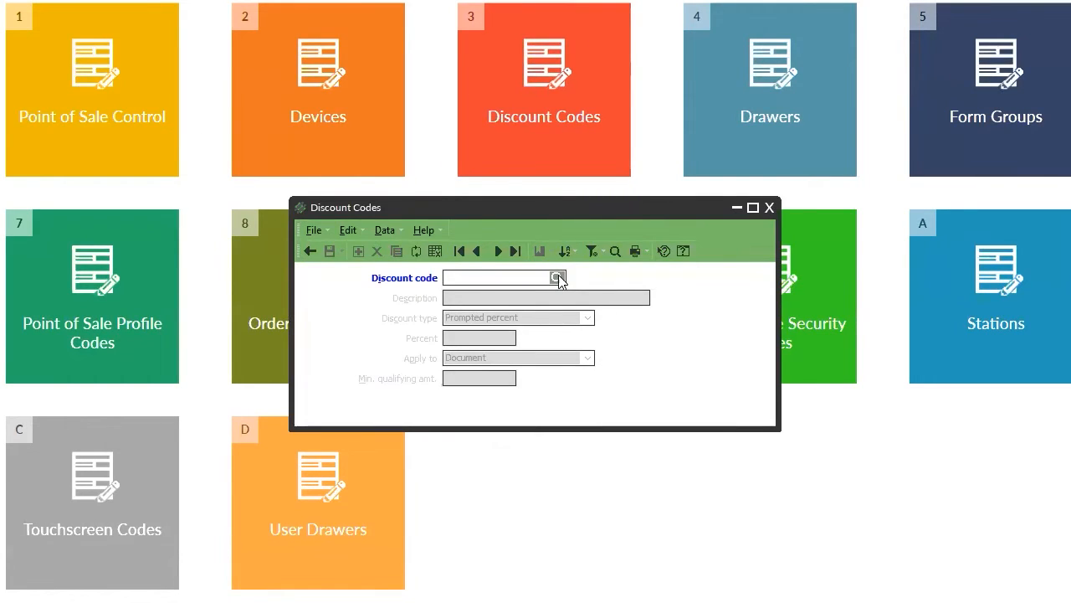
left_click(556, 277)
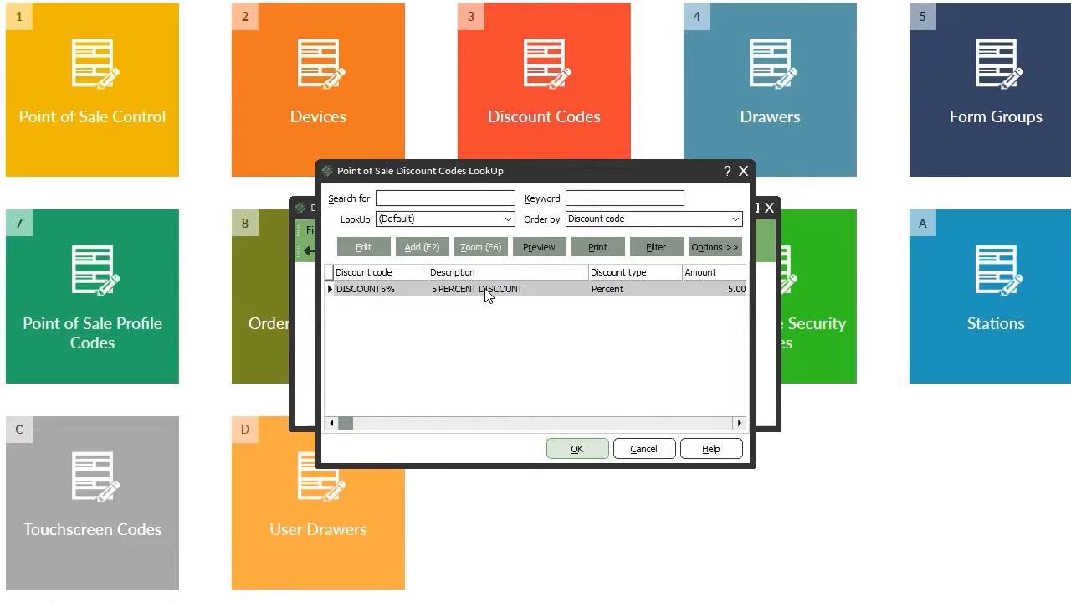
double_click(483, 291)
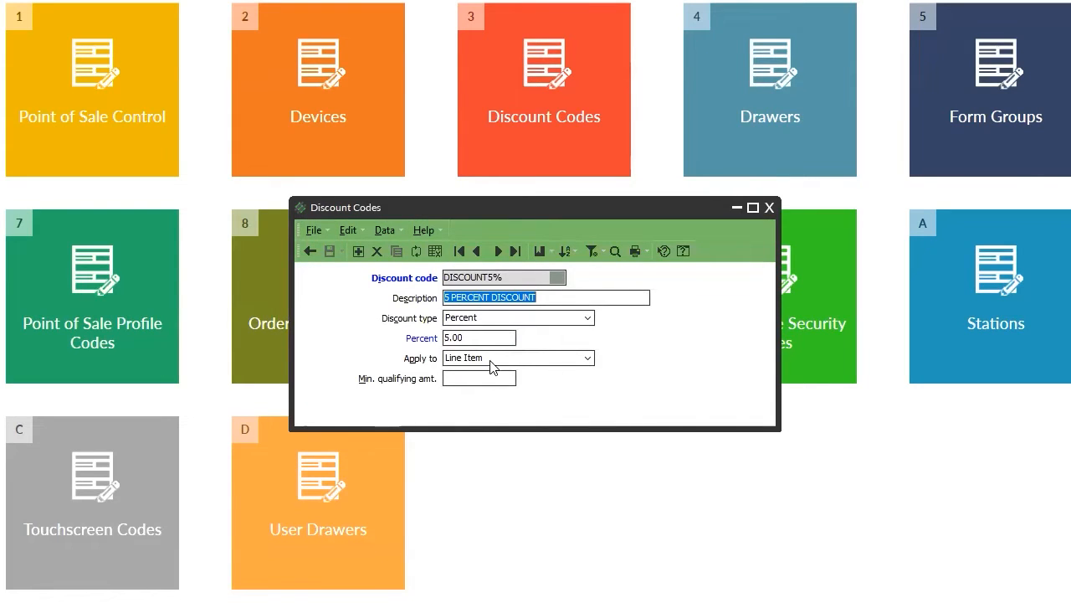
left_click(479, 378)
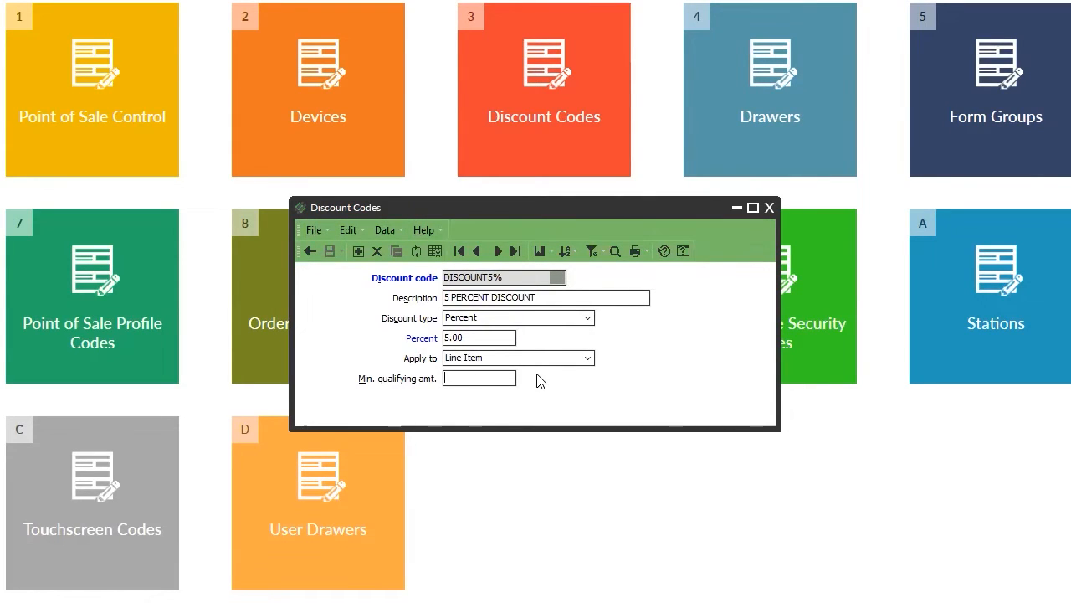
type("0")
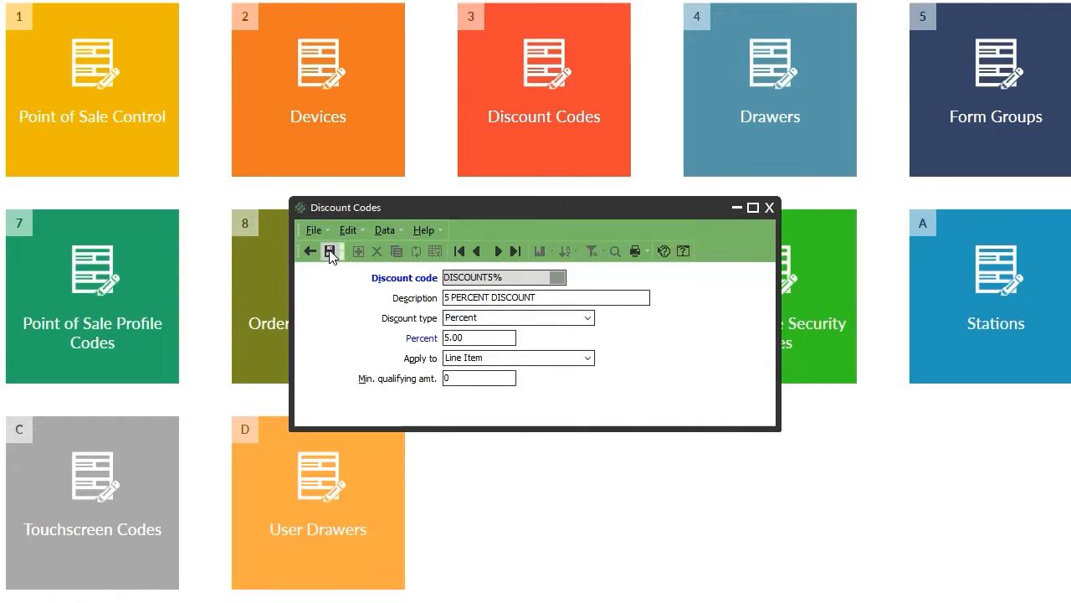
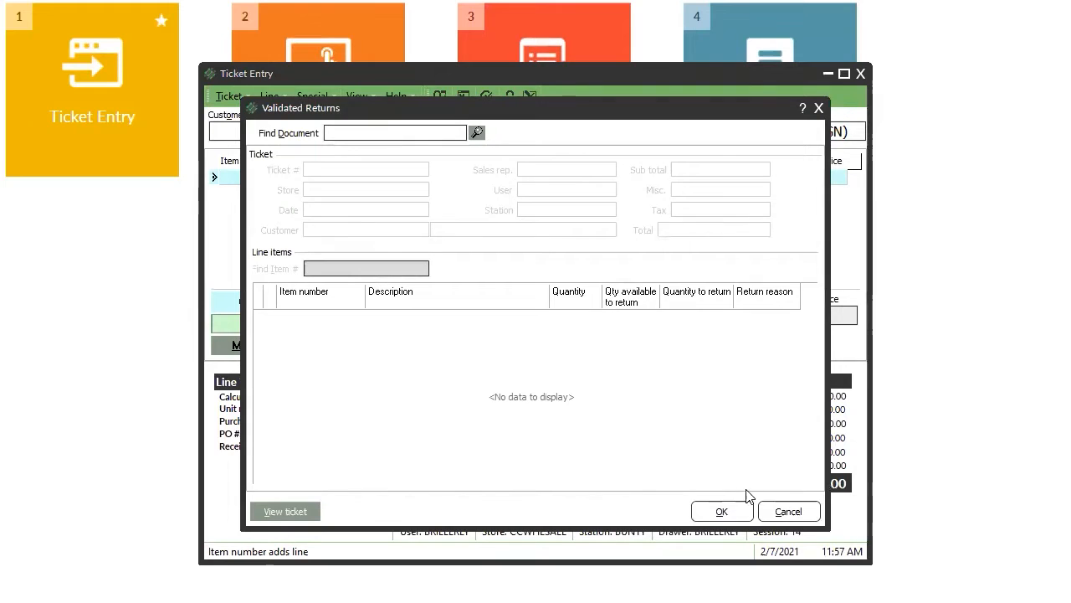
Cancel and restart Validated Returns from the Special menu, then open Ticket Lookup for the original ticket.
left_click(787, 510)
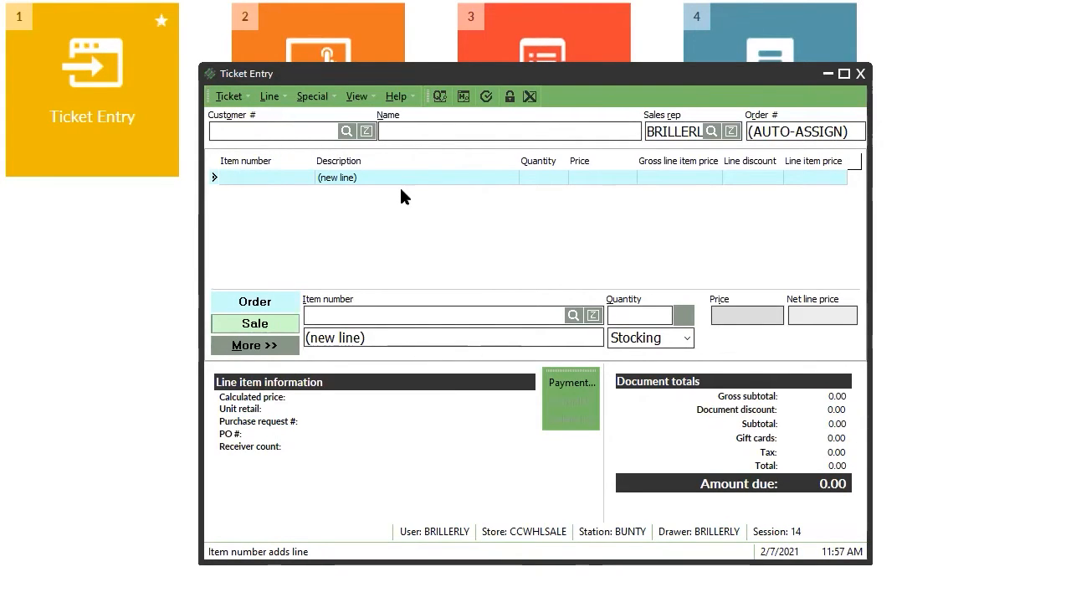
left_click(323, 98)
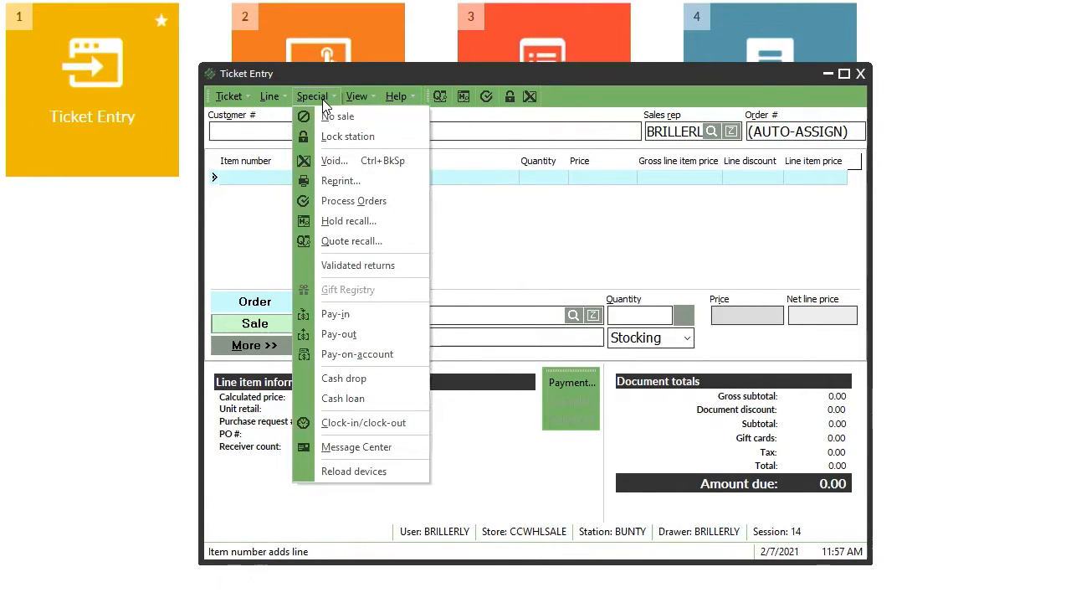
left_click(364, 266)
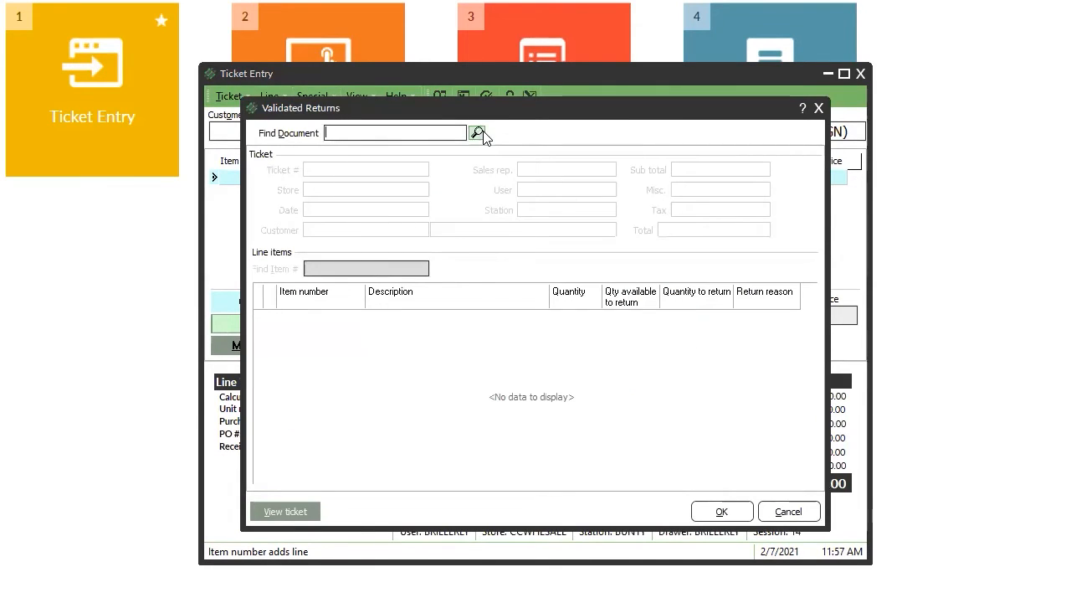
left_click(477, 133)
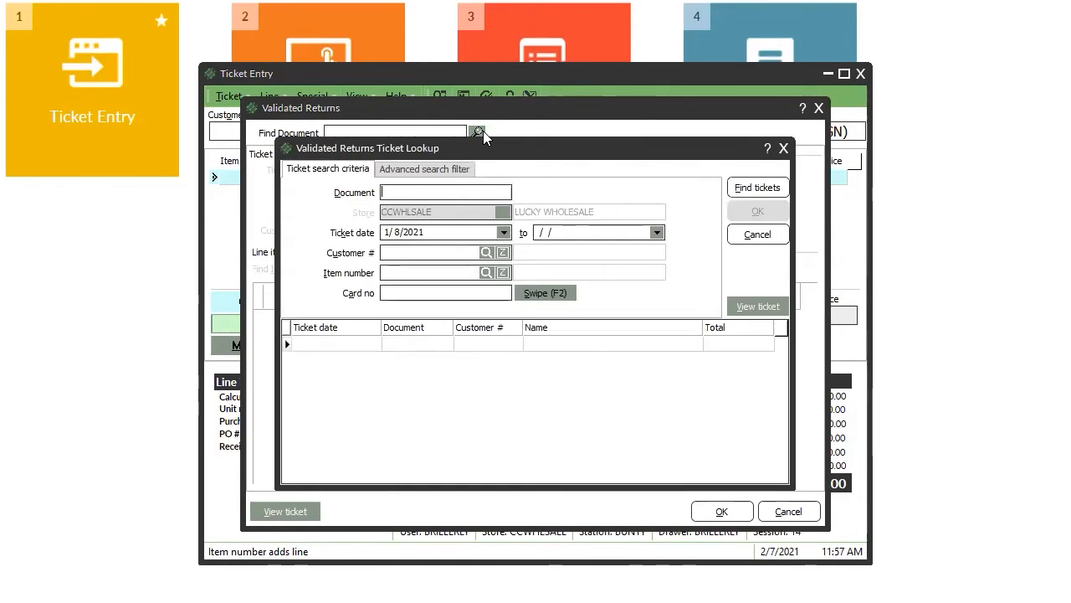
left_click(783, 148)
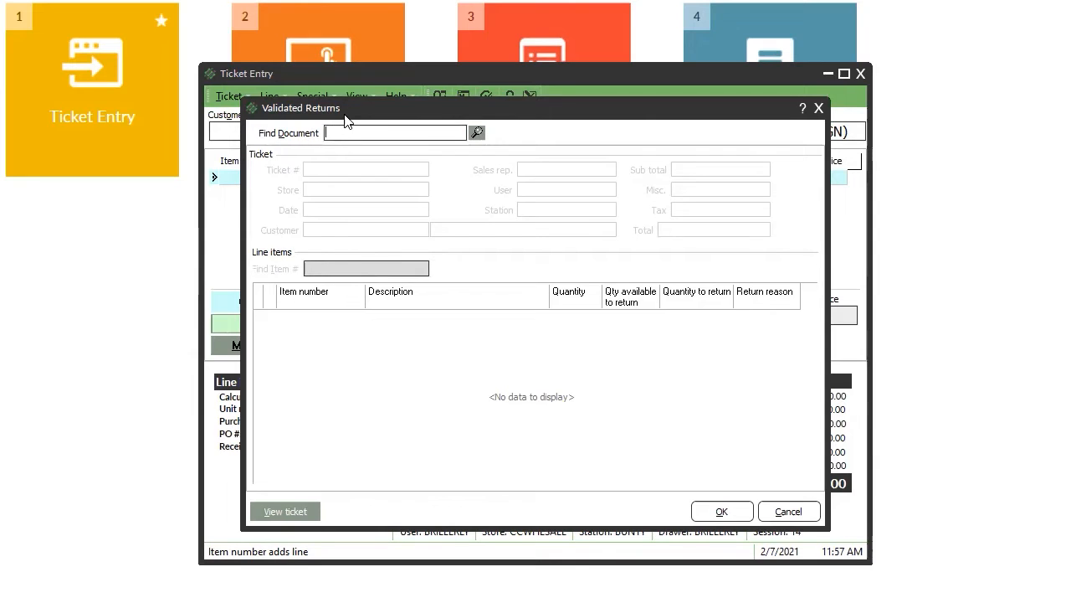
left_click(476, 132)
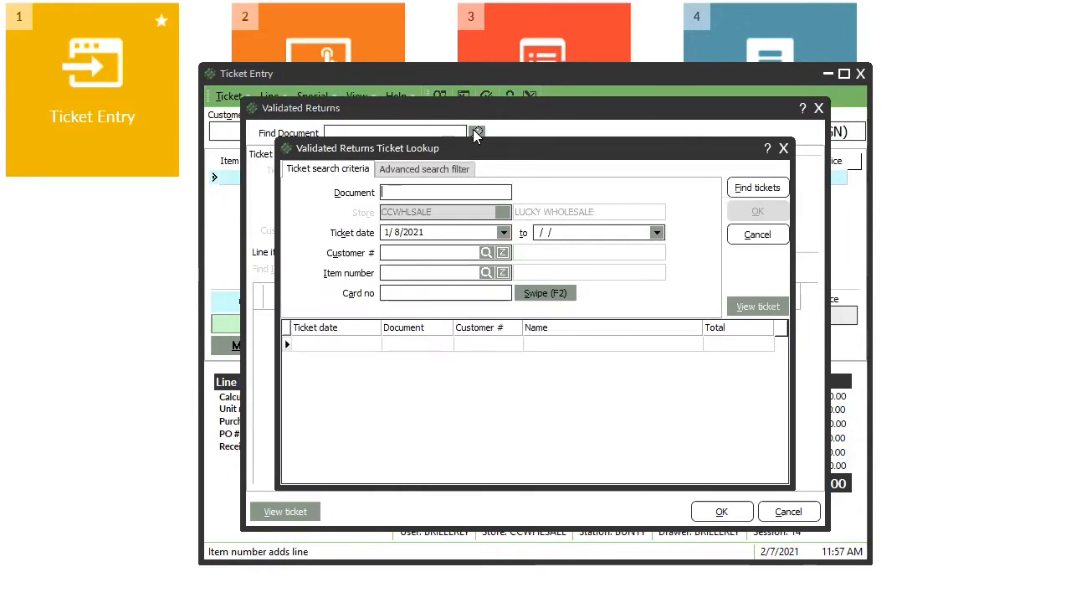
Reopen Ticket Lookup, list past tickets, and scroll down to the oldest result.
left_click(783, 149)
left_click(476, 132)
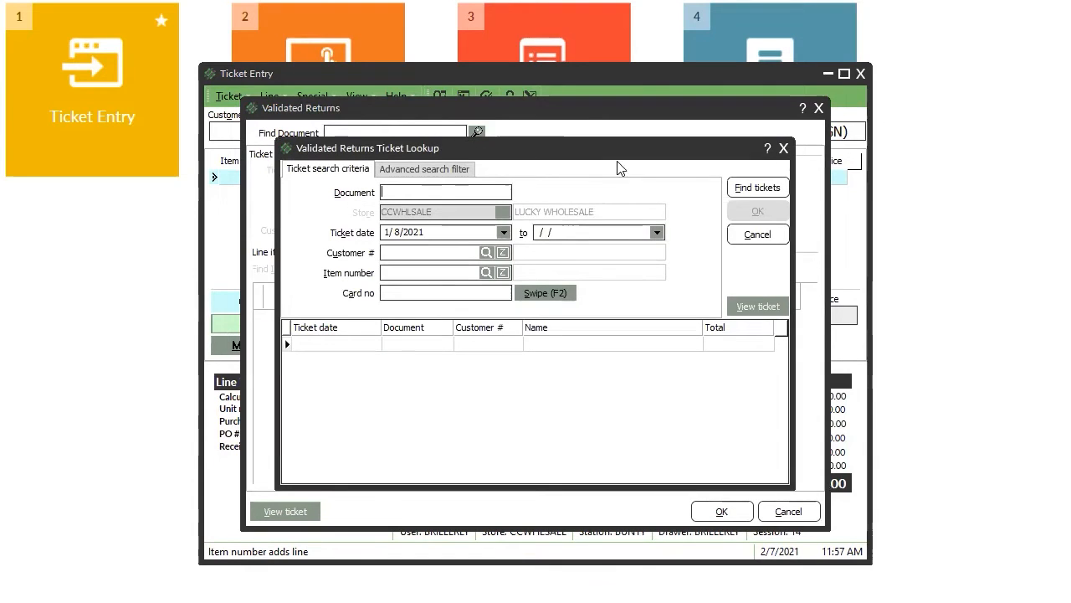
left_click(777, 188)
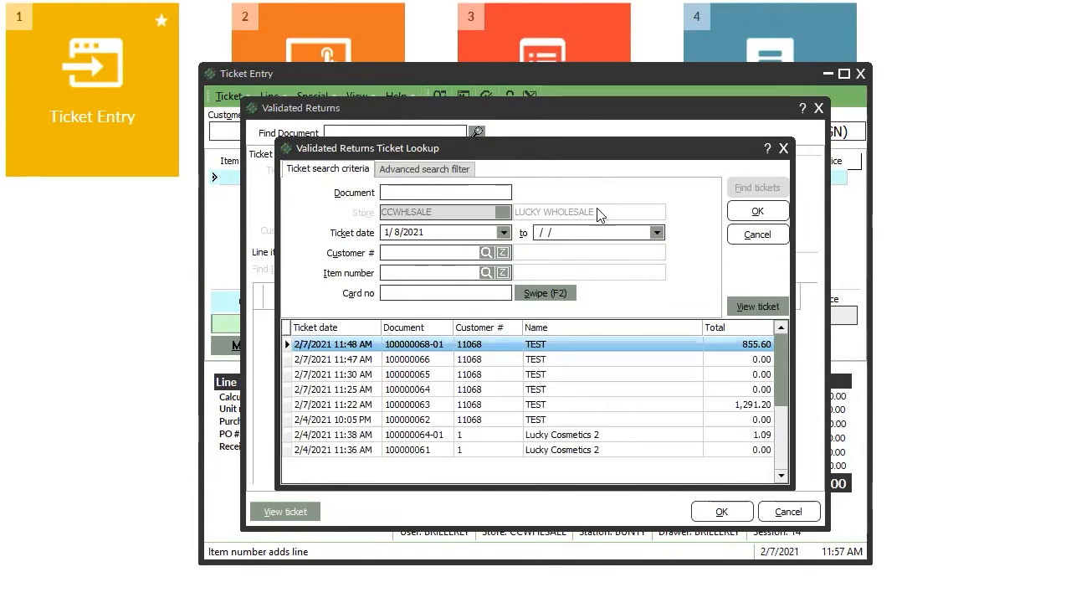
left_click(782, 476)
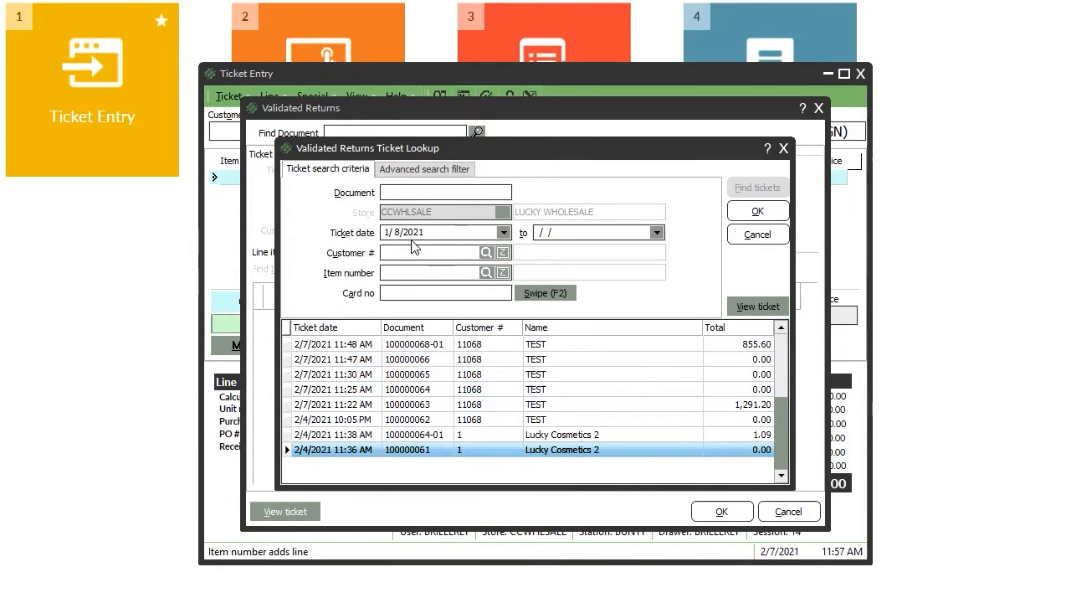
Set the ticket date range to 2/7/2021 through 2/7/2021 and list matching tickets.
left_click(657, 232)
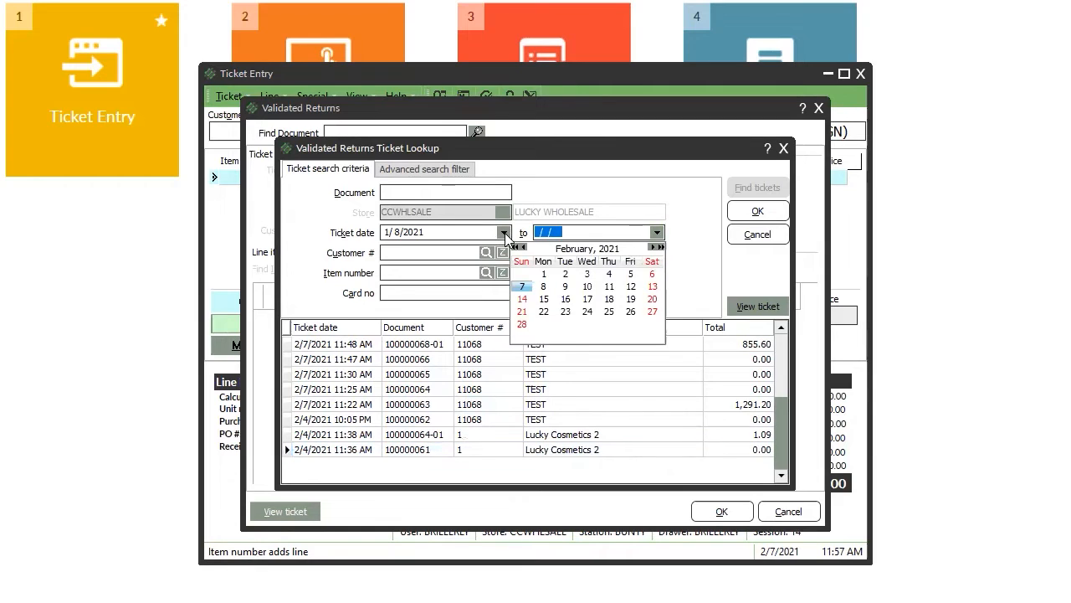
left_click(504, 233)
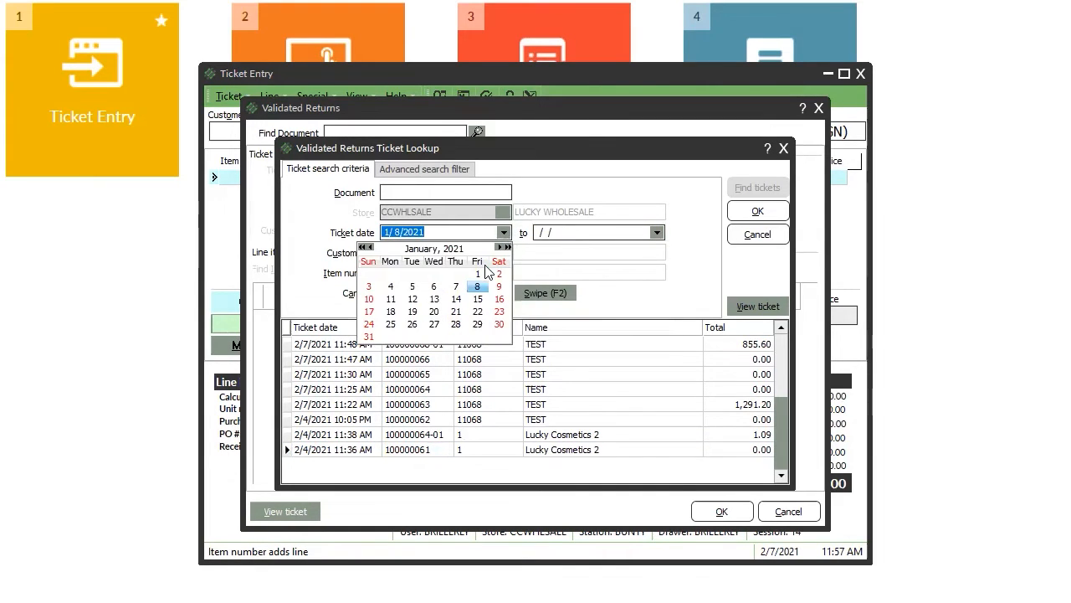
left_click(502, 248)
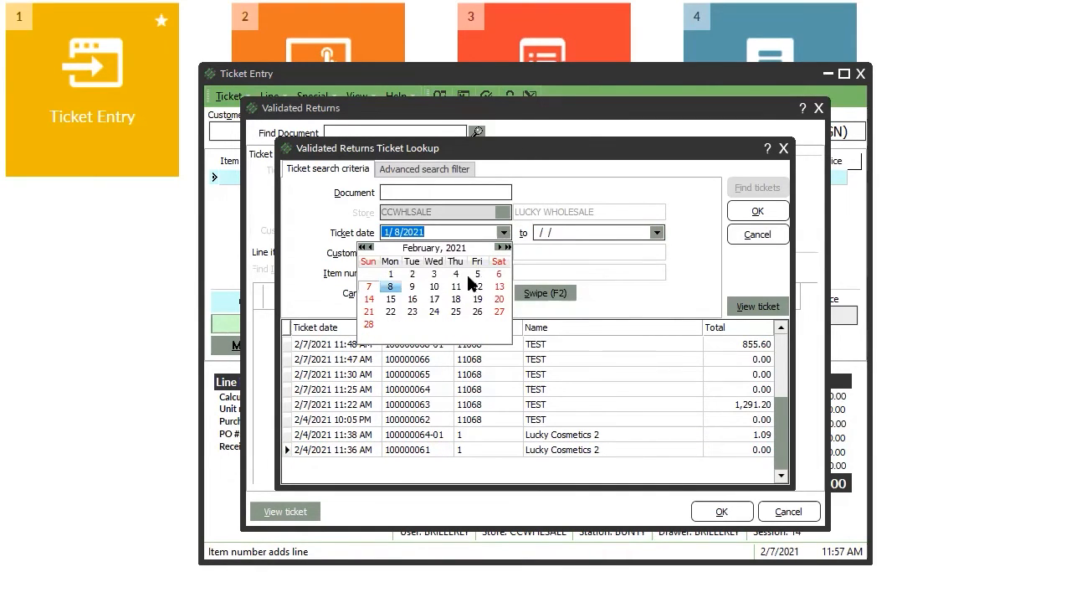
left_click(369, 286)
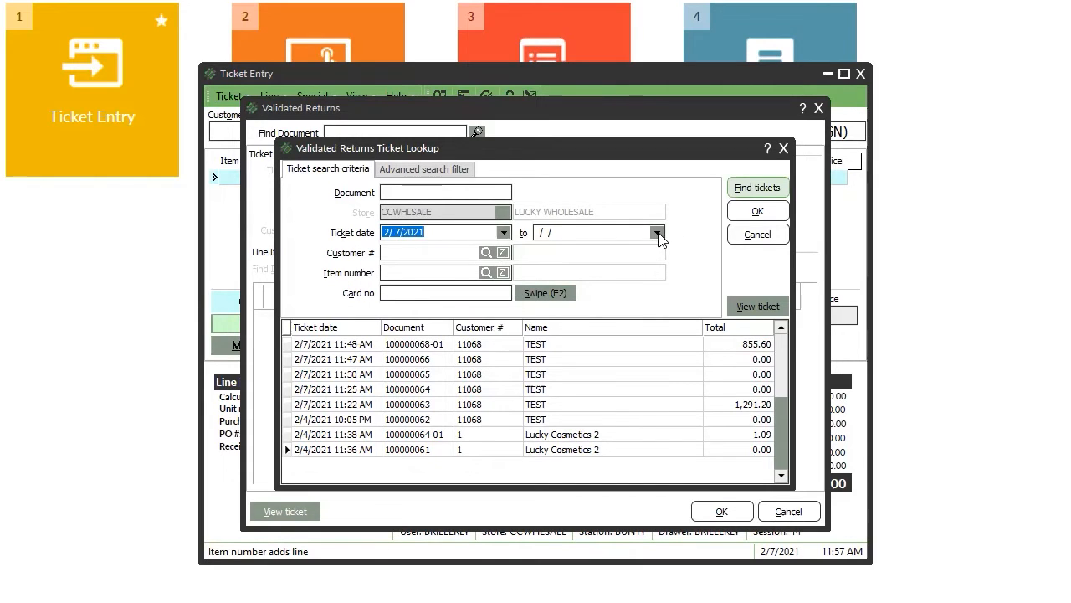
left_click(658, 234)
left_click(523, 288)
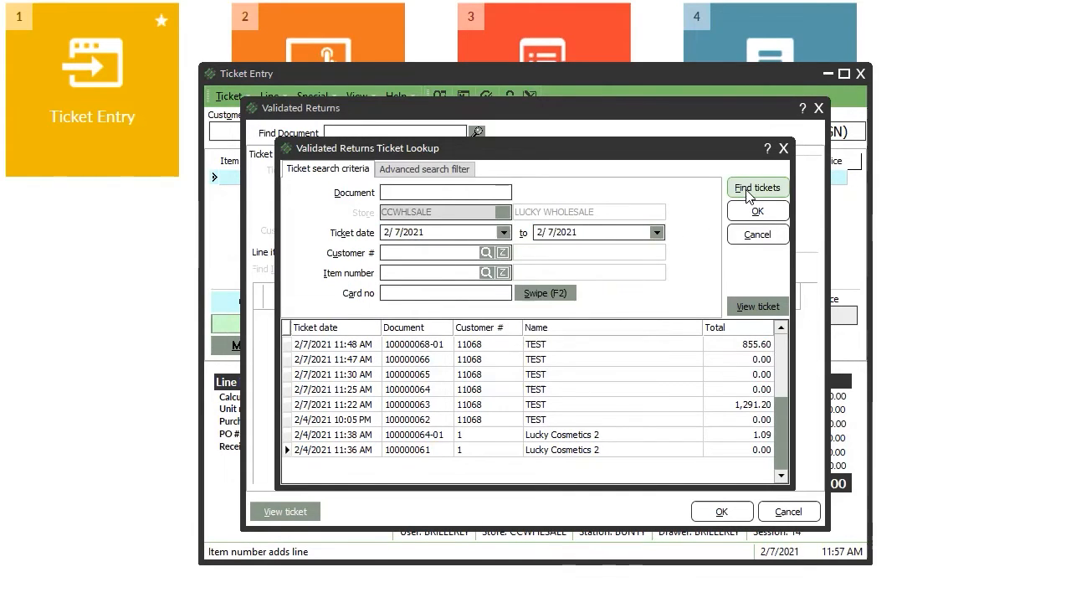
left_click(749, 191)
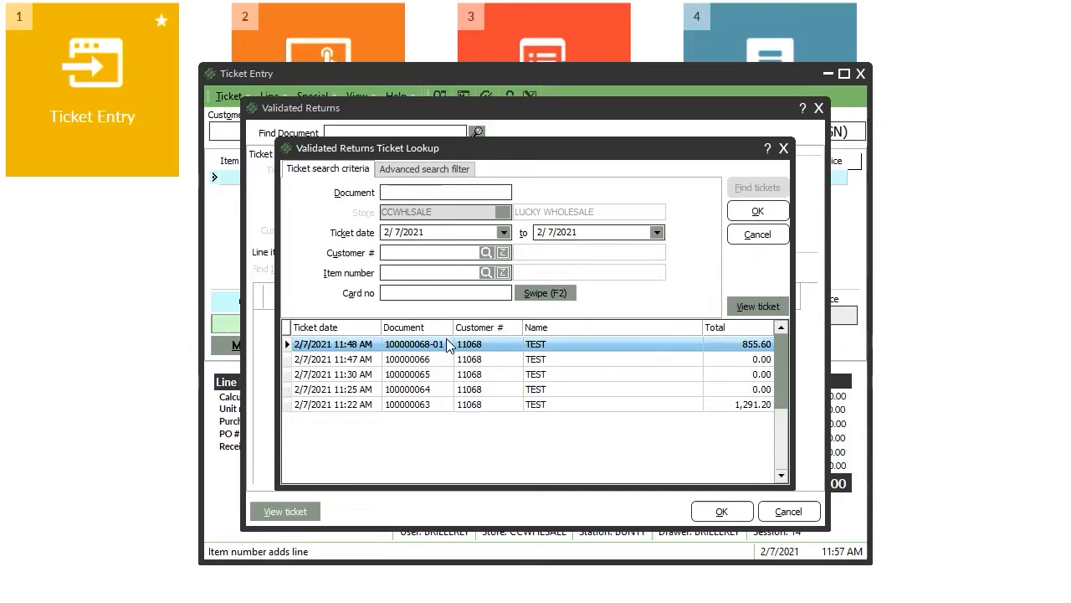
Filter by customer TEST, clear both dates, and list that customer's tickets across all dates.
left_click(485, 252)
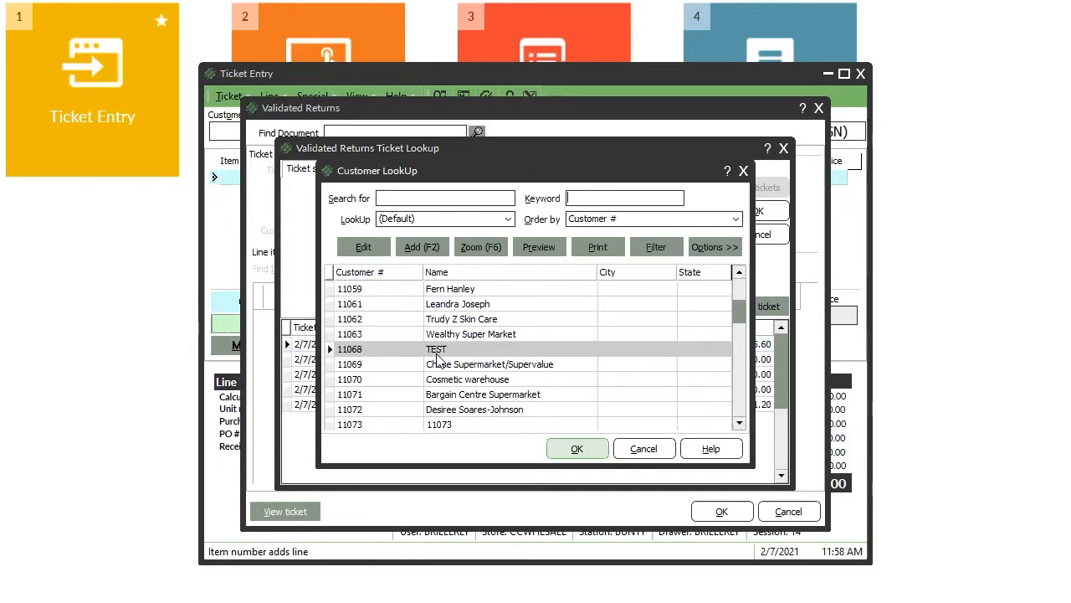
double_click(449, 349)
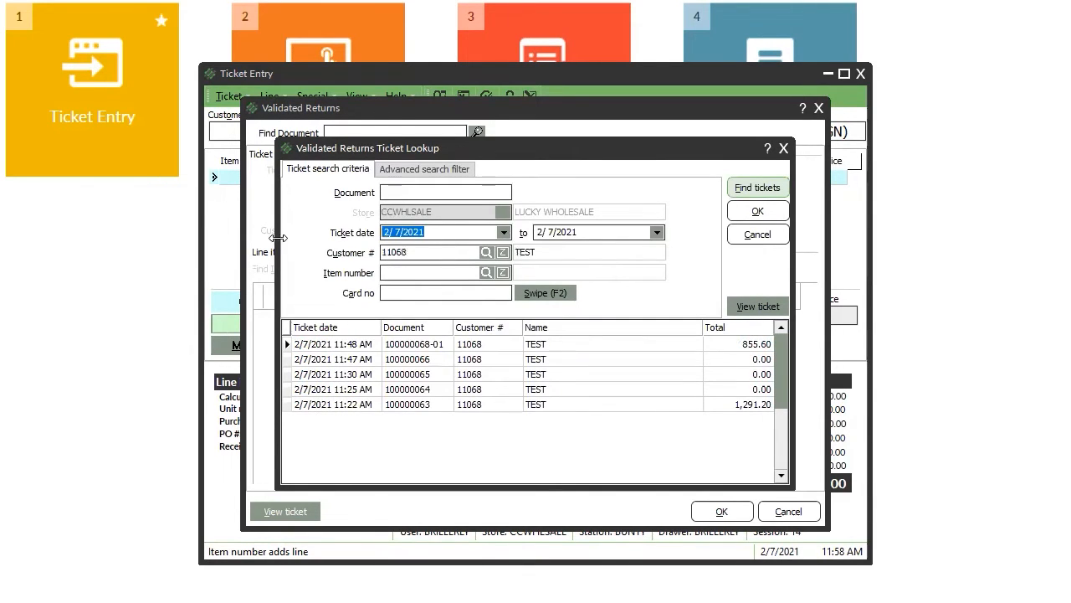
key("Delete")
key("shift+Home")
key("Delete")
left_click(749, 193)
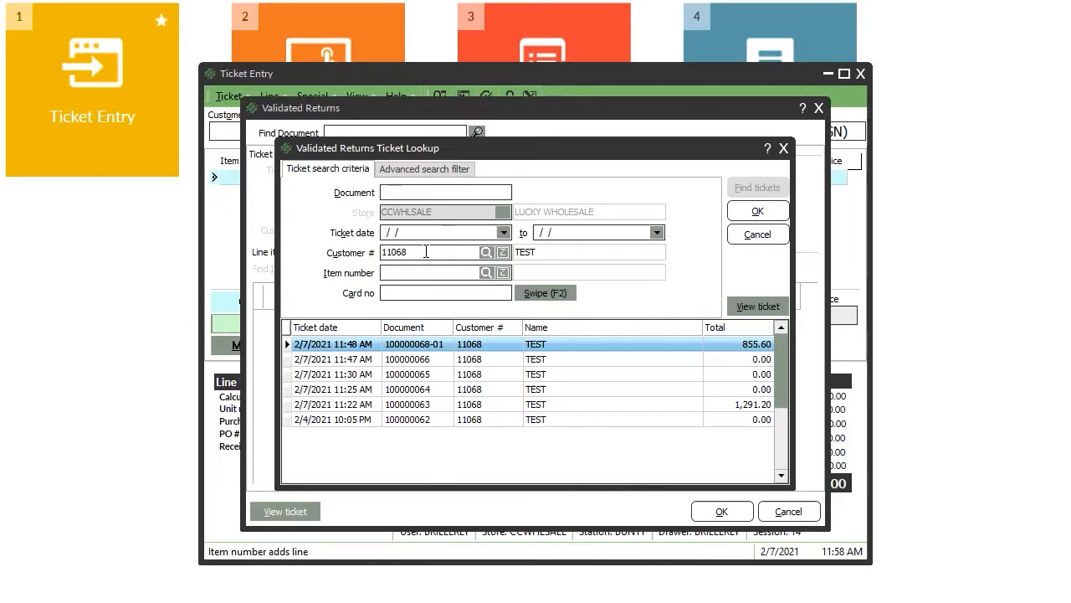
Replace the customer filter with item ORS Hair Fertilizer and search, which finds no tickets.
left_click_drag(443, 252, 111, 247)
key("BackSpace")
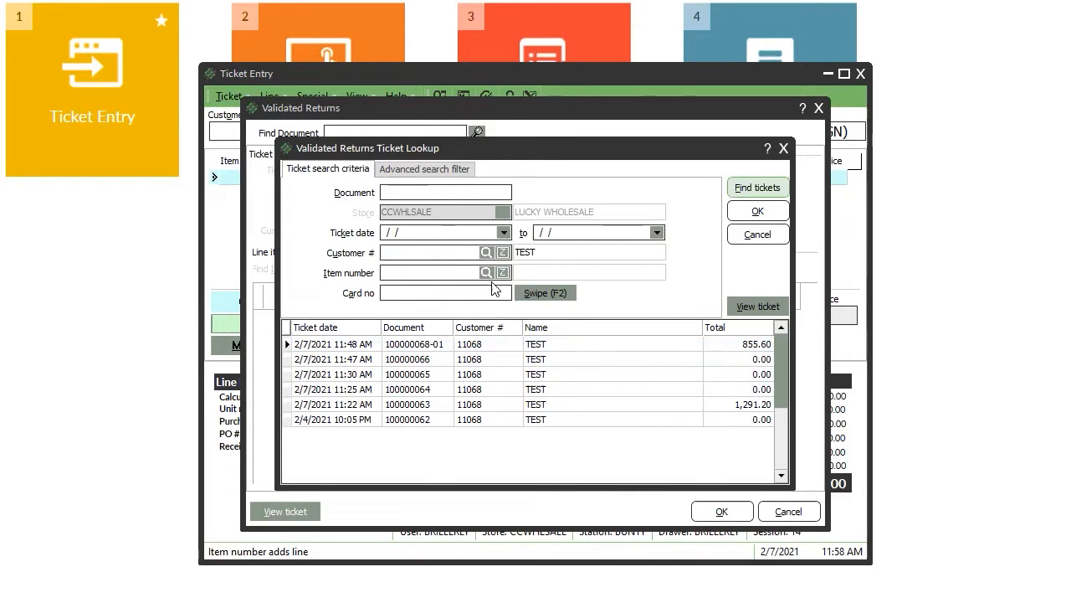
left_click(489, 269)
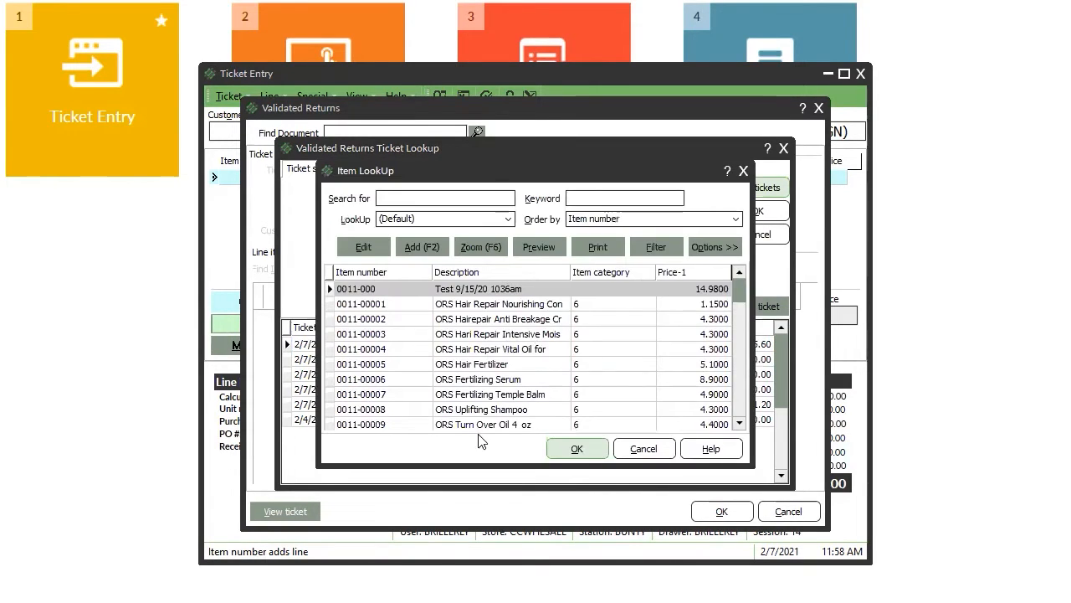
double_click(515, 365)
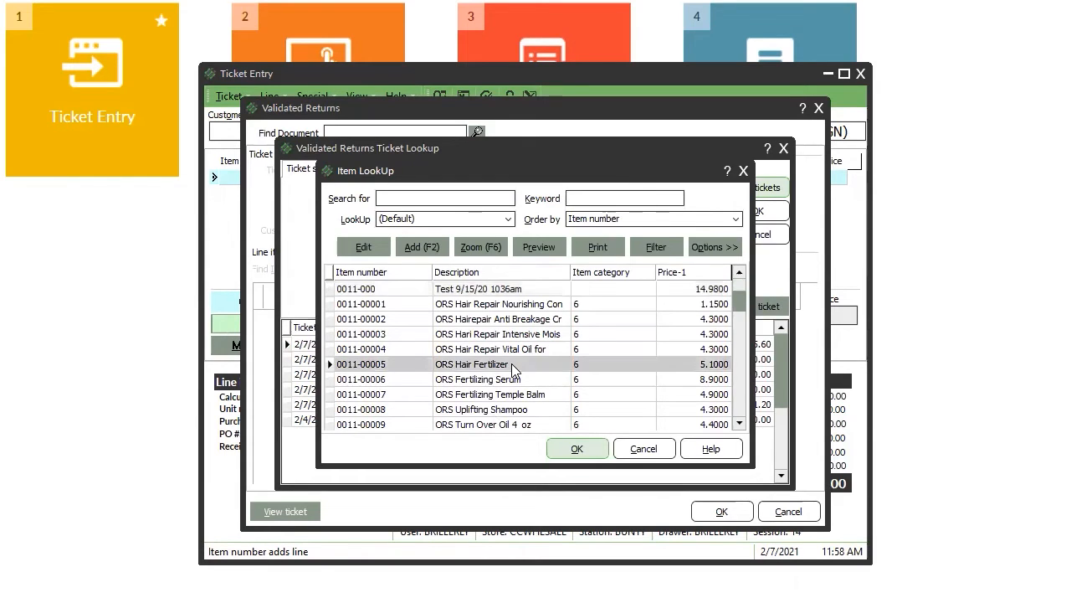
left_click(763, 189)
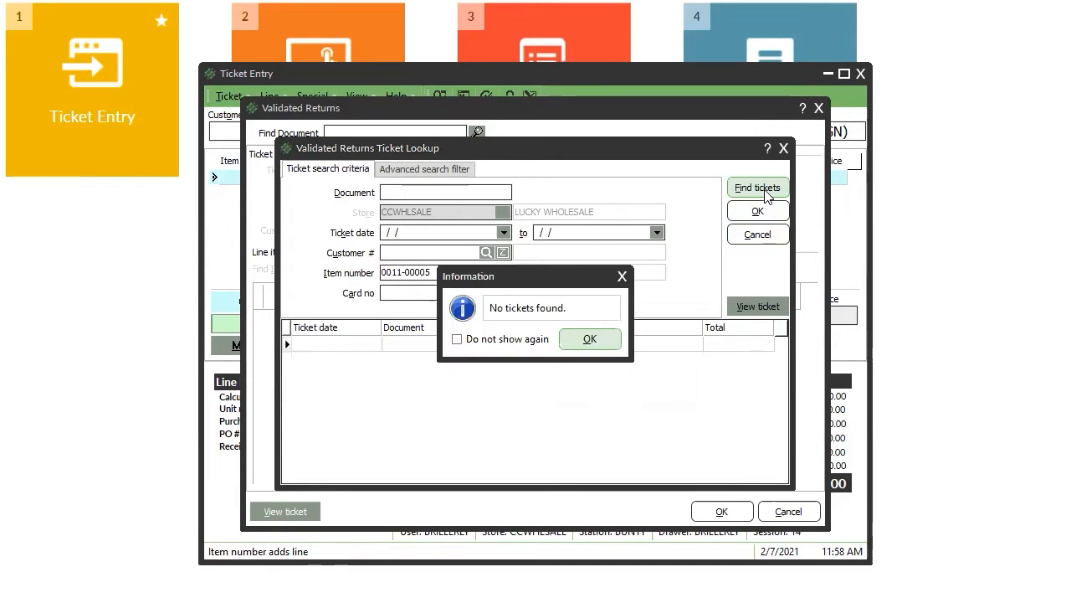
left_click(592, 337)
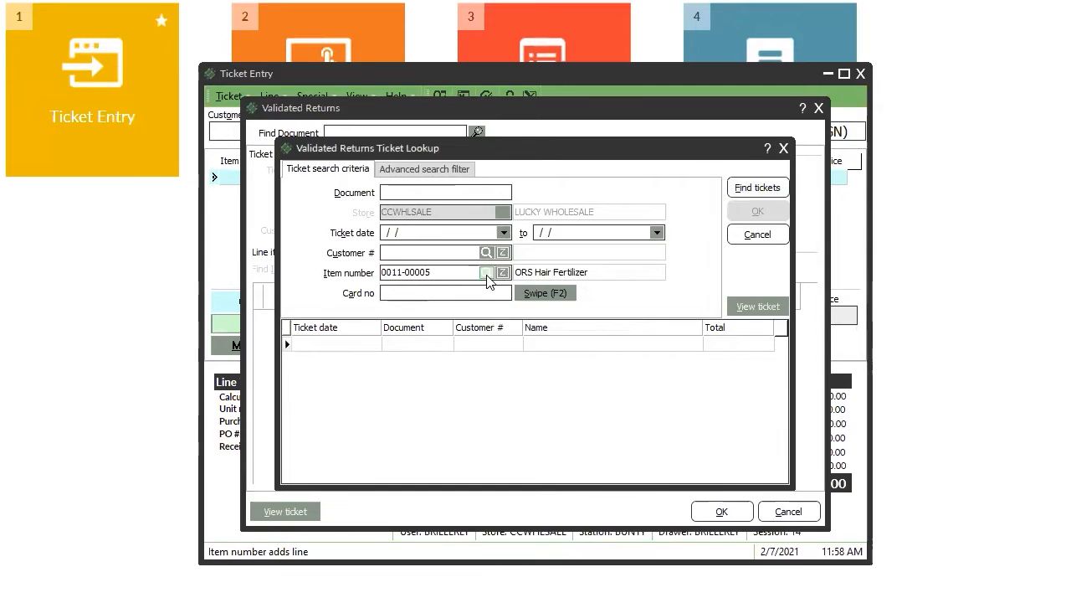
Change the item filter to 0011-00009, ORS Turn Over Oil 4 oz, and find its tickets.
left_click(486, 272)
scroll(740, 410, "down", 9)
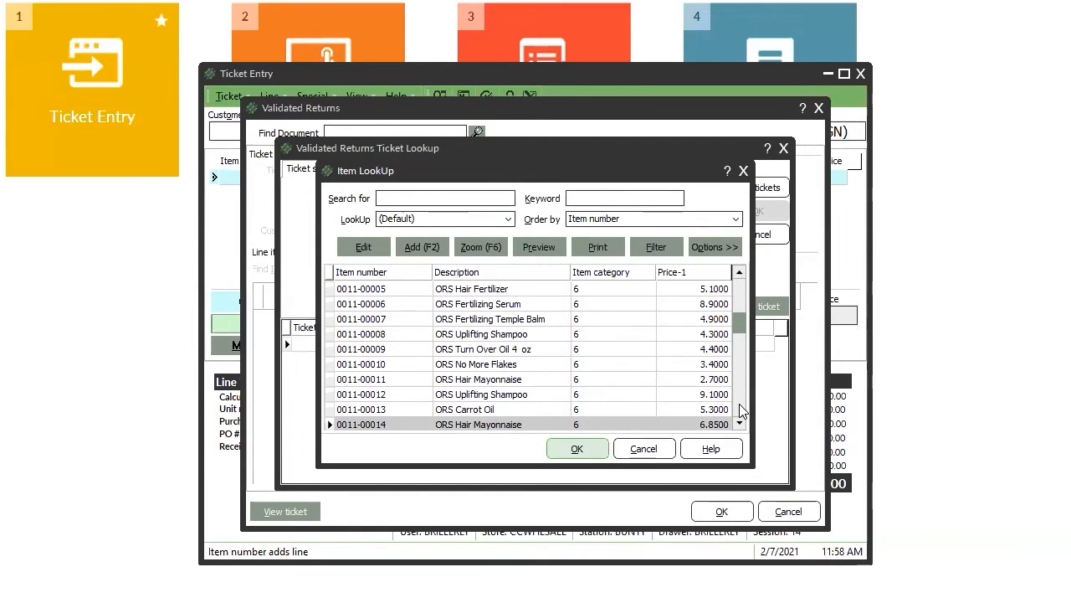
scroll(739, 410, "down", 3)
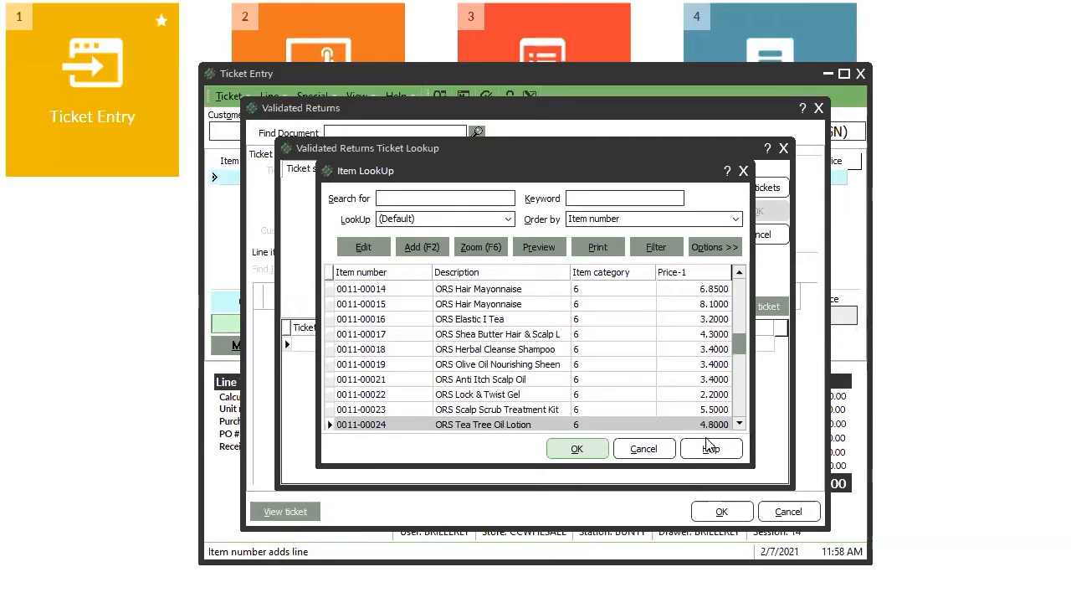
left_click(646, 448)
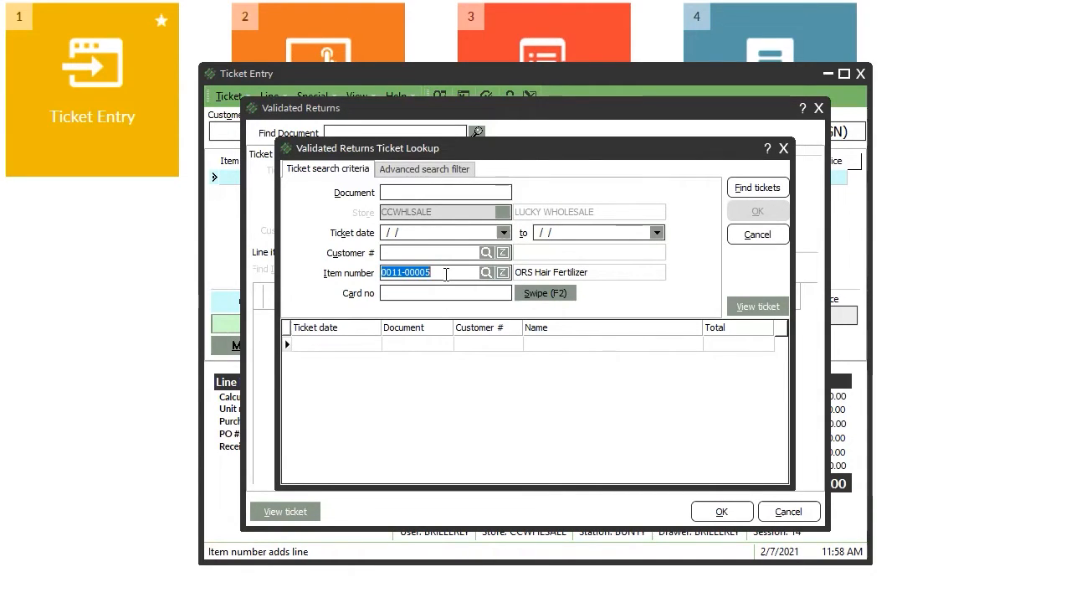
left_click(446, 273)
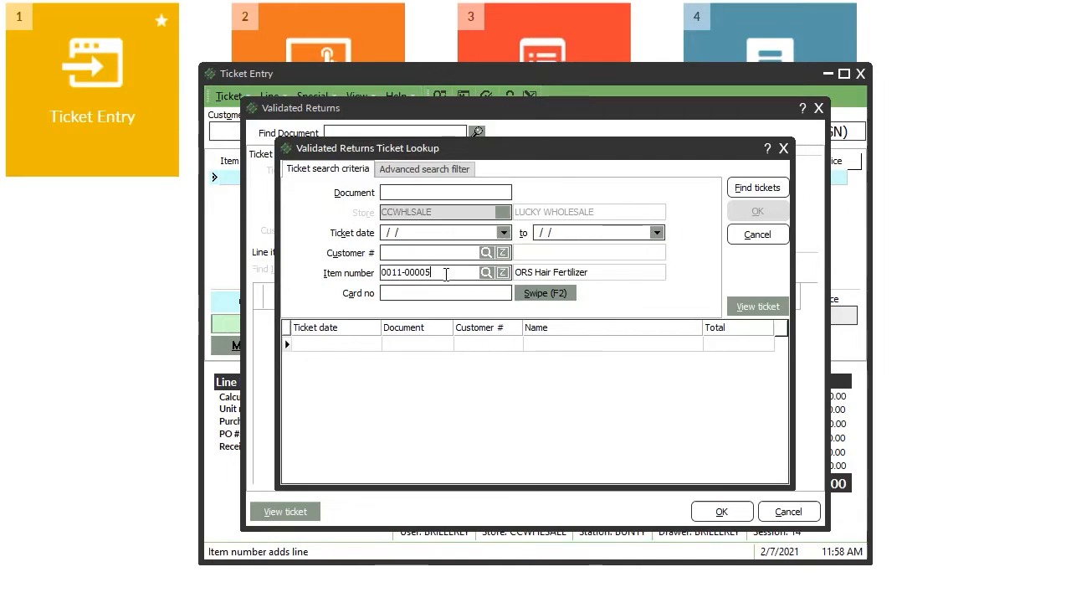
type("9")
key("Tab")
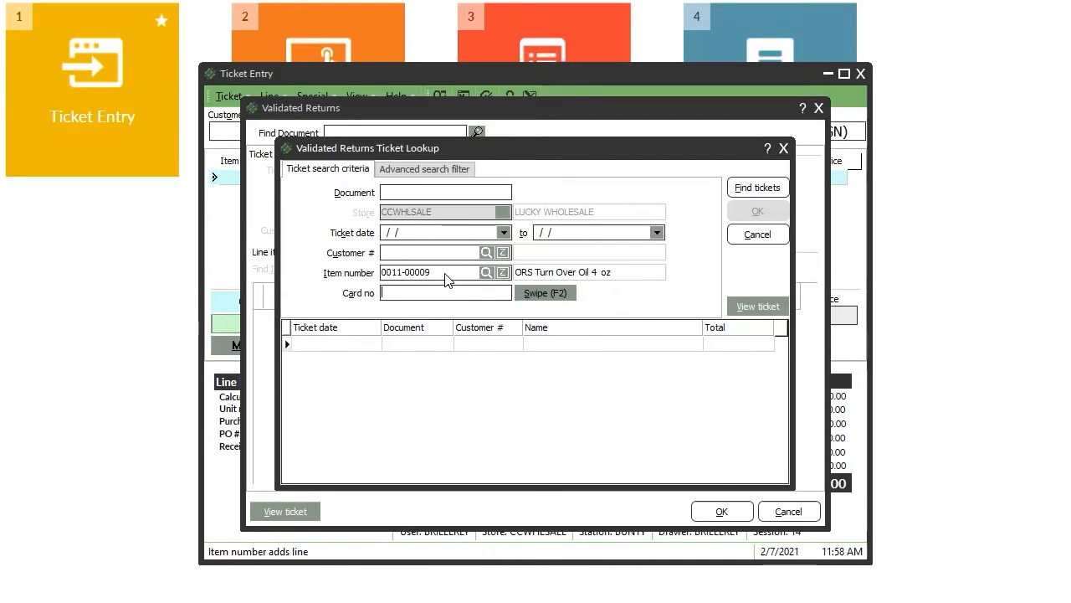
left_click(755, 190)
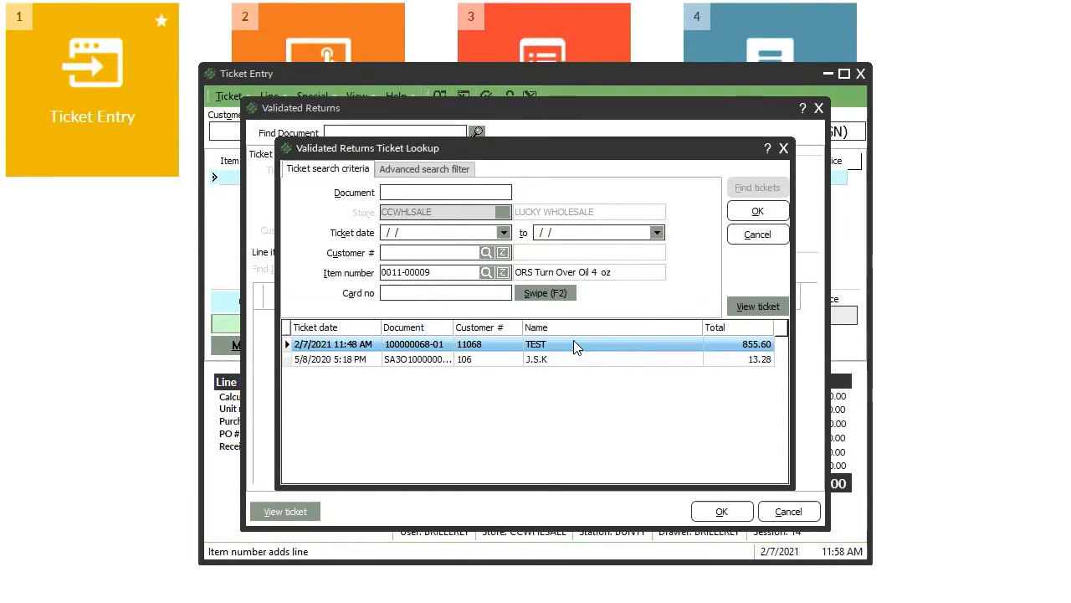
Load the 2/7/2021 ticket totalling 855.60 and mark ORS No More Flakes for return.
double_click(514, 353)
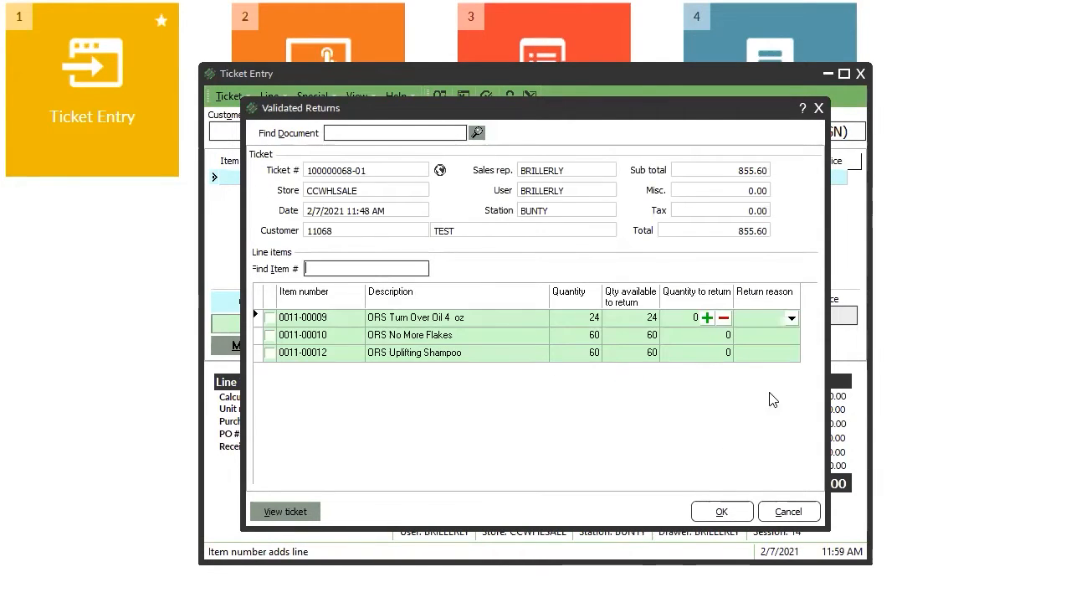
left_click(270, 317)
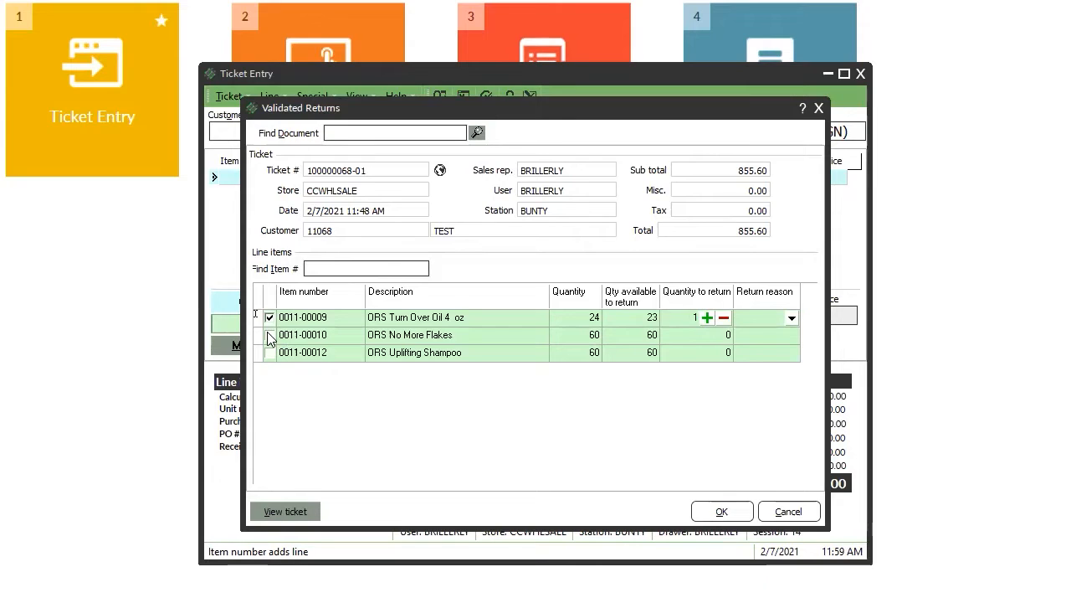
left_click(270, 335)
left_click(270, 352)
left_click(269, 335)
left_click(269, 317)
left_click(270, 352)
left_click(269, 335)
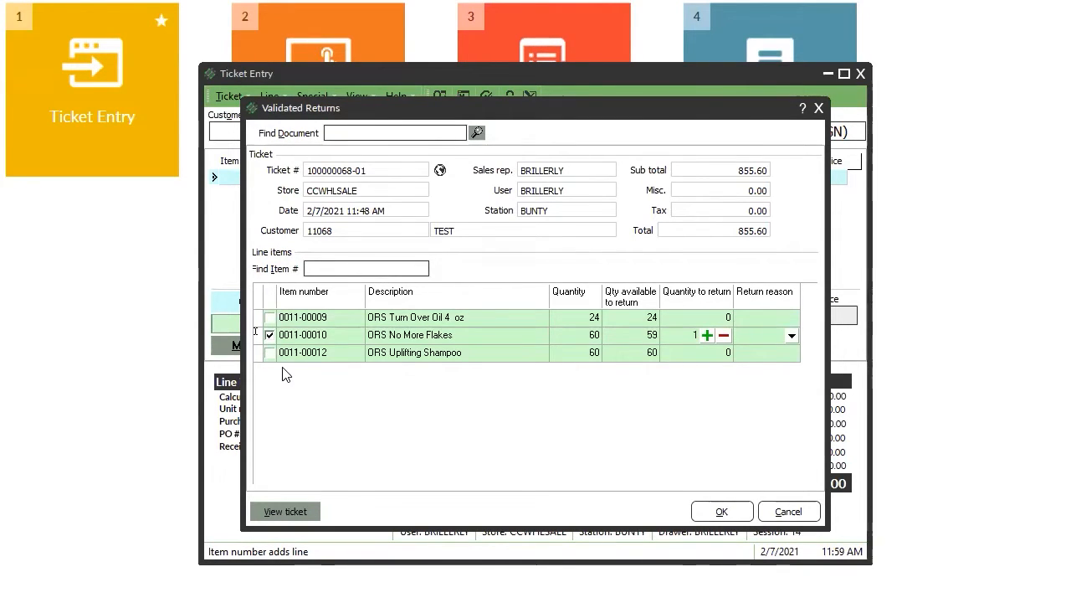
Enter return quantities of 6 No More Flakes and 12 Uplifting Shampoo.
left_click(689, 334)
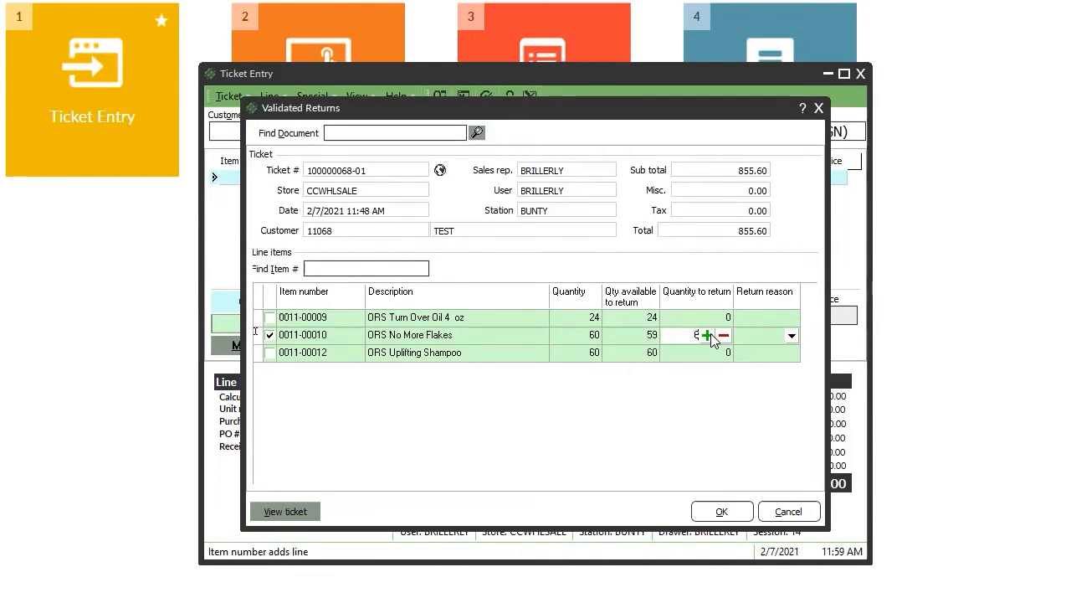
type("6")
key("Return")
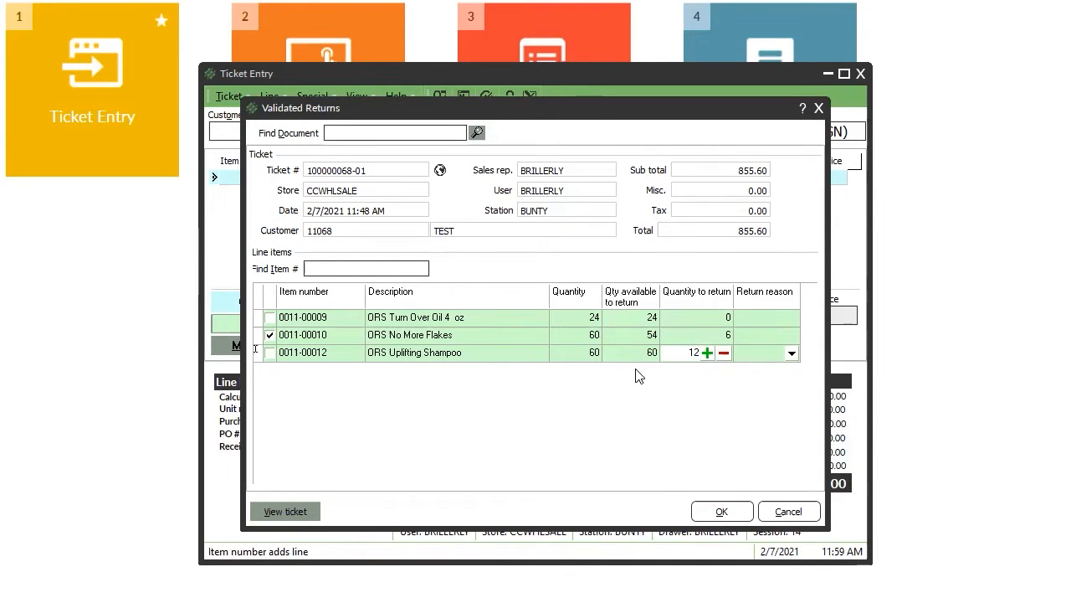
left_click(267, 354)
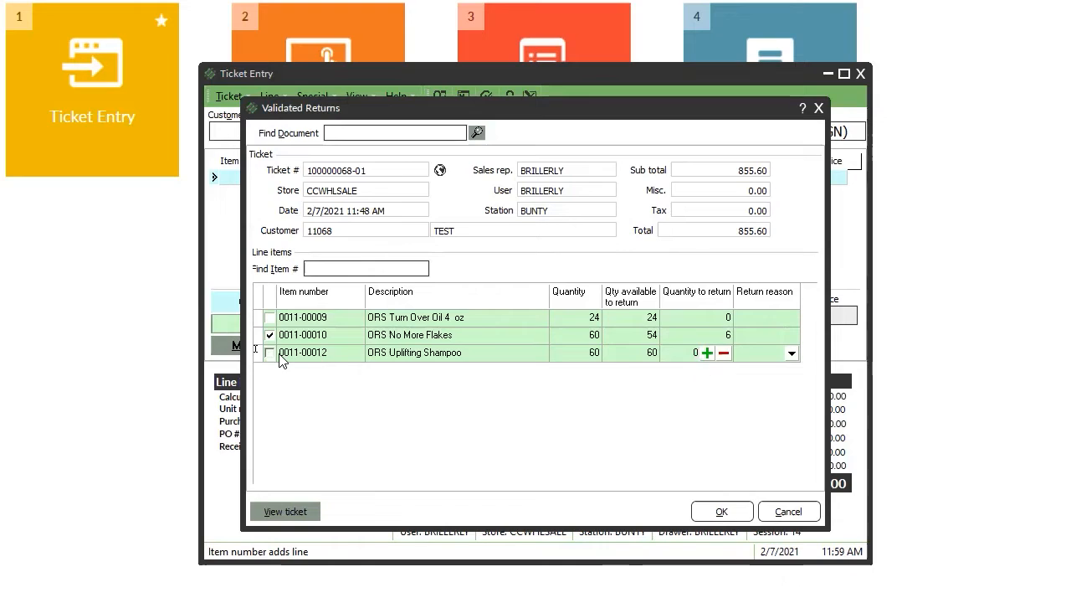
left_click(688, 354)
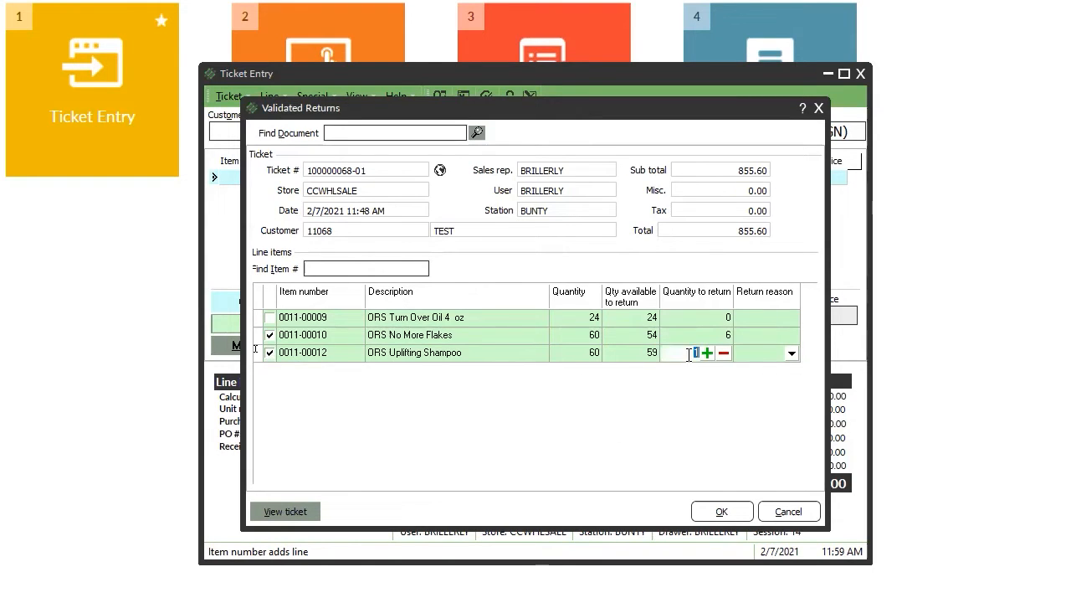
type("12")
left_click(786, 334)
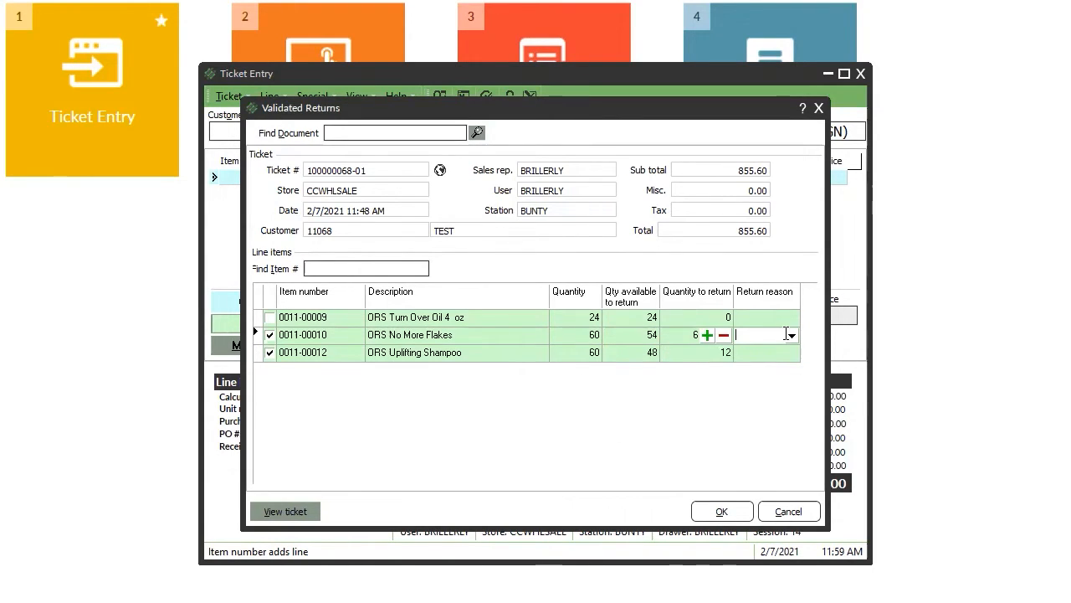
Give No More Flakes reason DAMAGE-RTN and Uplifting Shampoo CHG MIND, then add the returns.
left_click(792, 336)
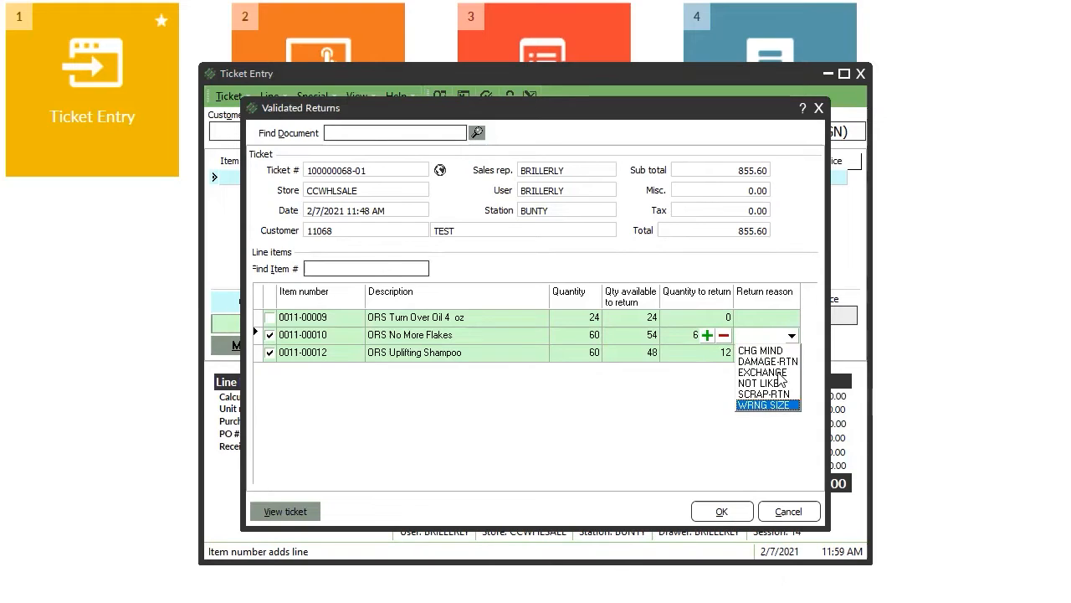
left_click(767, 362)
left_click(786, 353)
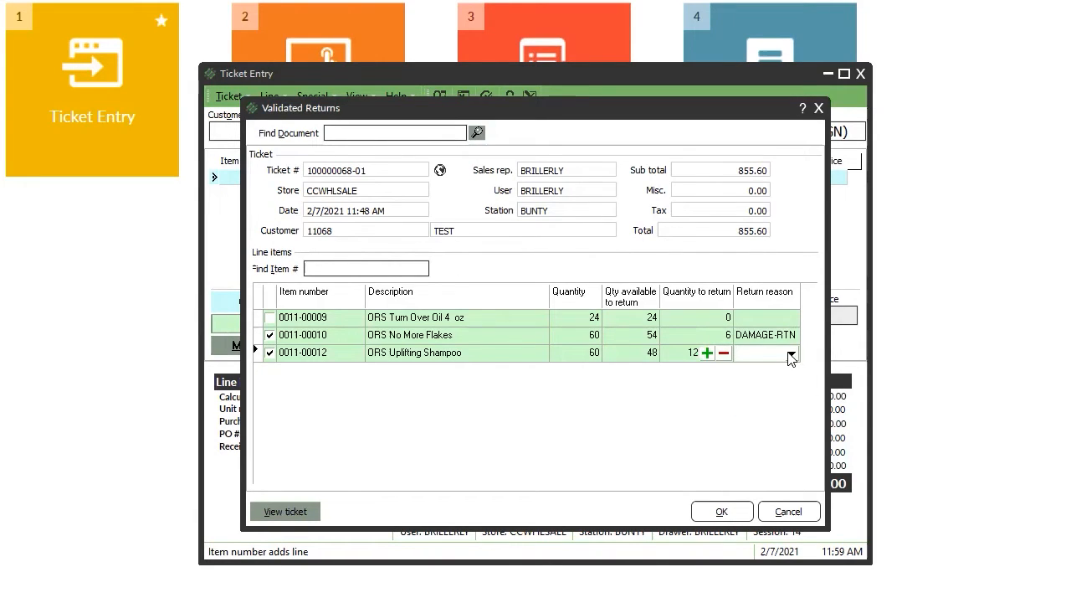
left_click(792, 353)
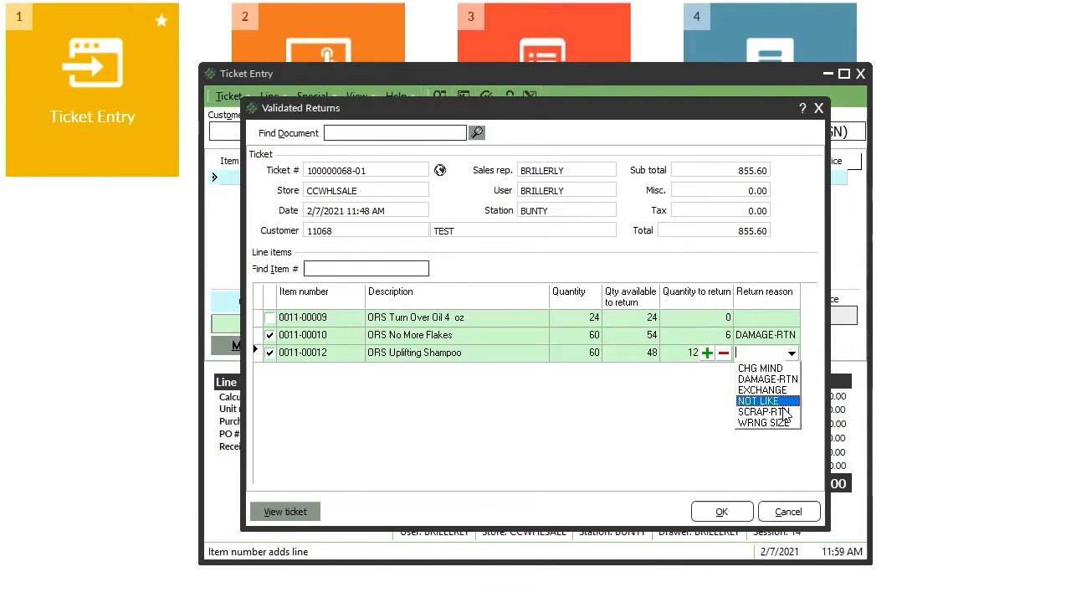
left_click(758, 368)
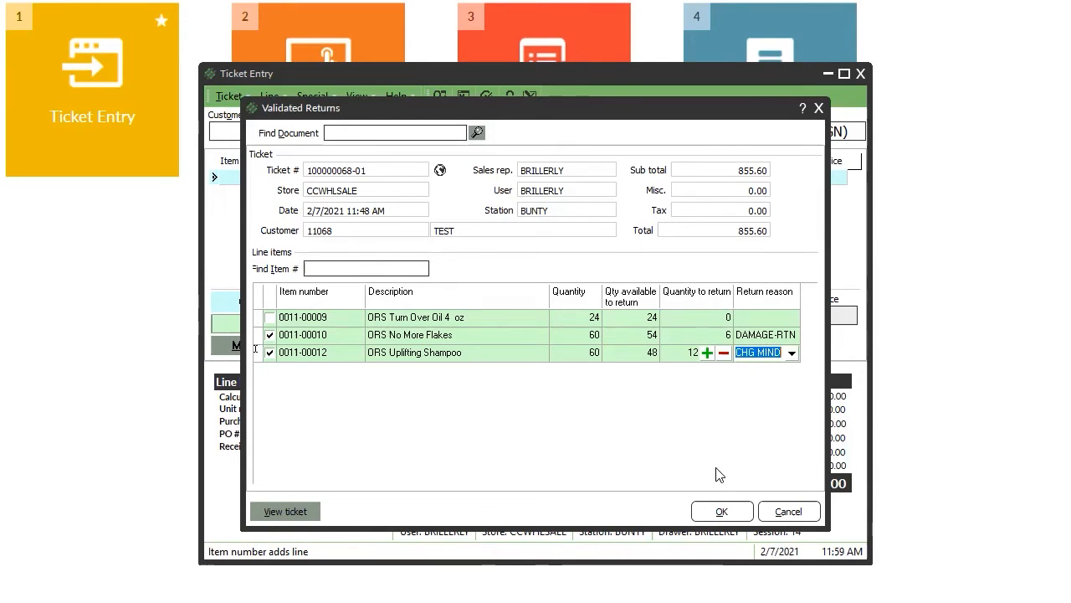
left_click(728, 514)
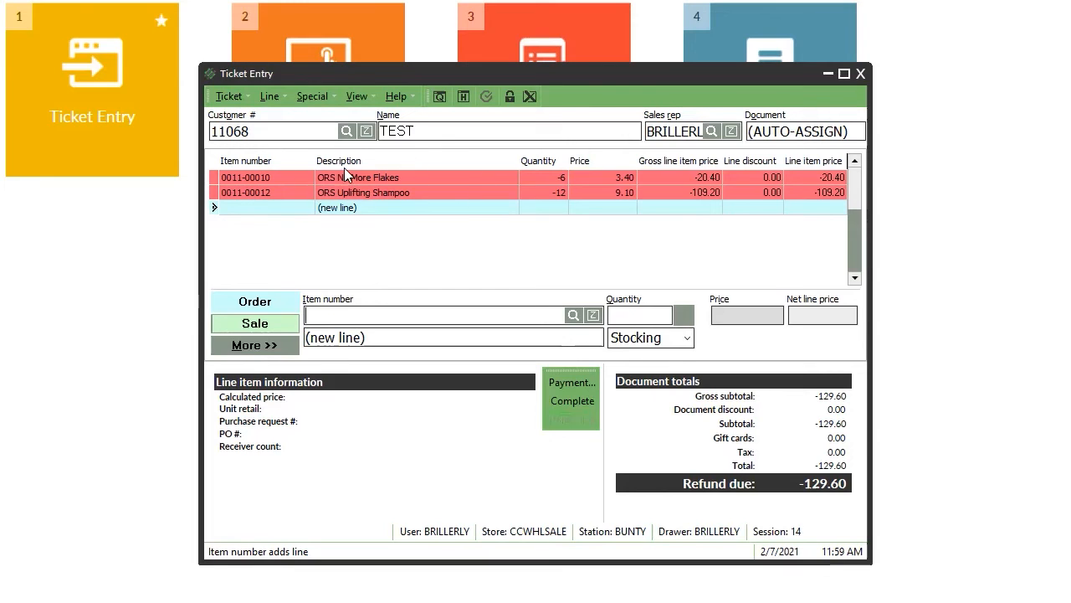
Refund the 129.60 balance in US_CASH and complete ticket 100000067 without printing a receipt.
left_click(589, 431)
left_click(561, 383)
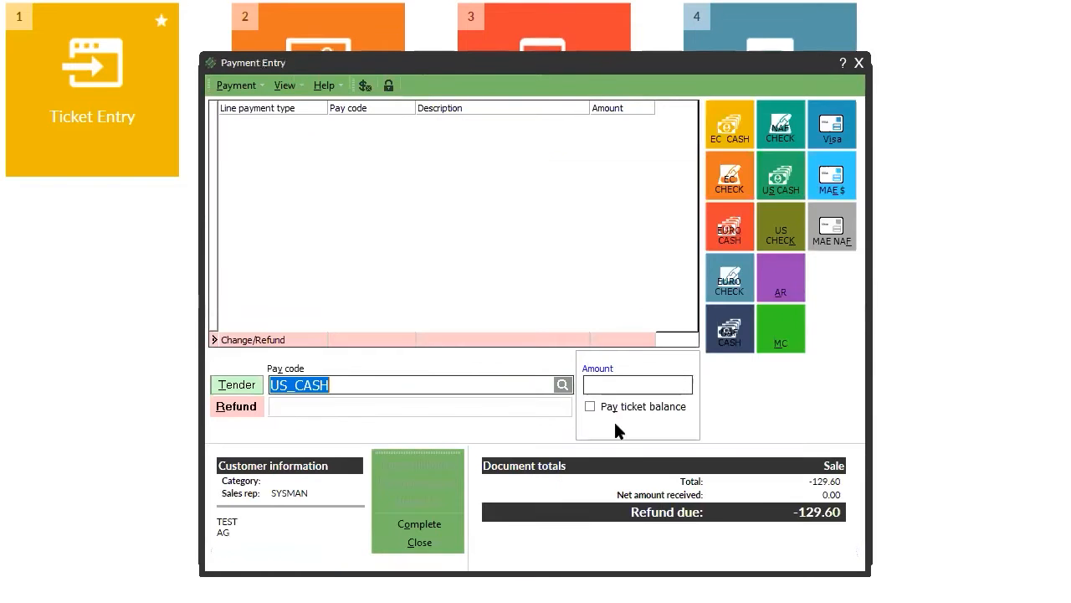
left_click(589, 406)
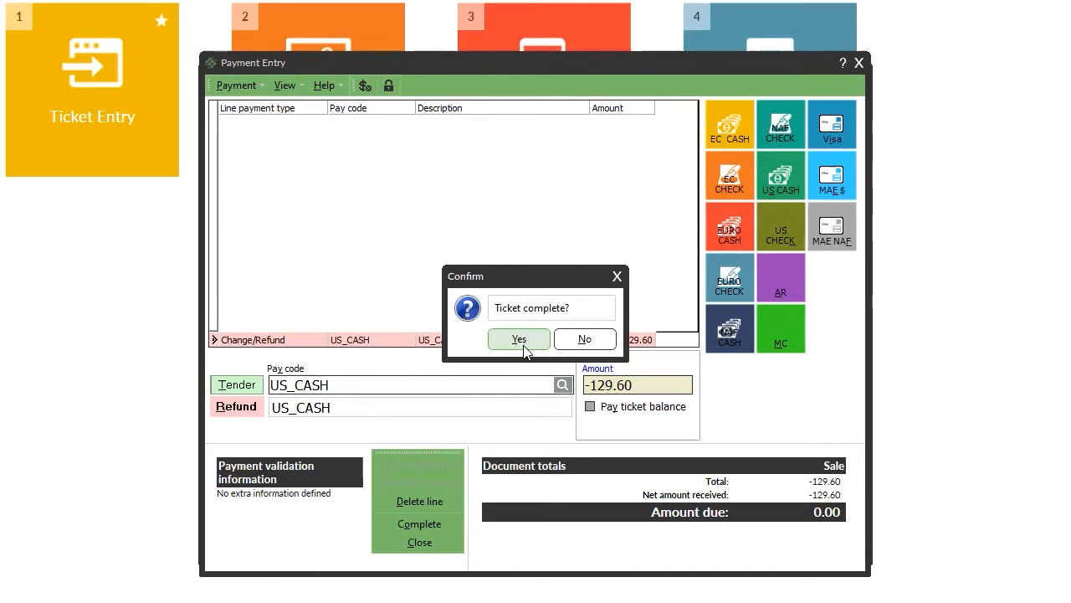
left_click(534, 344)
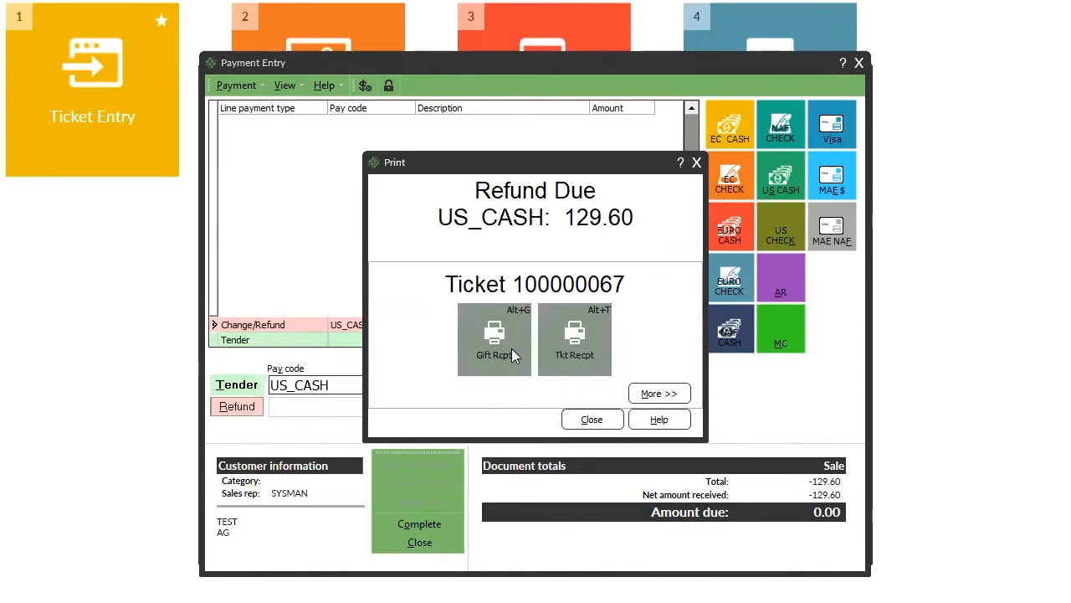
left_click(596, 420)
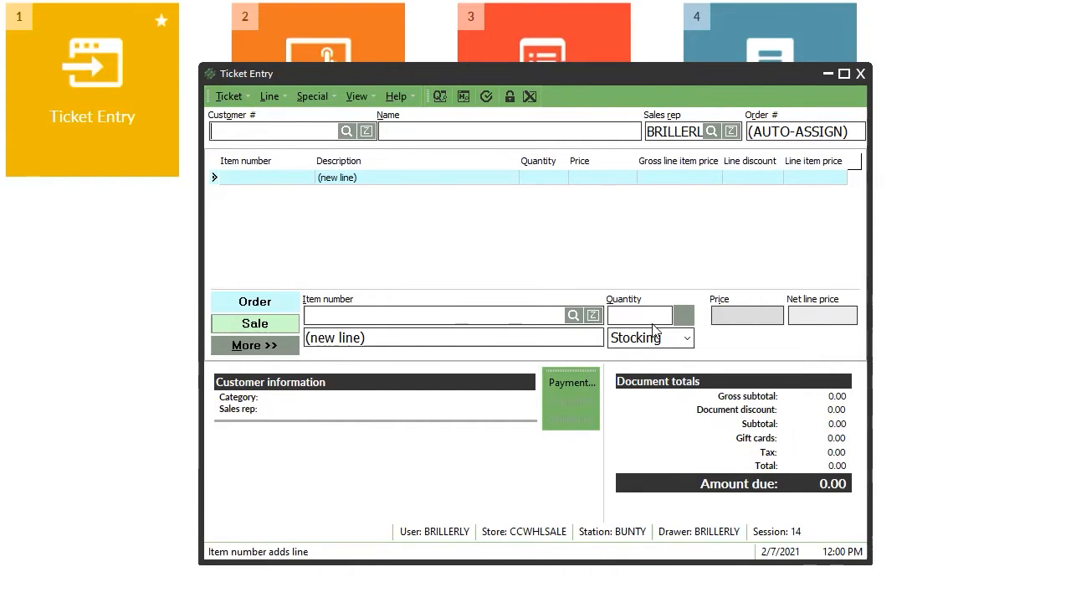
Start a validated return and load the original 855.60 sale ticket.
left_click(312, 96)
left_click(341, 266)
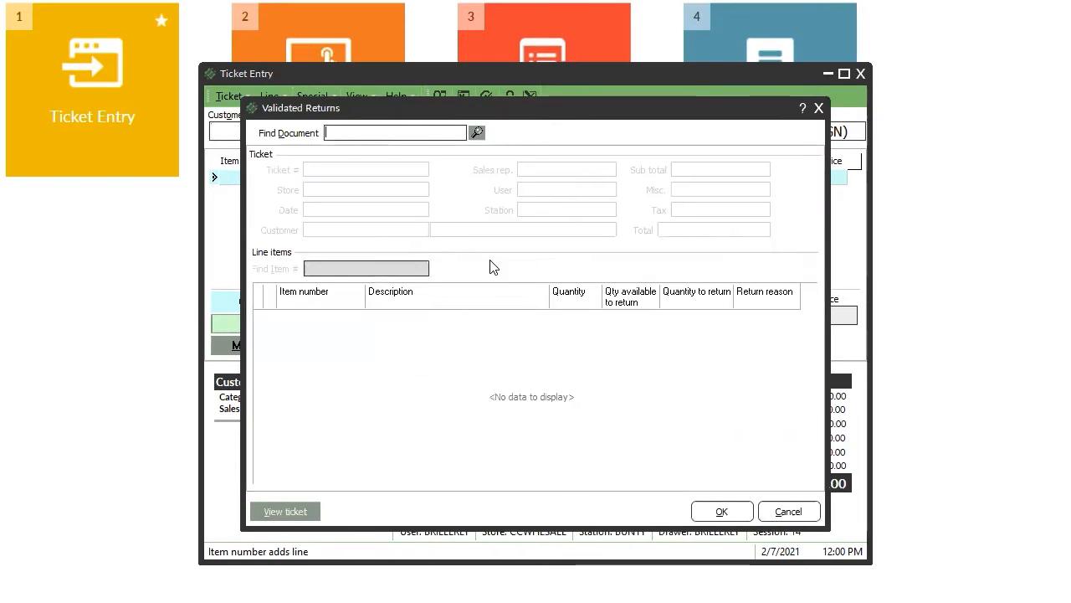
left_click(478, 134)
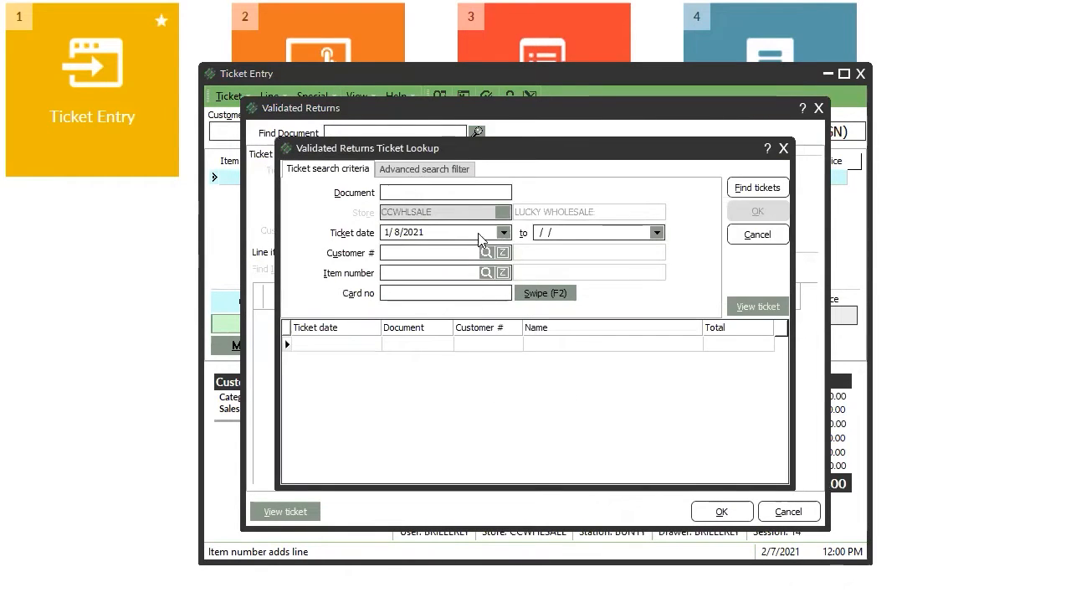
left_click(775, 188)
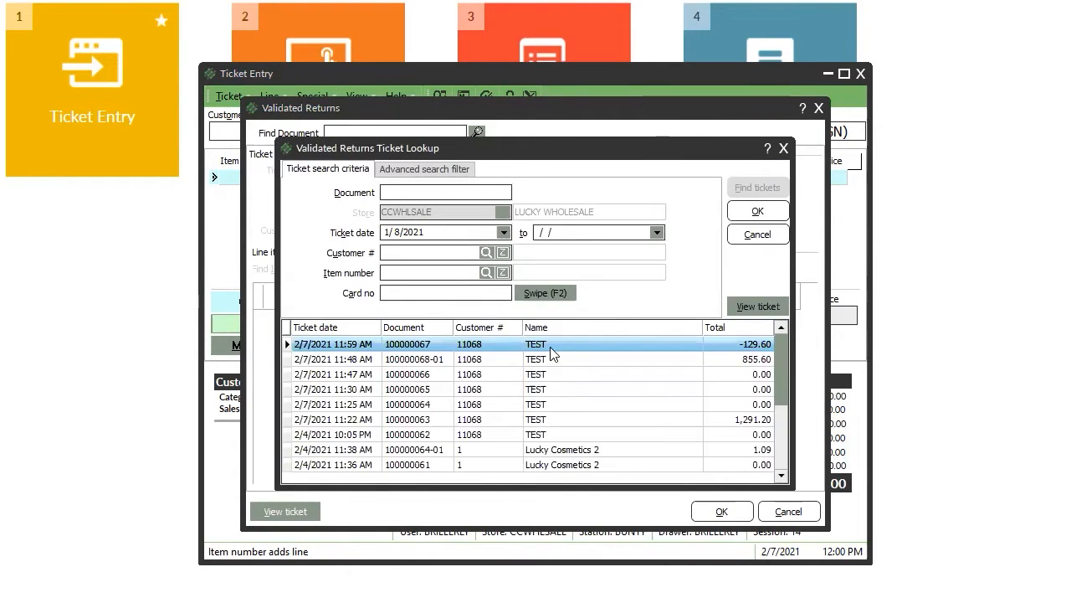
double_click(606, 362)
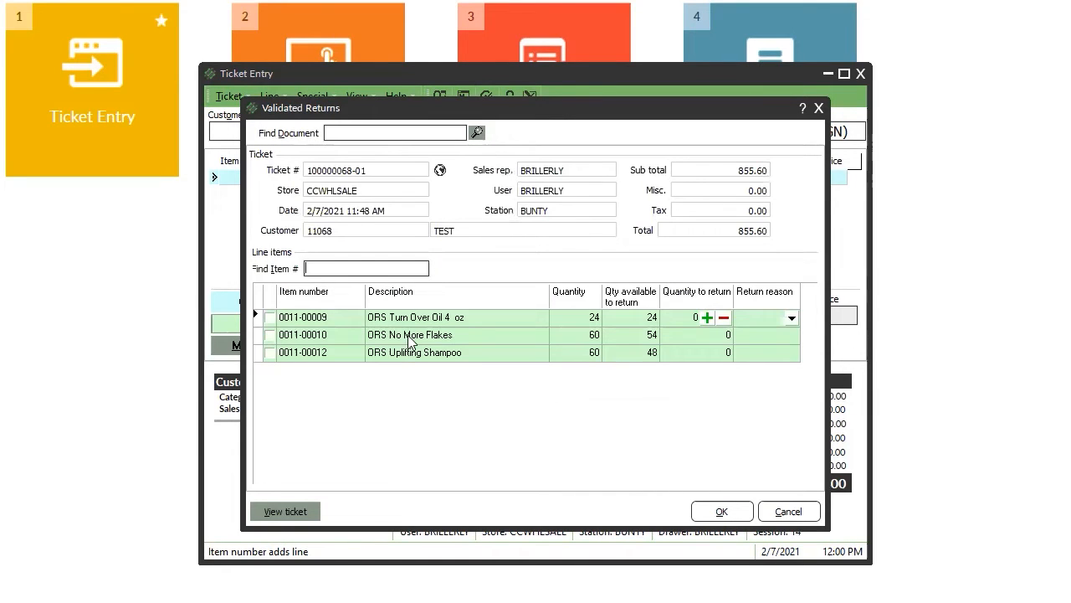
Return all 24 ORS Turn Over Oil 4 oz with reason NOT LIKE.
left_click(690, 323)
type("24")
left_click(759, 318)
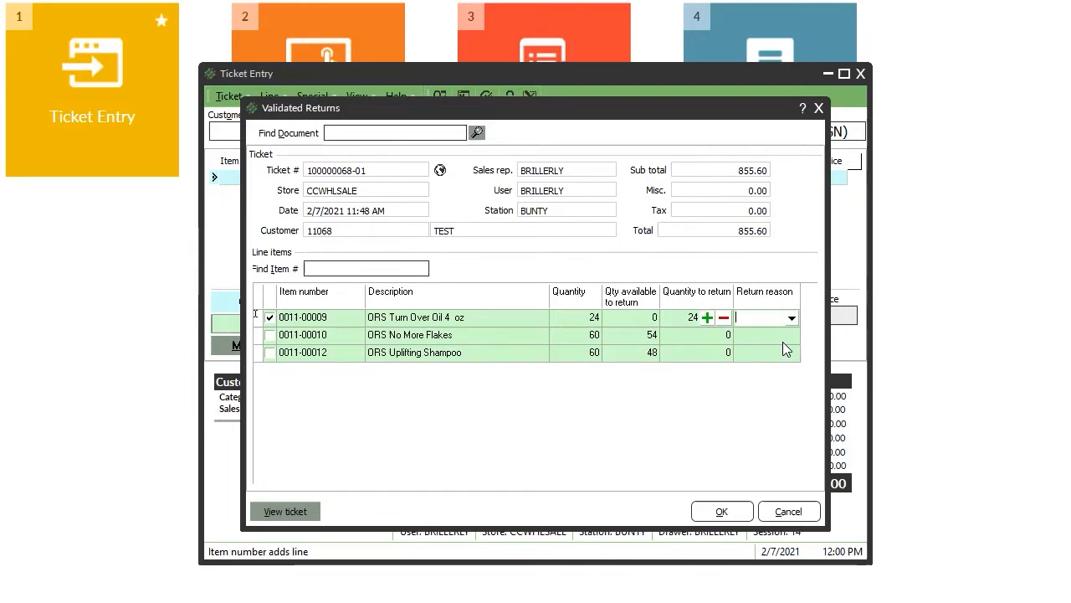
left_click(791, 323)
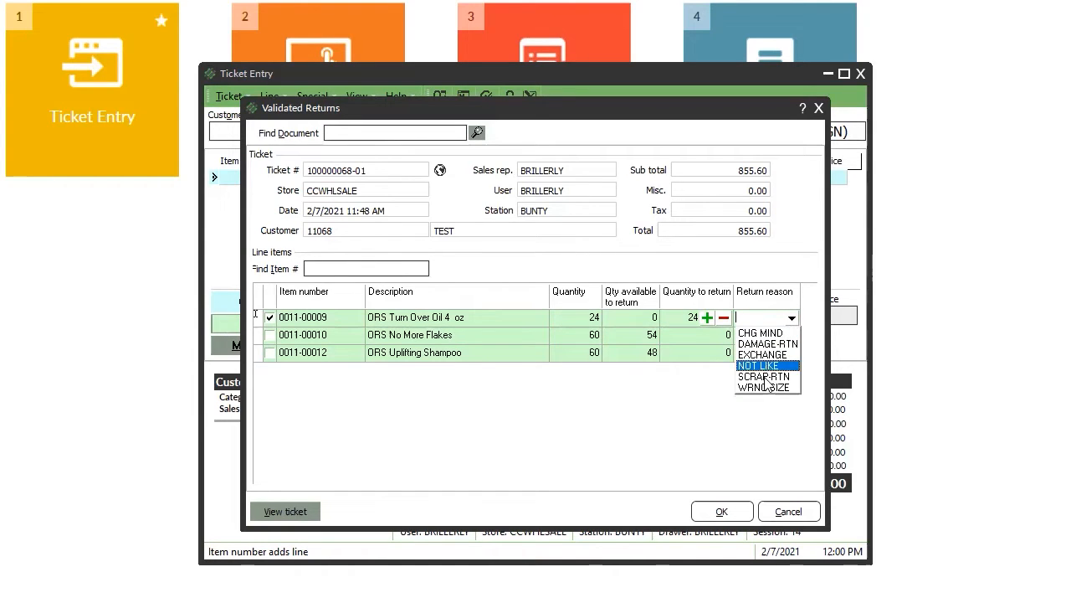
left_click(767, 366)
left_click(723, 511)
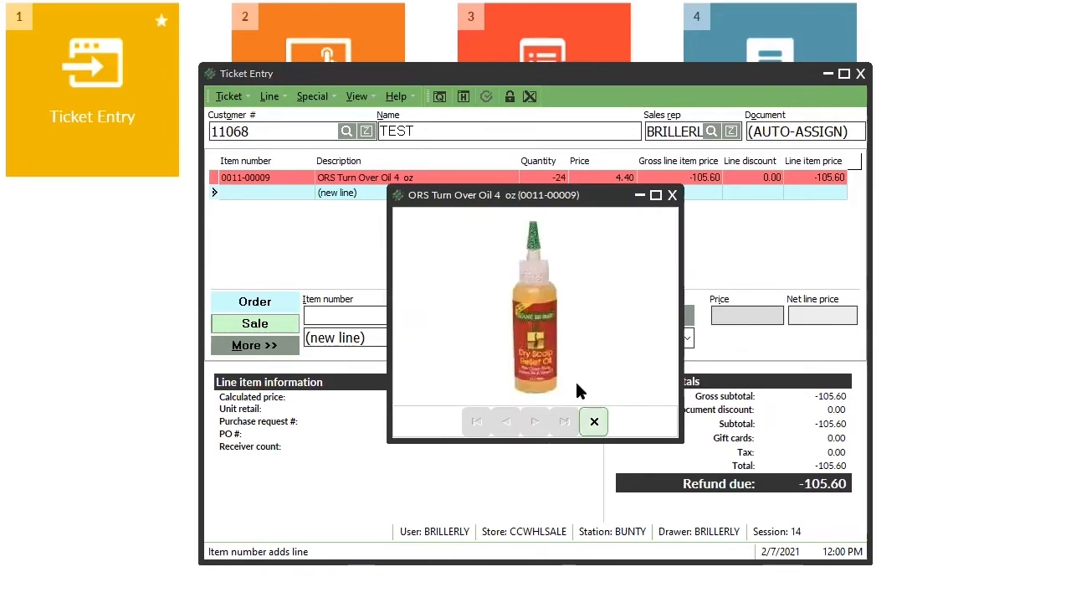
Credit the 105.60 refund to Accounts Receivable and complete the ticket without printing.
left_click(595, 421)
left_click(565, 381)
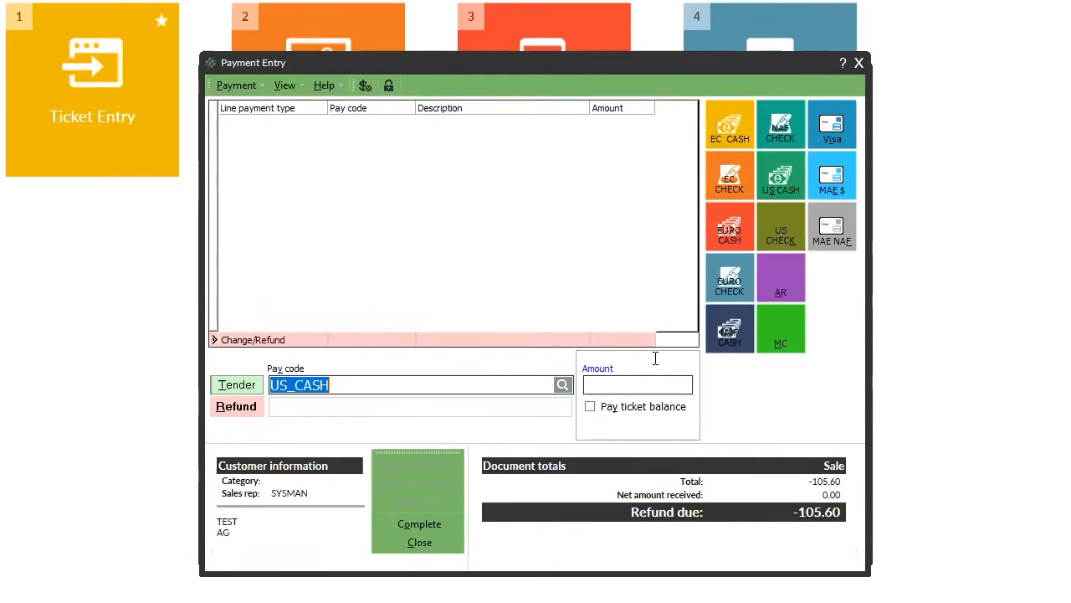
left_click(781, 285)
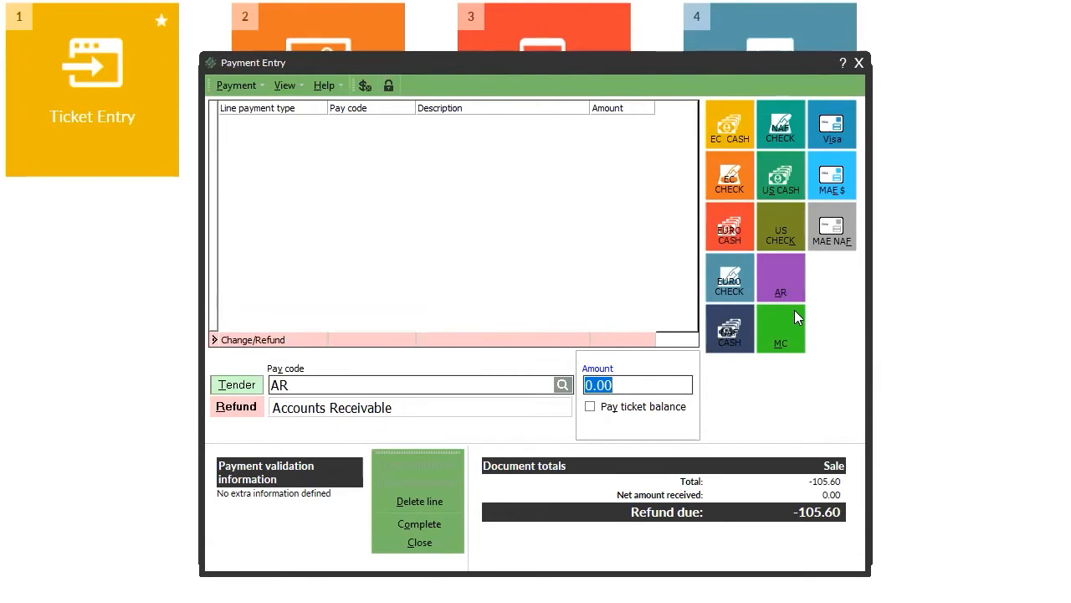
left_click(610, 410)
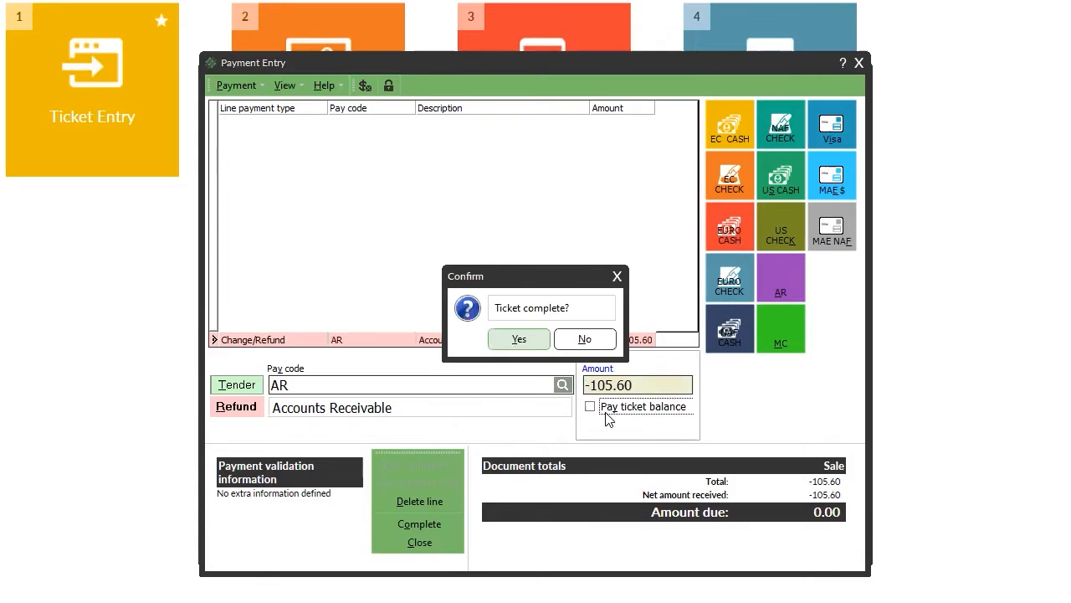
left_click(519, 339)
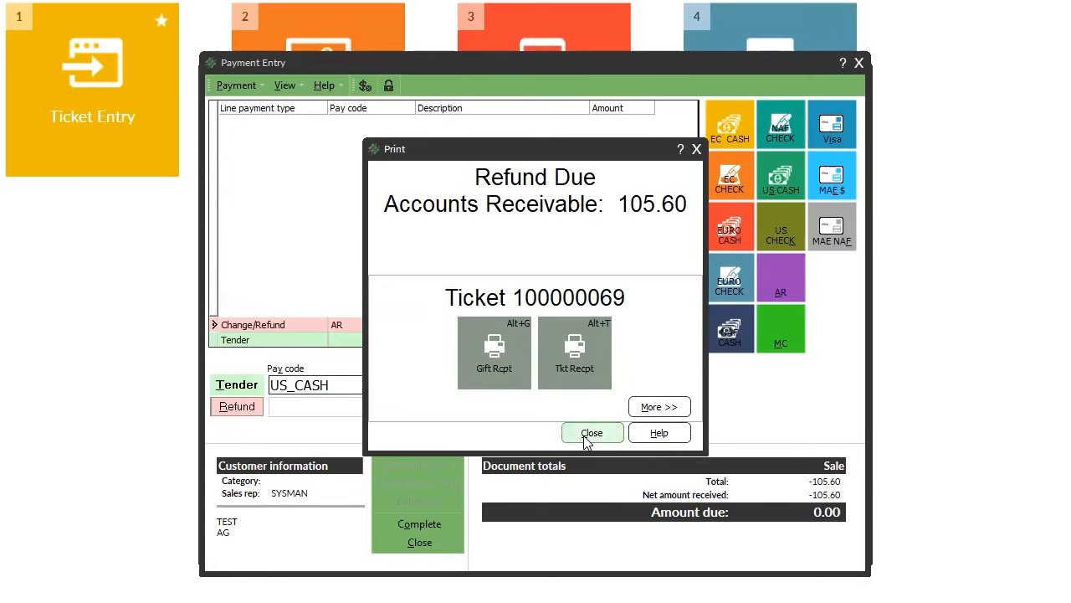
left_click(591, 433)
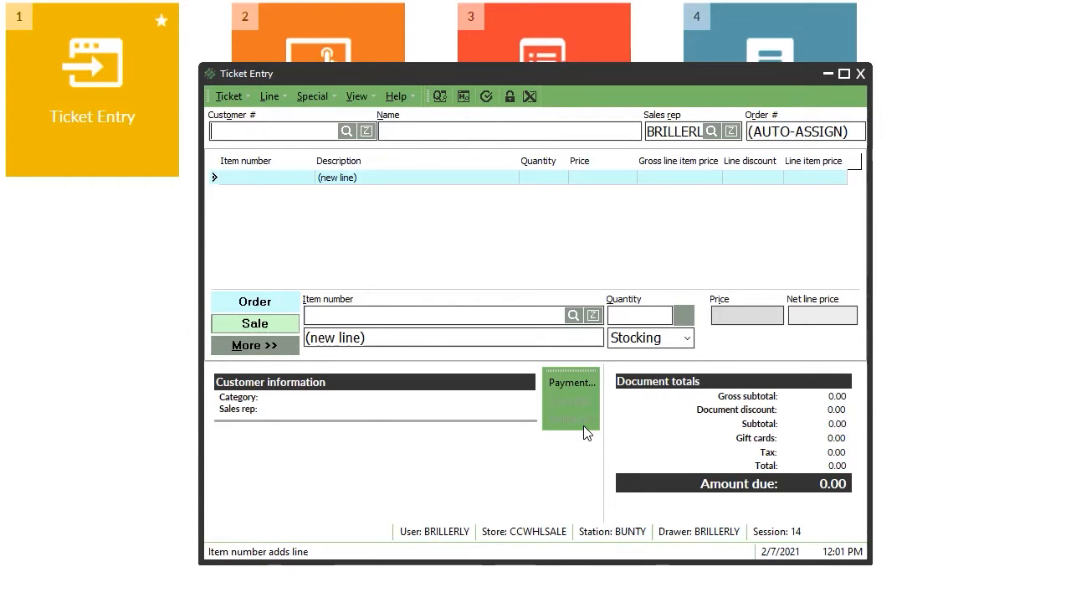
Assign customer TEST to the new ticket and add 12 ORS Hair Mayonnaise.
left_click(346, 130)
double_click(469, 350)
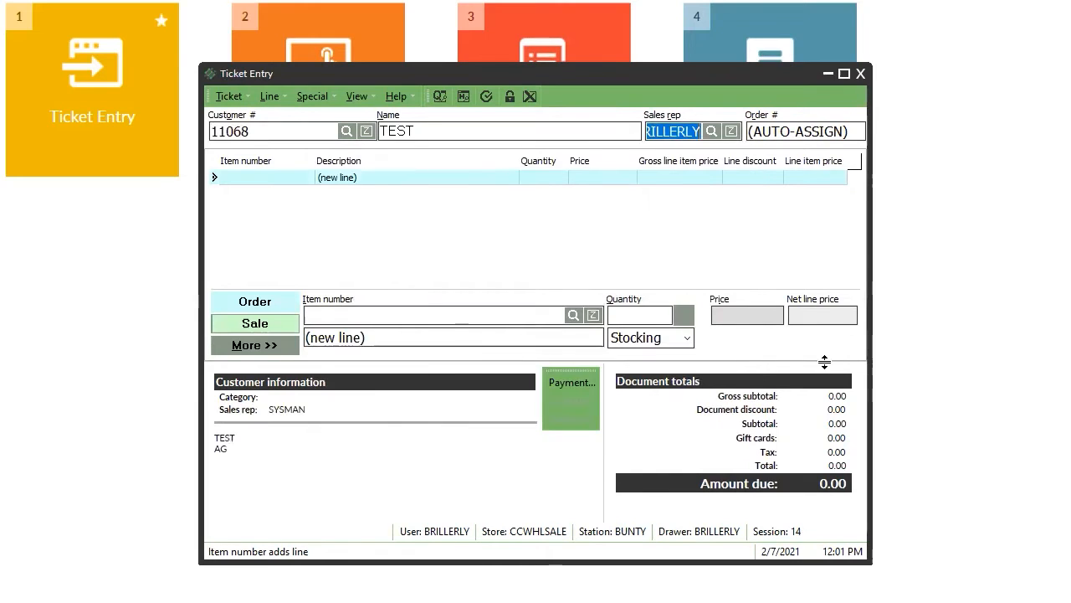
key("Tab")
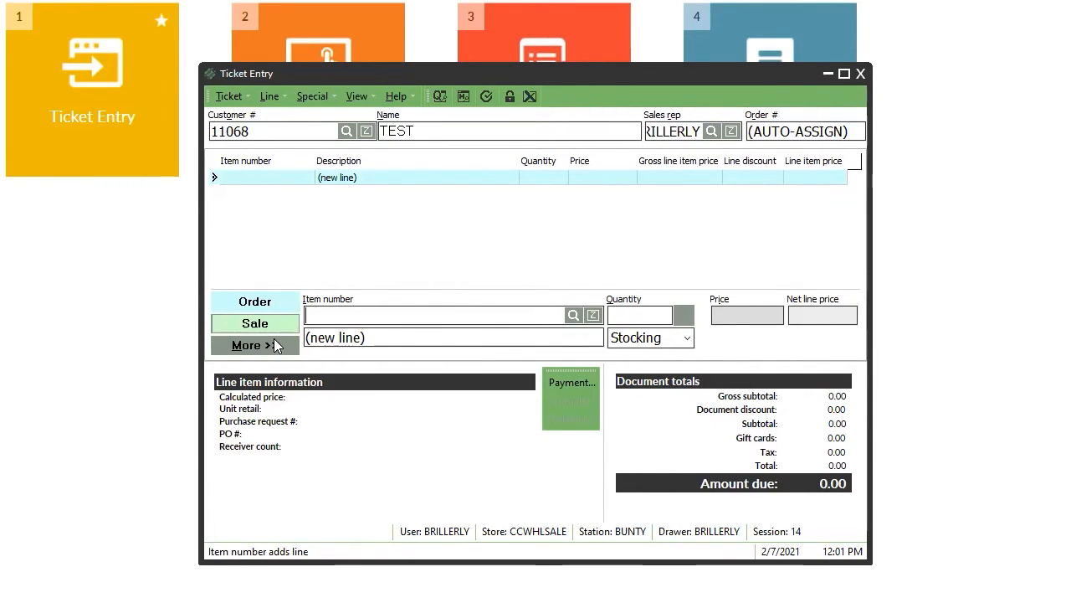
key("Return")
double_click(452, 334)
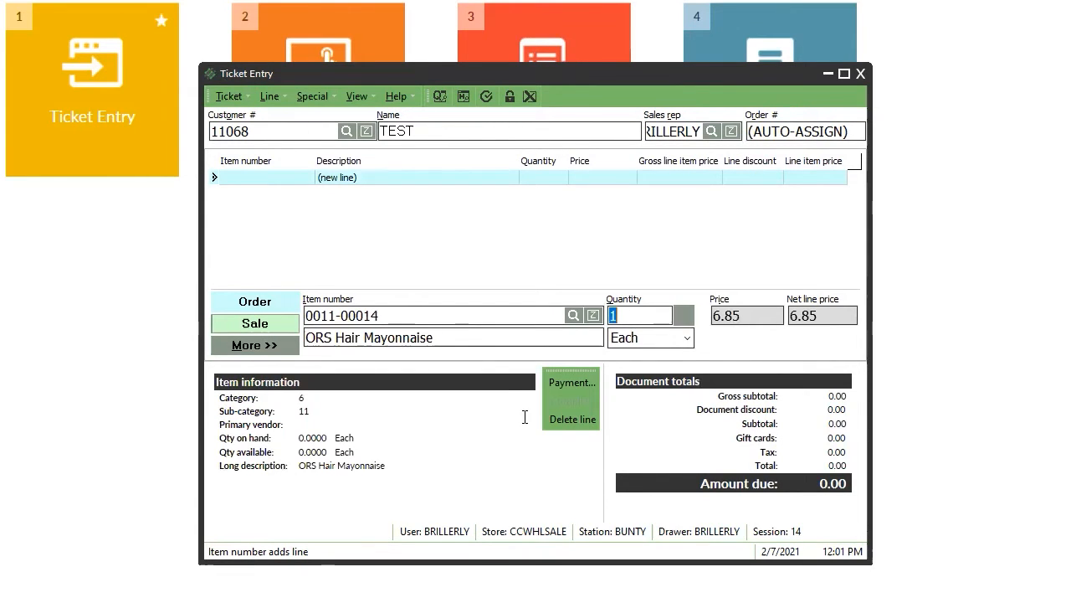
left_click(590, 423)
type("12")
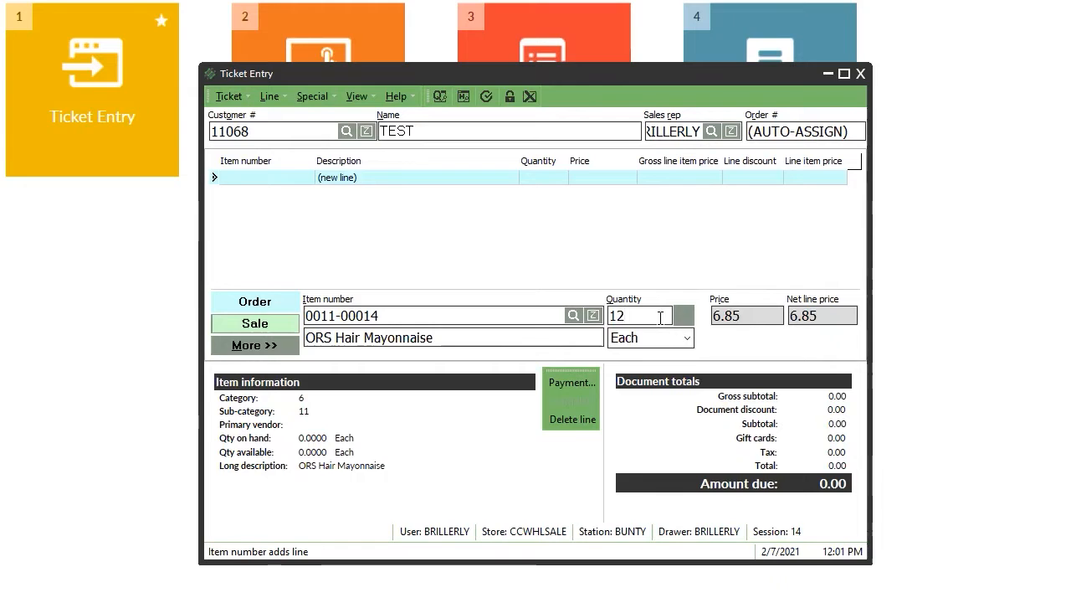
key("Return")
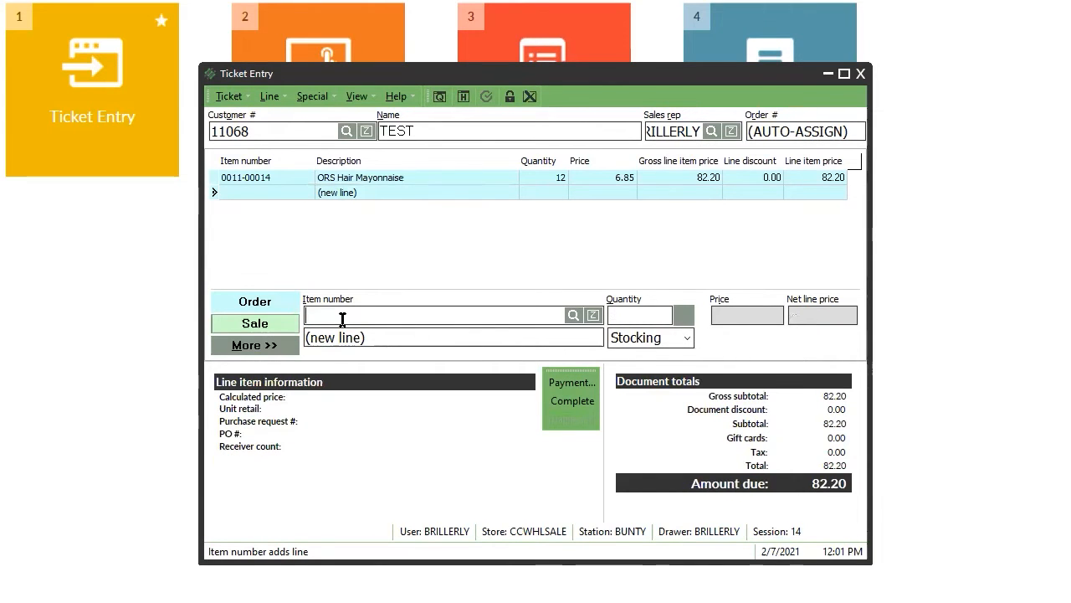
Add 12 ORS Tea Tree Oil Lotion, bringing the amount due to 139.80.
double_click(342, 319)
double_click(342, 321)
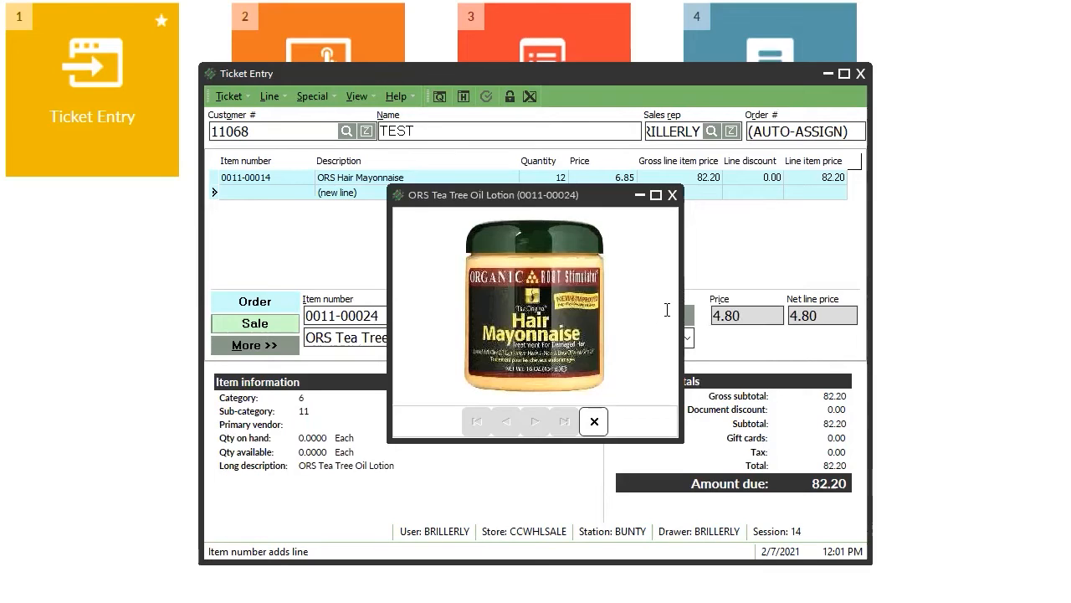
type("12")
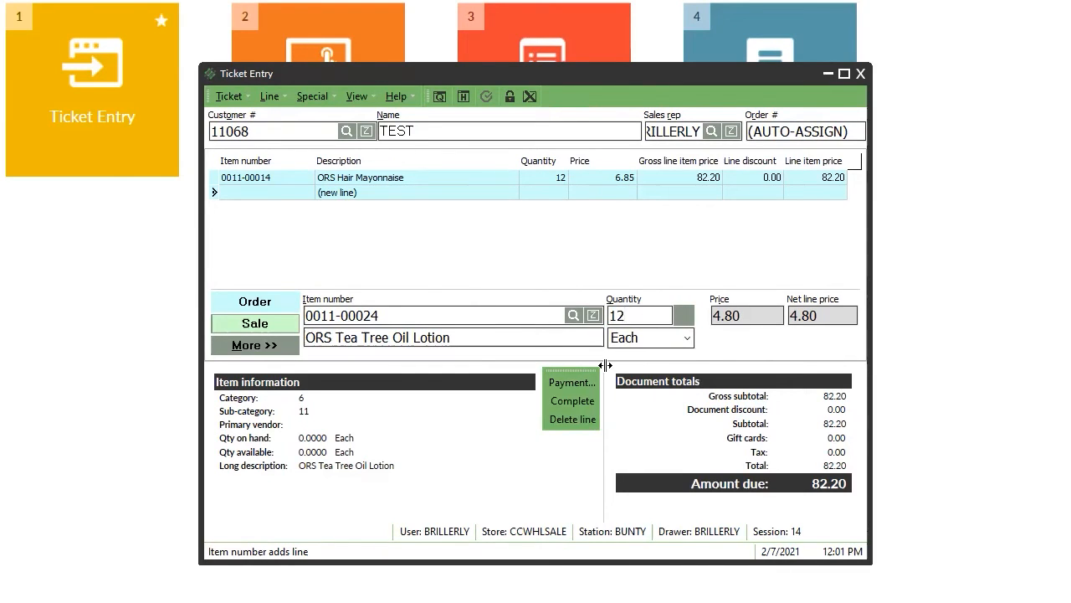
key("Return")
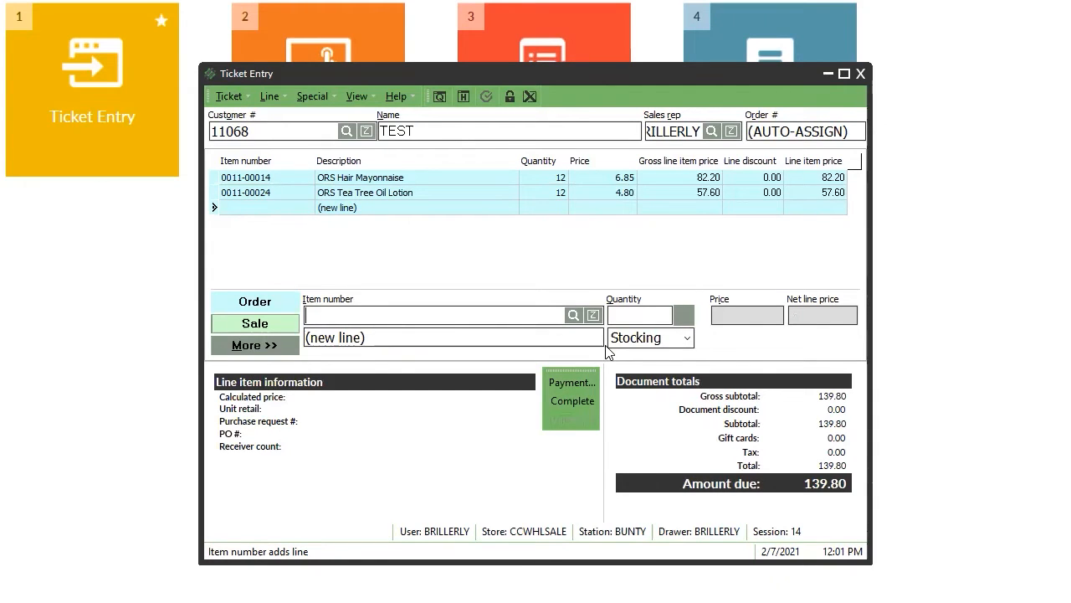
left_click(594, 421)
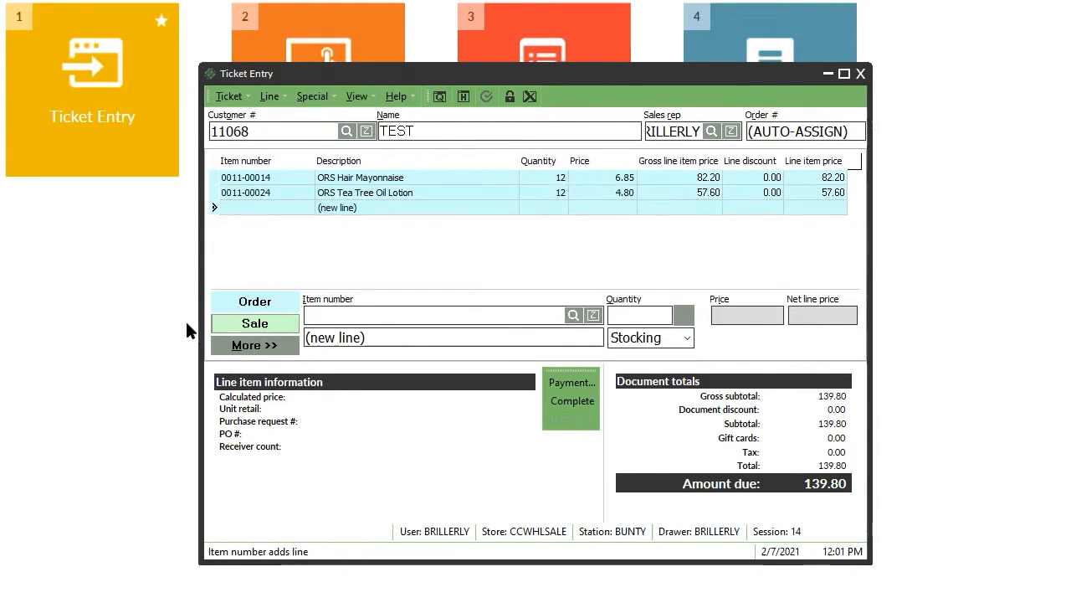
left_click(272, 344)
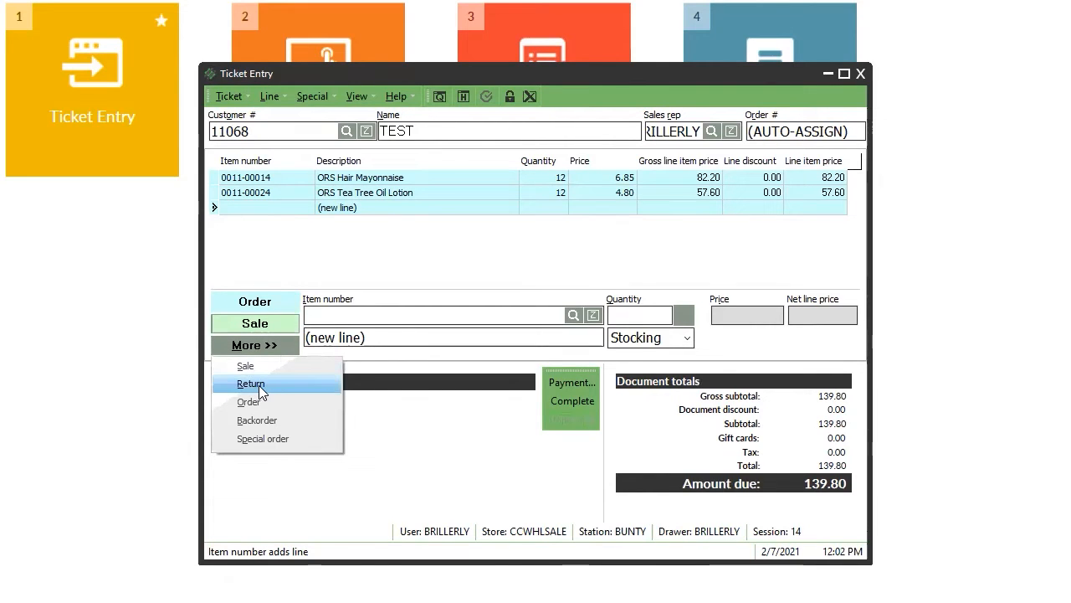
Switch the line type to Return and add 12 ORS Scalp Scrub Treatment Kit (0011-00023), leaving 73.80 due.
left_click(270, 345)
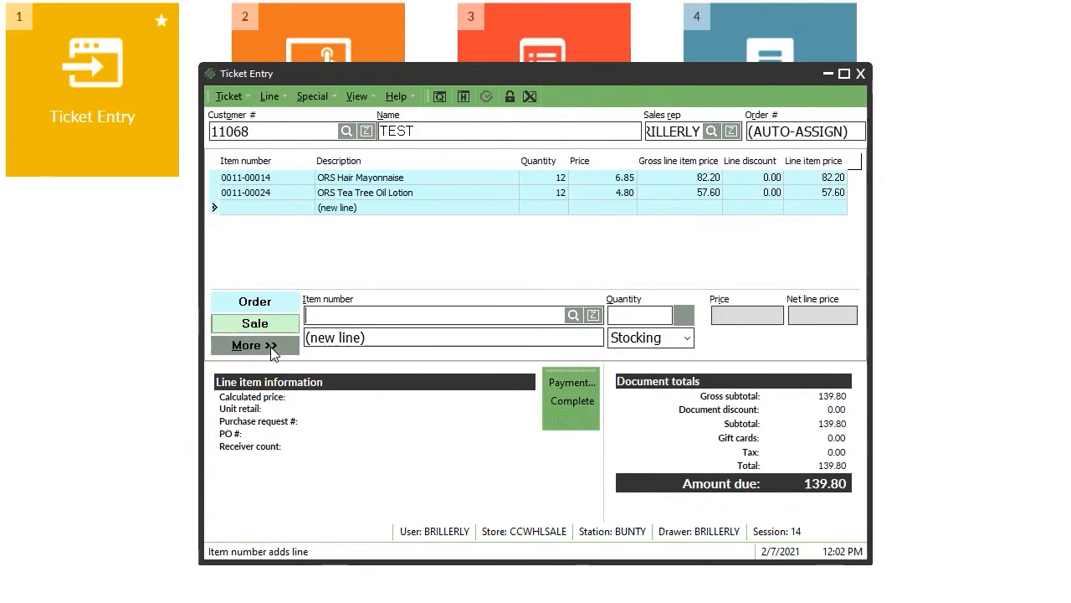
left_click(270, 346)
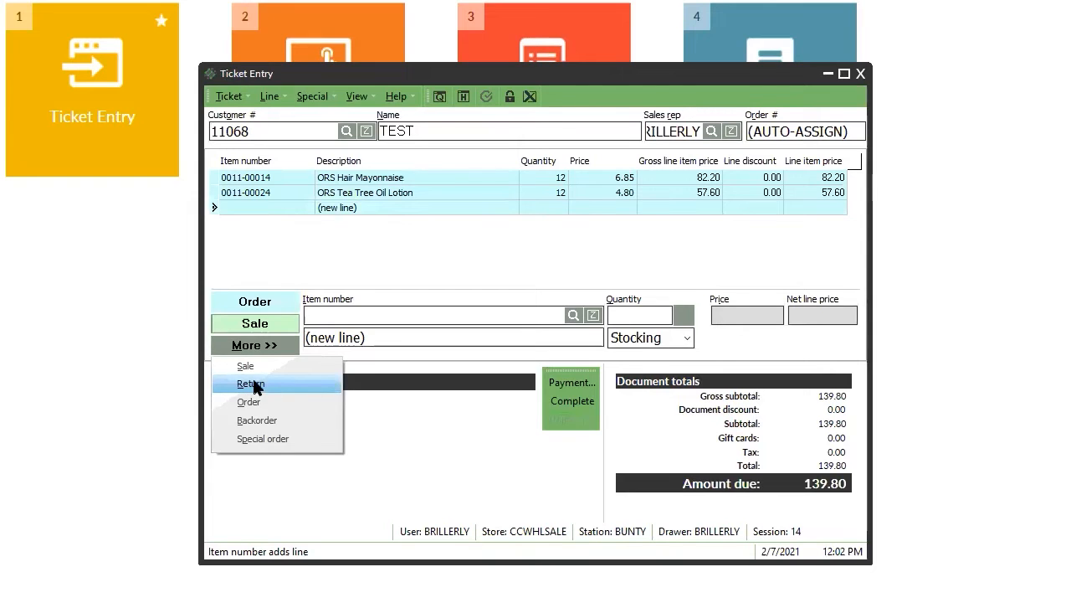
left_click(252, 383)
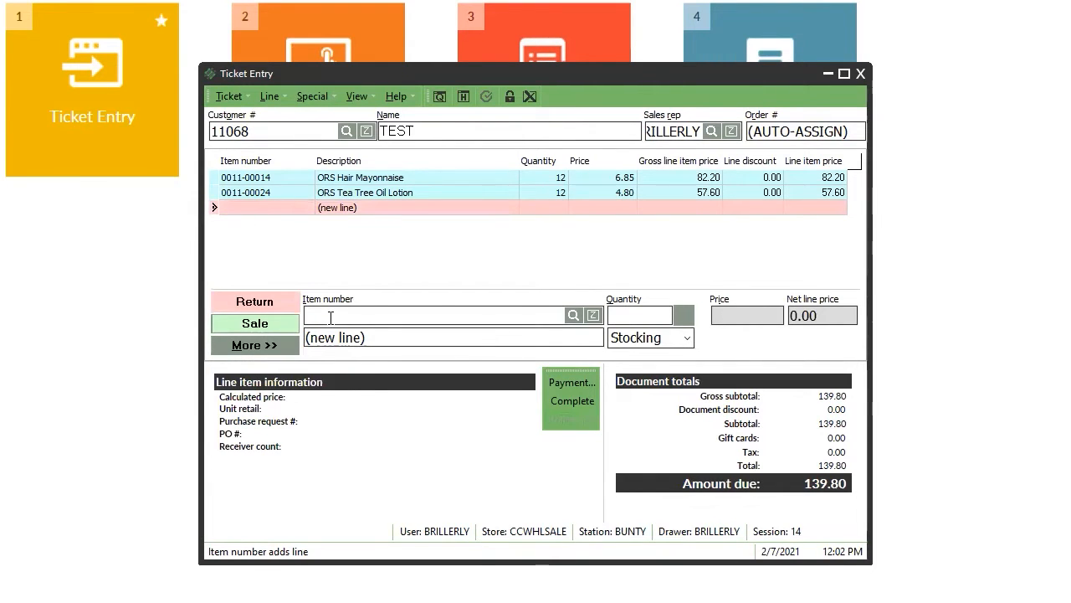
key("Return")
key("Up")
key("Return")
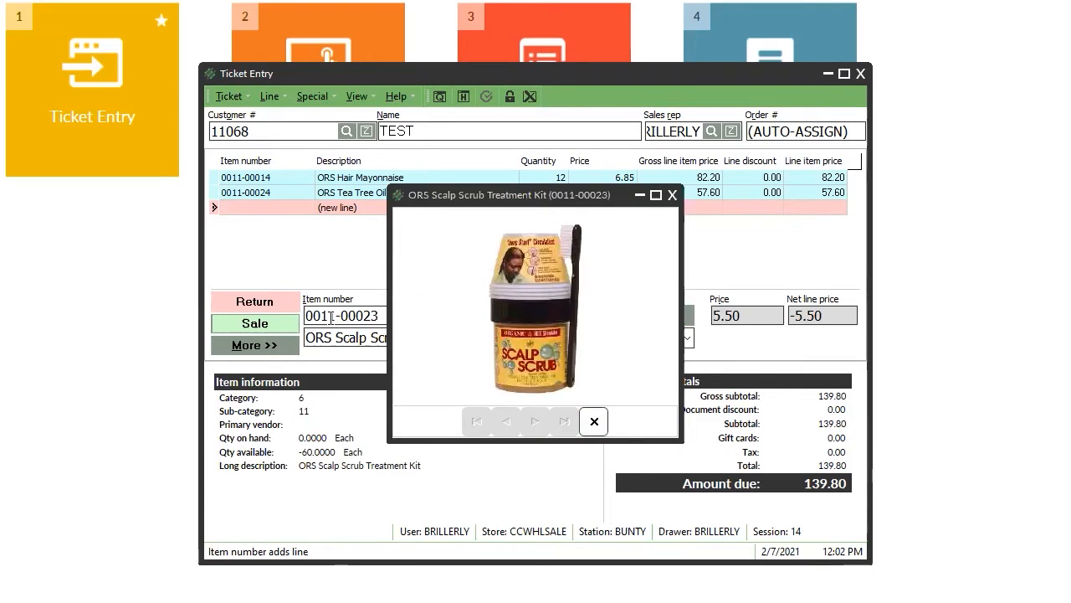
left_click(595, 421)
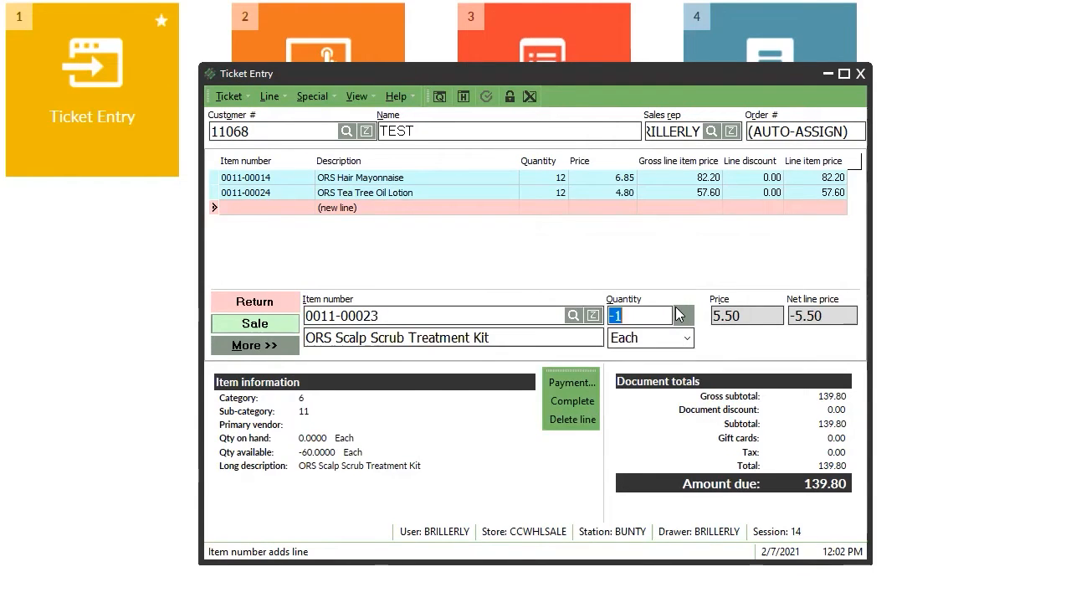
type("12")
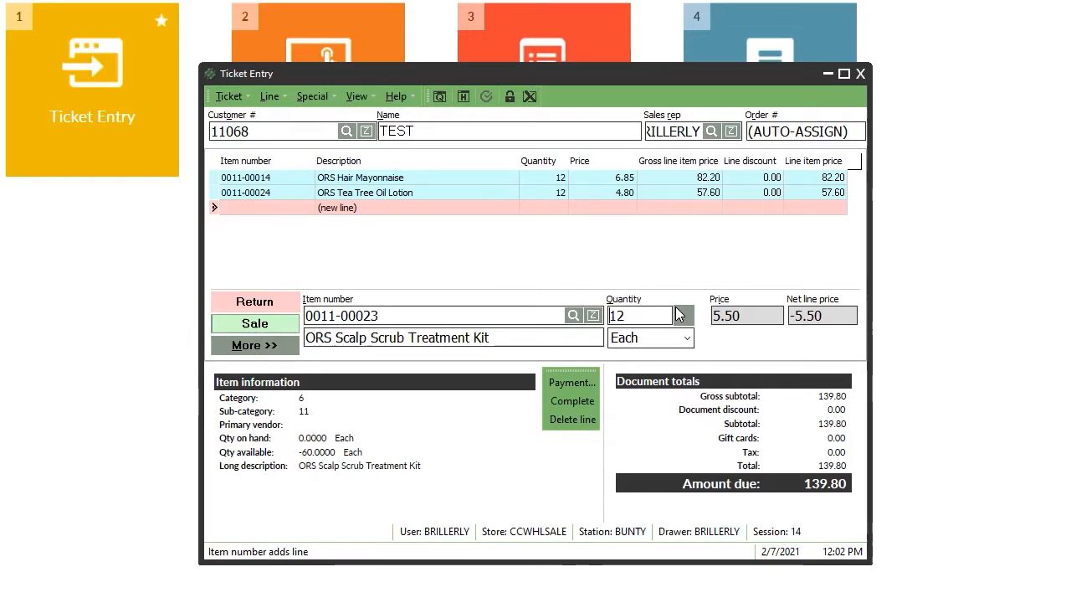
key("Return")
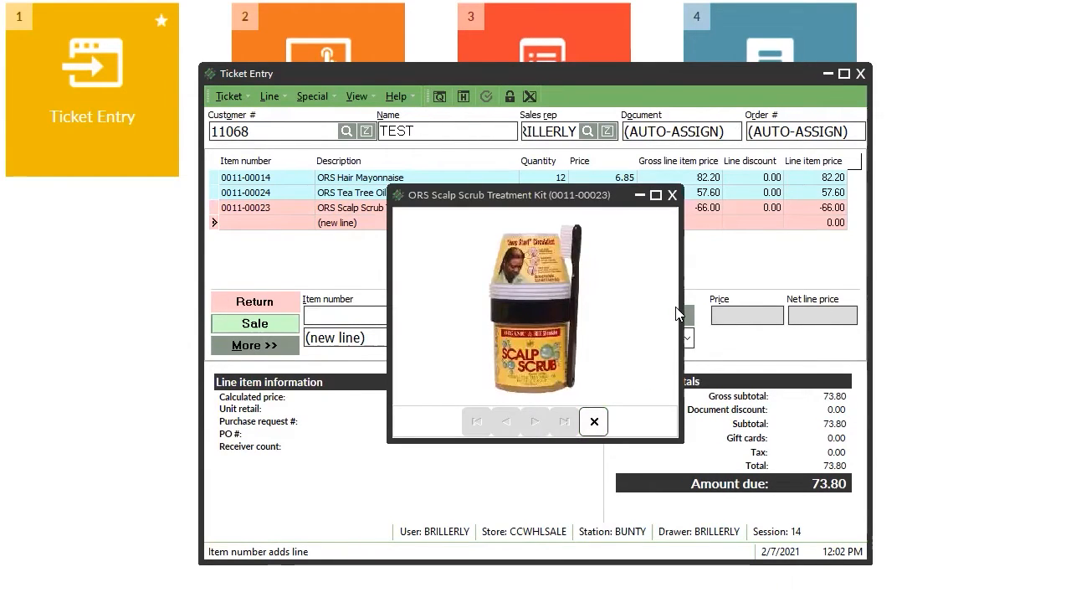
left_click(672, 195)
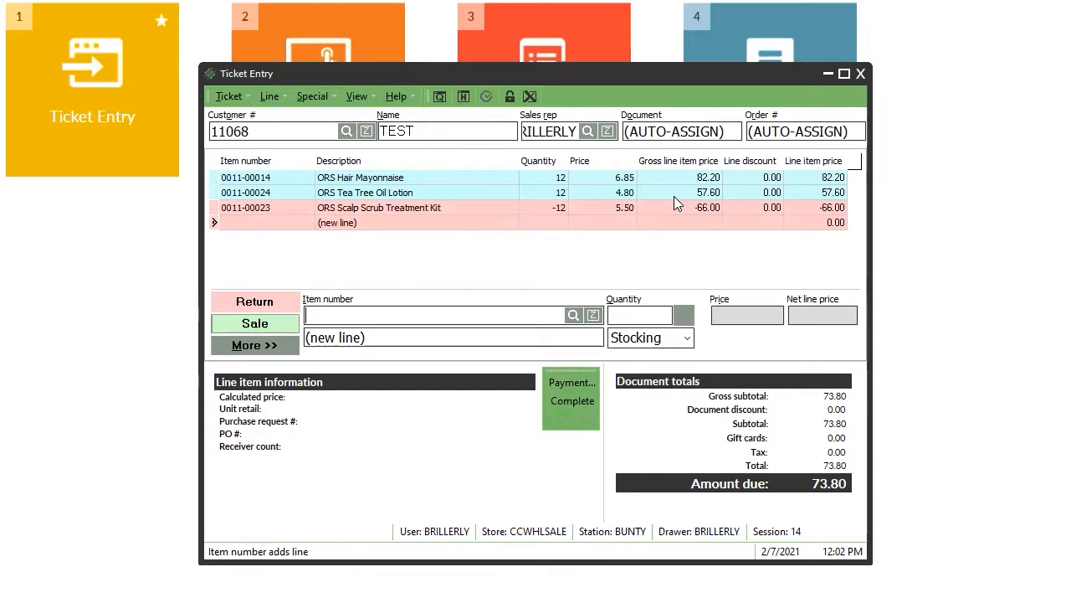
Complete ticket 100000070 without printing a receipt, then exit Ticket Entry.
left_click(567, 403)
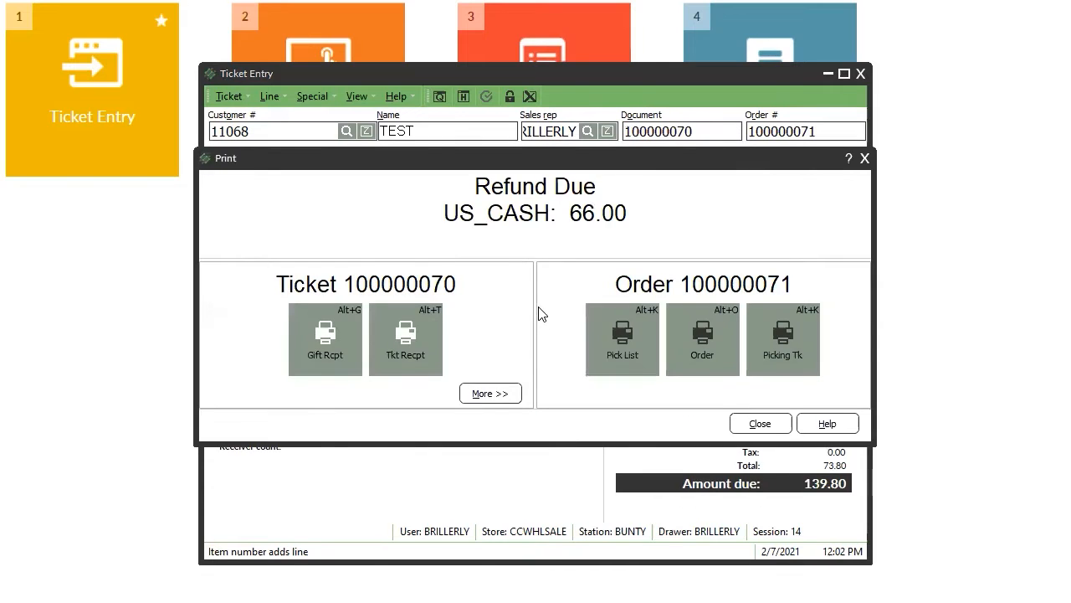
left_click(757, 423)
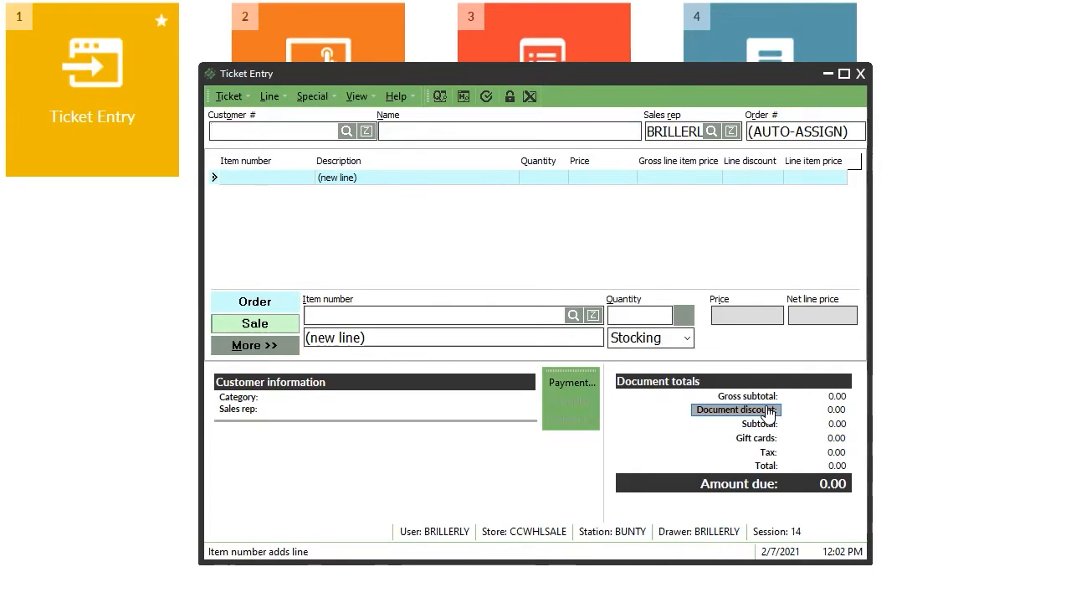
left_click(860, 74)
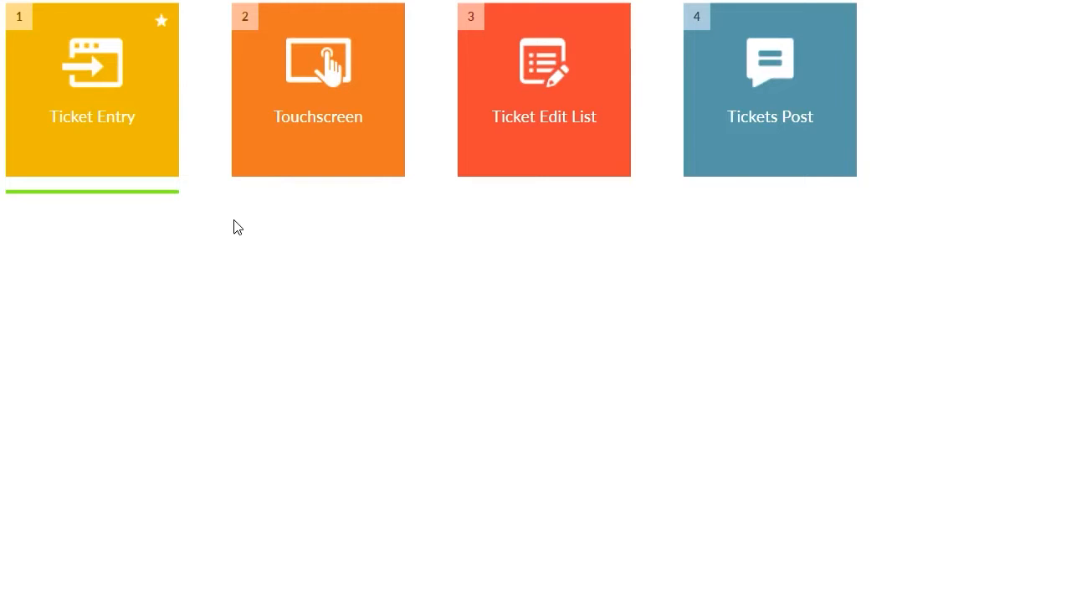
Preview the Ticket Edit List report, check ticket 100000070 totals -66.00, and close the preview.
left_click(542, 113)
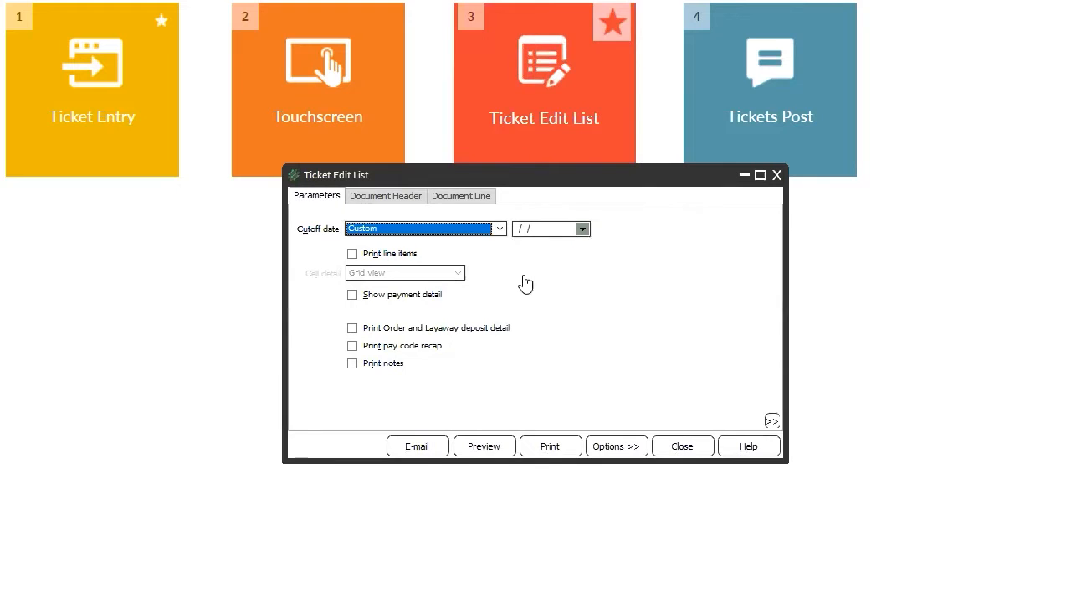
left_click(494, 446)
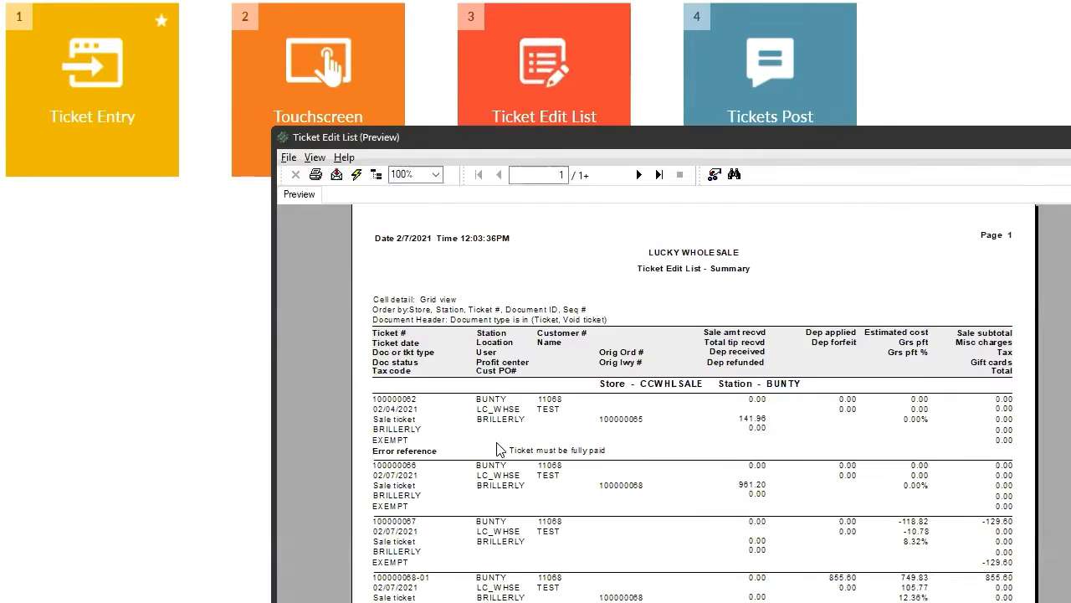
scroll(694, 477, "down", 5)
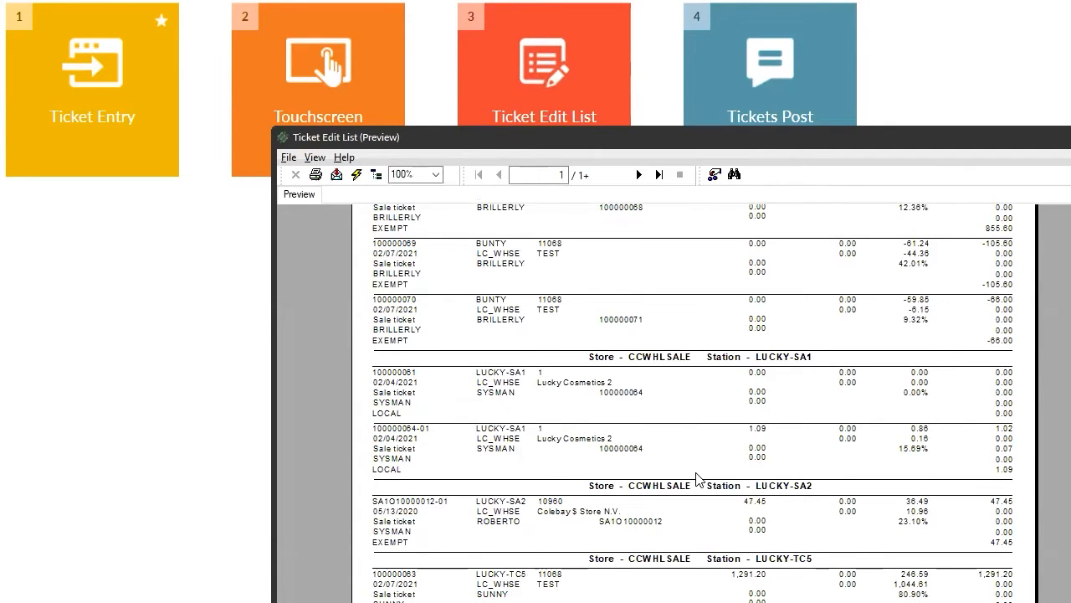
scroll(695, 477, "up", 5)
scroll(696, 473, "down", 5)
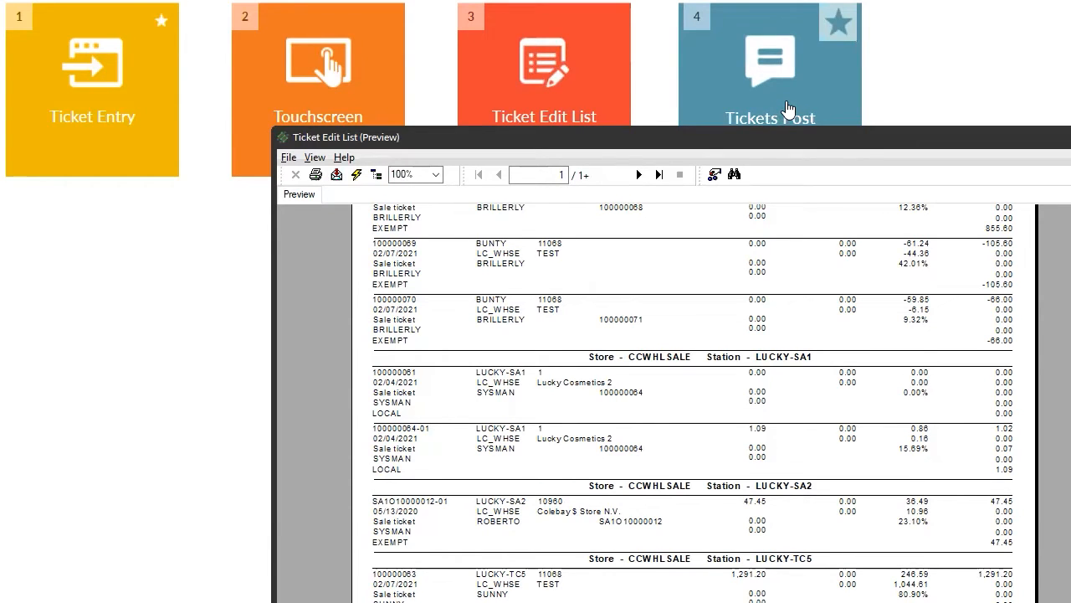
left_click(1070, 137)
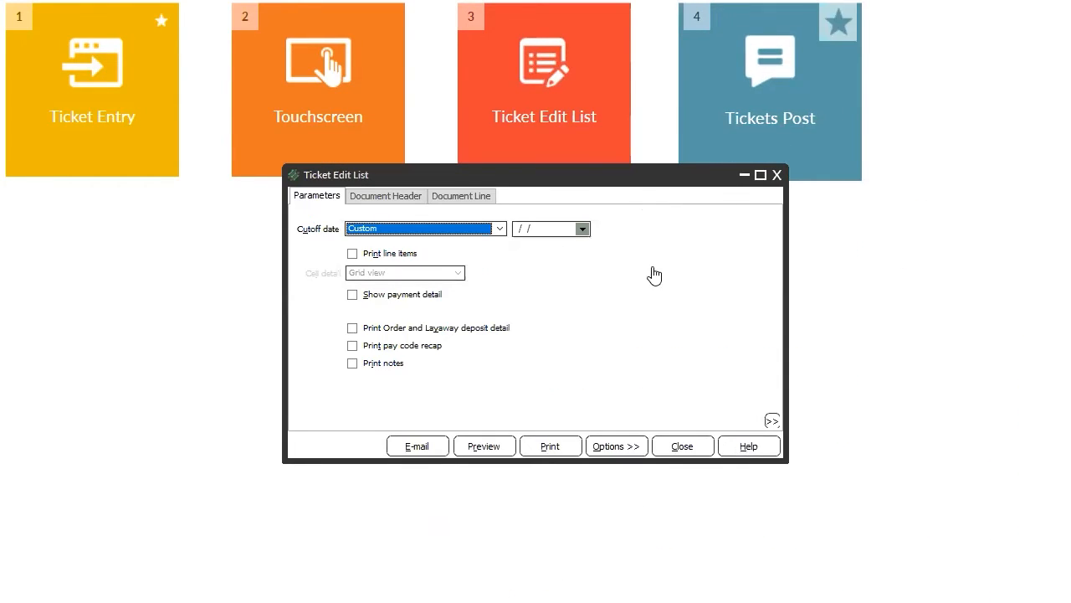
Close the Ticket Edit List, then open Post Tickets for store CCWHLSALE and cancel without posting.
left_click(682, 446)
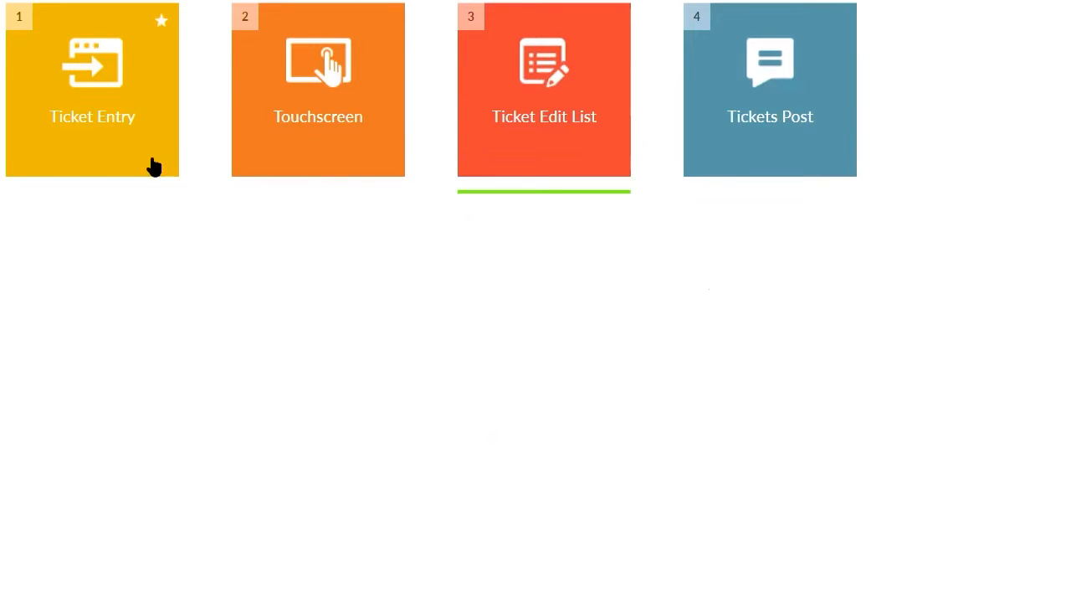
left_click(795, 124)
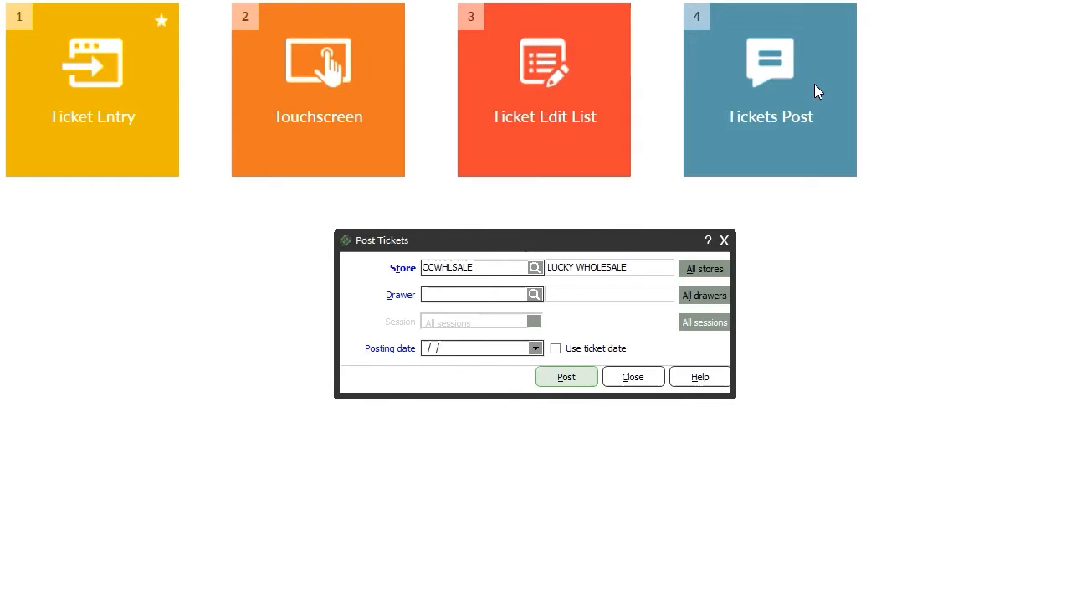
left_click(634, 376)
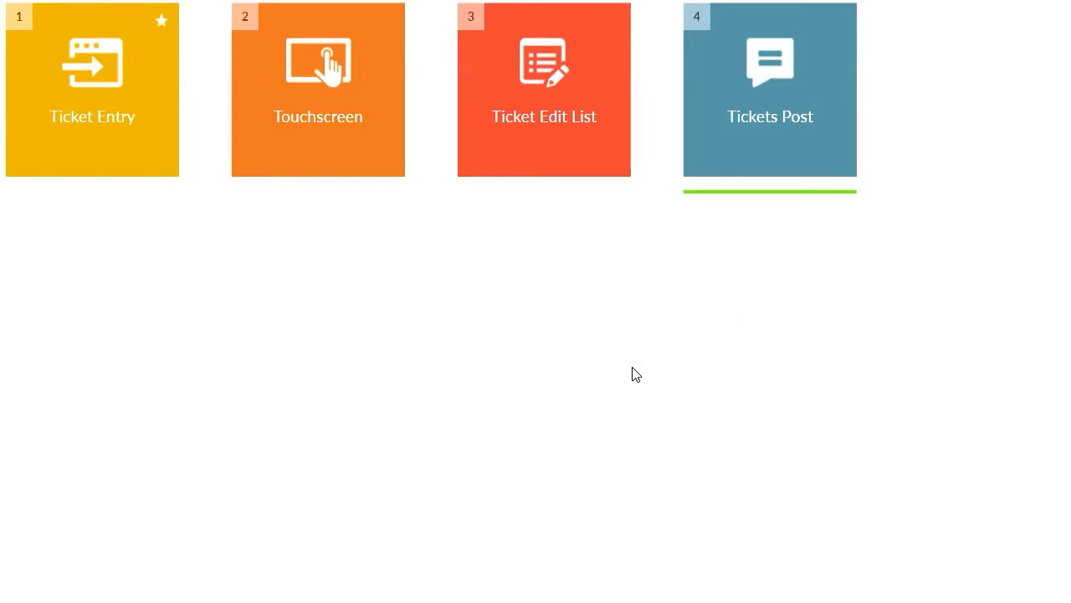
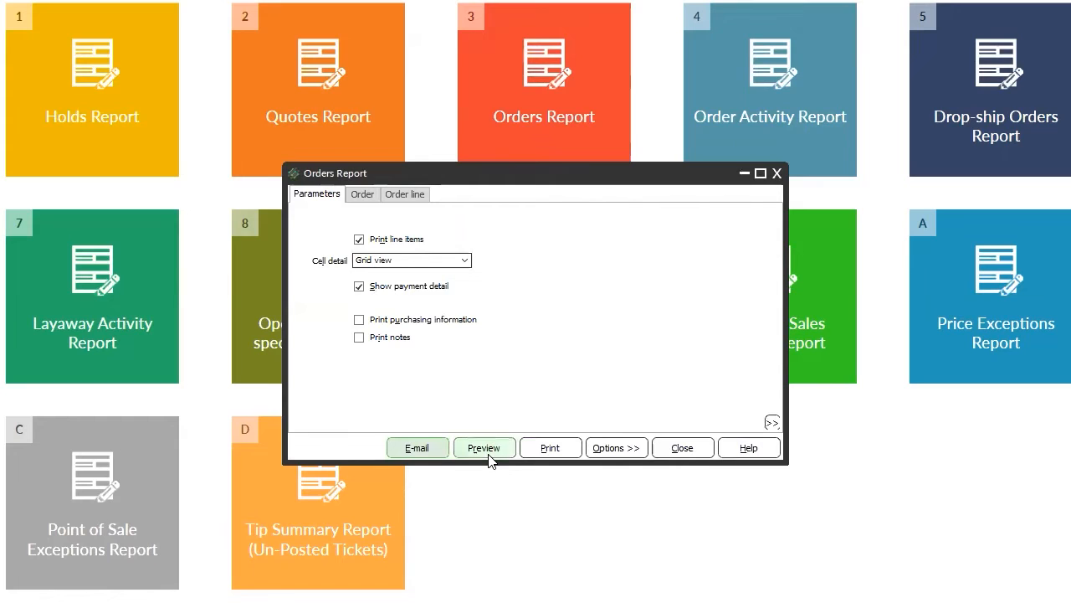
Preview the detailed Orders Report with line items and payment detail, scroll through it, and close it.
left_click(487, 451)
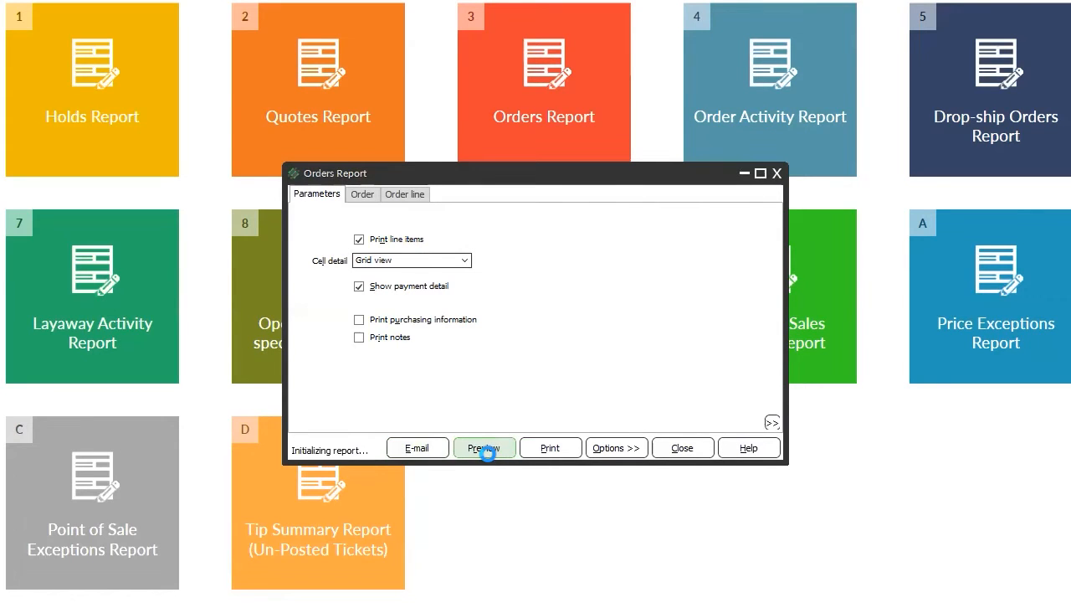
scroll(756, 549, "down", 5)
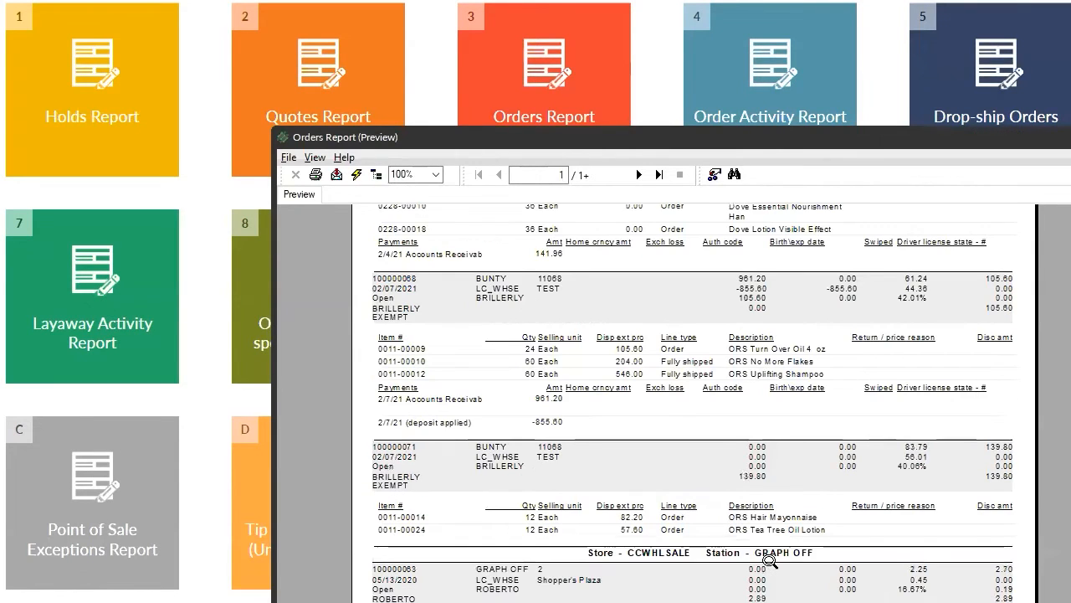
scroll(561, 456, "up", 4)
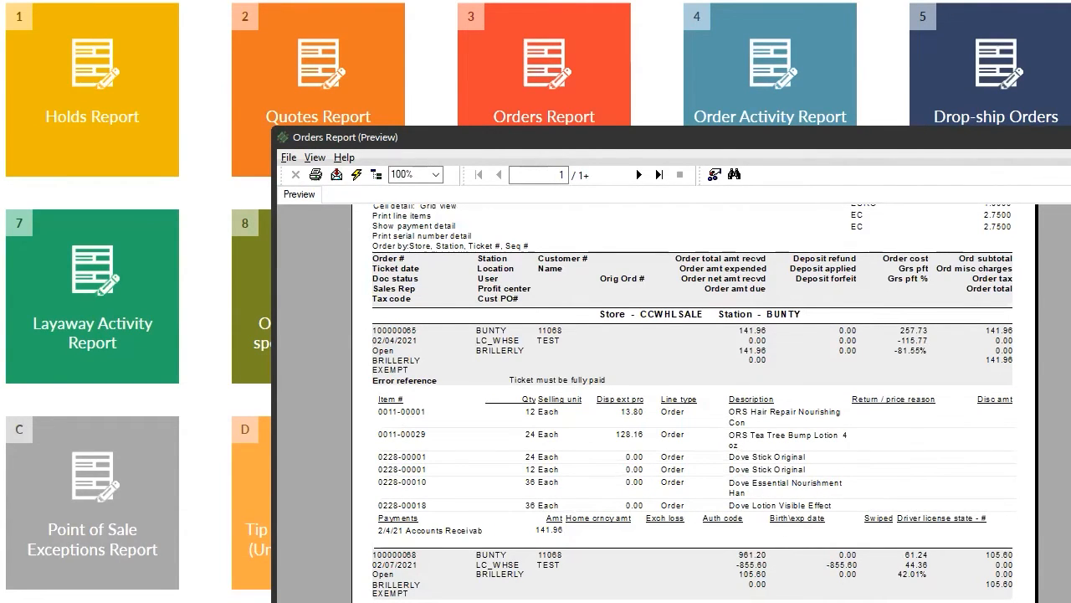
left_click(1069, 137)
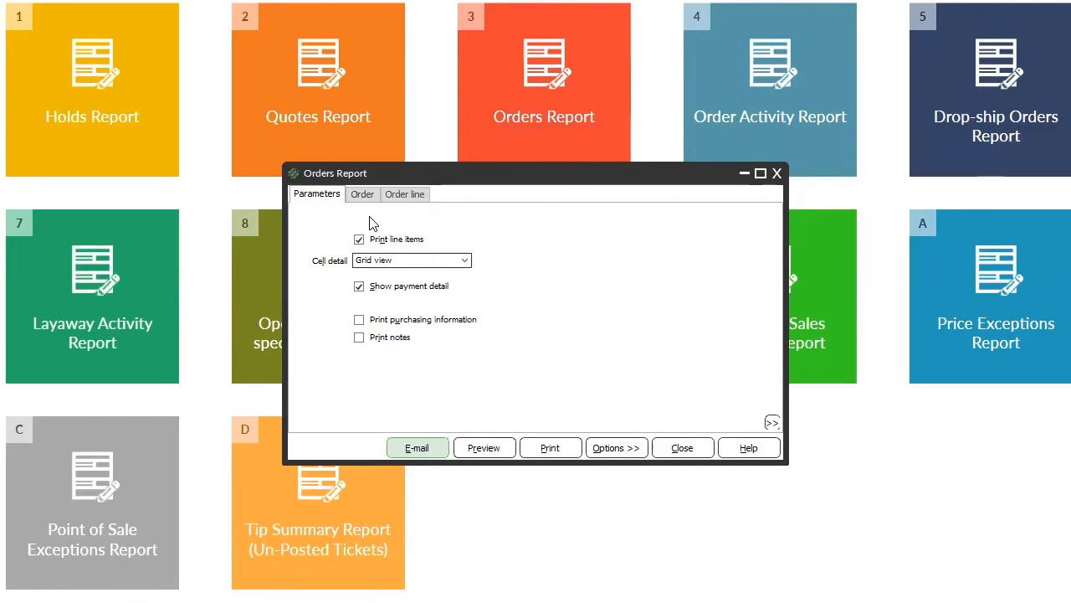
Turn off Print line items, then preview and close the summary Orders Report.
left_click(359, 239)
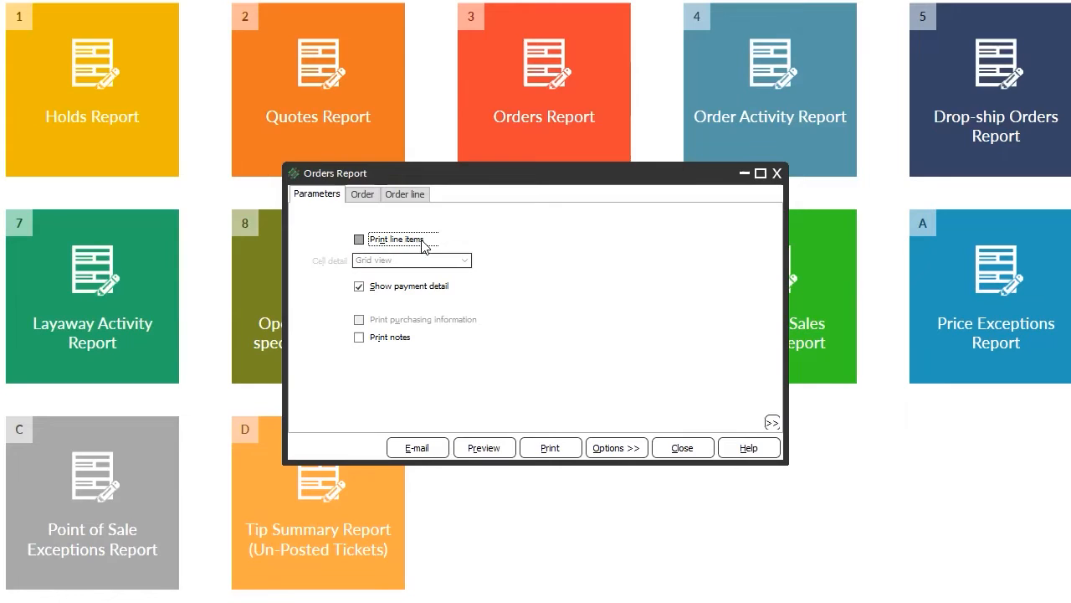
left_click(484, 448)
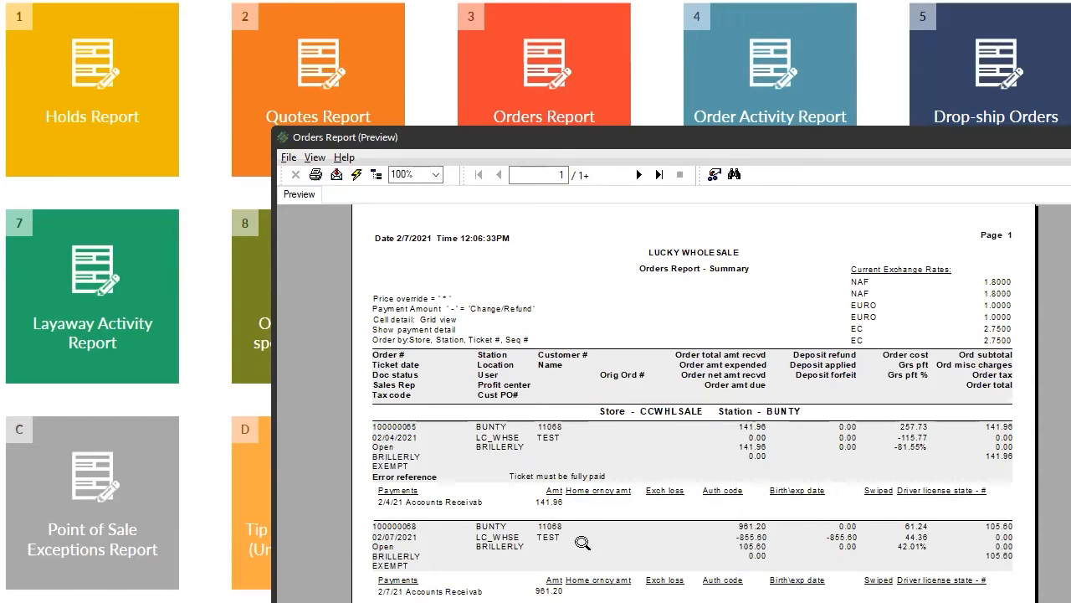
scroll(582, 544, "down", 6)
scroll(698, 437, "up", 6)
key("Escape")
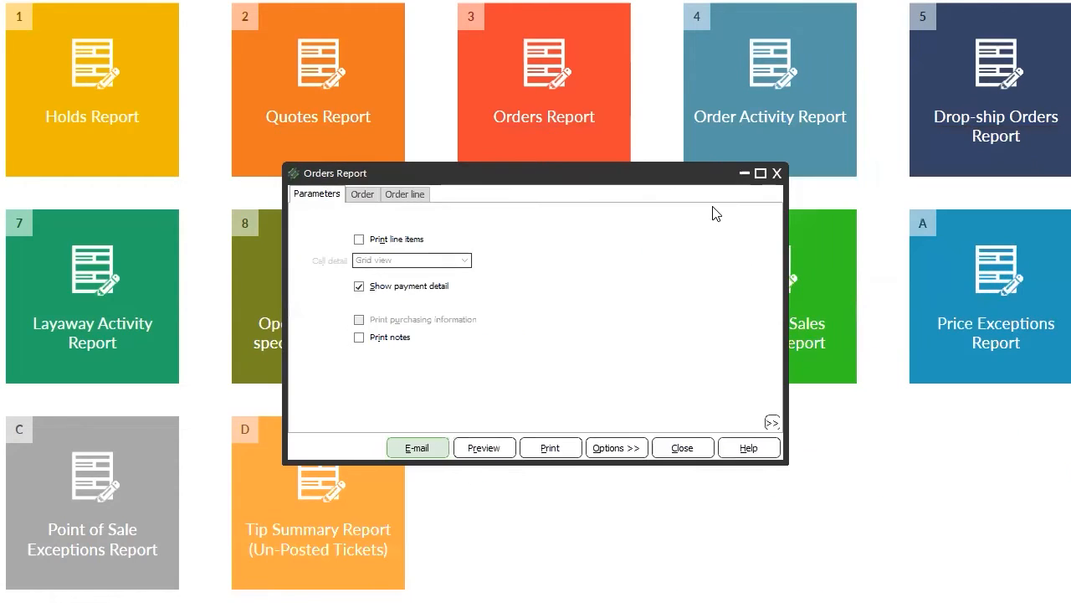
On the Order tab, set both Sales rep from and to fields to the same rep from the lookup.
left_click(360, 195)
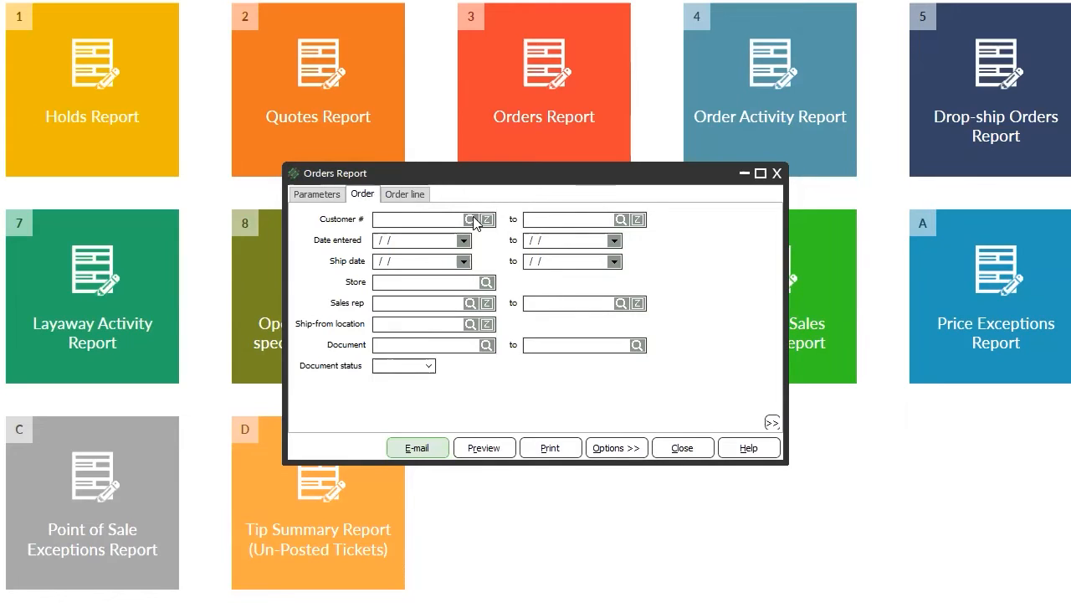
left_click(470, 302)
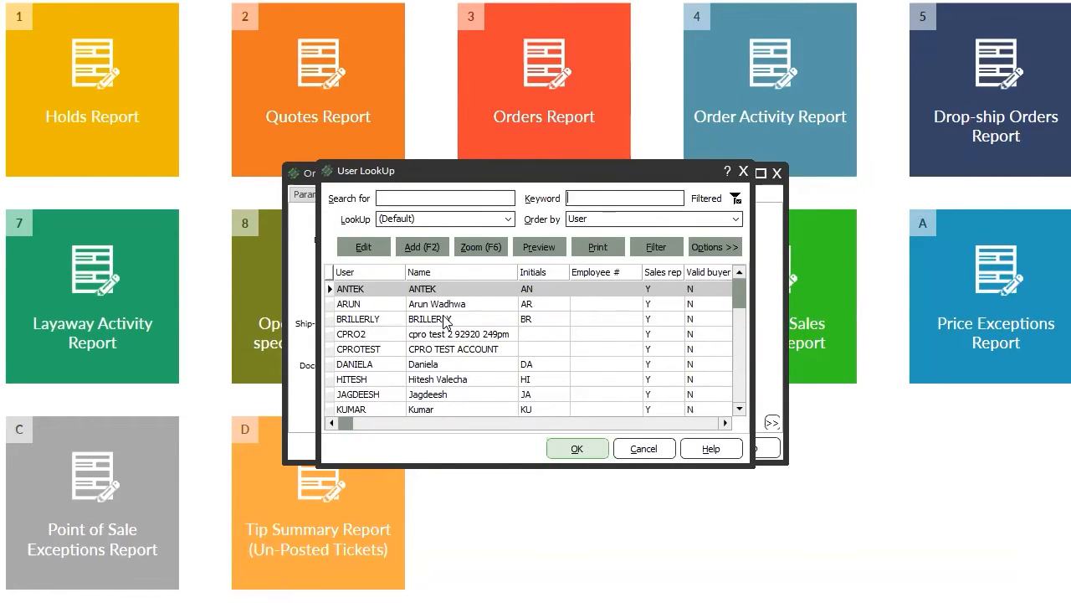
double_click(444, 318)
key("shift+Tab")
key("ctrl+c")
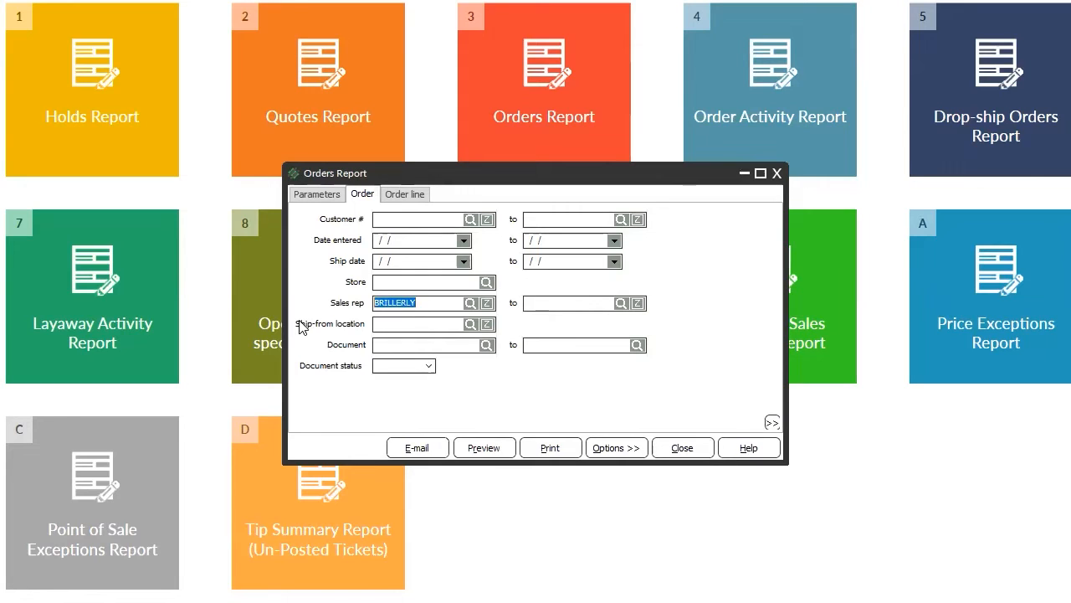
left_click(547, 302)
key("ctrl+v")
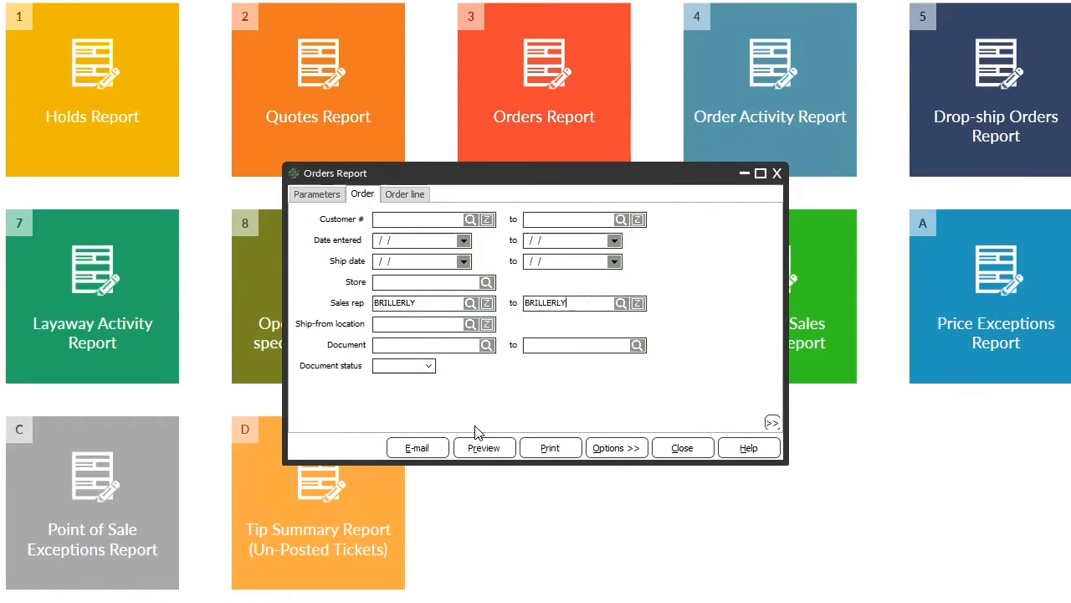
Preview the Orders Report filtered to that sales rep, then close the preview.
left_click(481, 448)
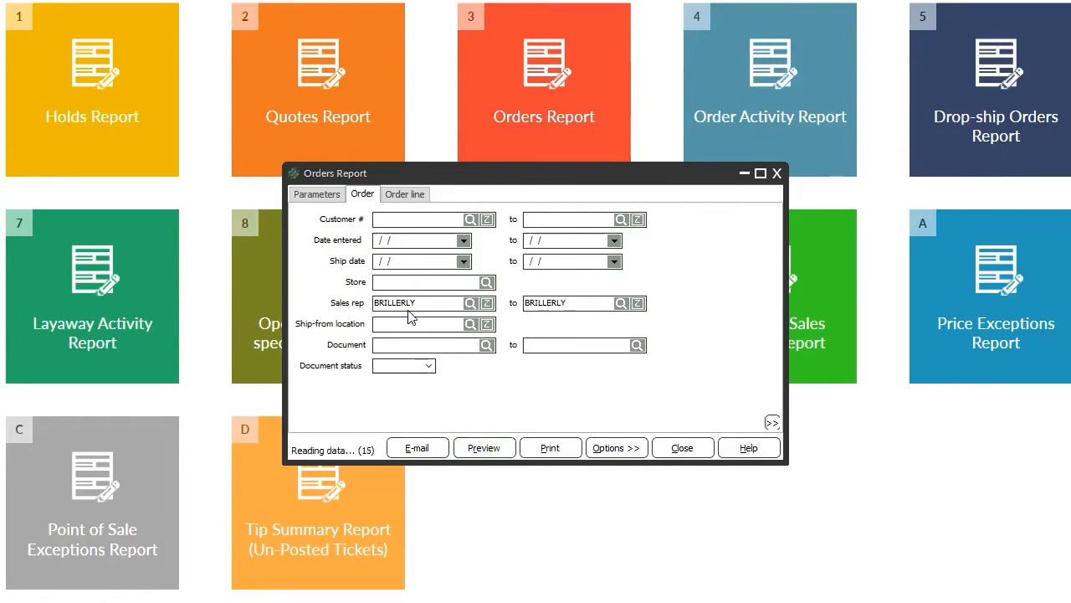
scroll(742, 494, "down", 5)
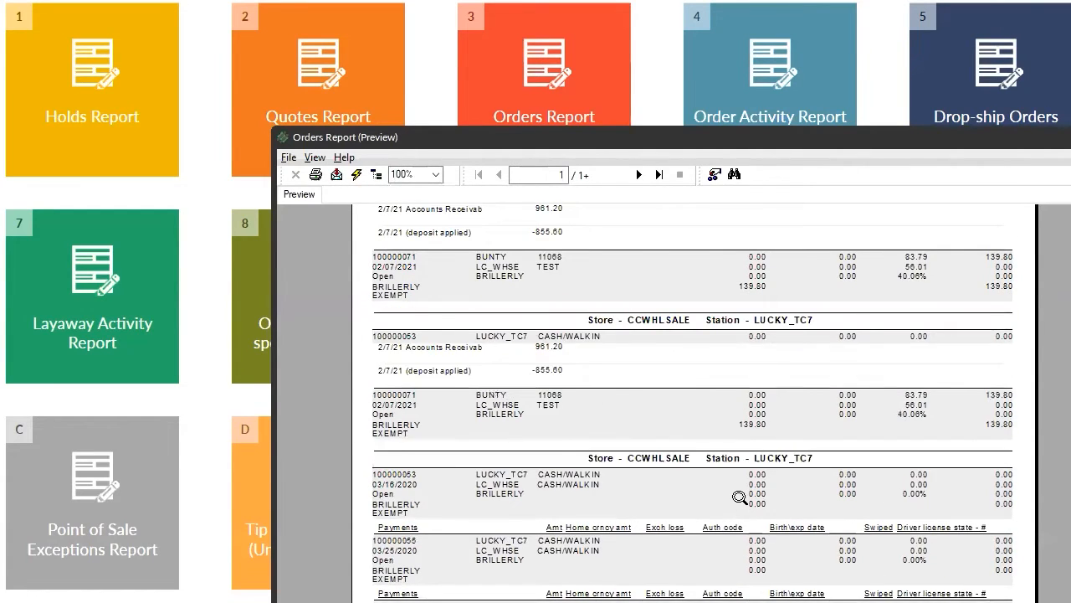
scroll(733, 499, "up", 5)
scroll(733, 500, "down", 5)
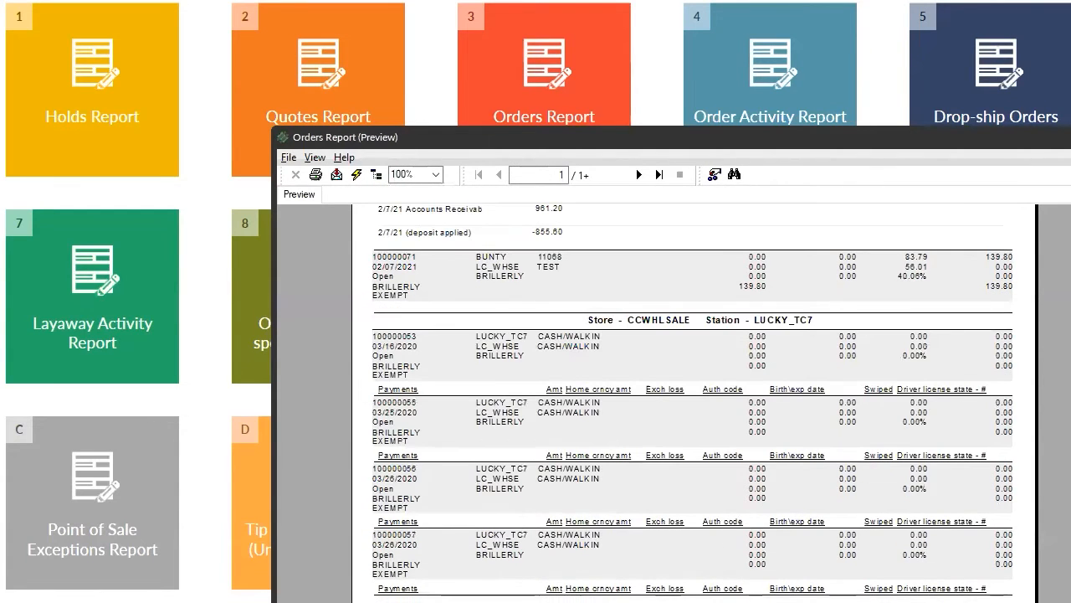
key("Escape")
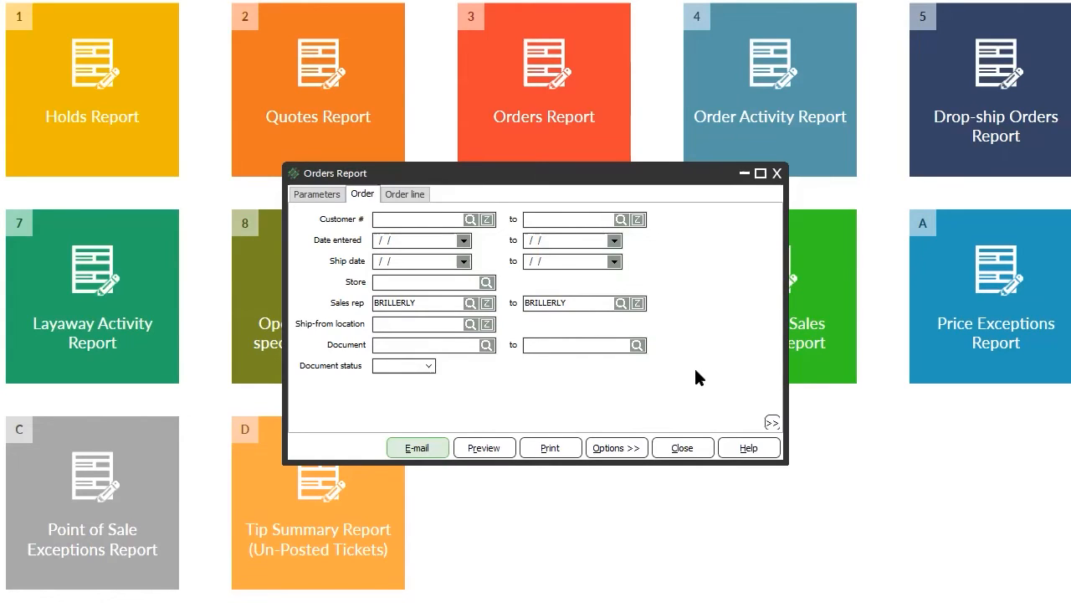
Set both Order line Item number fields to 0011-00023.
left_click(409, 195)
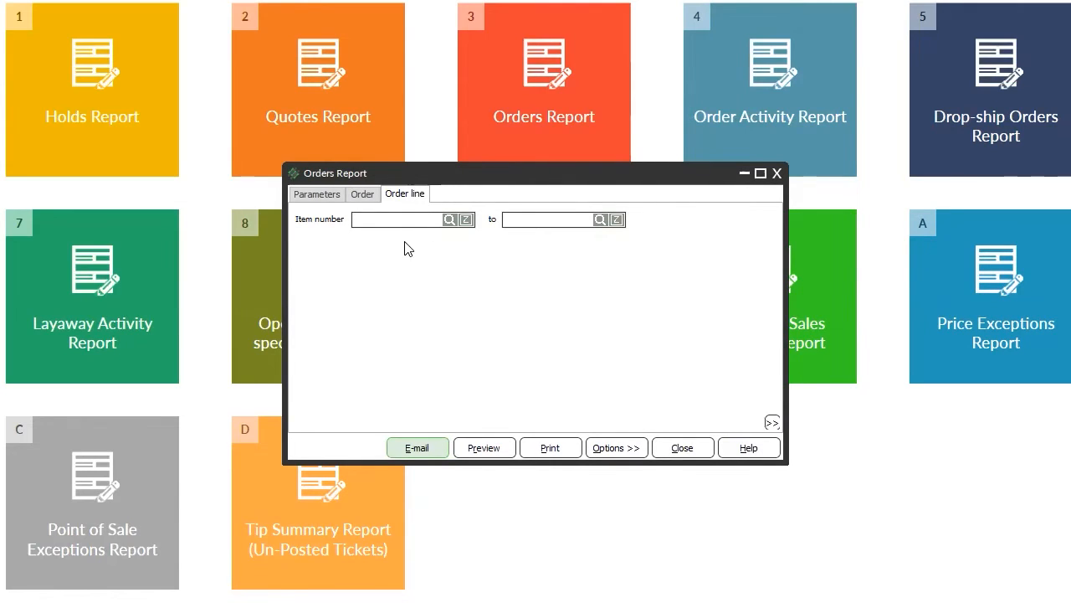
left_click(450, 220)
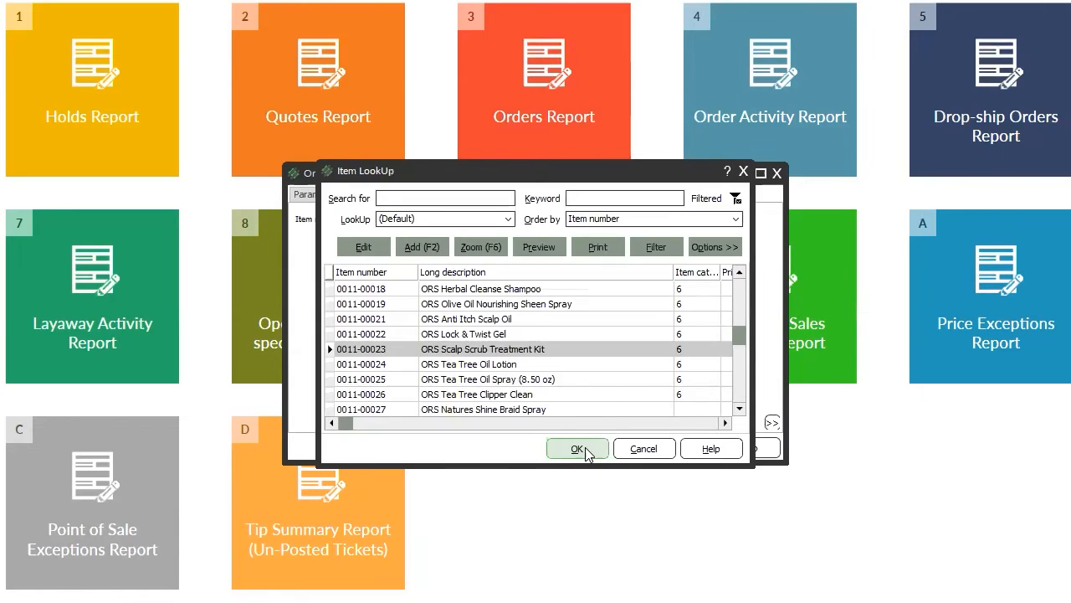
left_click(586, 449)
left_click_drag(412, 218, 267, 233)
key("ctrl+c")
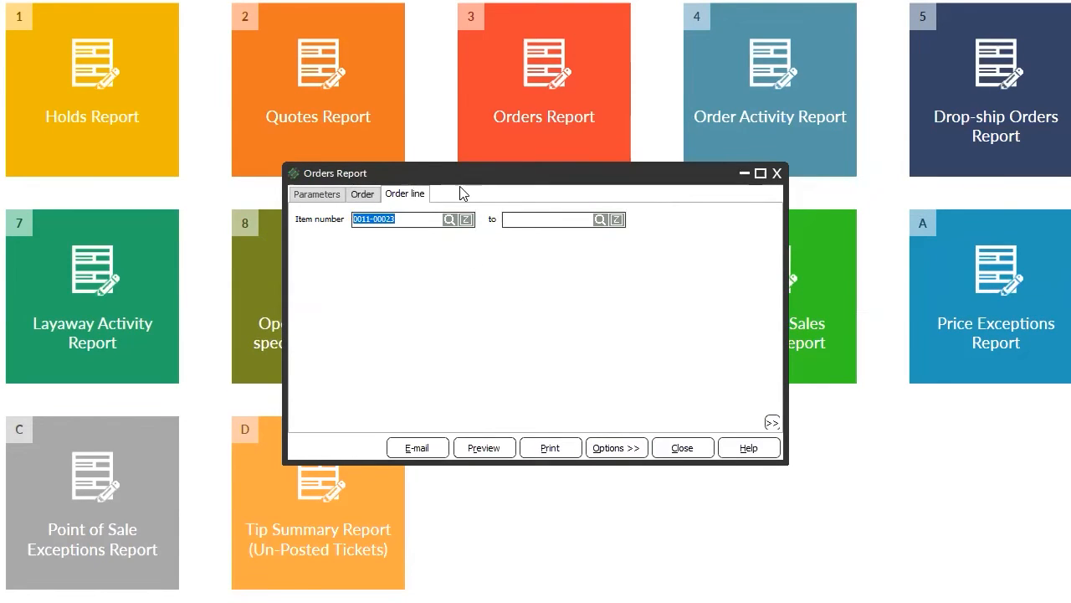
left_click(538, 217)
key("ctrl+v")
Clear both Sales rep filter fields and preview the report for item 0011-00023.
left_click(377, 196)
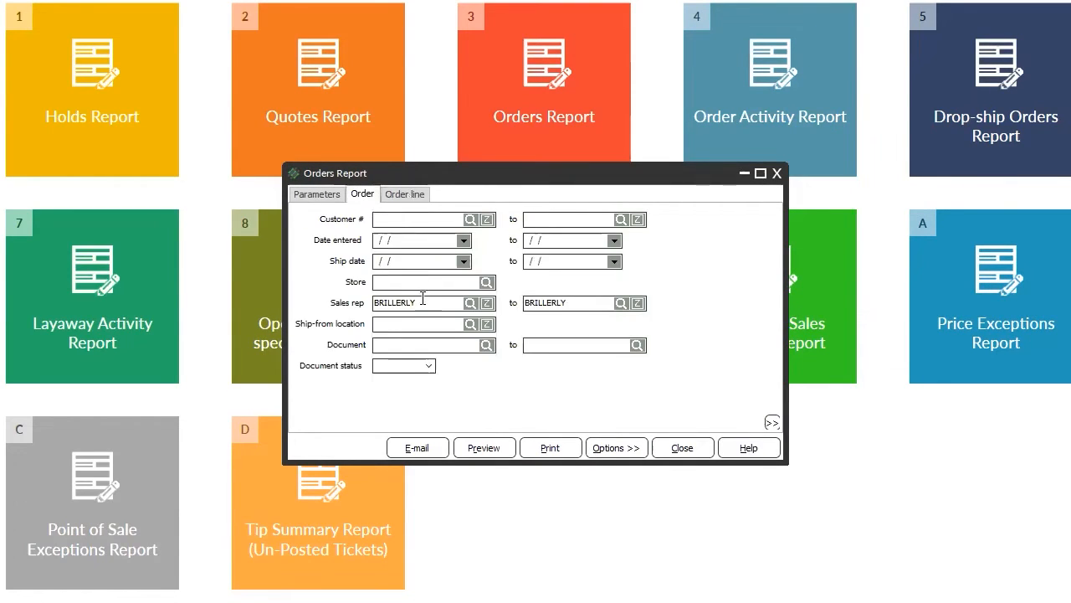
double_click(416, 303)
key("BackSpace")
double_click(577, 302)
key("BackSpace")
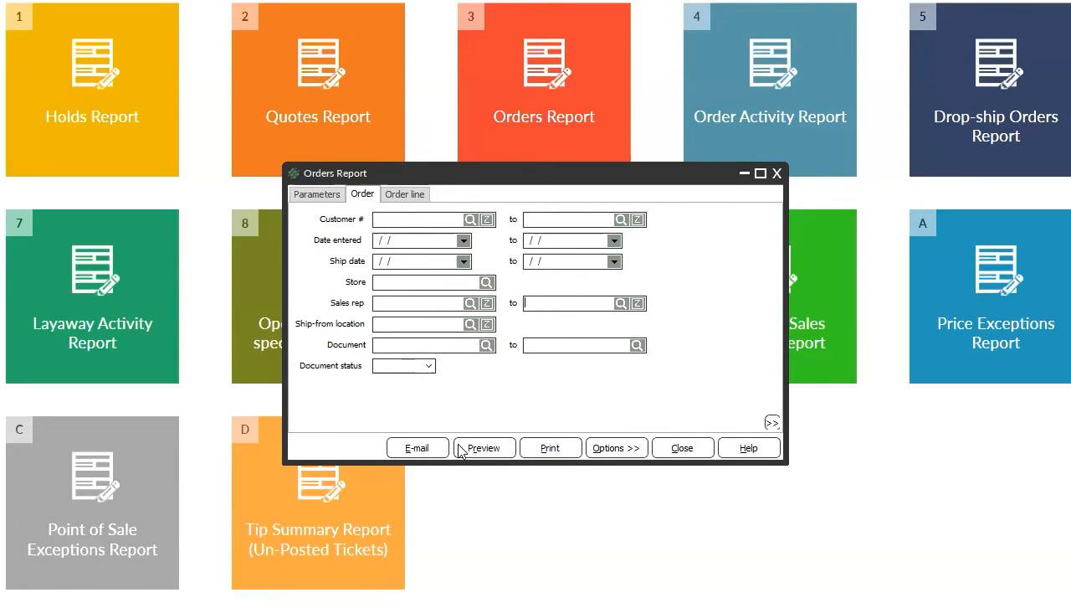
left_click(465, 447)
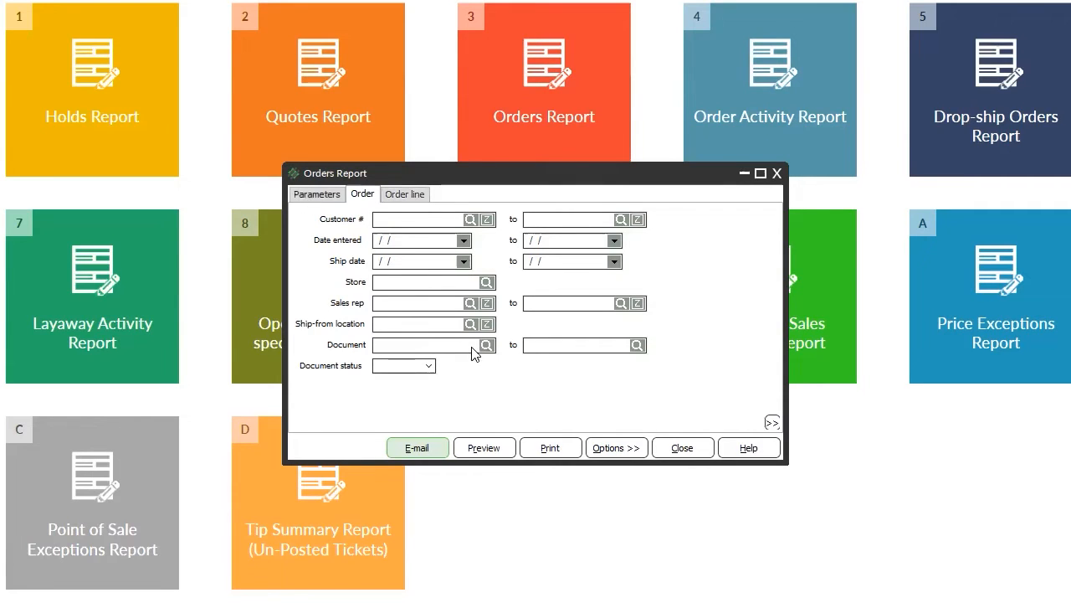
Close the Orders Report settings and reopen the report with its default settings.
left_click(672, 446)
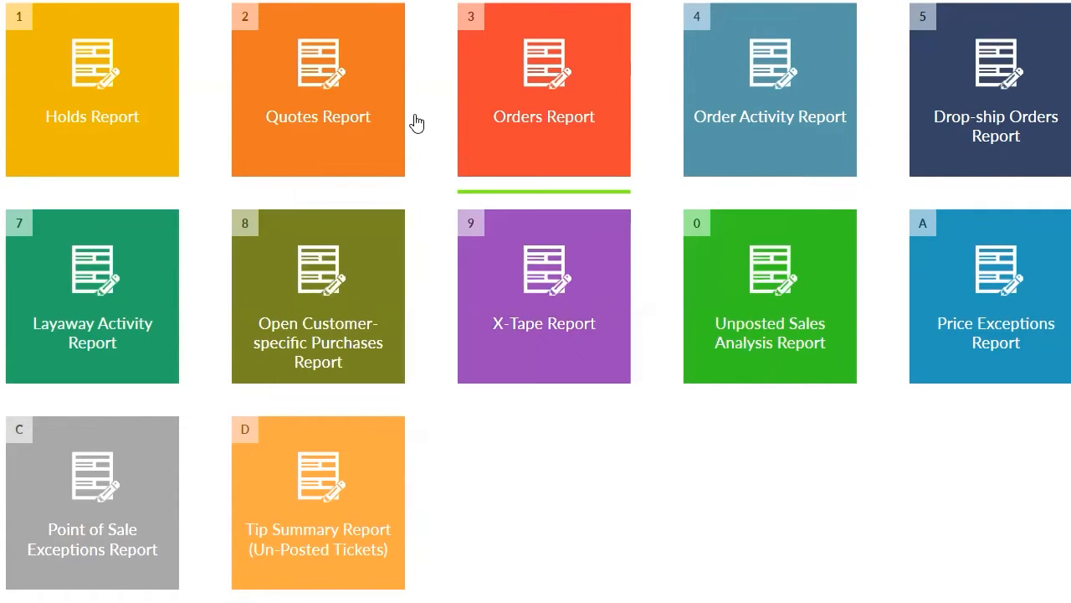
left_click(484, 85)
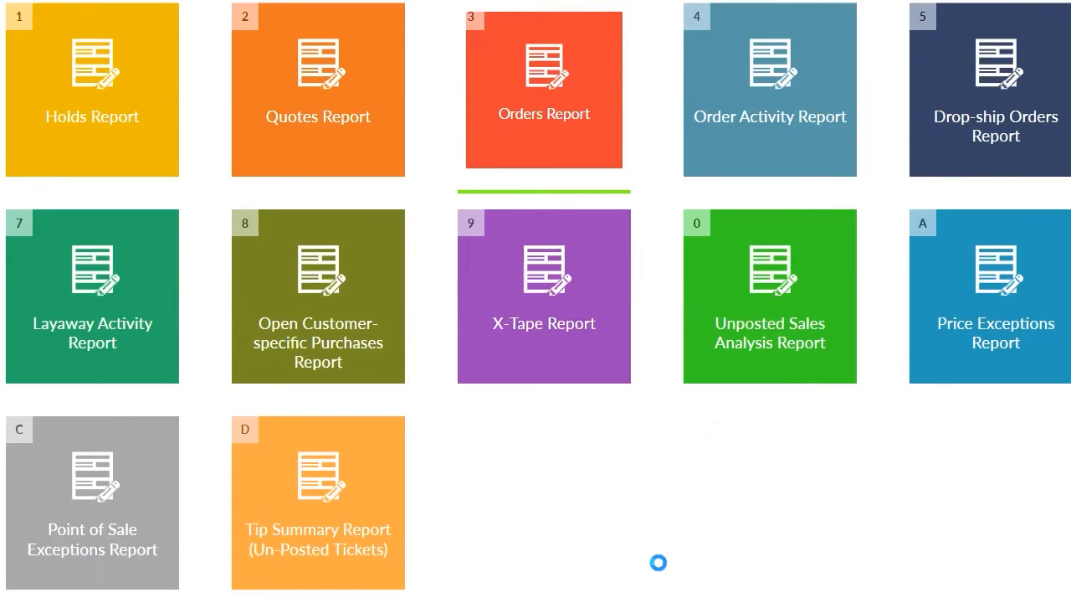
left_click(670, 448)
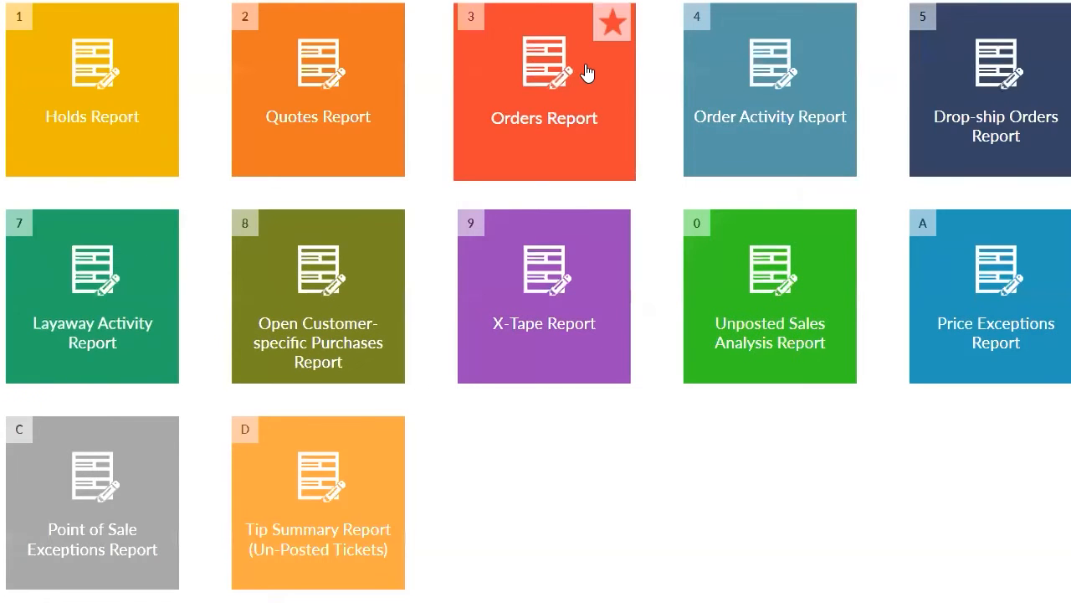
left_click(552, 73)
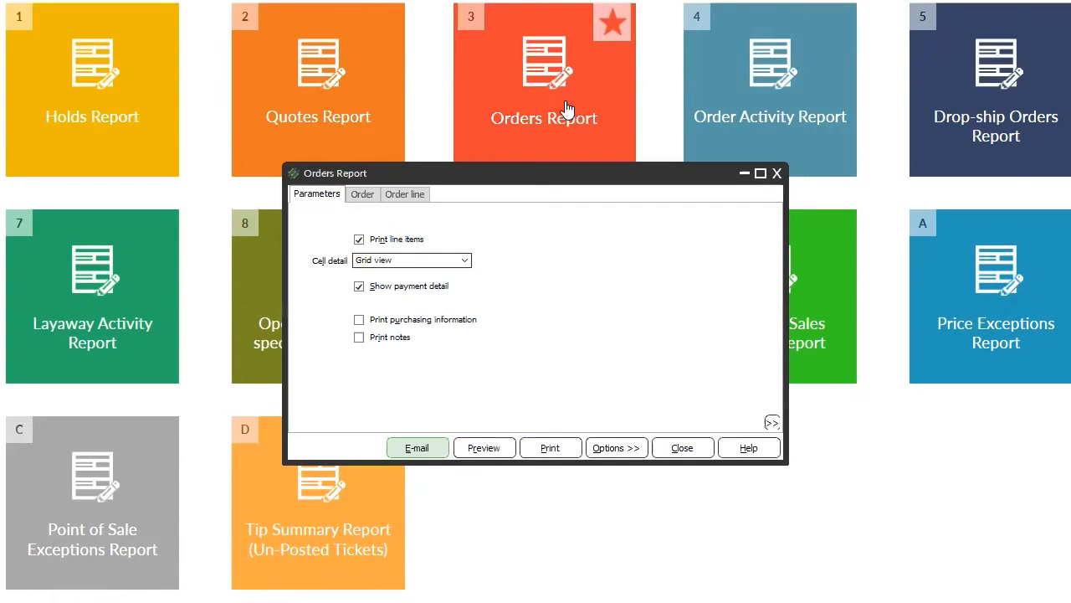
Preview the default detailed Orders Report, close it, and preview it again.
left_click(483, 450)
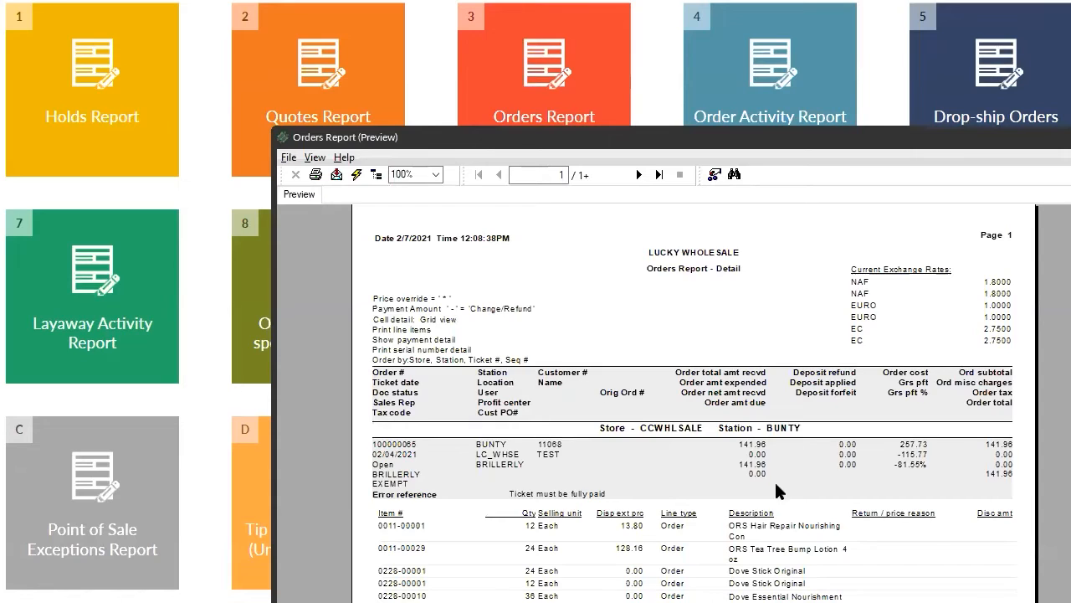
scroll(774, 479, "down", 5)
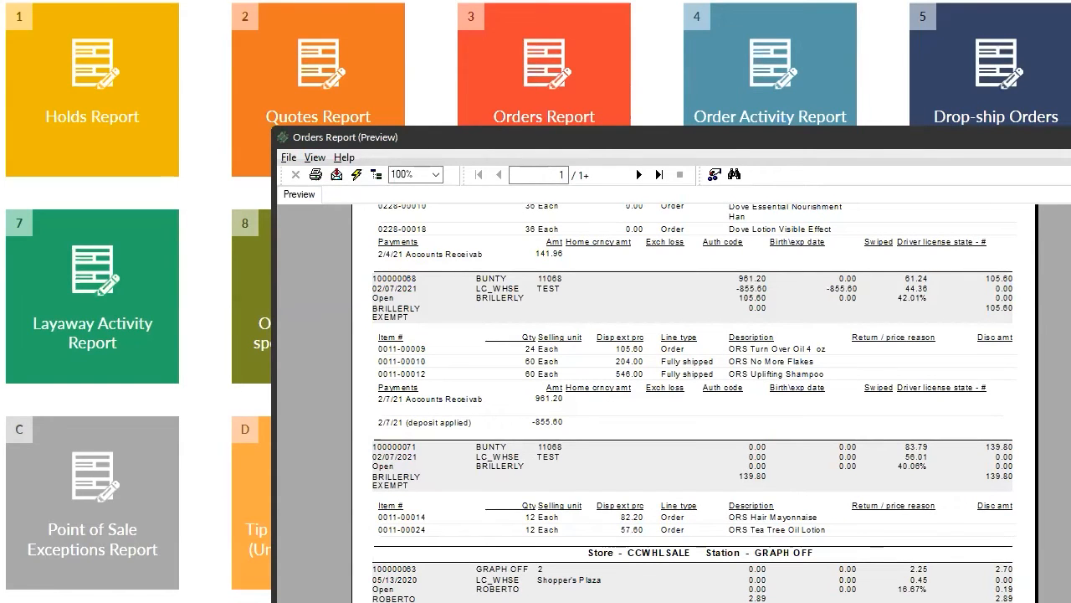
key("alt+F4")
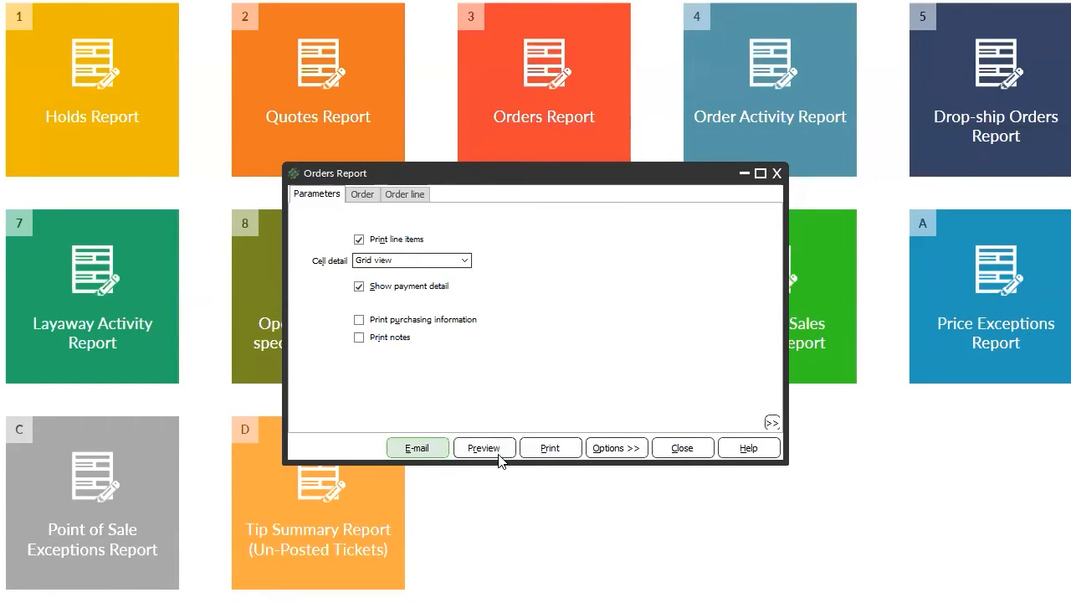
left_click(498, 455)
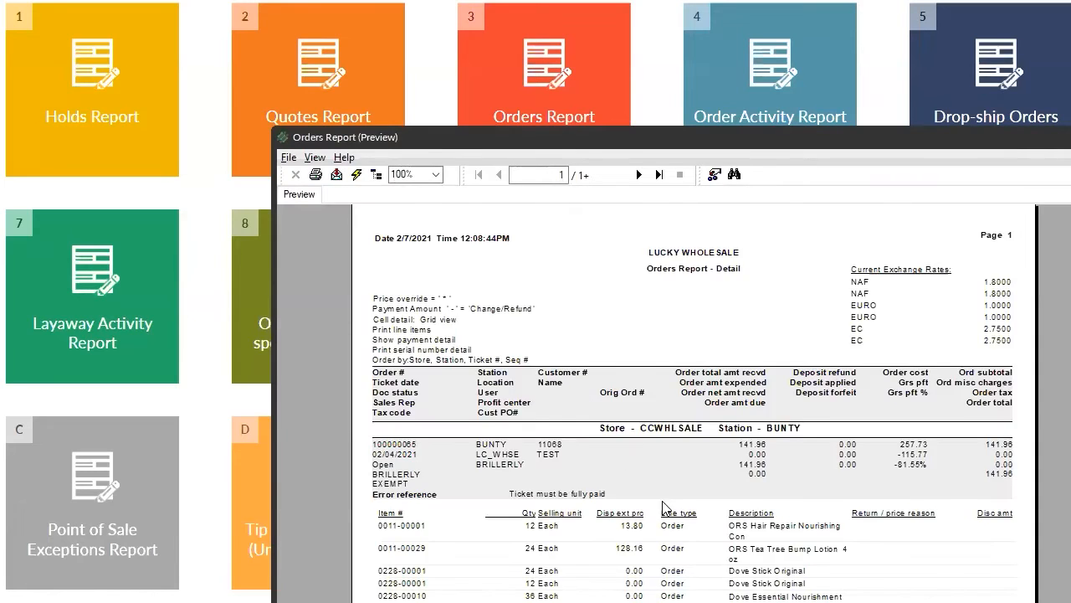
scroll(664, 506, "down", 5)
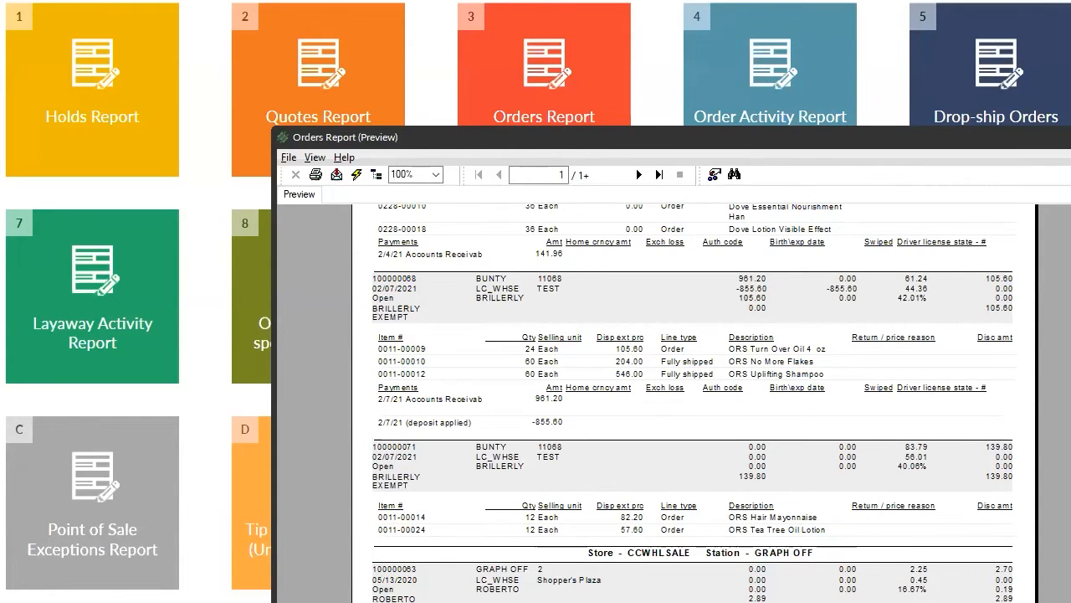
Close the preview and address an Orders Report e-mail to a User recipient by user ID.
key("alt+F4")
left_click(431, 450)
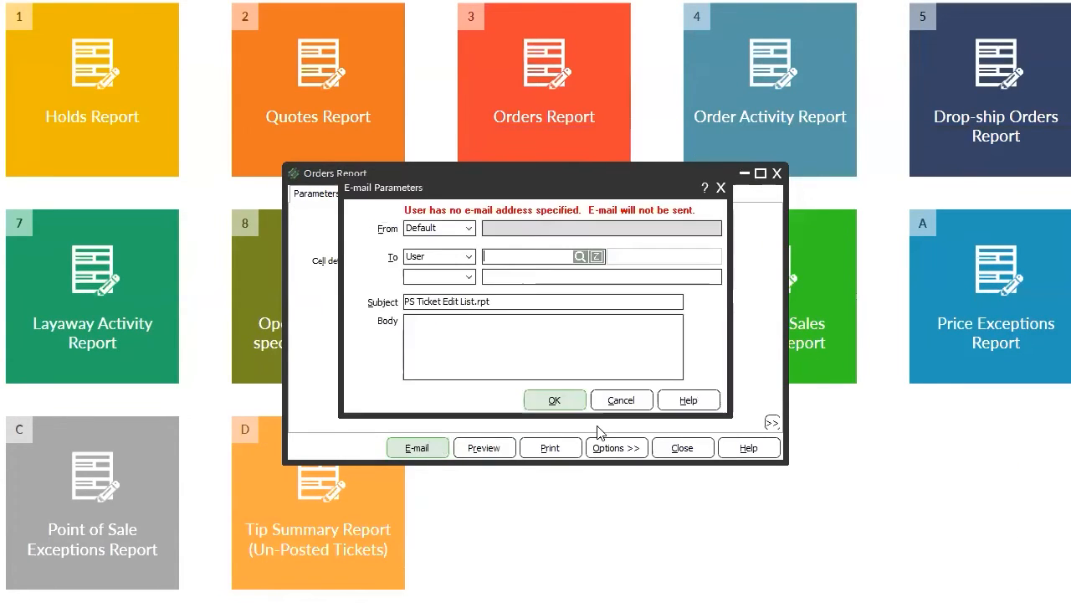
left_click(465, 257)
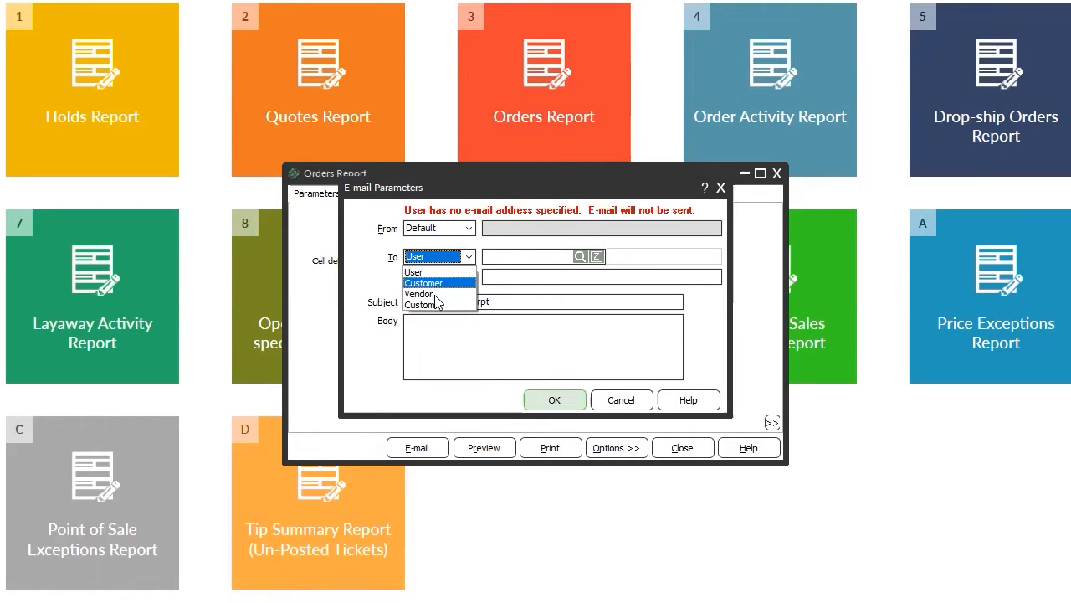
left_click(449, 274)
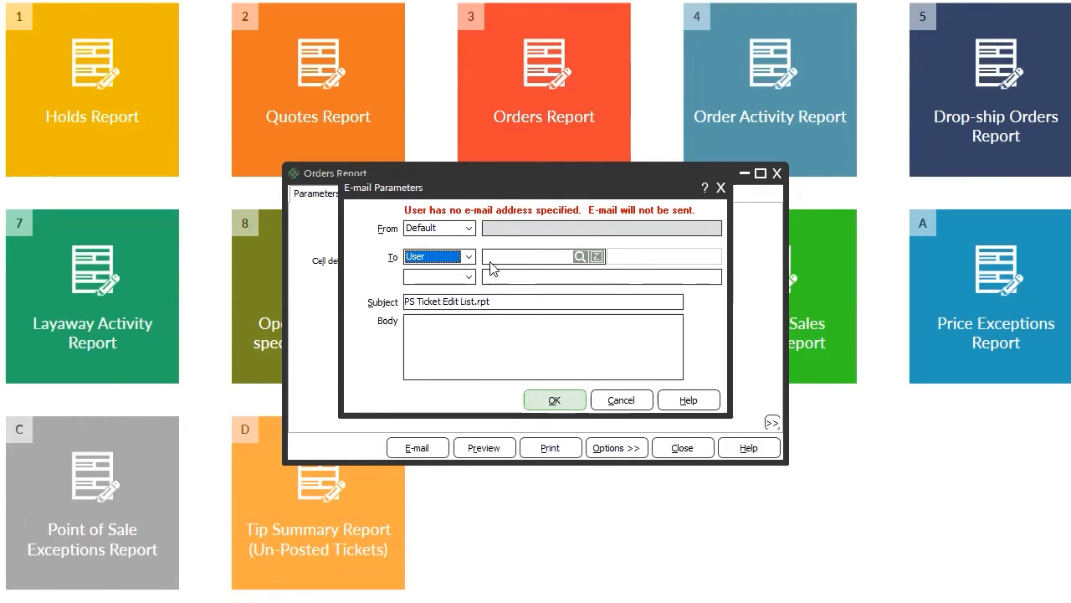
left_click(548, 256)
type("SUNNY")
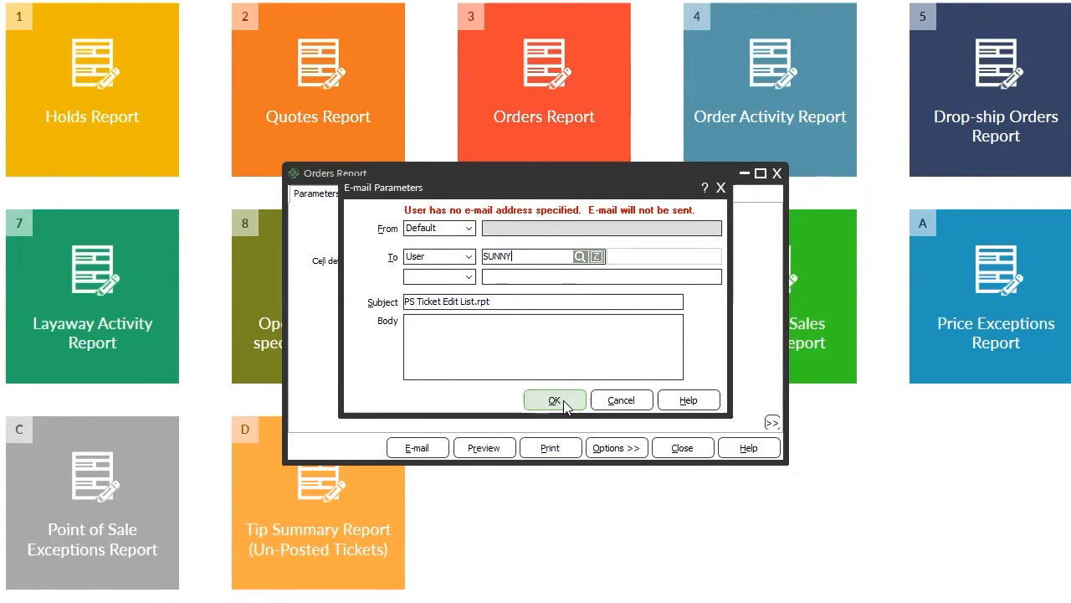
left_click(527, 299)
Set the subject to ORDER REPORT 02072021, send the e-mail, and dismiss the confirmation.
key("shift+Home")
type("02")
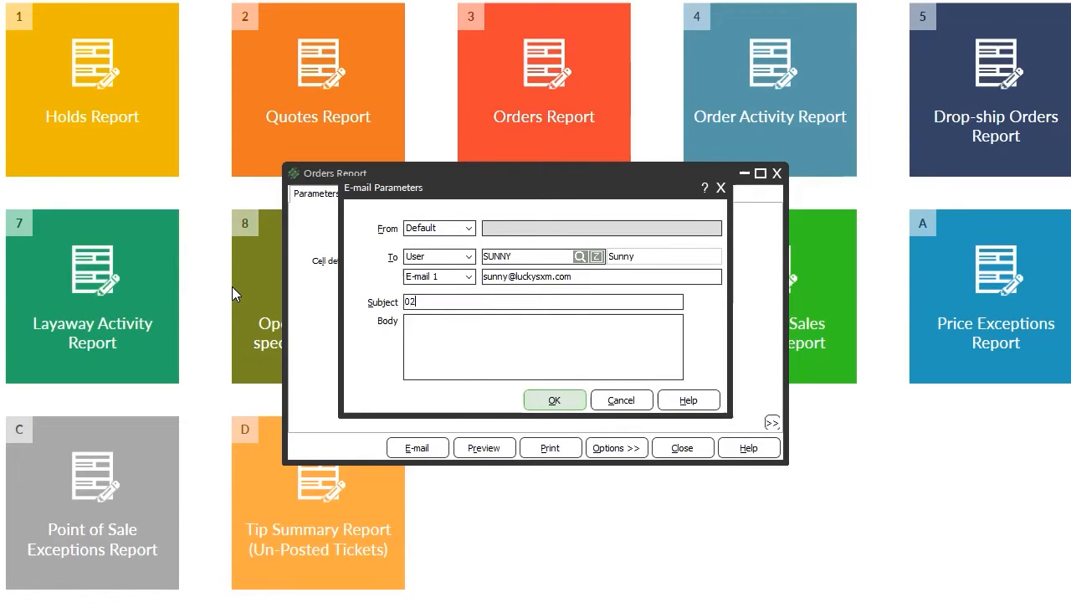
type("0720")
type("ORDER REPOR")
type("T")
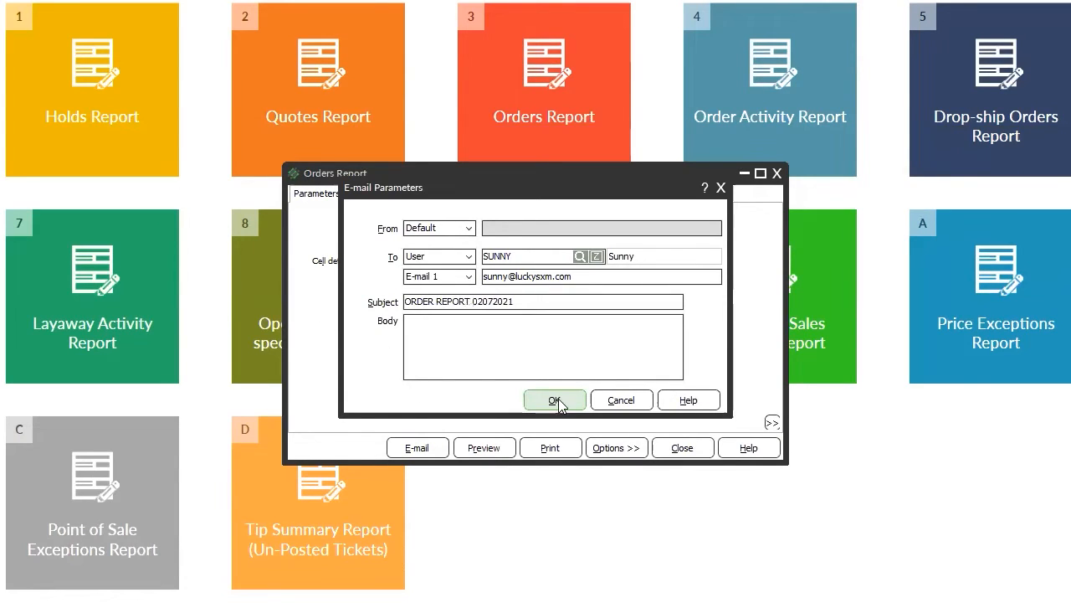
left_click(554, 400)
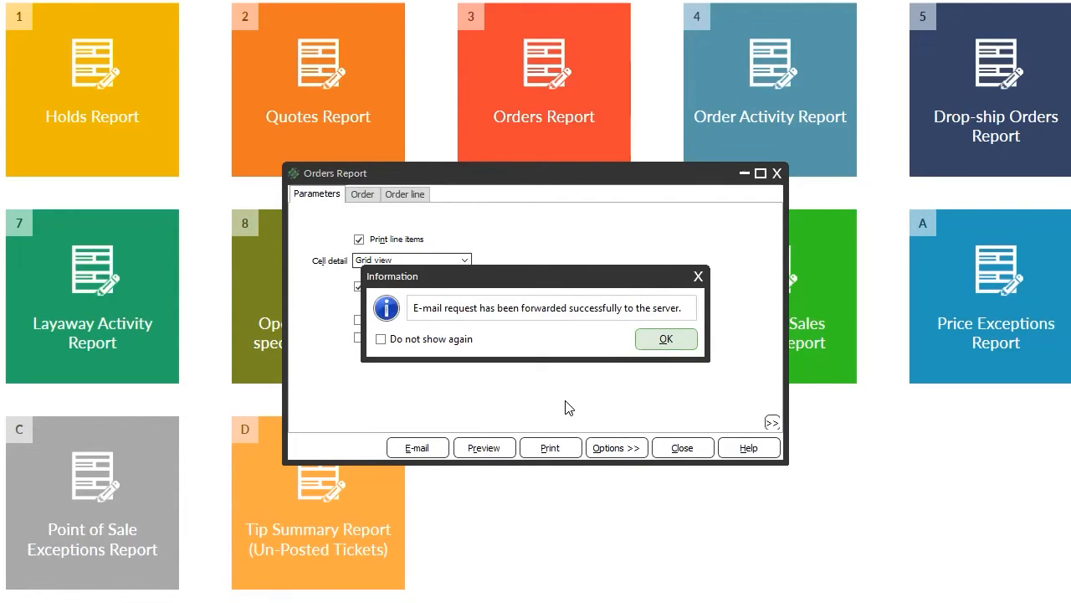
left_click(692, 343)
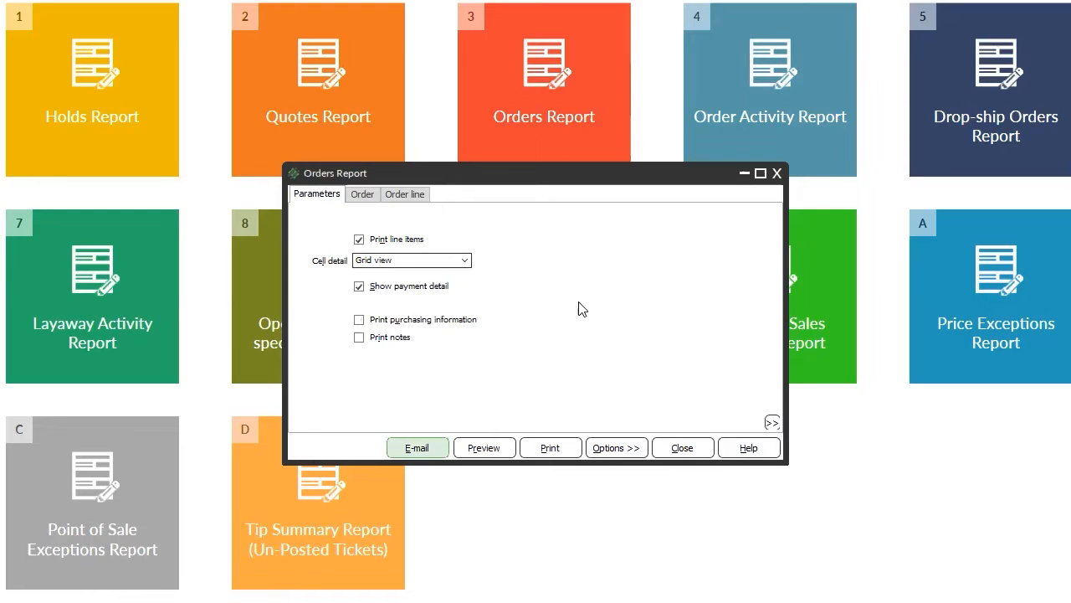
Start another report e-mail, pick a second user from the lookup by keyword, then cancel it unsent.
left_click(419, 450)
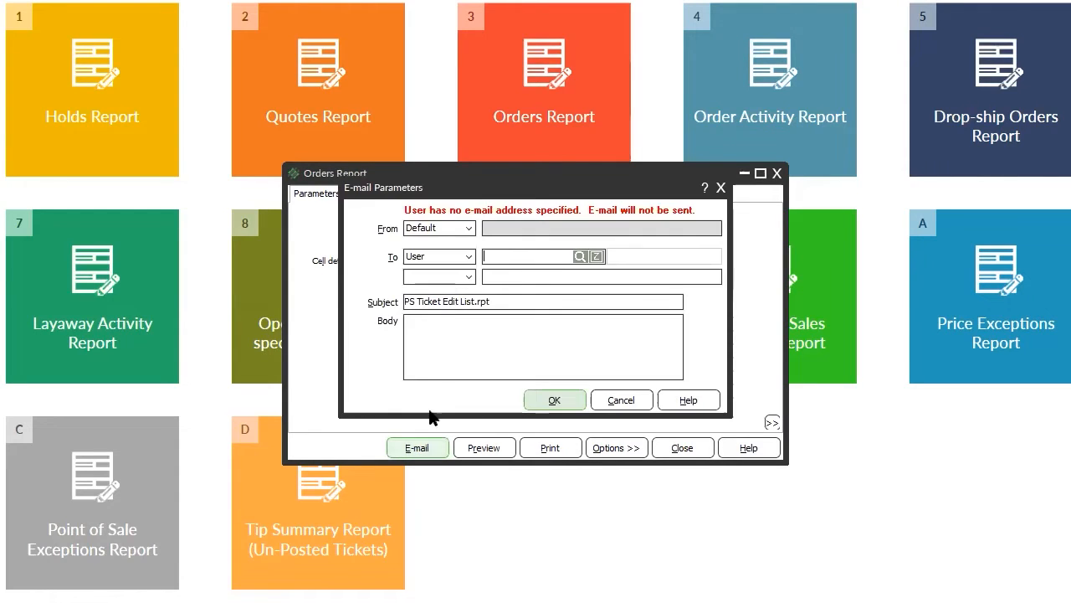
left_click(465, 259)
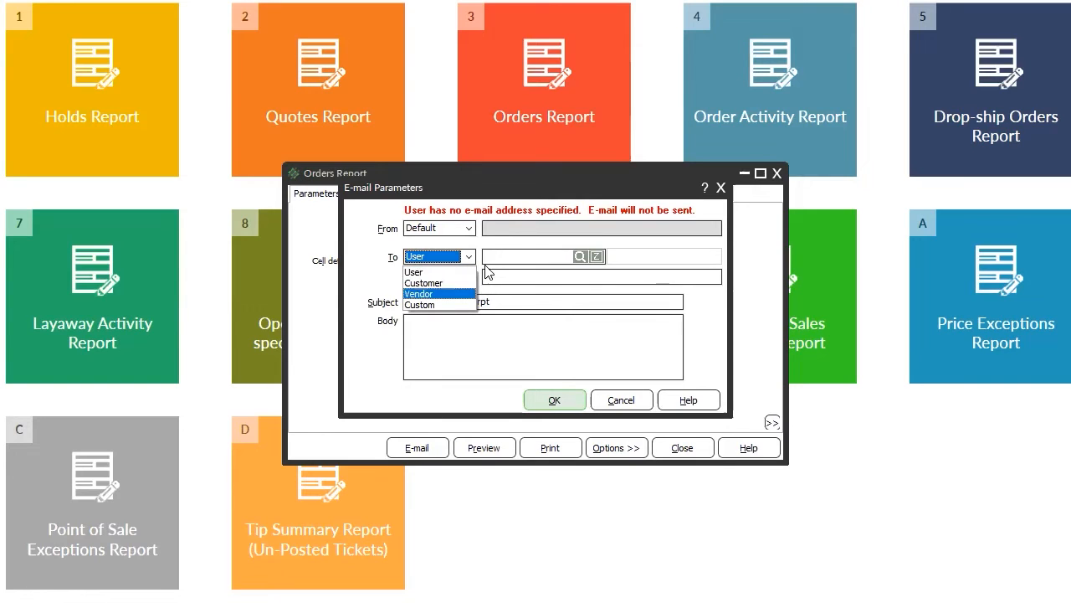
left_click(515, 253)
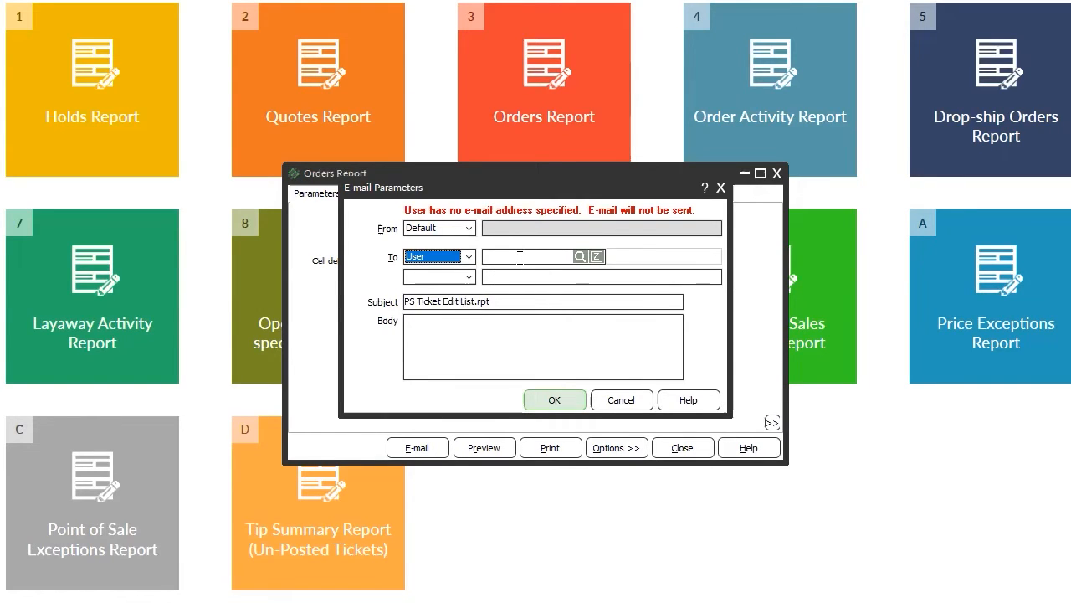
double_click(519, 258)
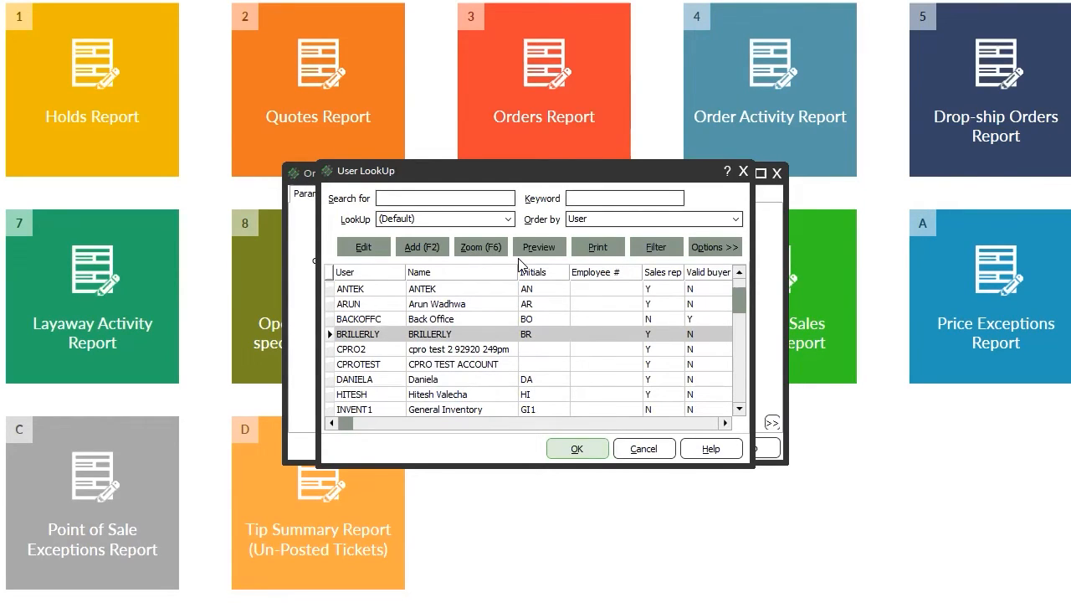
type("HITESH")
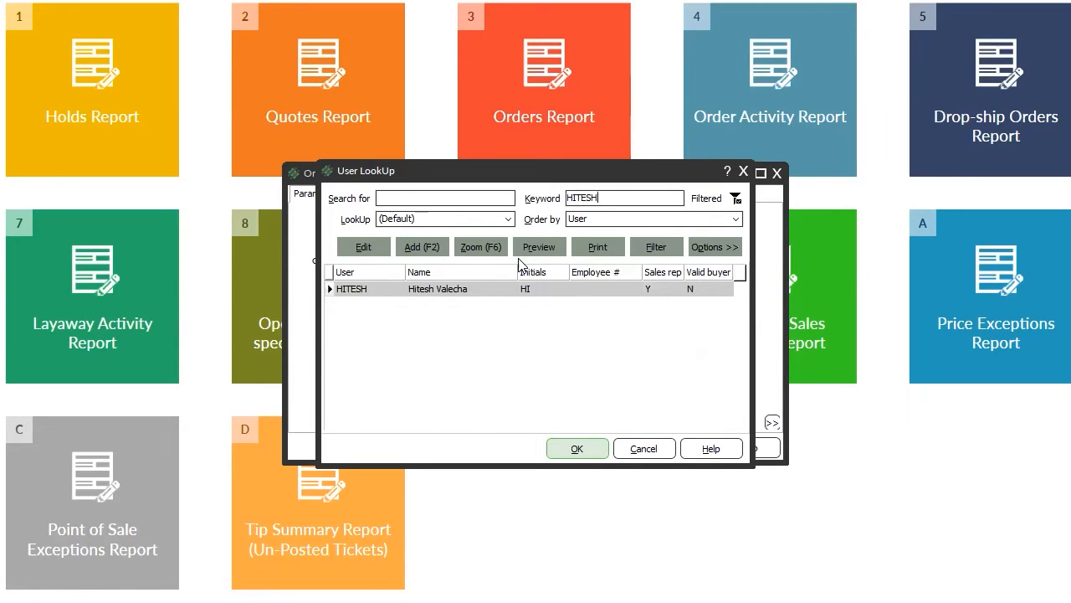
key("Return")
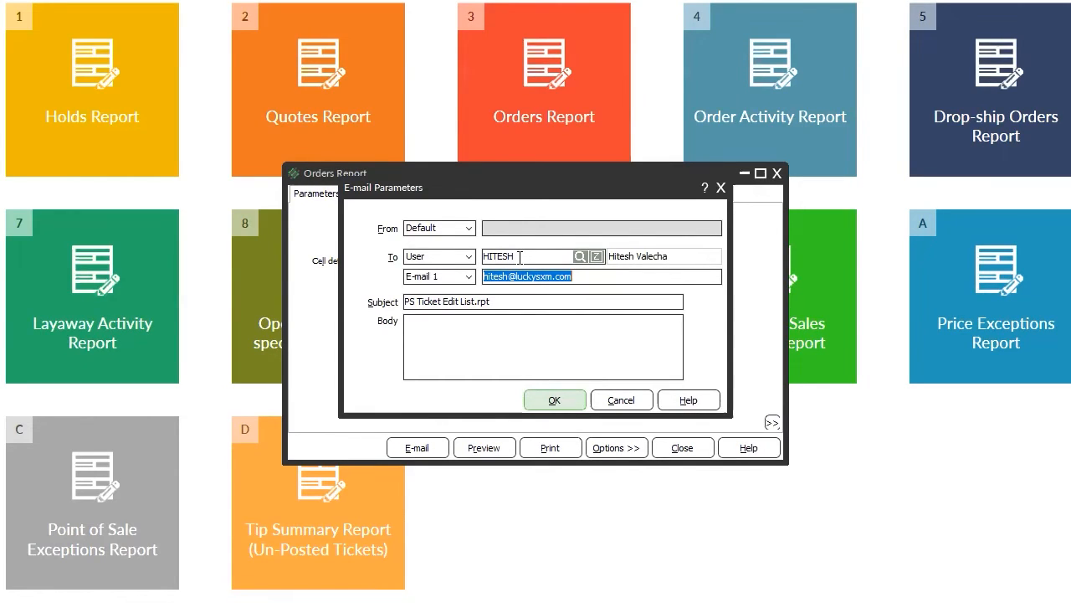
left_click(619, 399)
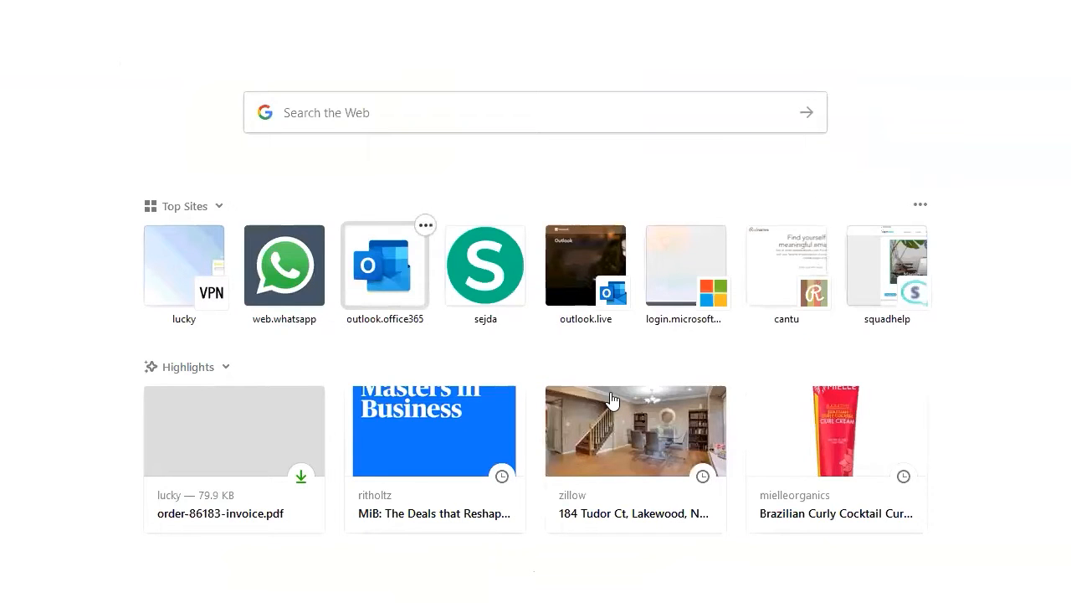
Sign in to Outlook on the web with the recipient account and its password.
key("Return")
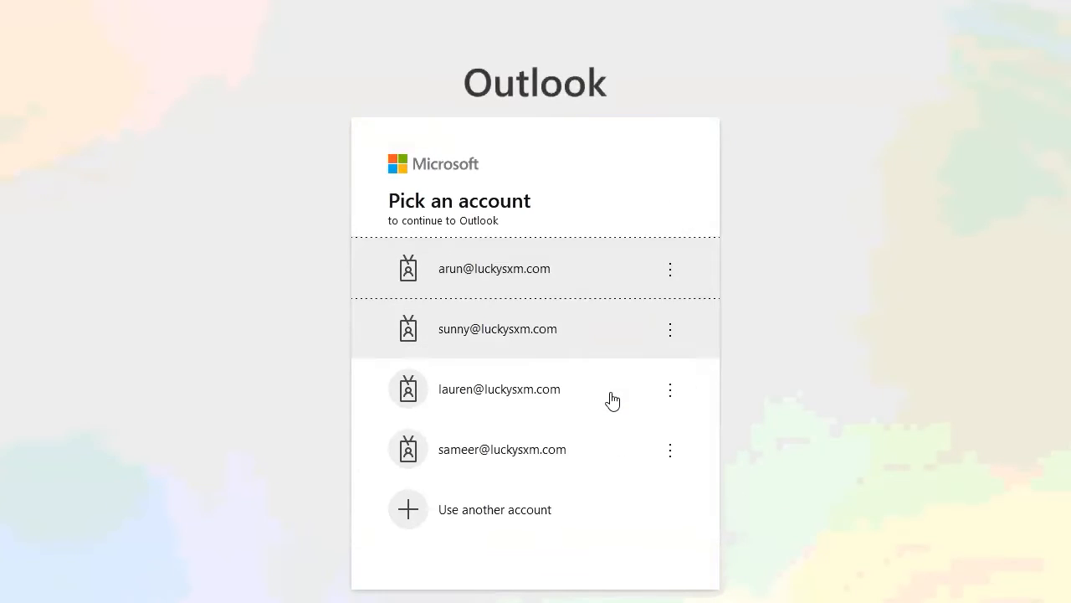
key("Tab")
key("Return")
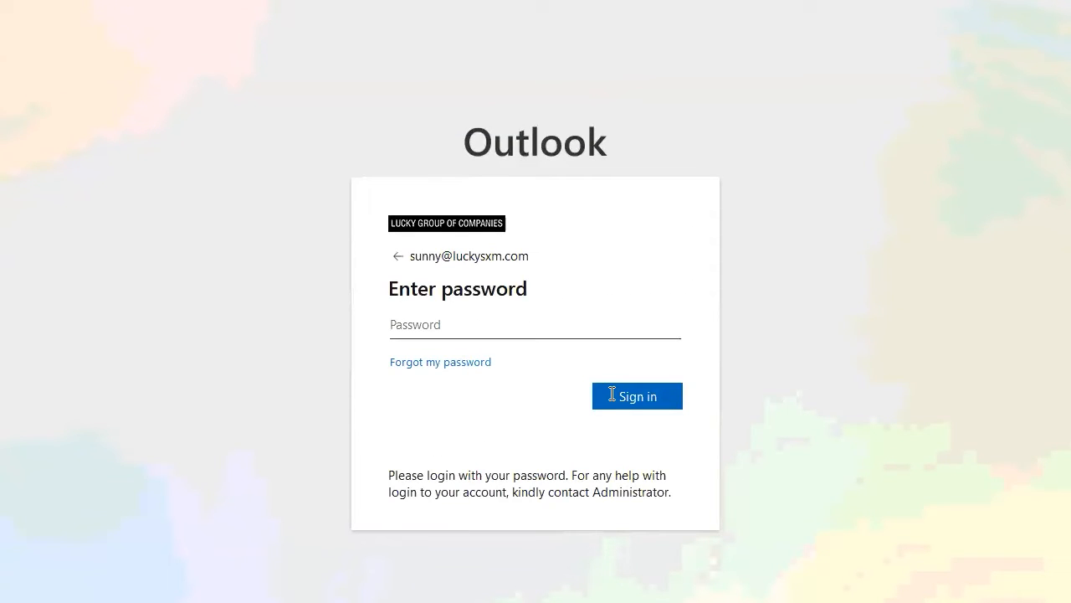
type("********")
left_click(612, 396)
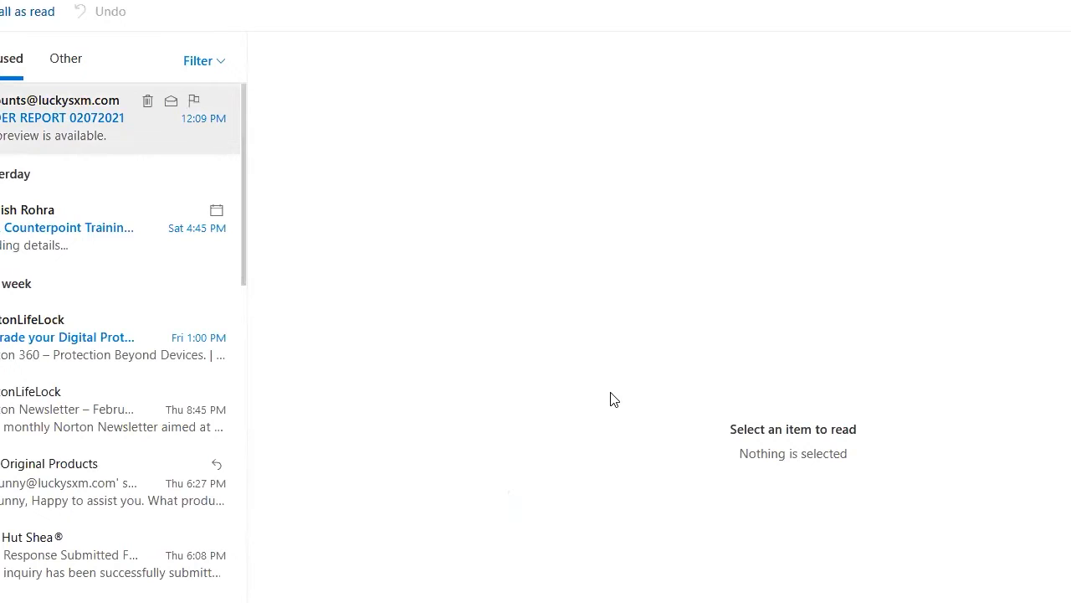
Open the ORDER REPORT 02072021 message and review its attached PDF orders report.
left_click(86, 117)
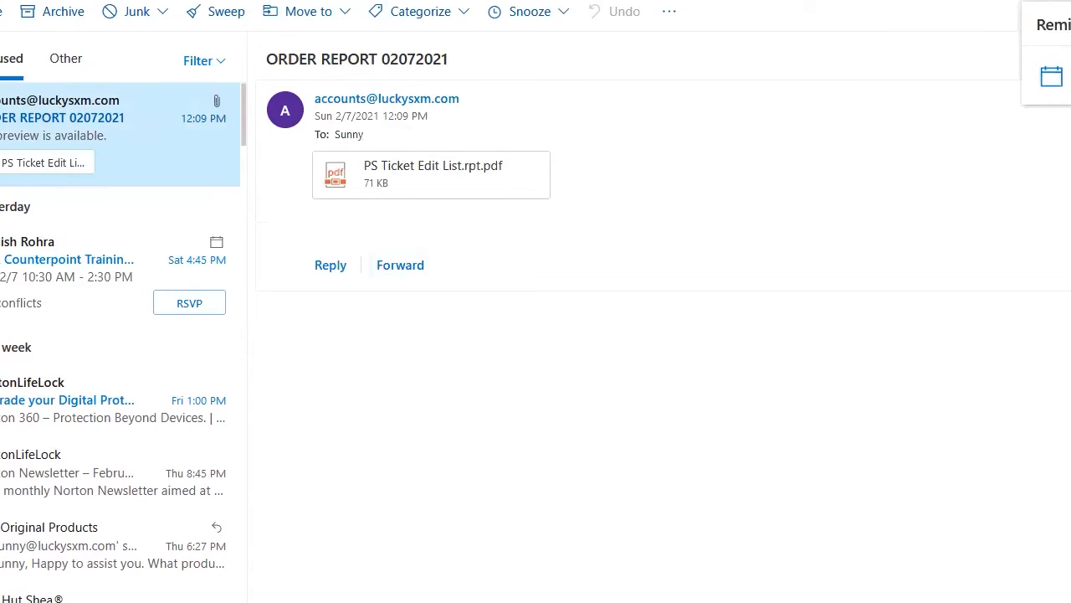
left_click(413, 185)
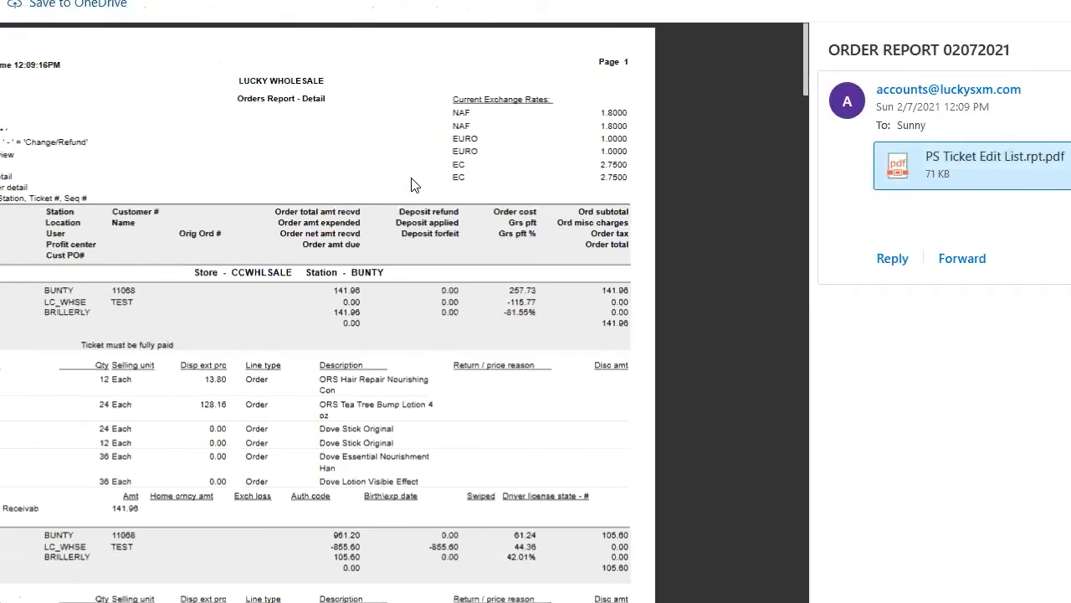
scroll(491, 424, "down", 5)
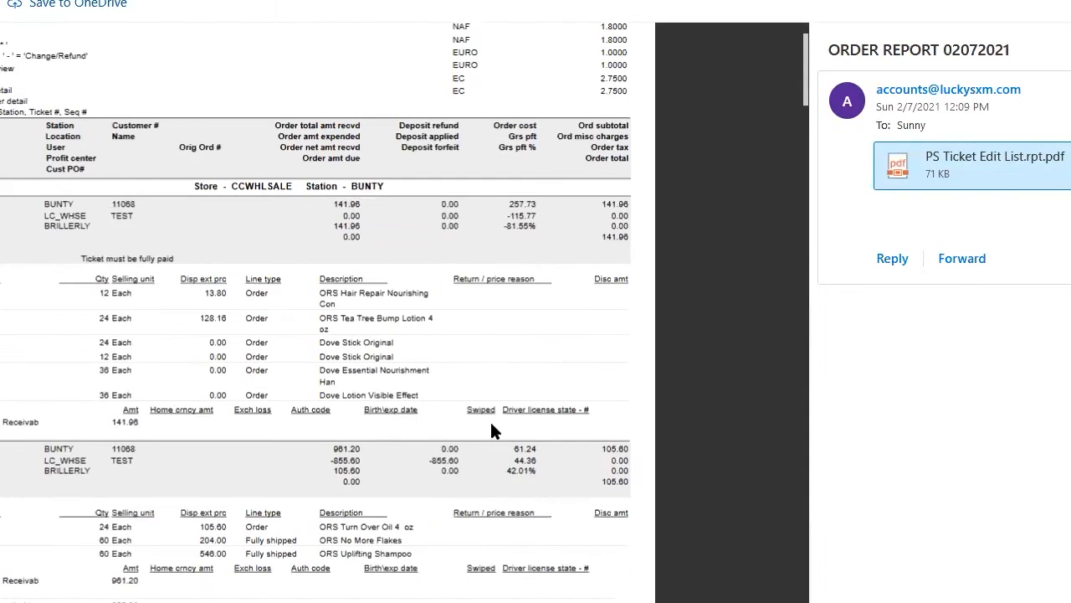
scroll(491, 427, "down", 10)
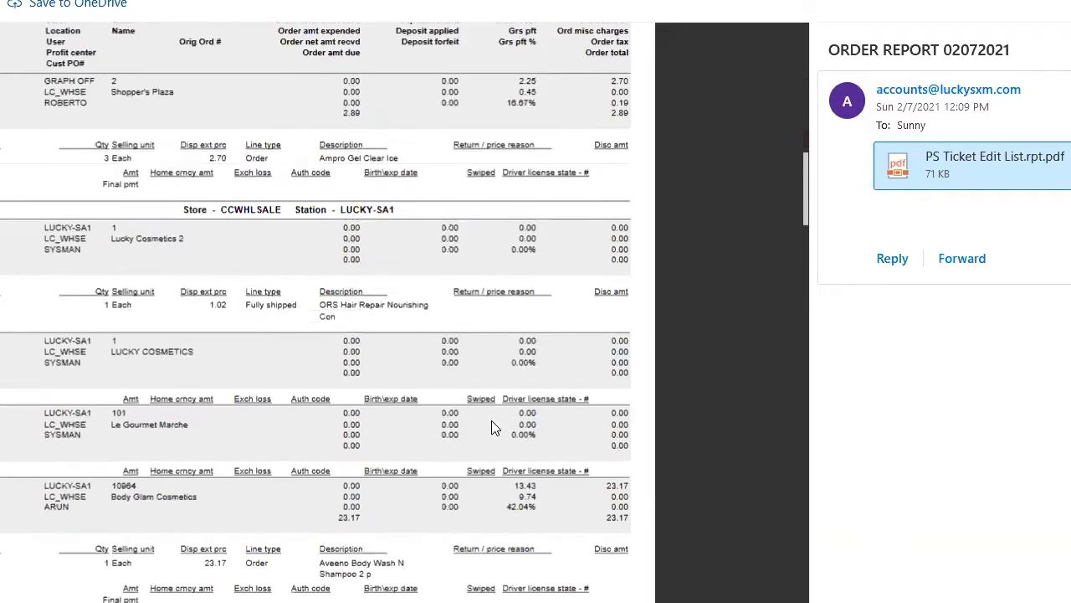
scroll(492, 426, "down", 10)
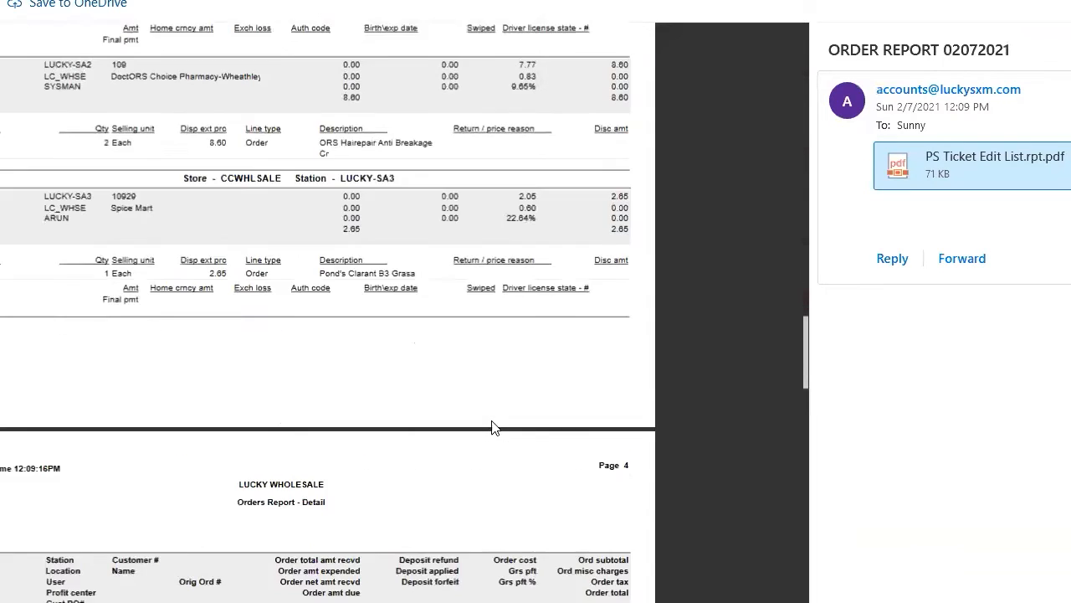
scroll(316, 310, "down", 3)
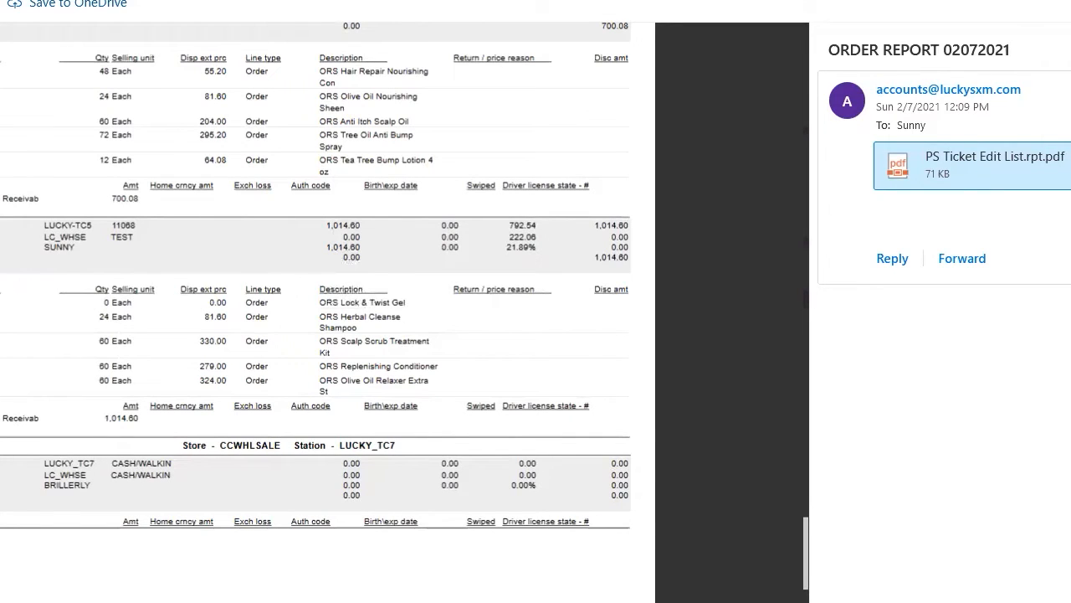
left_click(766, 152)
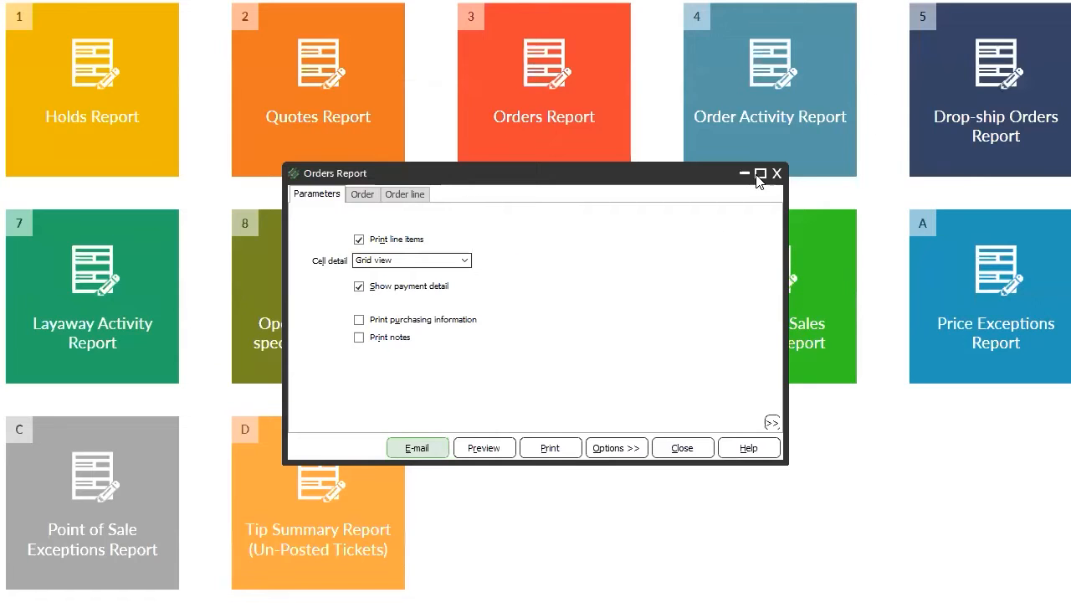
Close the Orders Report settings, then open and close the Inventory Availability Report settings.
left_click(684, 451)
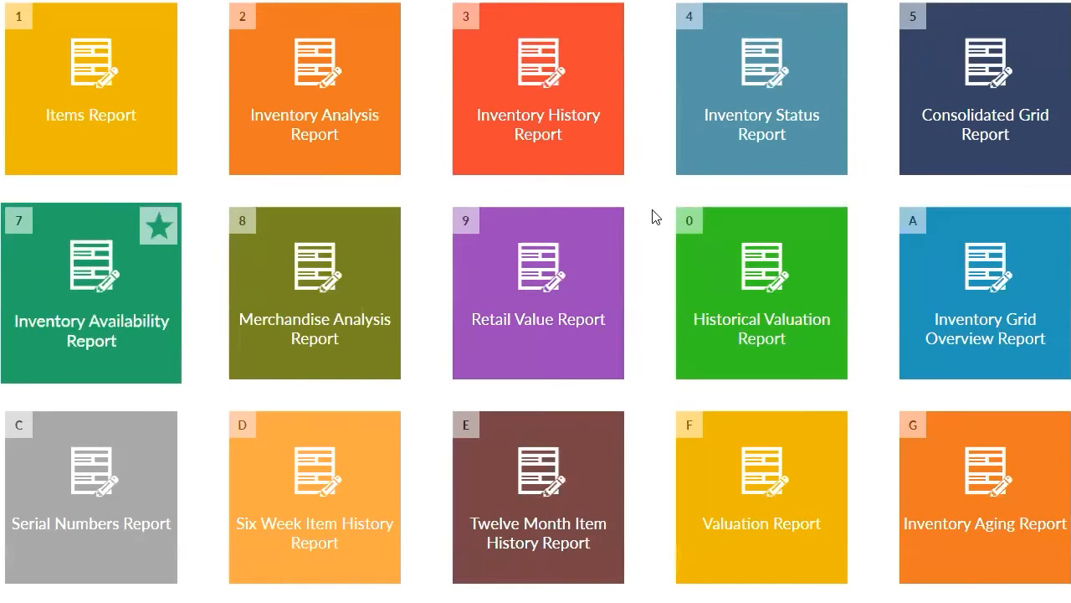
left_click(121, 308)
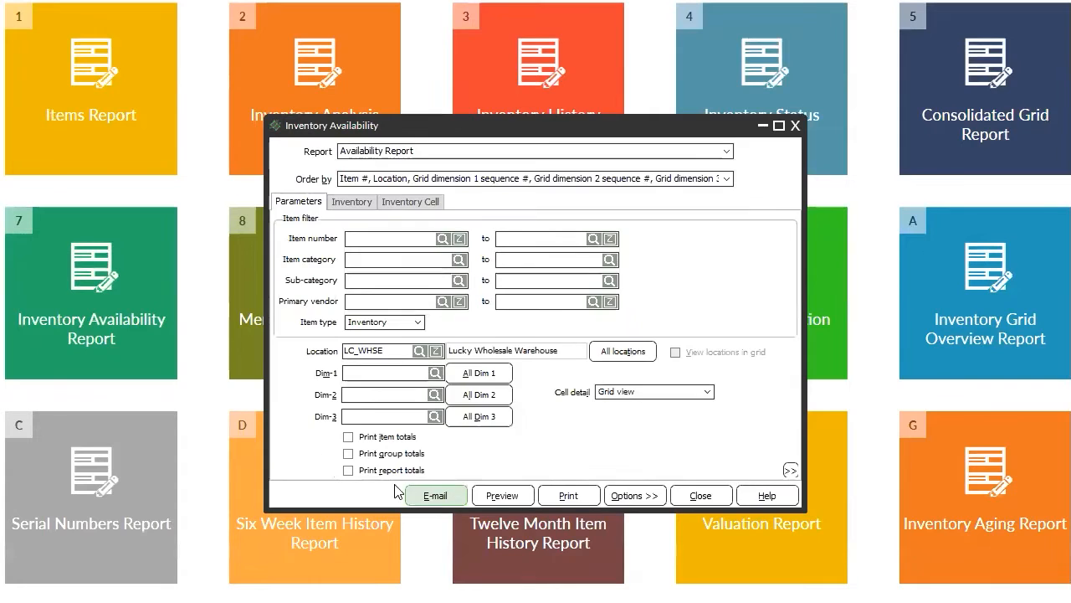
left_click(678, 494)
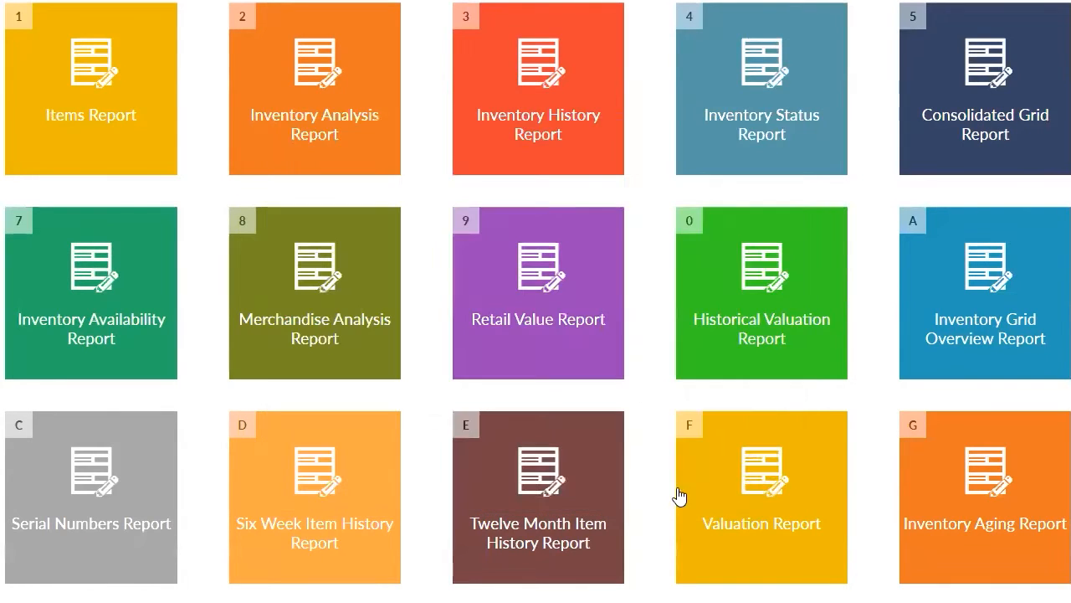
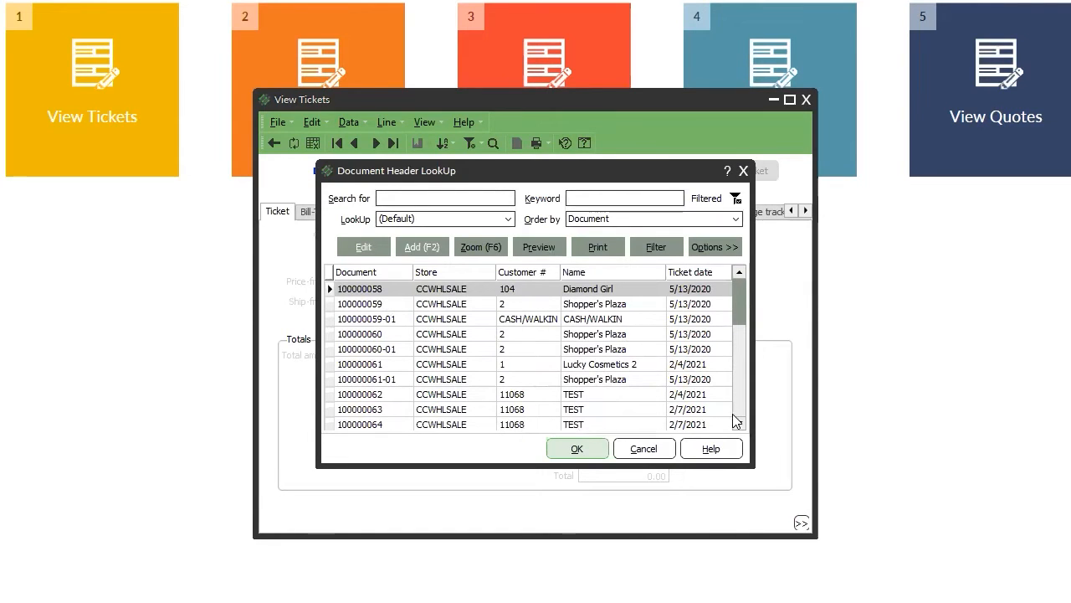
Open ticket 100000070 from the lookup and review its Lines/Total, Payments, Tax, Gift card and Stored value card tabs.
left_click(739, 400)
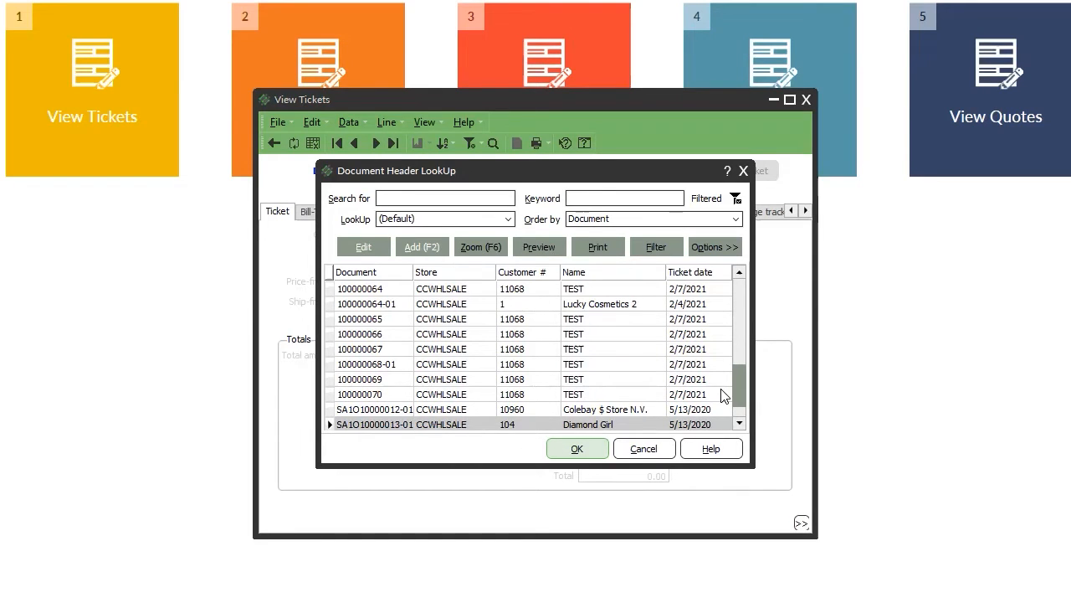
double_click(722, 392)
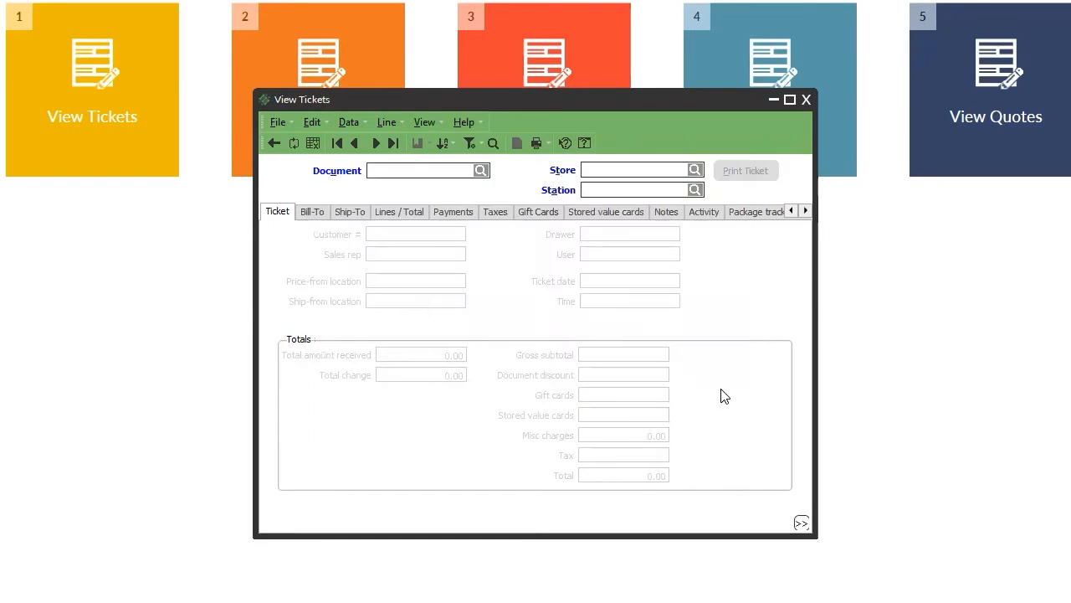
left_click(418, 212)
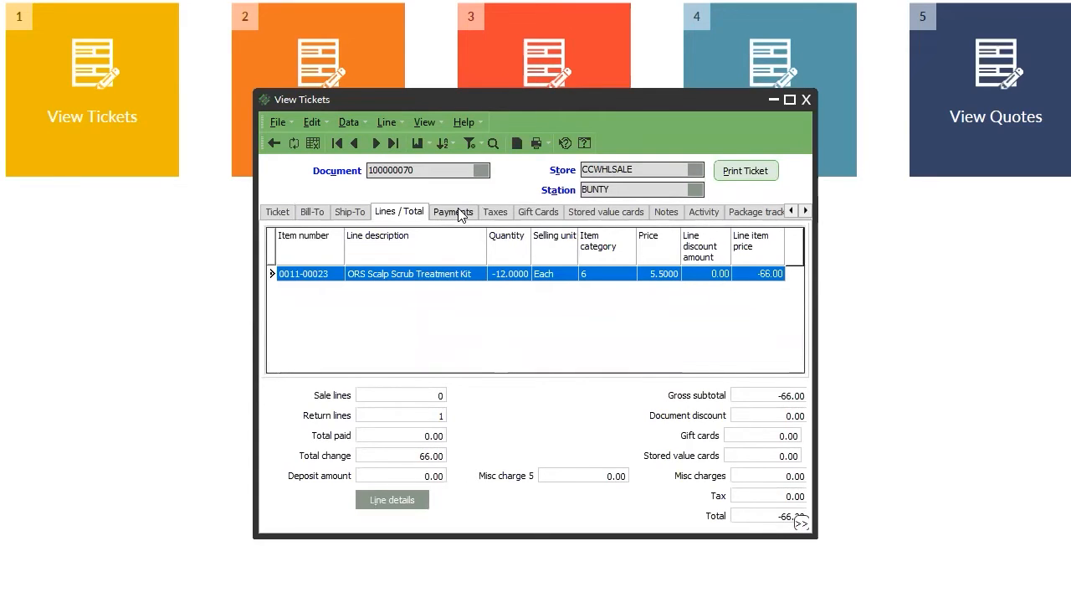
left_click(458, 214)
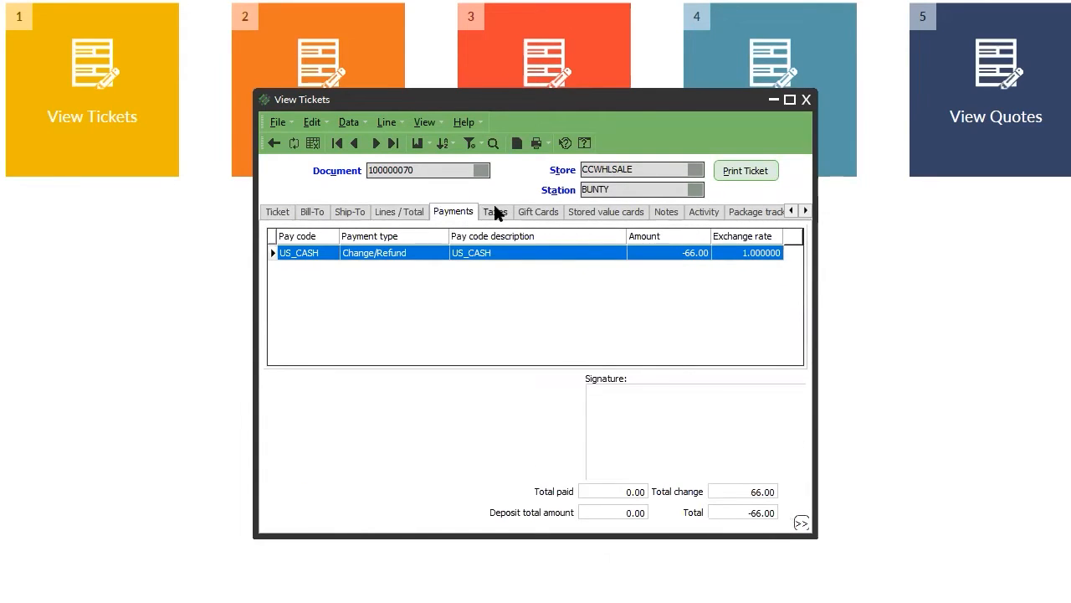
left_click(496, 212)
left_click(540, 213)
left_click(606, 215)
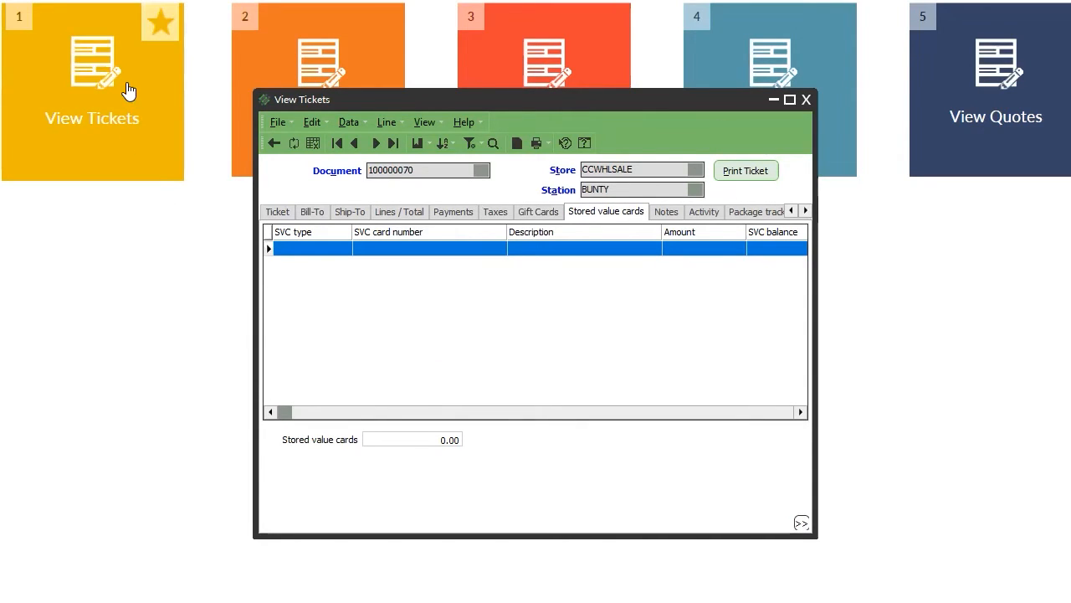
Reopen View Tickets and load ticket 100000070 from the document lookup.
left_click(806, 100)
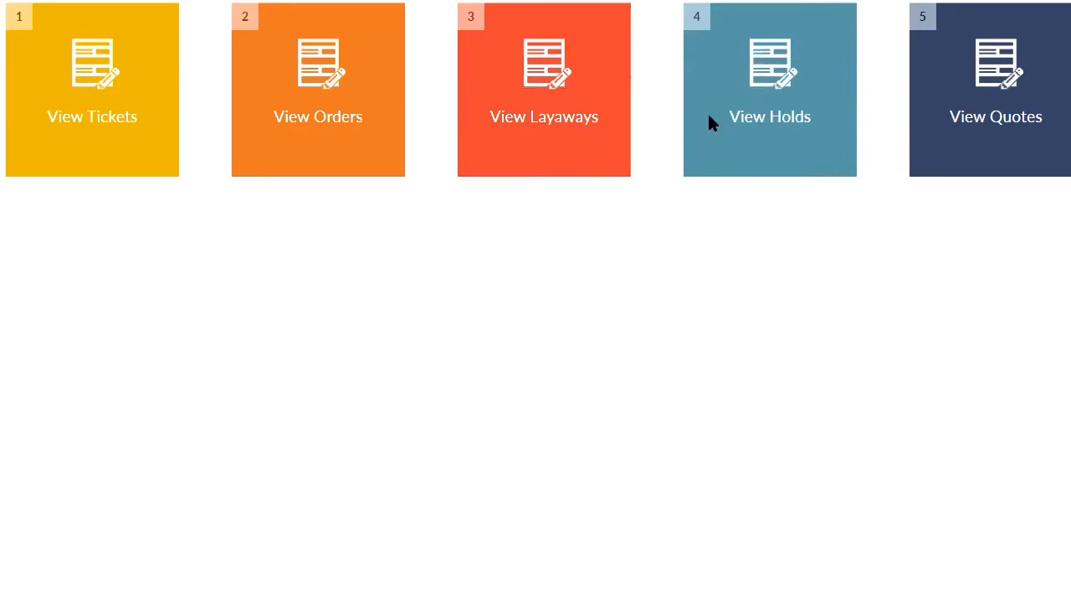
left_click(42, 146)
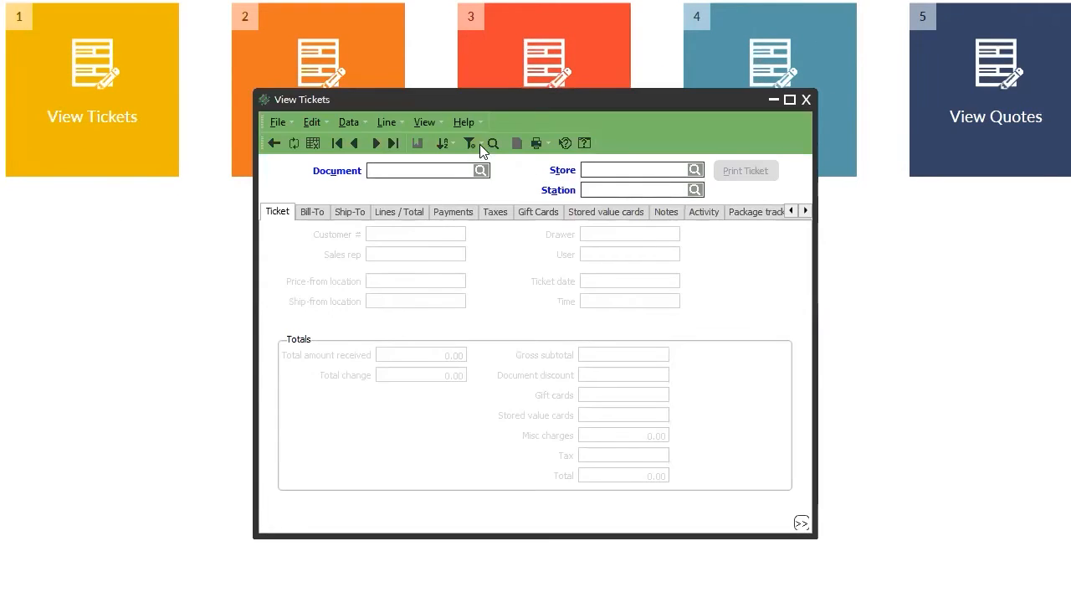
left_click(480, 169)
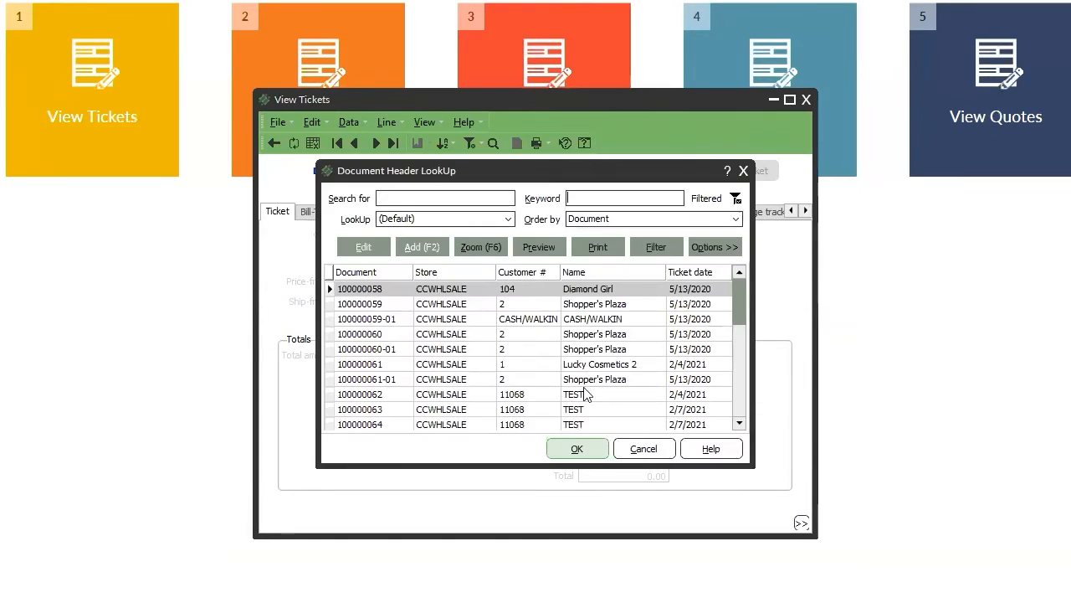
left_click(741, 406)
left_click(741, 407)
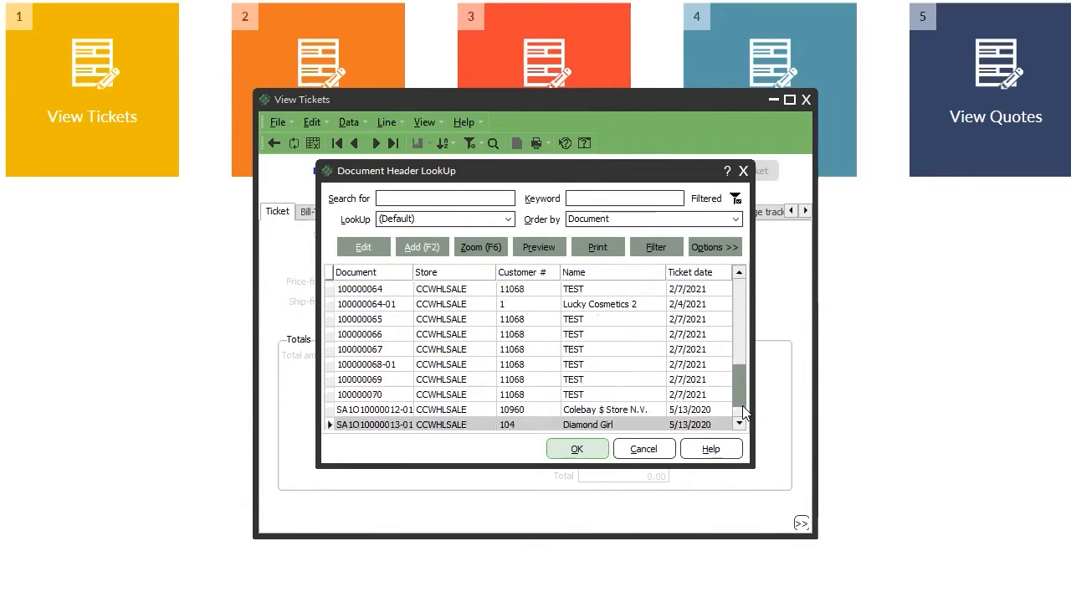
double_click(610, 395)
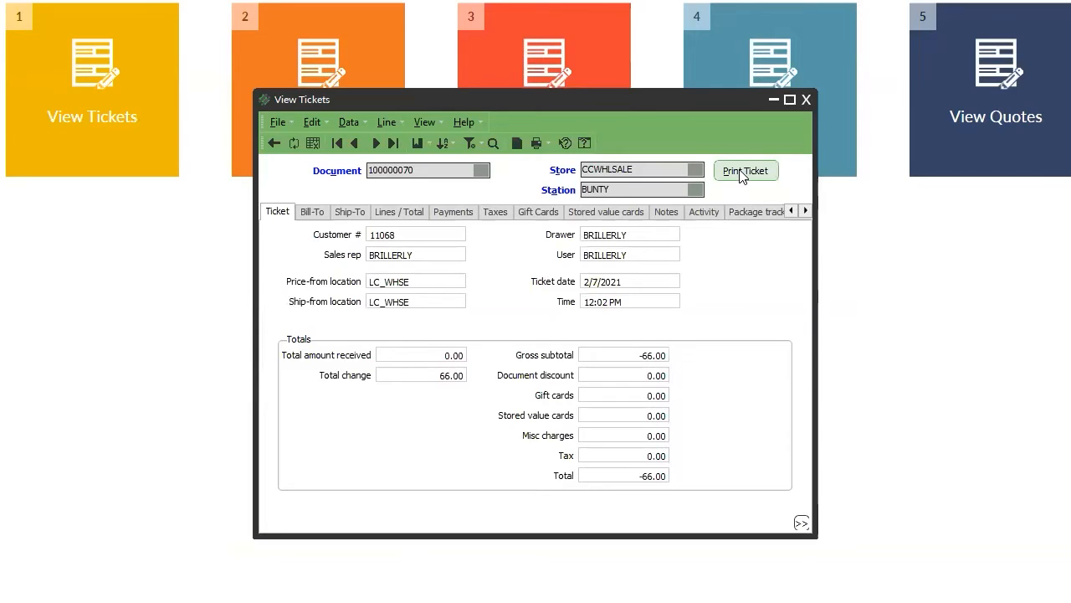
Set the ticket's print report to Invoice1.rpt and bring up its e-mail parameters.
left_click(740, 171)
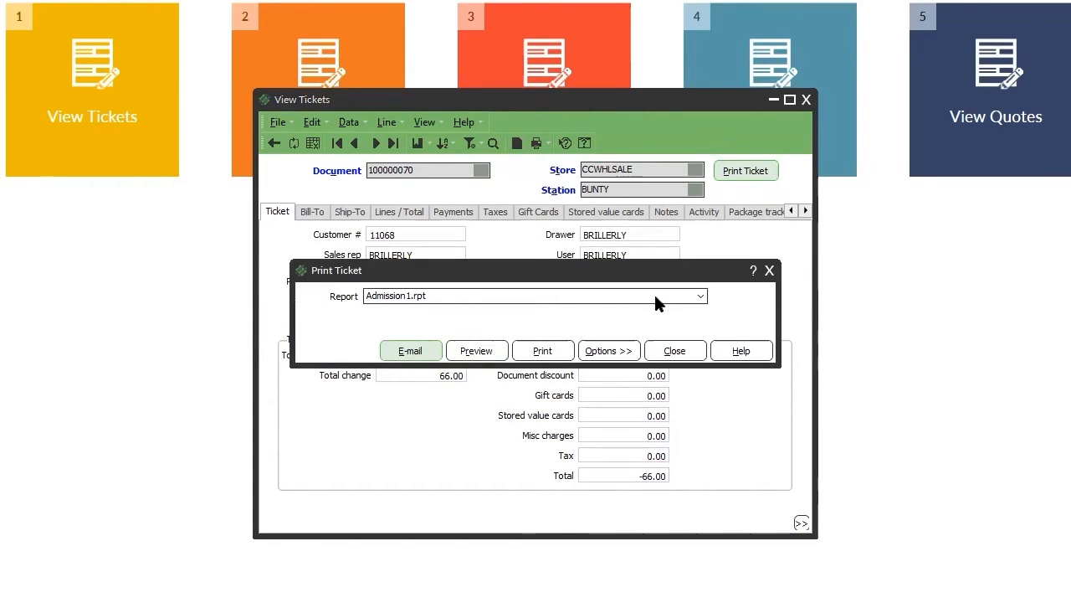
left_click(654, 296)
scroll(655, 296, "down", 1)
scroll(655, 297, "down", 10)
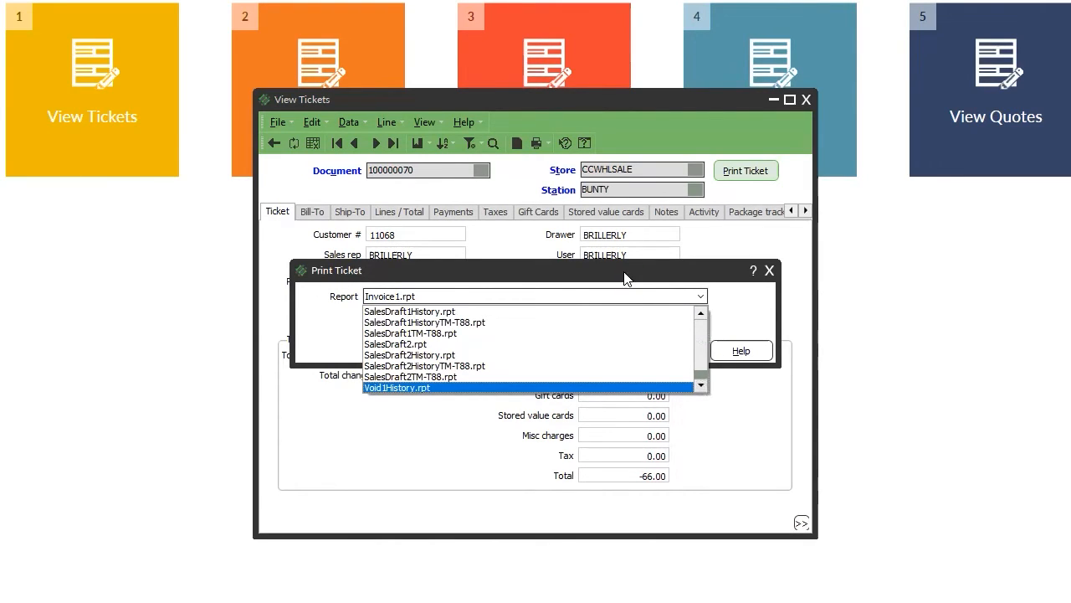
scroll(557, 293, "up", 8)
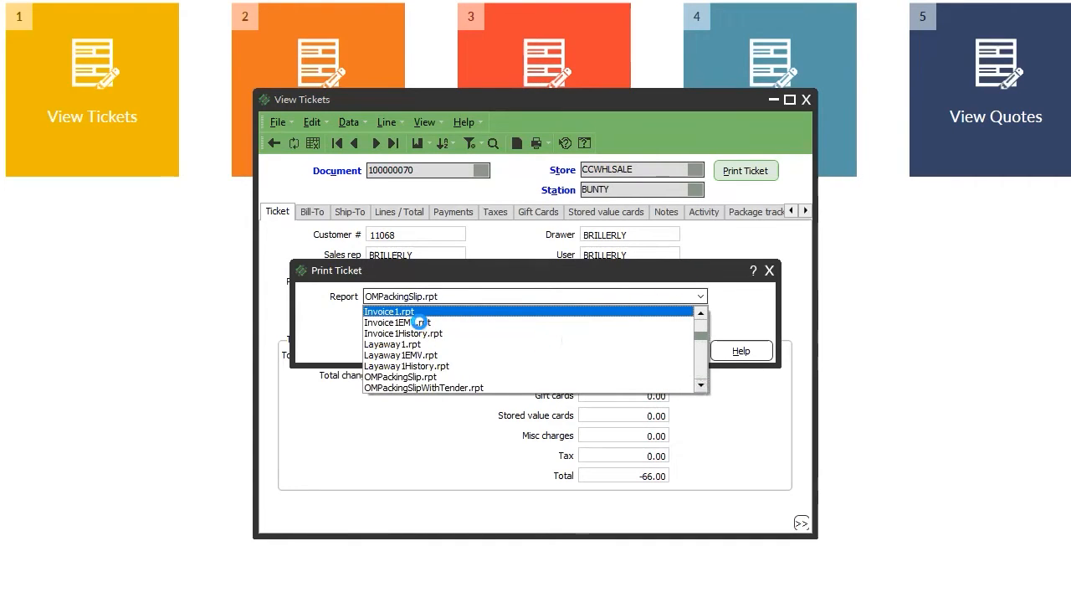
scroll(464, 313, "up", 5)
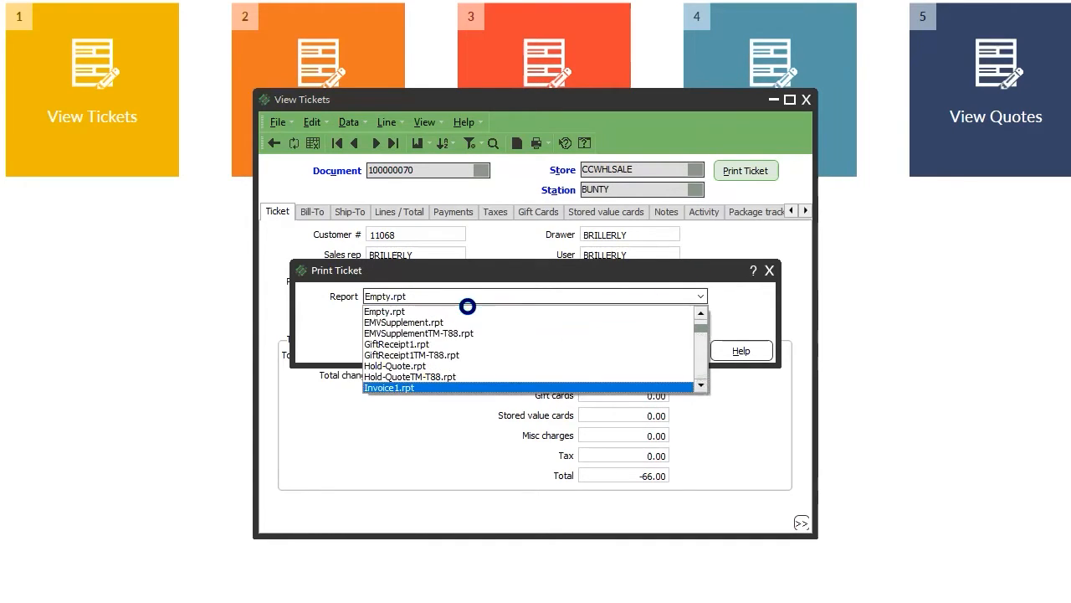
scroll(381, 395, "down", 10)
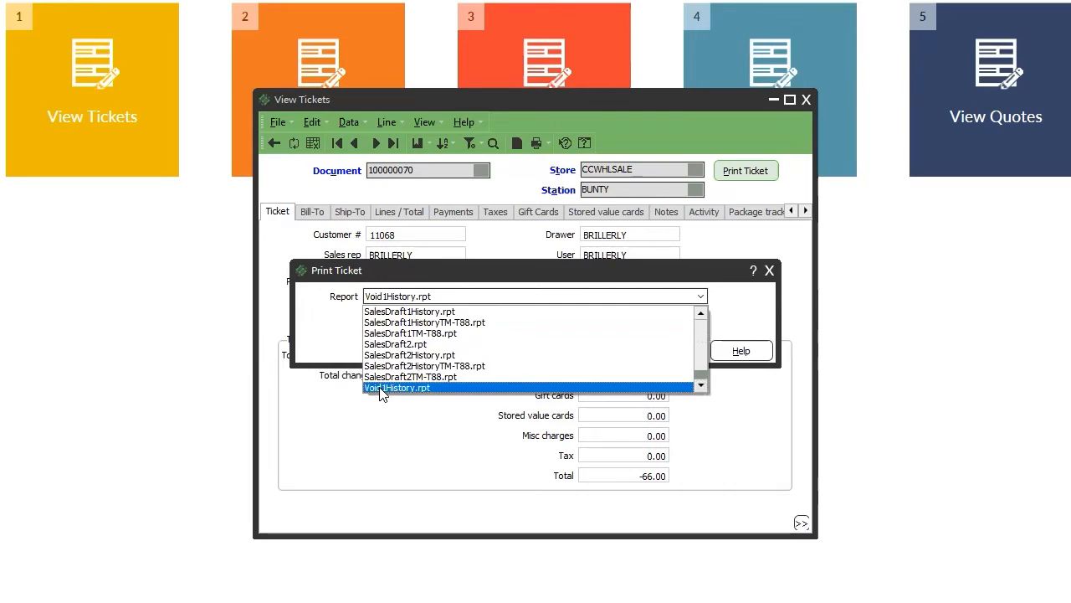
left_click(384, 393)
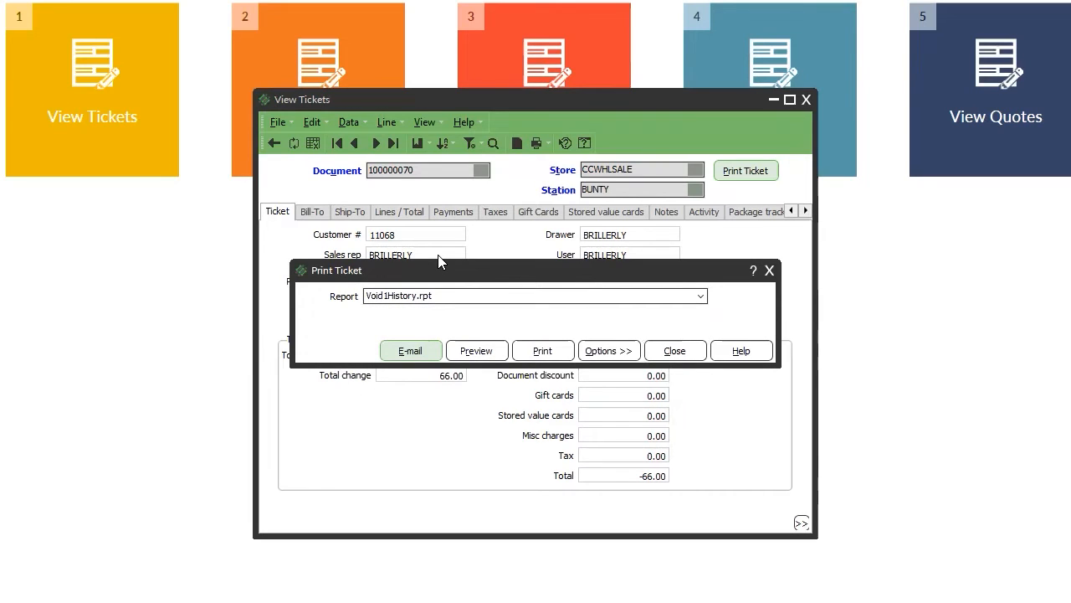
left_click(458, 300)
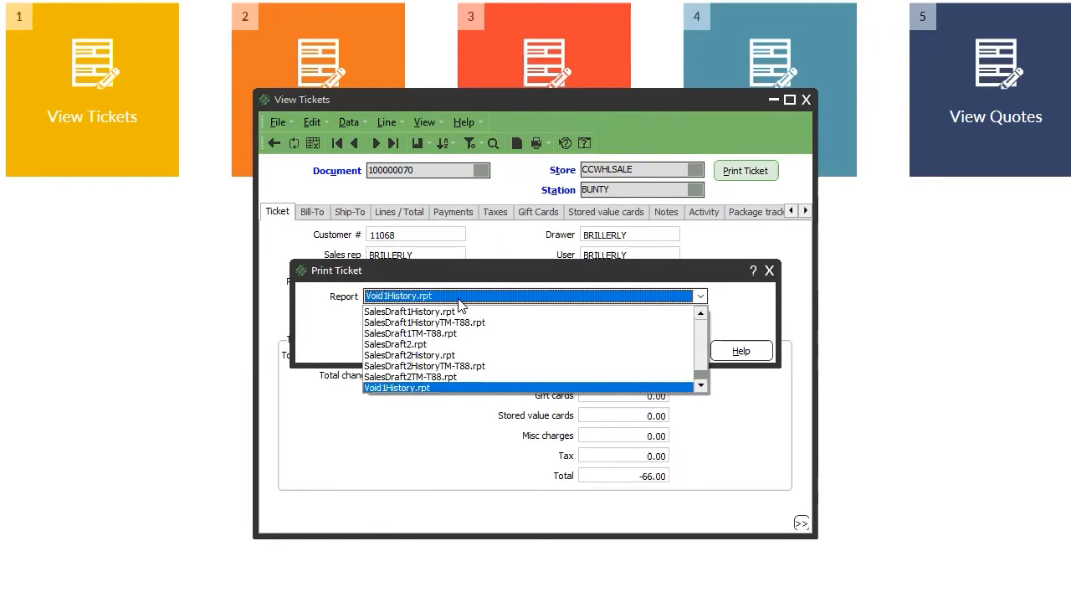
key("i")
key("Return")
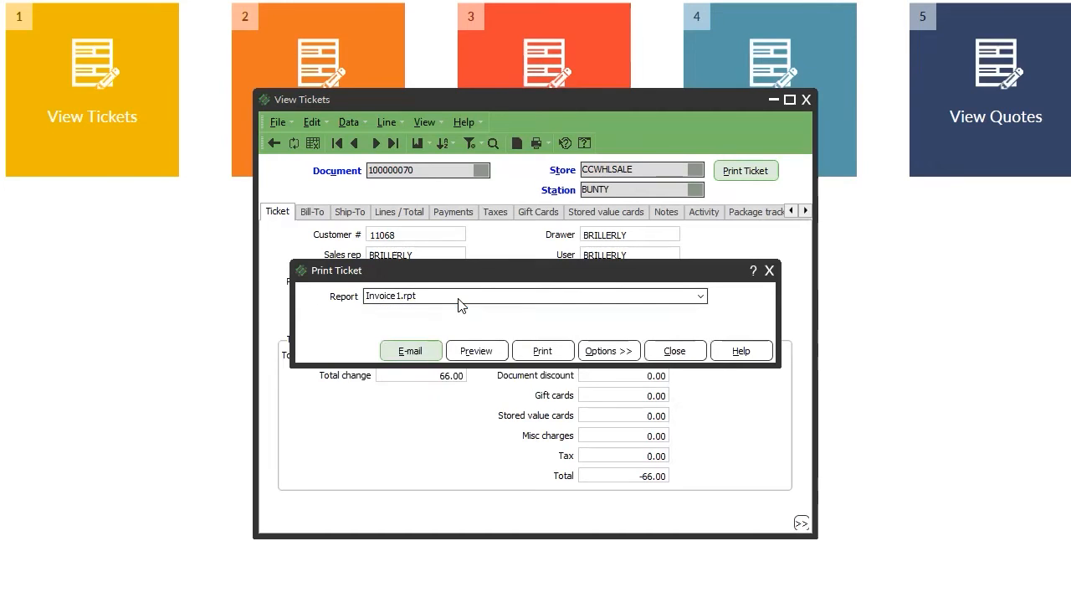
left_click(410, 351)
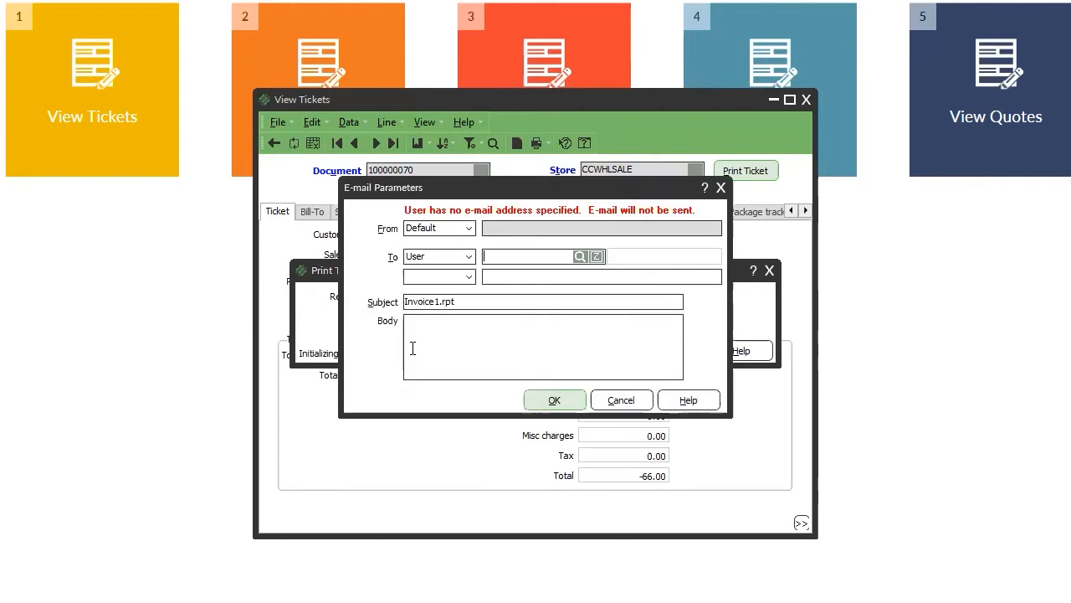
Cancel the e-mail, preview the Invoice1 report for ticket 100000070, then close the preview and print dialog.
left_click(616, 397)
left_click(477, 352)
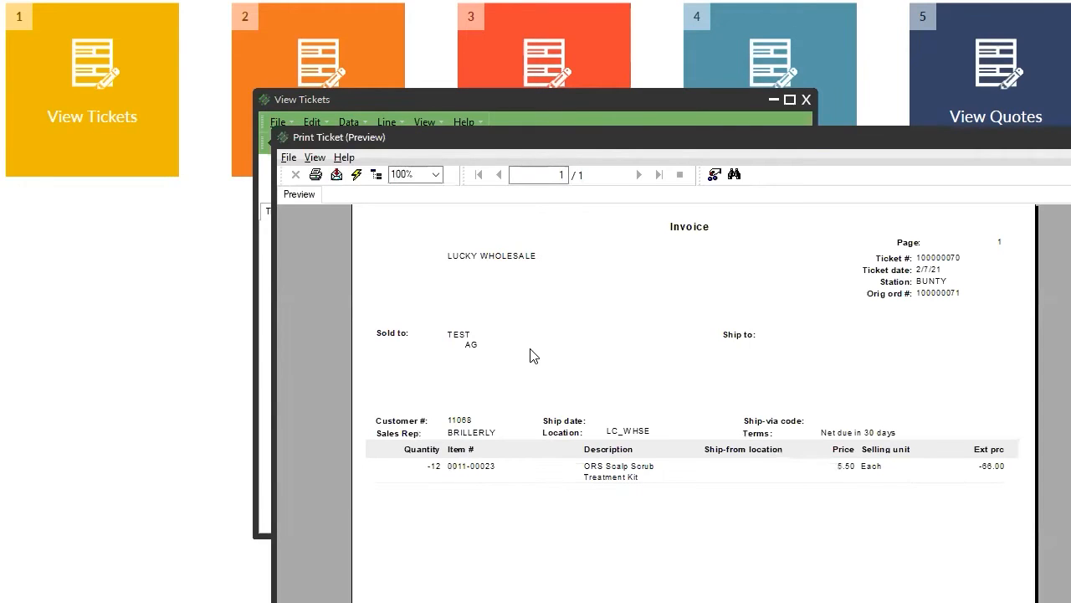
scroll(695, 402, "down", 5)
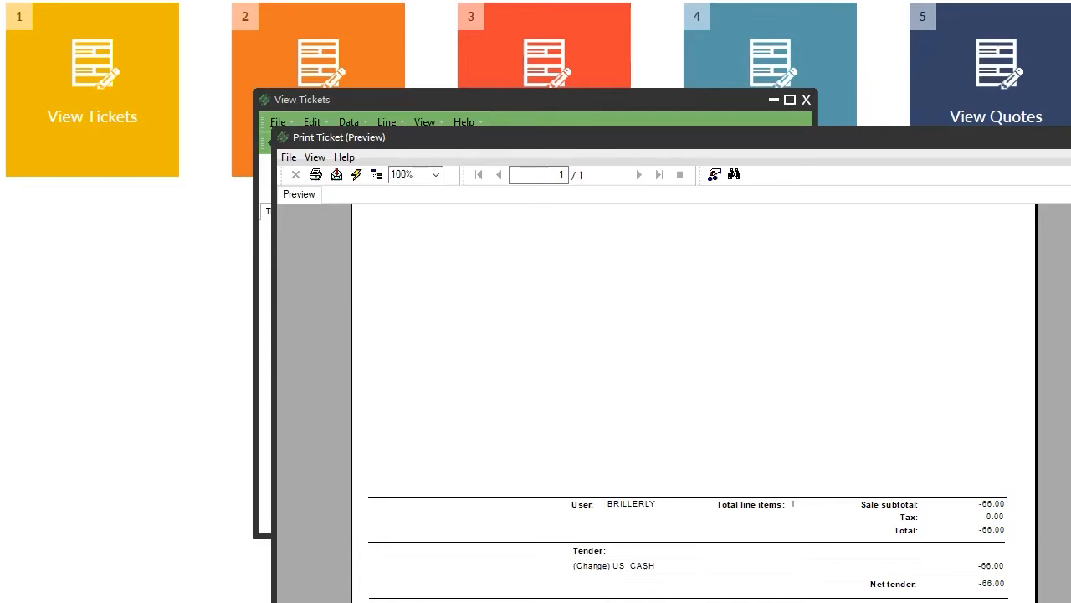
left_click(1070, 138)
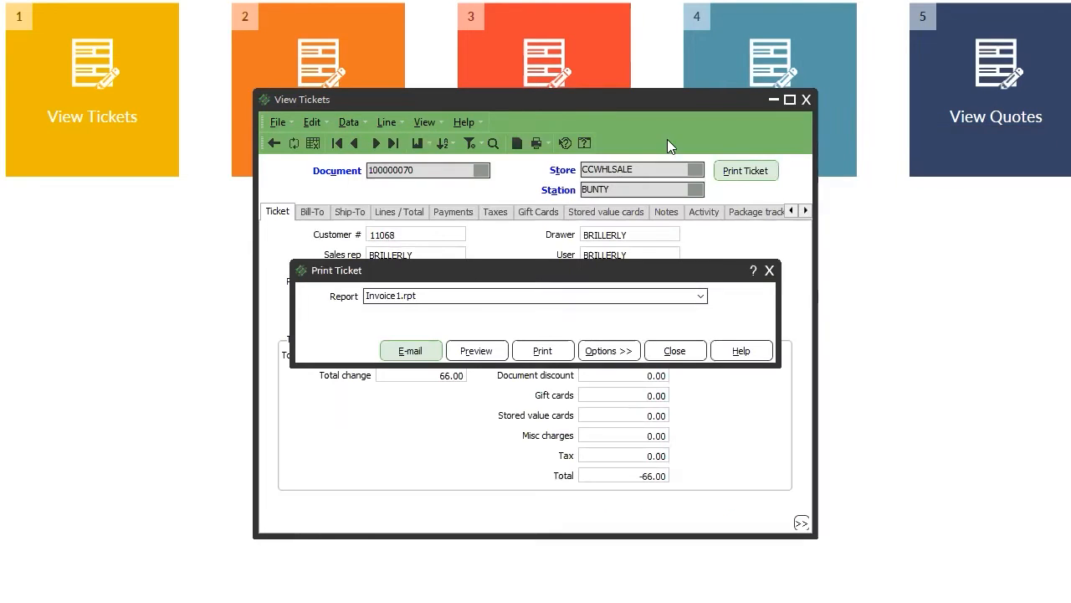
left_click(682, 351)
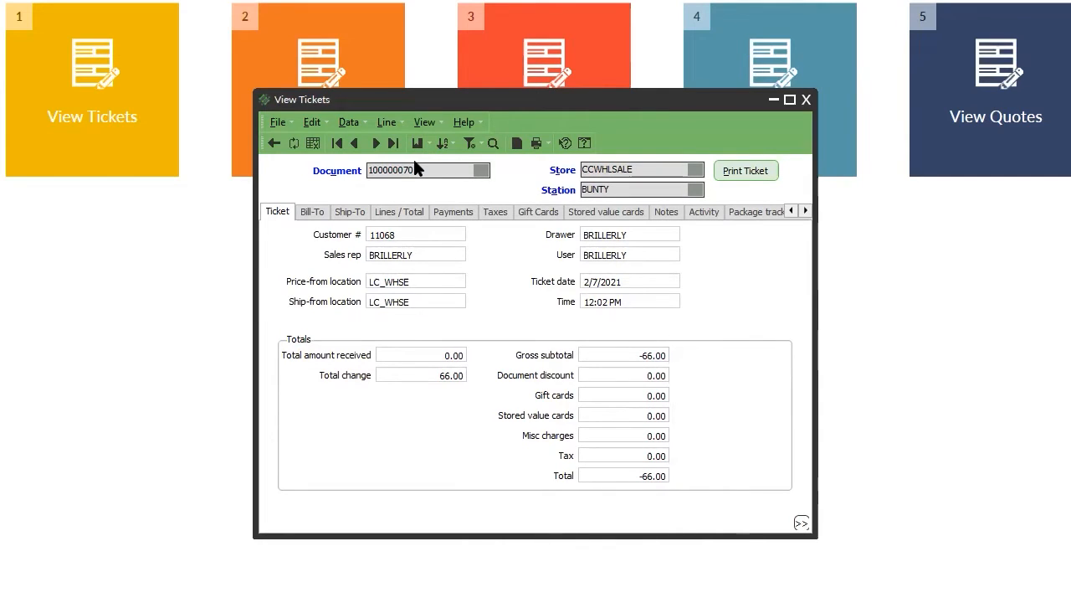
Preview the invoice for ticket 100000070 again and close the preview.
left_click(745, 170)
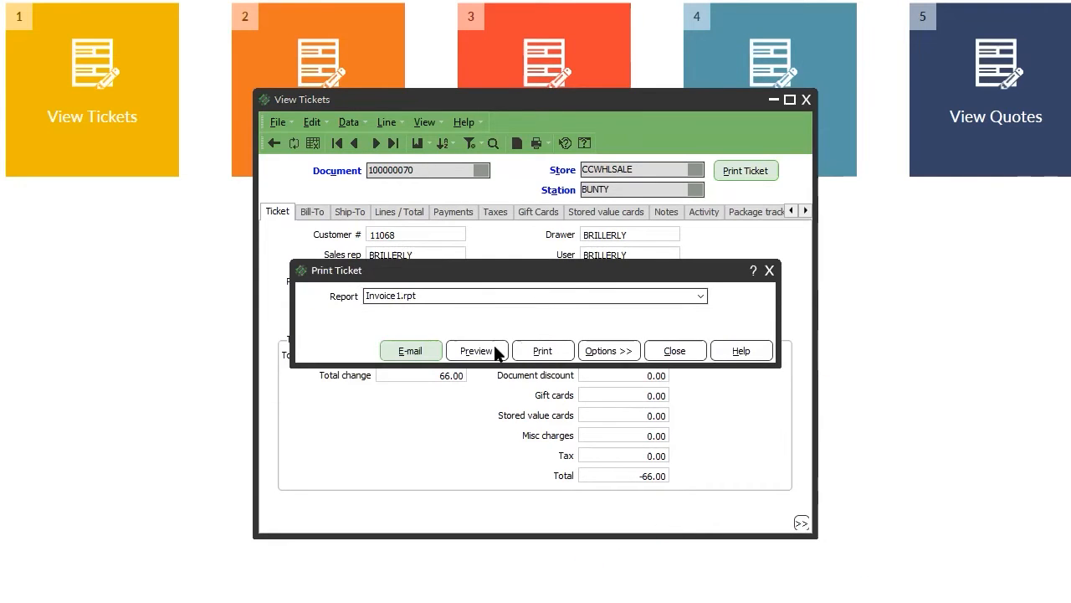
left_click(492, 348)
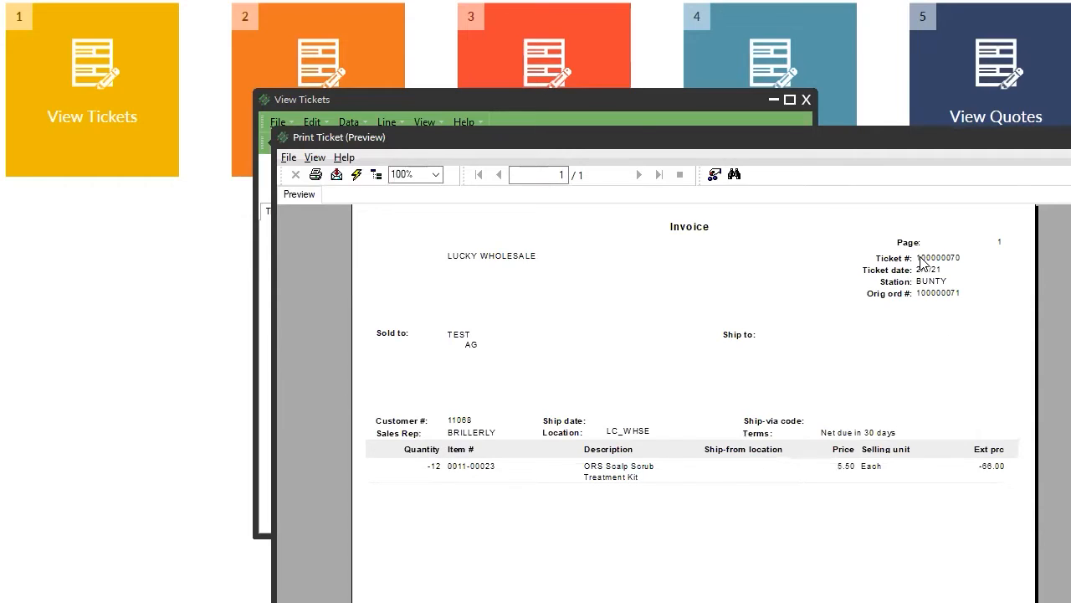
scroll(1038, 482, "down", 5)
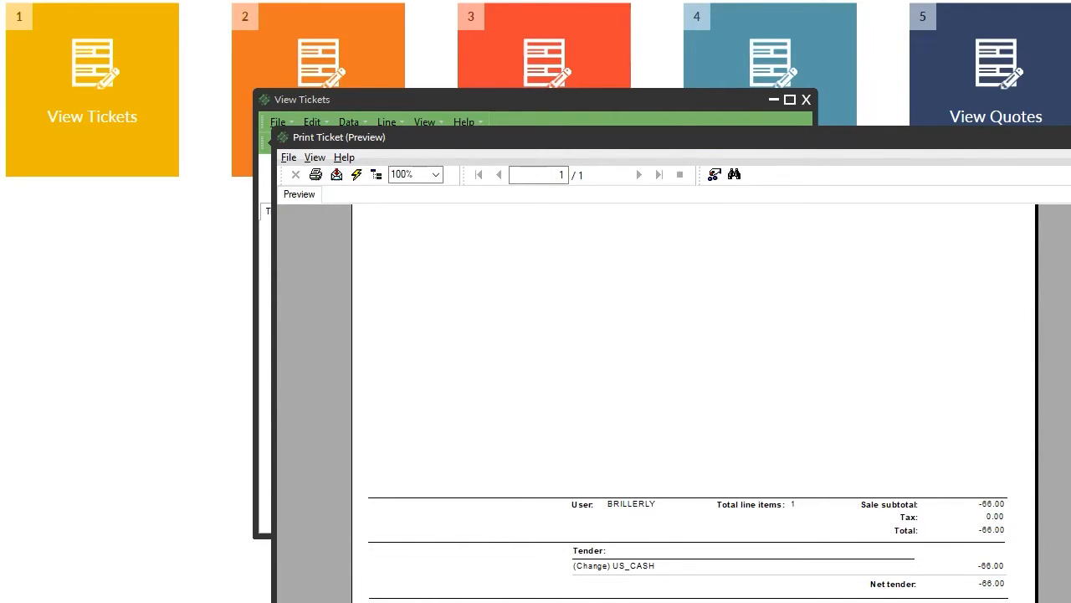
key("alt+F4")
Dismiss the print options, clear the loaded ticket, and close View Tickets.
left_click(670, 354)
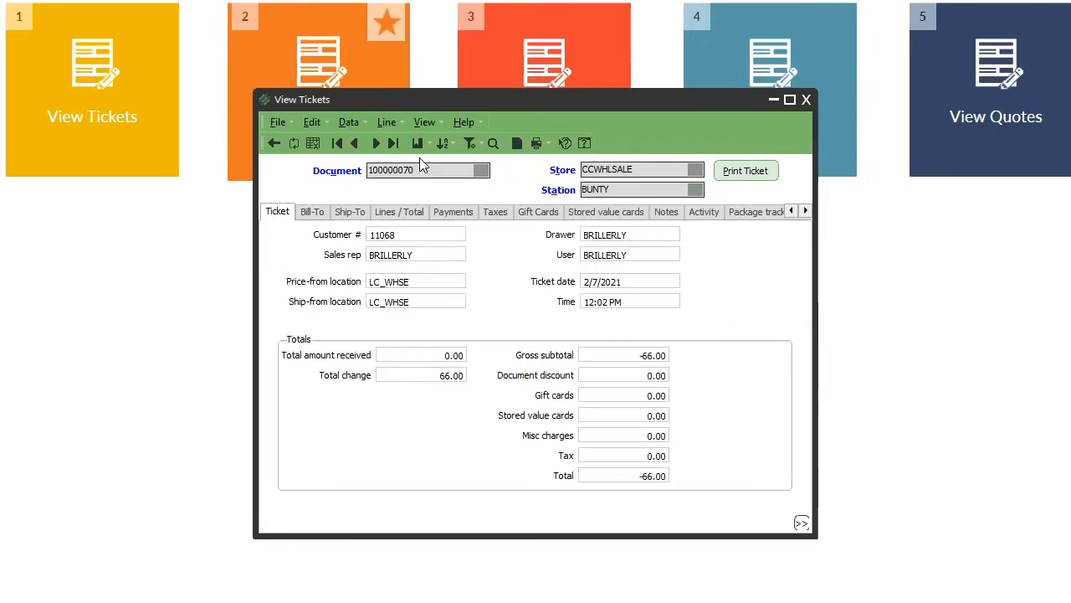
key("Escape")
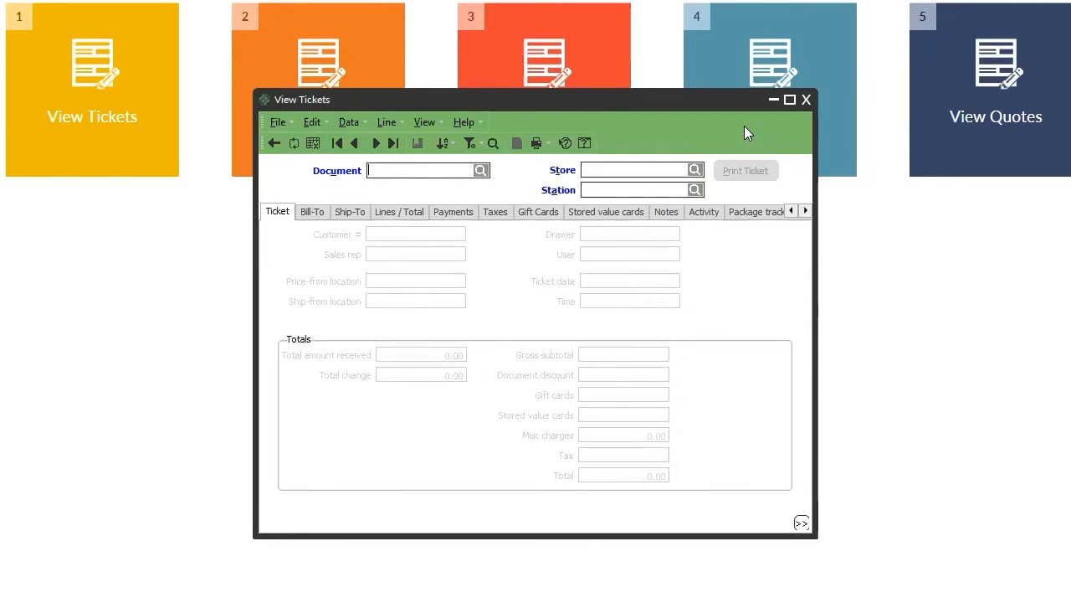
left_click(806, 99)
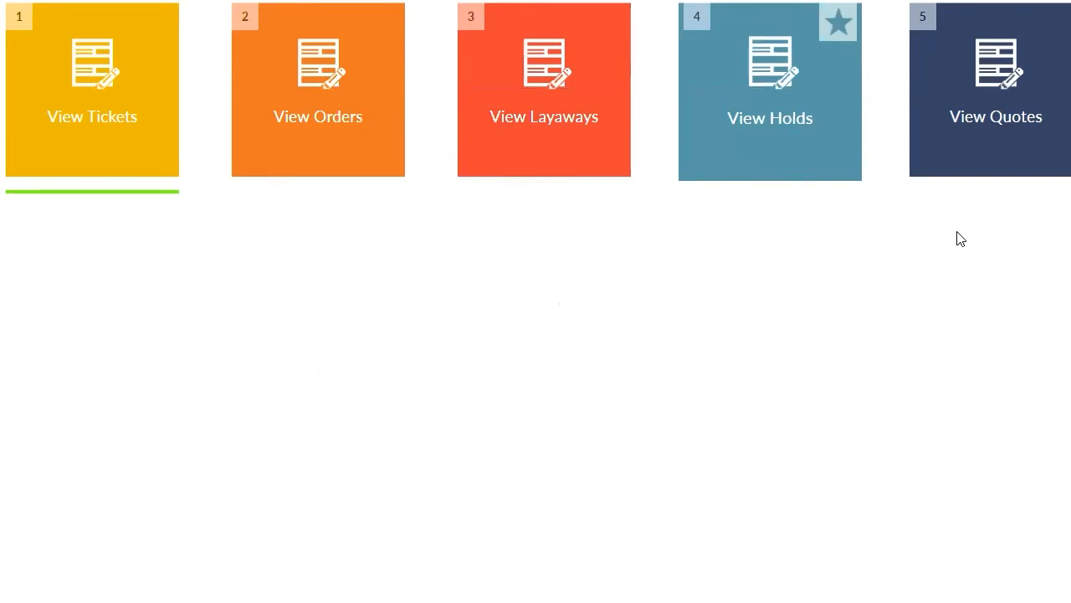
Open and close the View Quotes window, then reopen an empty View Tickets window.
left_click(1031, 156)
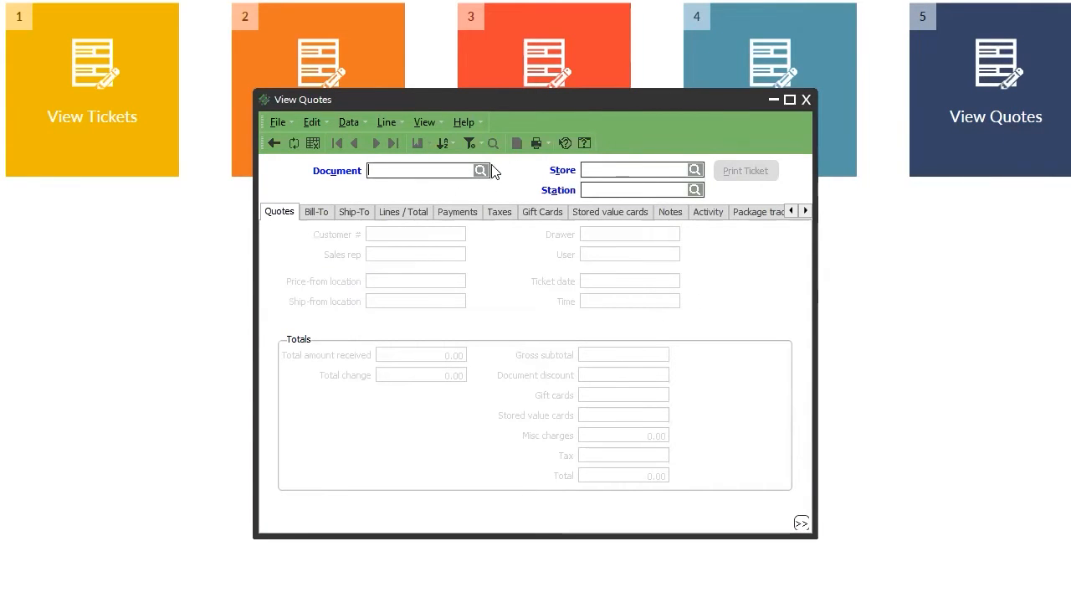
left_click(805, 100)
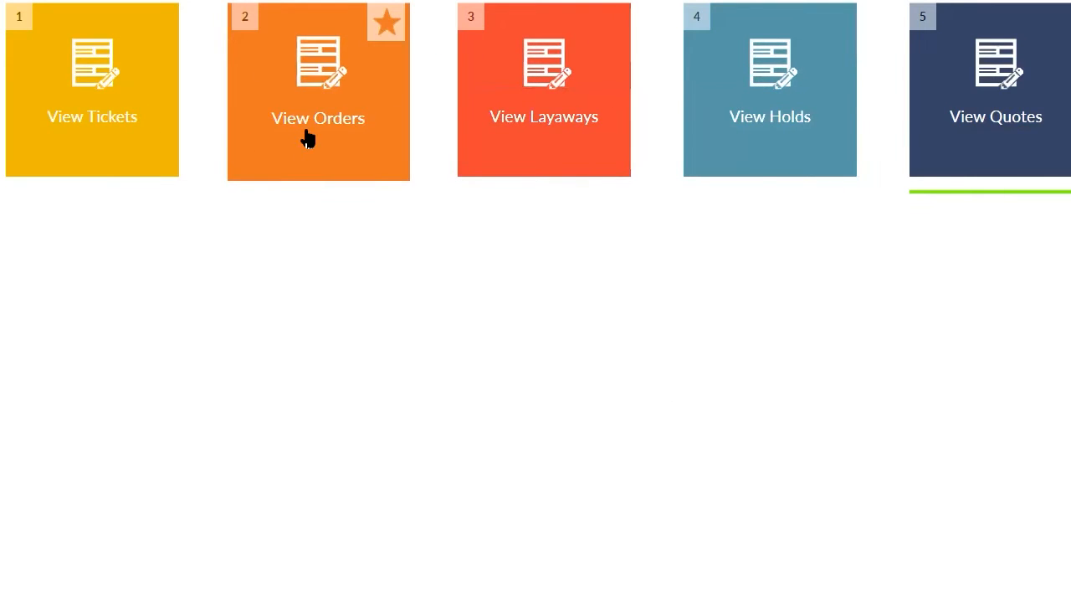
left_click(110, 115)
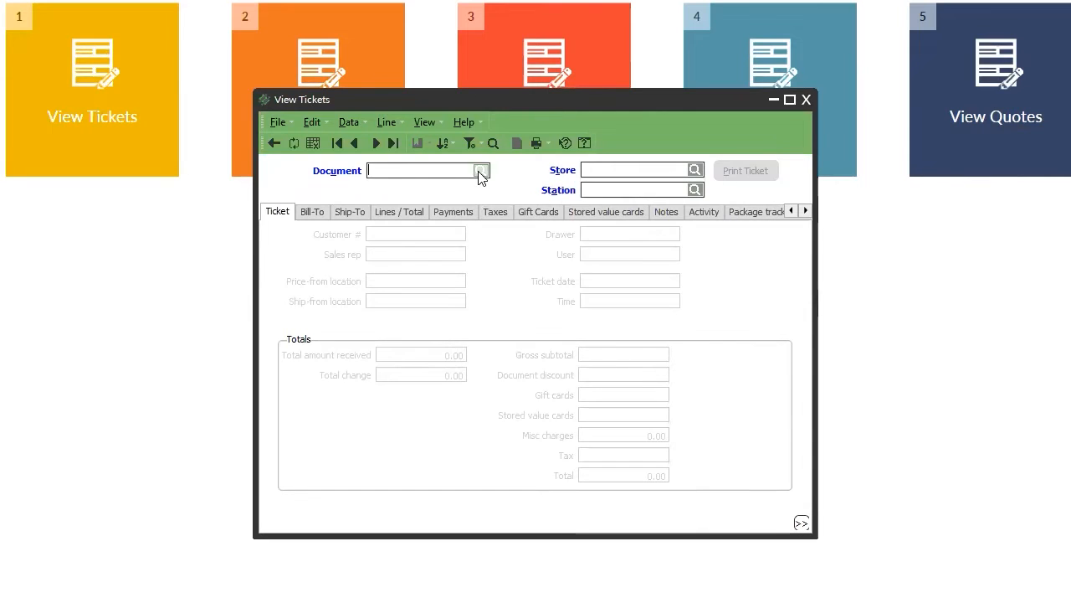
Load ticket 100000070 into View Tickets from the document lookup.
left_click(480, 170)
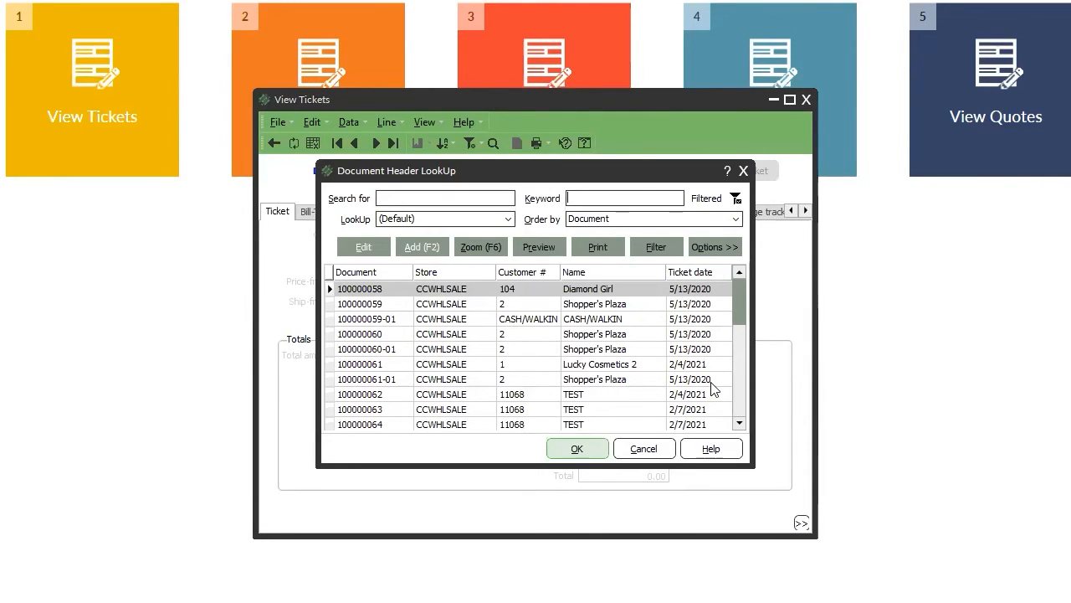
left_click(739, 407)
left_click(741, 405)
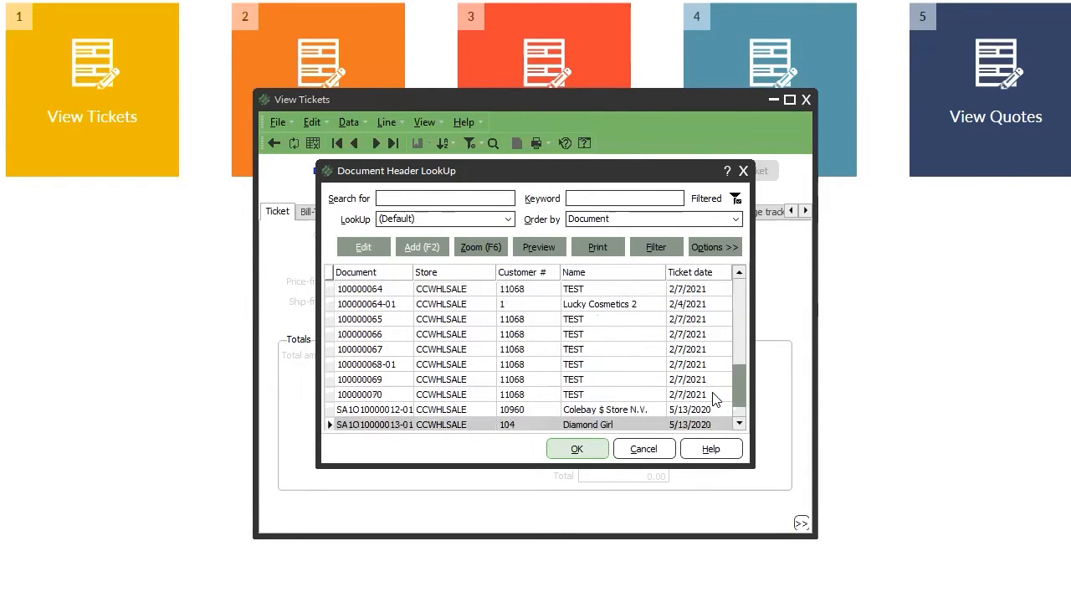
double_click(712, 392)
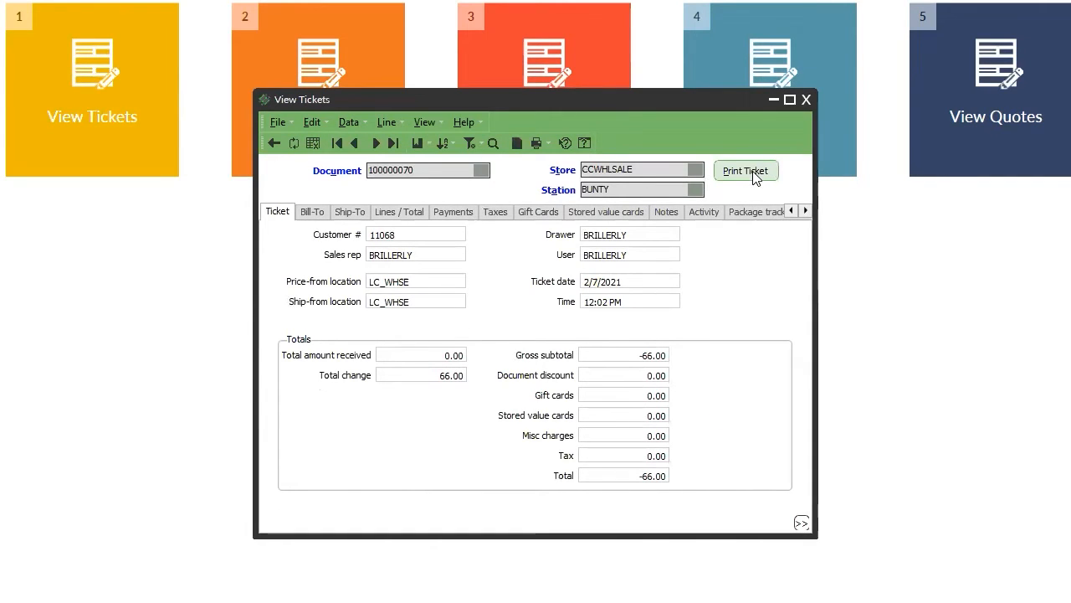
Open the ticket's print and e-mail options, cancel both, and close View Tickets.
left_click(754, 170)
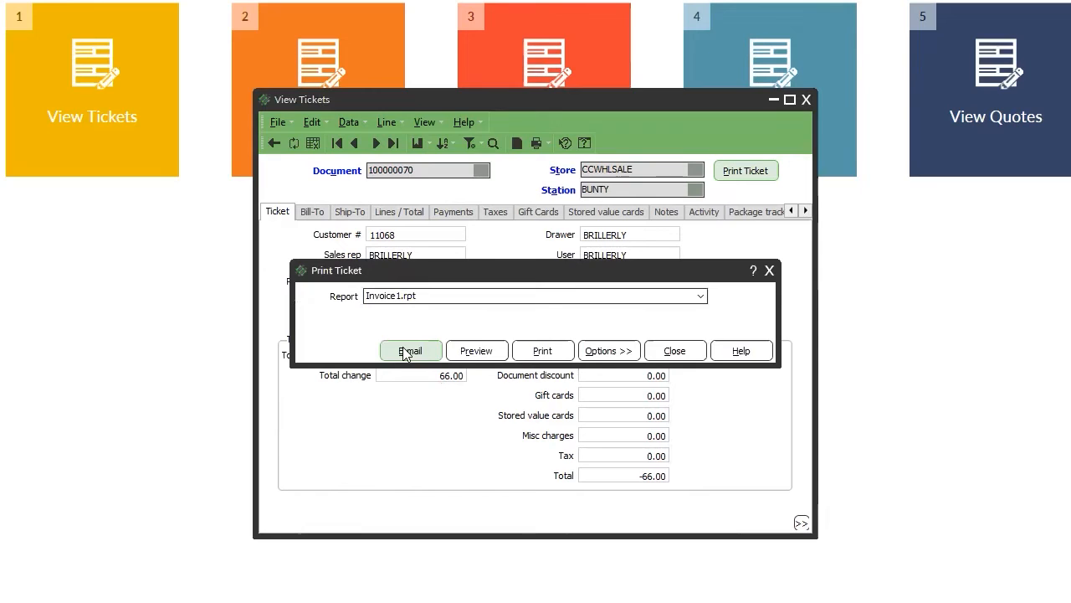
left_click(414, 353)
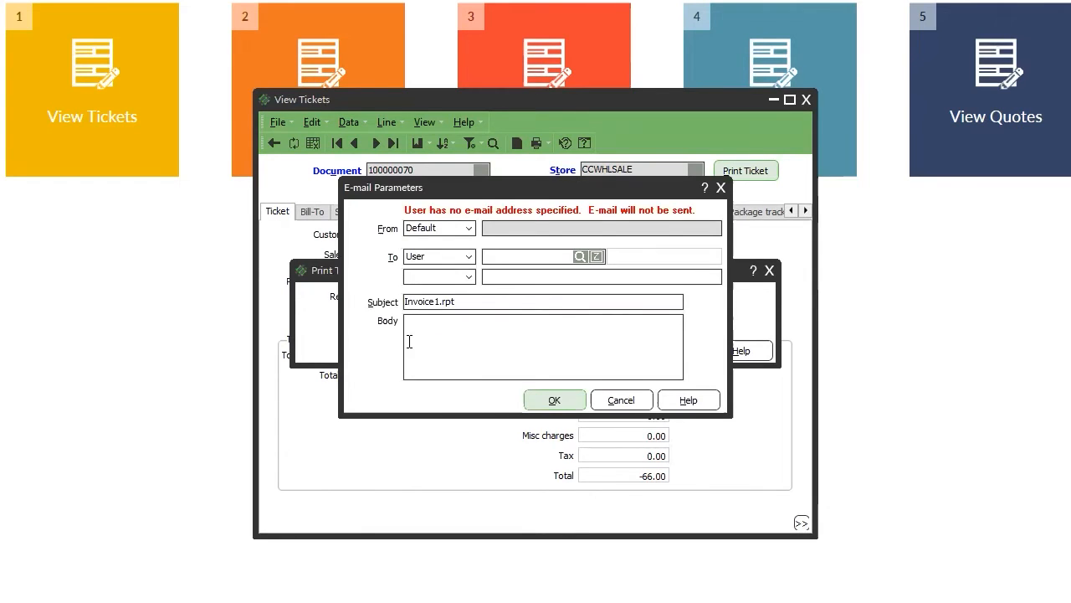
left_click(621, 400)
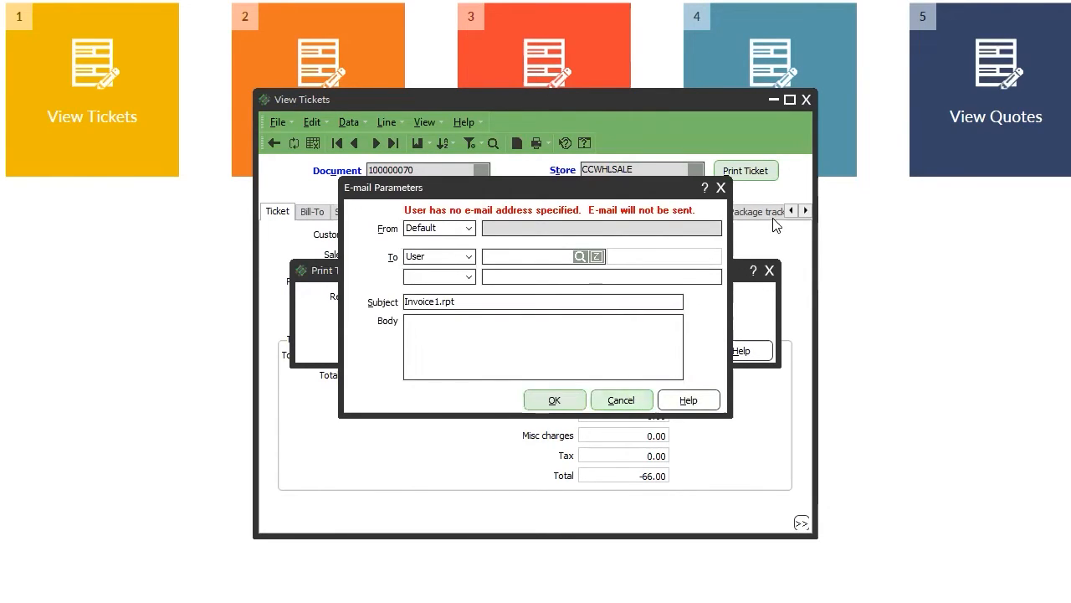
left_click(769, 270)
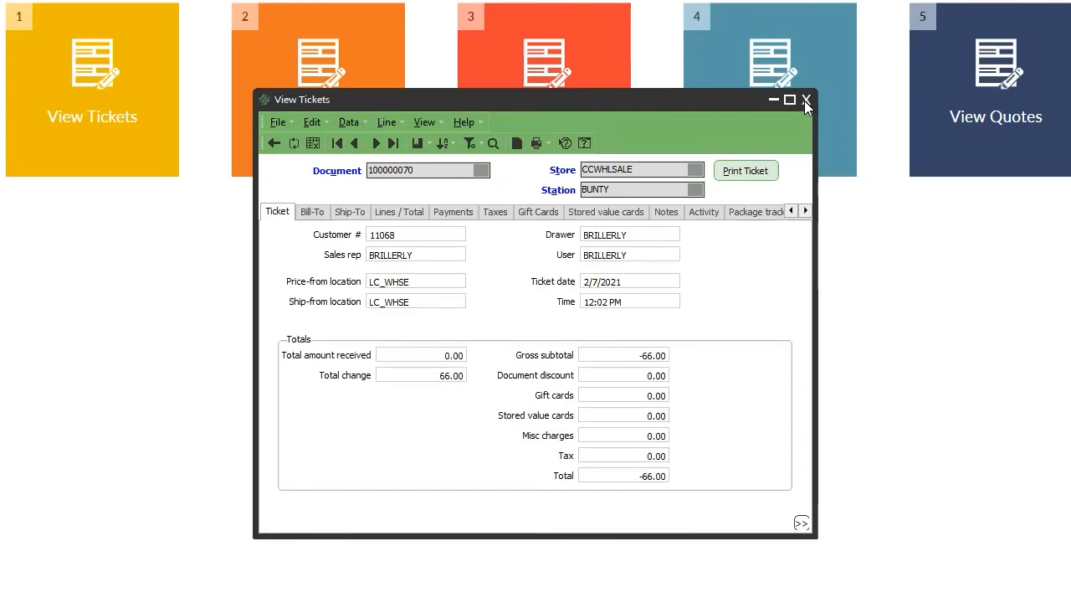
left_click(804, 100)
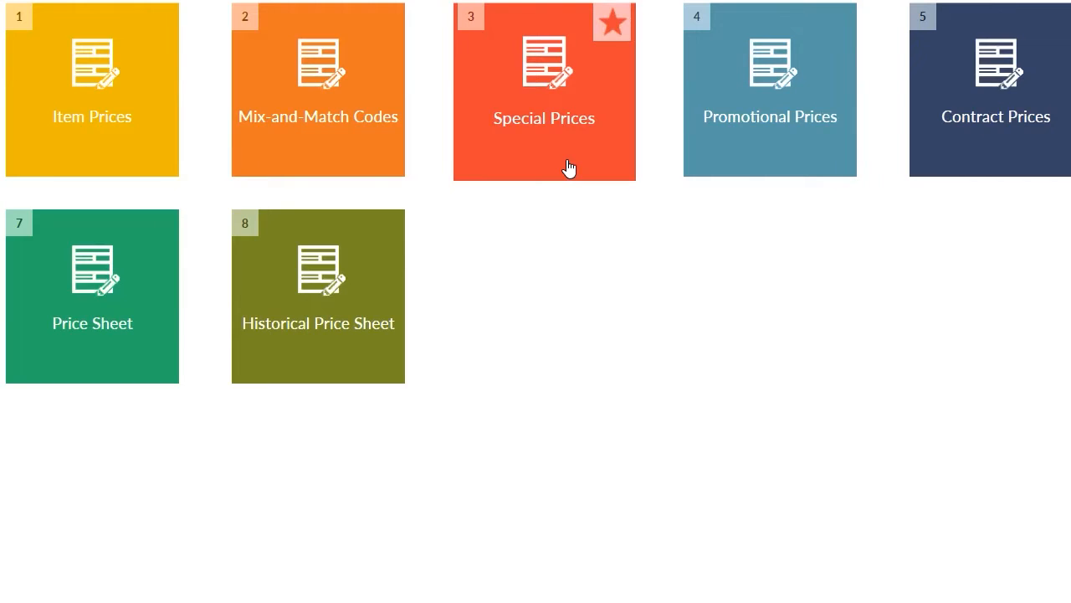
Open the Promotional Prices window from its pricing tile.
left_click(767, 135)
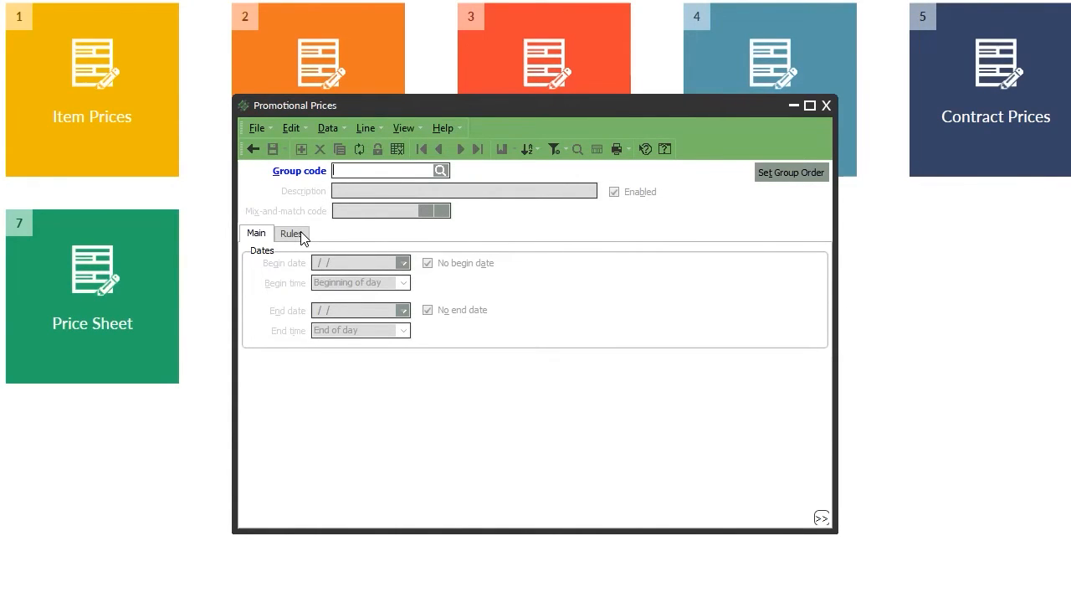
Close Promotional Prices, then open the Special Prices window to inspect its layout and close it.
left_click_drag(352, 107, 516, 241)
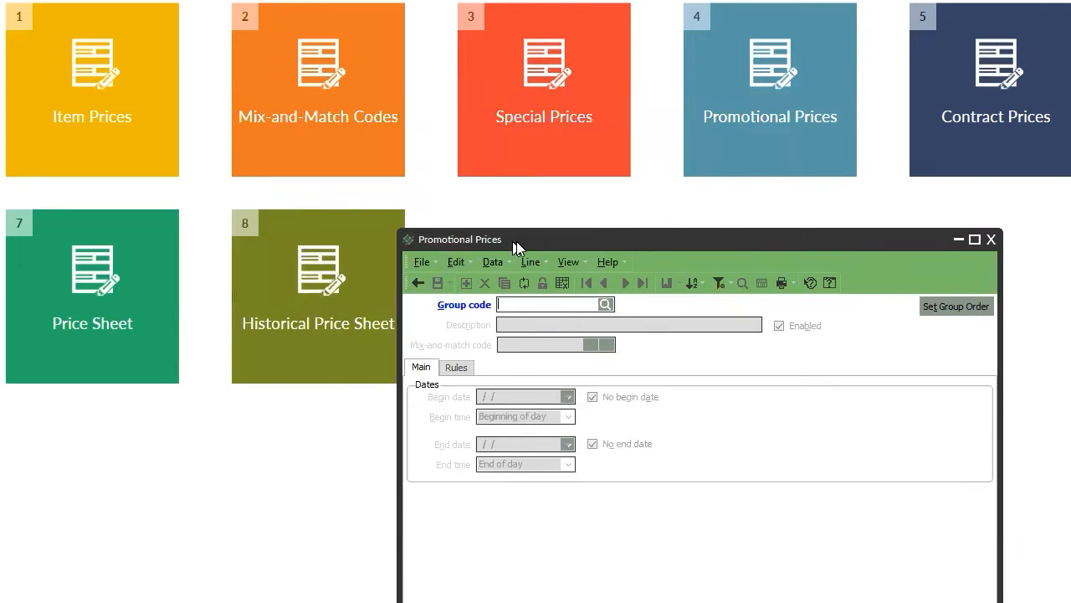
left_click(989, 243)
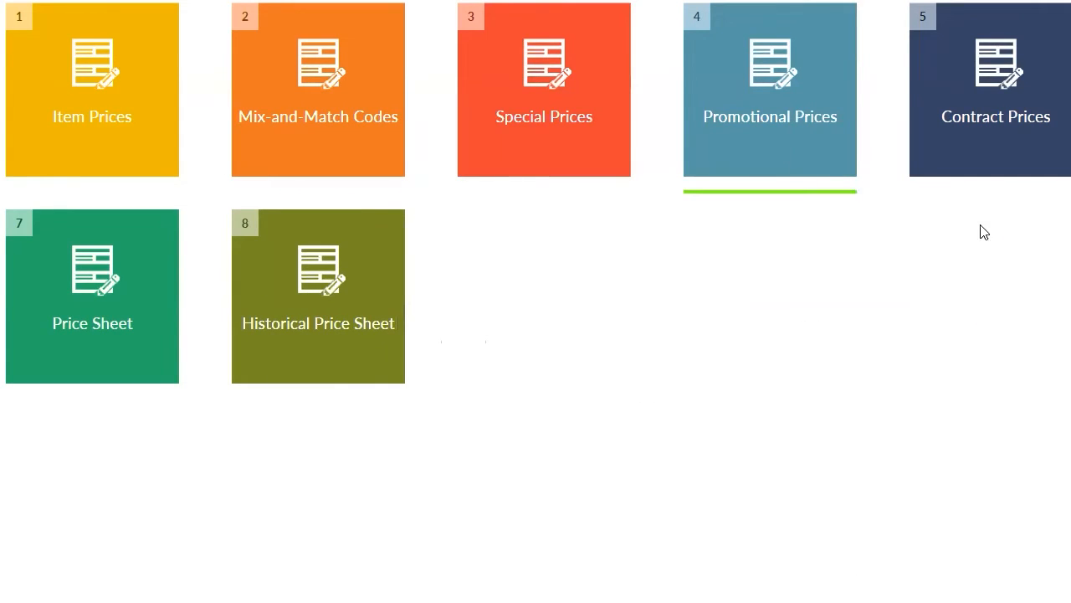
left_click(580, 107)
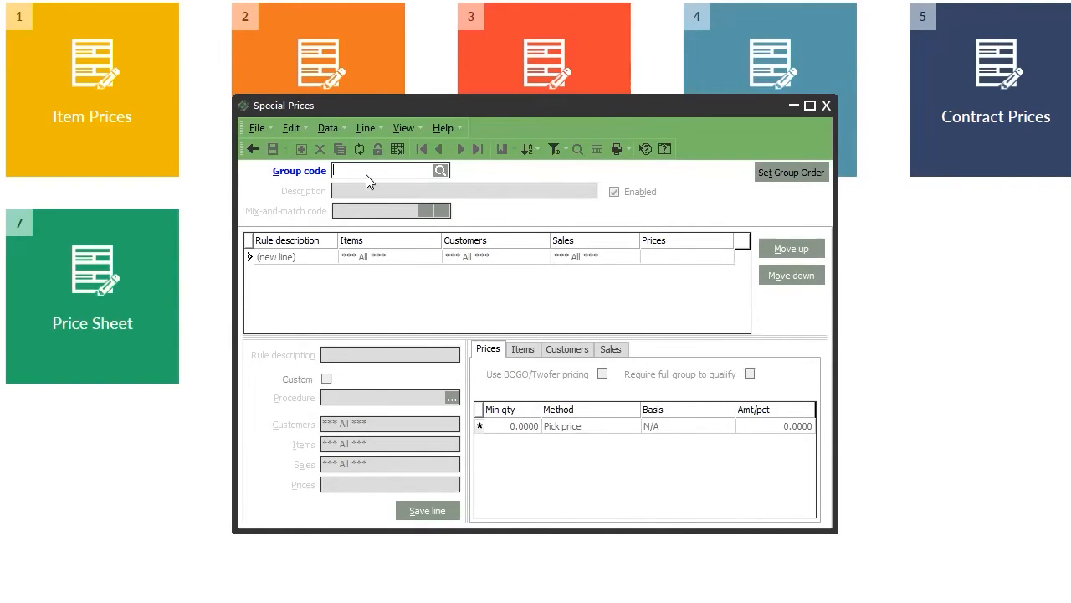
left_click_drag(491, 110, 649, 267)
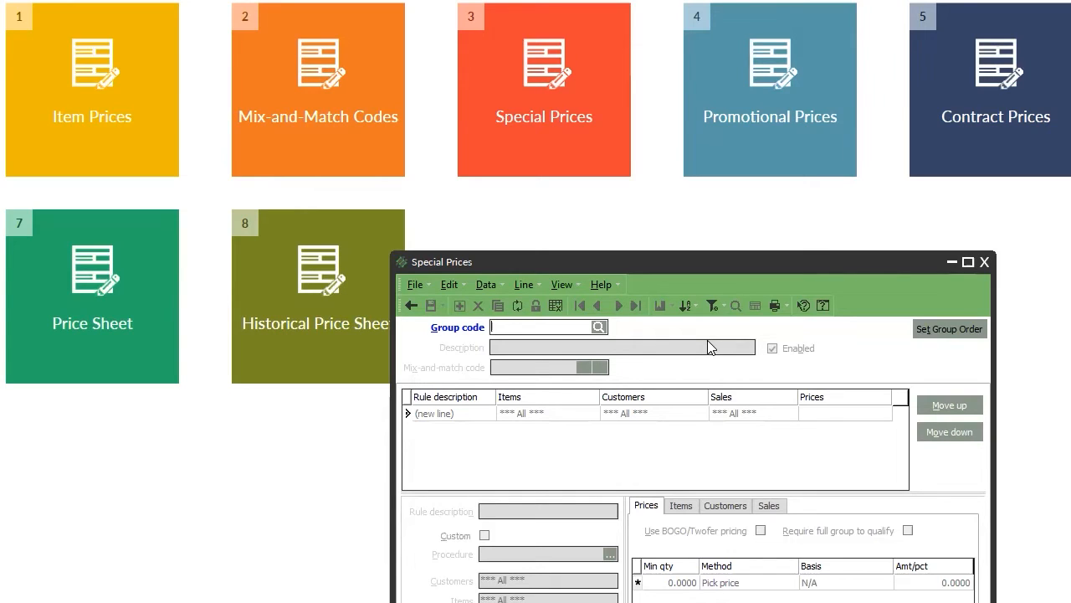
left_click(985, 261)
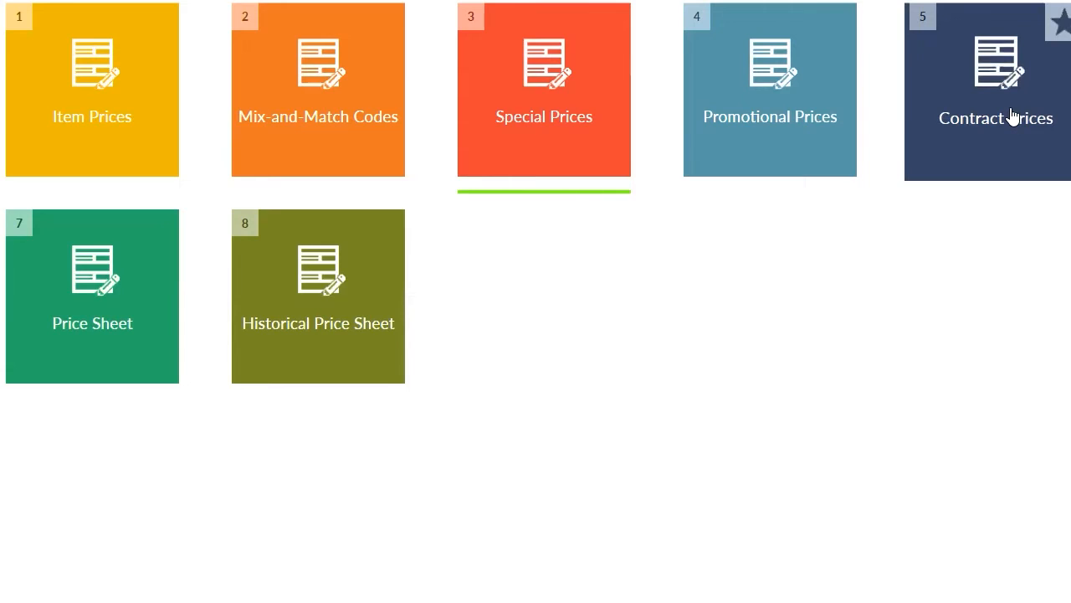
Create contract price group TESTCONT with description 'CONTRACT WITH TEST FOR 2021'.
left_click(1010, 108)
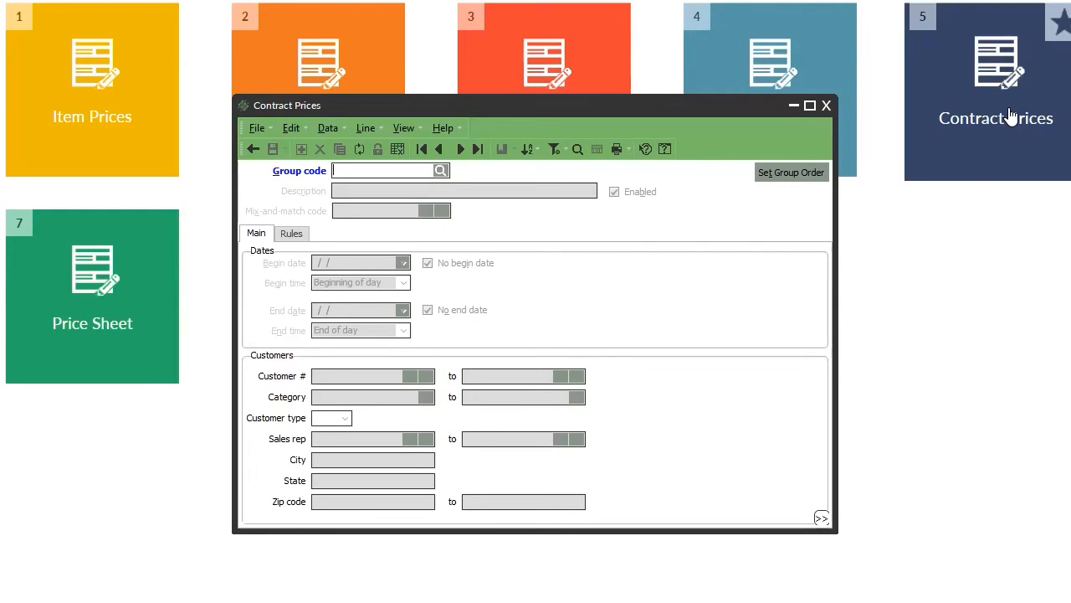
type("TESTCON")
type("TRA")
key("BackSpace")
key("BackSpace")
key("Tab")
type("CONTRAC")
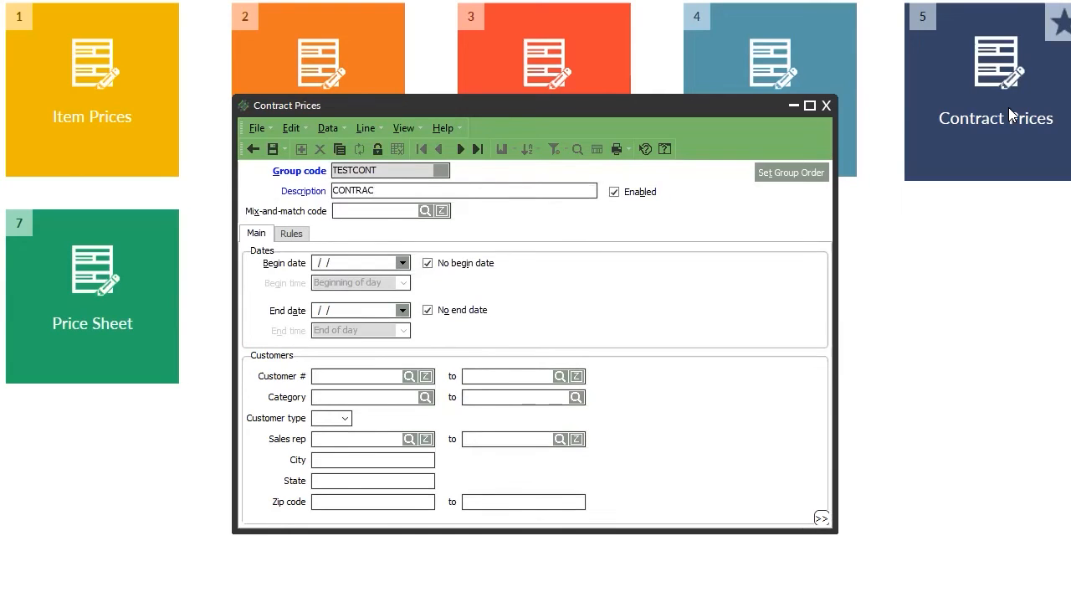
type("T WITH TEST FOR 2021")
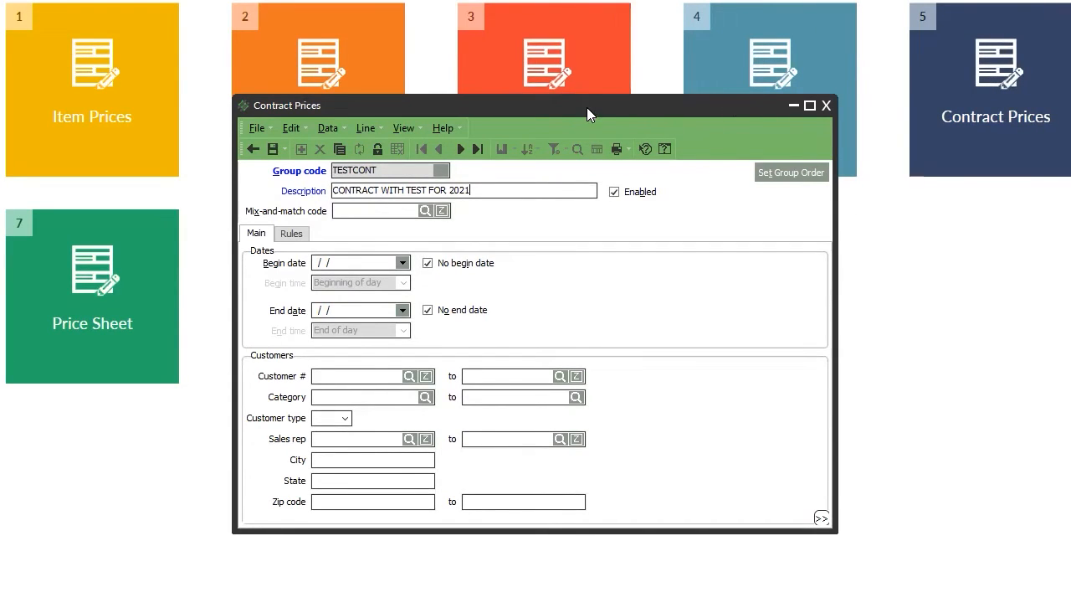
left_click_drag(587, 107, 774, 218)
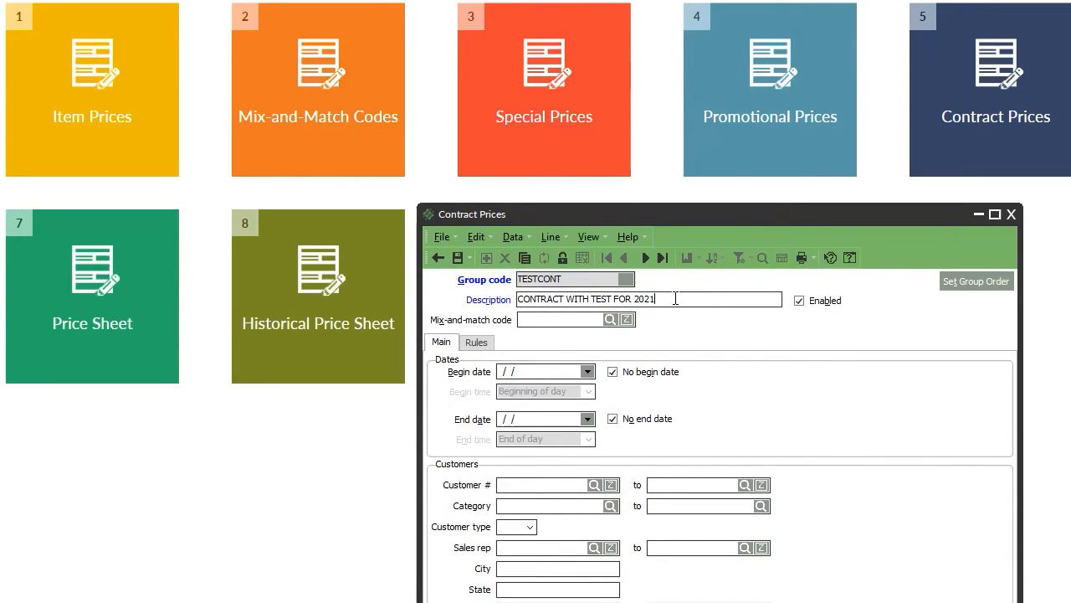
key("Tab")
Set the TESTCONT begin date to 1/1/2021 using the calendar.
left_click(588, 371)
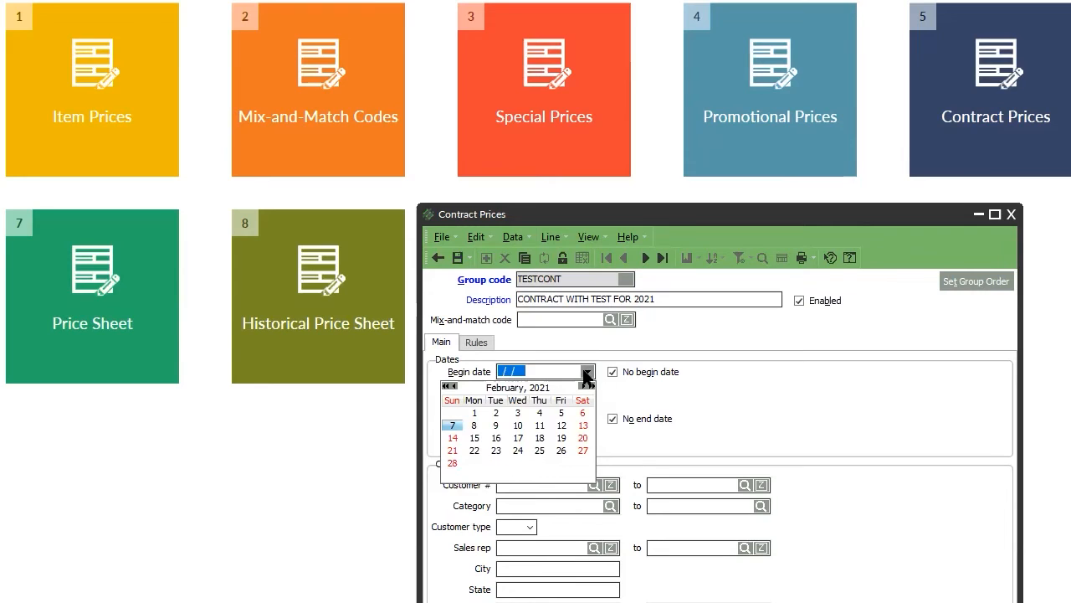
left_click(453, 386)
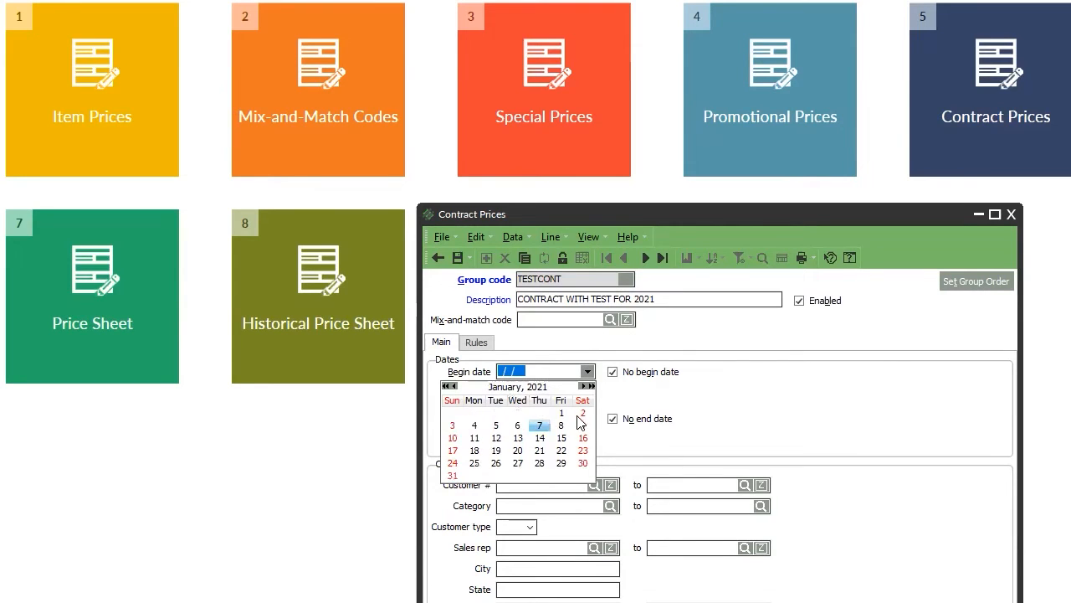
left_click(583, 386)
left_click(589, 372)
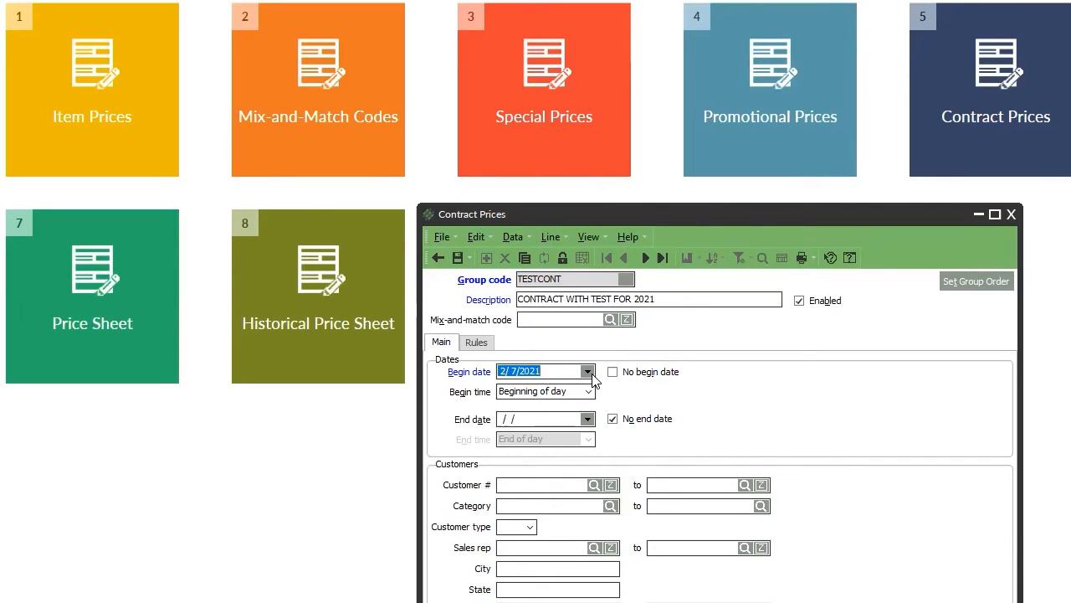
left_click(630, 374)
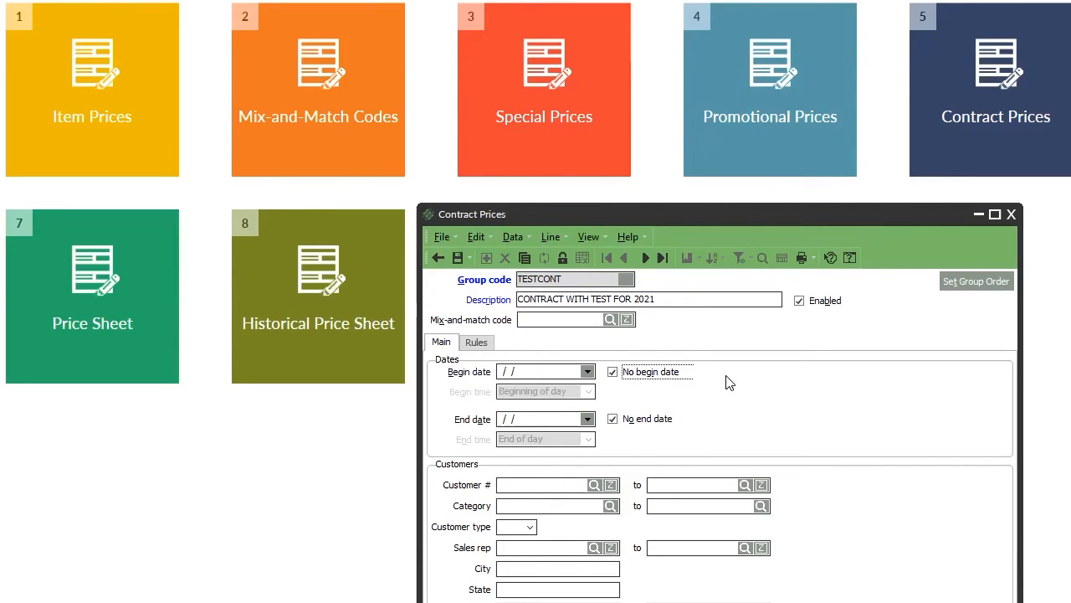
left_click(586, 371)
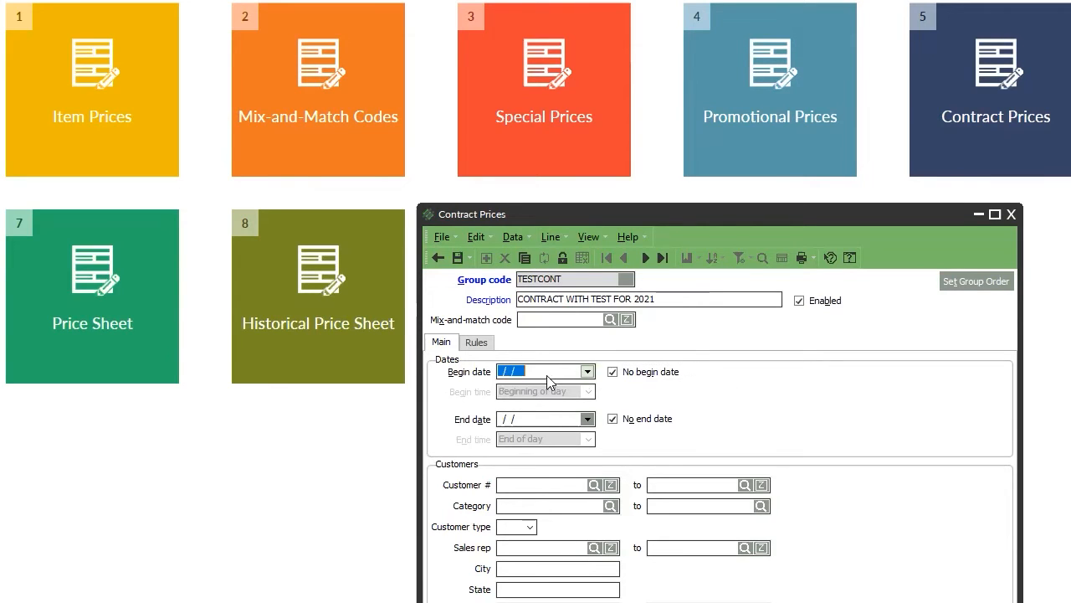
left_click(455, 386)
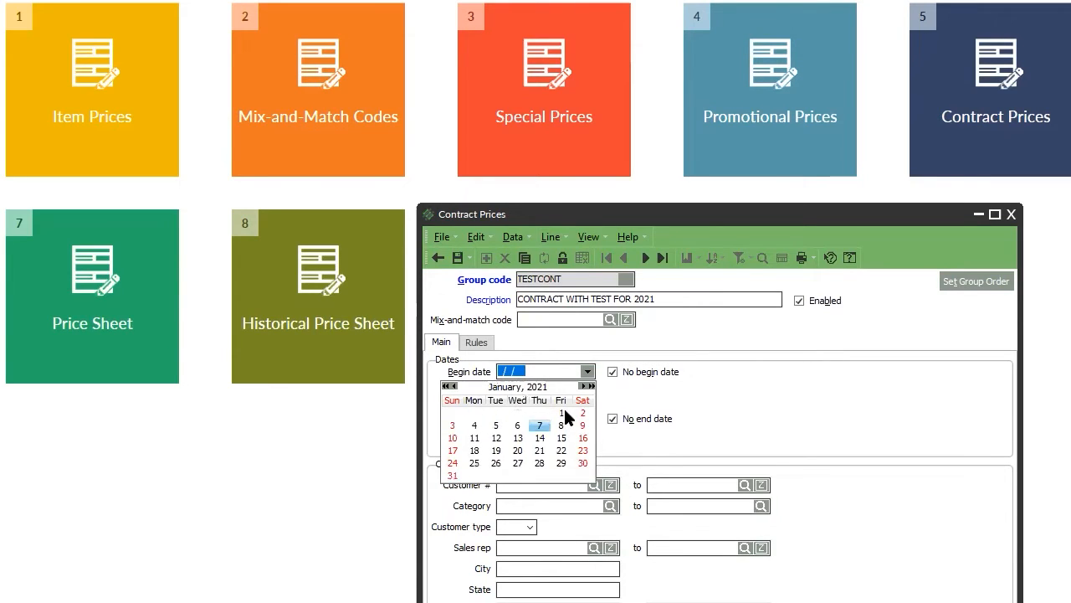
left_click(562, 413)
Set the TESTCONT end date to 12/31/2021 using the calendar.
left_click(587, 418)
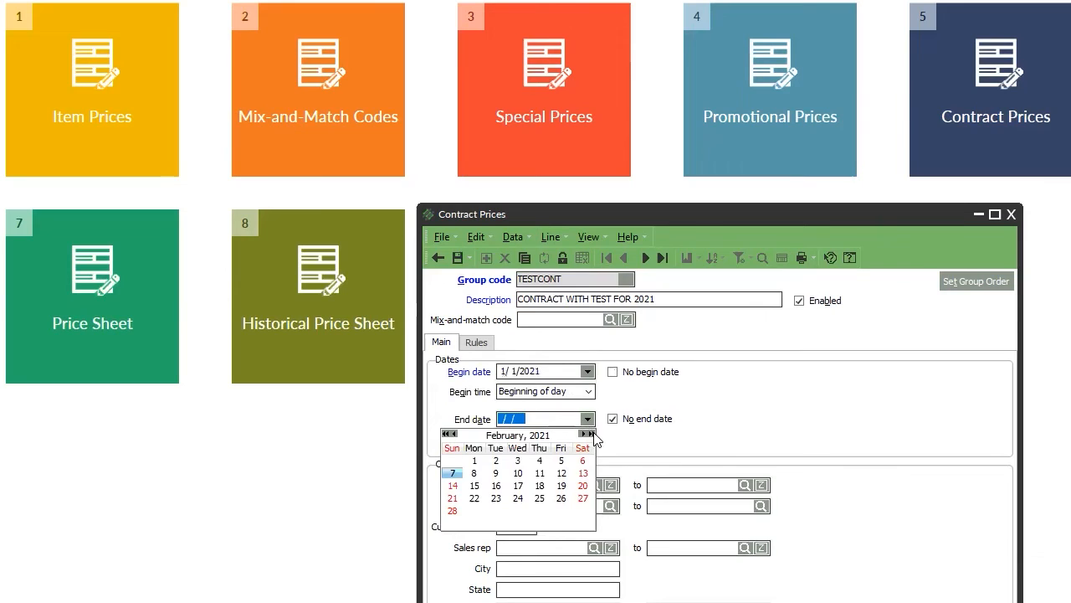
left_click(591, 434)
left_click(454, 435)
left_click(455, 435)
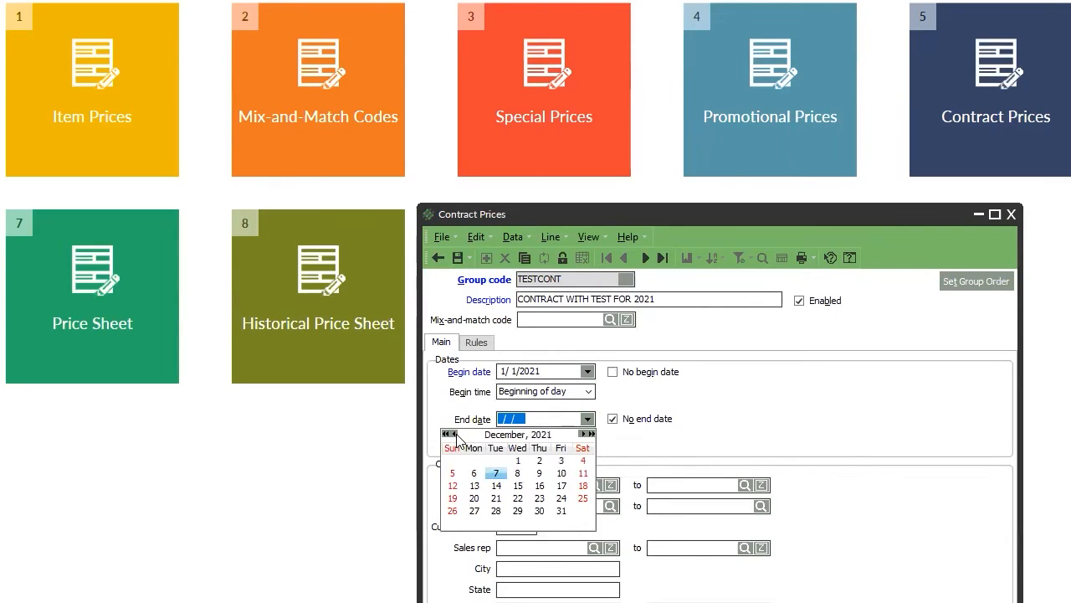
left_click(561, 511)
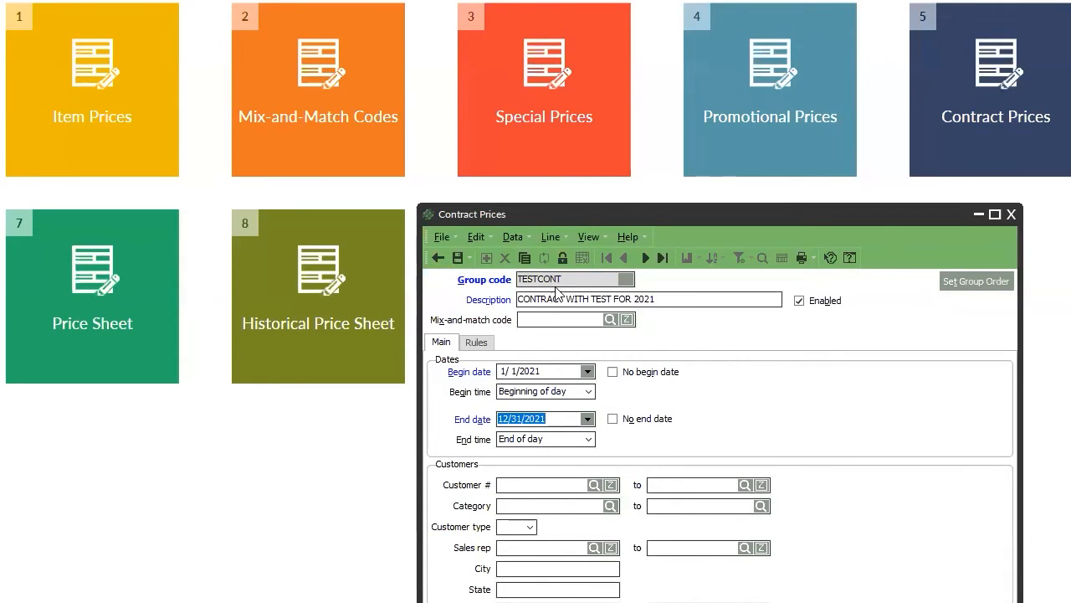
Pick the same customer as both the start and end of the customer range.
left_click(595, 485)
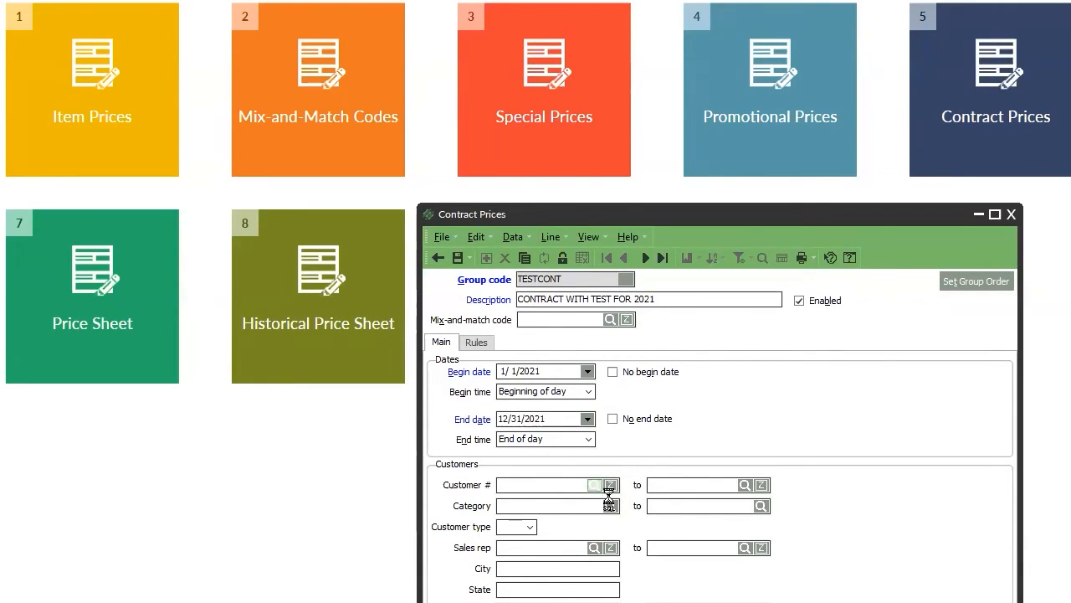
double_click(514, 349)
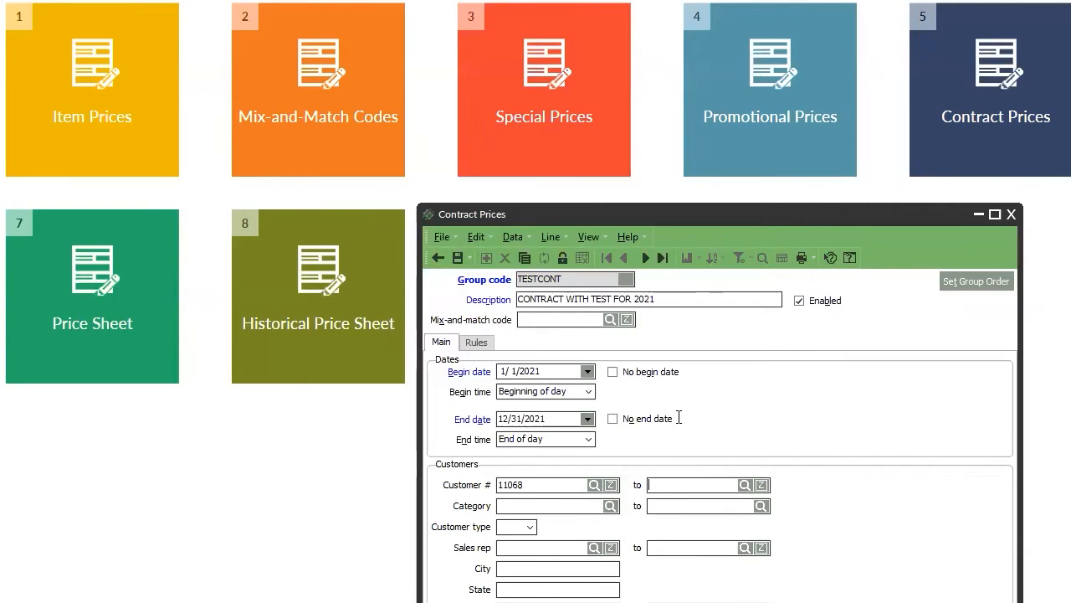
left_click(594, 485)
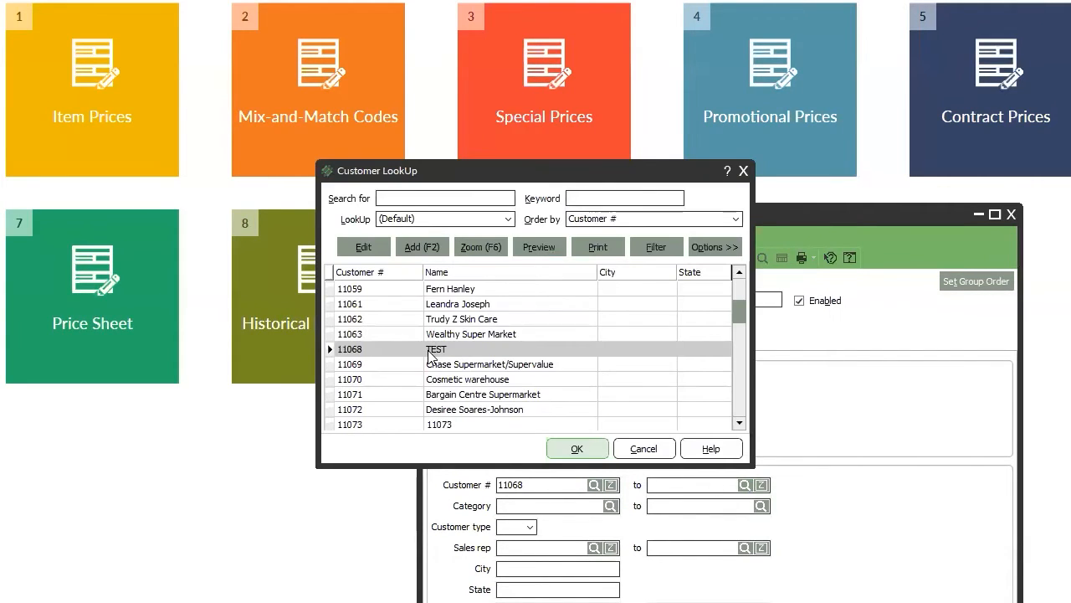
double_click(430, 350)
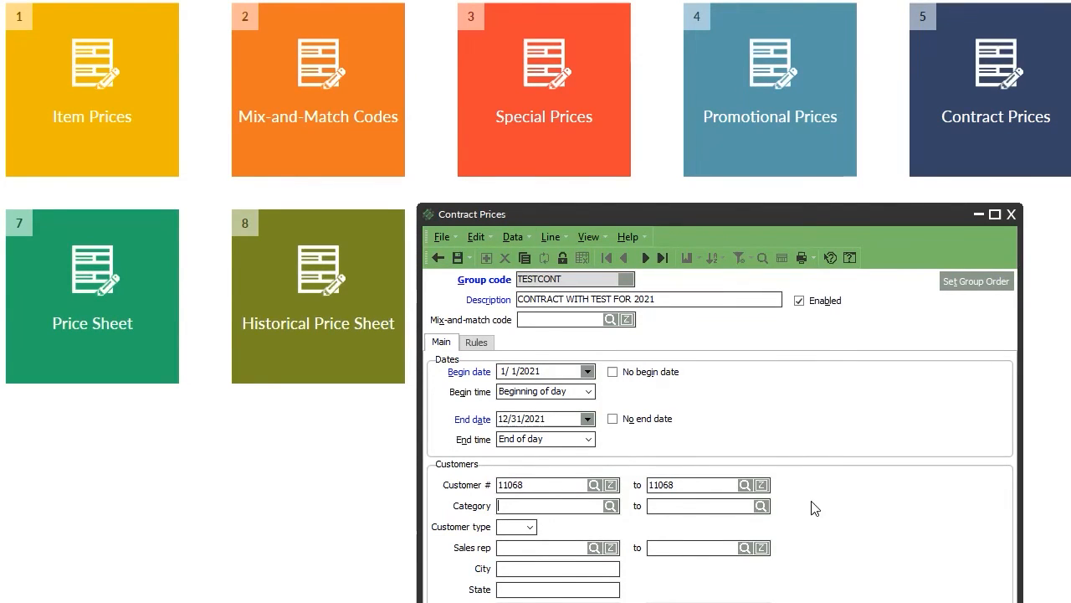
Choose WHOLESALE from the customer category lookup as the starting category.
left_click(610, 507)
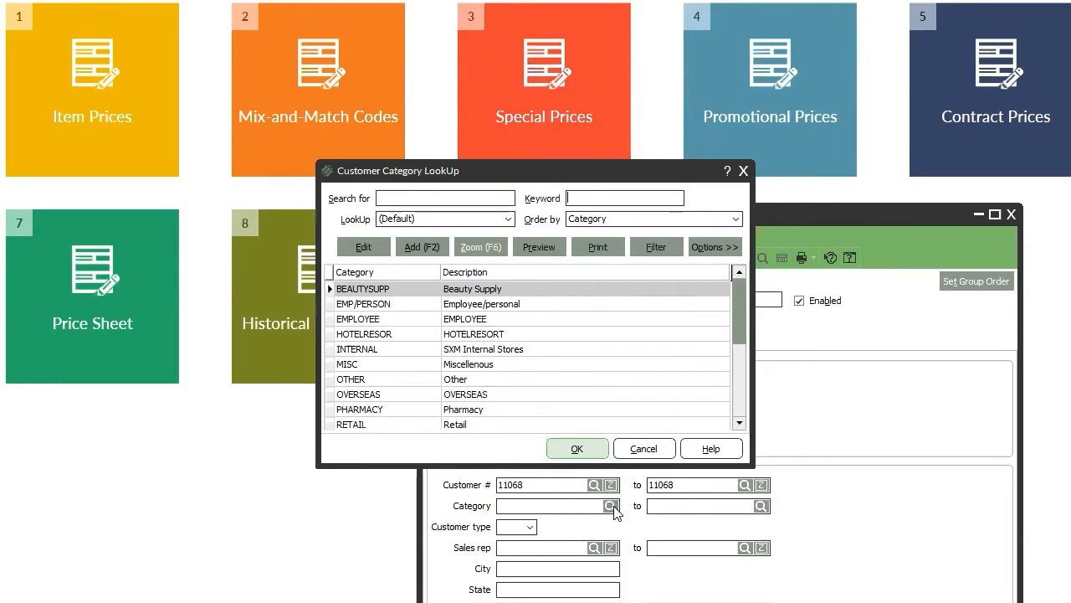
left_click(515, 394)
scroll(466, 416, "down", 4)
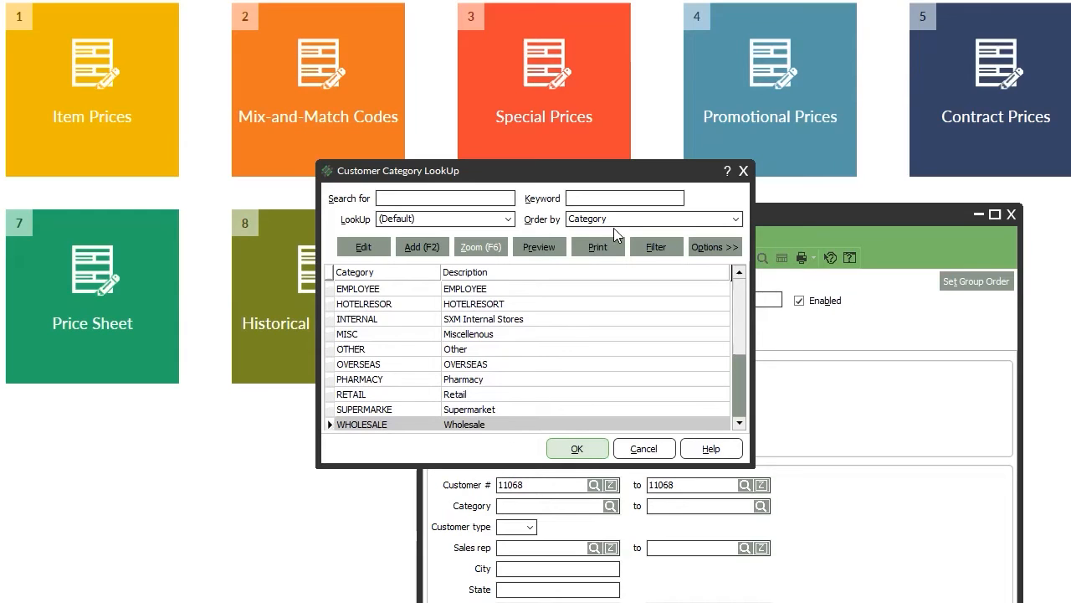
left_click_drag(626, 175, 874, 23)
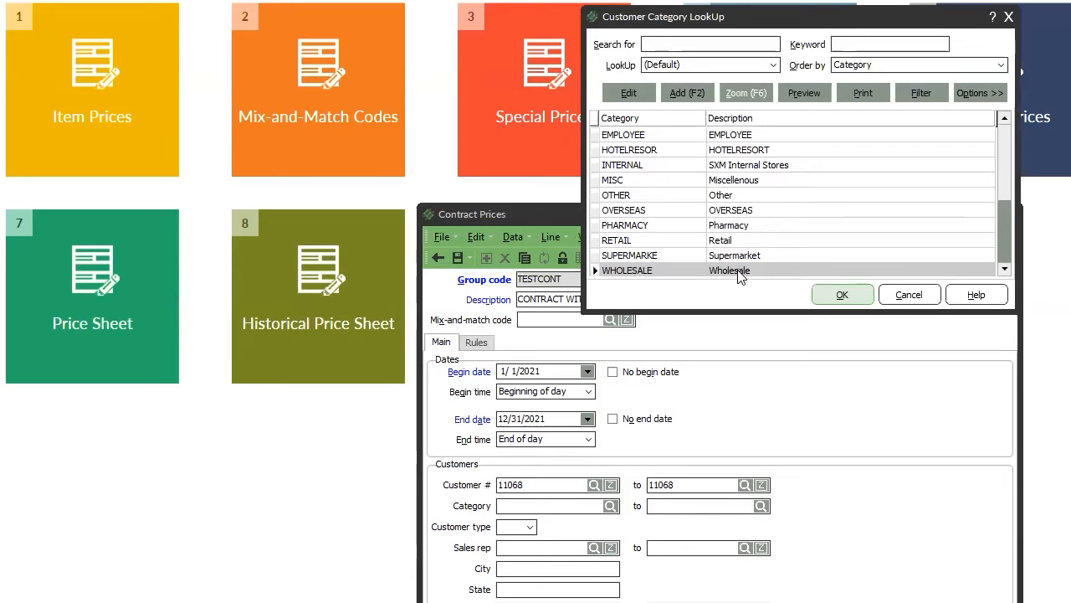
left_click(821, 296)
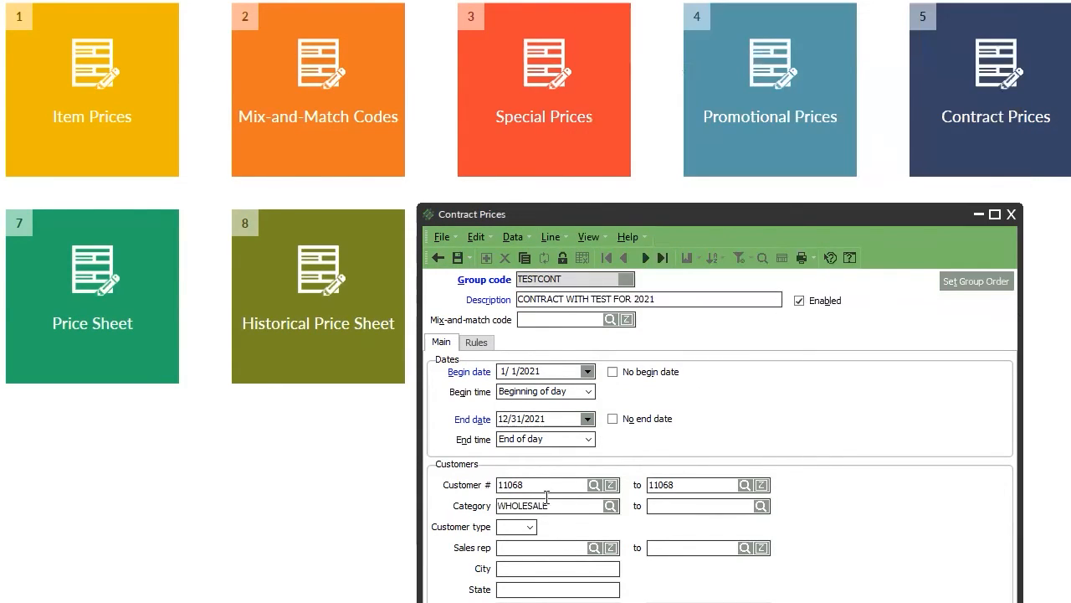
Clear both Customer # fields and paste WHOLESALE into the ending category field.
left_click_drag(550, 484, 441, 486)
key("Delete")
left_click_drag(693, 483, 533, 469)
key("Delete")
left_click_drag(553, 505, 460, 513)
key("ctrl+c")
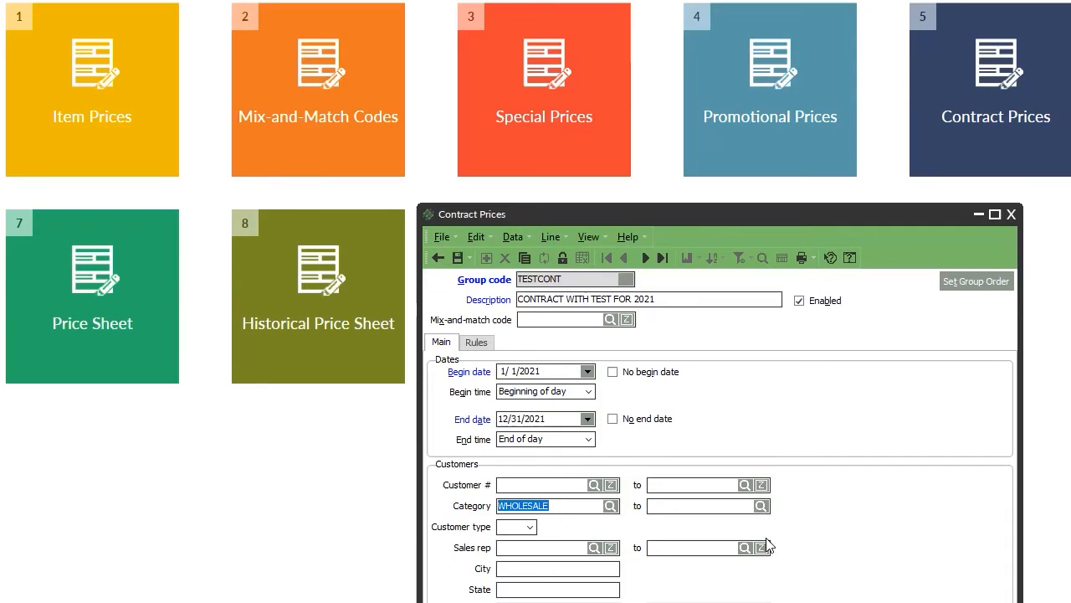
left_click(656, 507)
key("ctrl+v")
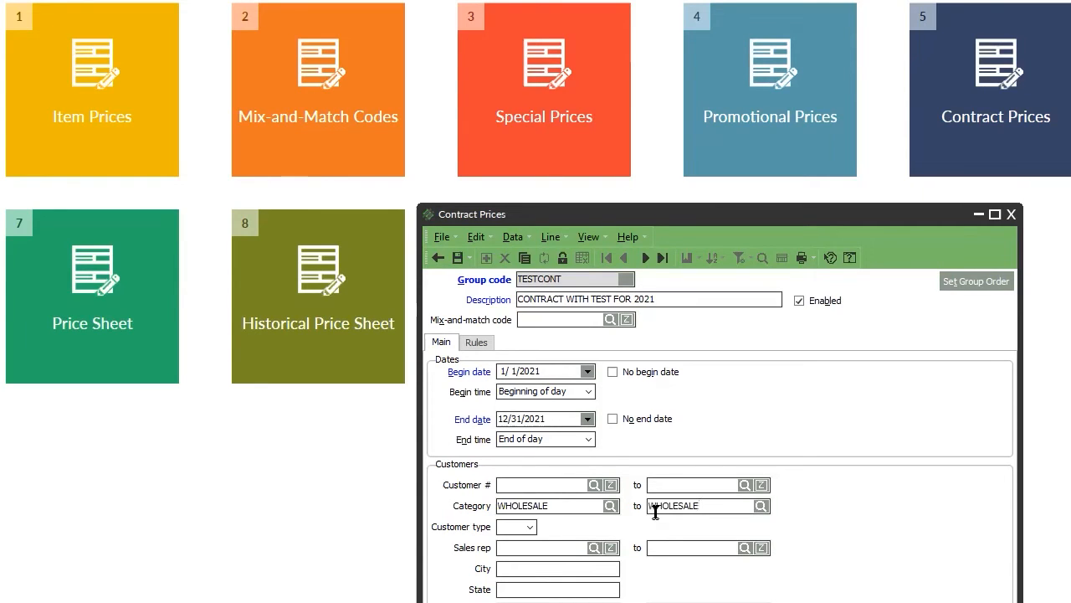
Change the group description to 'WHOLESALE PRICES FOR 2021' and bring up the Rules page.
left_click(483, 349)
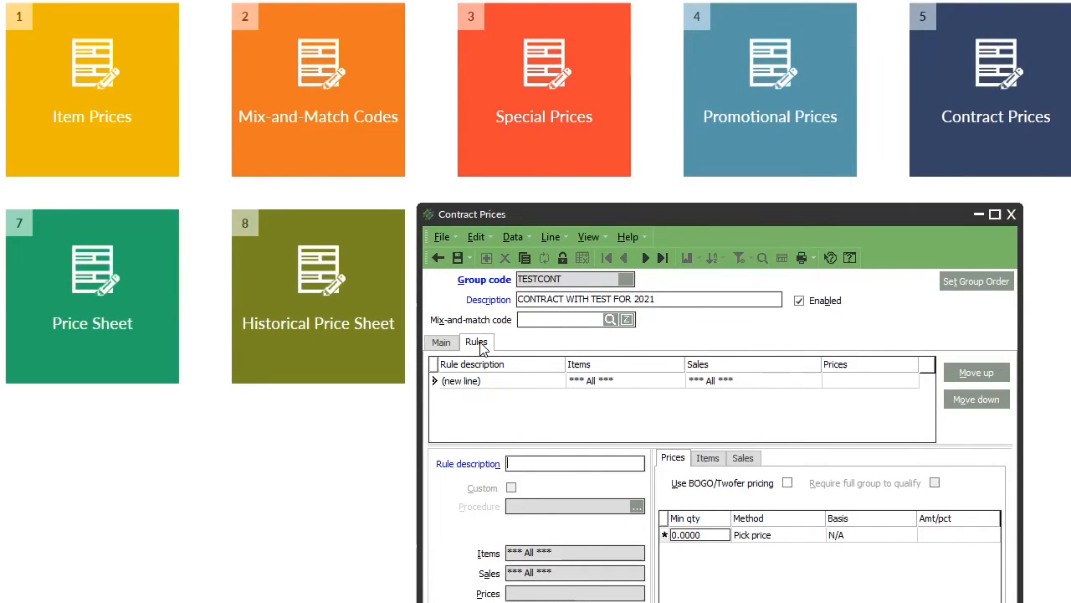
left_click(431, 340)
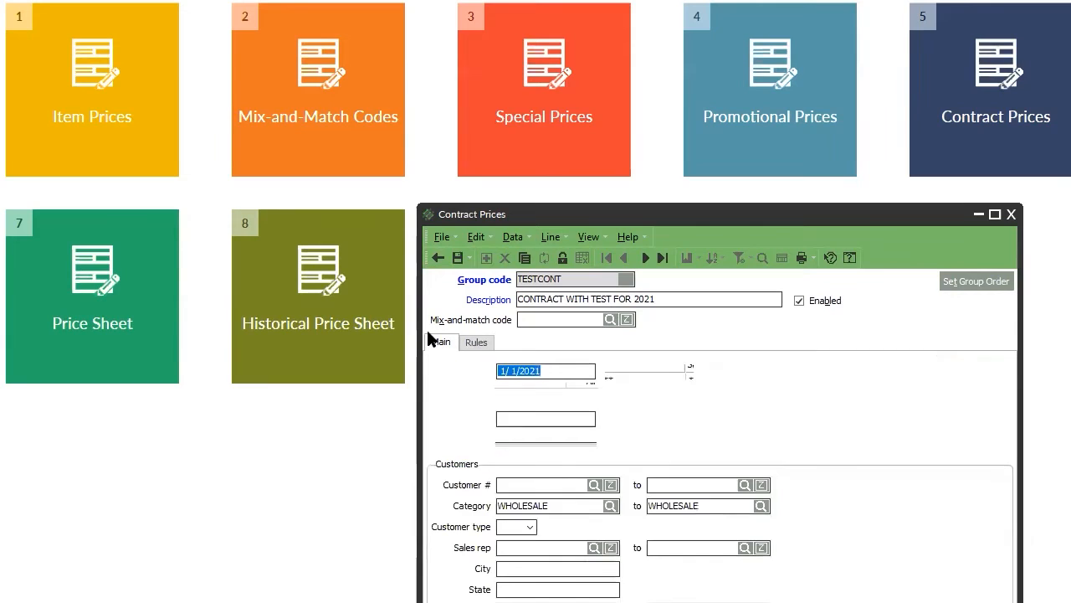
double_click(603, 299)
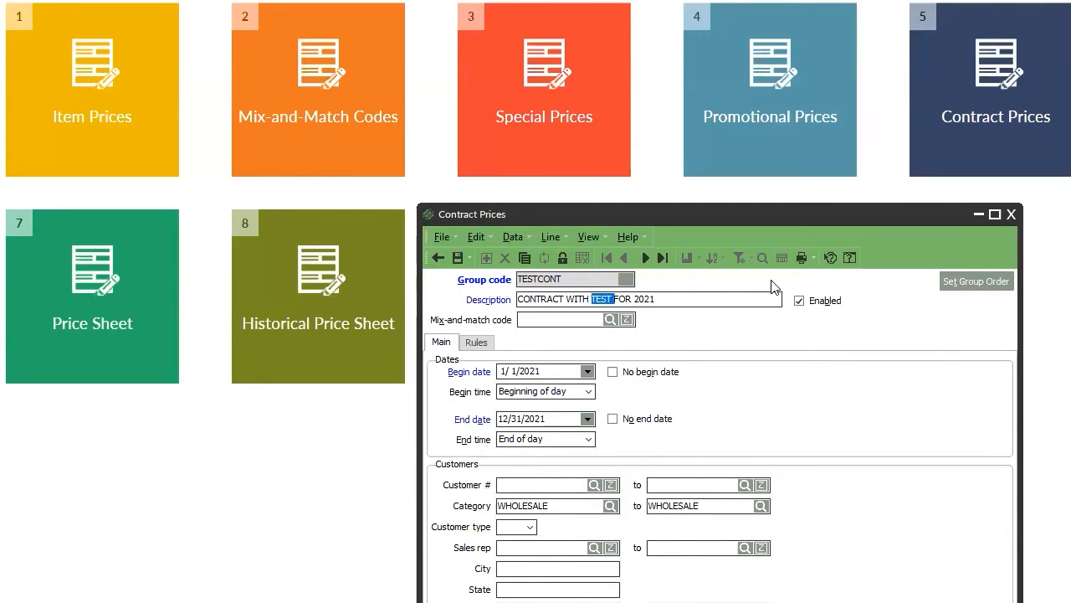
type("WHOLESAL")
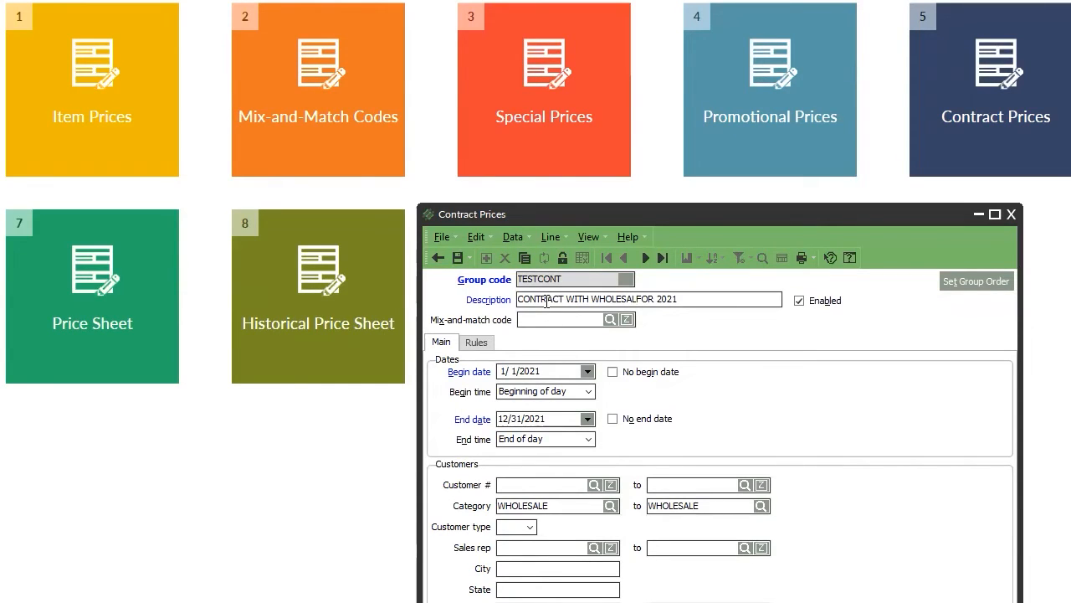
double_click(575, 299)
key("Delete")
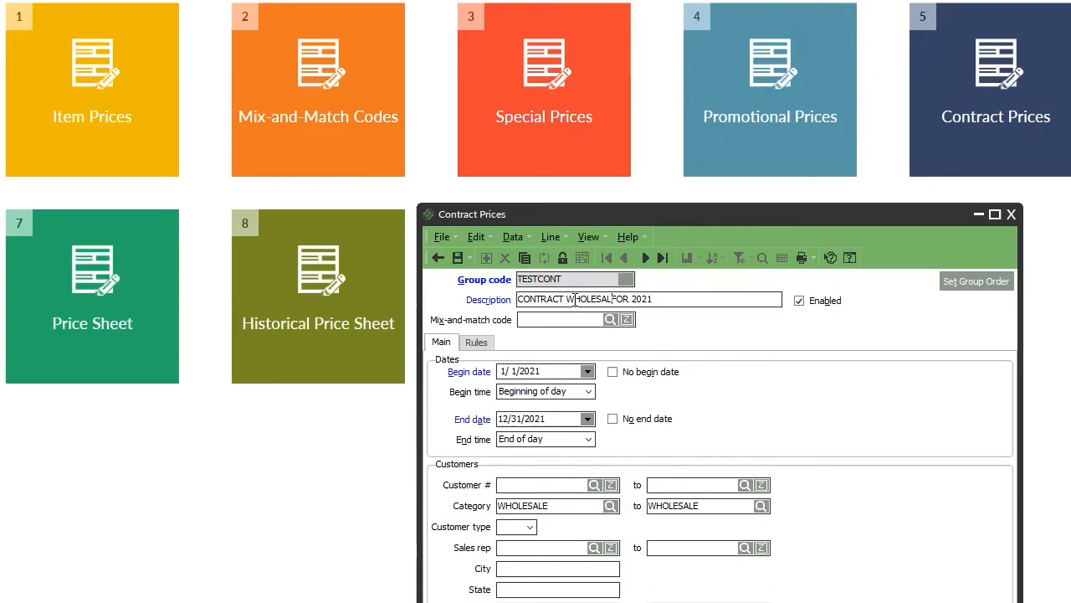
type("W")
key("BackSpace")
type("E")
key("BackSpace")
key("BackSpace")
key("BackSpace")
key("BackSpace")
key("BackSpace")
key("BackSpace")
key("BackSpace")
key("BackSpace")
key("BackSpace")
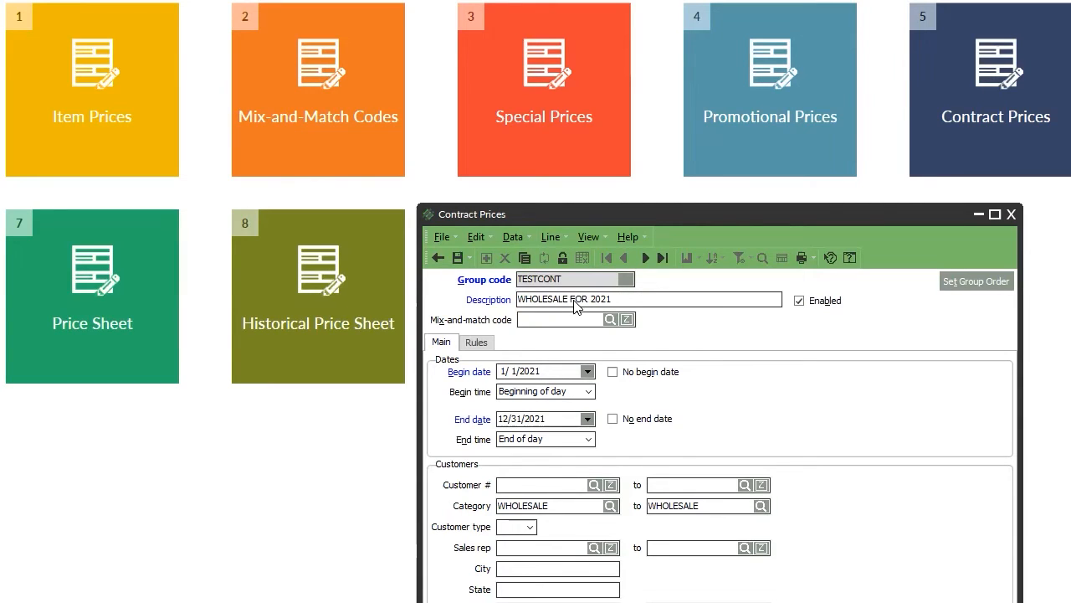
type("PRICES")
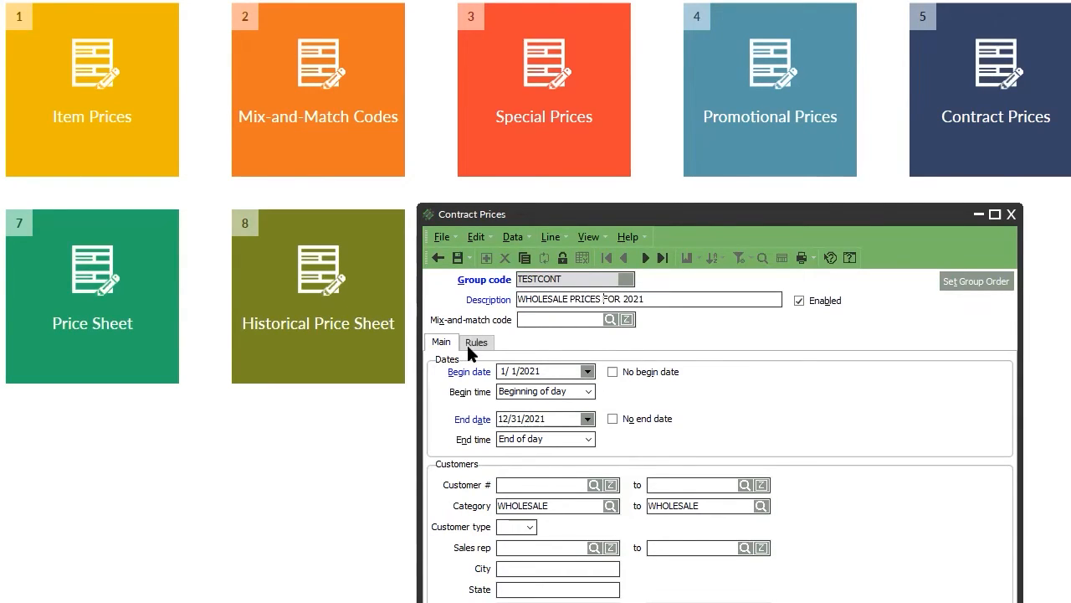
left_click(467, 345)
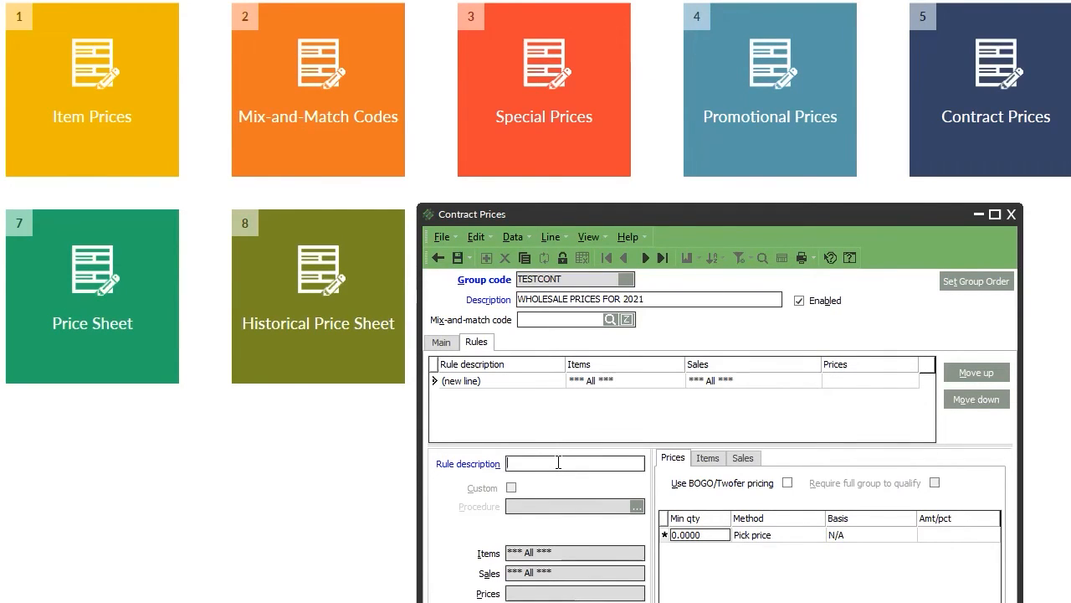
Name the new rule ORS and limit its items to sub-category 11 (Ors) through 11.
type("ORS")
left_click(708, 459)
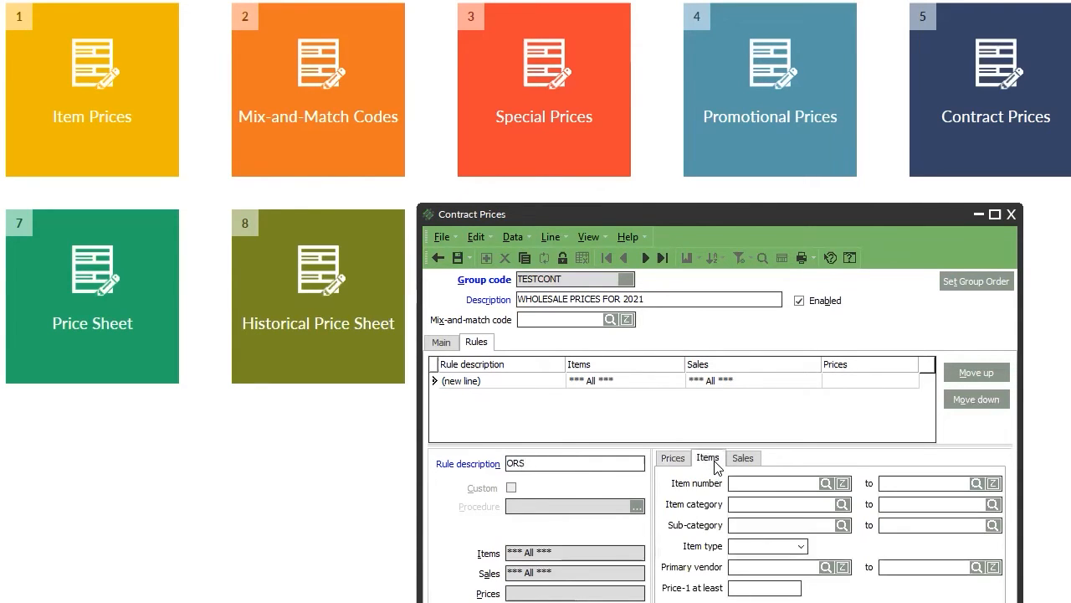
left_click(842, 521)
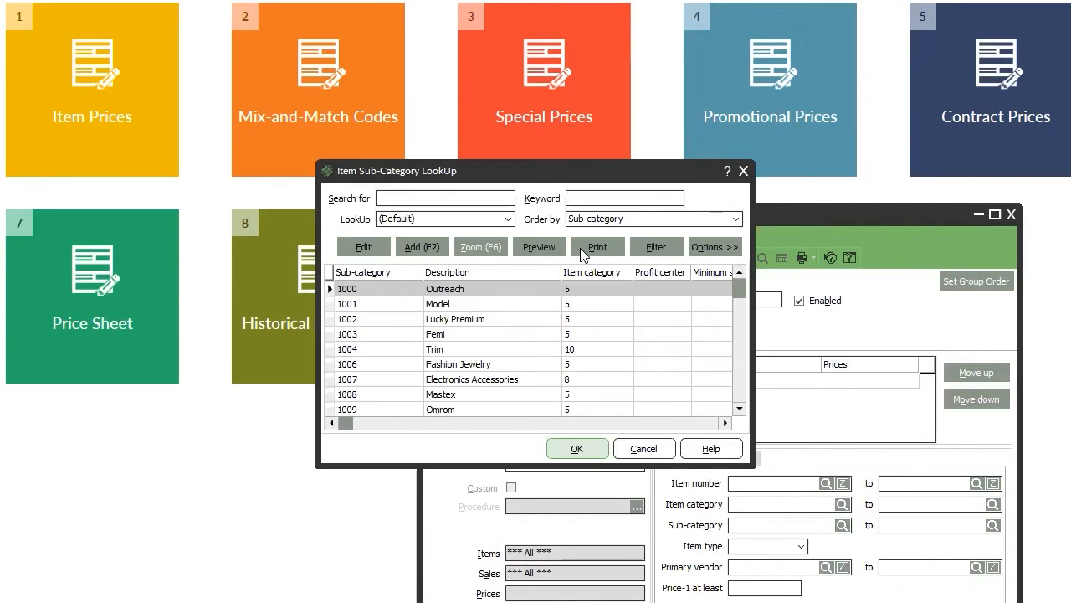
type("ORS")
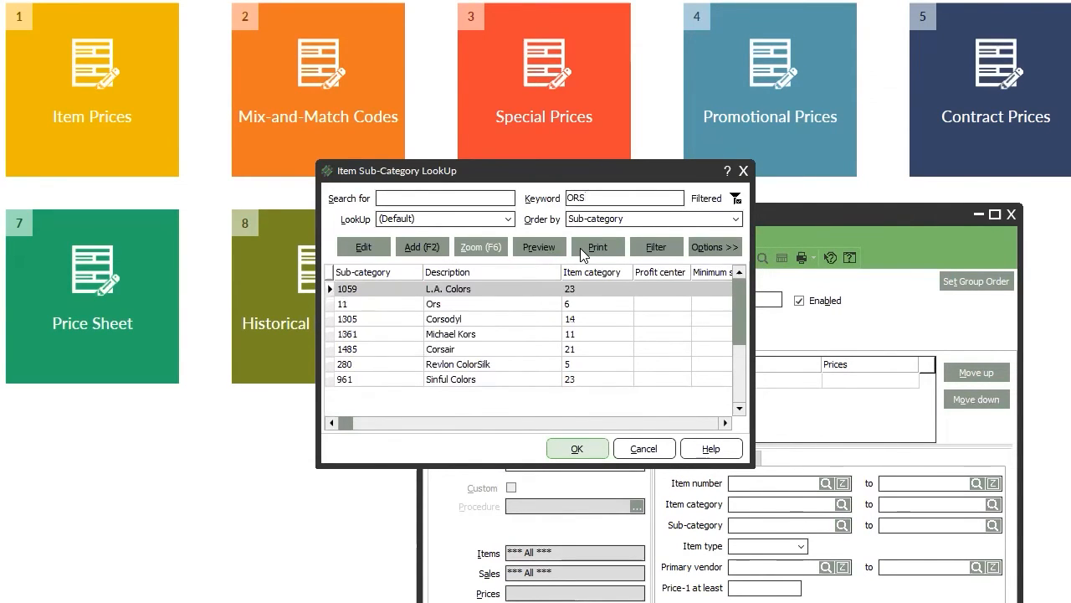
key("Down")
key("Return")
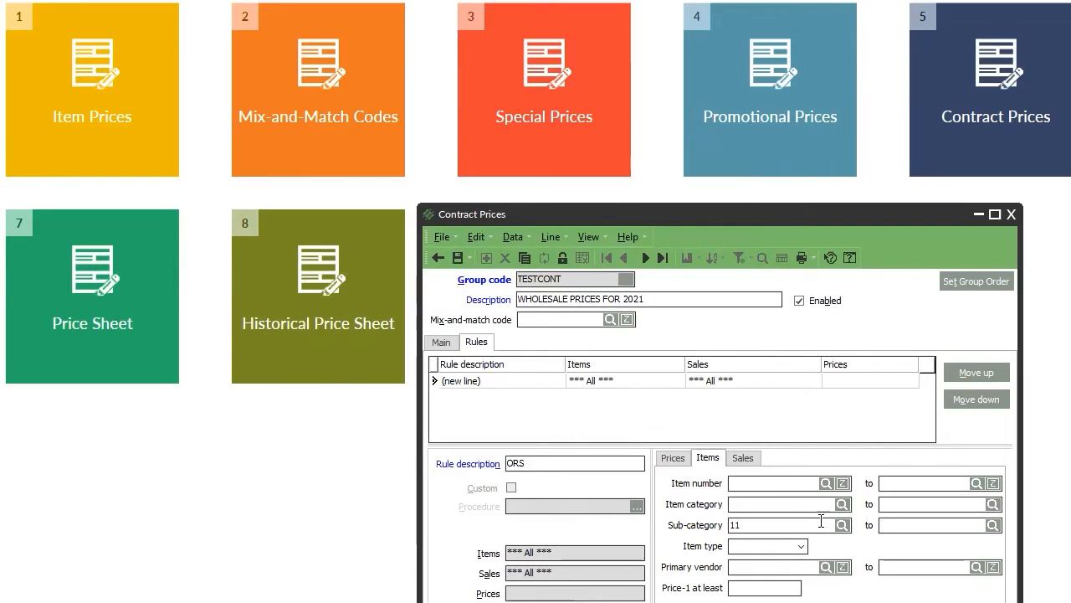
left_click(903, 525)
type("11")
key("Tab")
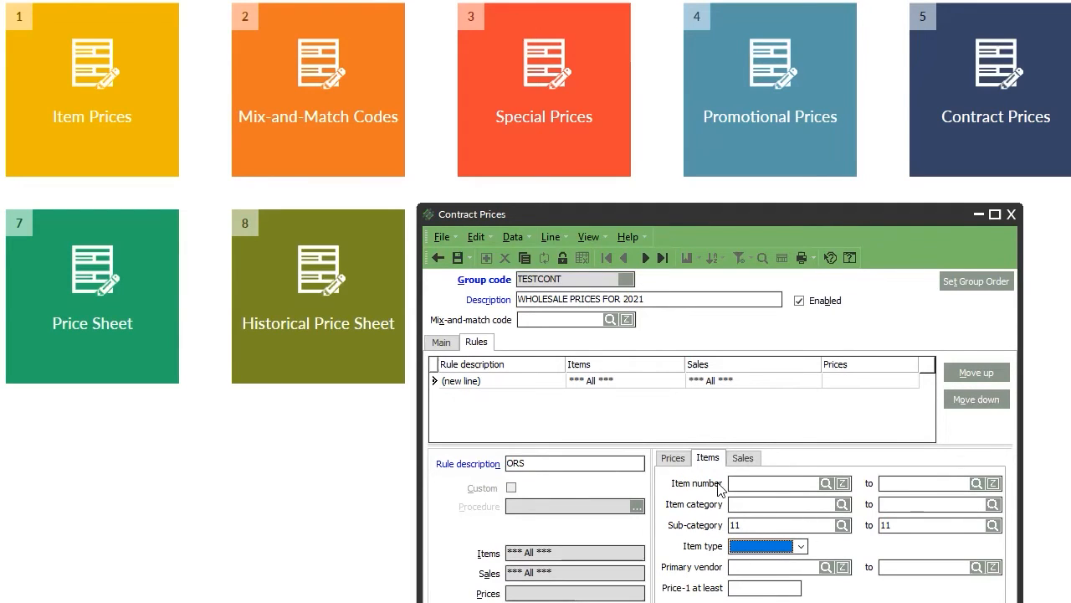
left_click(680, 458)
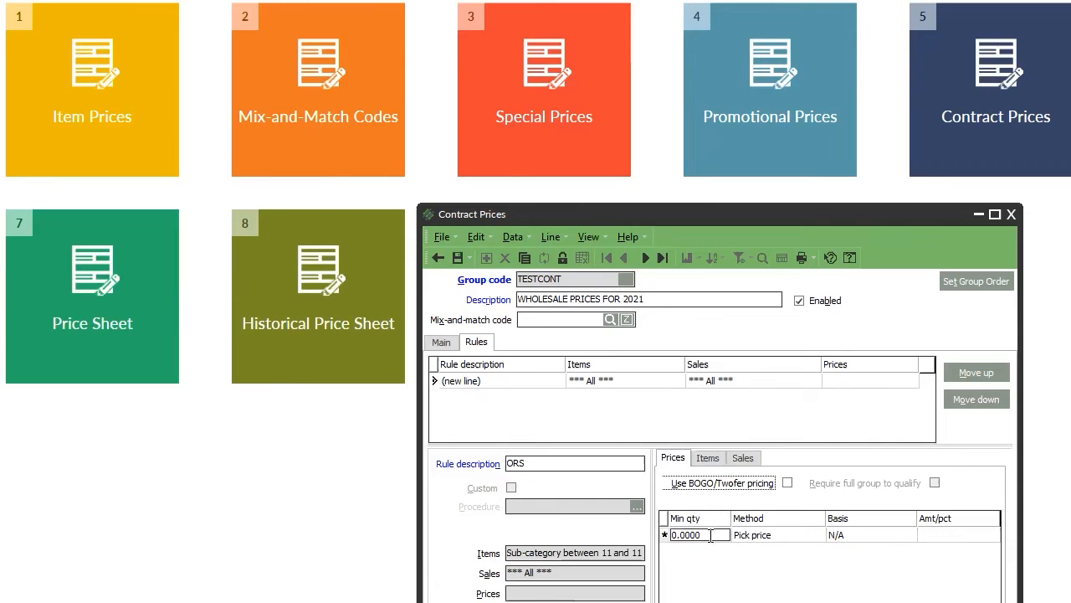
left_click(743, 459)
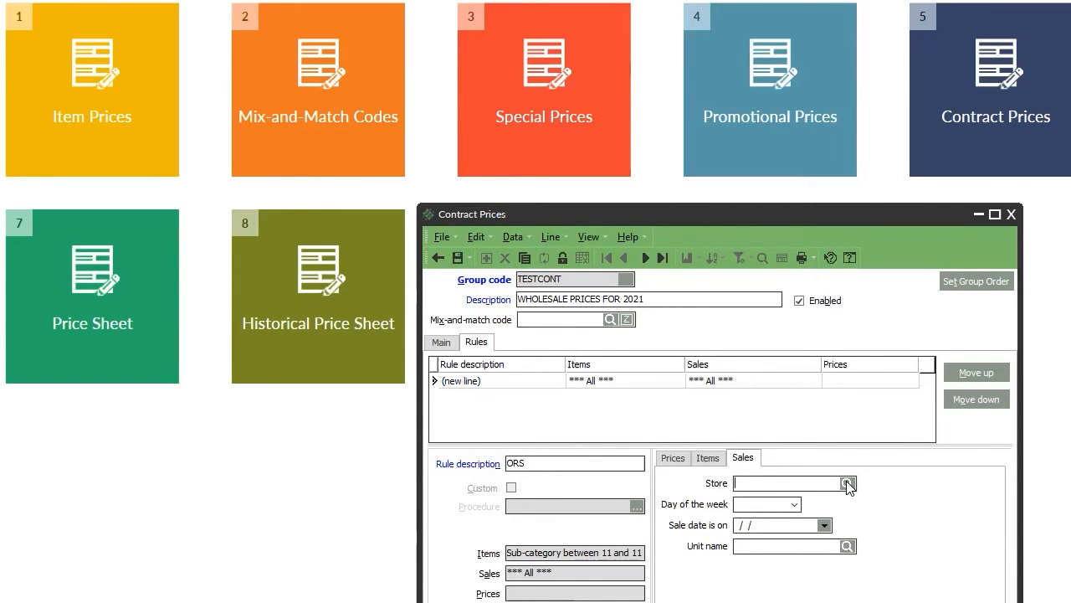
Give the ORS price line the Discount percent method, a Price-1 basis and 5% off.
left_click(708, 461)
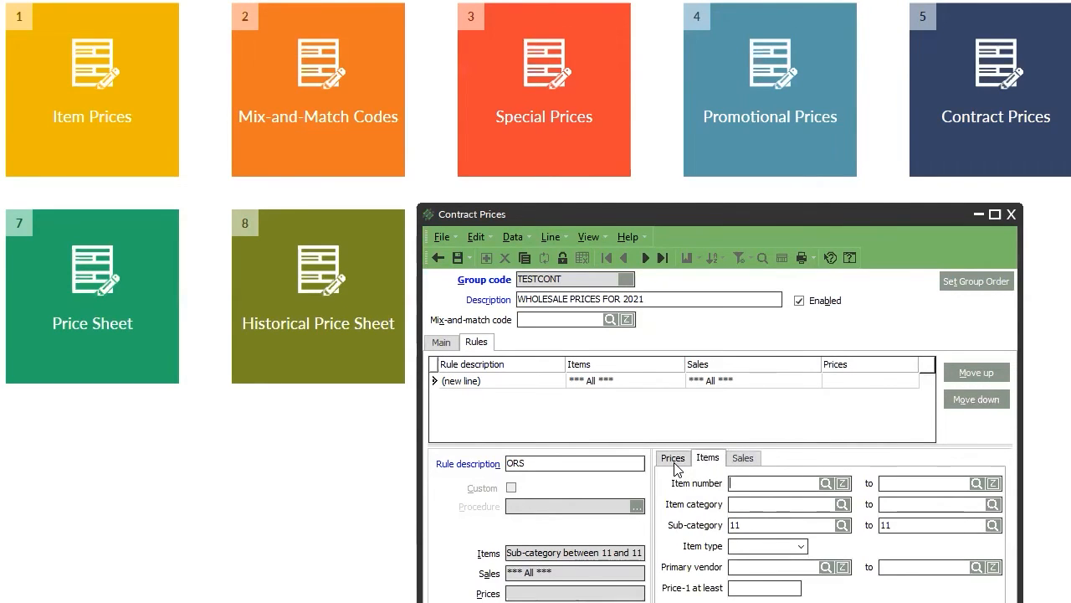
left_click(673, 459)
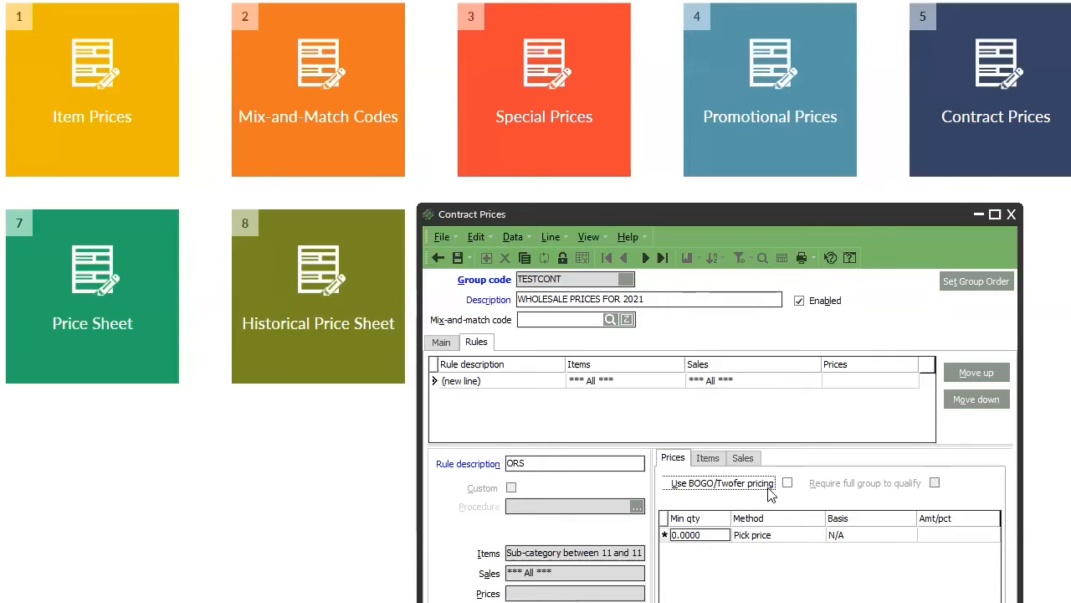
left_click(707, 536)
left_click(776, 538)
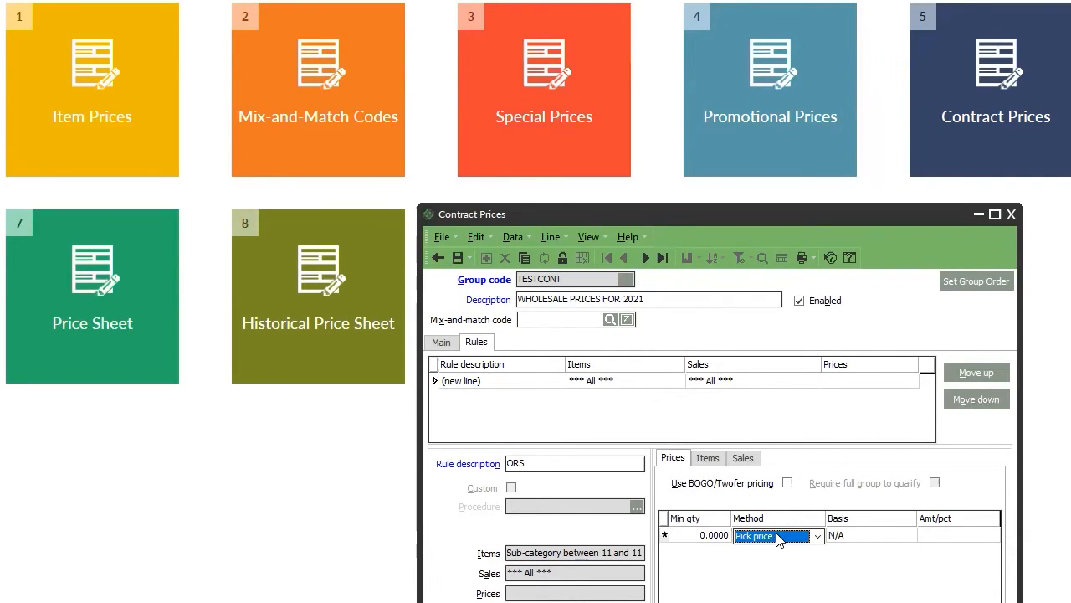
left_click(780, 539)
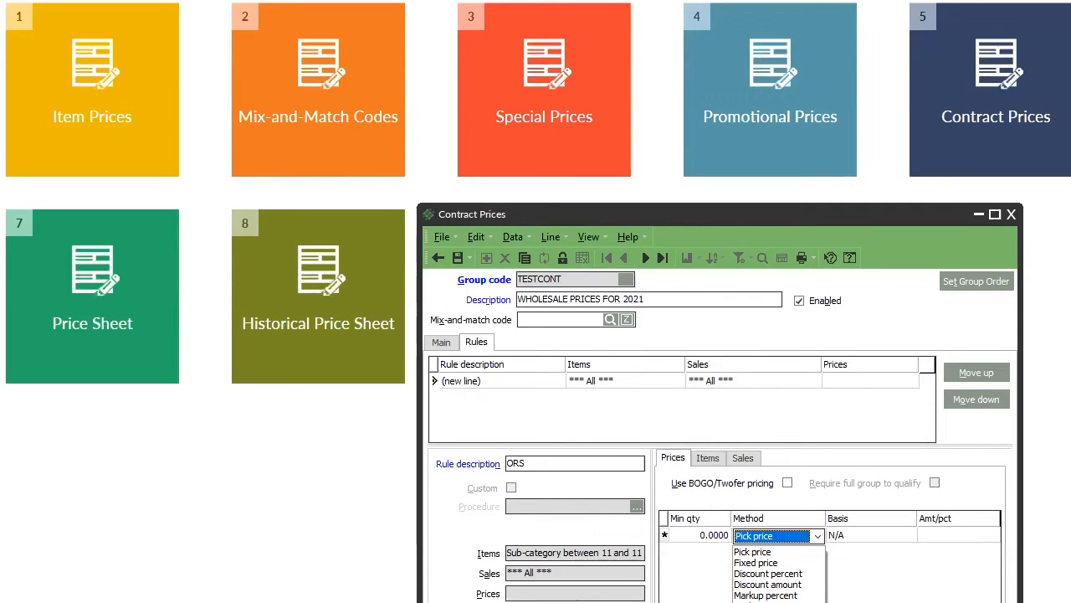
left_click(801, 574)
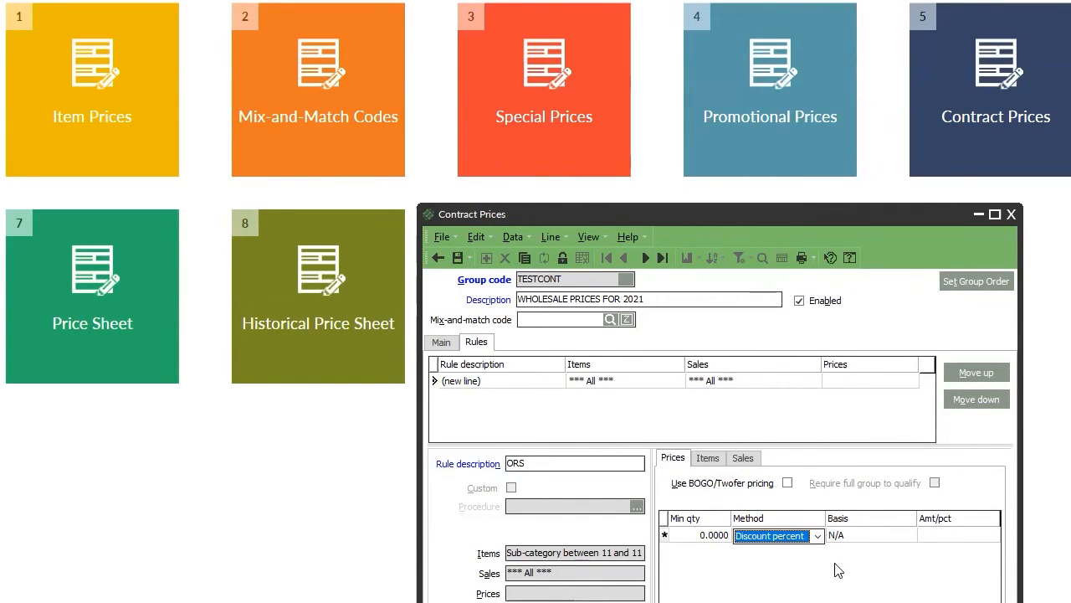
left_click(870, 535)
left_click(890, 536)
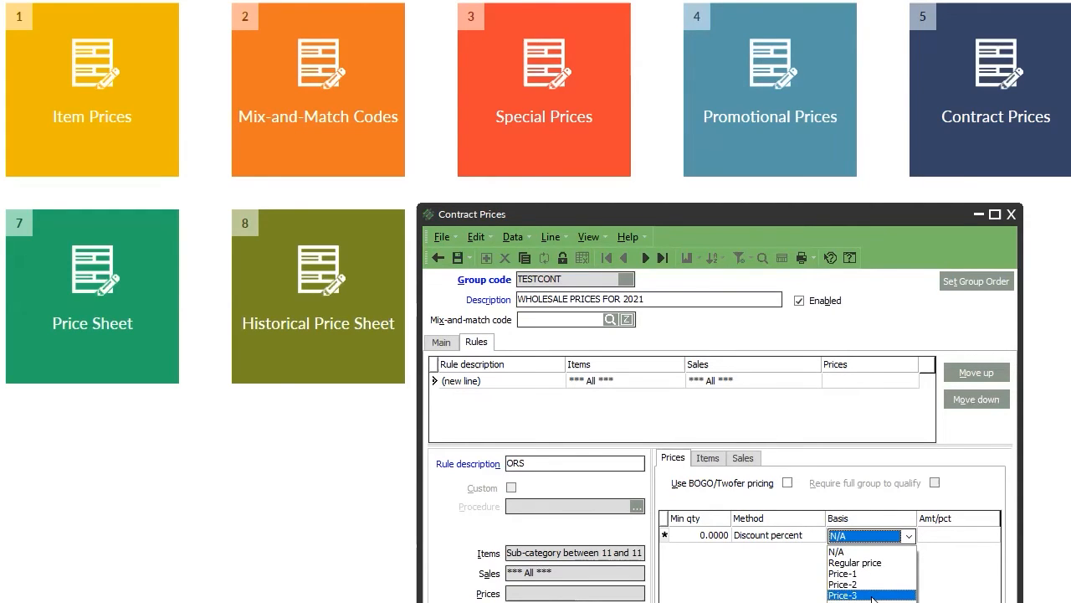
left_click(875, 573)
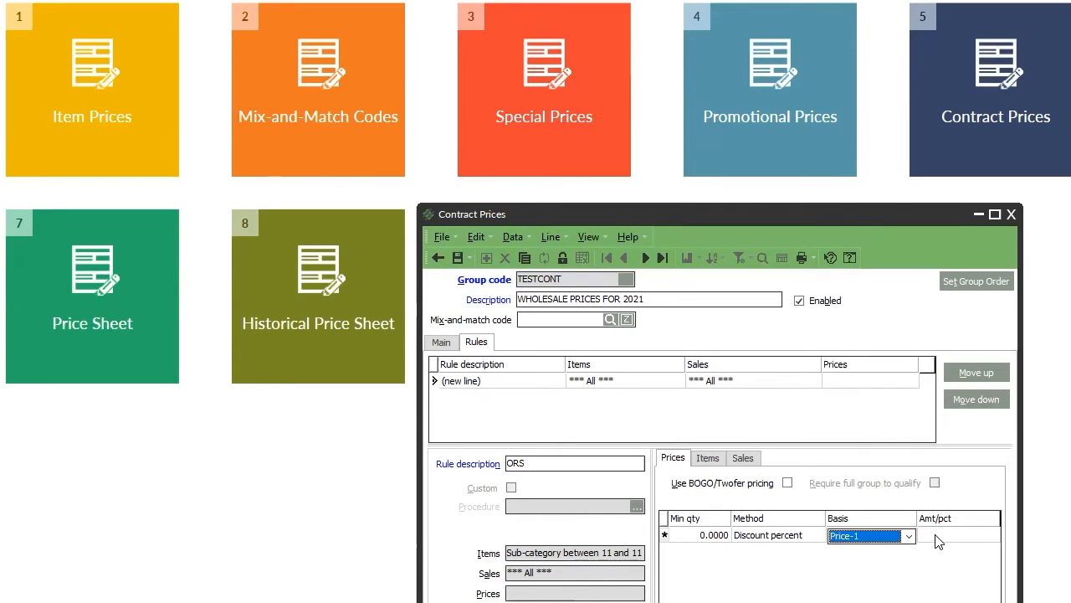
left_click(936, 535)
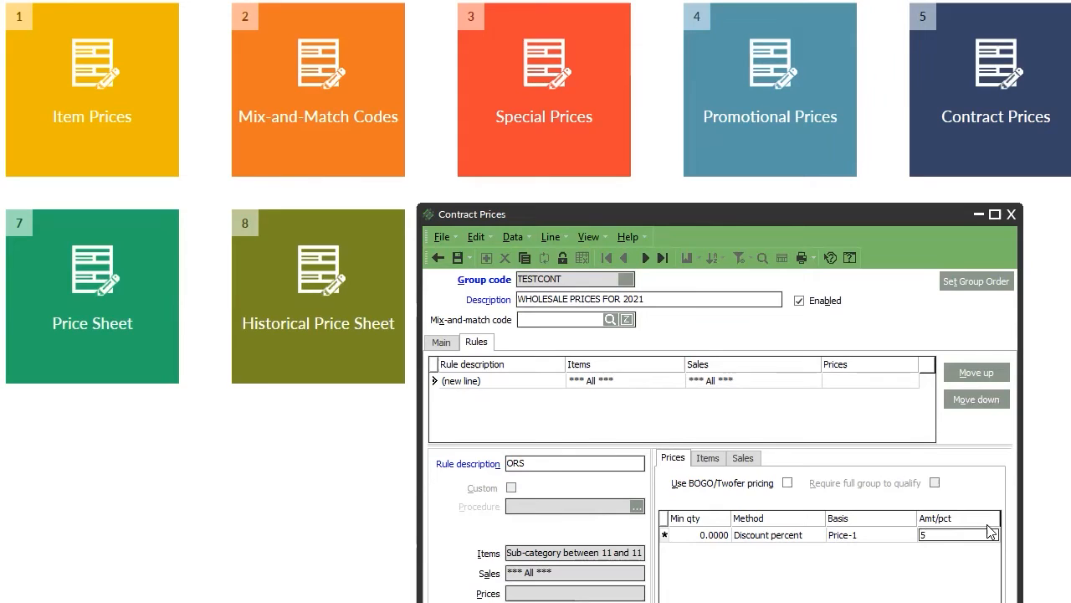
key("Tab")
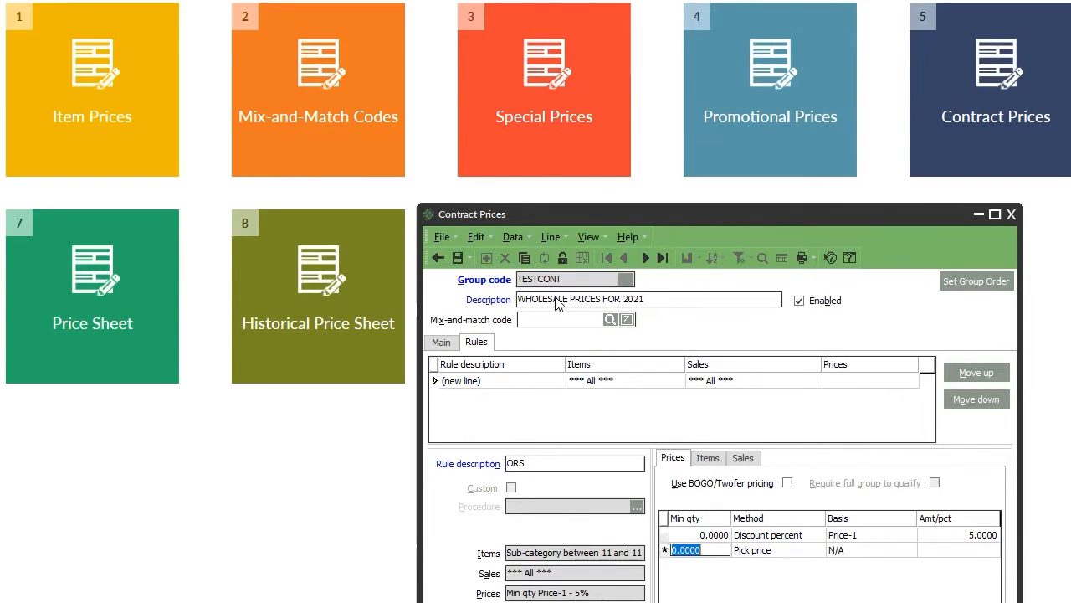
Set the ORS price line's minimum quantity to 120 and commit the rule to the grid.
left_click(441, 343)
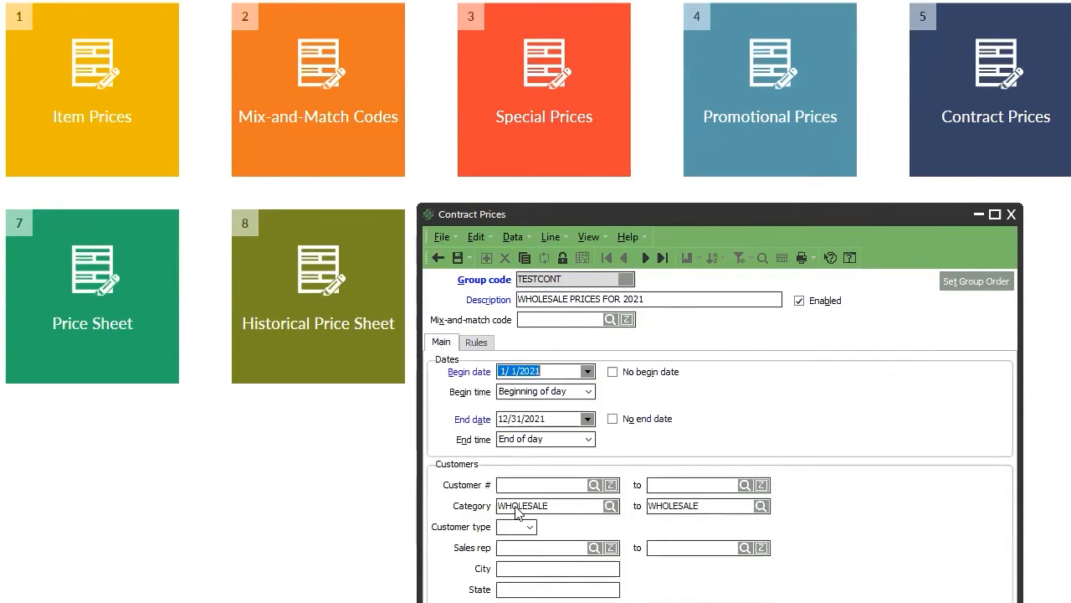
left_click(476, 342)
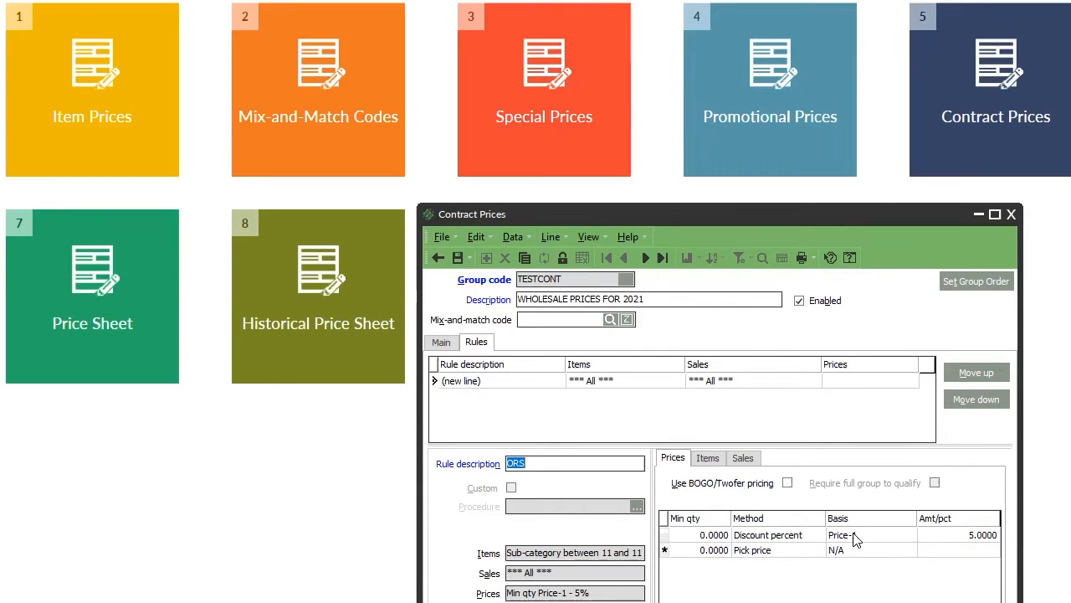
left_click(692, 536)
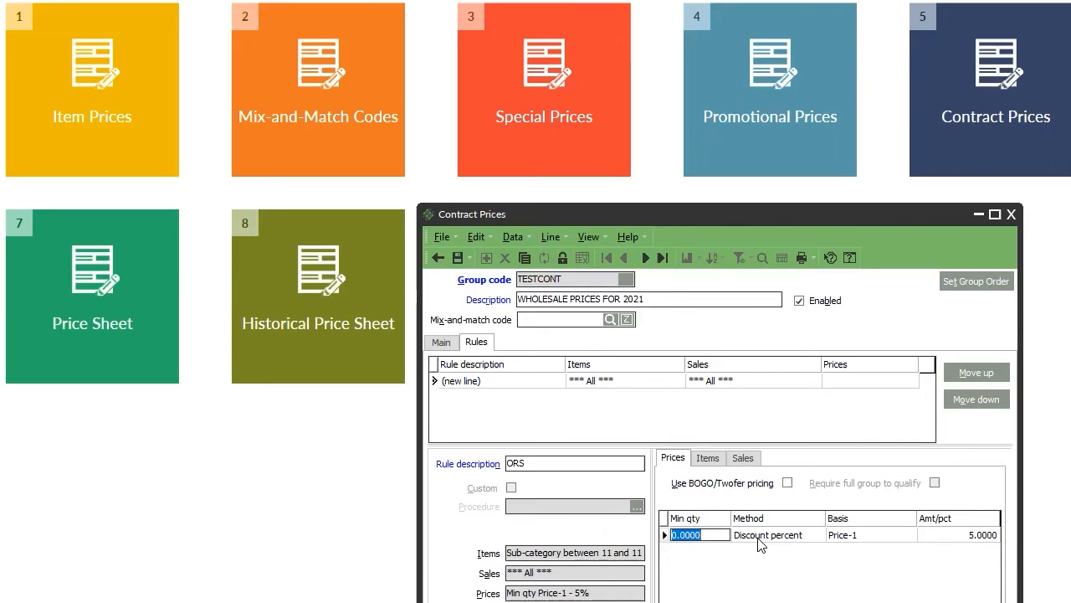
type("24")
left_click(765, 558)
left_click_drag(711, 534, 636, 533)
type("2")
key("BackSpace")
type("120")
left_click(789, 553)
left_click(712, 461)
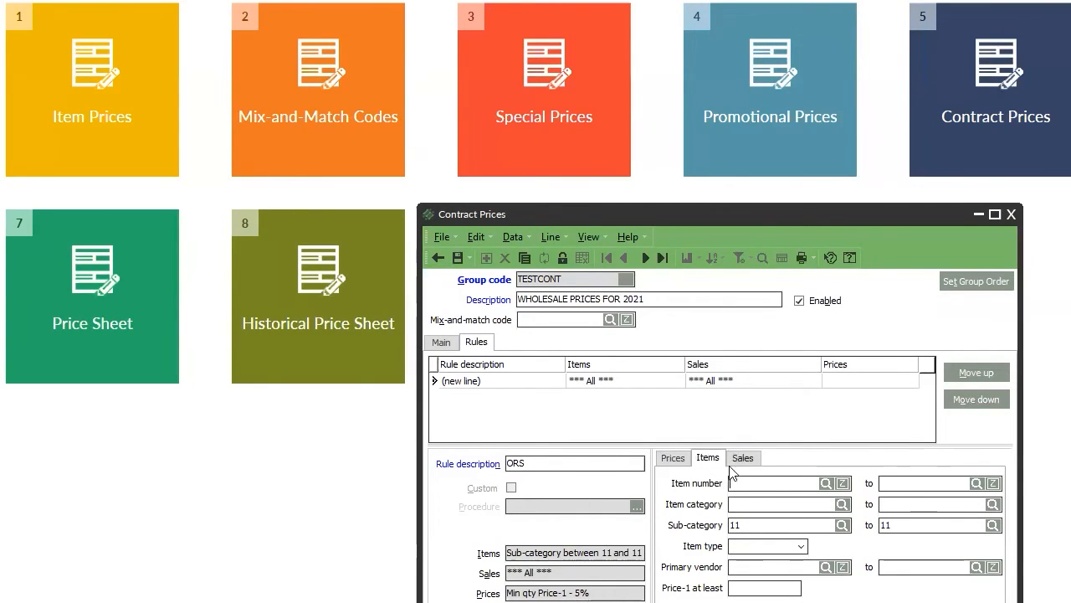
left_click(673, 458)
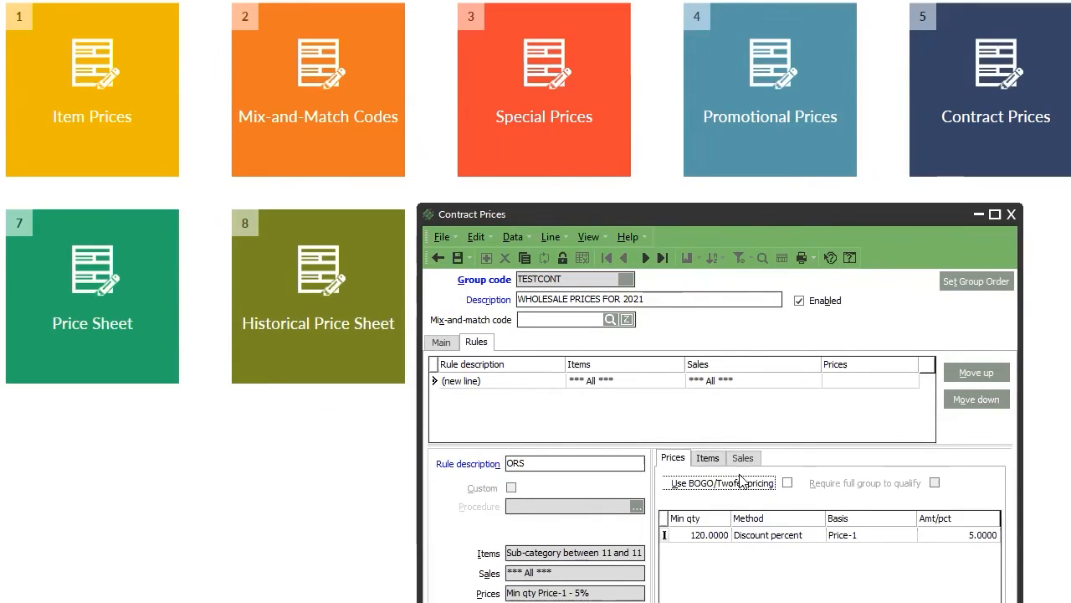
left_click(531, 422)
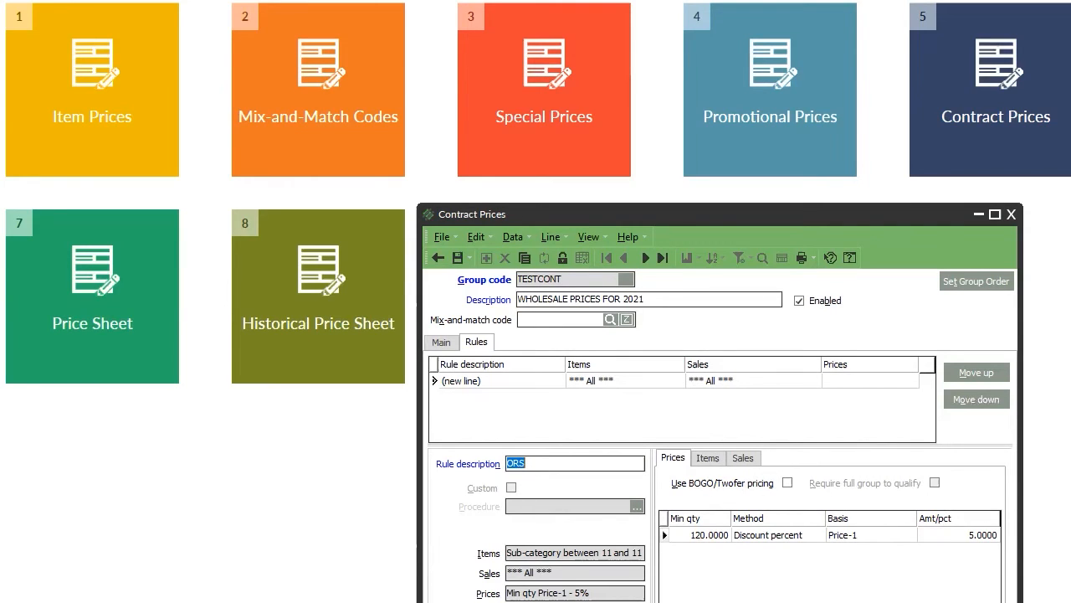
Add a rule named DOVE limited to item sub-category 228 (Dove) through 228.
left_click(541, 460)
type("DOVE")
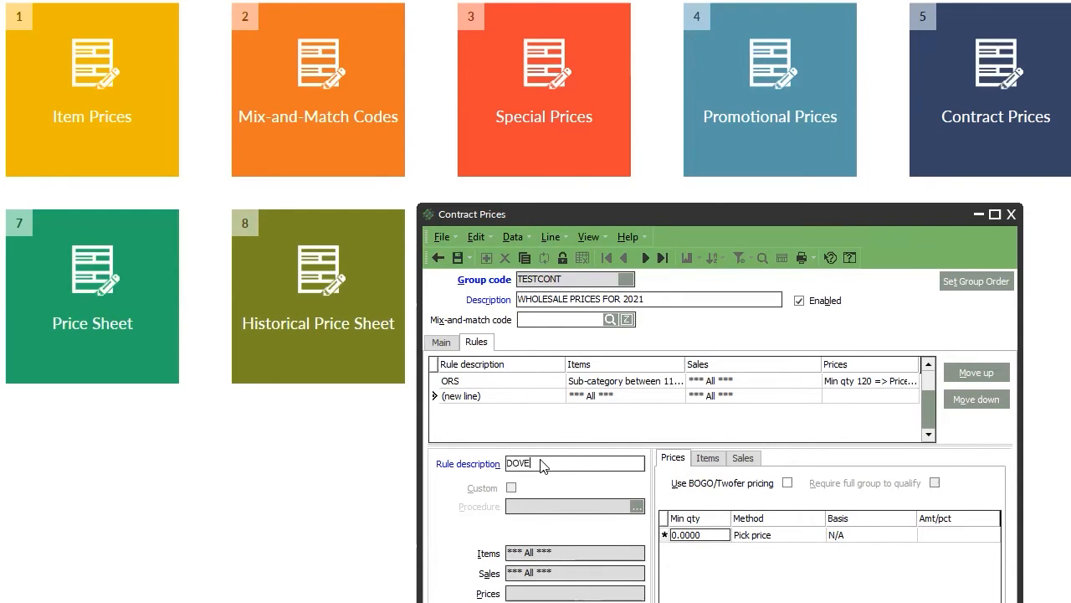
left_click(710, 459)
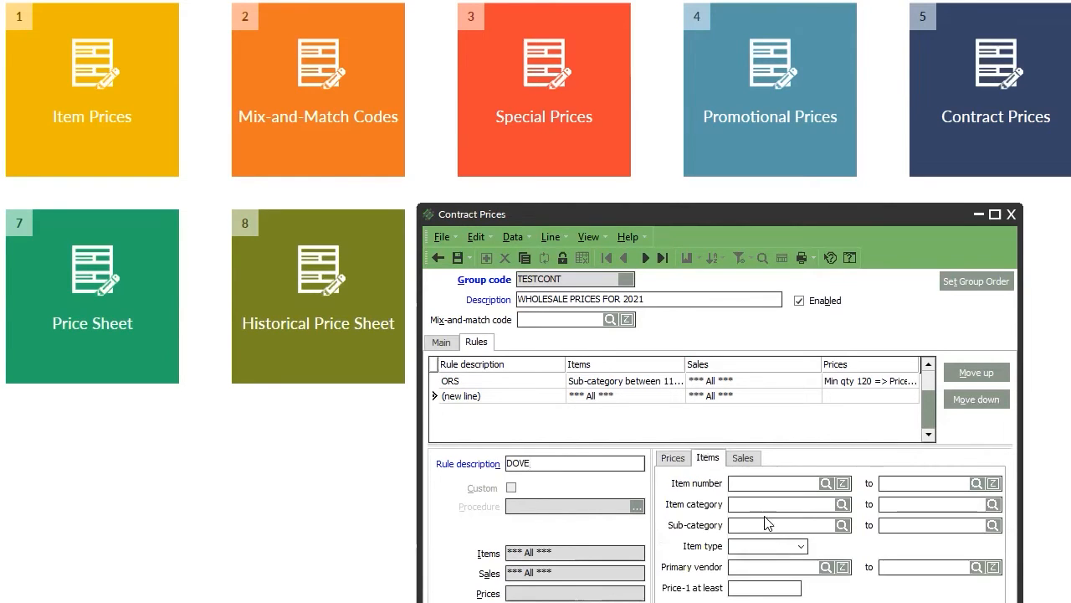
left_click(842, 525)
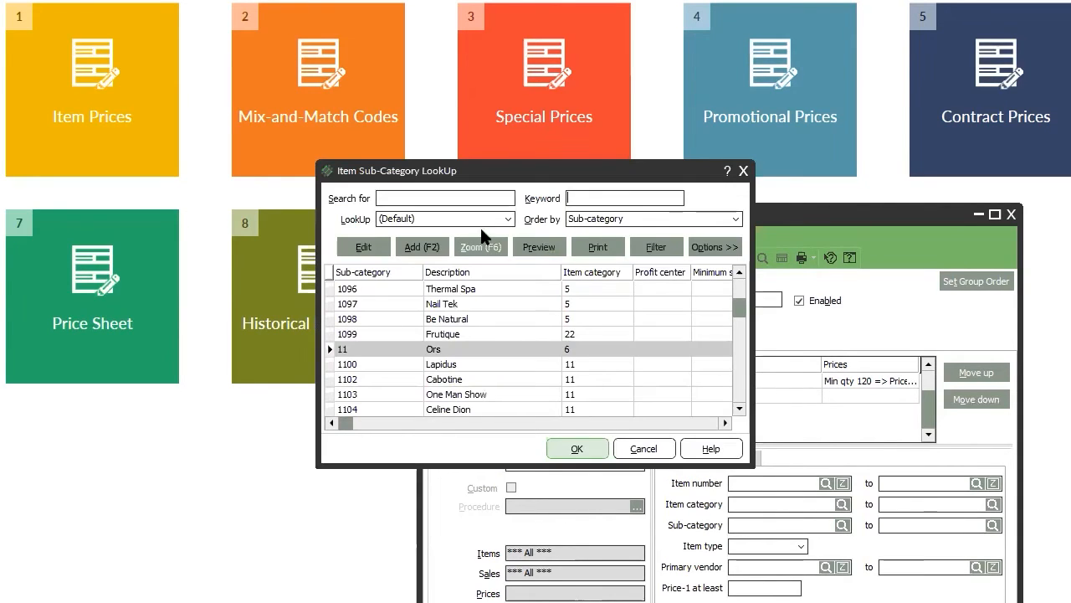
type("DOVE")
key("Return")
key("Return")
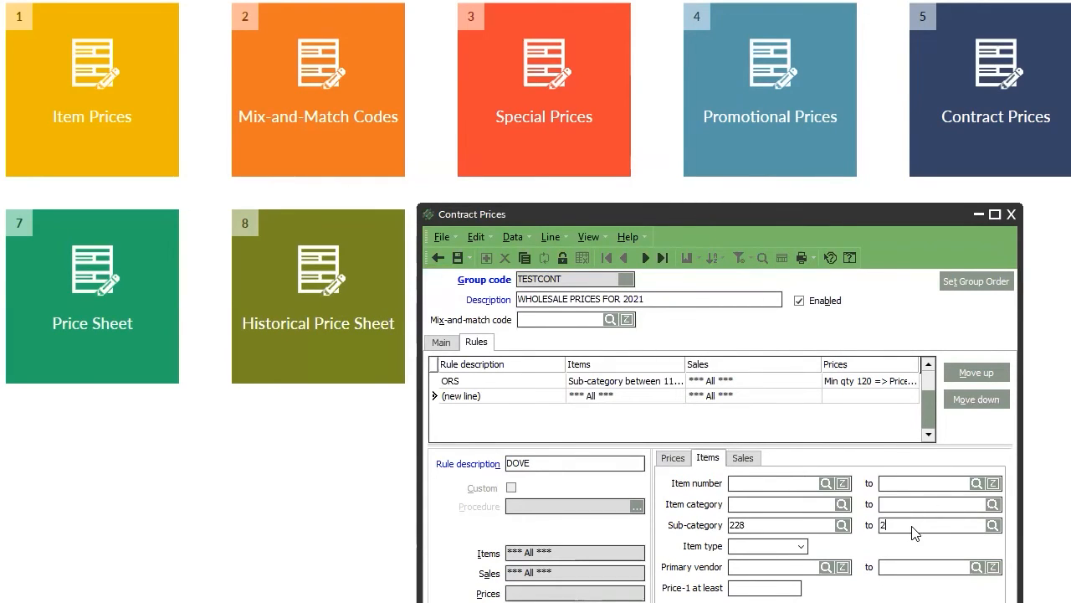
type("228")
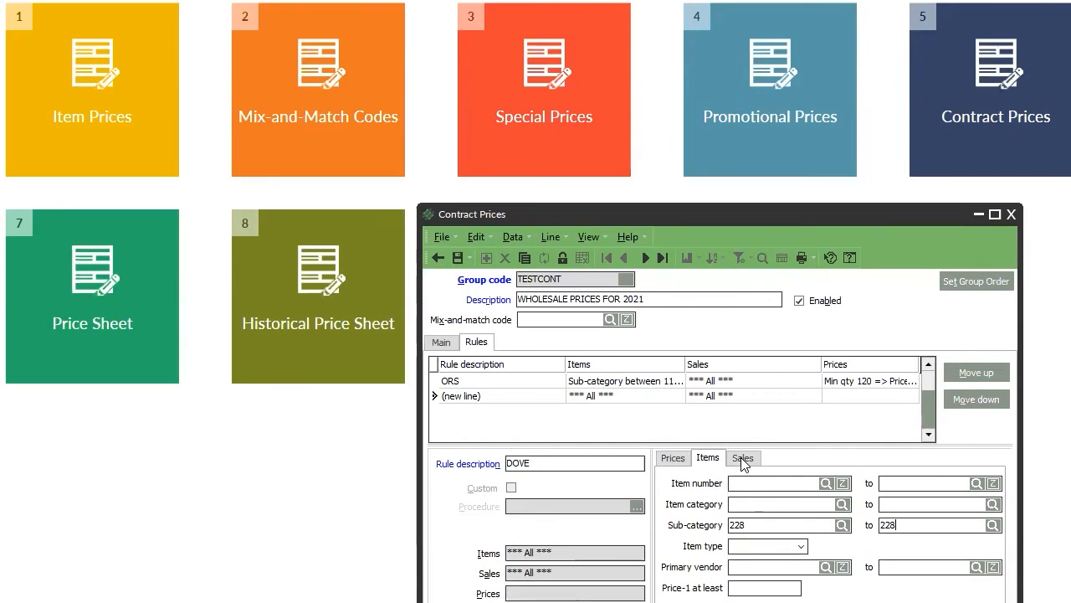
Set the DOVE rule's pricing method to Fixed price and recheck its item range.
left_click(742, 458)
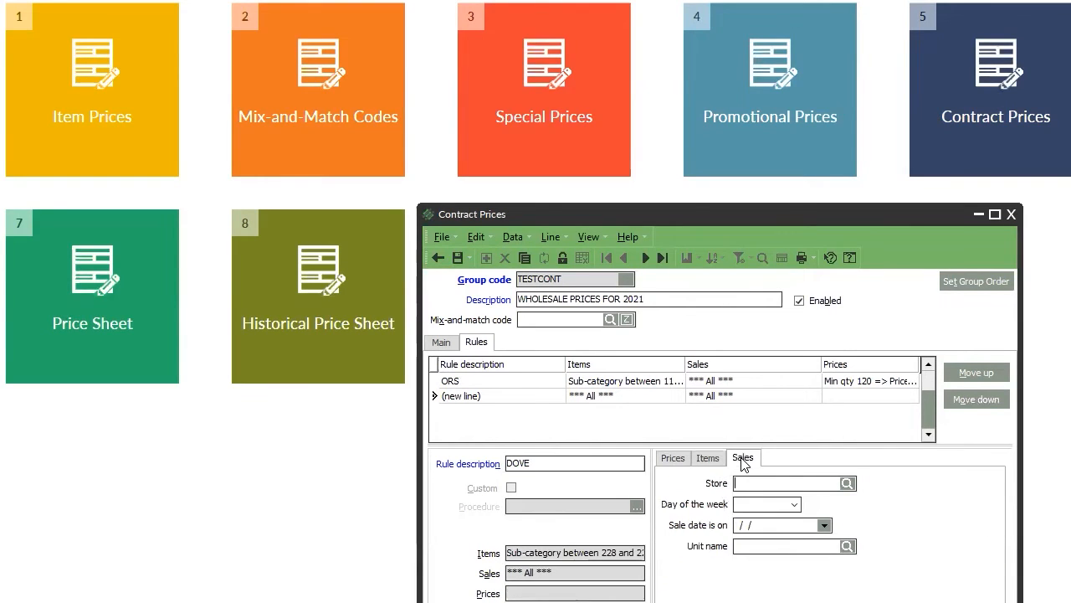
left_click(673, 458)
left_click(786, 536)
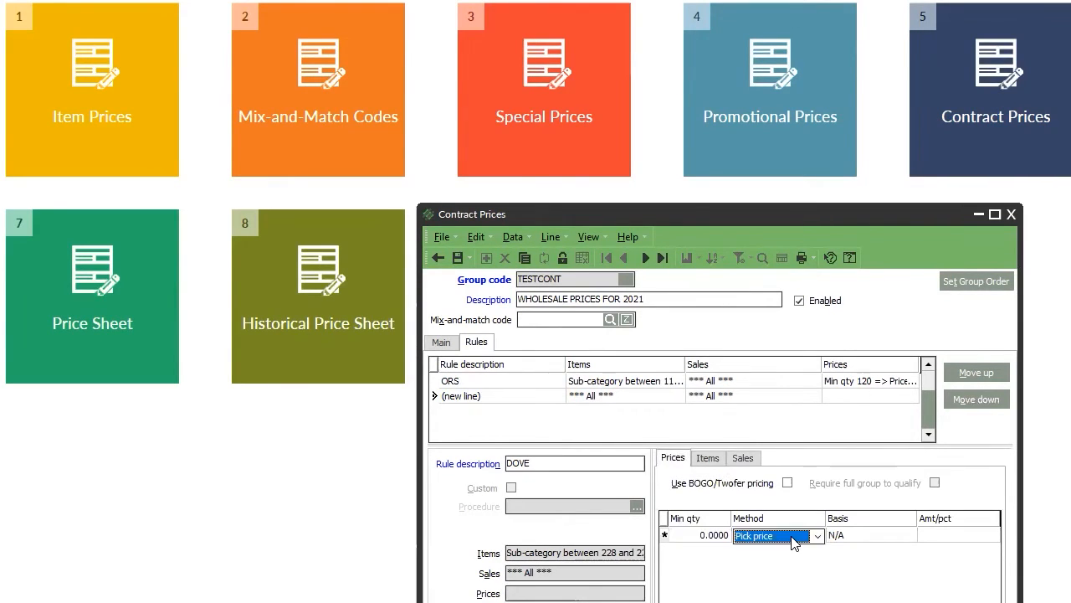
left_click(787, 536)
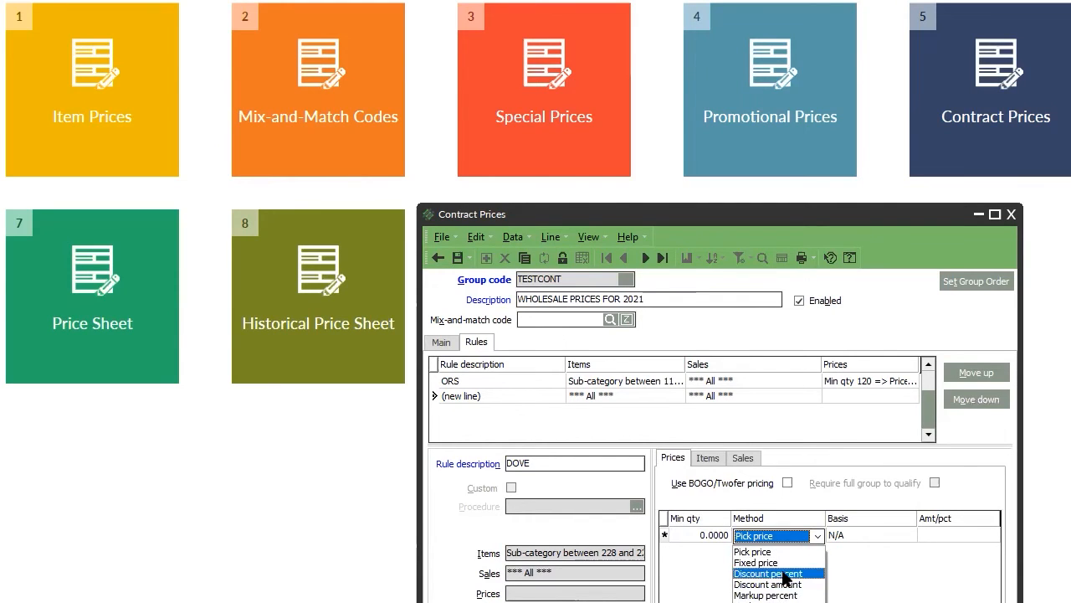
left_click(802, 562)
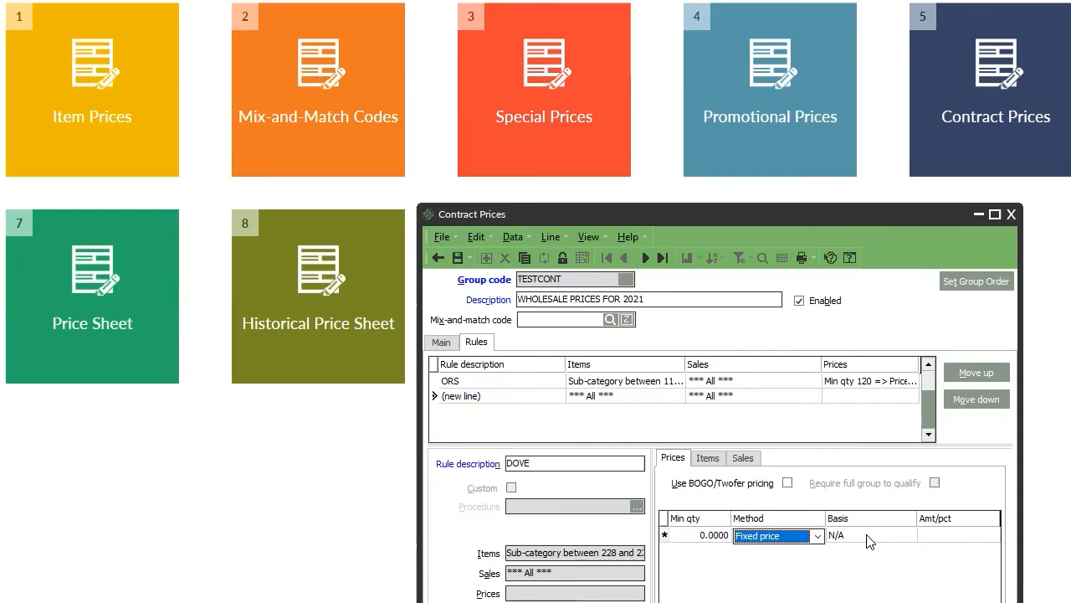
left_click(708, 458)
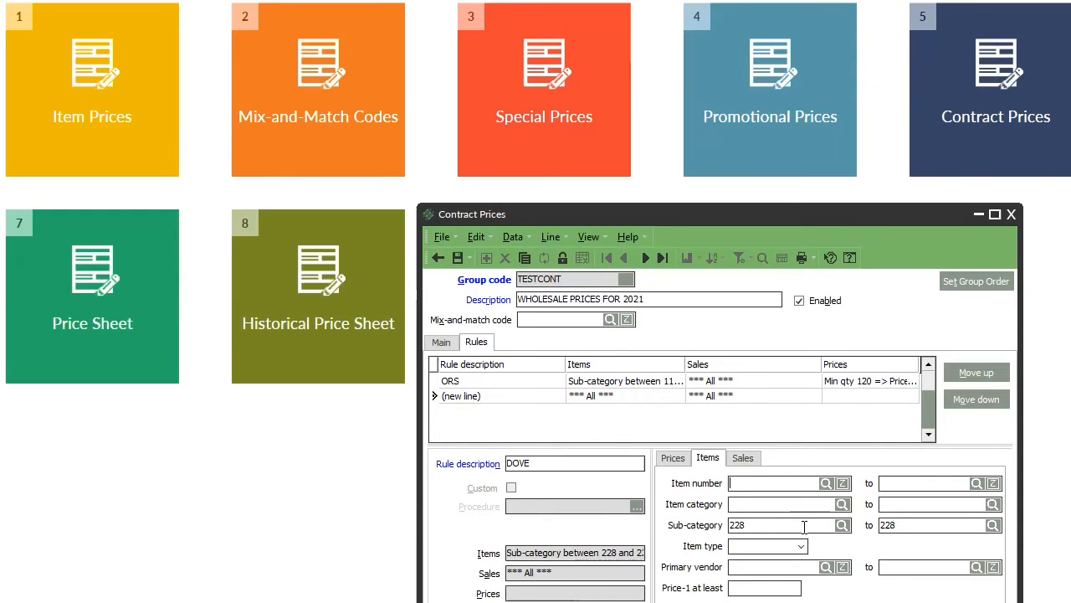
Enter a 7.99 fixed price for DOVE and save the rule into the list.
left_click(672, 458)
left_click(819, 540)
left_click(856, 540)
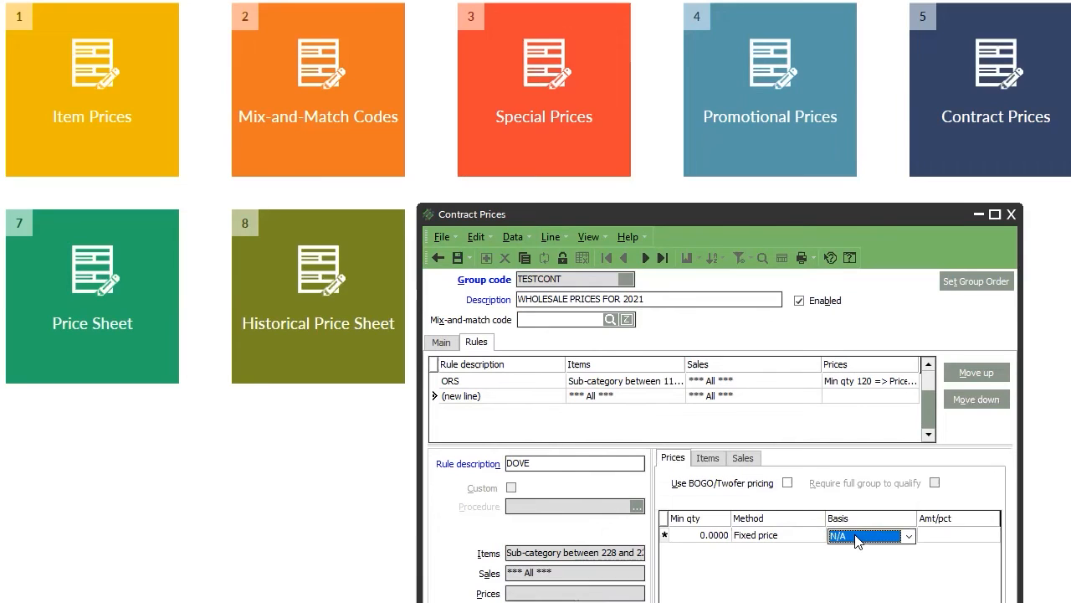
left_click(953, 534)
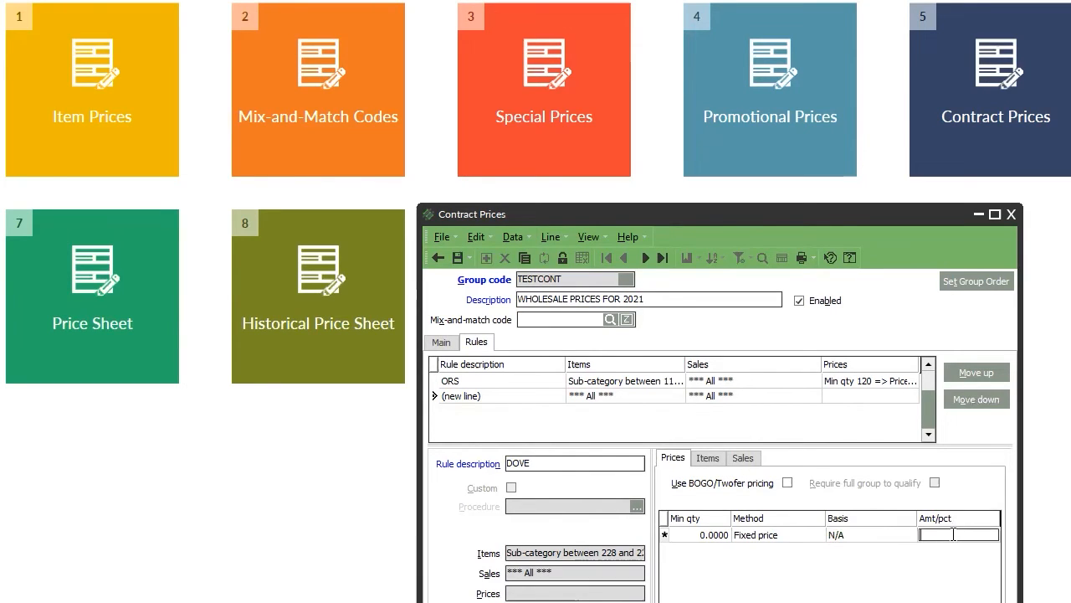
type("7.99")
key("Tab")
key("Return")
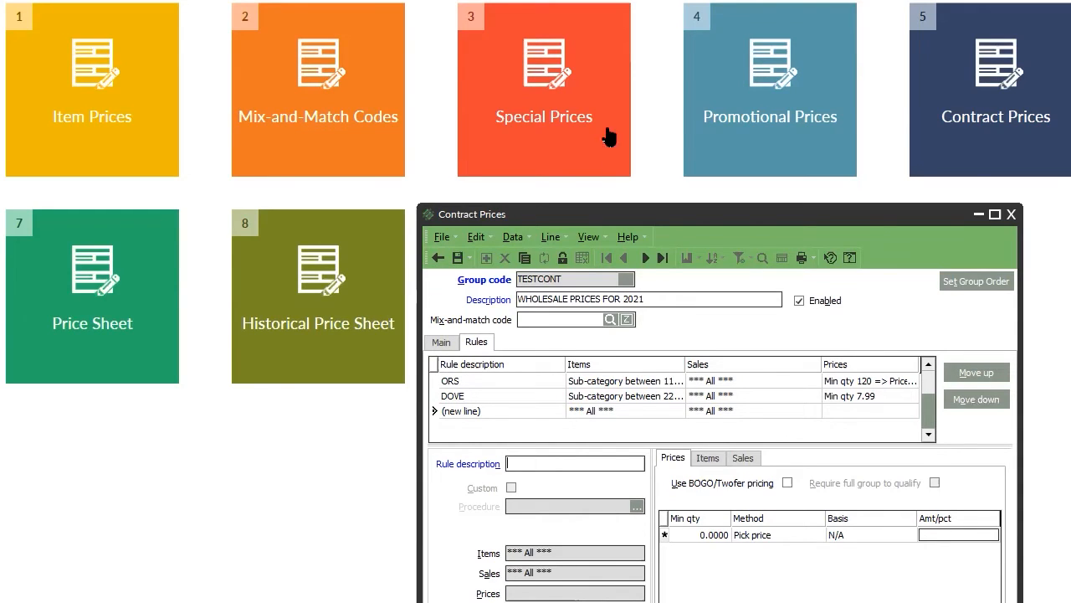
left_click(441, 342)
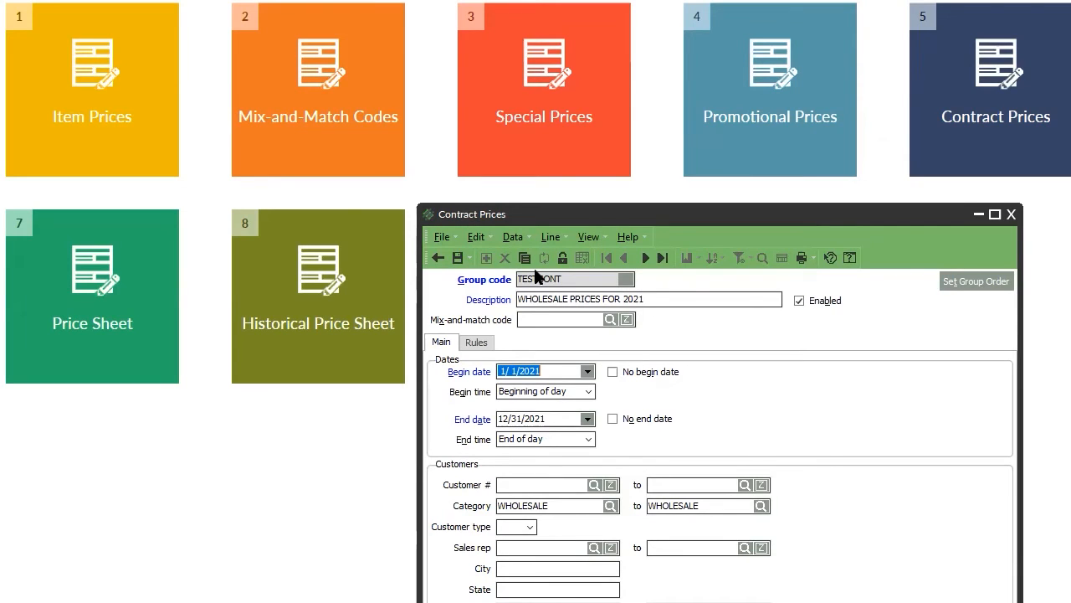
left_click(477, 342)
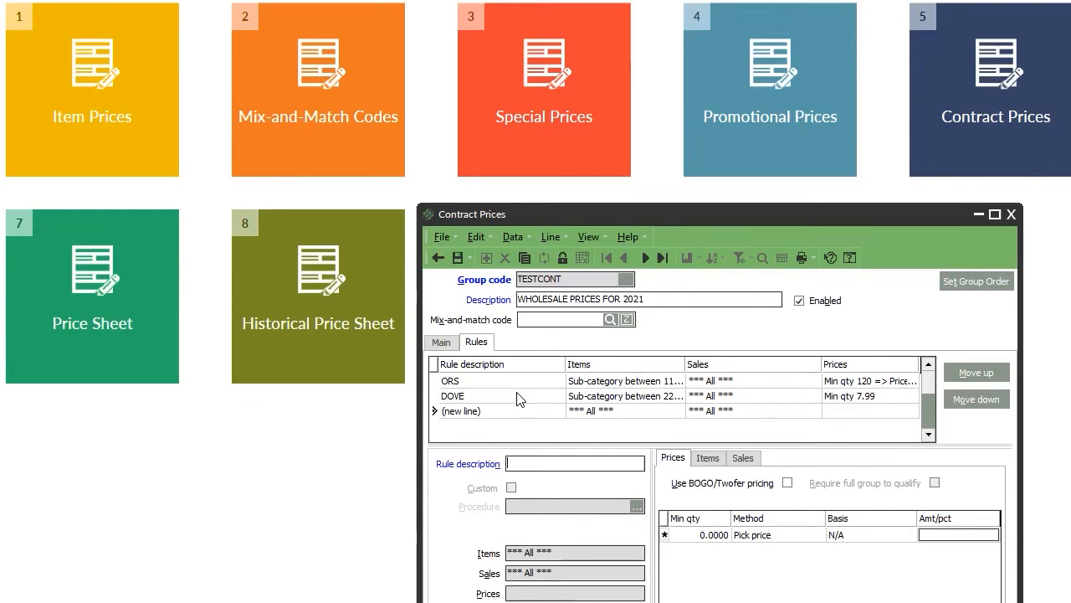
left_click(472, 398)
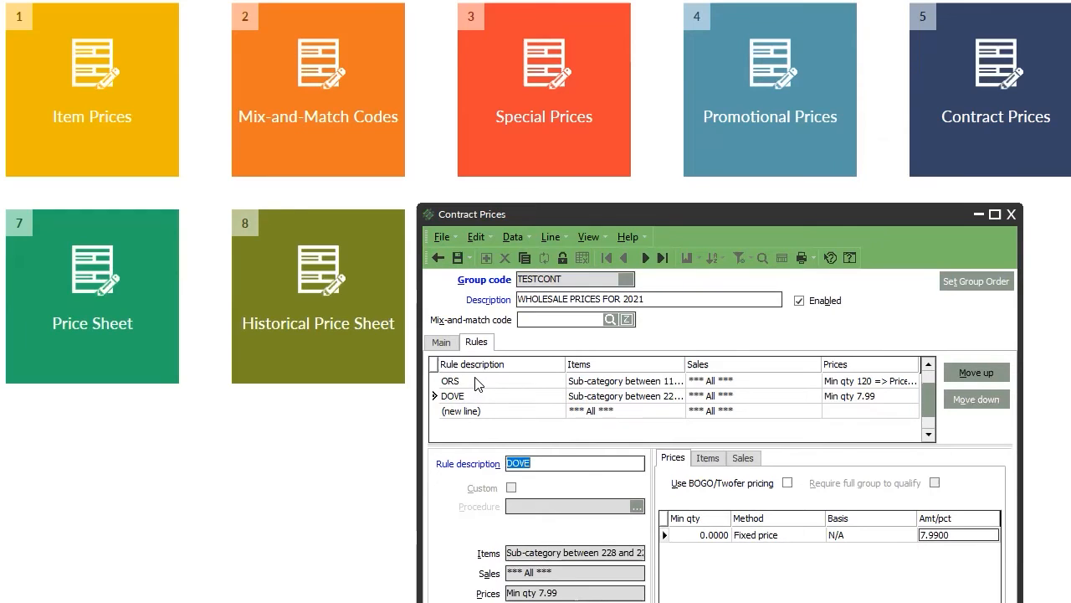
left_click(477, 381)
left_click(478, 408)
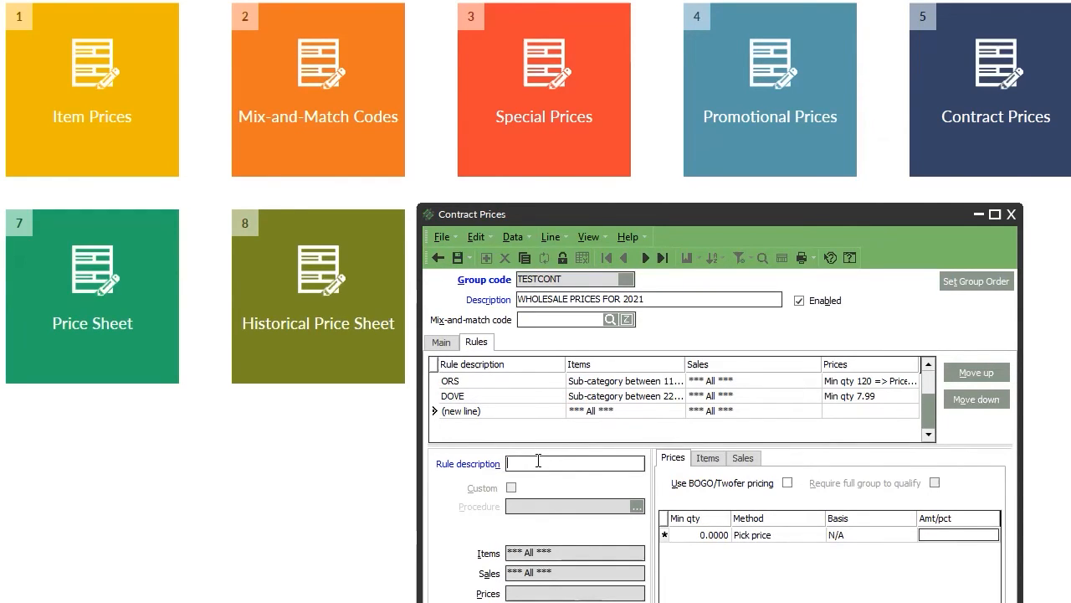
Start a third rule and name it MARKUP, replacing the initial name DISCOUNT.
type("DISCOUNT")
left_click(739, 536)
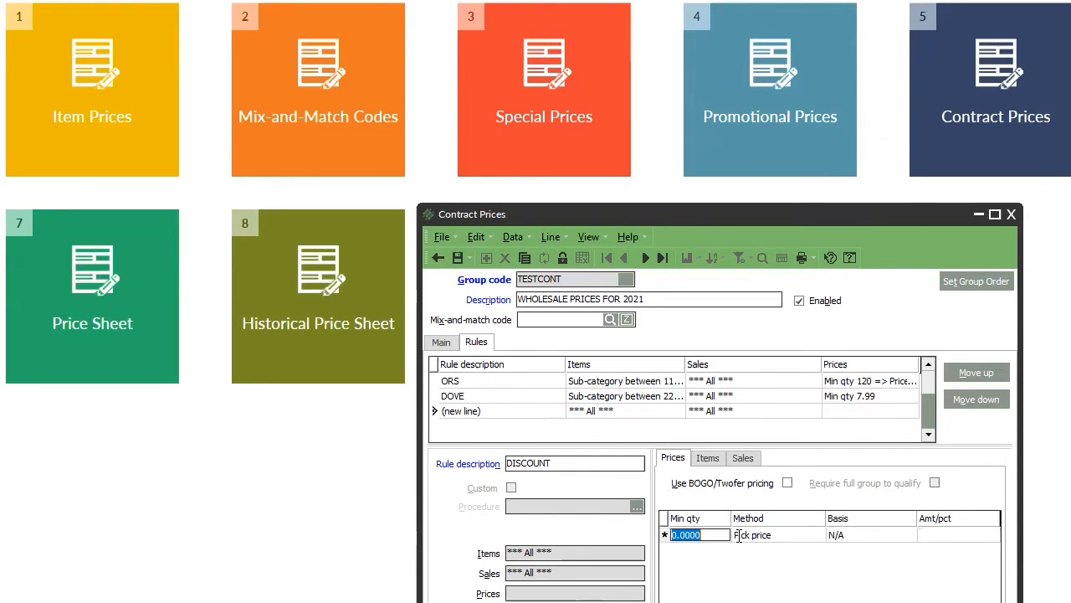
left_click(790, 535)
left_click(817, 536)
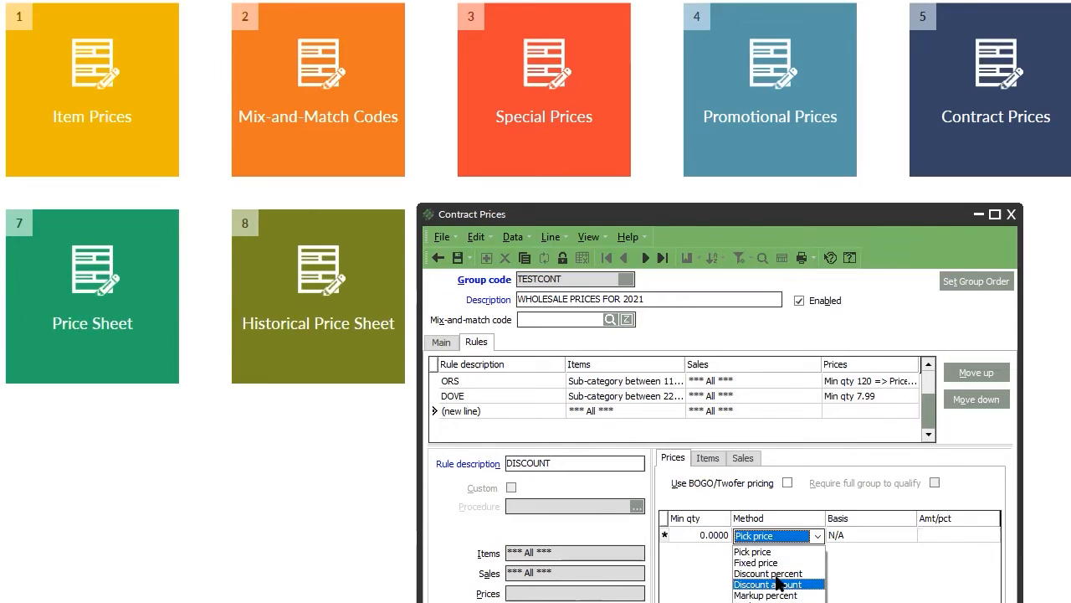
left_click(779, 574)
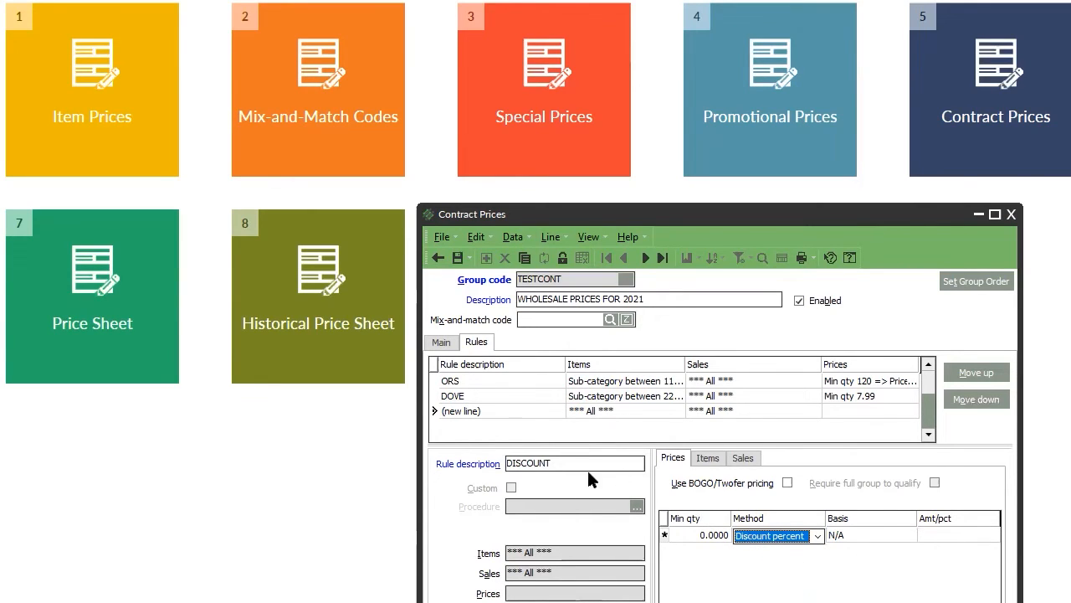
left_click_drag(581, 463, 348, 465)
type("MAR")
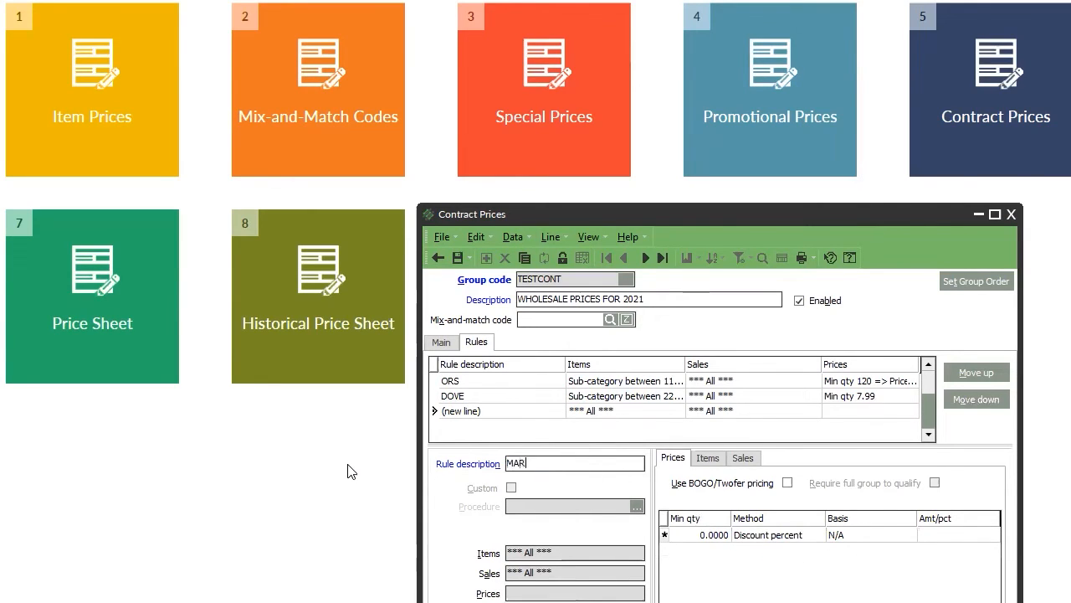
type("KUP")
Price MARKUP at Last cost plus 5% using Markup percent and save it to the list.
left_click(762, 537)
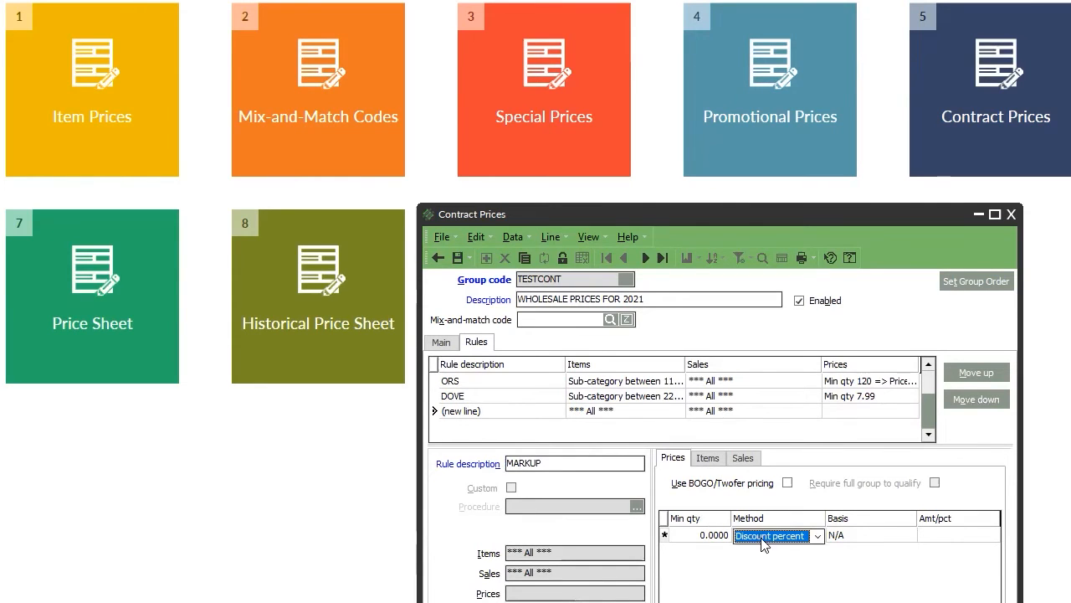
left_click(791, 536)
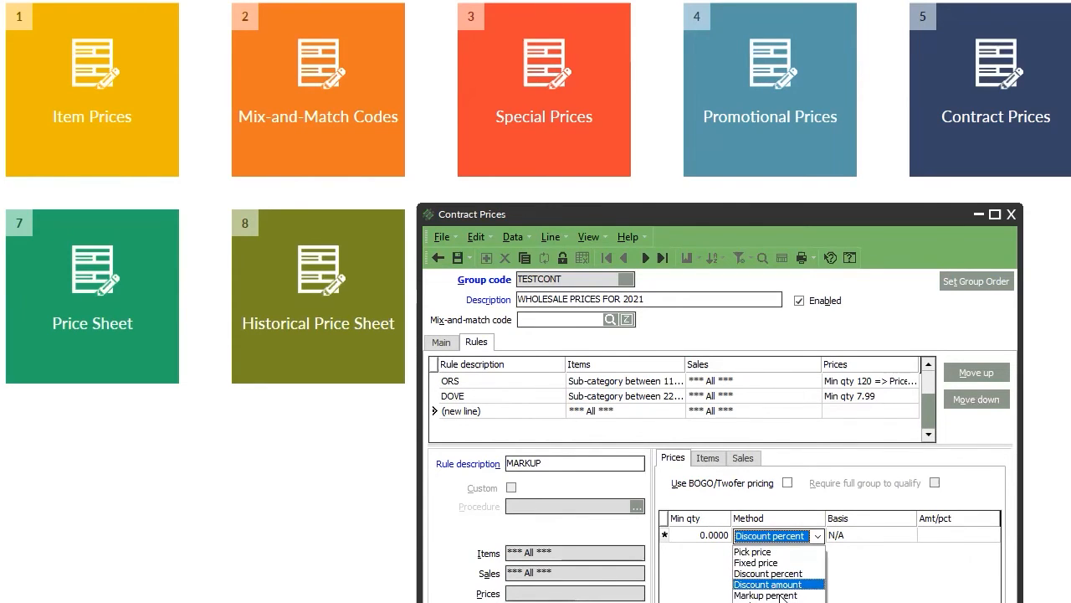
left_click(780, 596)
left_click(877, 537)
left_click(948, 538)
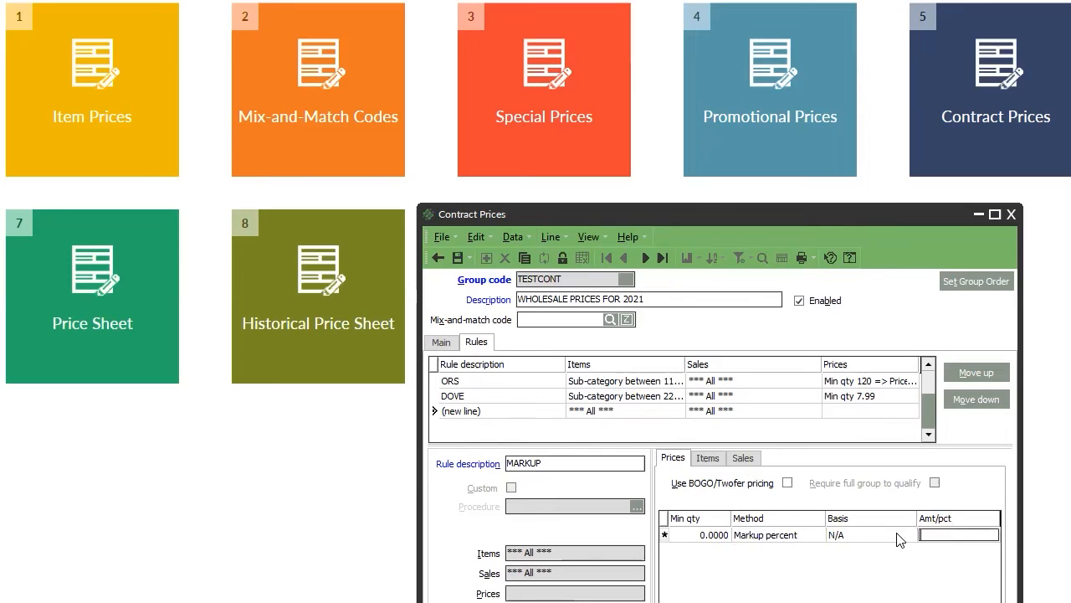
left_click(860, 537)
left_click(855, 540)
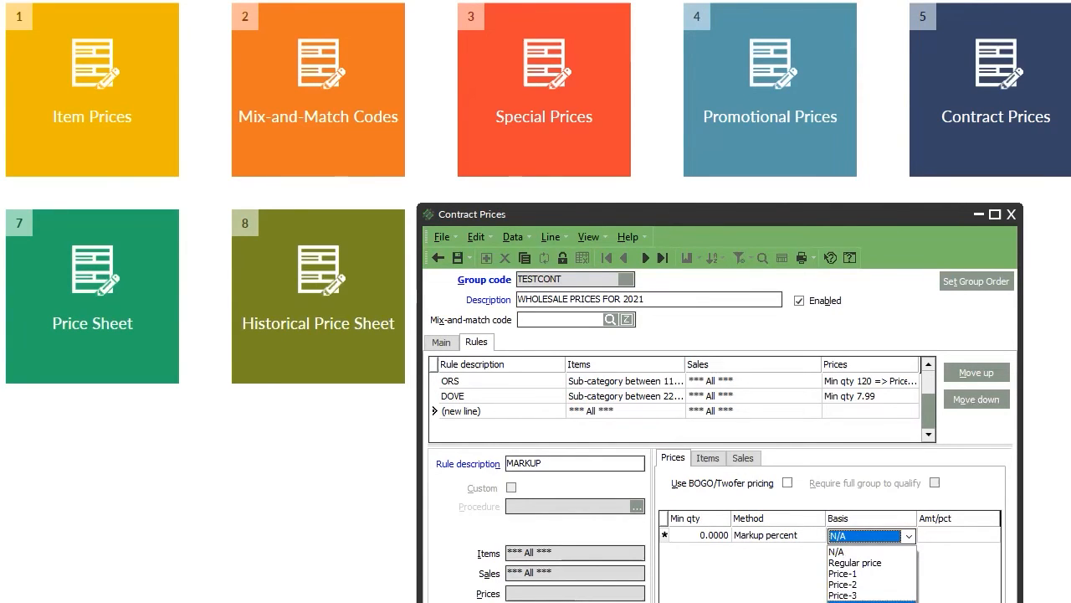
left_click(854, 601)
left_click(856, 541)
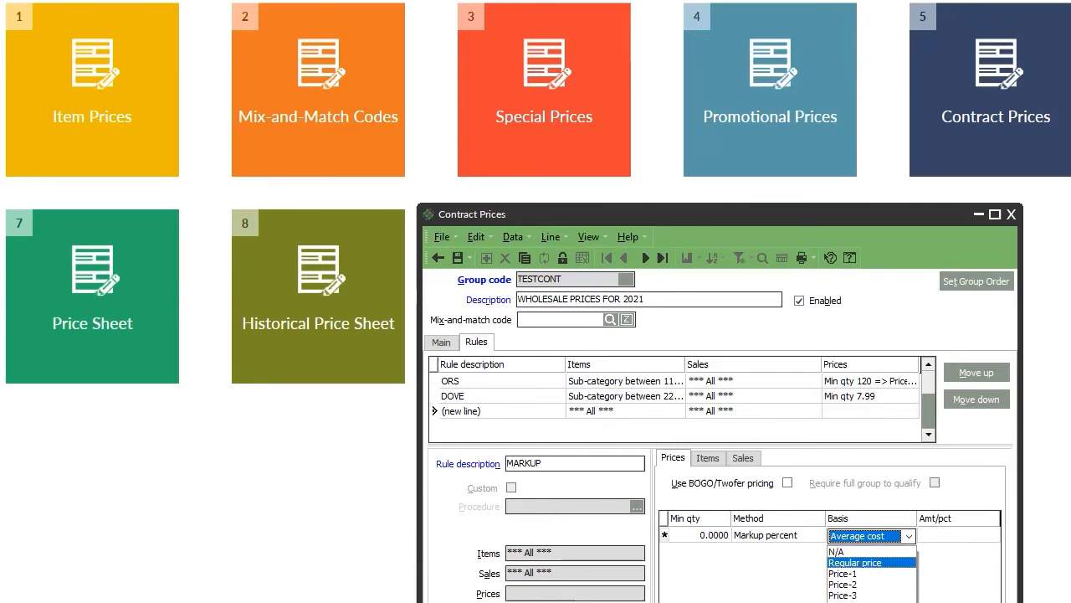
left_click(855, 602)
left_click(956, 539)
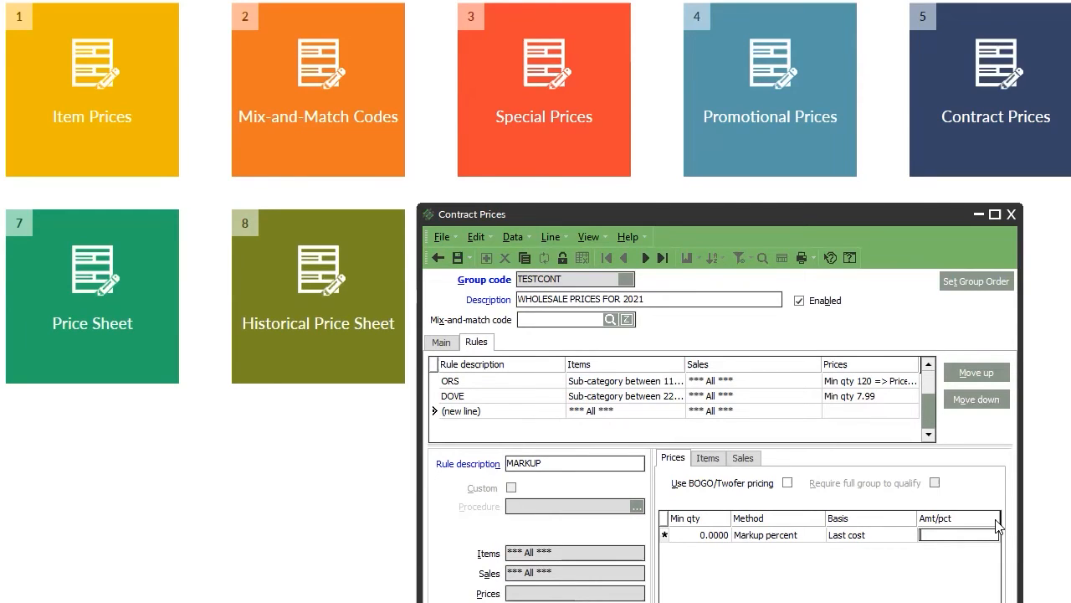
type("5")
key("Return")
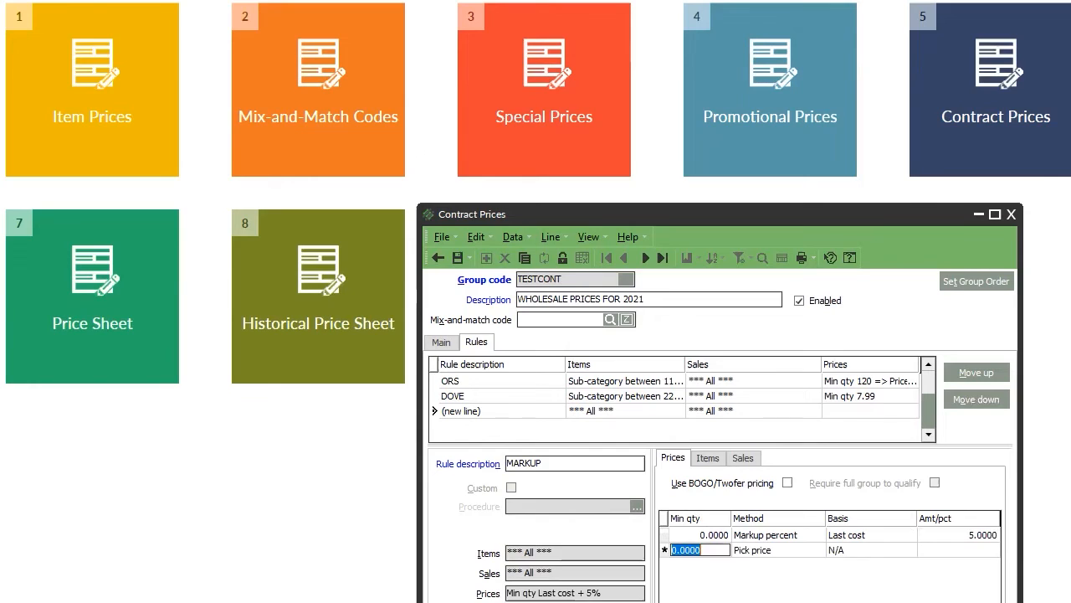
key("Return")
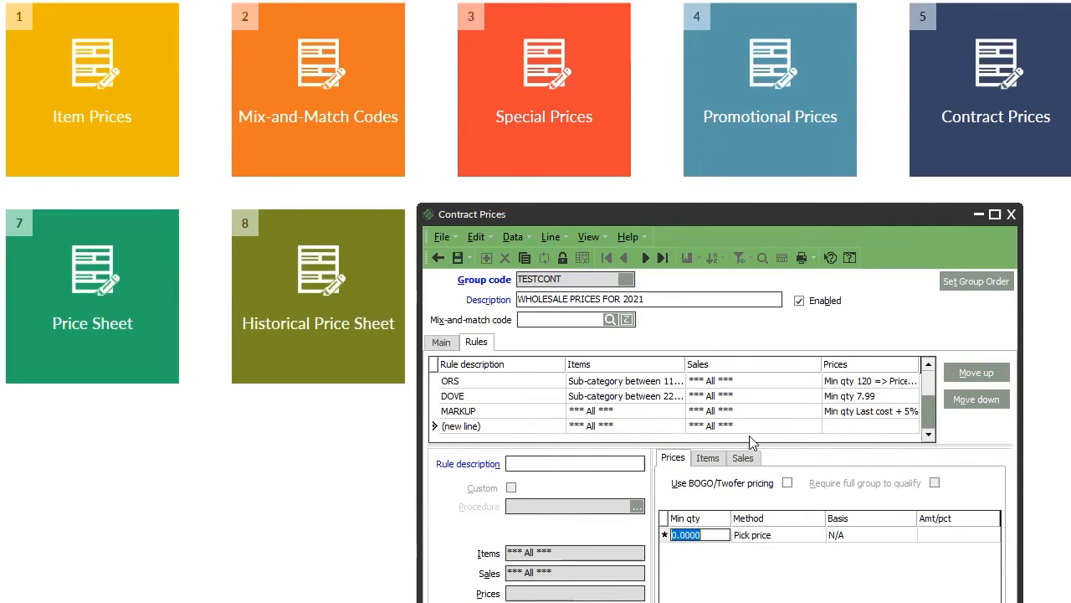
left_click(487, 417)
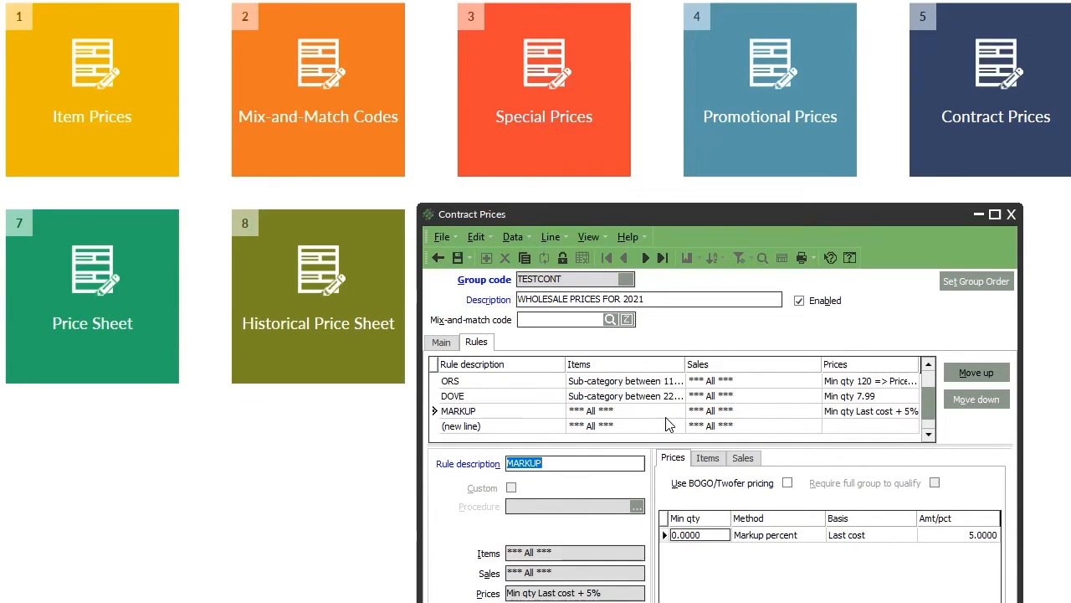
left_click(965, 376)
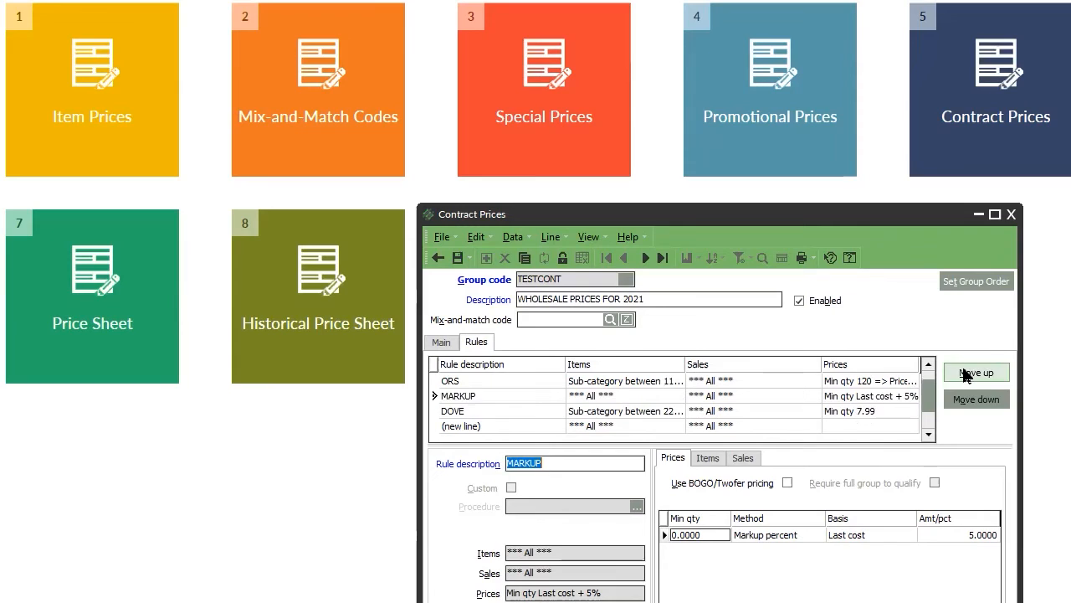
left_click(964, 376)
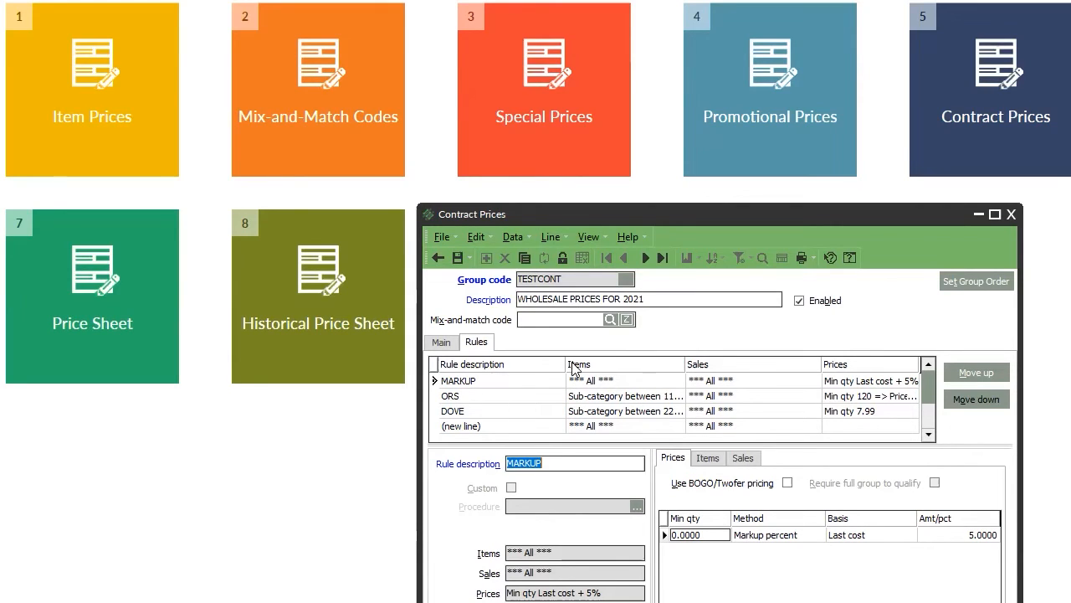
left_click(527, 424)
left_click(527, 416)
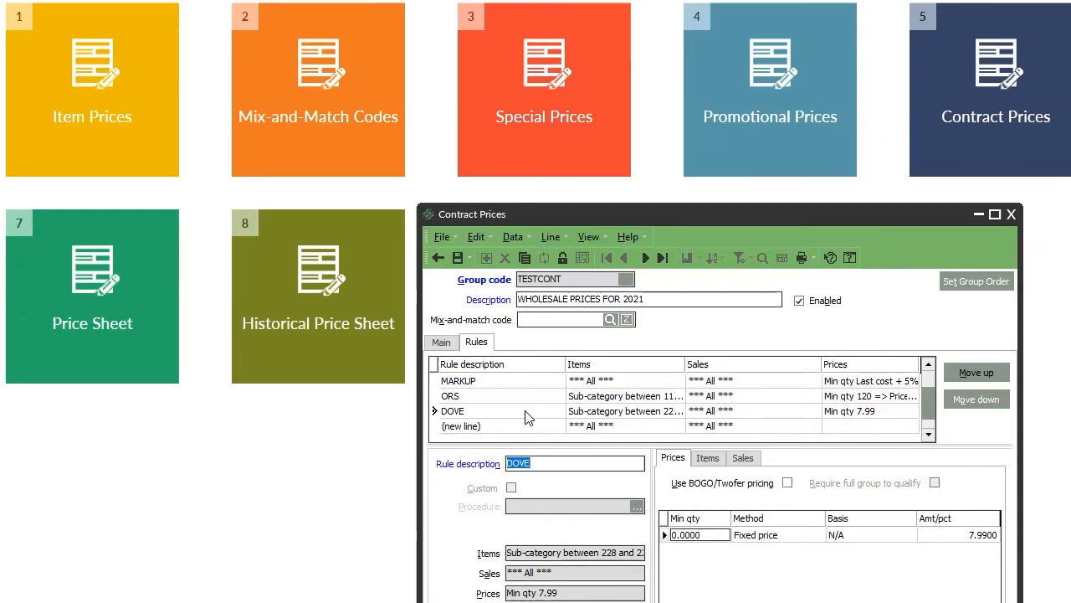
left_click(524, 383)
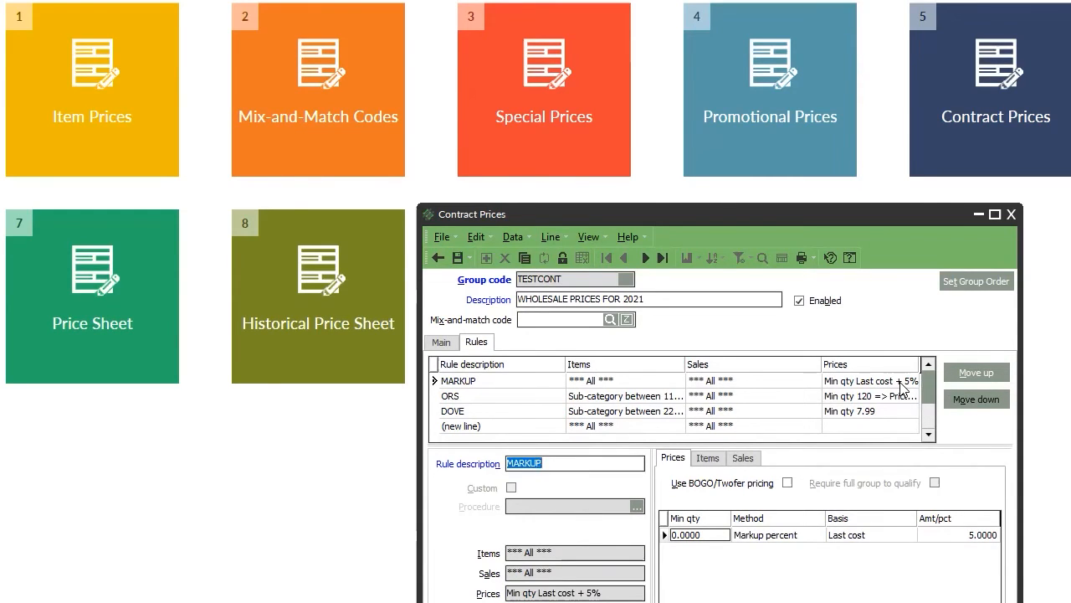
left_click(459, 394)
left_click(500, 410)
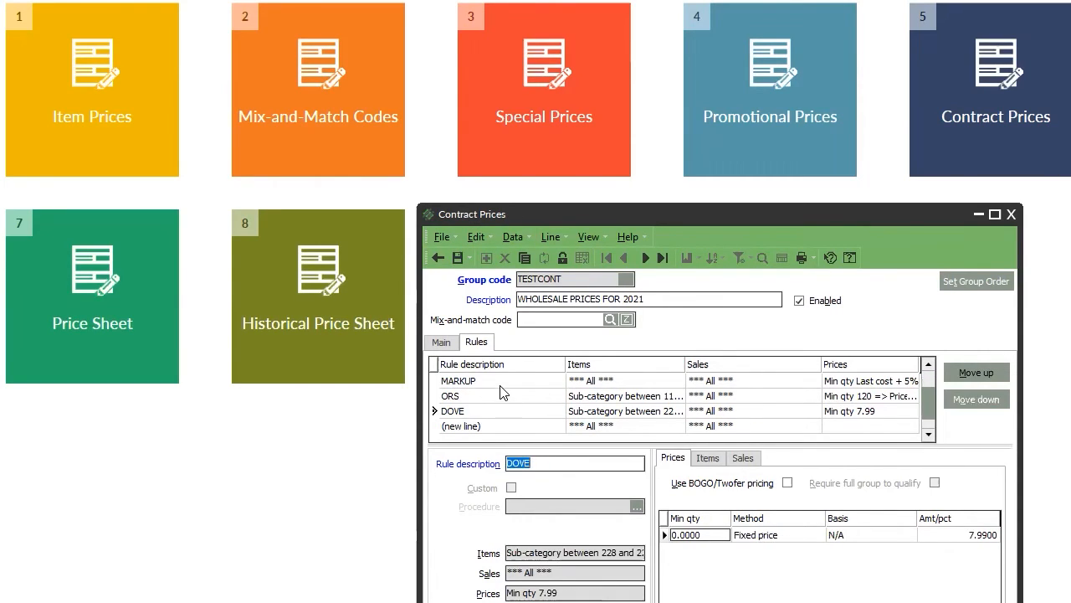
left_click(501, 385)
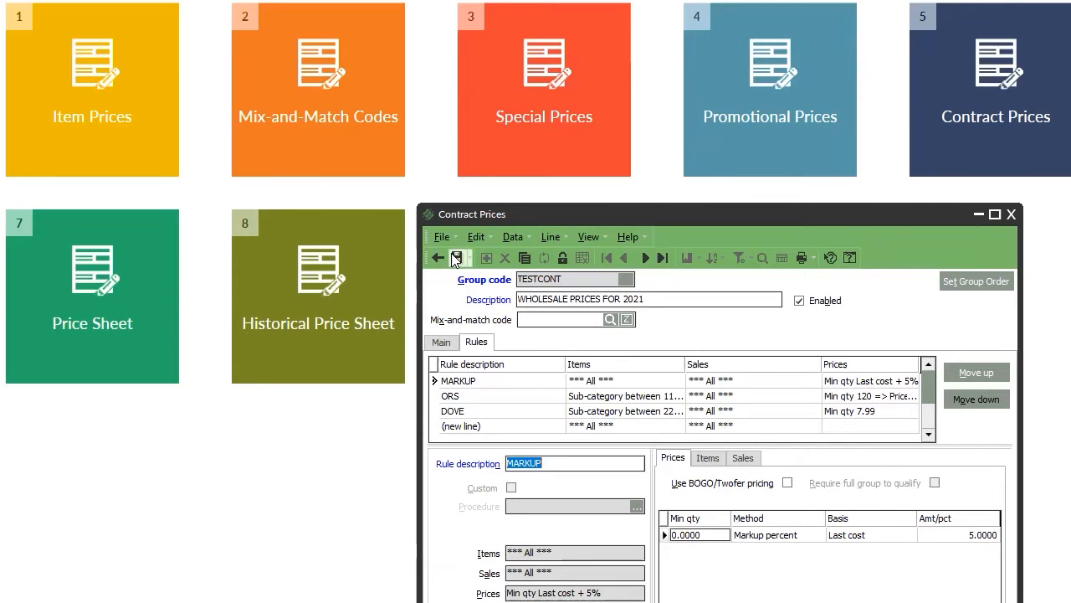
Close TESTCONT without saving, then open Promotional Prices and Contract Prices.
left_click(1011, 214)
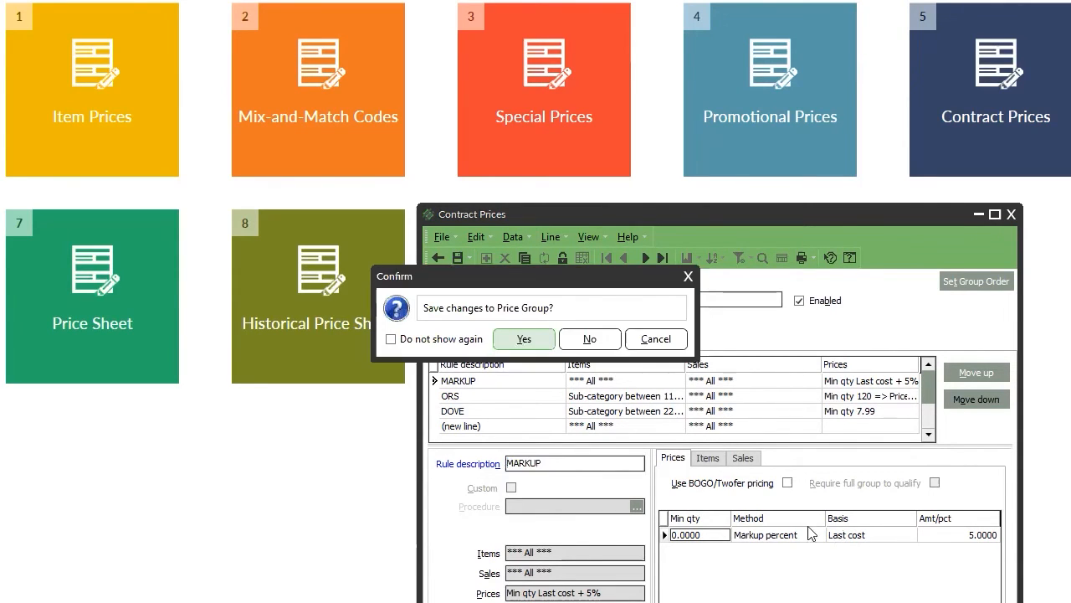
left_click(594, 343)
left_click(749, 95)
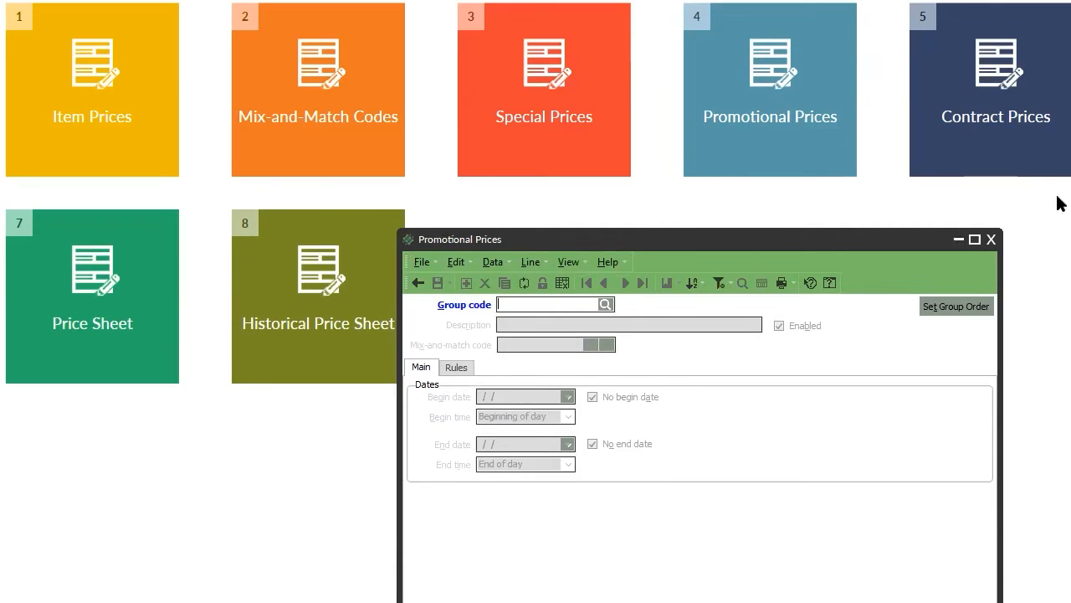
left_click(996, 117)
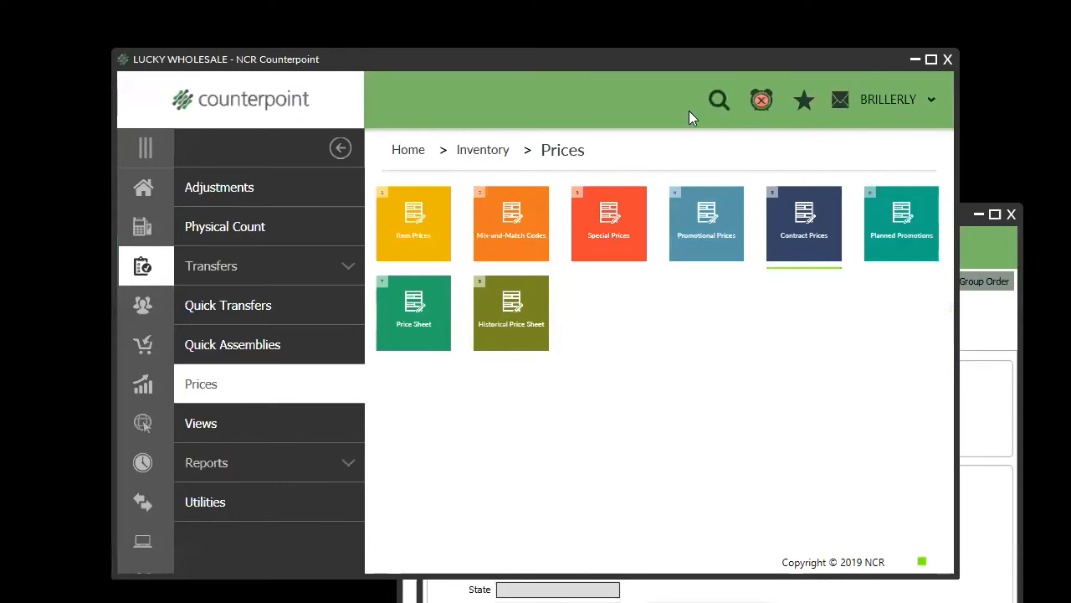
Arrange Contract Prices on the left and Promotional Prices on the right.
left_click_drag(650, 59, 259, 0)
left_click(659, 226)
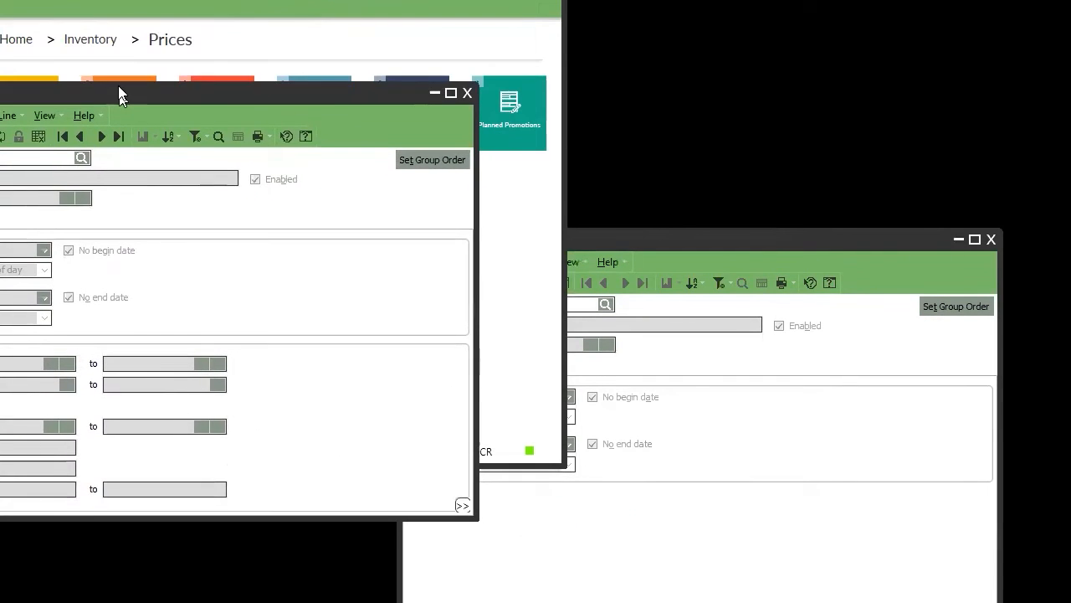
left_click_drag(120, 90, 120, 82)
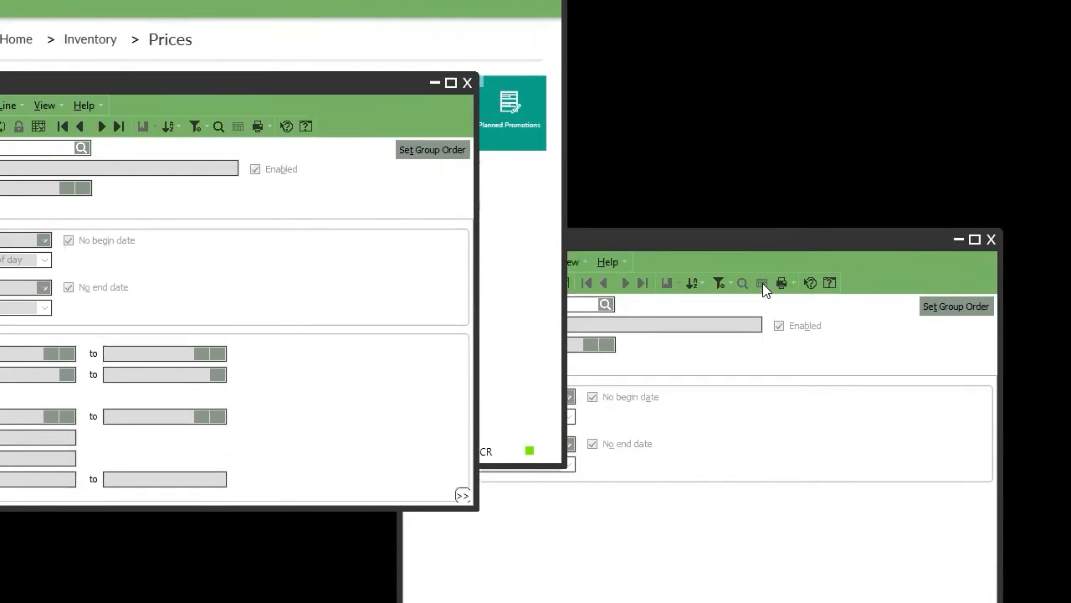
left_click_drag(784, 239, 867, 83)
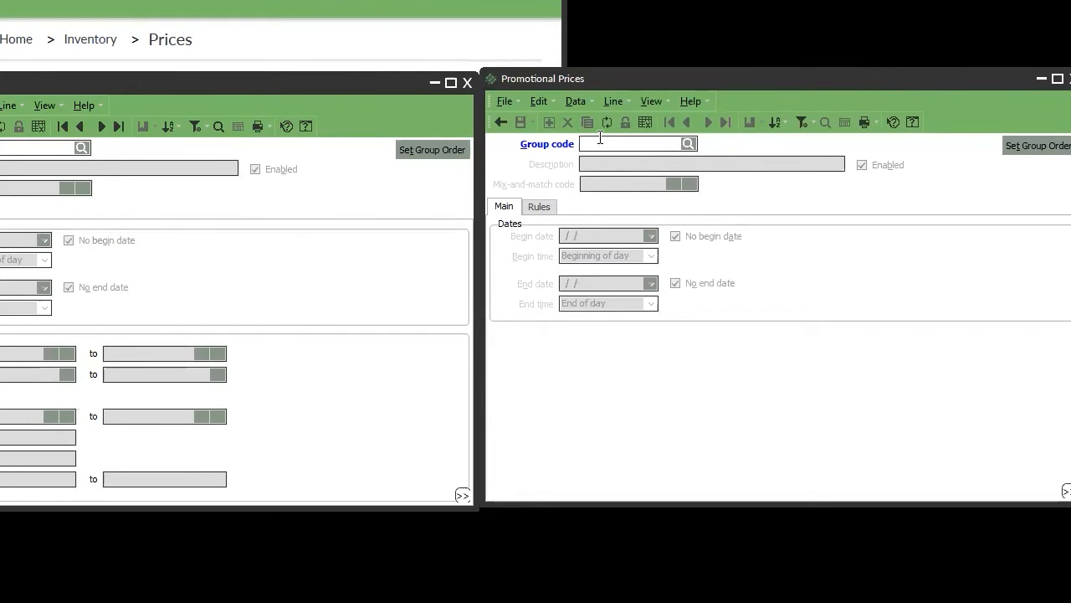
Enter group code VALENTINES with description 'VALENTINES DAY PROMO'.
type("VALENTINES")
key("Tab")
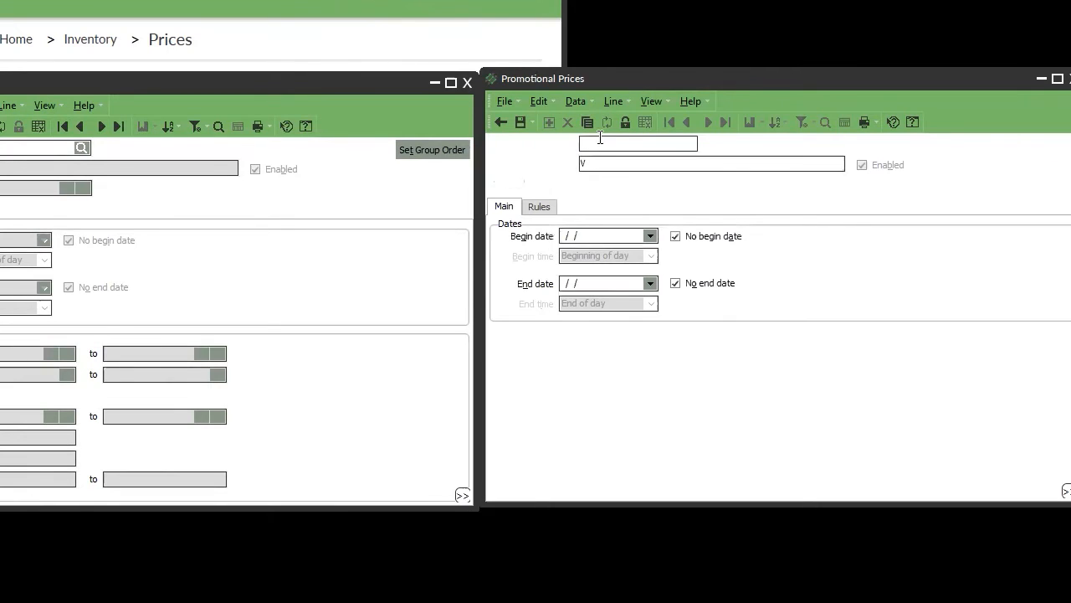
type("VALENTINES DAY PR")
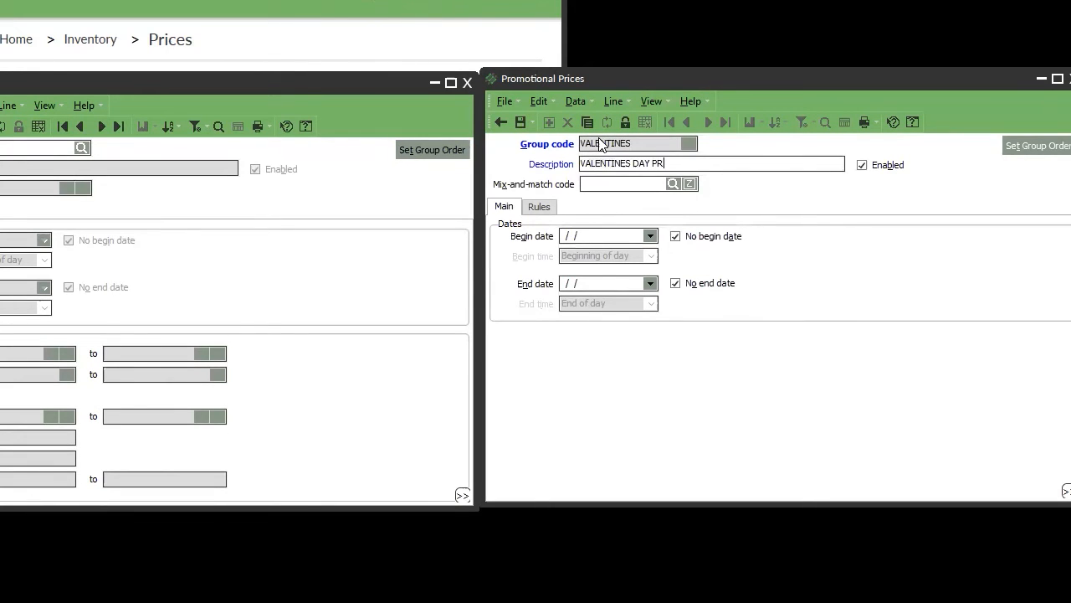
type("OMO")
Set the promotion to run from 2/1/2021 to 2/14/2021 and show its rules.
left_click(650, 236)
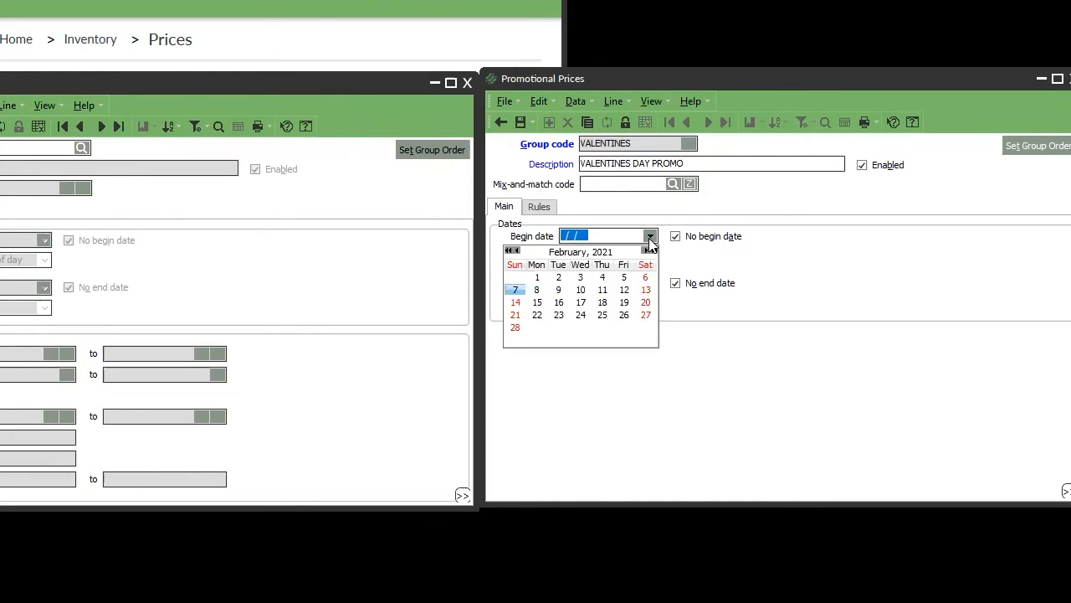
left_click(538, 277)
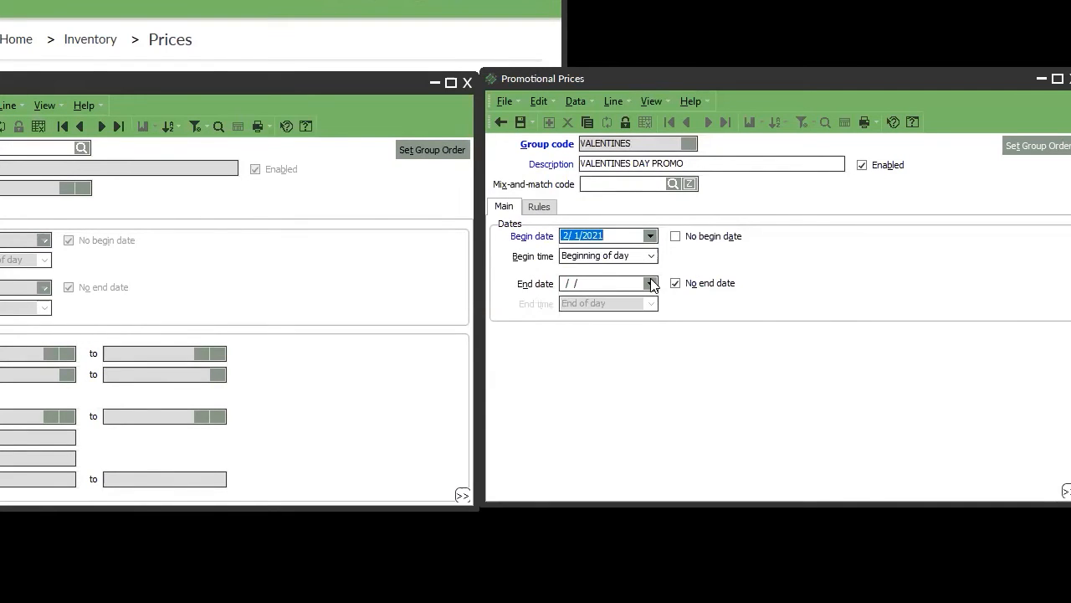
left_click(650, 283)
left_click(516, 351)
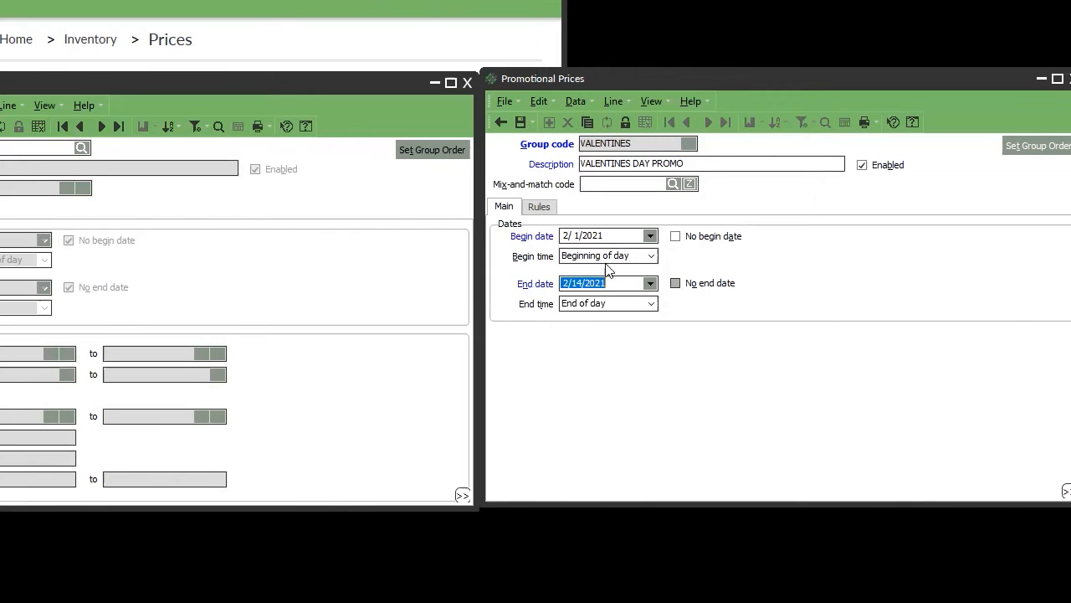
left_click(535, 207)
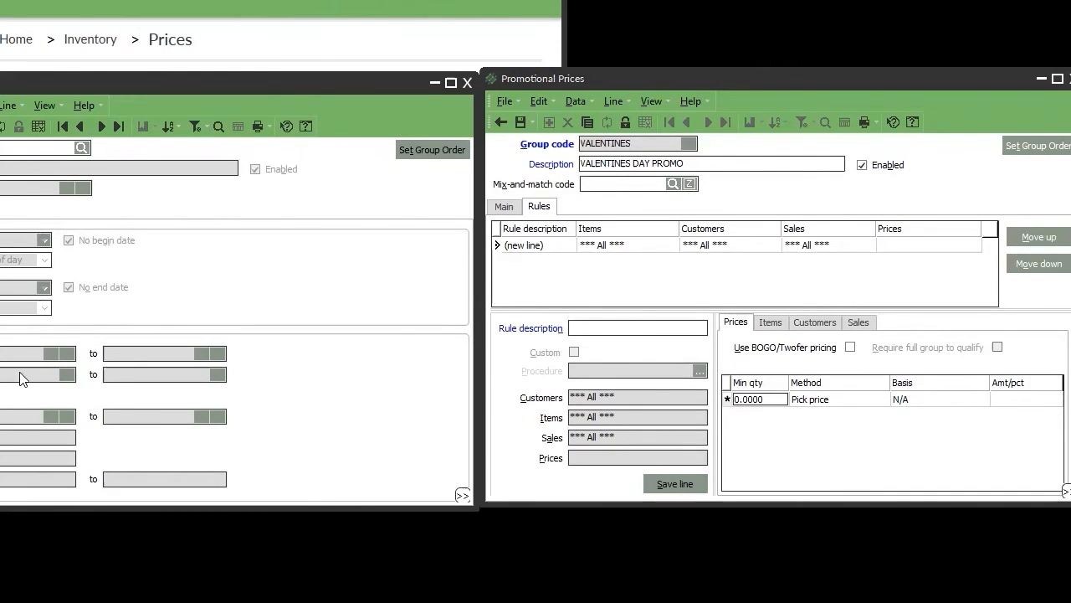
Load an existing contract price group and view its rule's customer range fields.
left_click(103, 125)
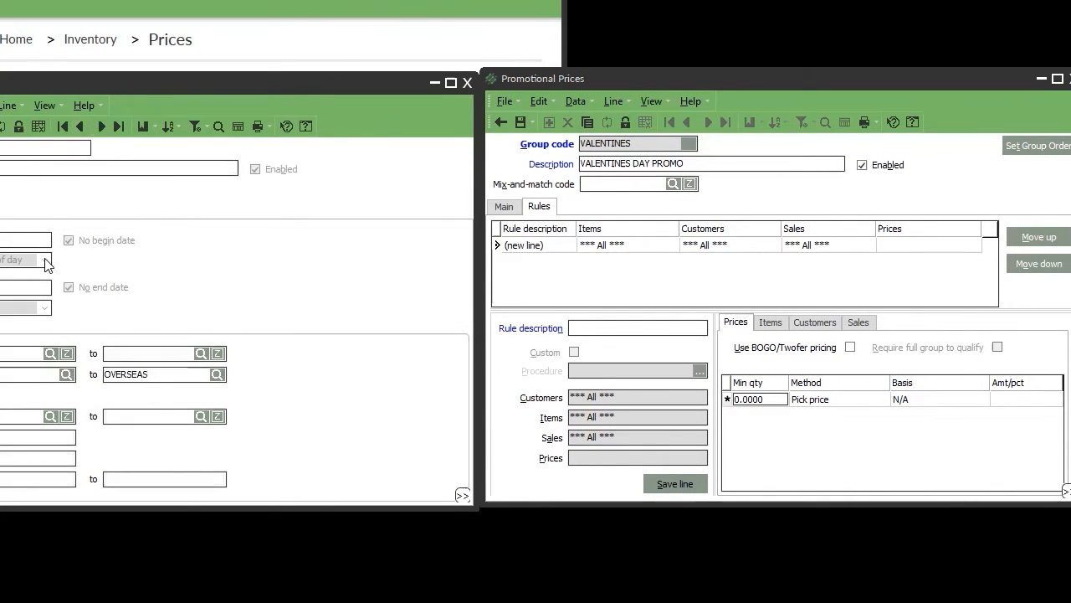
left_click(0, 210)
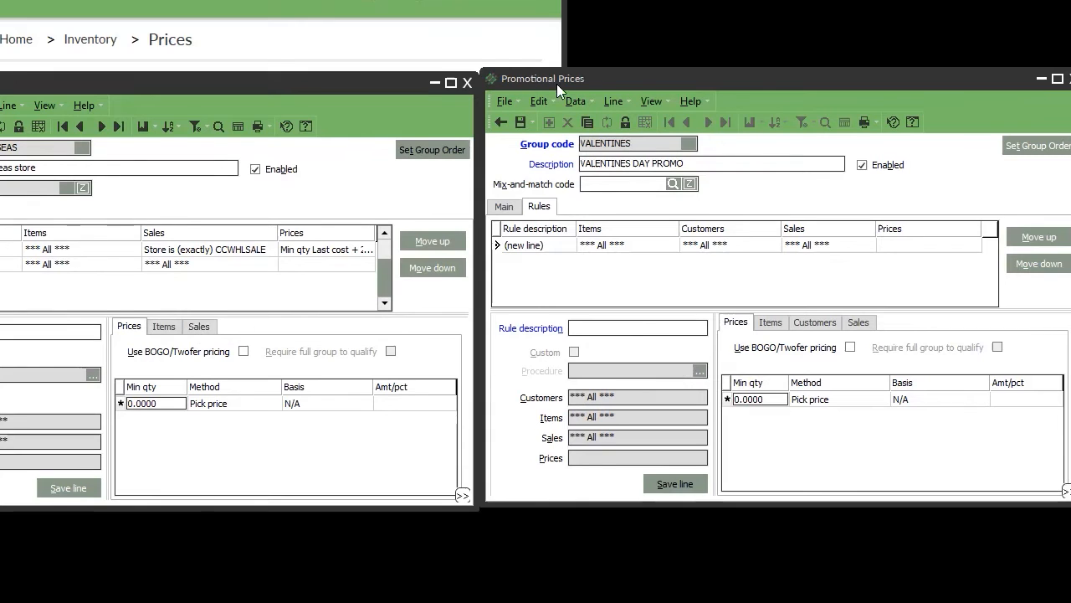
left_click(814, 323)
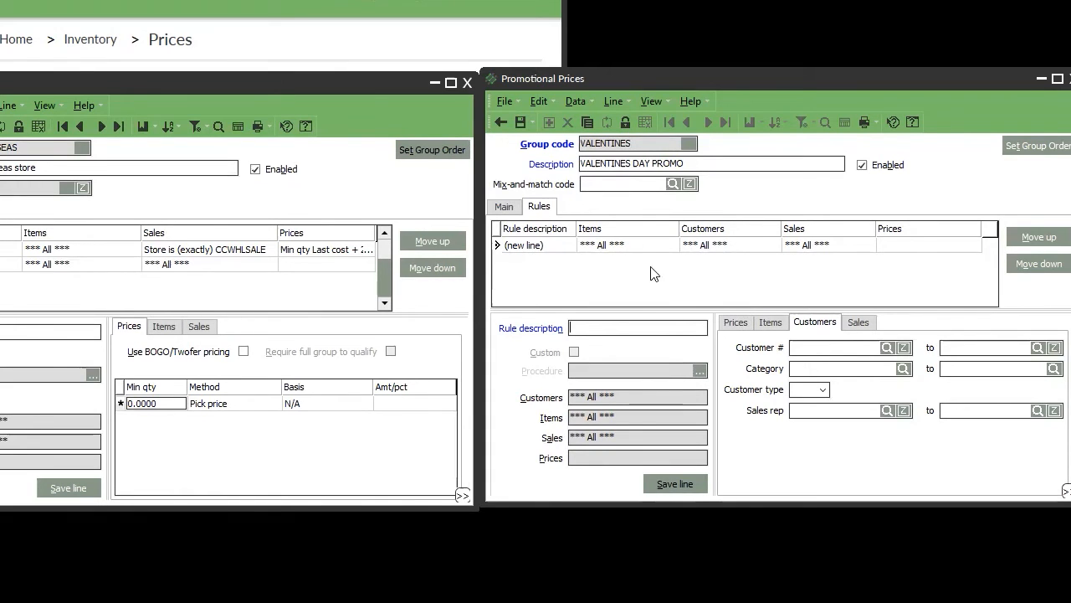
Check the promotion's dates, then correct the new rule's description to ORS-STORES.
left_click(504, 207)
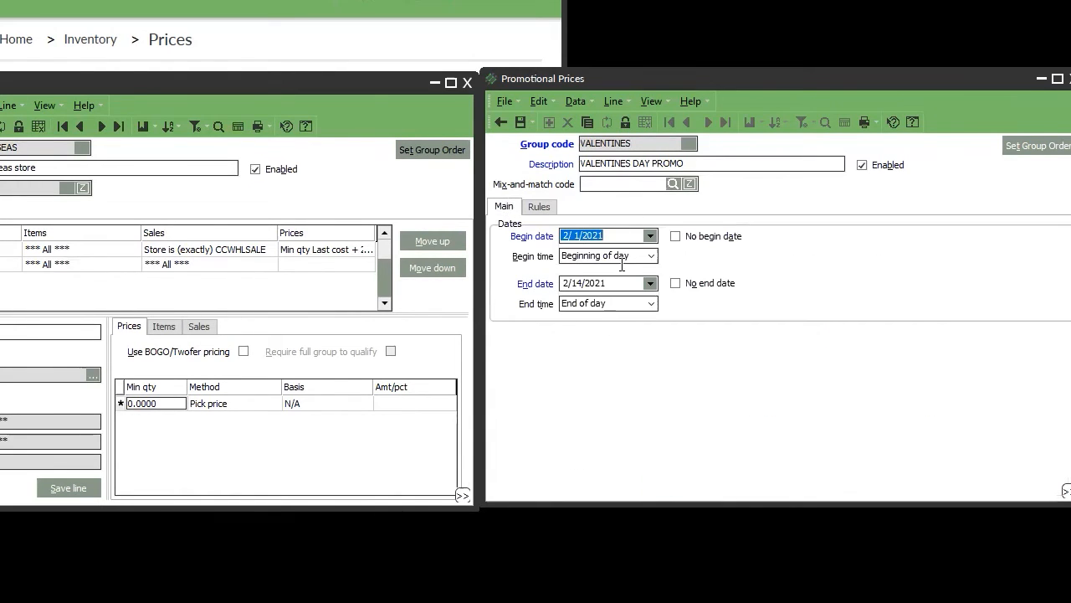
left_click(540, 208)
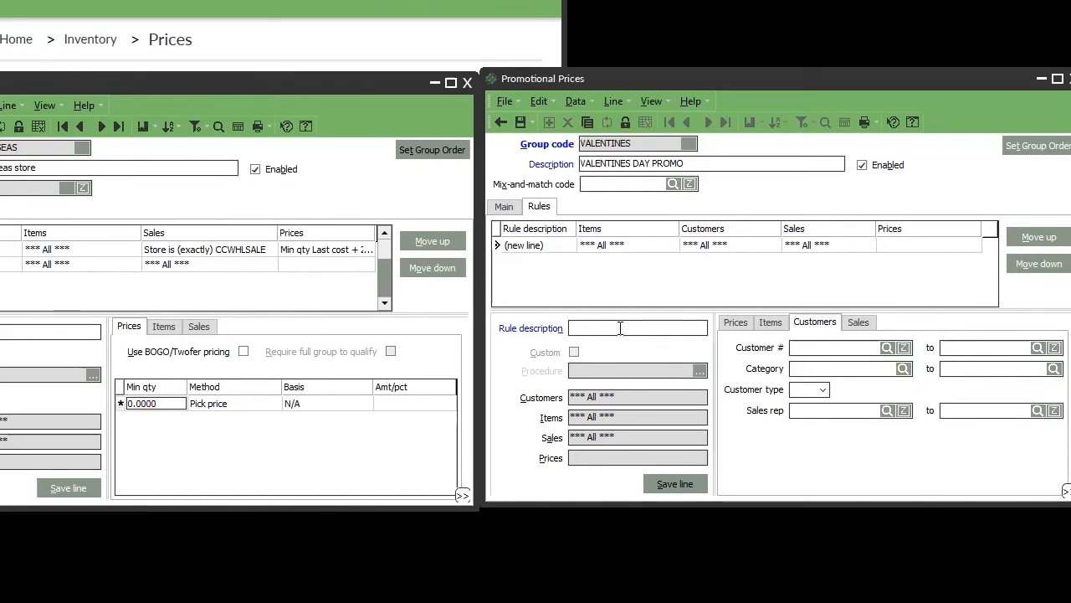
type("O")
key("BackSpace")
key("BackSpace")
type("ORE")
Price the ORS-STORES rule as a 10% discount off Price-1.
left_click(735, 324)
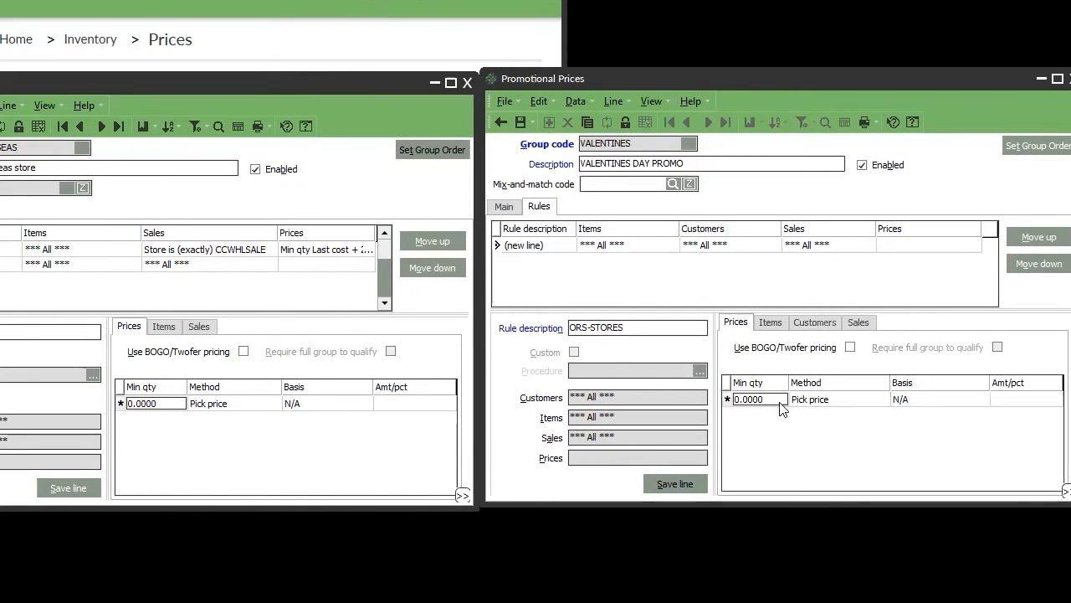
left_click(835, 405)
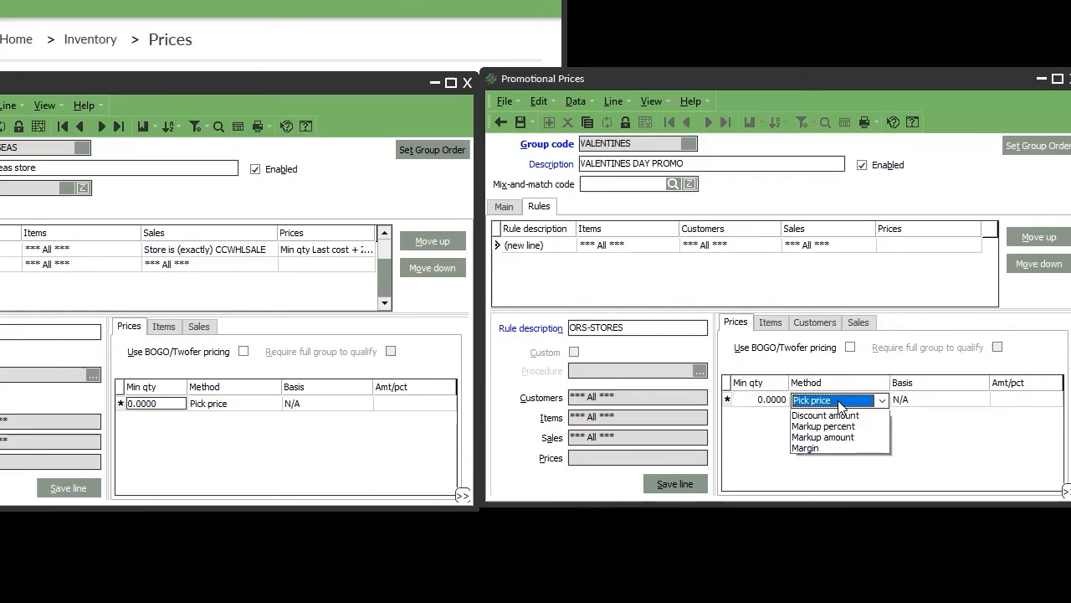
left_click(841, 421)
left_click(795, 402)
left_click(824, 438)
left_click(954, 401)
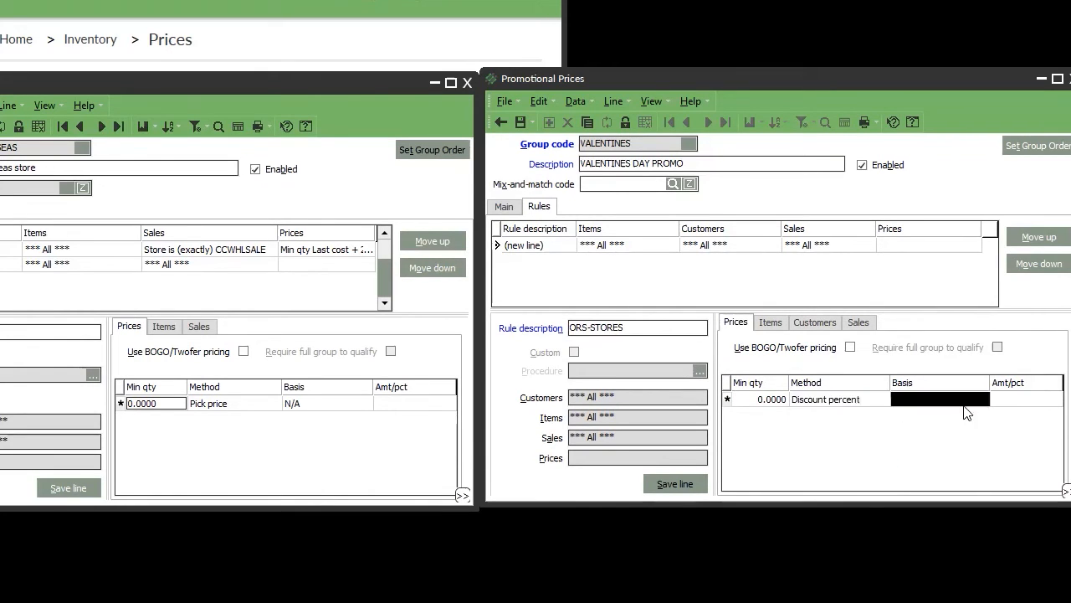
left_click(947, 404)
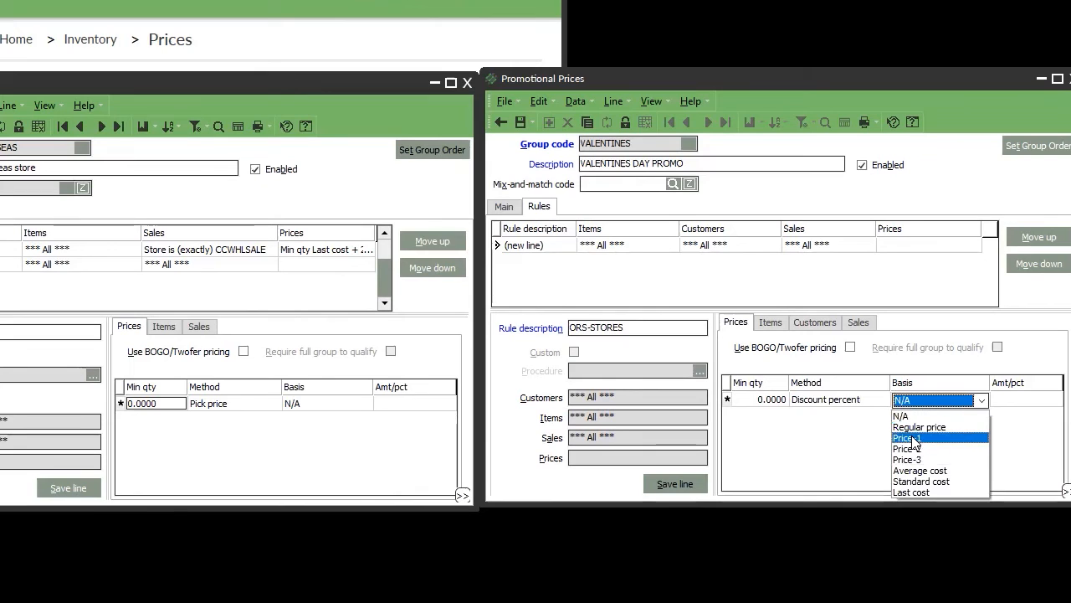
left_click(909, 438)
left_click(1006, 401)
type("10")
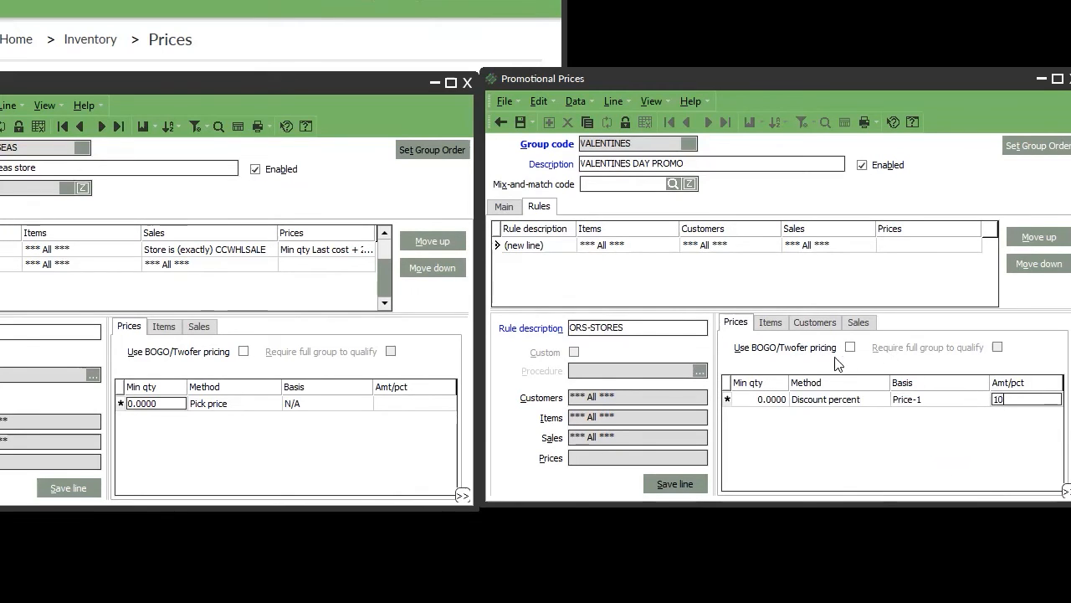
Limit the rule to customer category INTERNAL through INTERNAL and save the line.
left_click(810, 325)
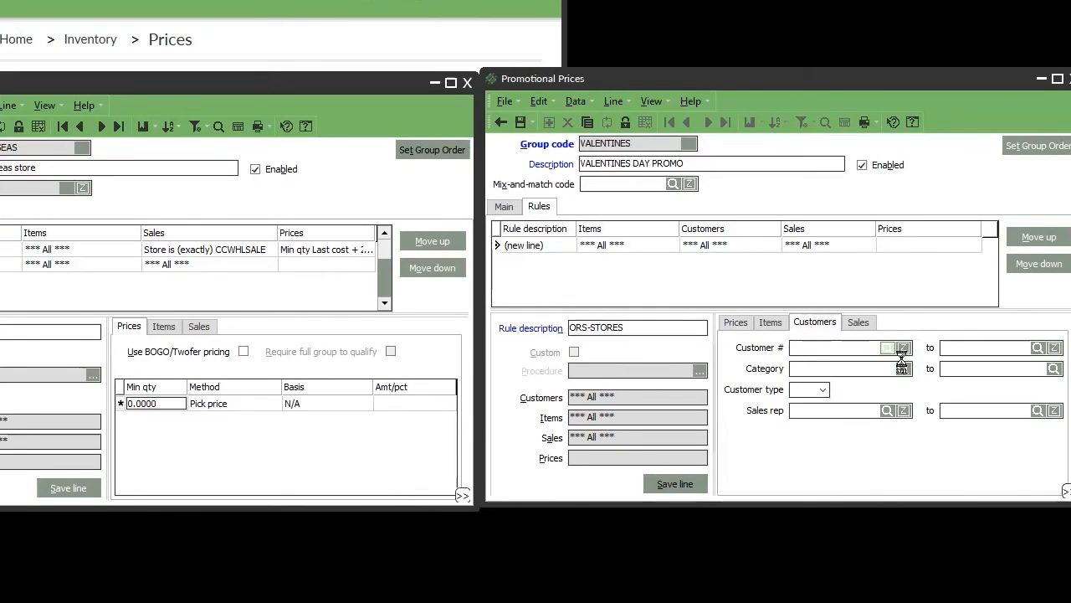
left_click(887, 348)
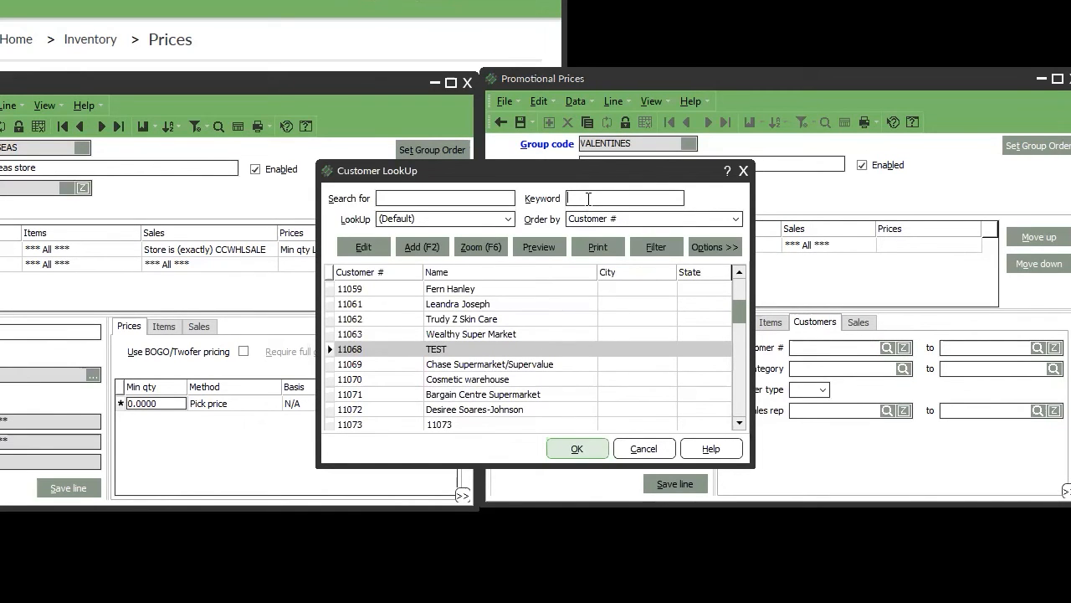
key("Escape")
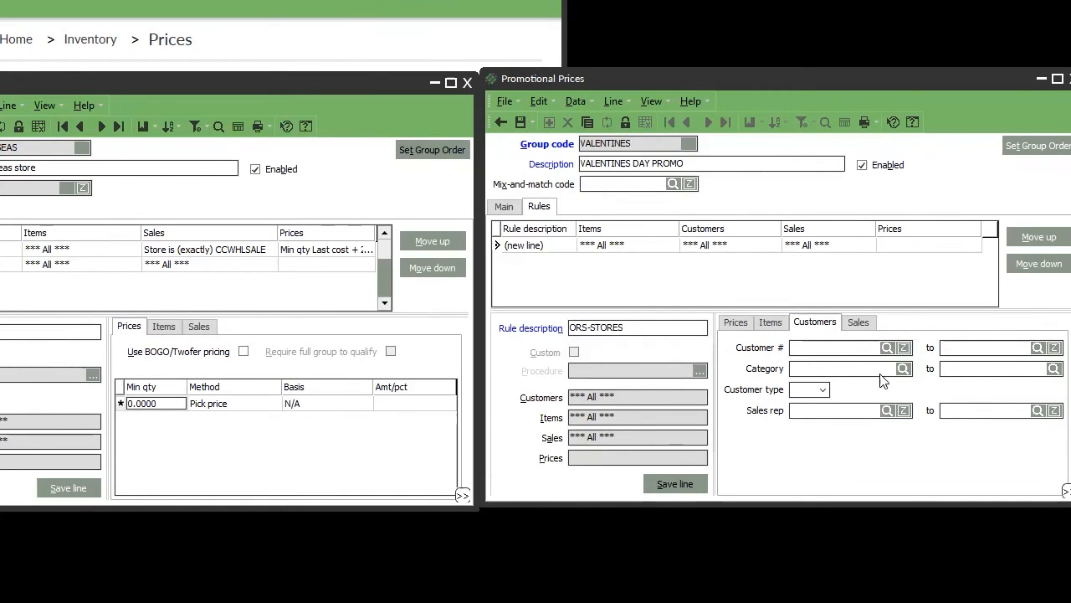
left_click(903, 368)
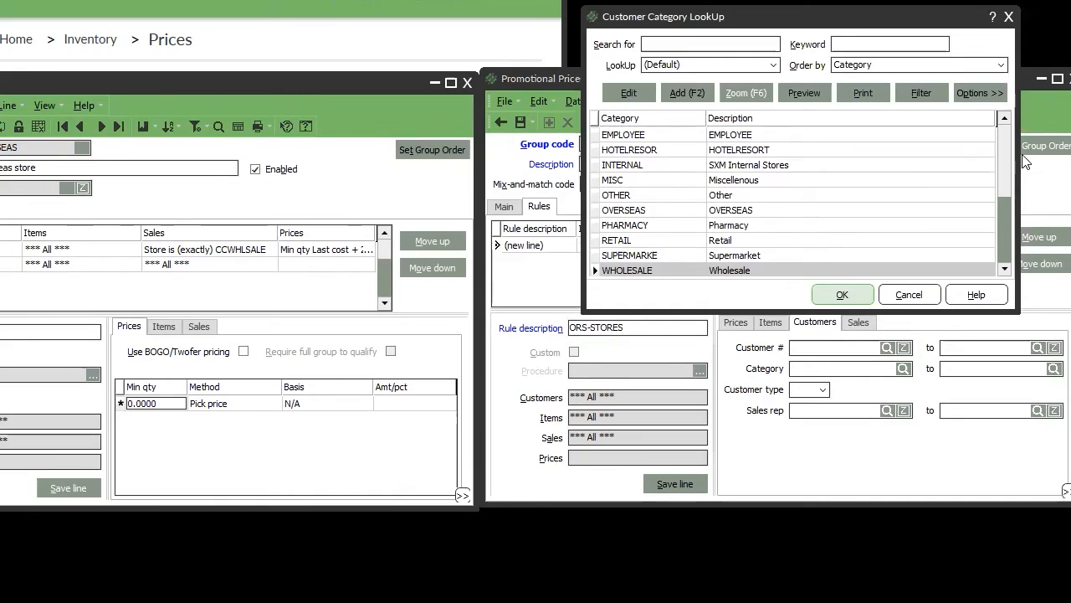
left_click(1003, 162)
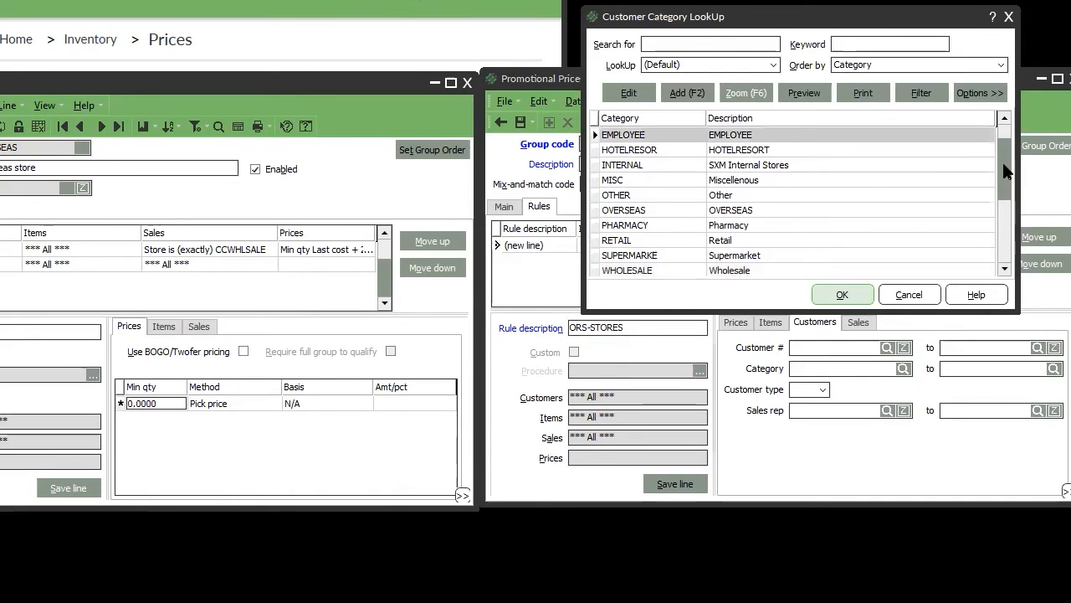
double_click(785, 165)
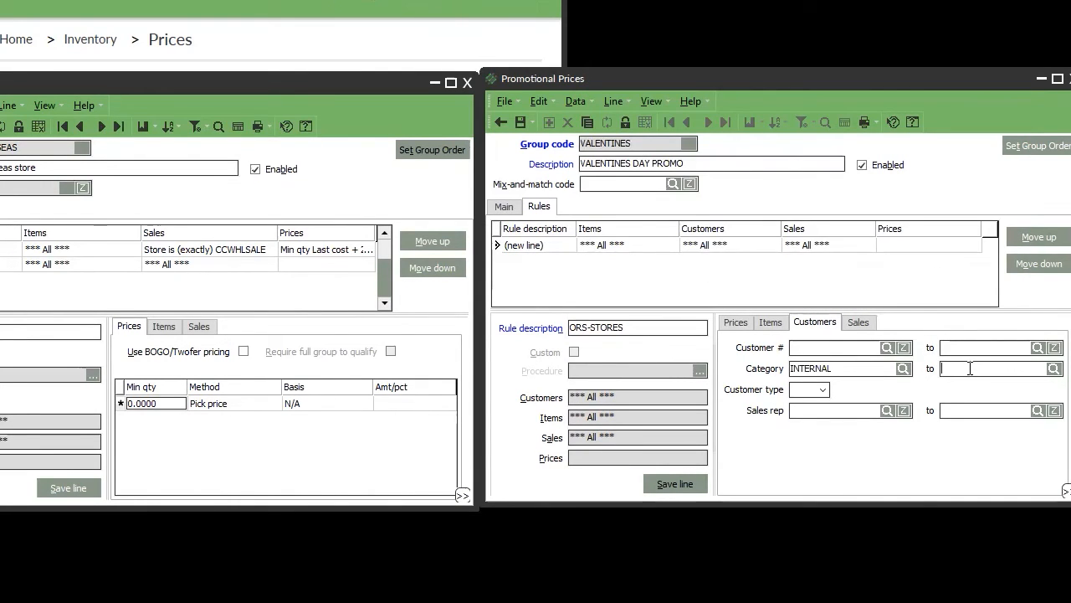
type("INTERNAL")
key("Tab")
left_click(659, 490)
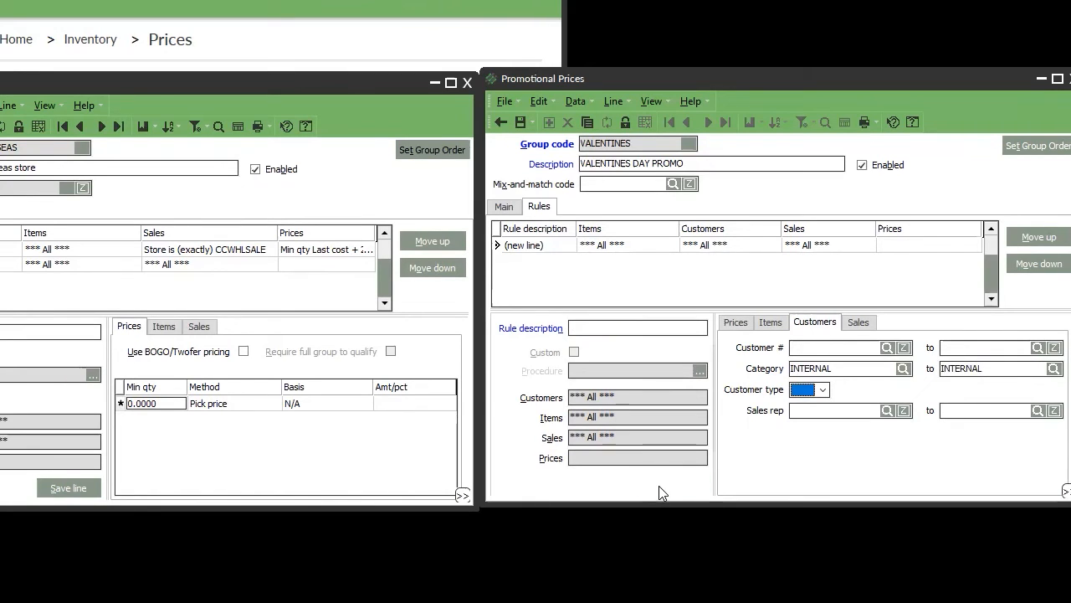
Start rule ORS-WHOLESALE for customer category WHOLESALE through WHOLESALE.
left_click(617, 328)
type("OR")
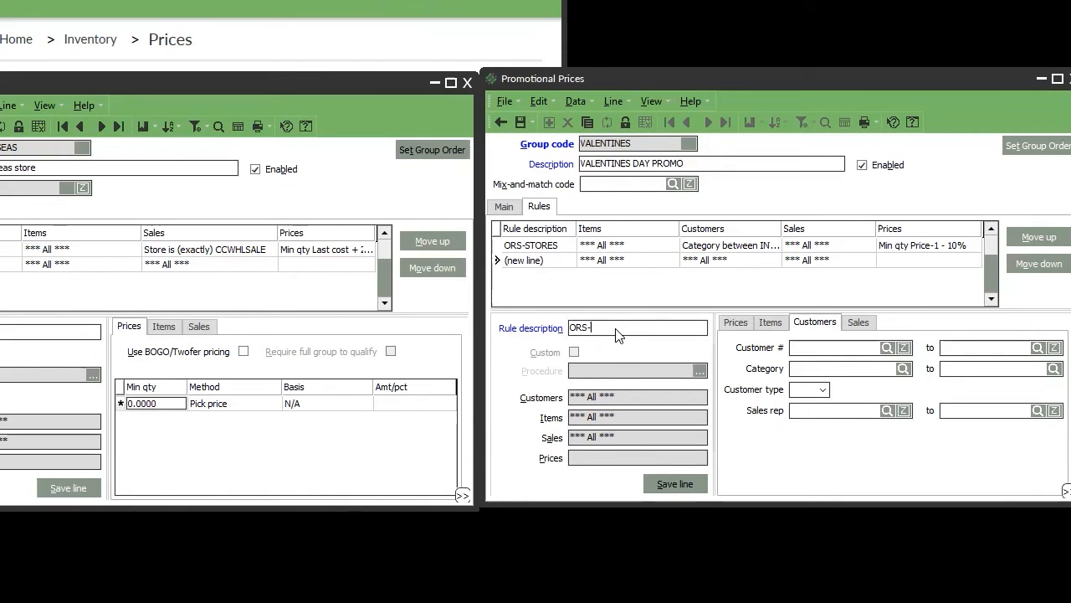
type("S-WHOLESALE")
left_click(902, 368)
scroll(753, 272, "down", 5)
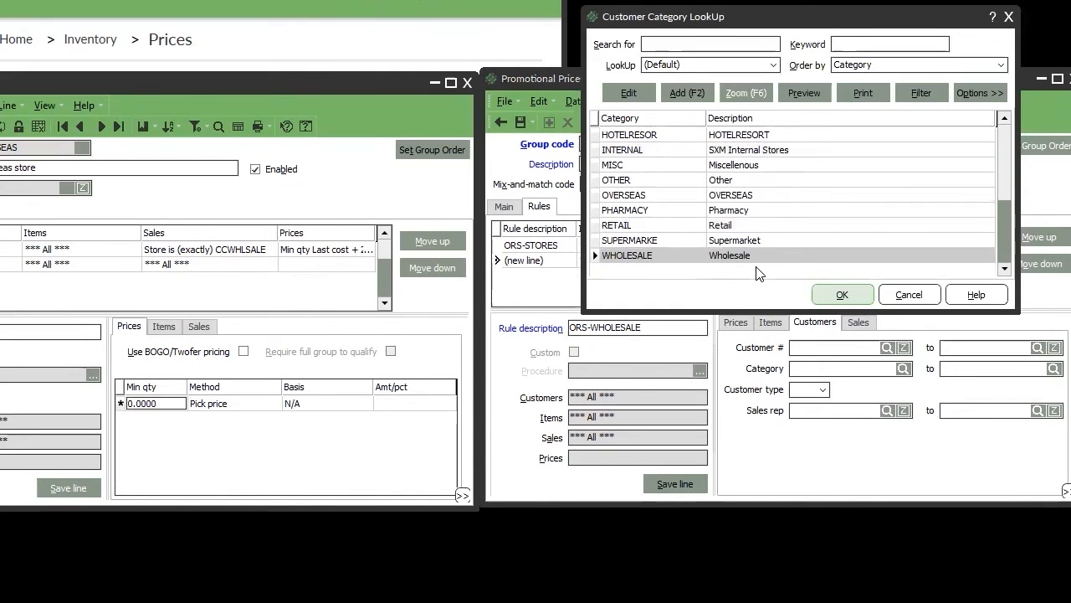
double_click(751, 253)
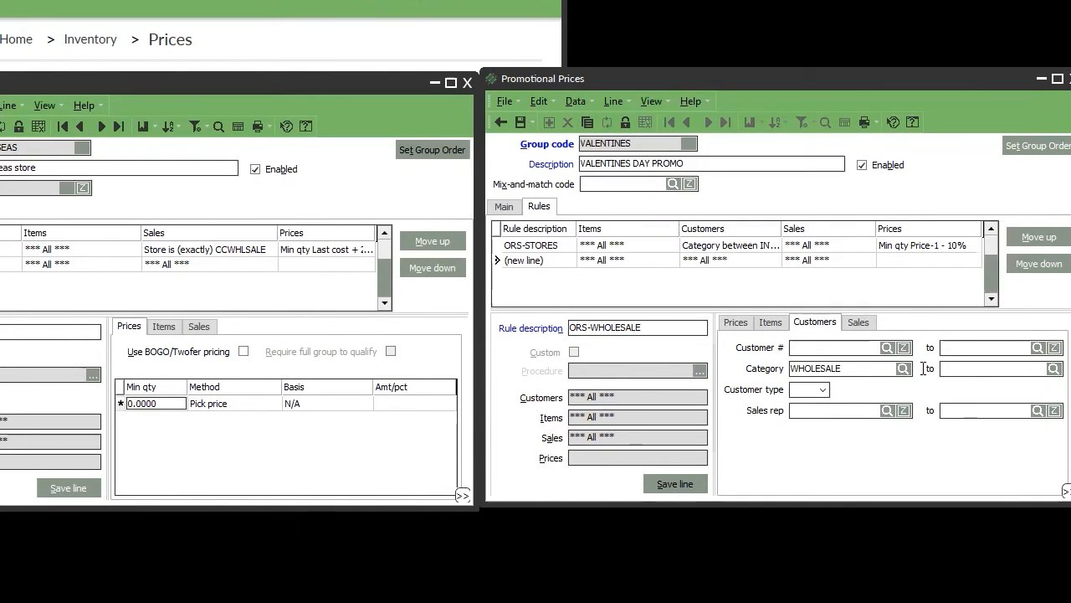
double_click(861, 370)
key("ctrl+c")
left_click(984, 369)
key("ctrl+v")
Price ORS-WHOLESALE as a 4% discount off Price-1 and save the line.
left_click(737, 323)
left_click(841, 401)
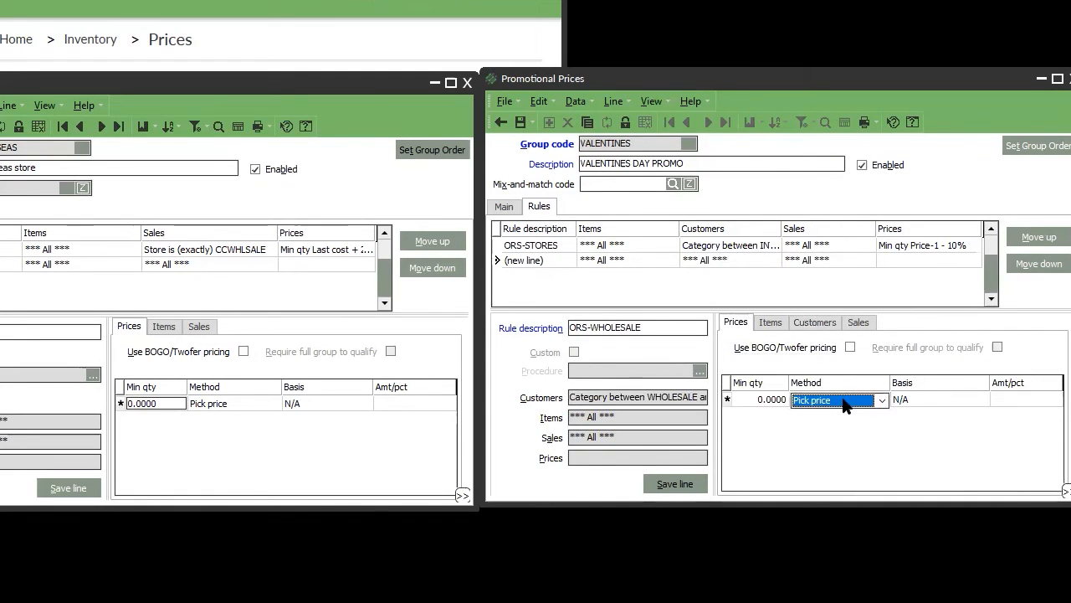
left_click(841, 400)
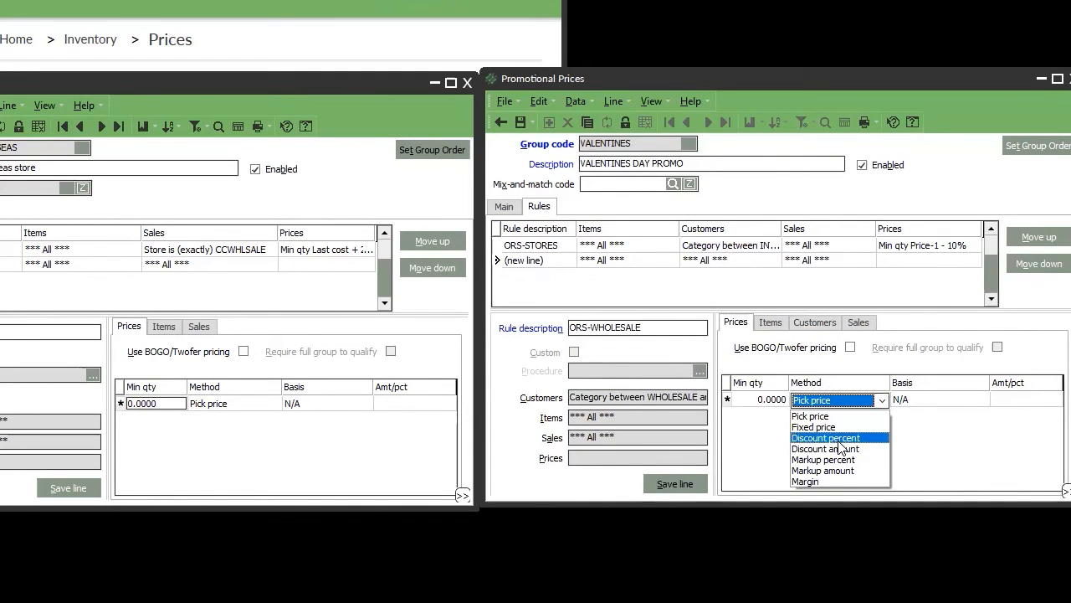
left_click(841, 438)
left_click(930, 398)
left_click(921, 402)
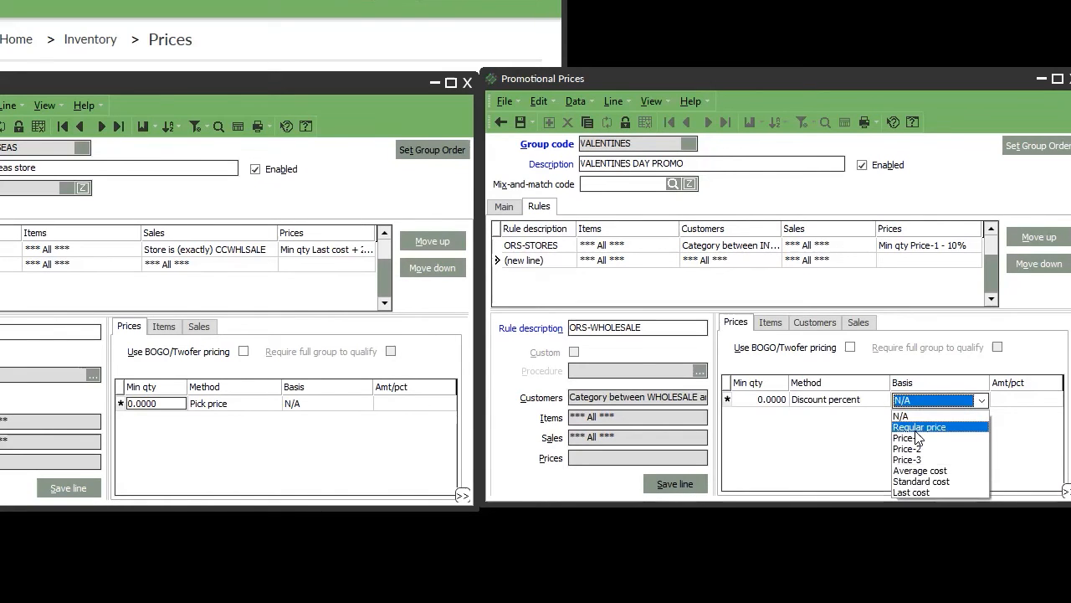
left_click(914, 437)
left_click(1034, 400)
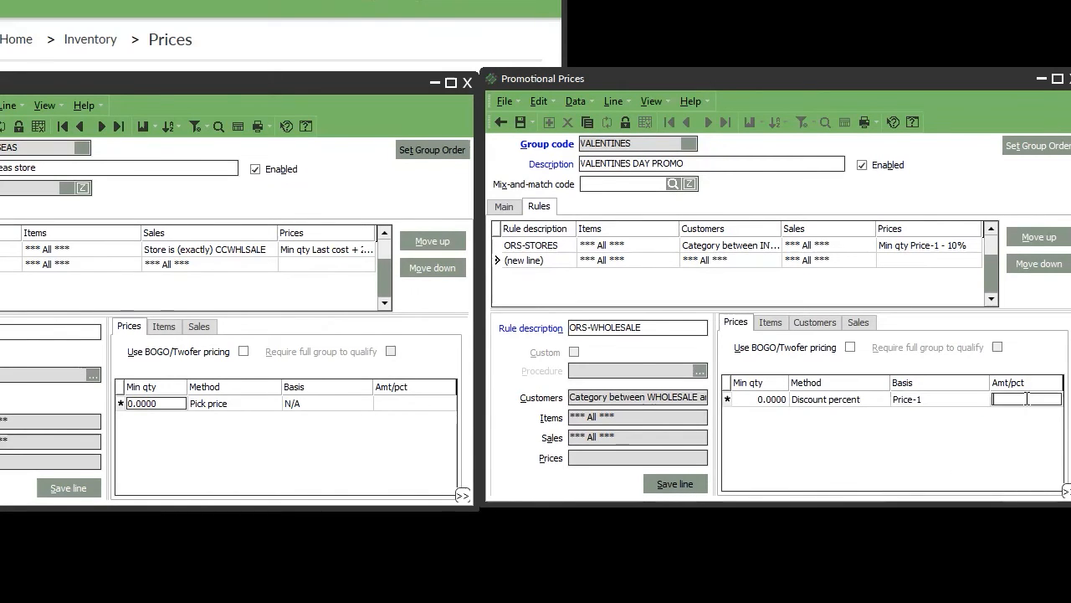
type("4")
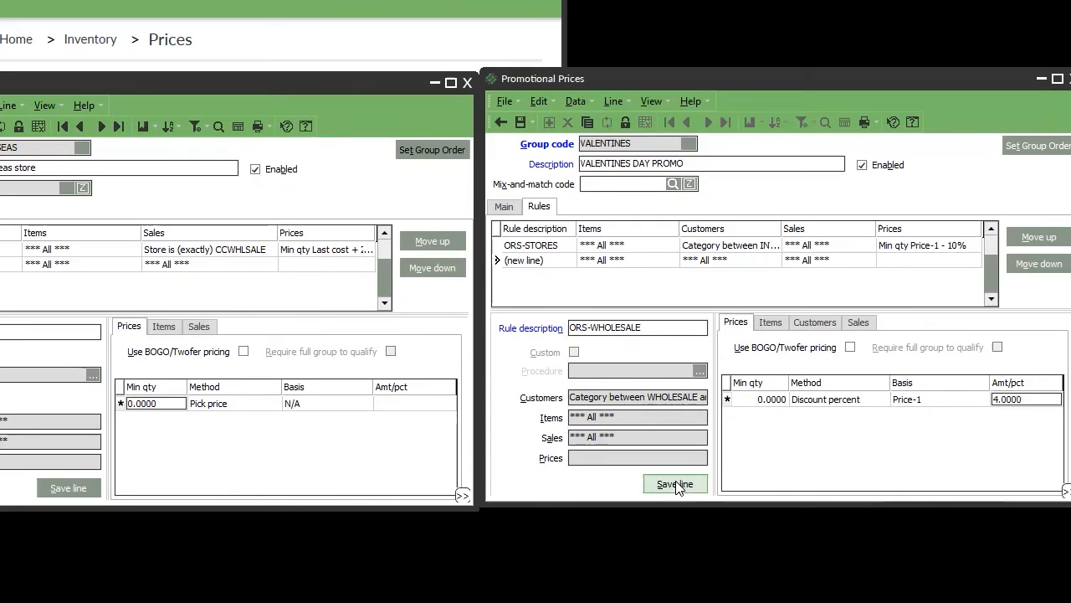
left_click(675, 485)
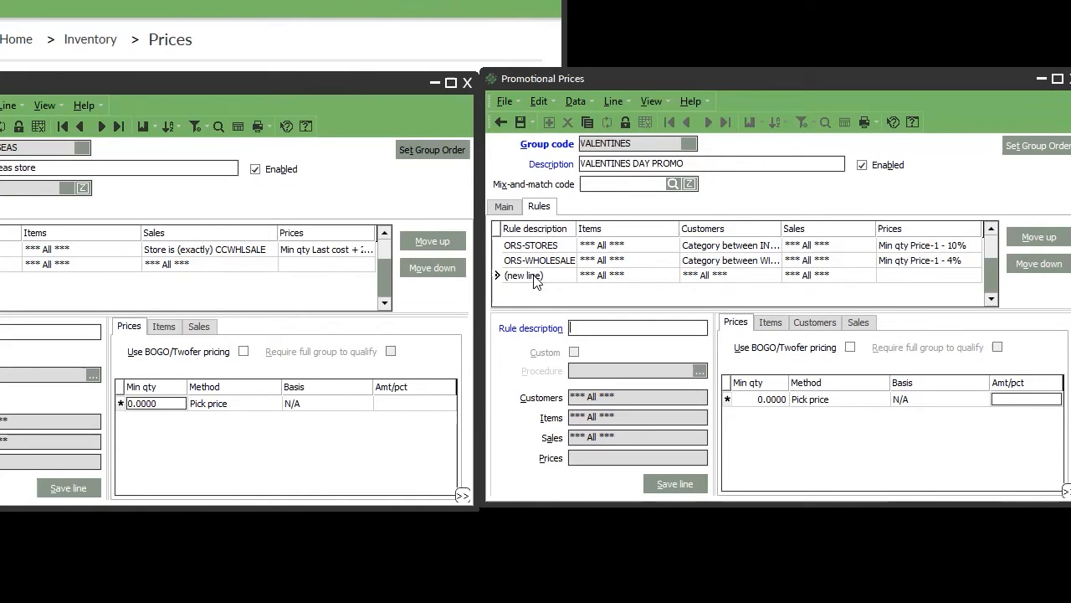
Open the ORS-STORES rule and confirm no sale date is set.
left_click(543, 248)
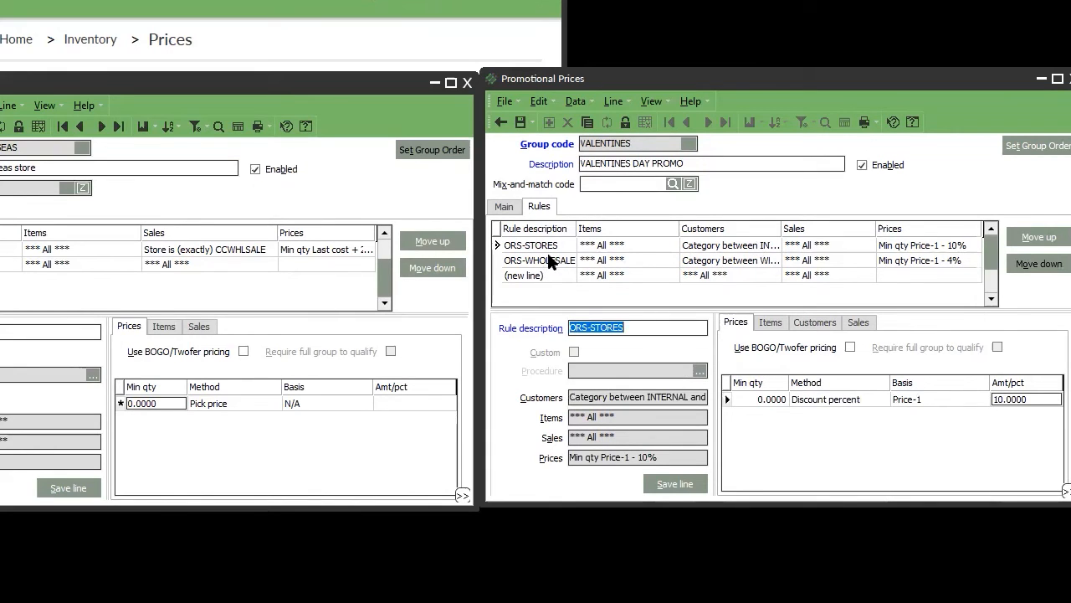
left_click(858, 323)
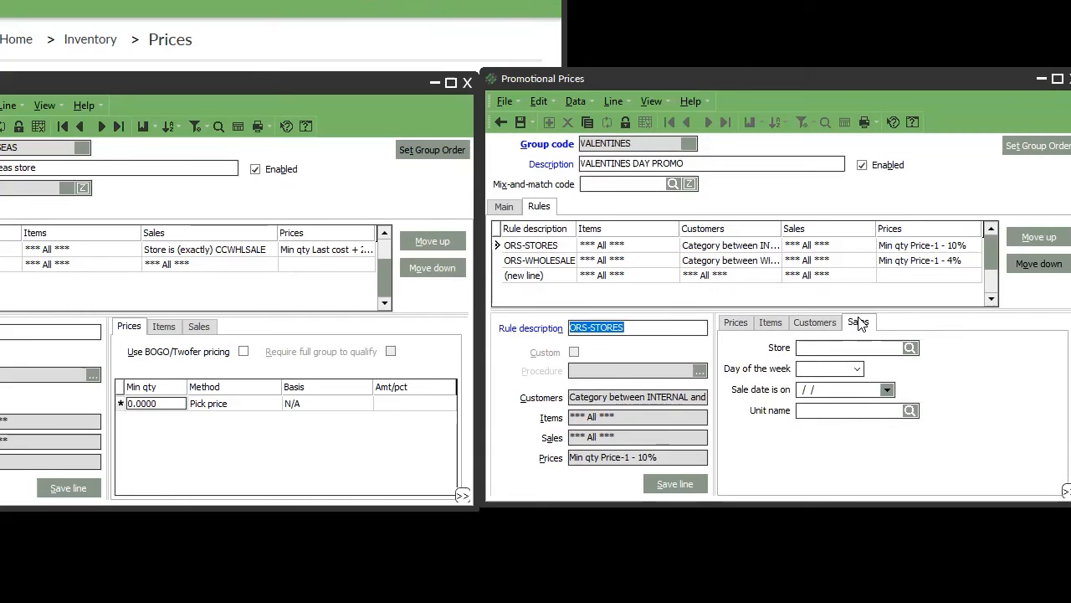
left_click(887, 390)
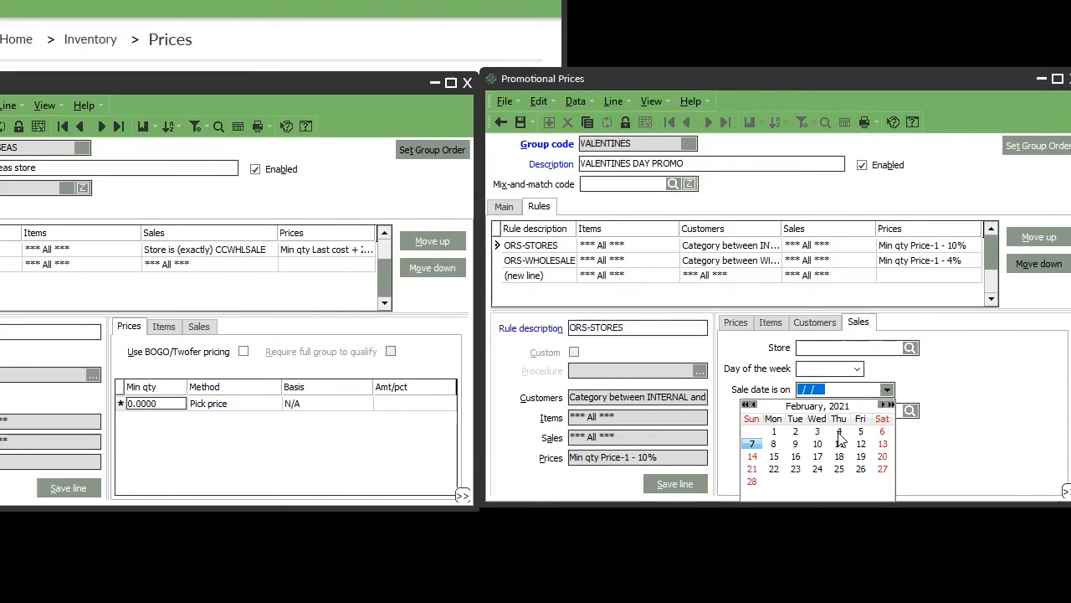
left_click(967, 388)
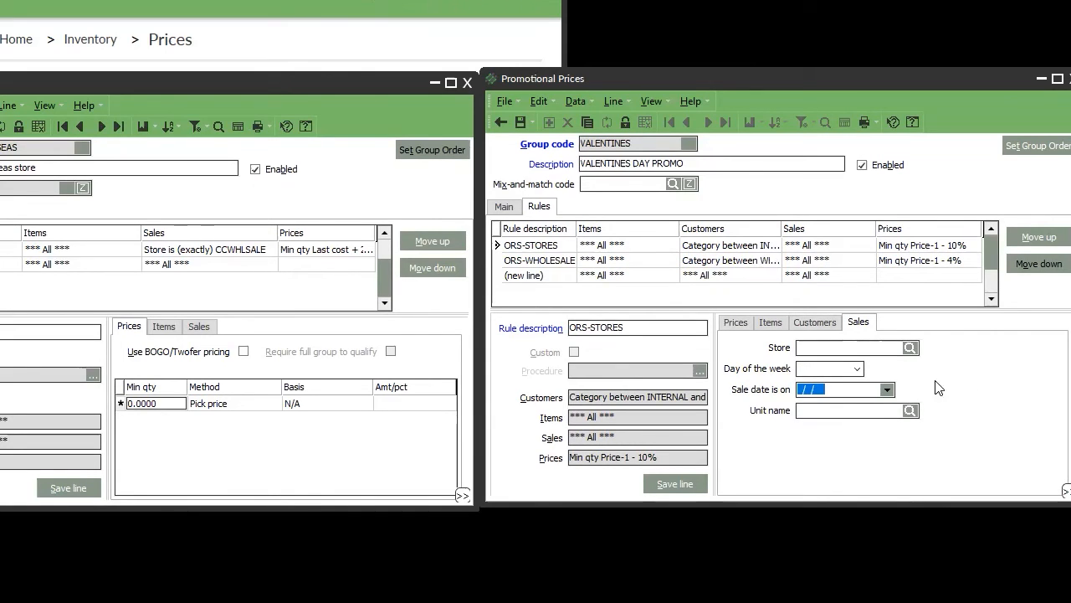
left_click(887, 390)
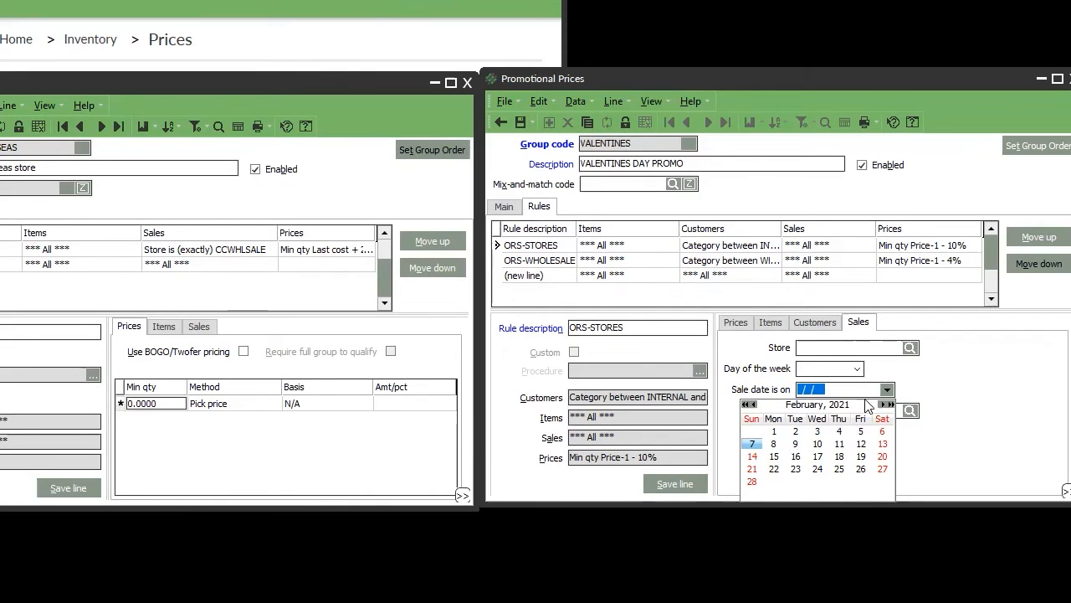
left_click(924, 382)
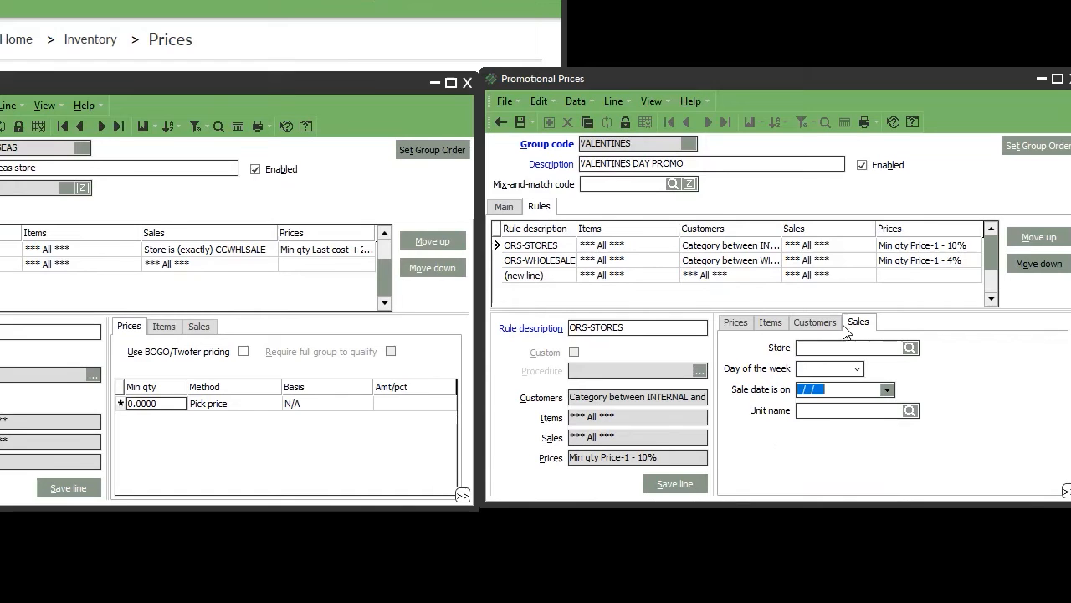
Review the rule's Customers, Items, Prices and Sales tabs, then return to the group's main settings.
left_click(814, 322)
left_click(770, 322)
left_click(733, 323)
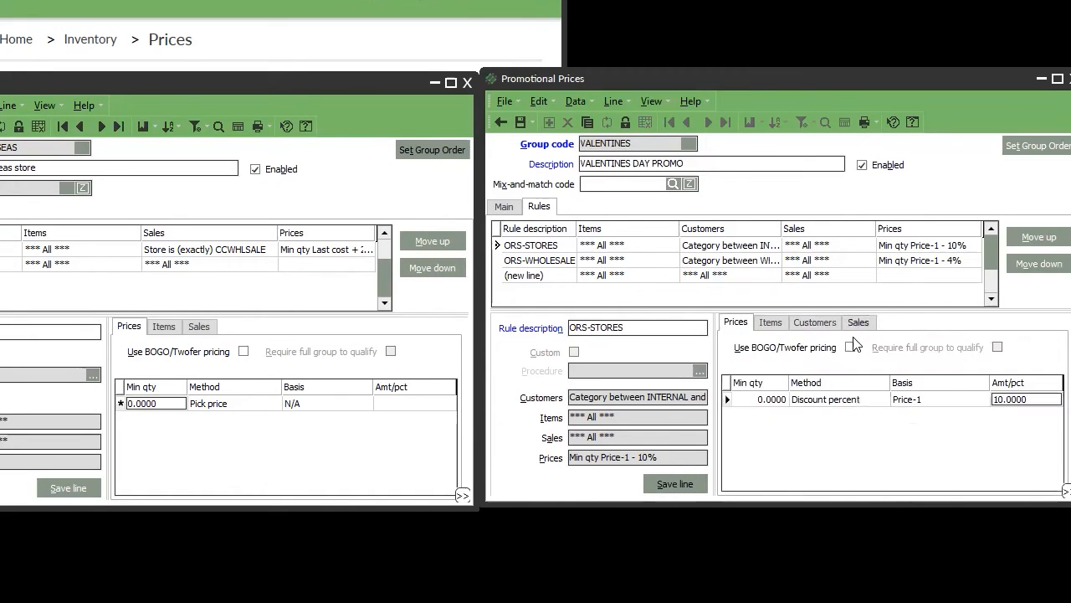
left_click(770, 323)
left_click(815, 322)
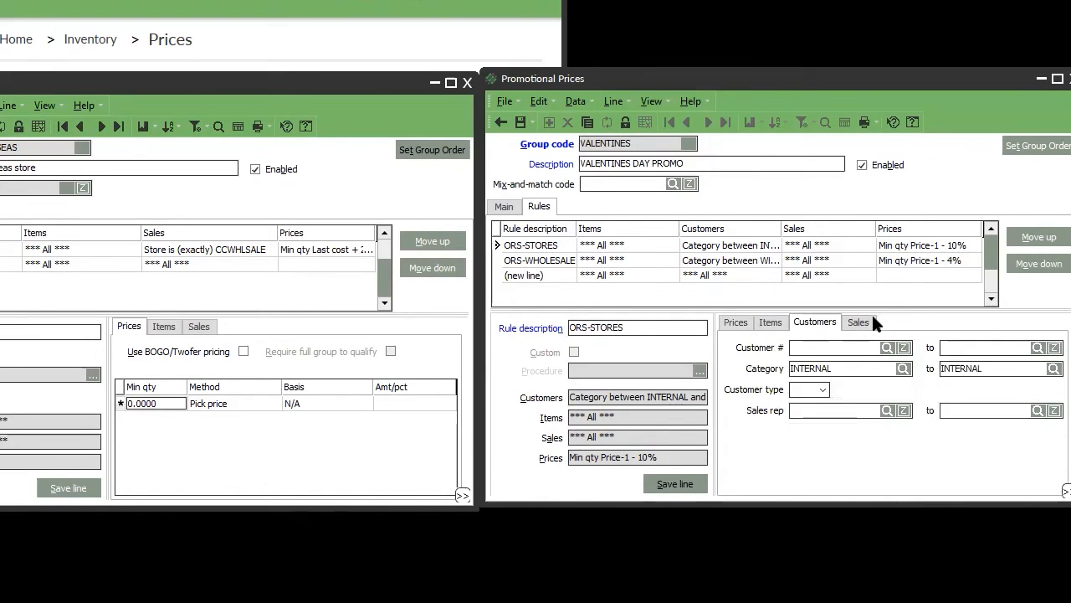
left_click(866, 321)
left_click(768, 323)
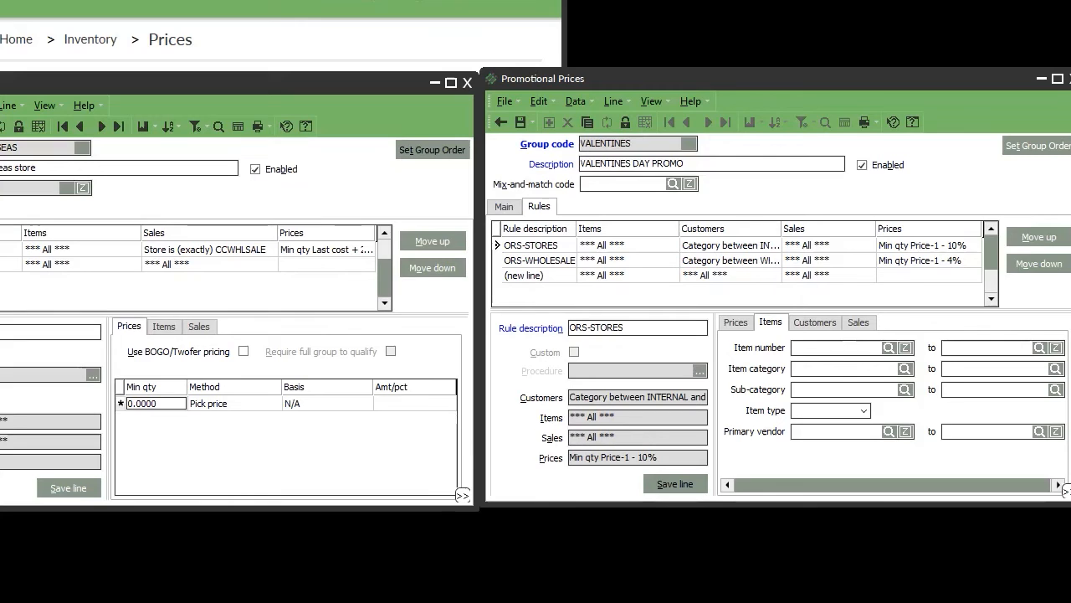
left_click(815, 322)
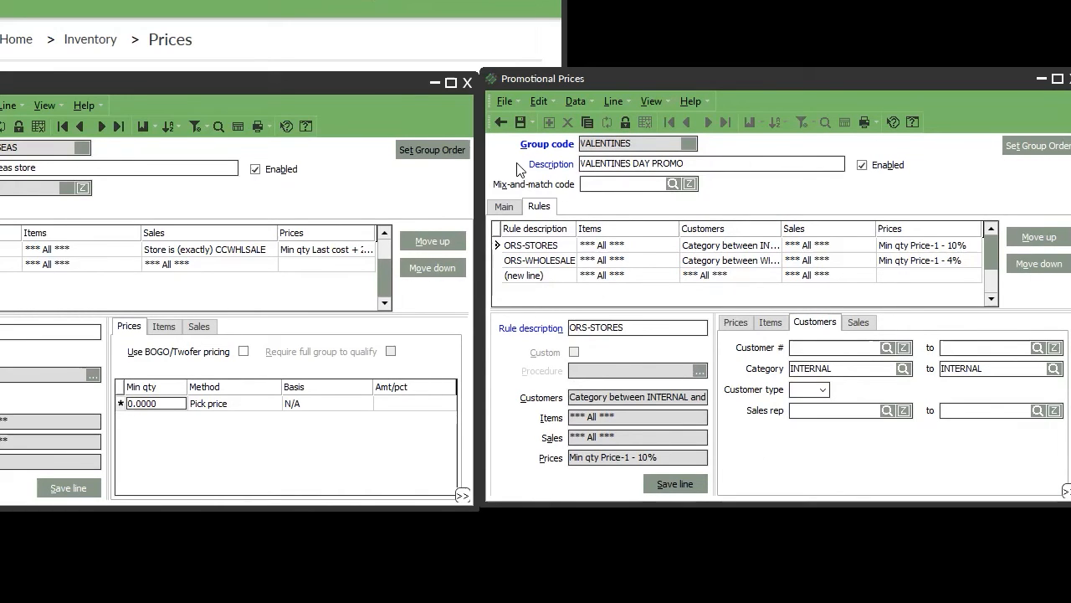
left_click(506, 209)
View the other price group's dates and toggle its Enabled setting off and back on.
left_click(0, 211)
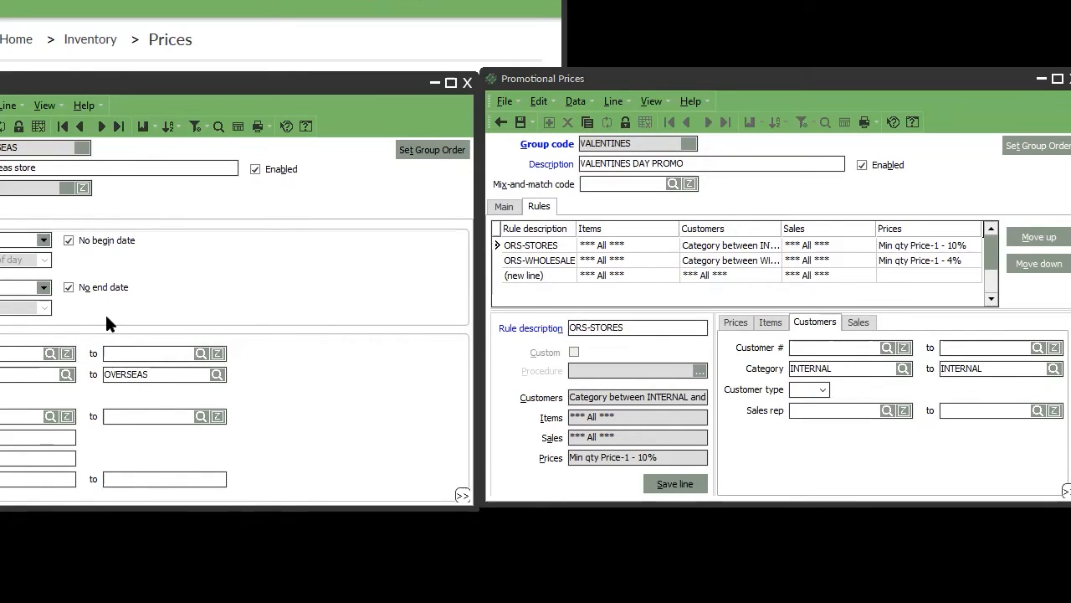
left_click(256, 170)
left_click(278, 169)
Close the contract price window and the VALENTINES window, saving changes to each.
left_click(467, 83)
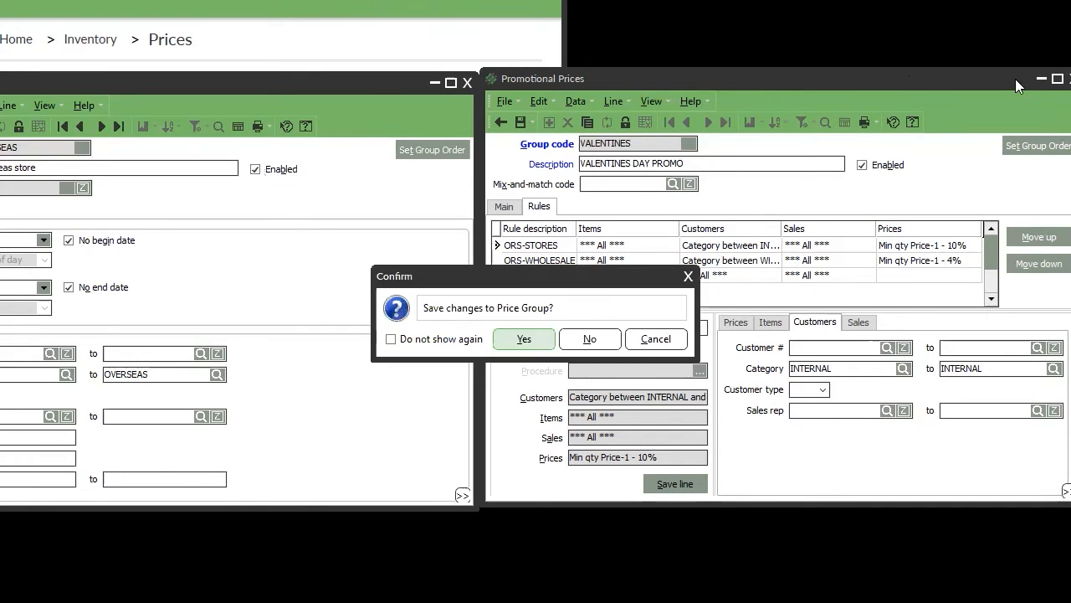
left_click(531, 339)
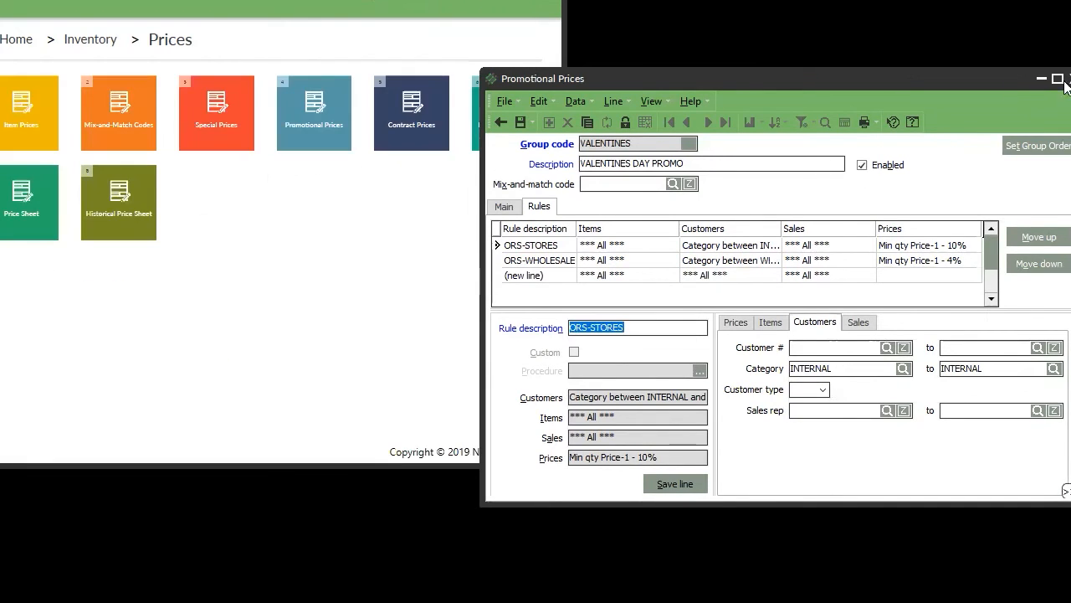
left_click(1066, 79)
left_click(571, 340)
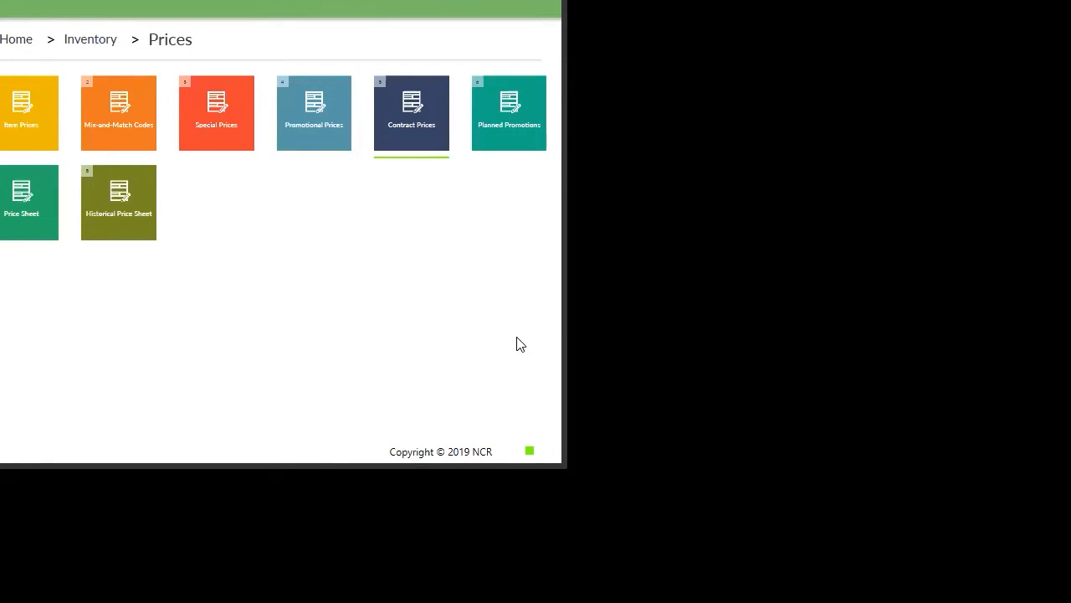
Create special price group LIQUIDATE, described 'LIQUIDATE SHORT DATE GOODS', left enabled.
left_click(217, 117)
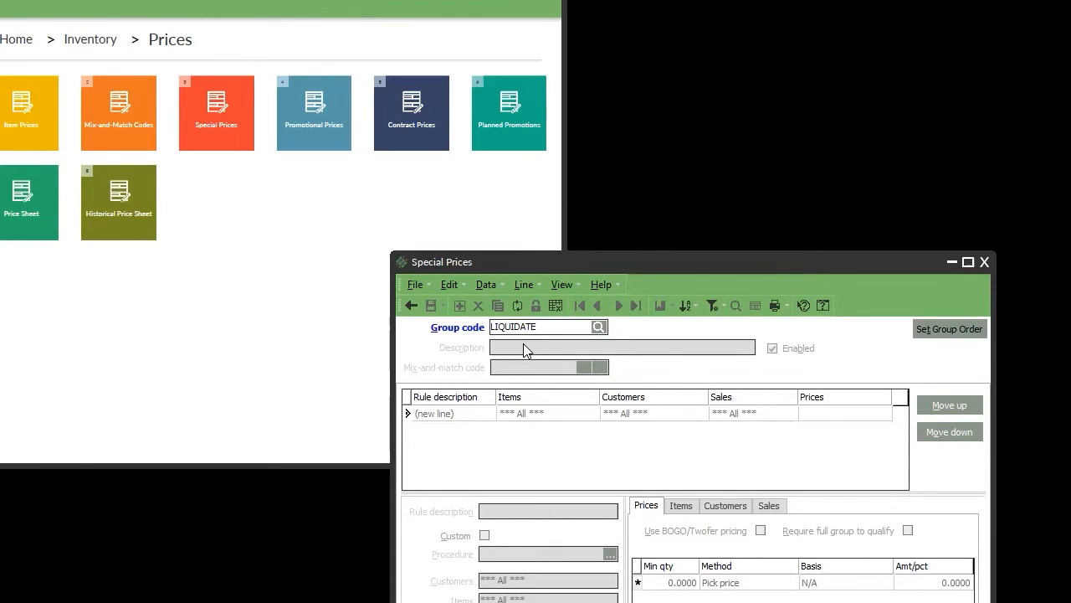
key("Tab")
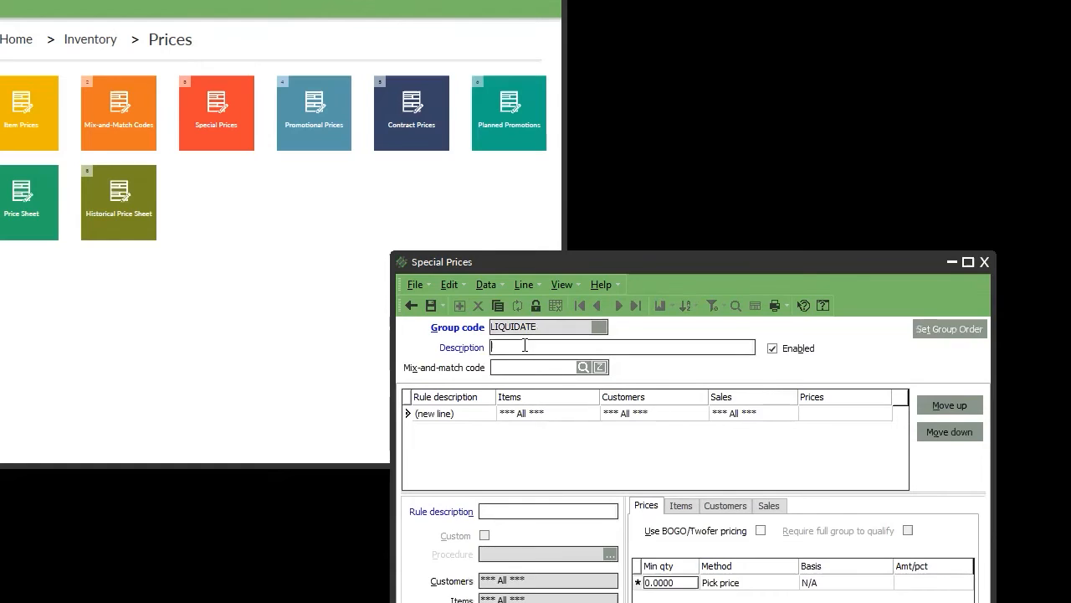
type("LIQUIDATE SHORT DATE GODS")
key("Left")
key("Left")
type("O")
key("Tab")
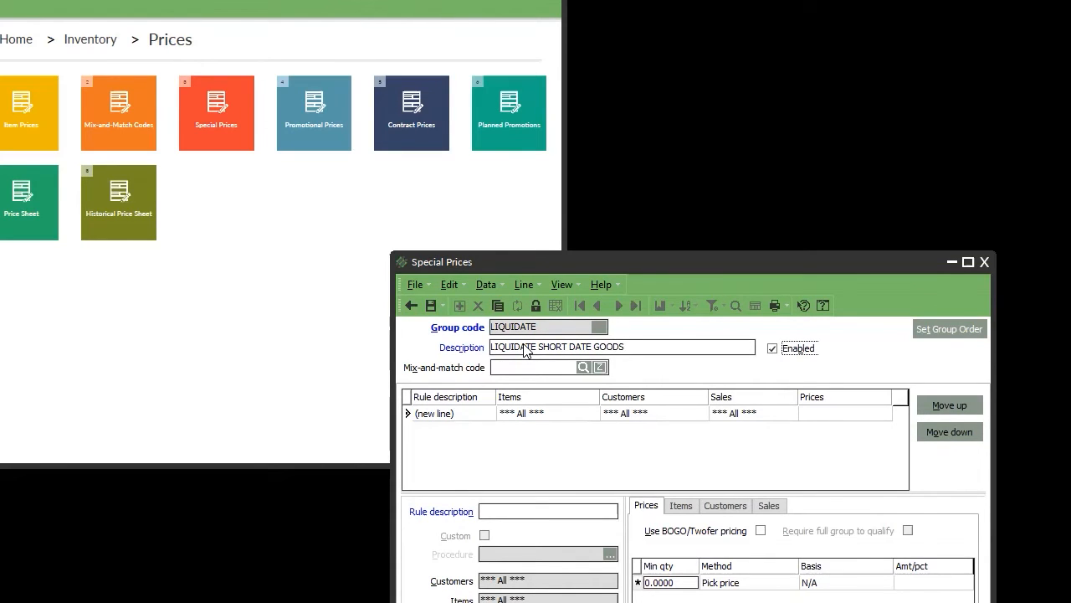
key("Tab")
left_click(514, 508)
Name the rule 6MONTHS and set it to a 35% discount off Price-1.
type("6MONTHS")
left_click(740, 583)
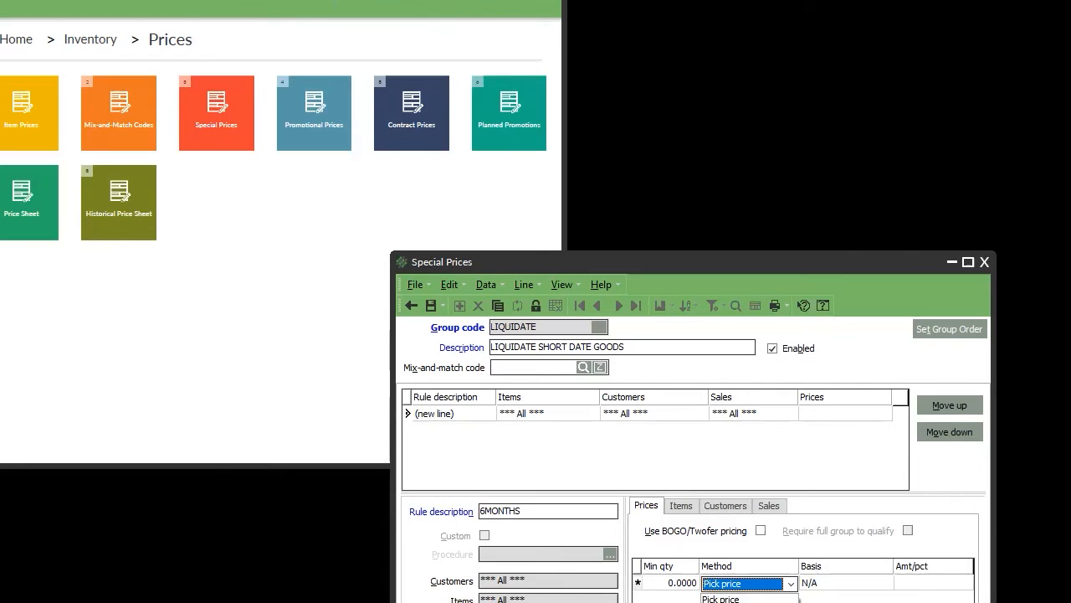
left_click(740, 602)
left_click(909, 580)
left_click(879, 585)
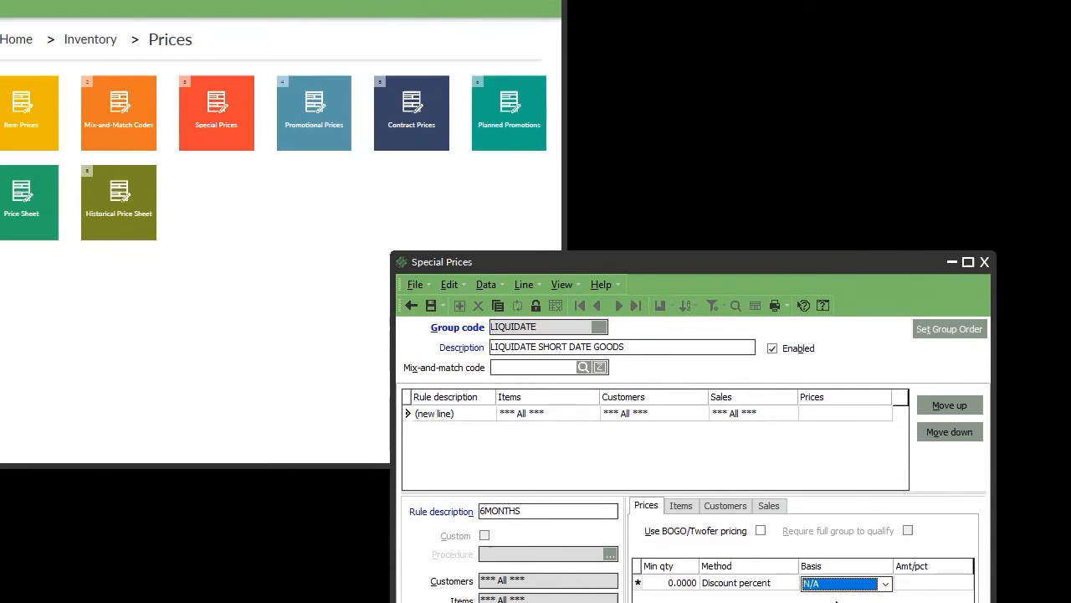
left_click(843, 589)
left_click(837, 602)
left_click(916, 583)
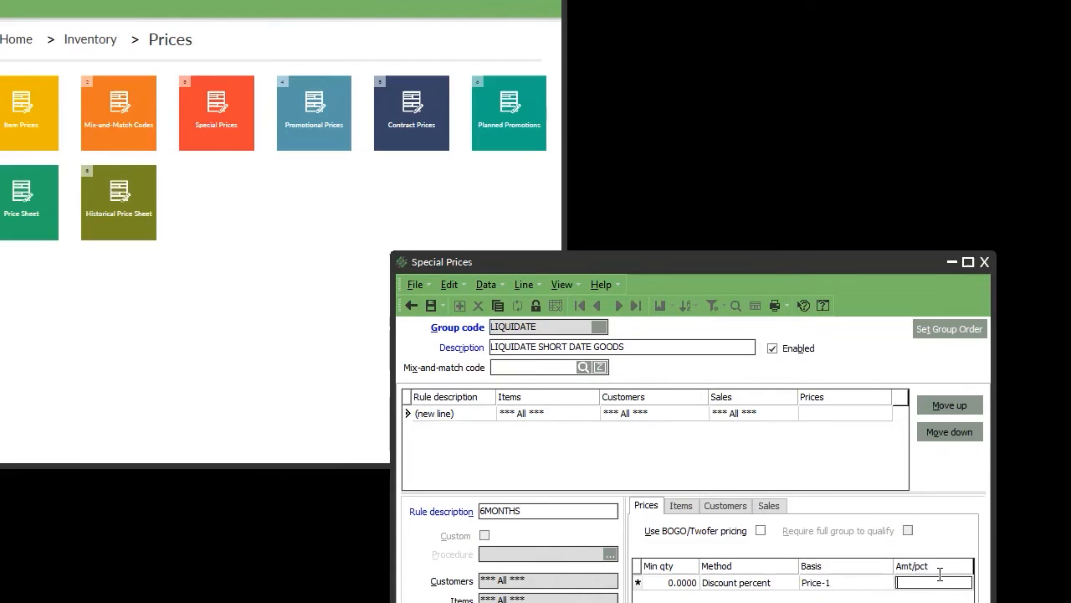
type("35")
Review the 6MONTHS rule's Items, Customers and Sales criteria and the item category lookup.
left_click(682, 512)
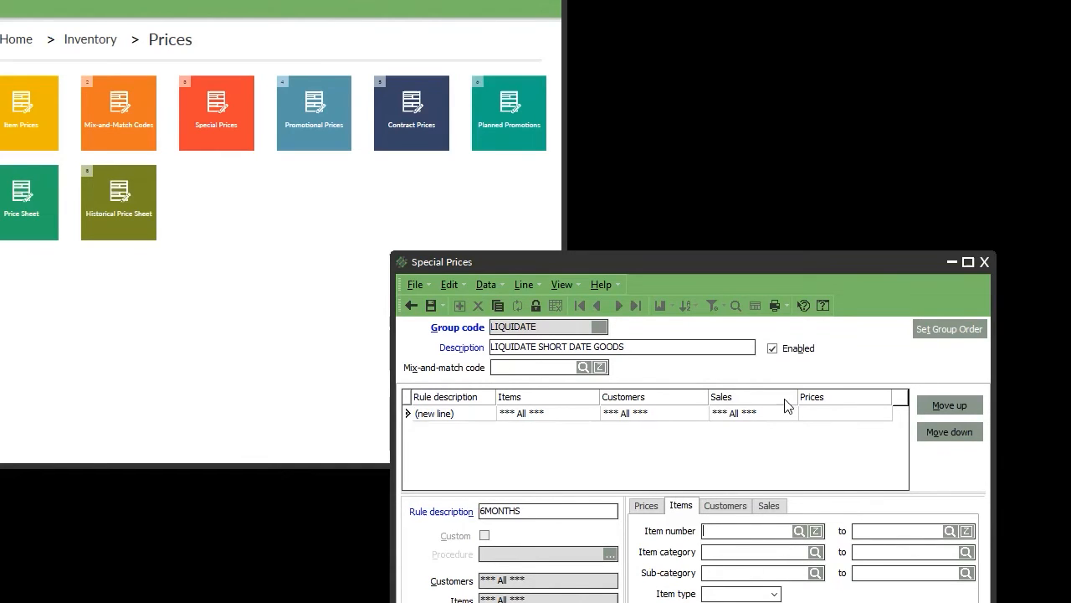
left_click(723, 505)
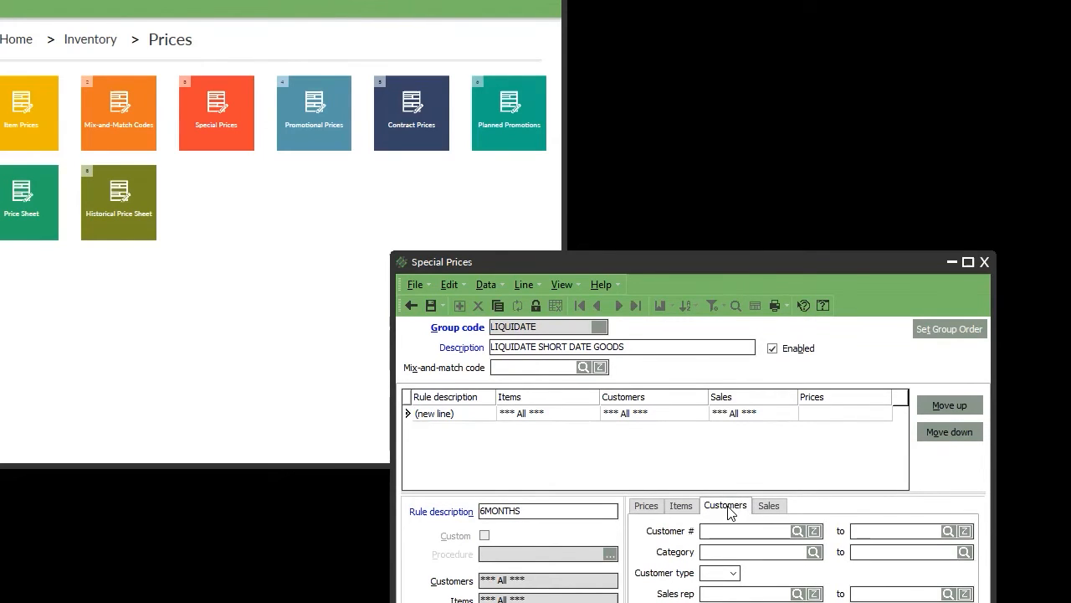
left_click(770, 506)
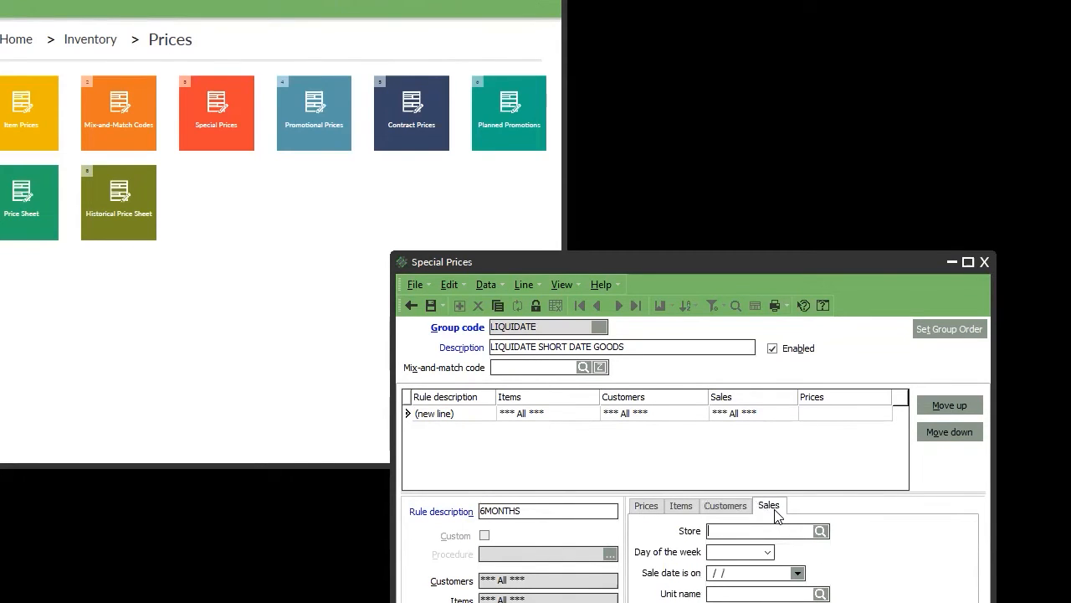
left_click(712, 508)
left_click(681, 506)
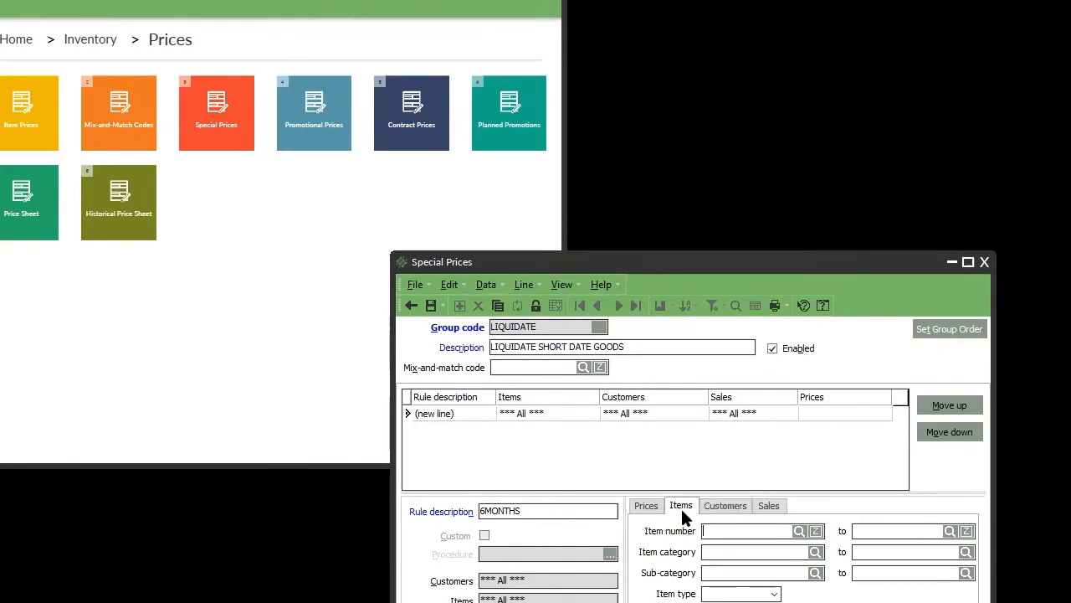
left_click(723, 507)
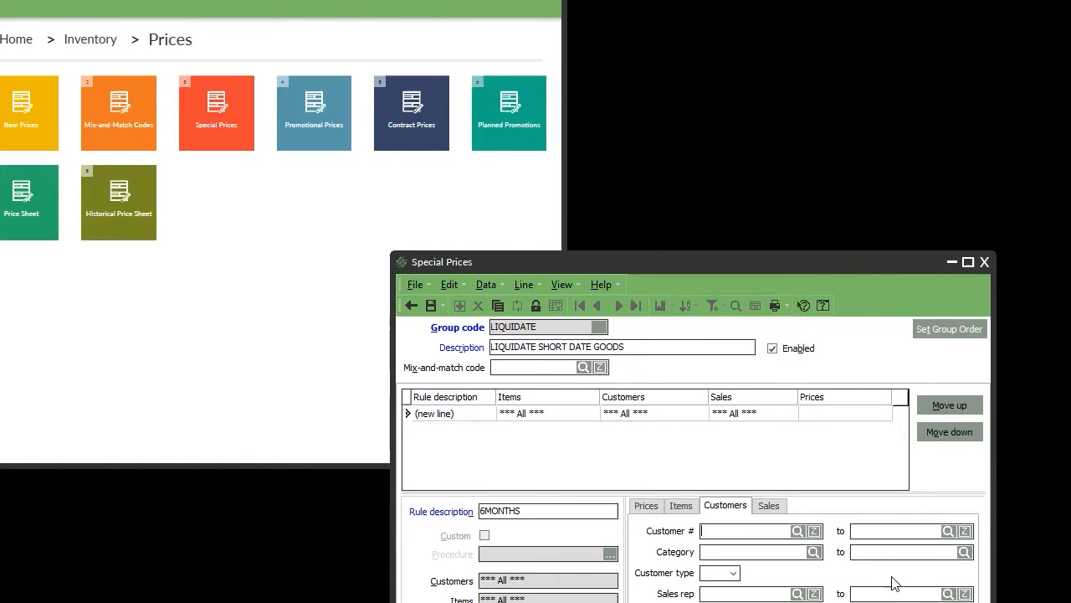
left_click(681, 506)
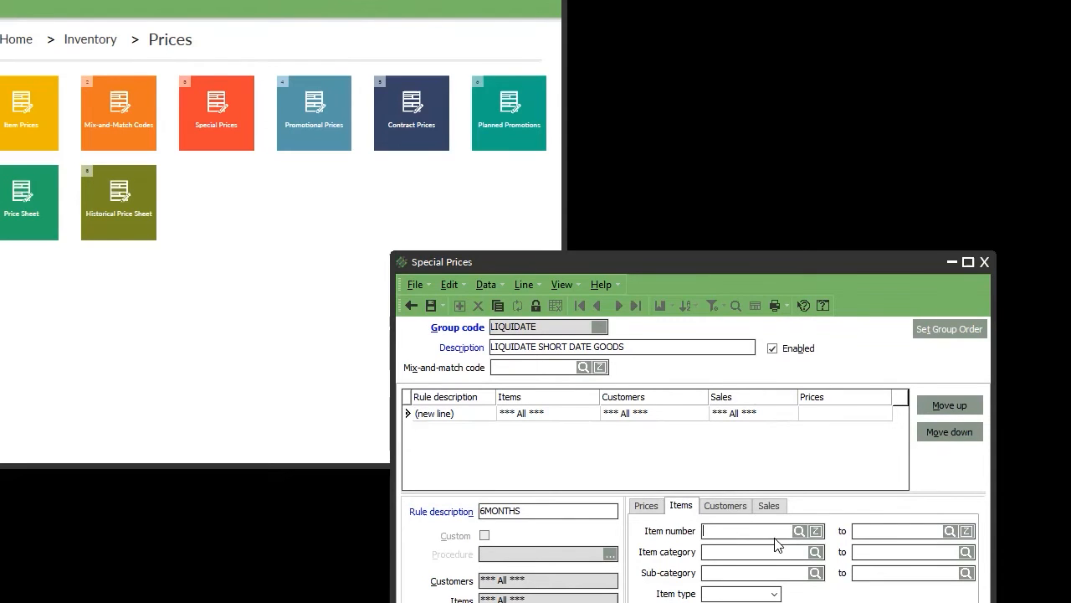
left_click(815, 553)
left_click(641, 447)
Set the 6MONTHS rule's item range to 0011-00005 through 0011-00005 and save the line.
left_click(815, 531)
left_click(711, 590)
left_click(799, 530)
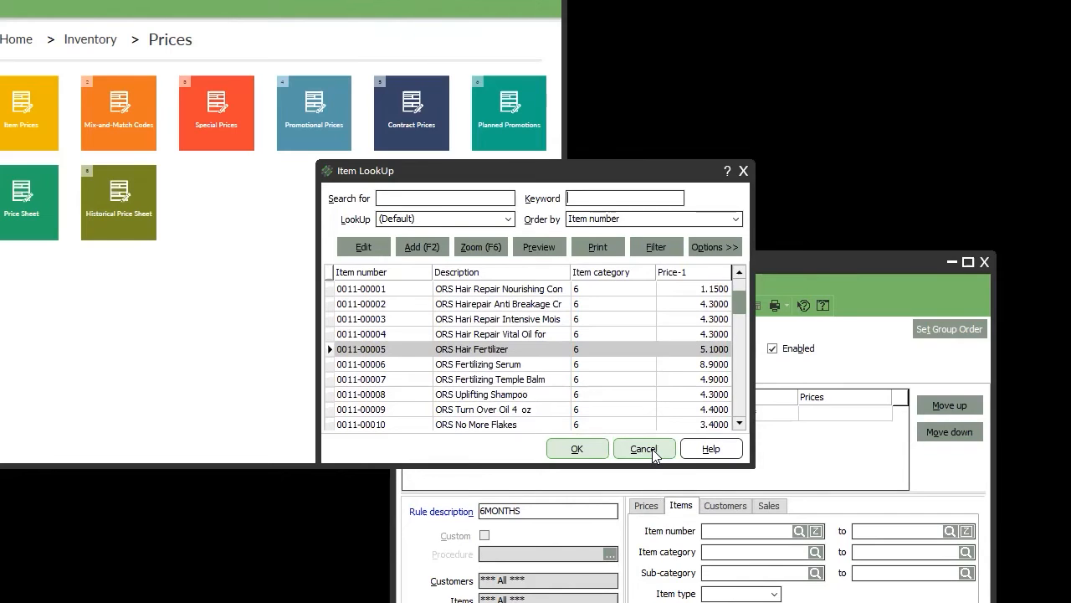
double_click(515, 350)
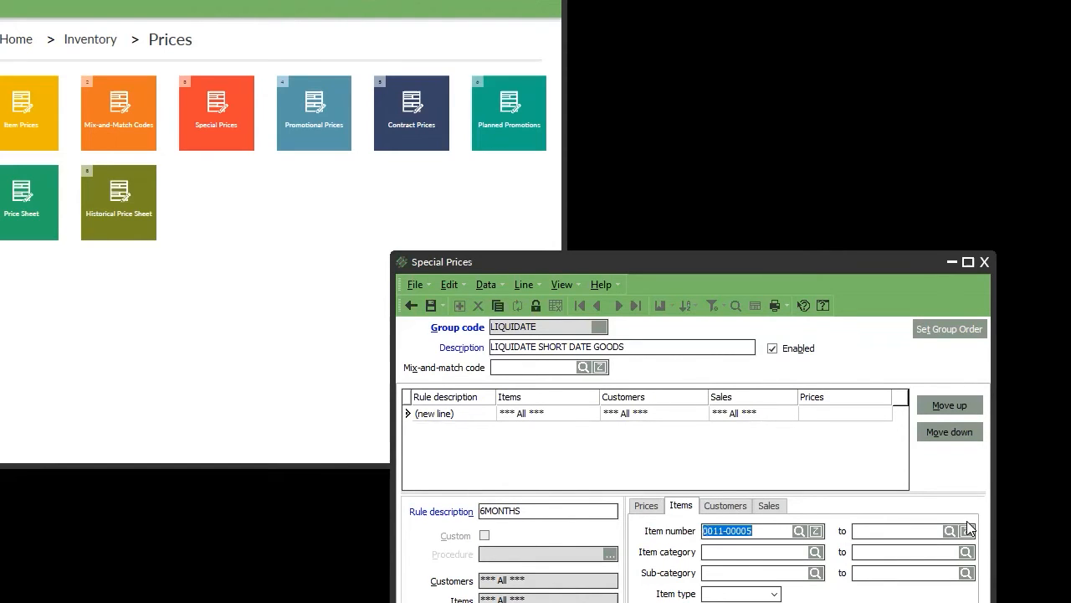
left_click(923, 529)
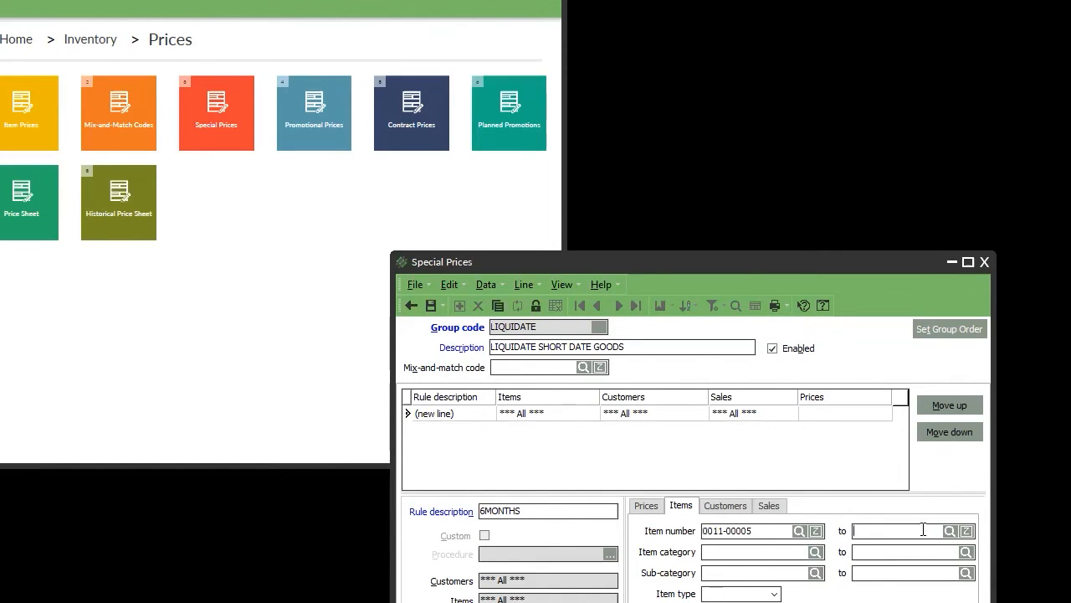
left_click(646, 508)
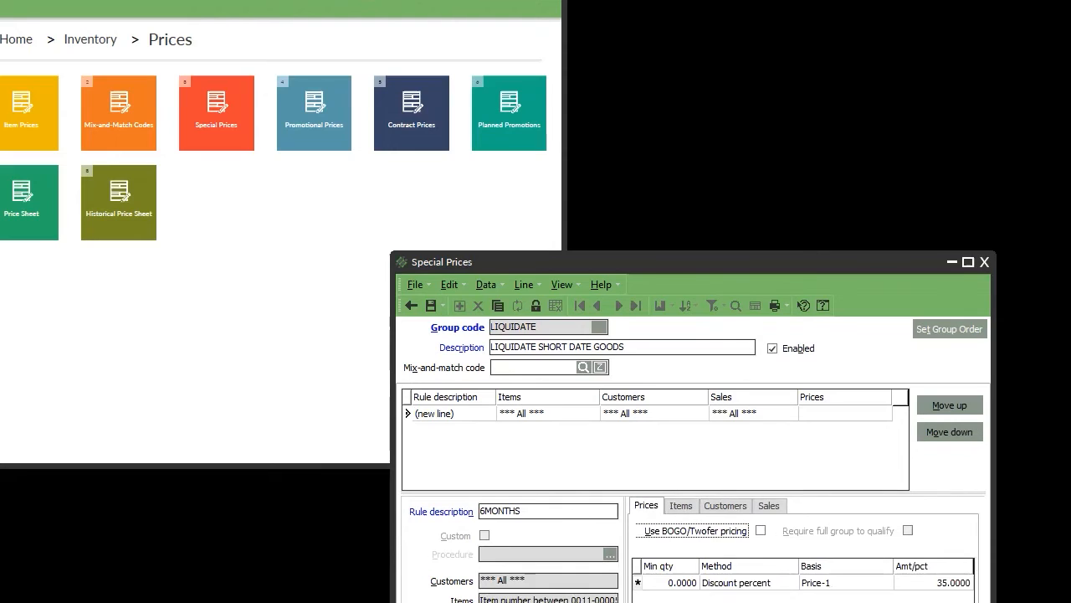
key("Return")
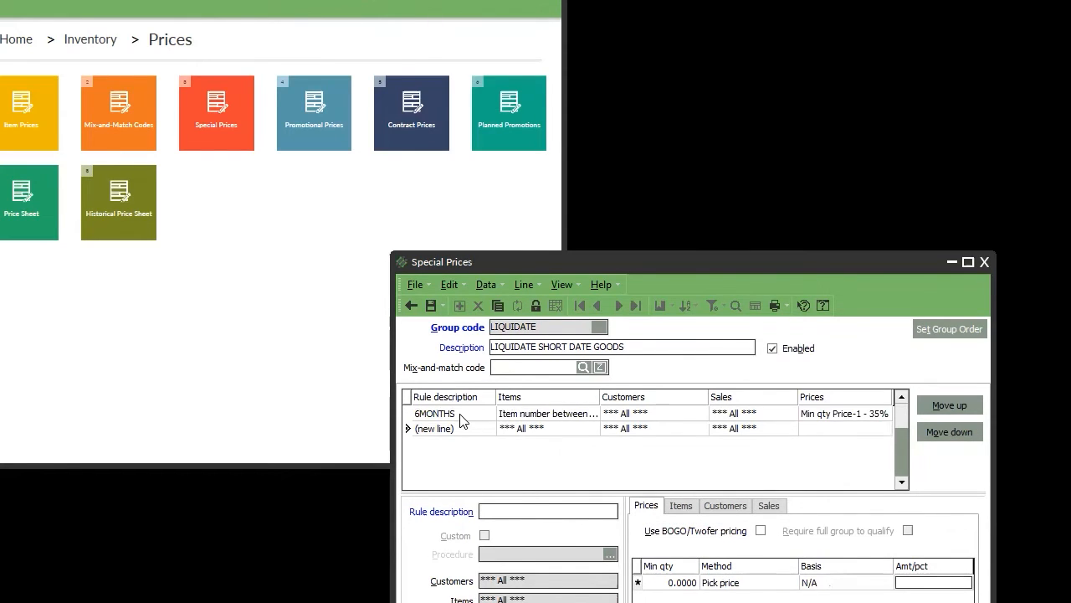
left_click(466, 418)
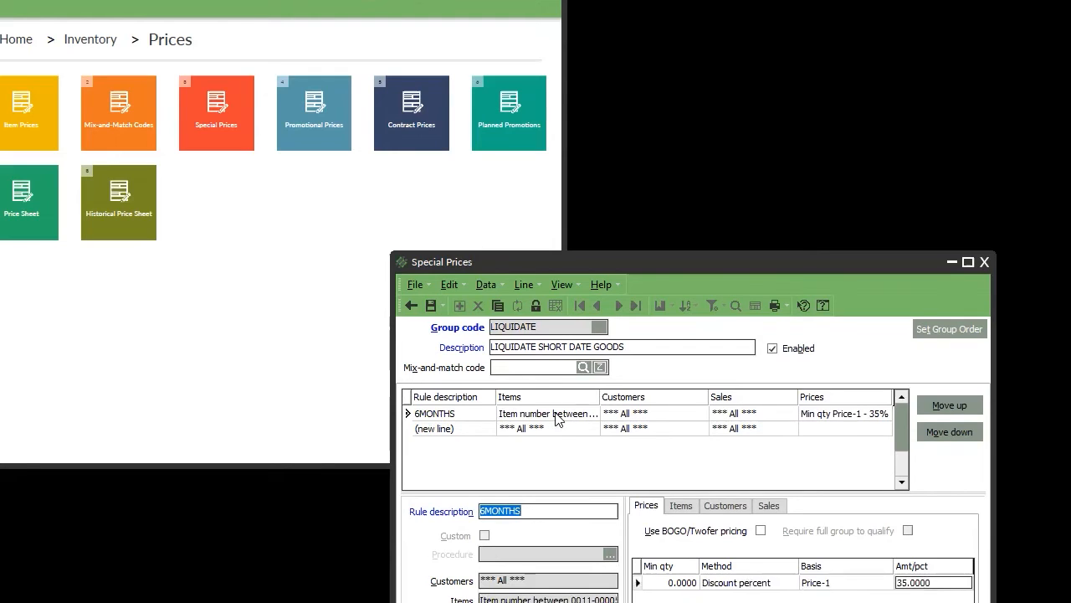
Widen the rules grid's Items column and scroll across to see the 6MONTHS rule's full entry.
left_click_drag(616, 396, 659, 396)
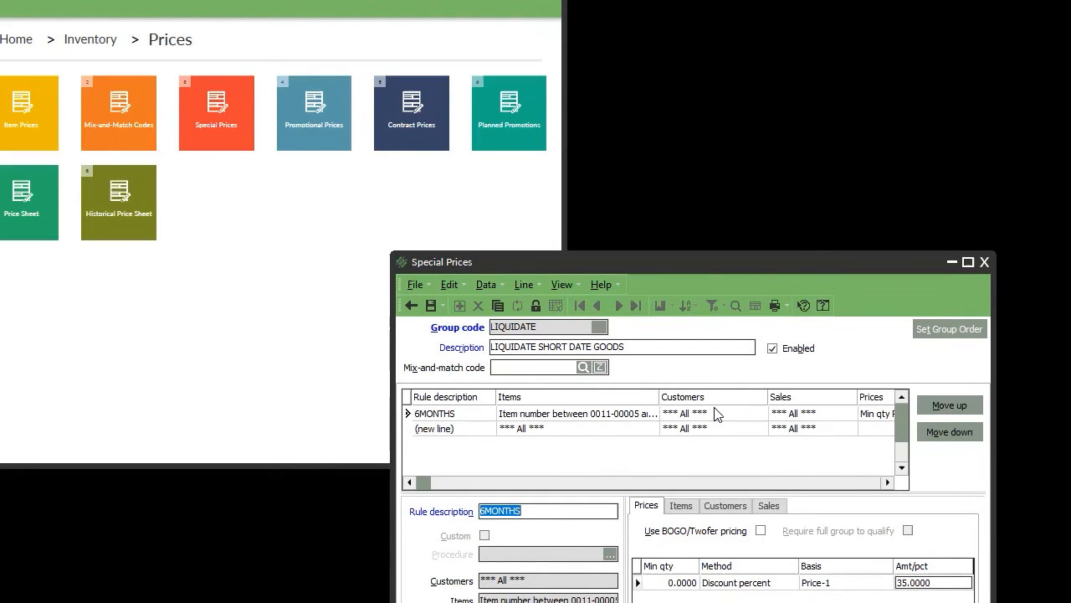
left_click(887, 482)
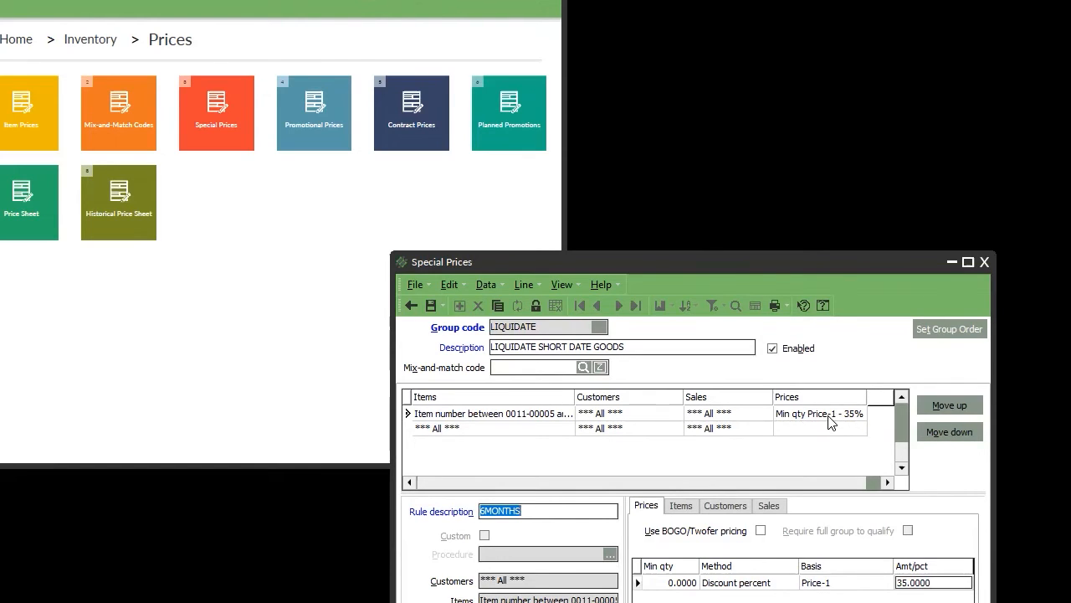
left_click(632, 481)
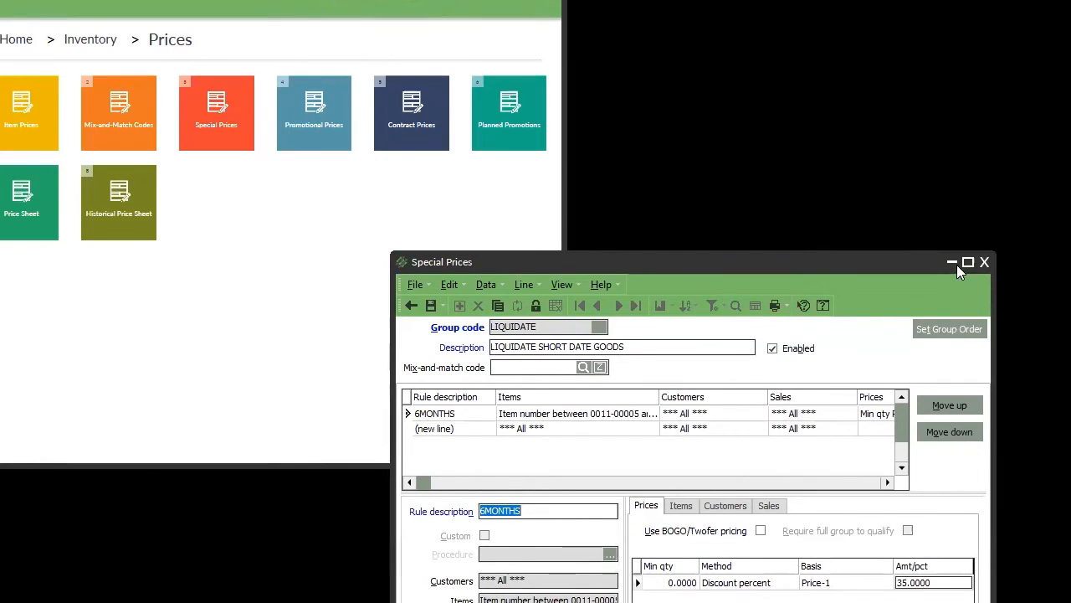
Close Special Prices without saving, enlarge the window, and open Planned Promotions for store CCWHLSALE.
left_click(985, 262)
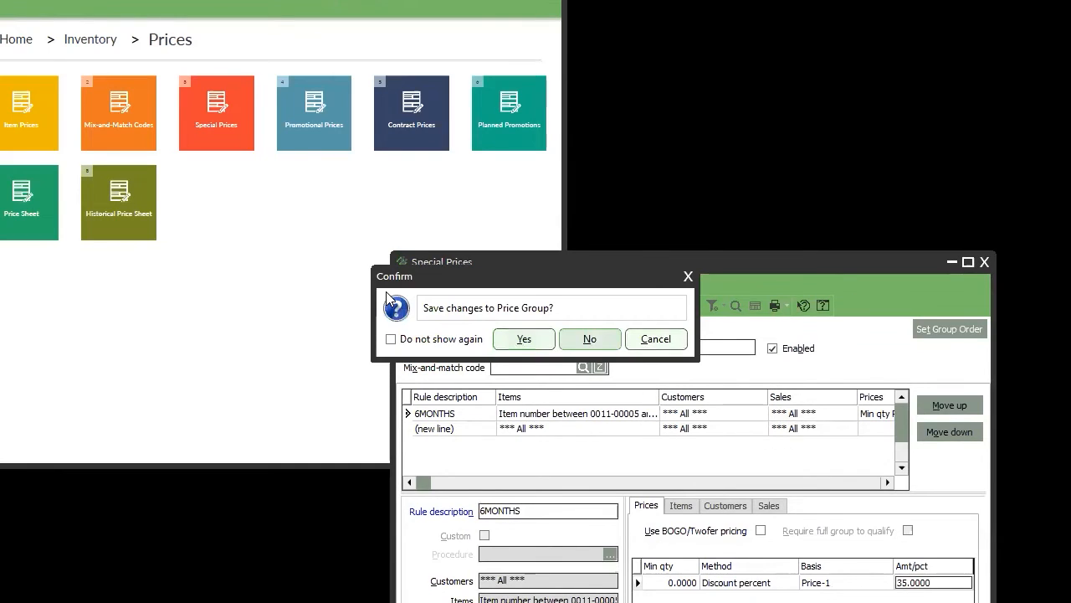
left_click(602, 342)
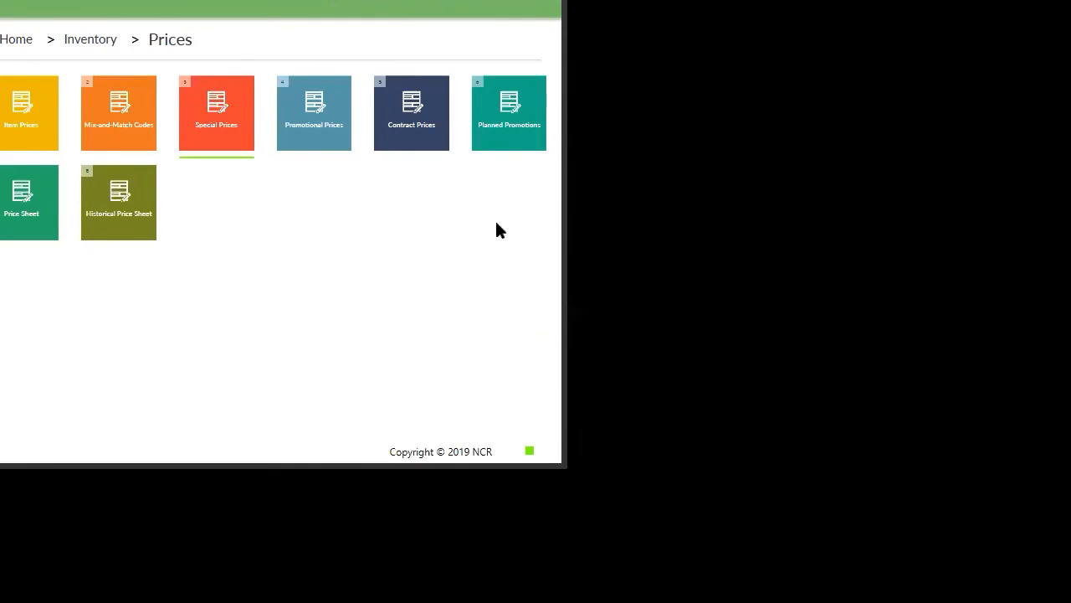
left_click(514, 131)
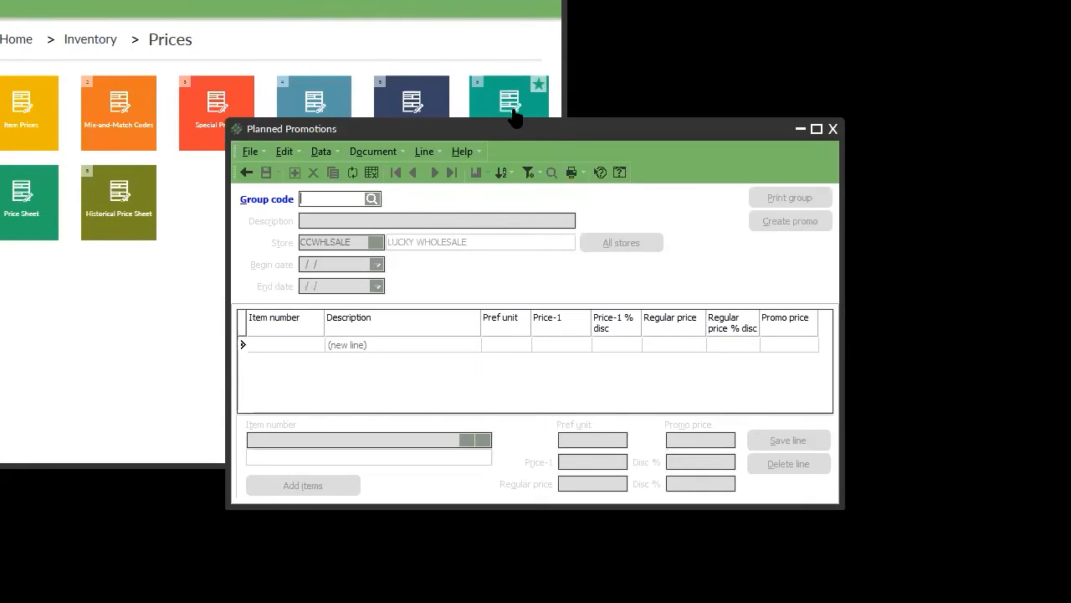
left_click(833, 128)
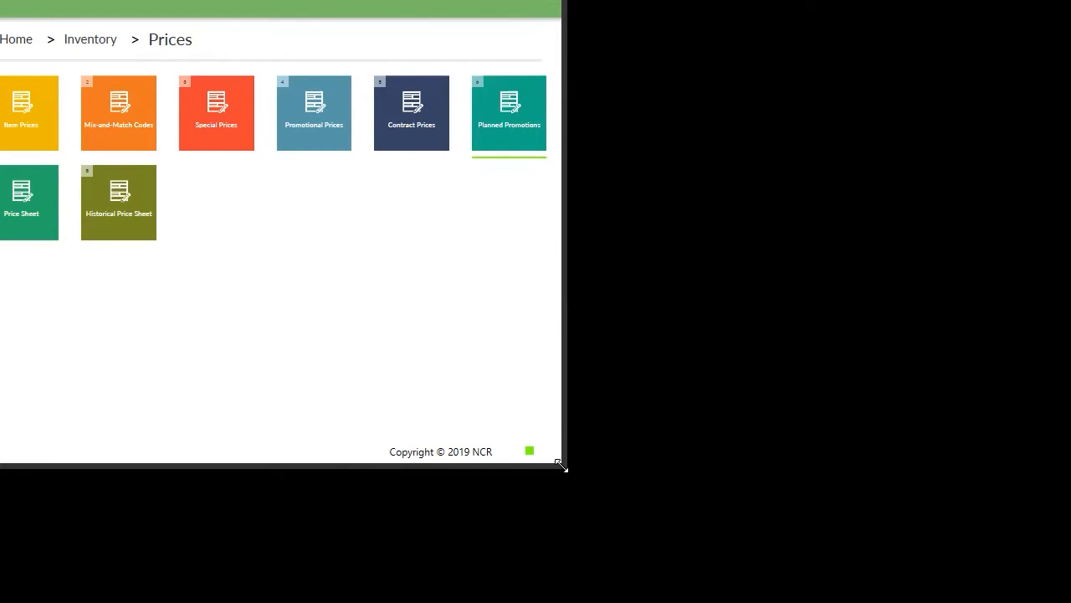
left_click_drag(564, 466, 1059, 596)
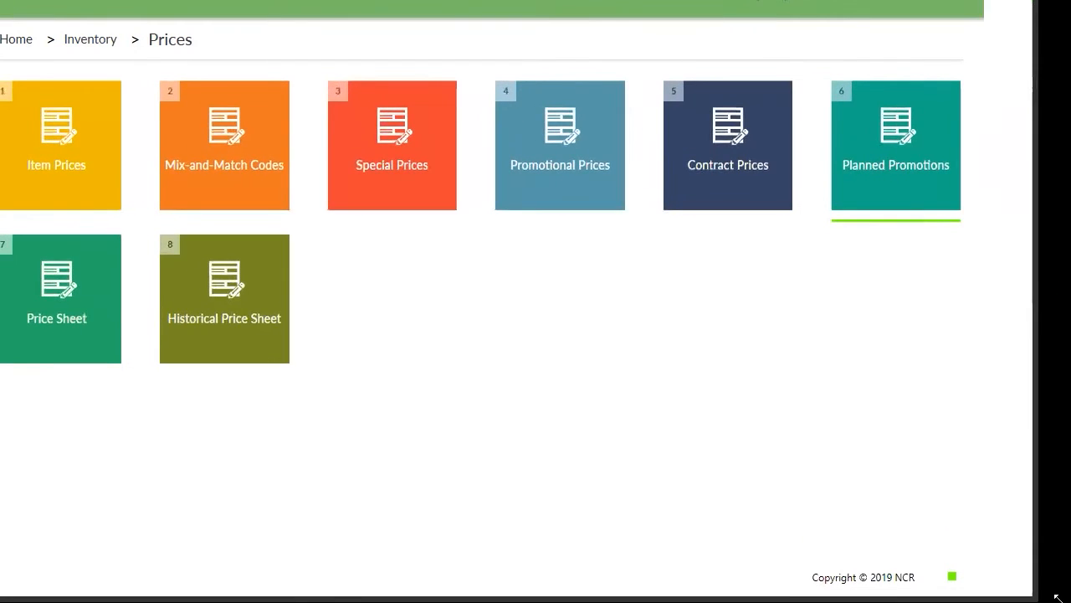
left_click(1014, 181)
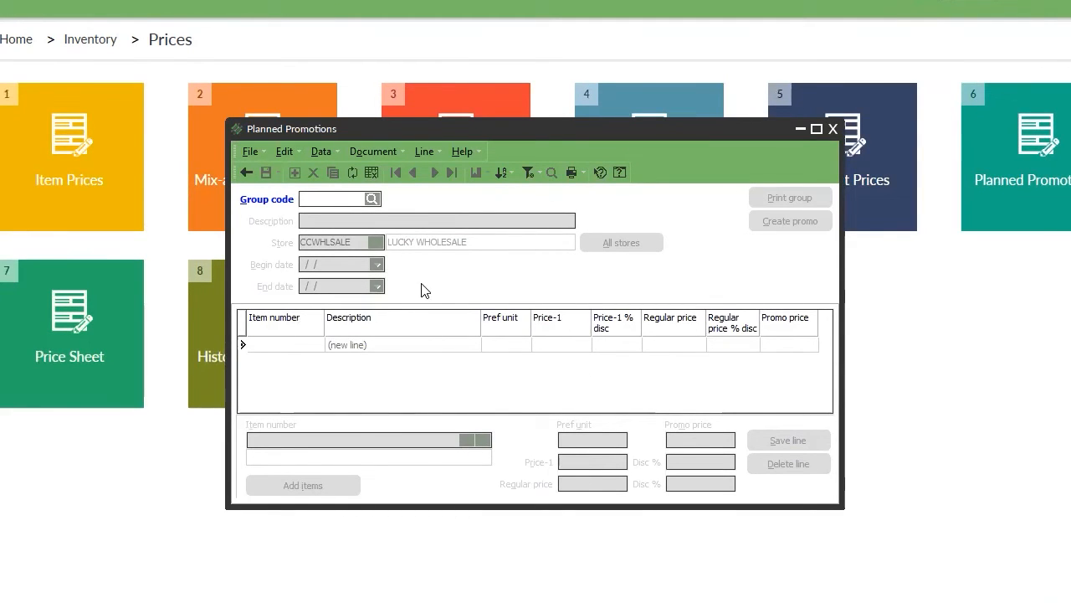
Close Planned Promotions to return to the eight pricing tiles.
left_click(834, 129)
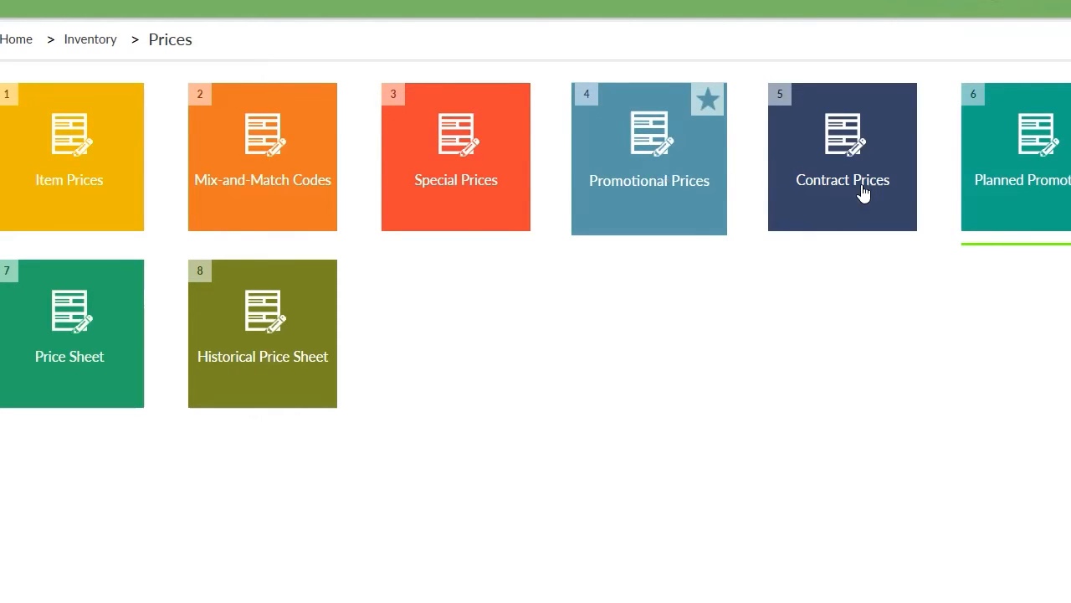
Start a new price sheet with ID 02072021 and description 'PRICE UPDATE ON FEB'.
left_click(101, 395)
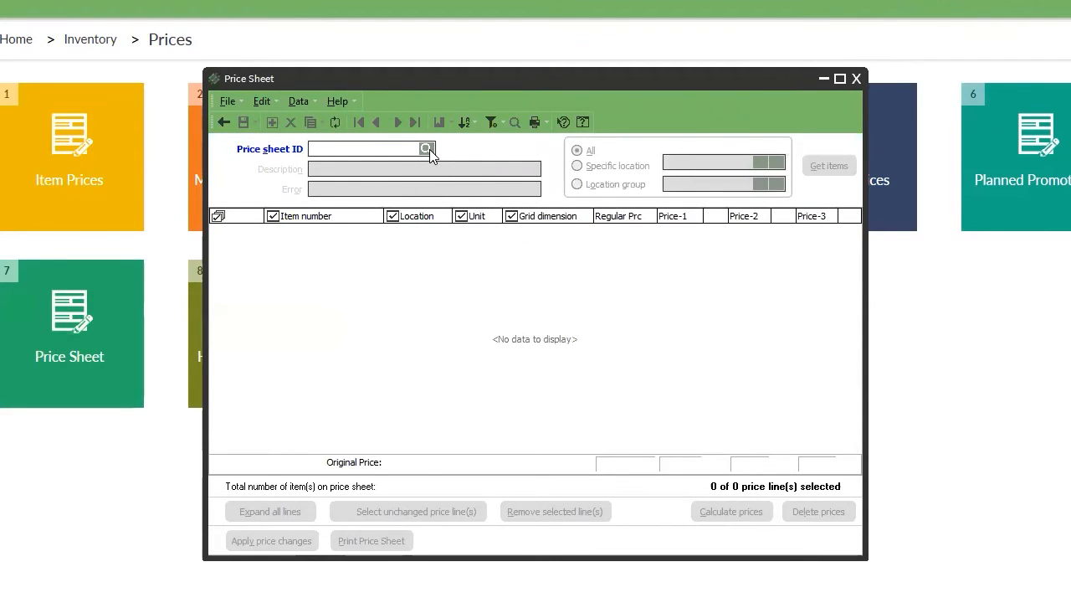
type("02072021")
key("Tab")
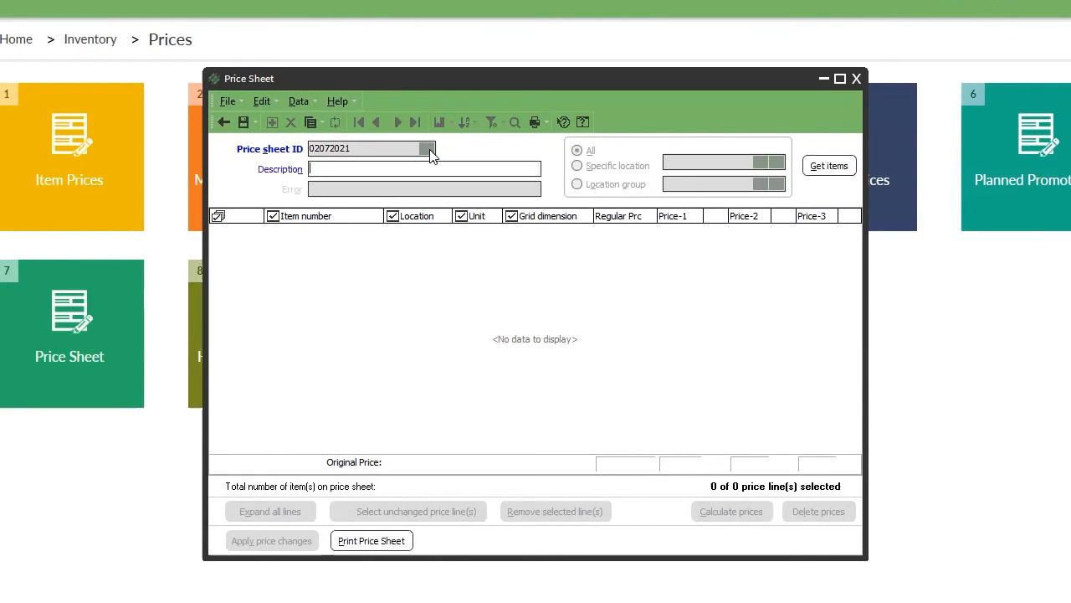
type("PRICE UPDATE ON FEB")
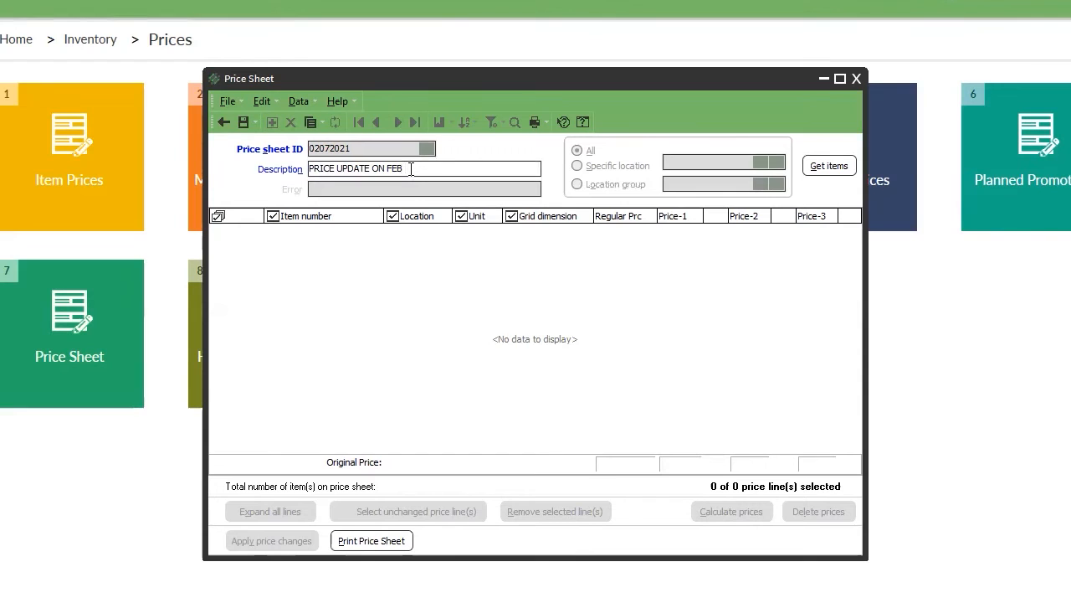
Append 07 to the description, then close Get items and the price sheet without saving.
type("07")
left_click(408, 167)
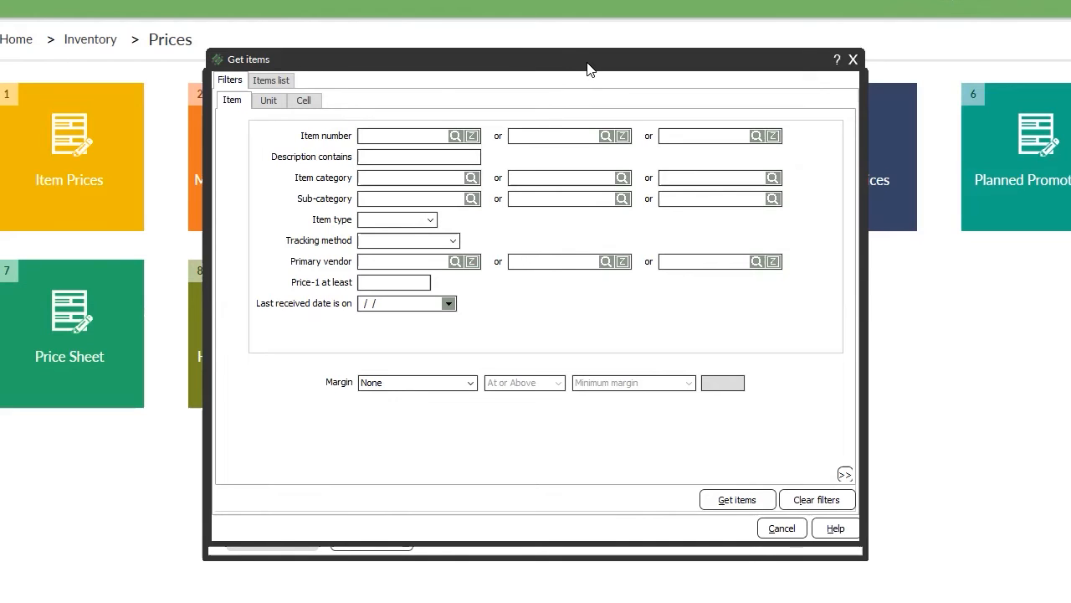
left_click(852, 61)
left_click(856, 78)
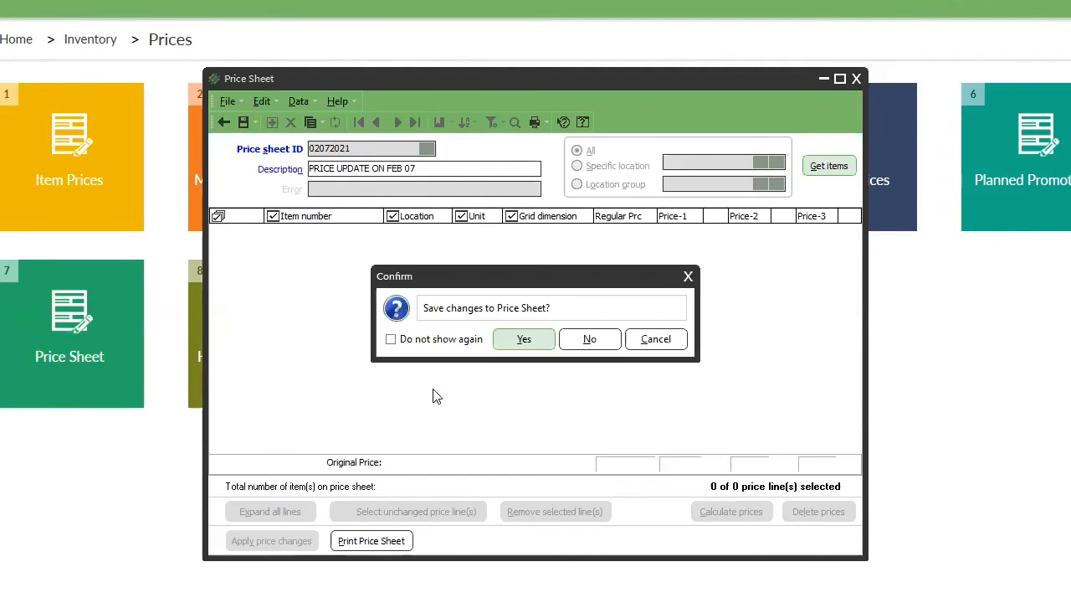
left_click(588, 339)
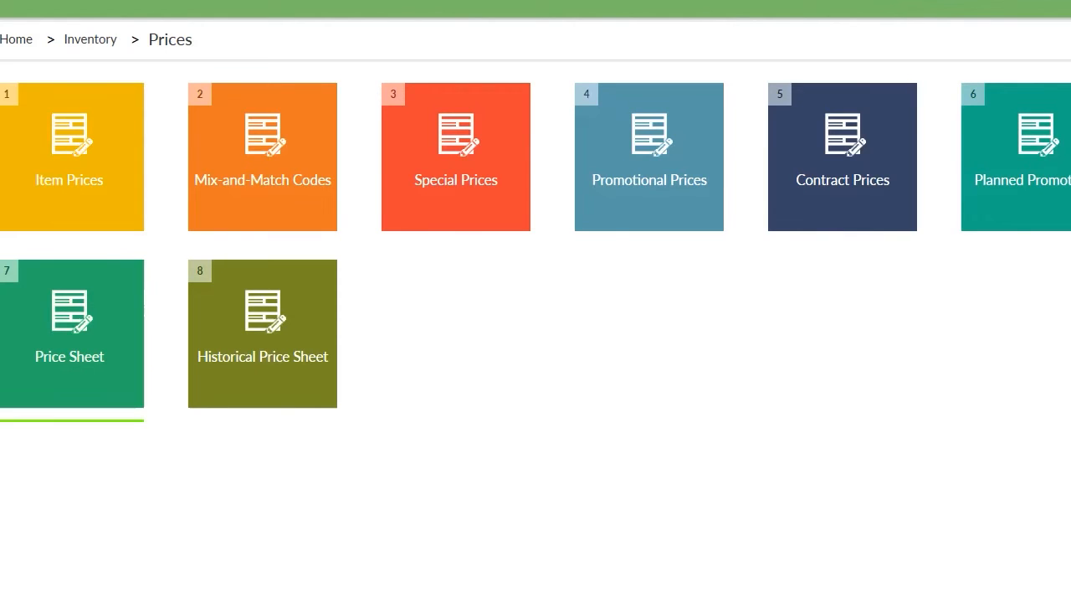
Create price sheet 02072021 with description 'colgate price update', briefly opening Get items.
key("Escape")
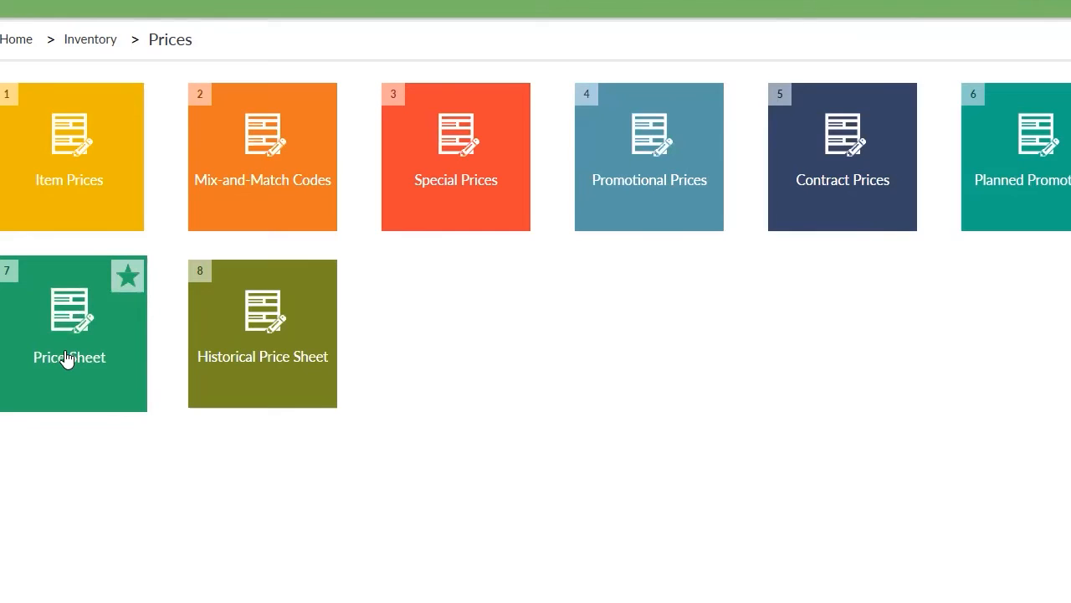
left_click(67, 358)
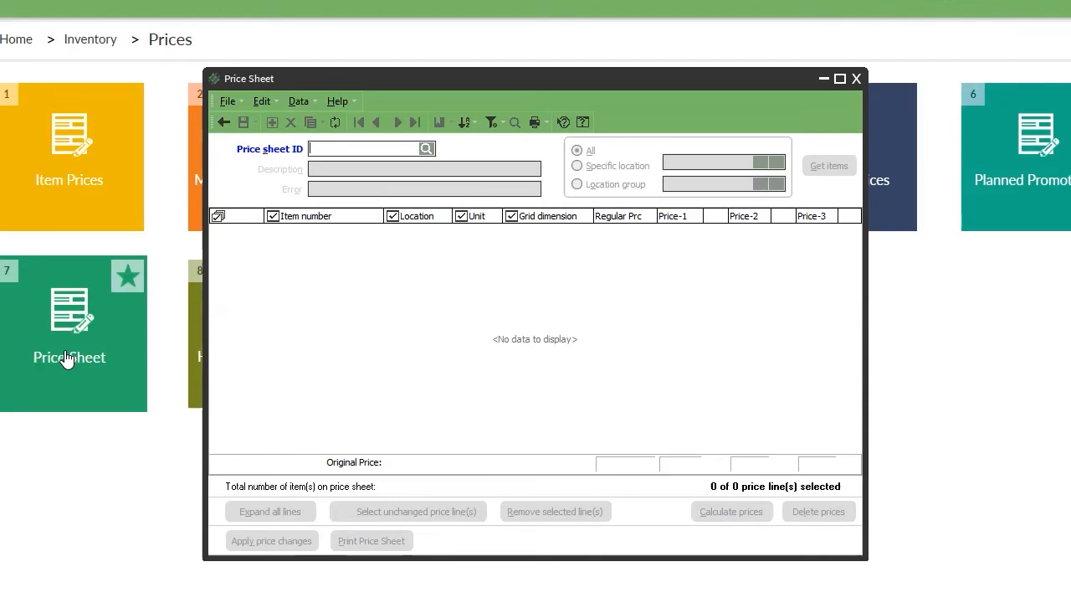
type("02072021")
key("Tab")
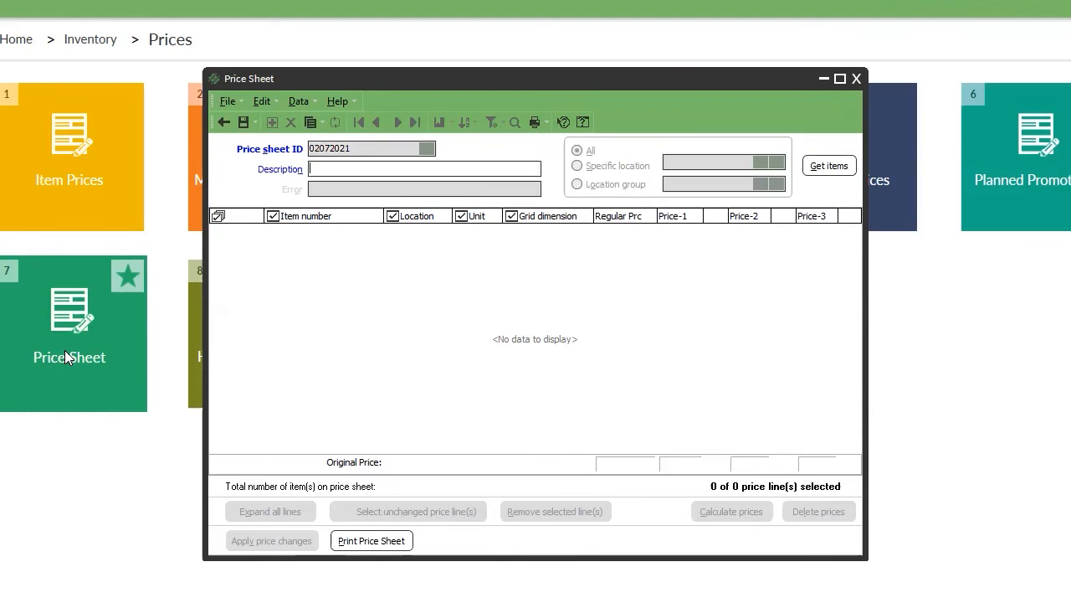
type("colgate price update")
key("alt+g")
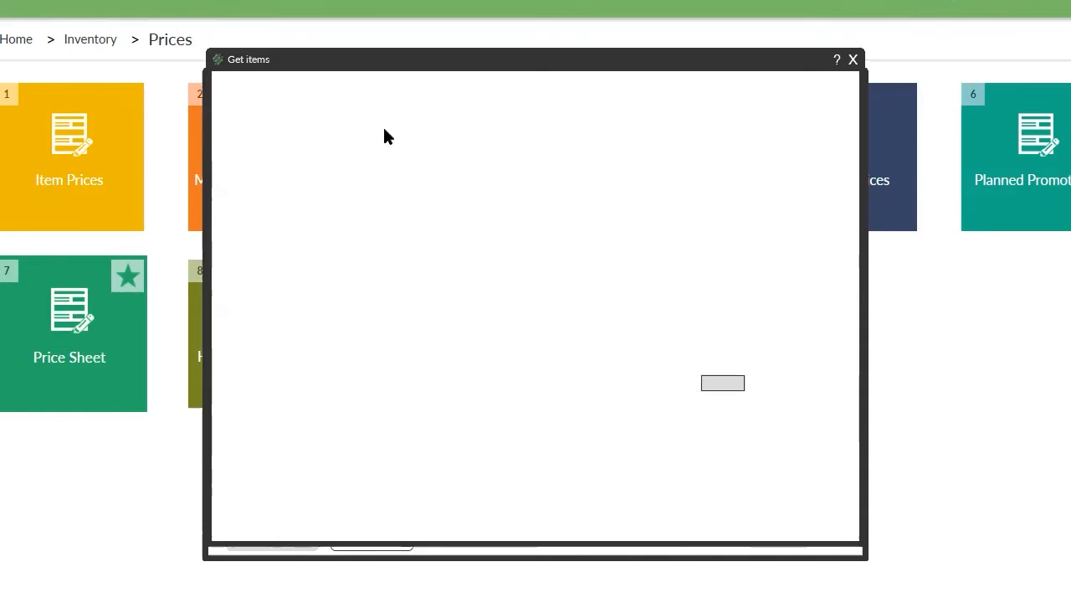
left_click(853, 59)
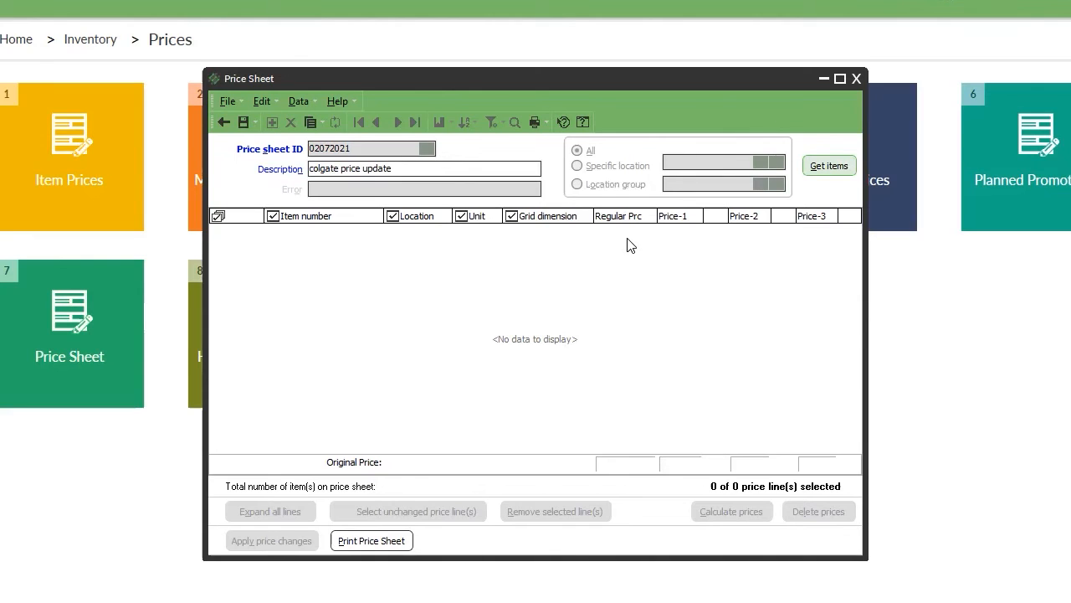
Filter Get items by sub-category 682 (colgate) and description 'toothpaste', retrieving 162 items.
left_click(835, 166)
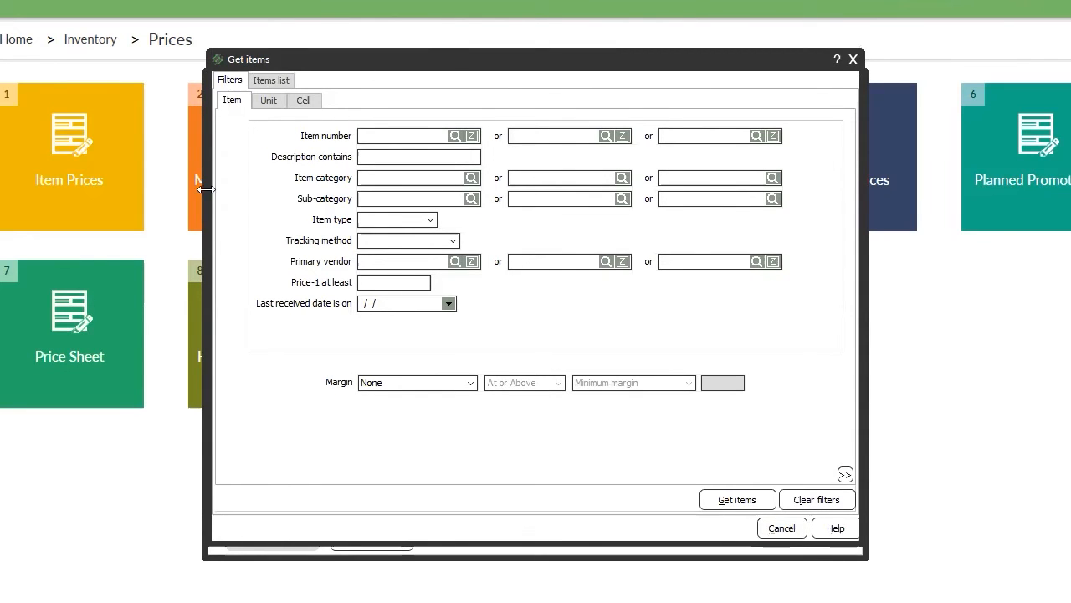
left_click_drag(388, 66, 680, 84)
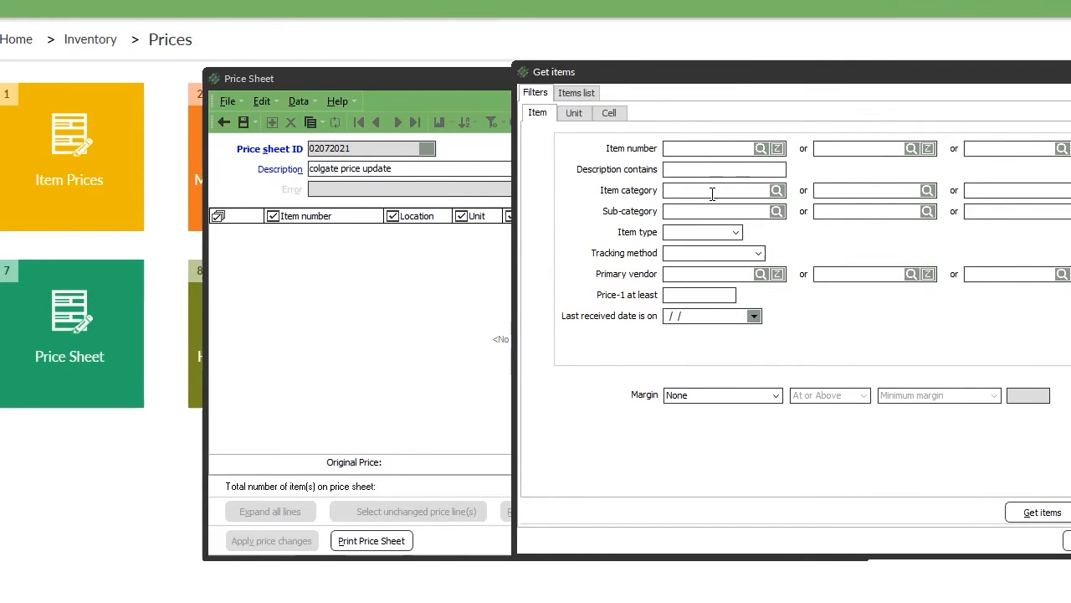
left_click(777, 212)
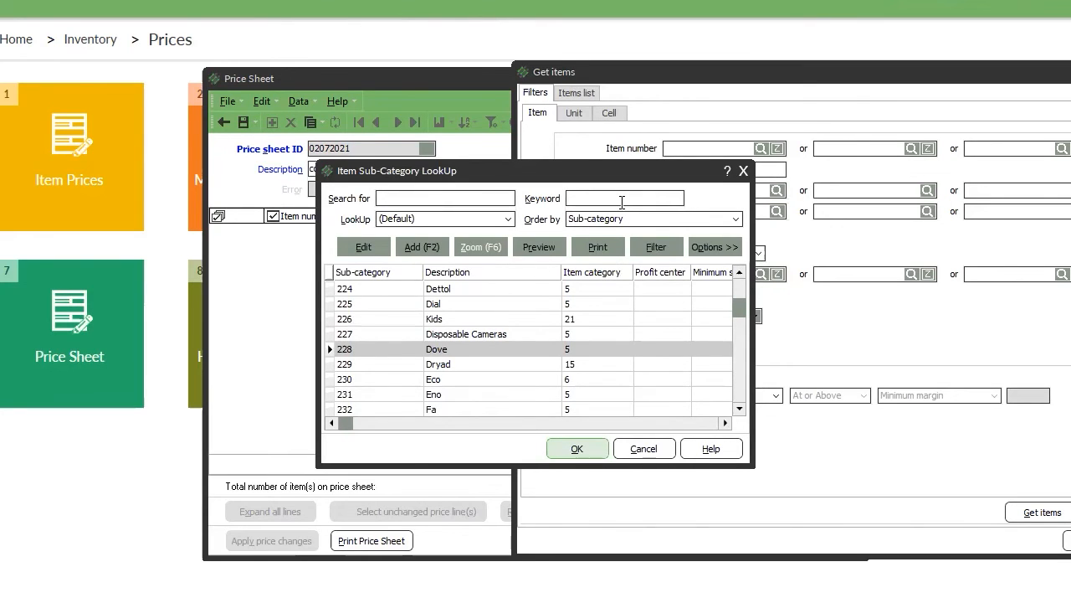
type("colgate")
key("Return")
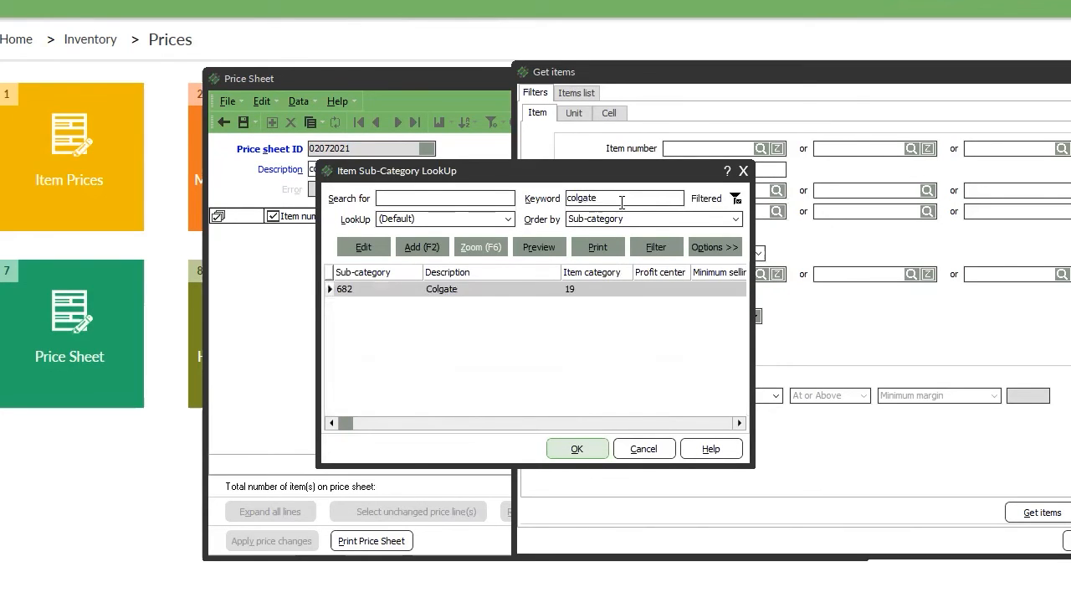
key("Return")
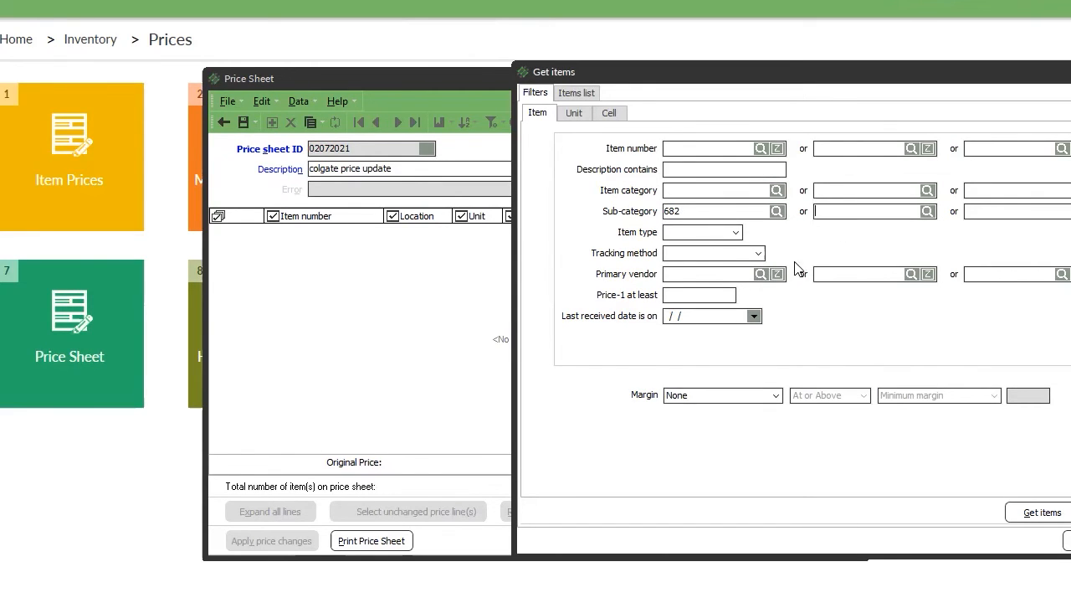
left_click(761, 274)
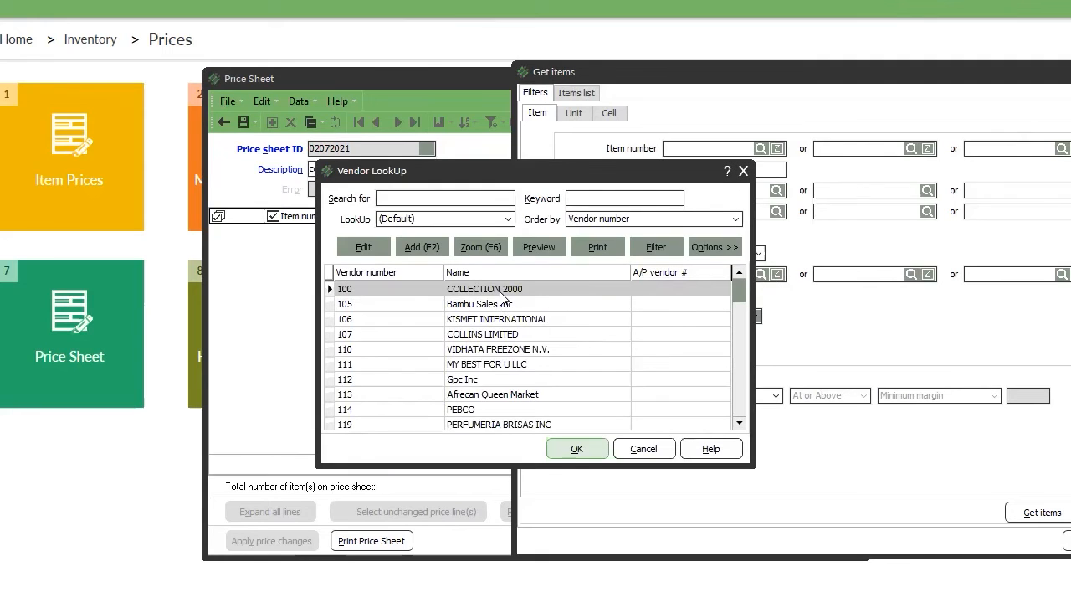
left_click(653, 450)
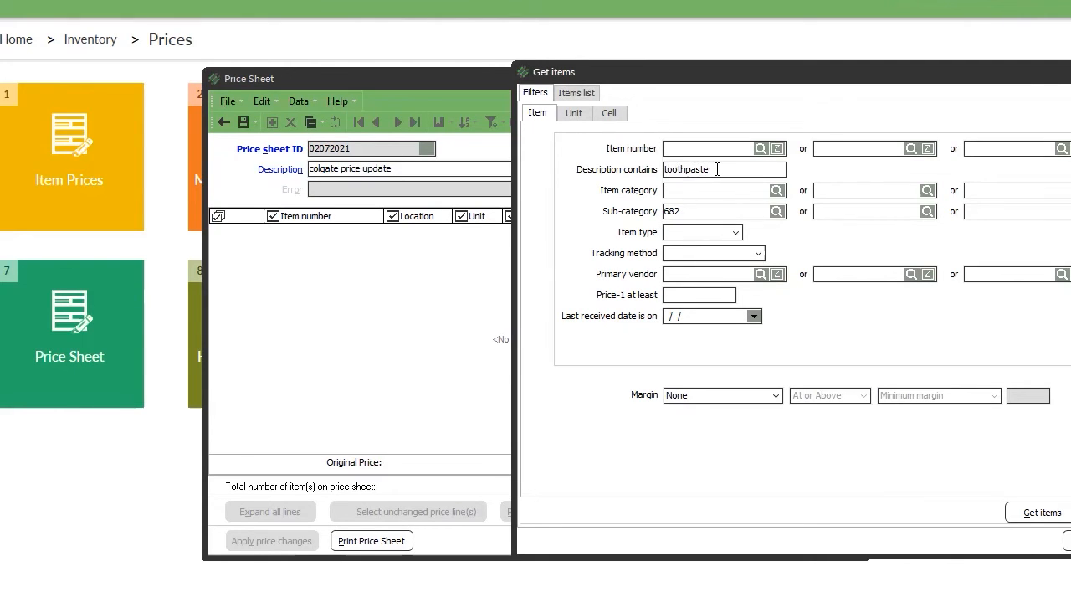
left_click(1042, 511)
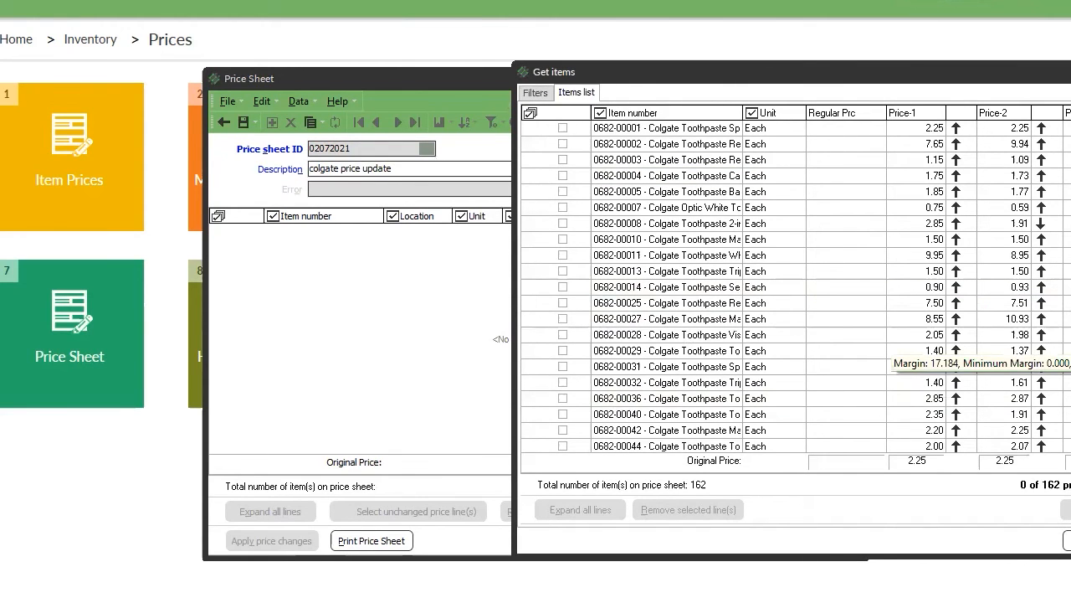
Arrange the Get items window and check items 0682-00007, 0682-00010, 0682-00028 and 0682-00025.
mouse_move(1070, 554)
left_mouse_down()
mouse_move(1070, 567)
mouse_move(1070, 552)
left_mouse_up()
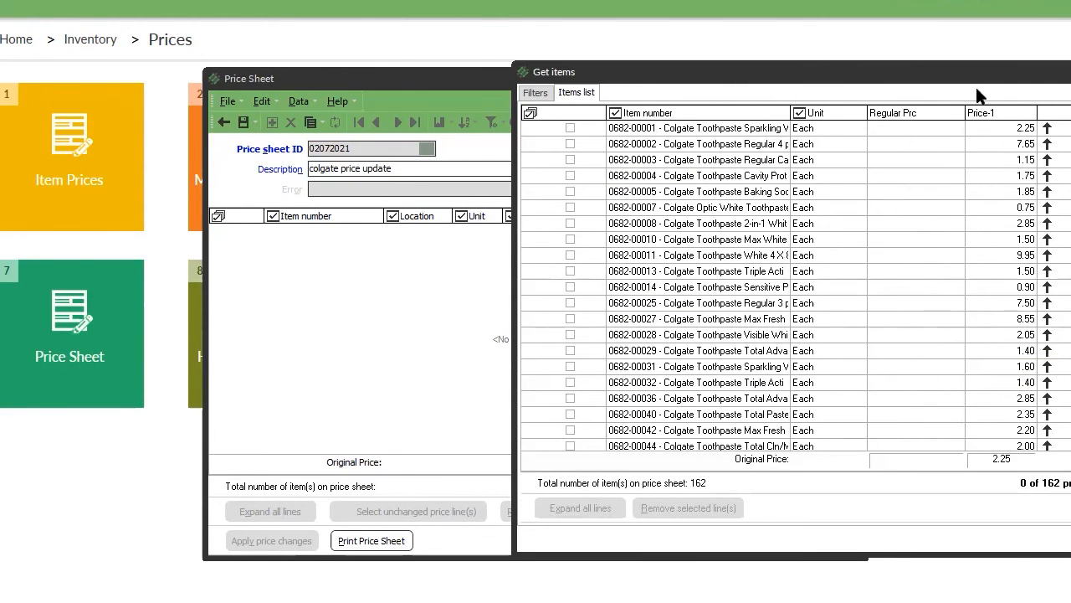
left_click_drag(961, 77, 670, 70)
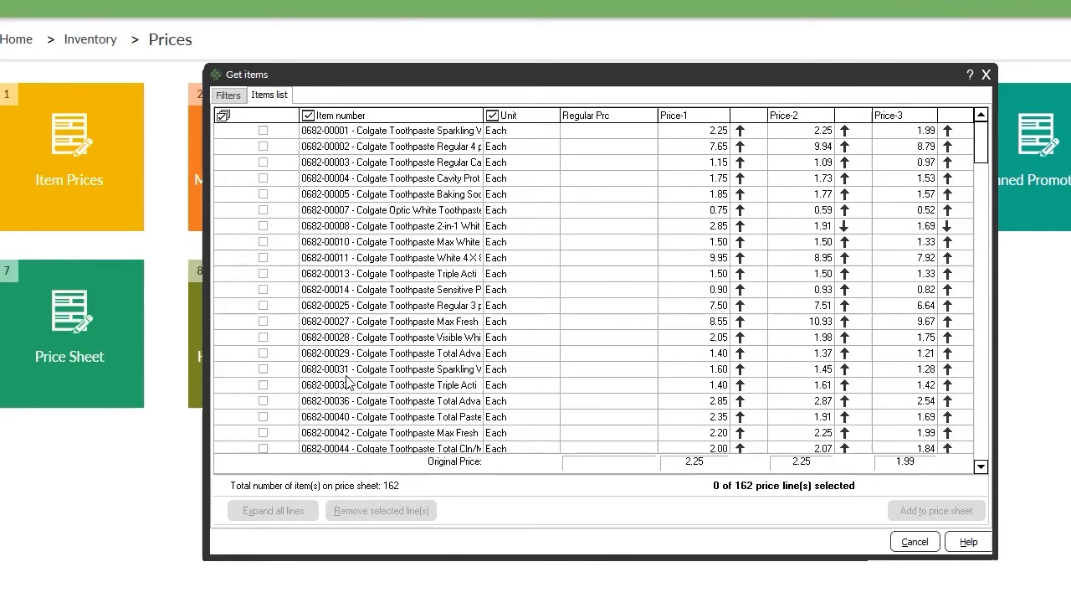
left_click(982, 392)
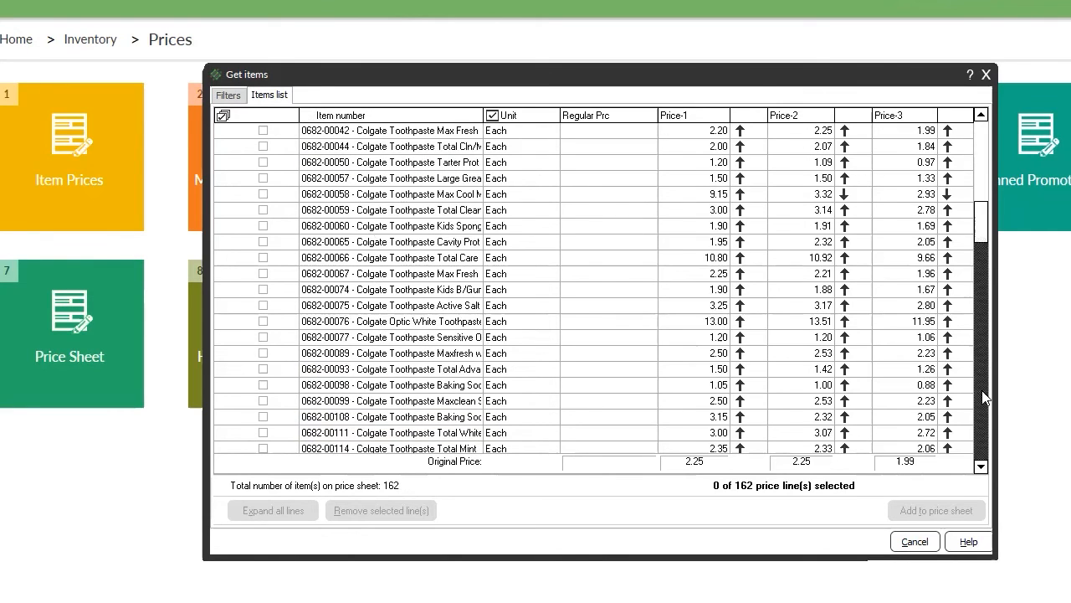
left_click(981, 393)
left_click(982, 393)
left_click(982, 393)
left_click_drag(982, 297, 982, 138)
left_click(262, 210)
left_click(263, 242)
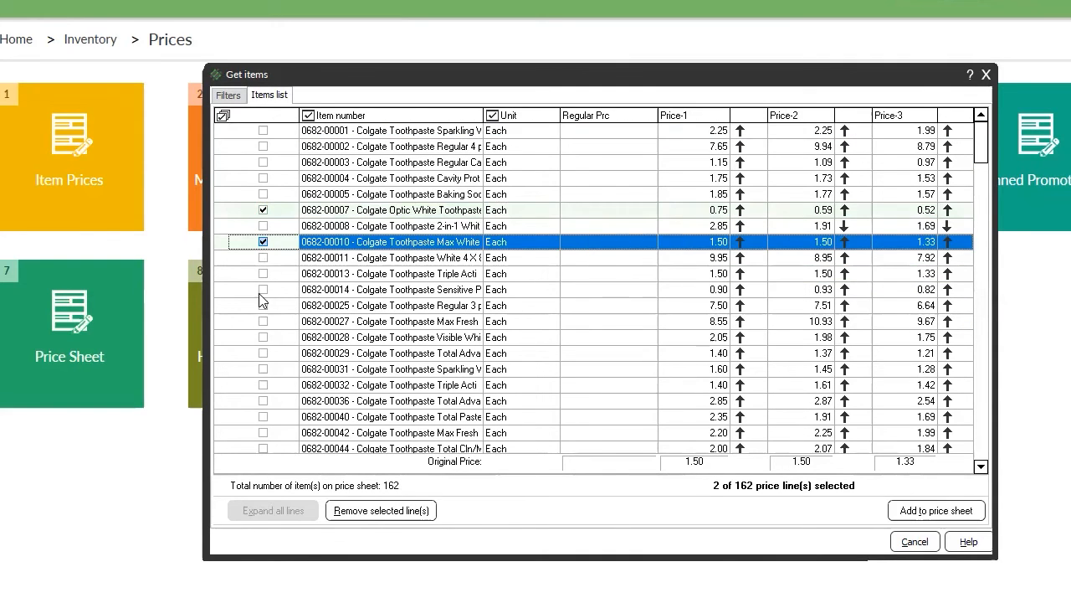
left_click(263, 337)
left_click(263, 304)
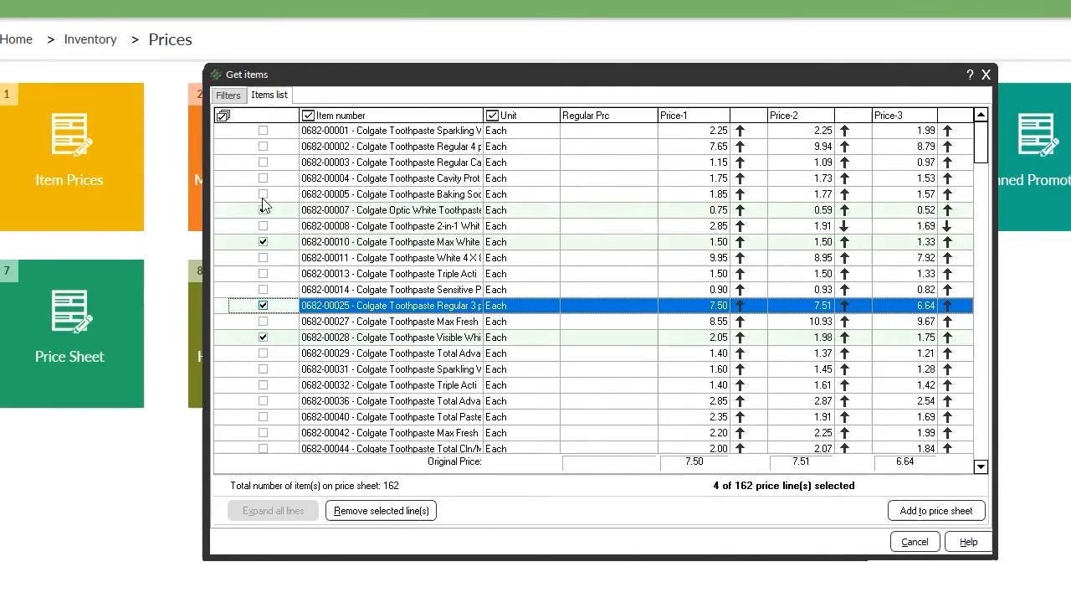
left_click(265, 197)
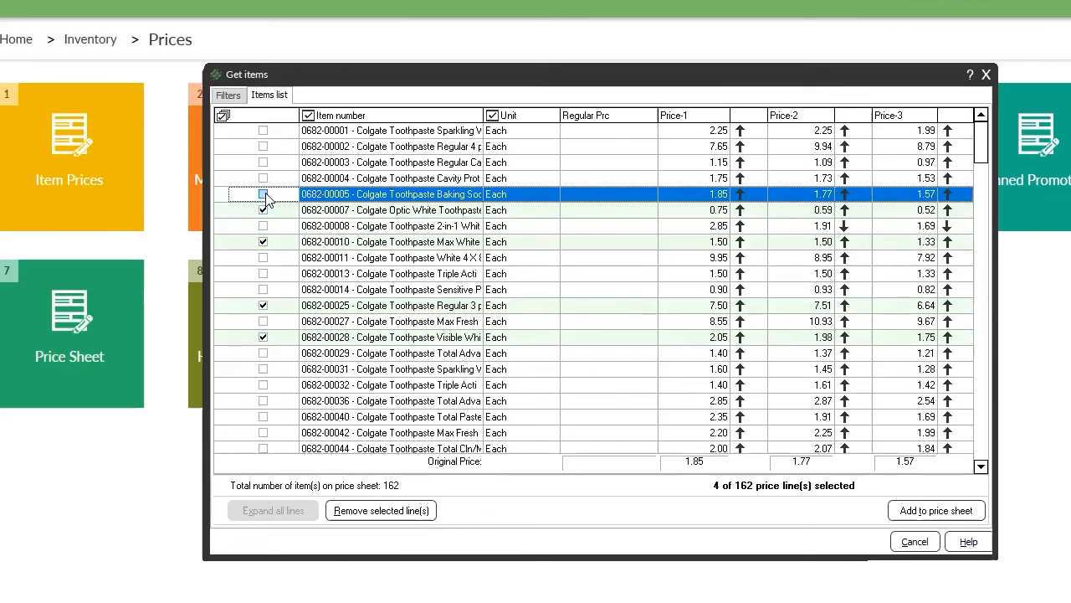
Select all 162 lines, add them to the price sheet, and widen its window.
left_click(223, 116)
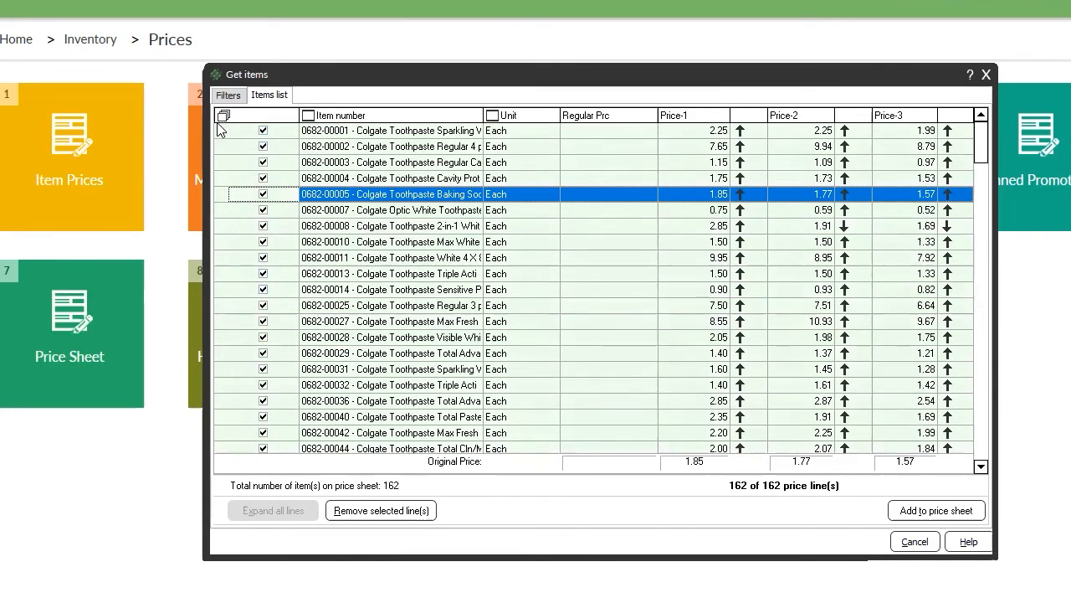
left_click(222, 115)
left_click(223, 116)
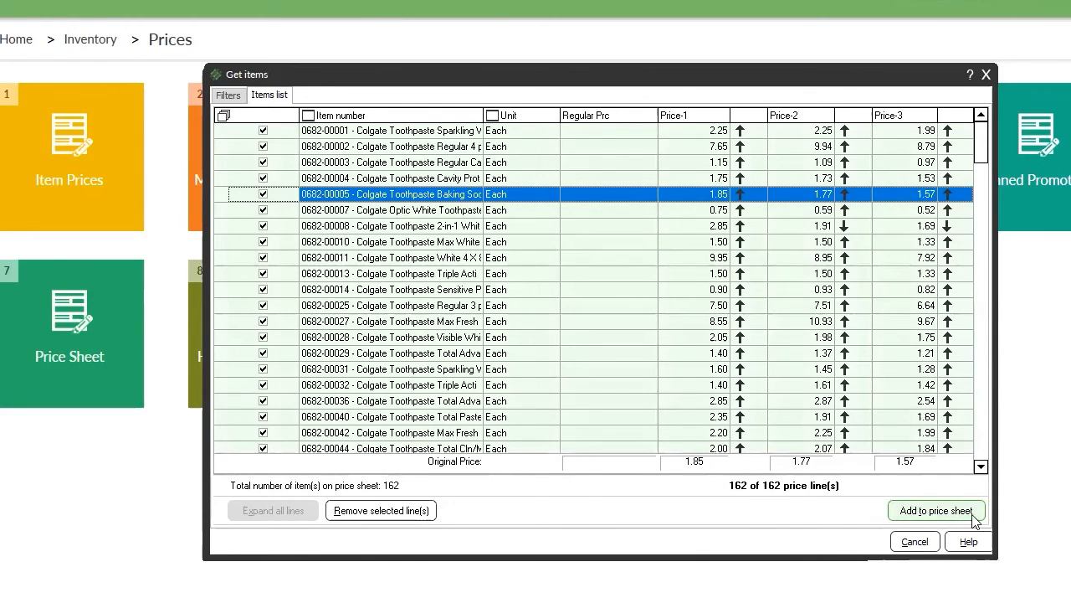
left_click(936, 511)
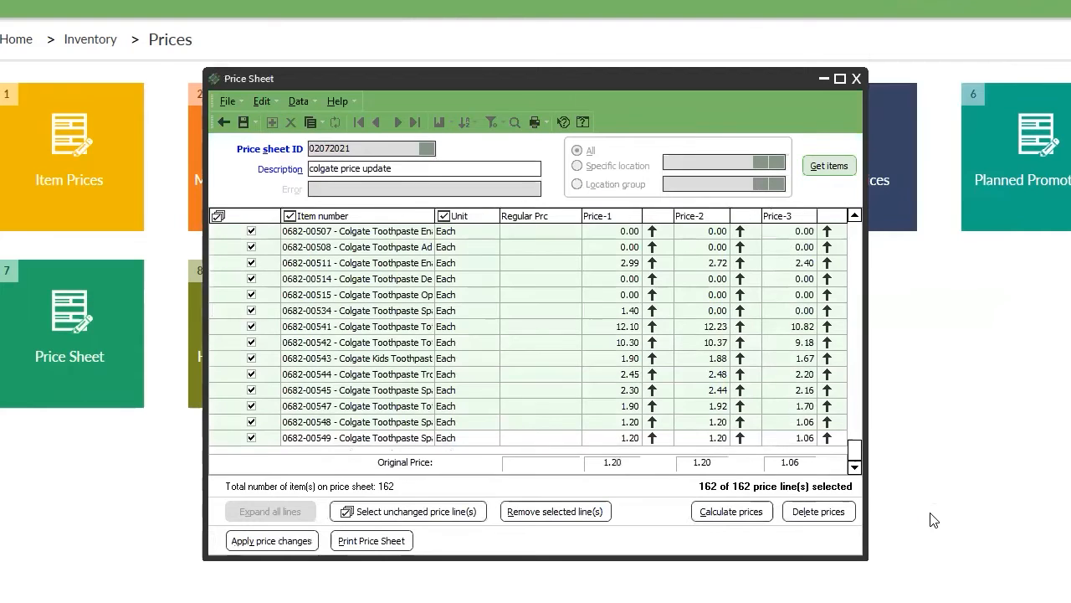
left_click_drag(866, 559, 1070, 562)
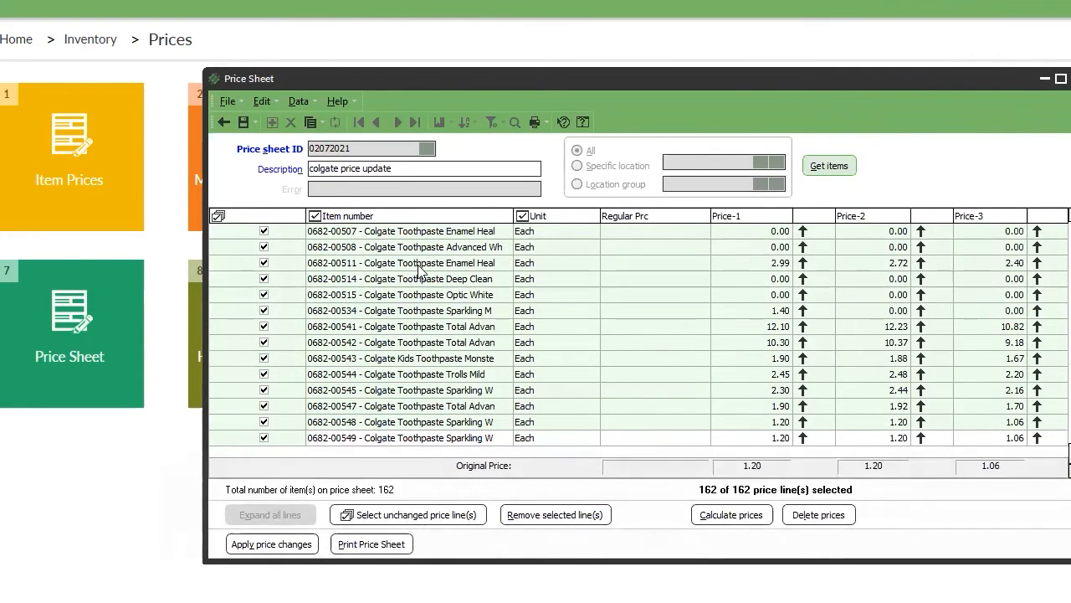
left_click(757, 237)
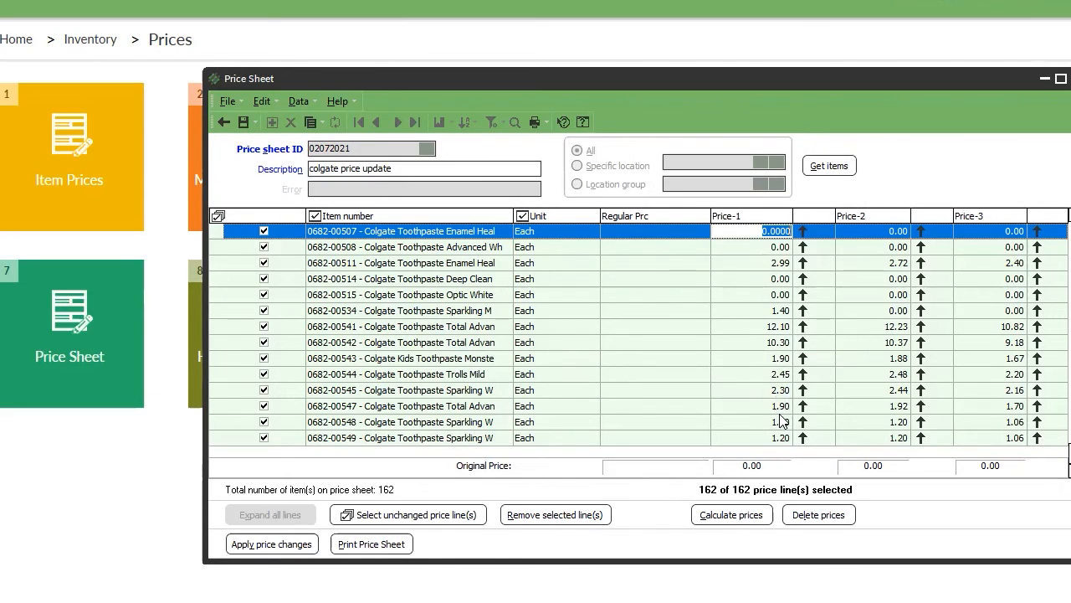
Open the price calculator and keep Price-1 as the price to set.
left_click(721, 516)
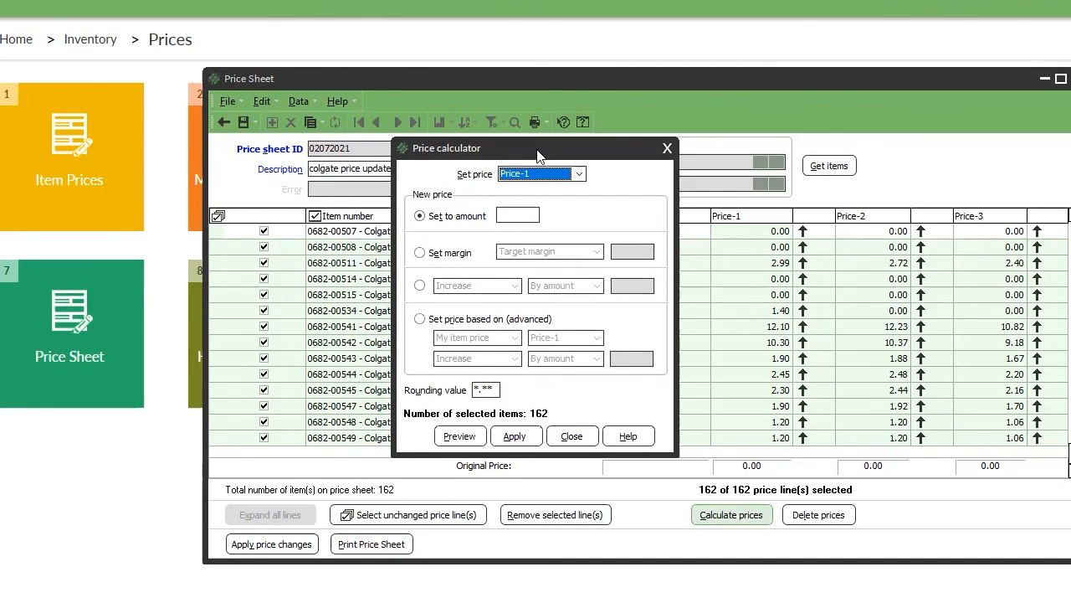
left_click_drag(540, 152, 57, 126)
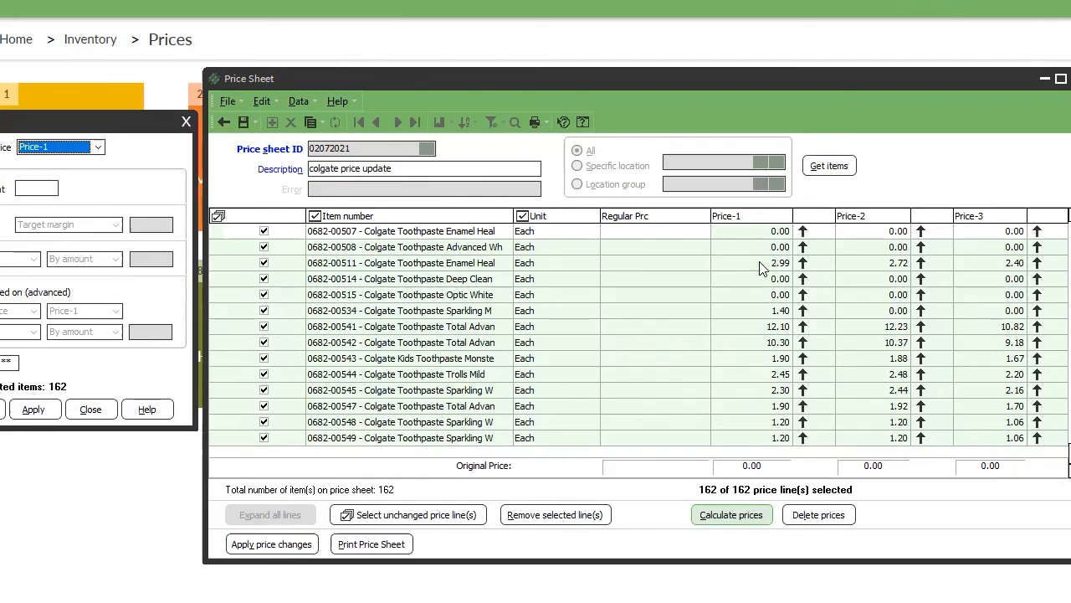
left_click(72, 148)
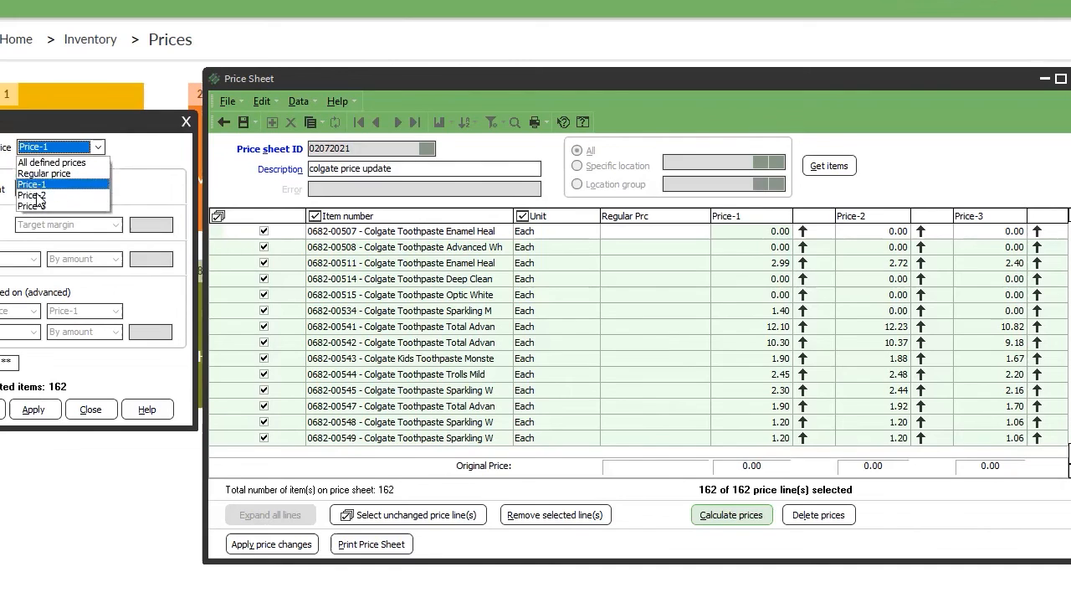
left_click(33, 184)
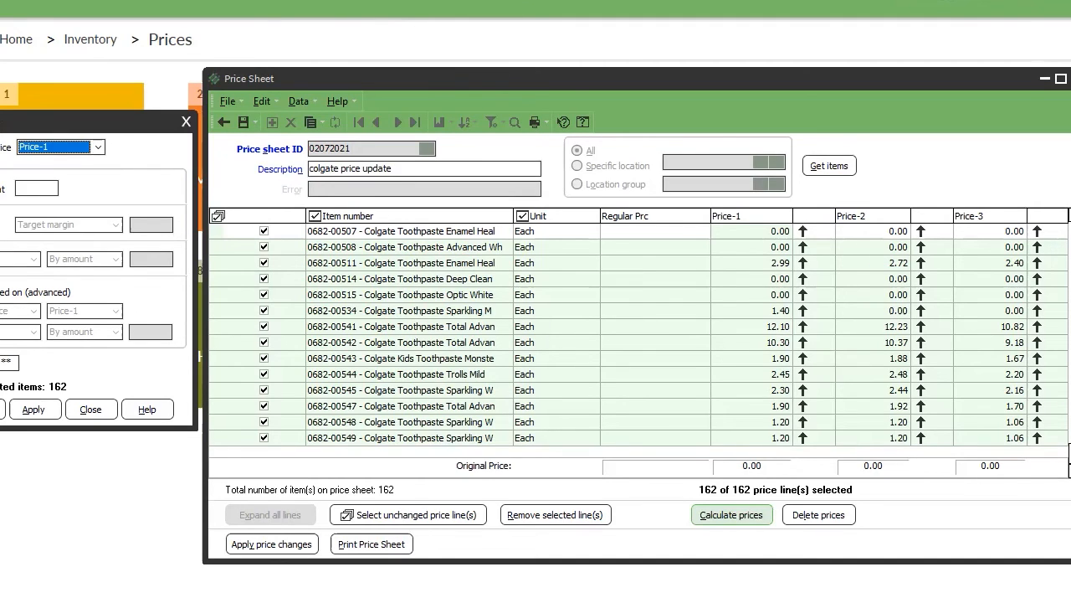
Set prices based on Price-1, after trying Price-3 and Price-2 as the base.
left_click(34, 292)
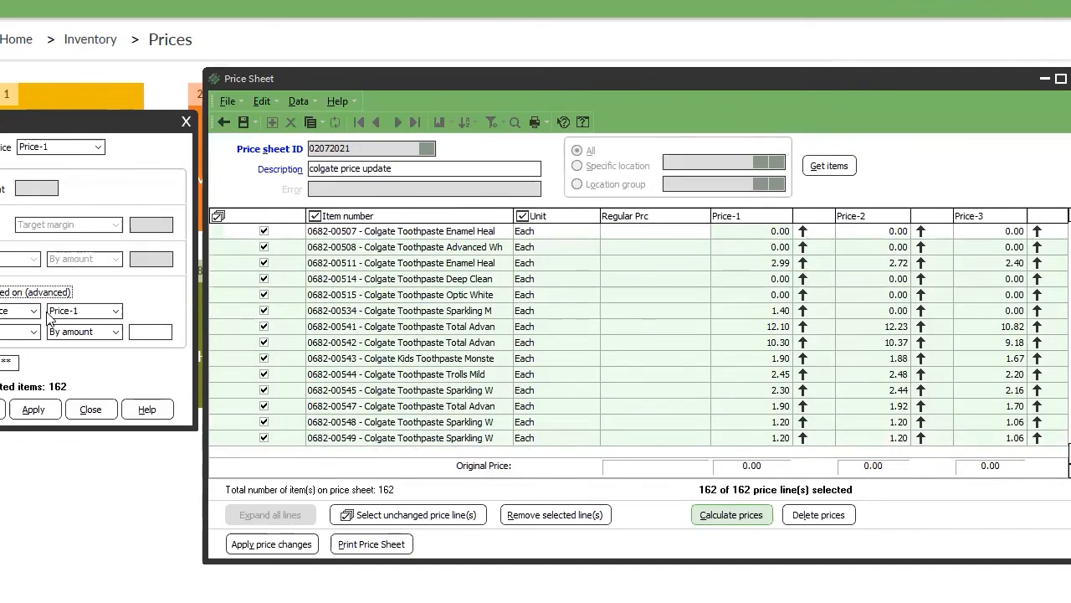
left_click(82, 315)
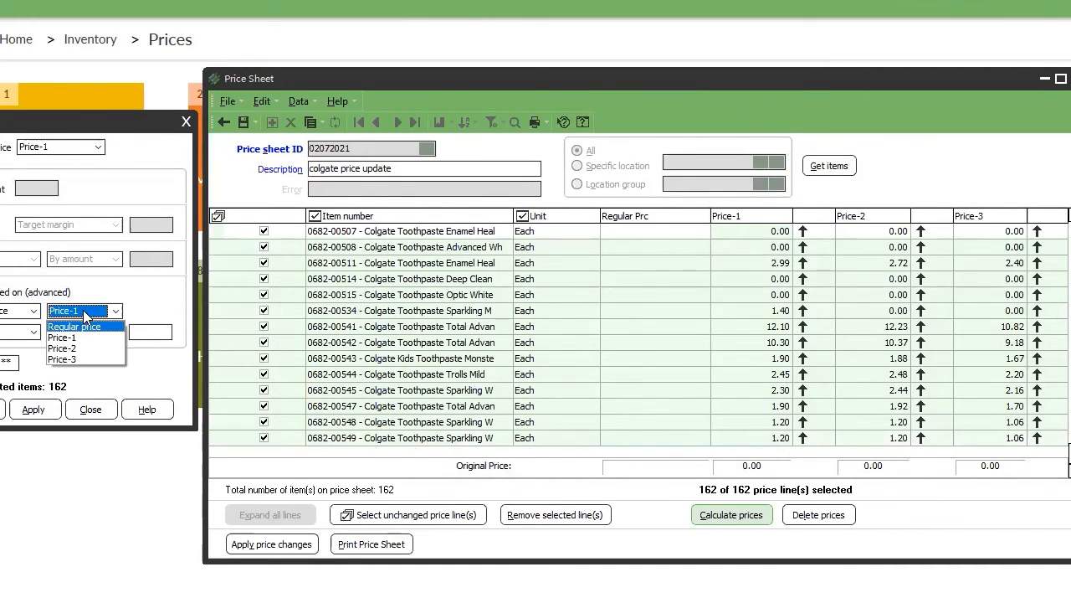
left_click(65, 359)
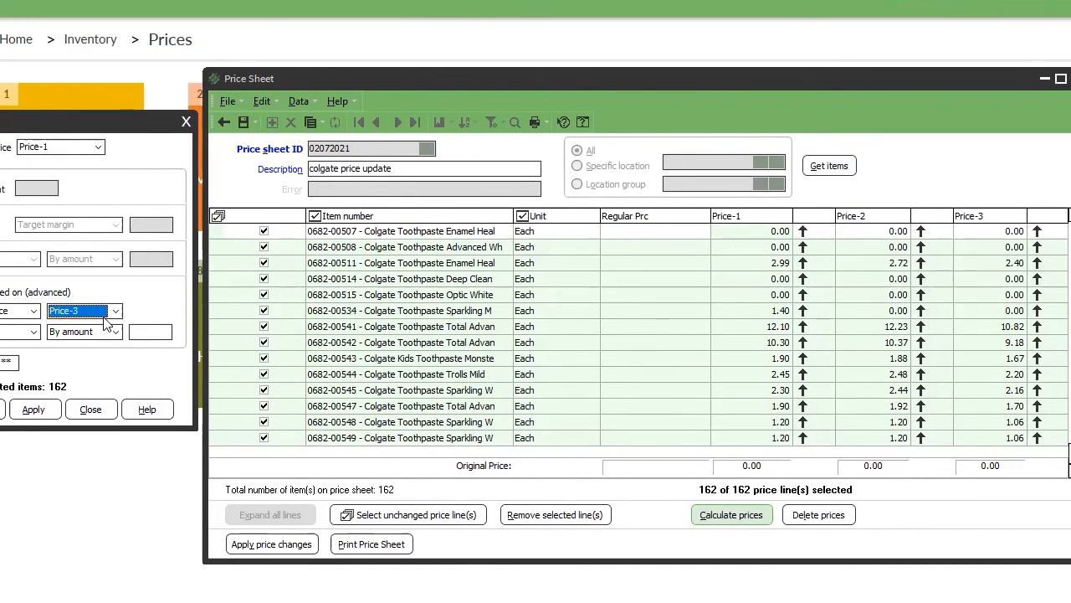
left_click(105, 319)
left_click(94, 351)
left_click(93, 316)
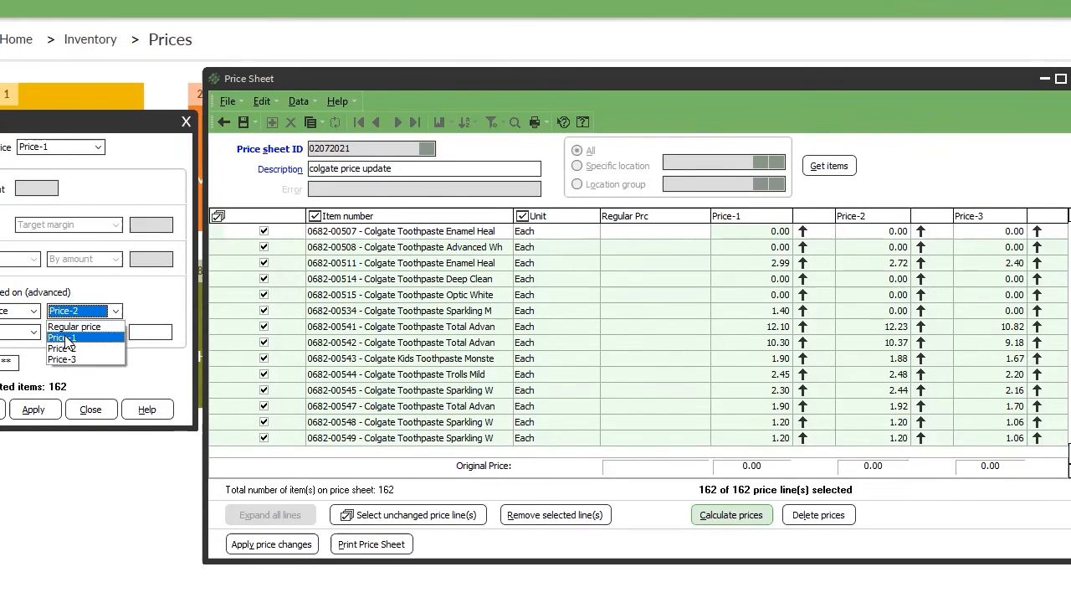
left_click(67, 335)
Make the change a percentage increase and begin entering the 5 percent value.
left_click(9, 335)
left_click(116, 334)
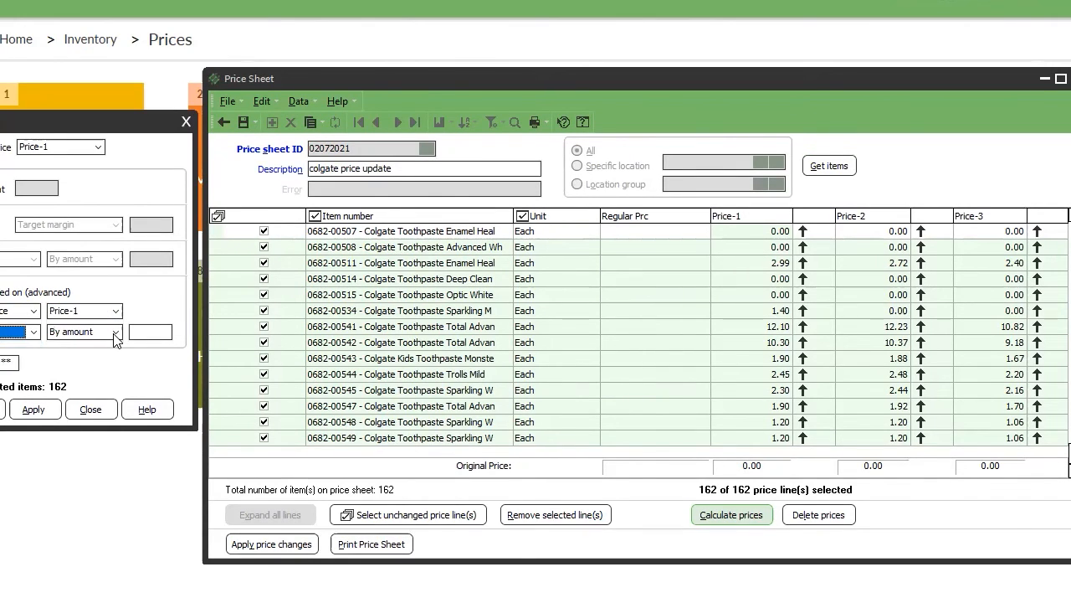
left_click(116, 334)
left_click(75, 348)
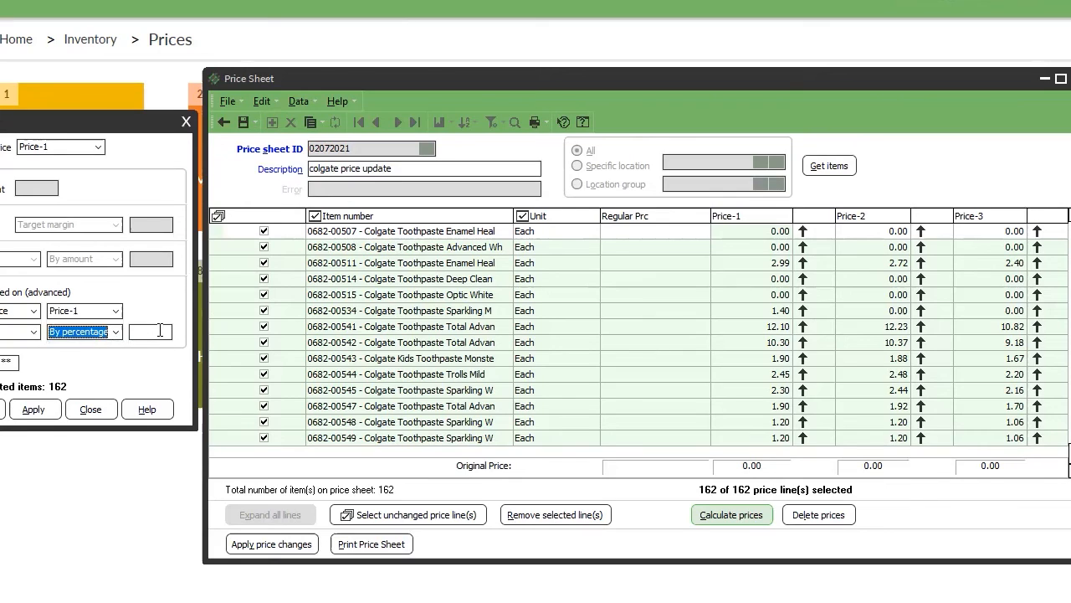
left_click(160, 331)
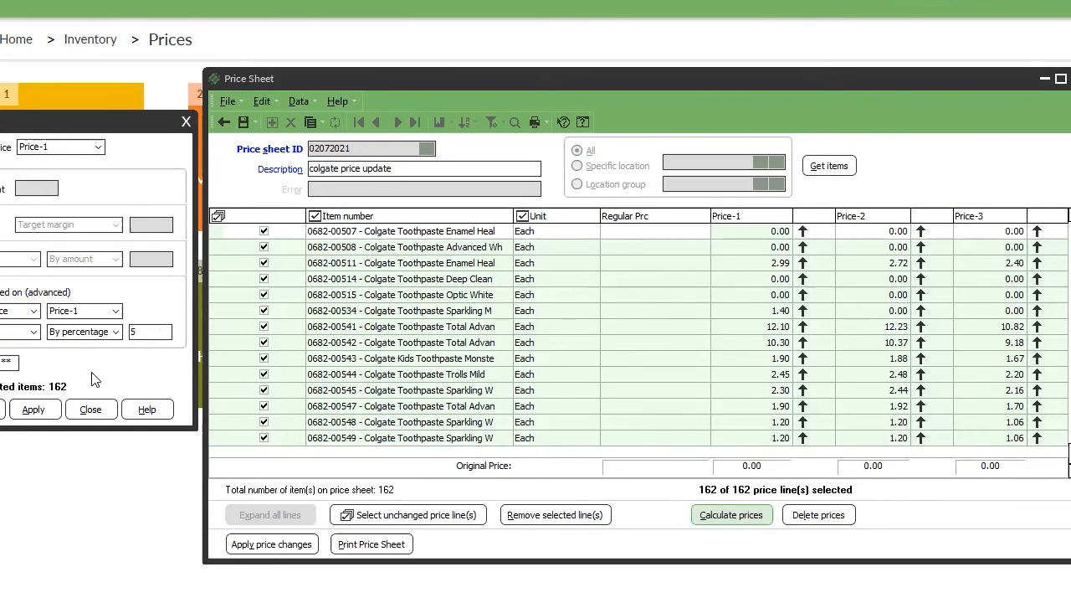
left_click(1, 409)
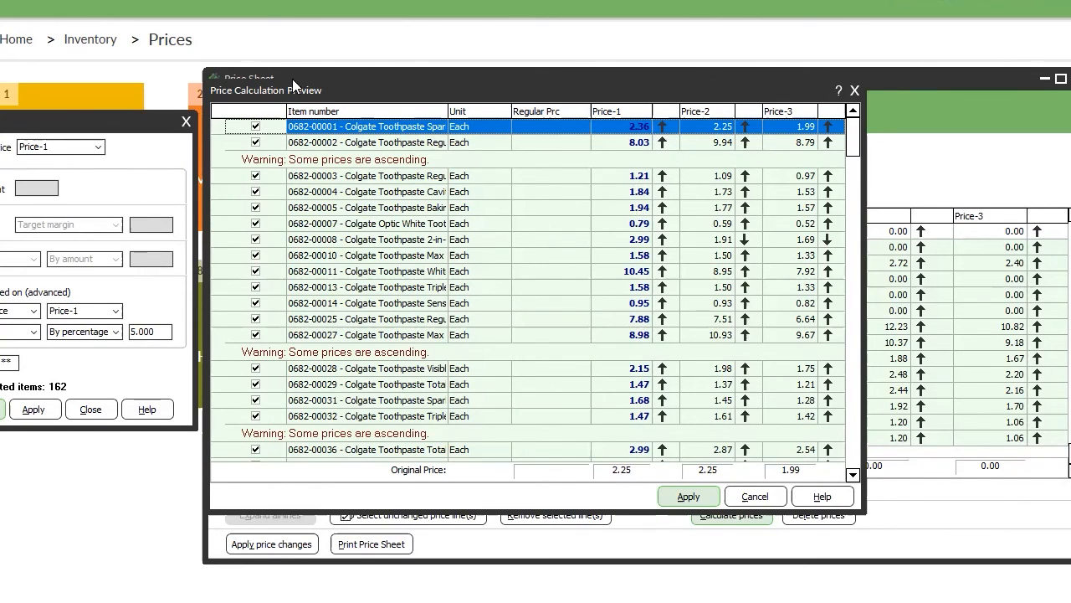
left_click_drag(315, 94, 62, 80)
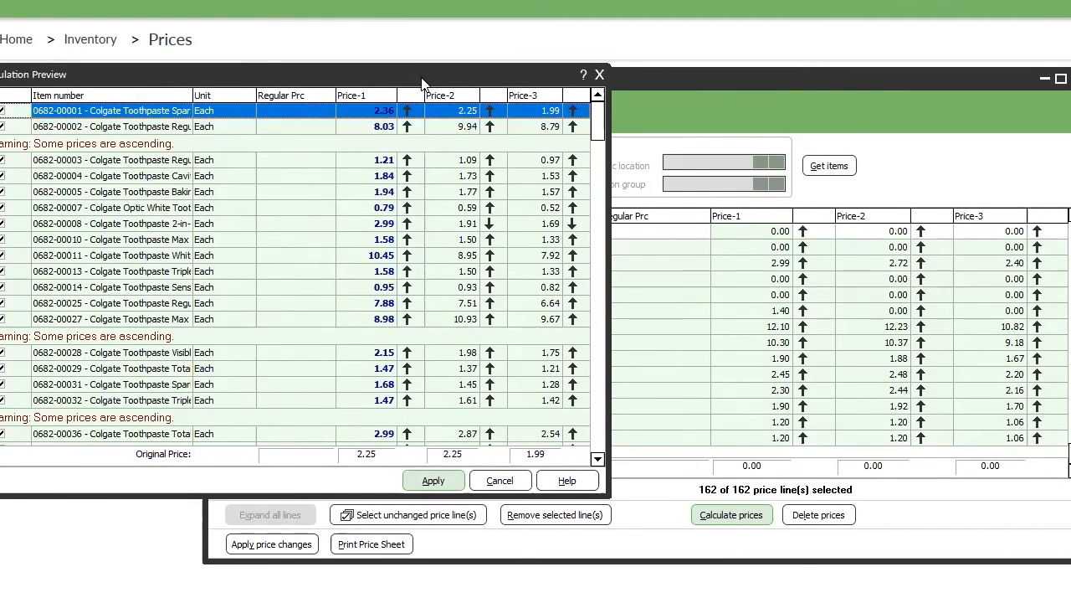
left_click_drag(421, 79, 389, 87)
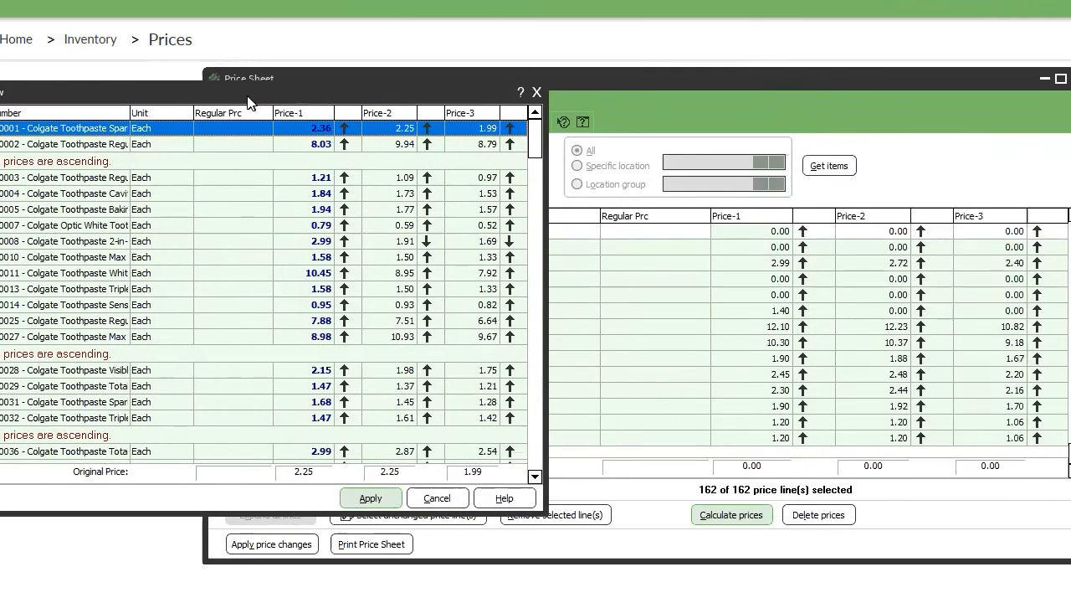
scroll(378, 359, "down", 10)
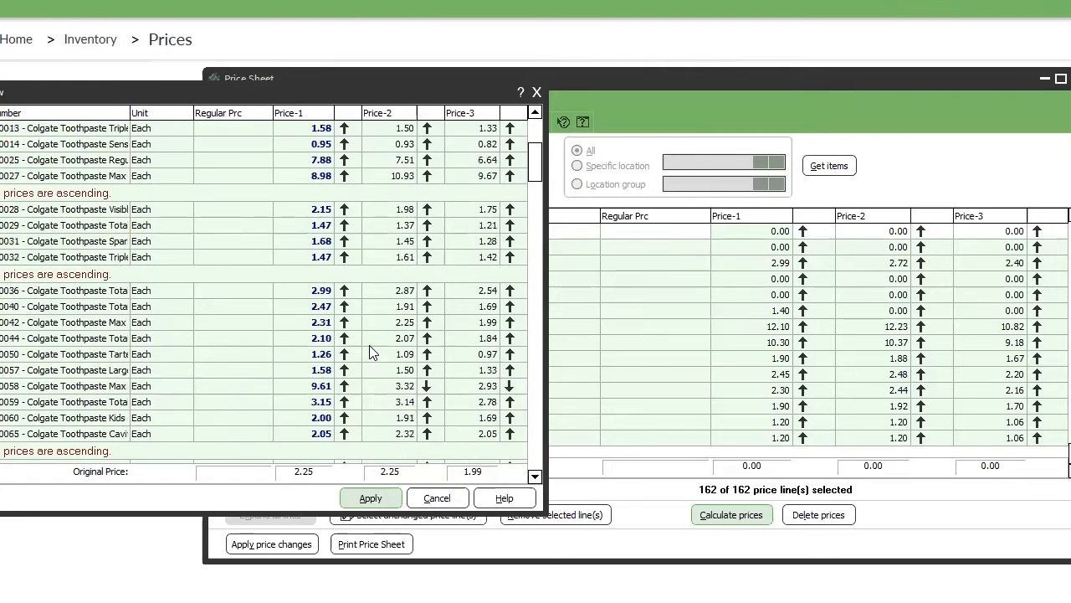
scroll(372, 351, "down", 5)
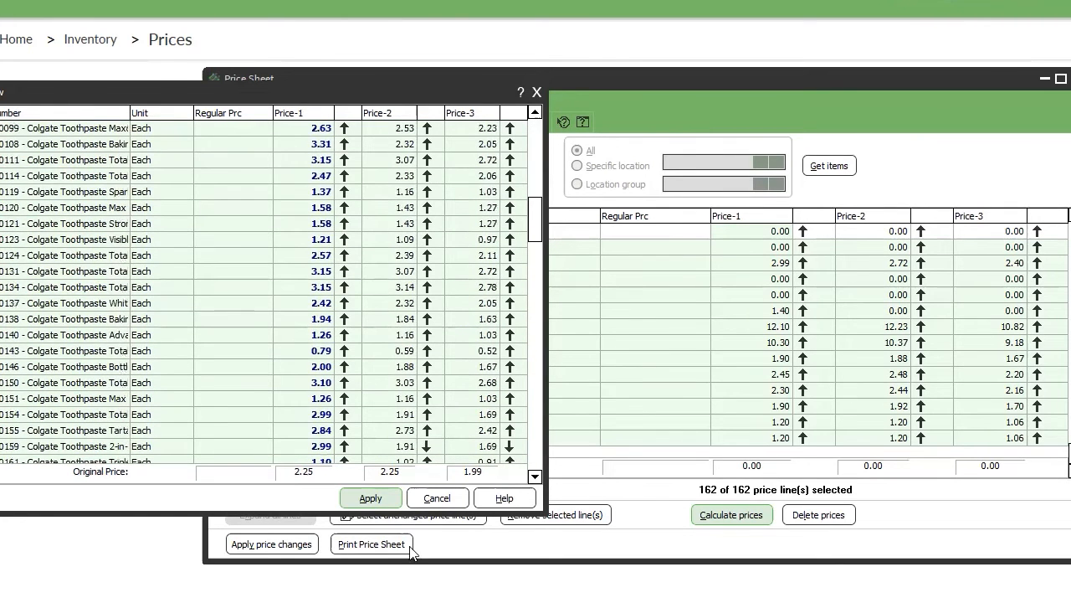
left_click(436, 499)
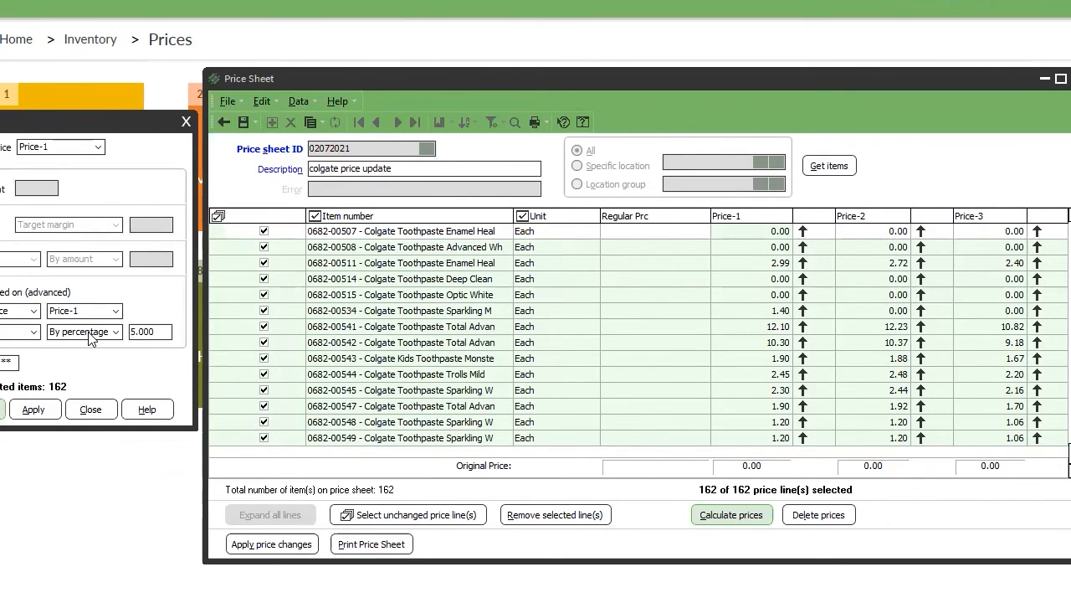
Keep the increase by percentage and preview the calculated prices, then close the preview.
left_click(117, 333)
left_click(124, 335)
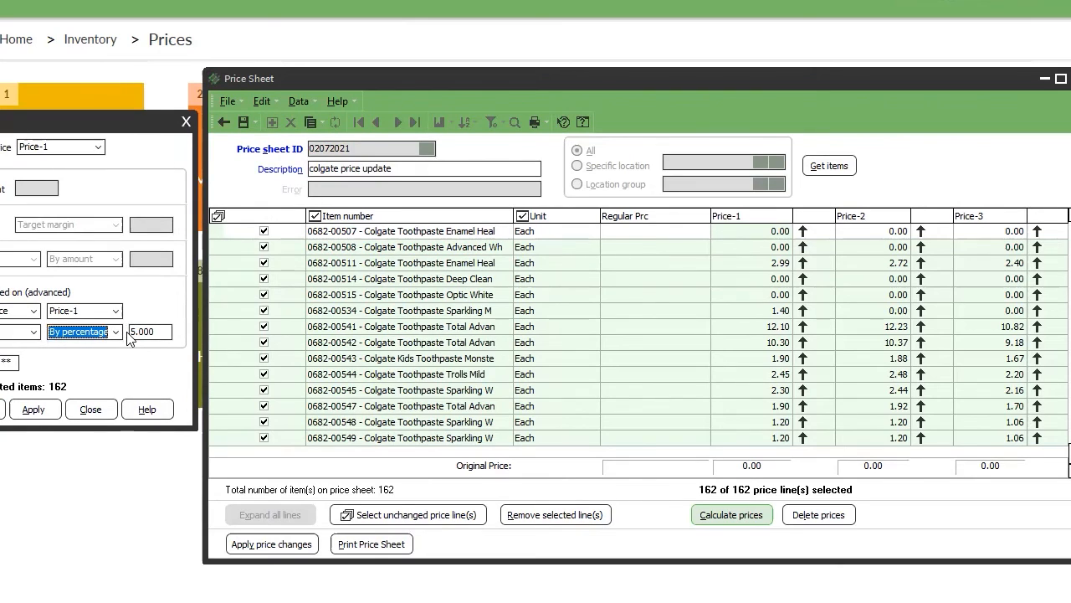
left_click(34, 332)
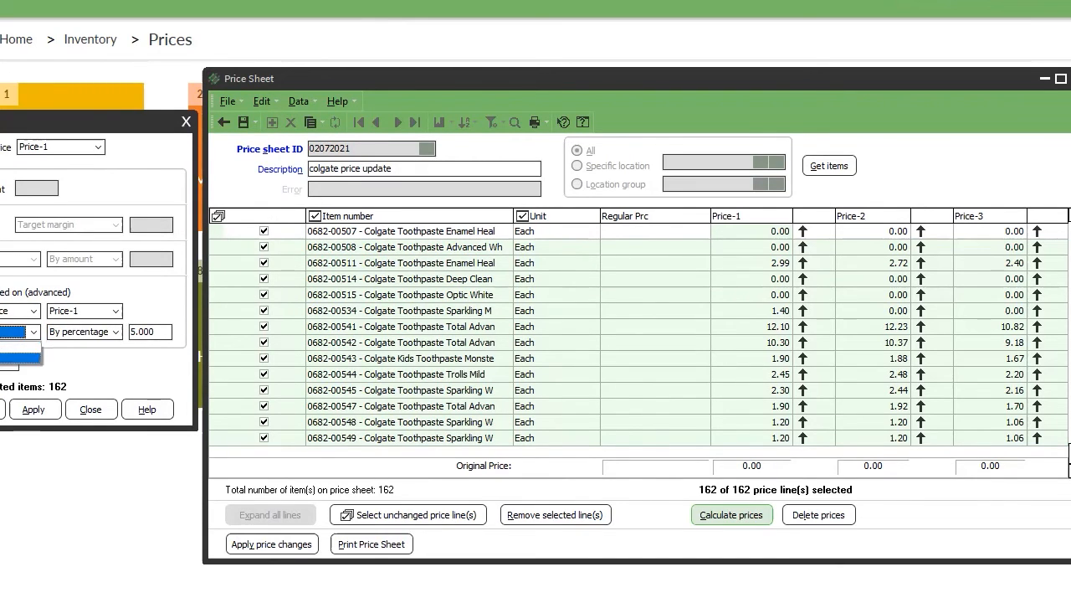
left_click(7, 357)
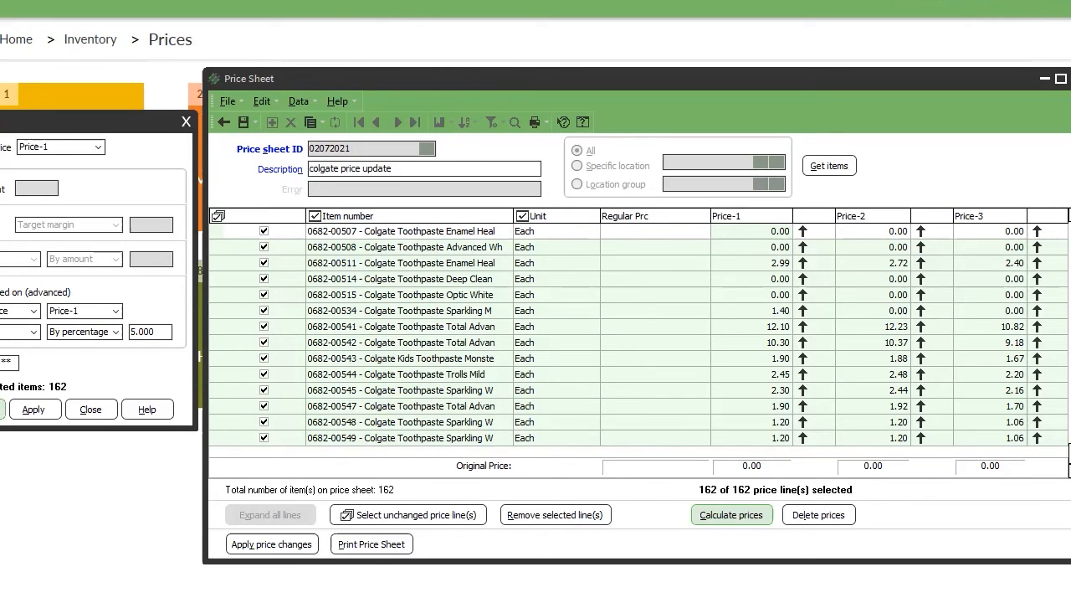
left_click(84, 405)
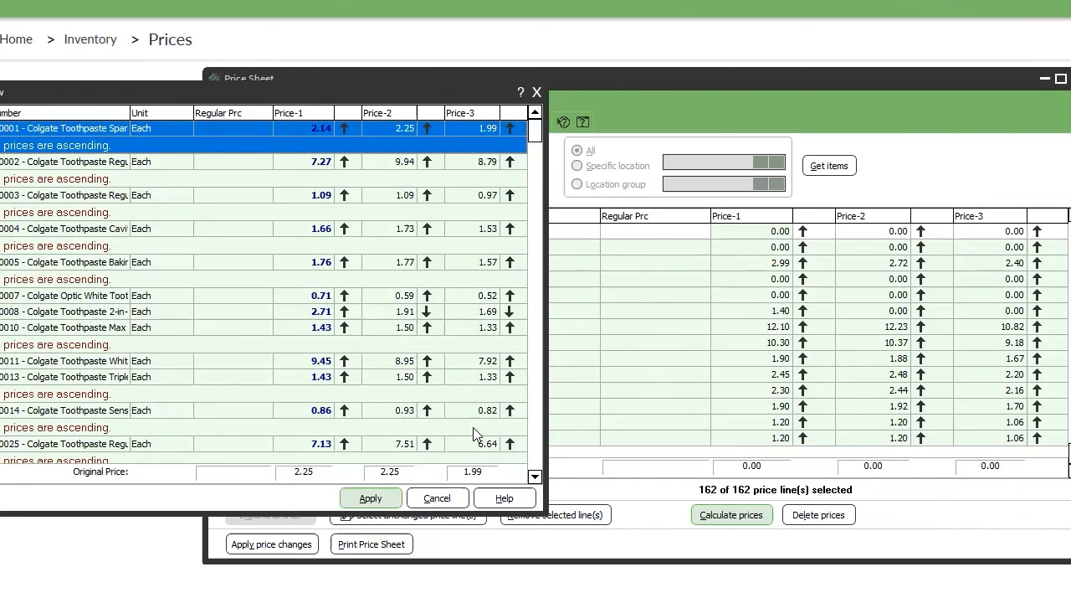
left_click(536, 92)
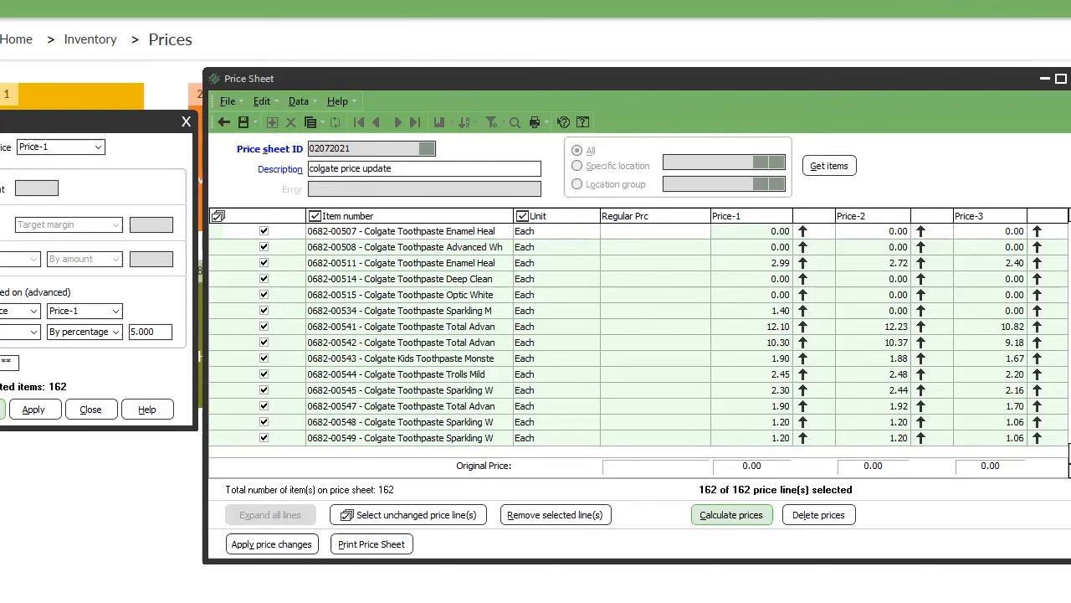
Preview the recalculated prices again, check item 0074, and close the review.
left_click(54, 410)
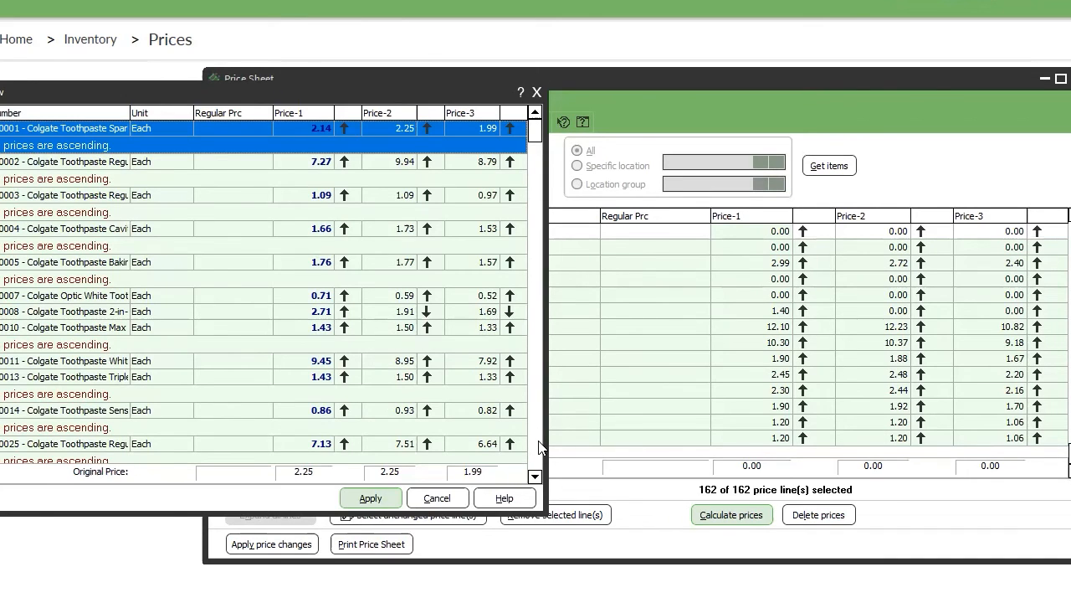
scroll(335, 276, "down", 5)
scroll(332, 266, "down", 4)
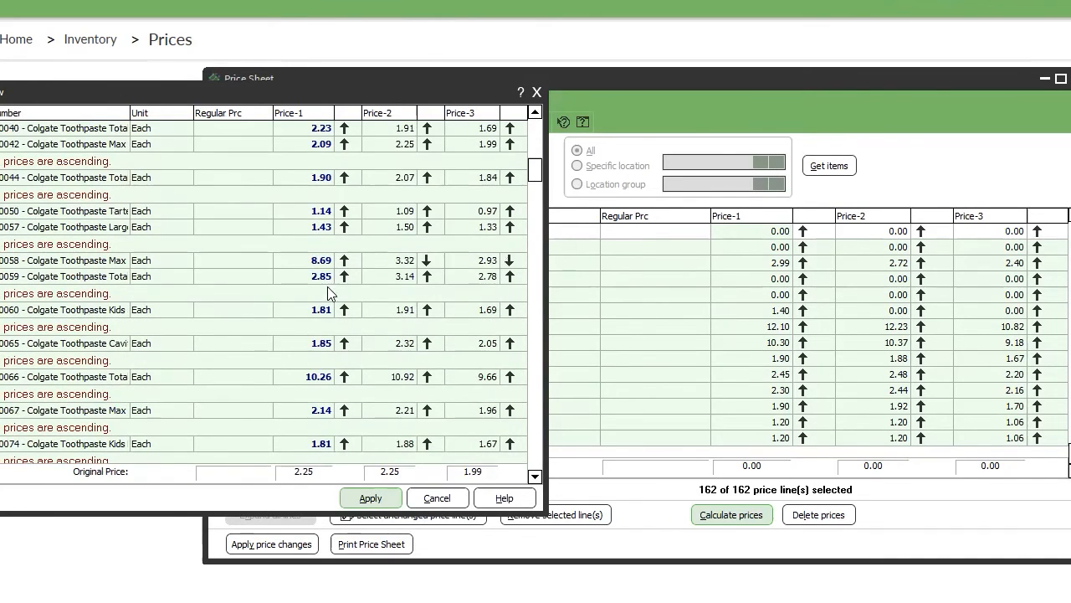
left_click(310, 447)
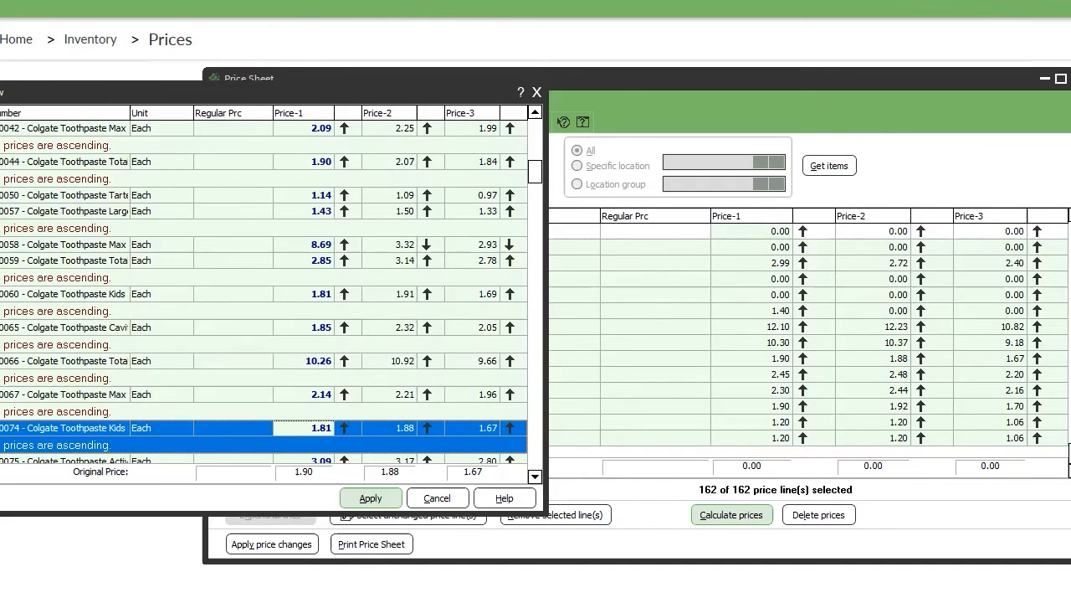
left_click(538, 93)
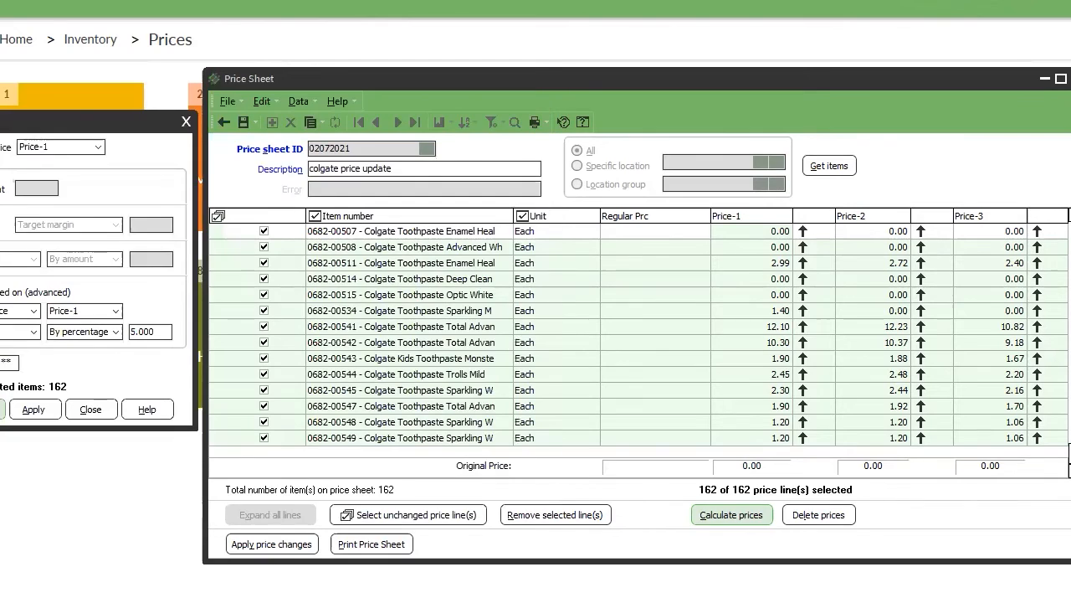
left_click(33, 409)
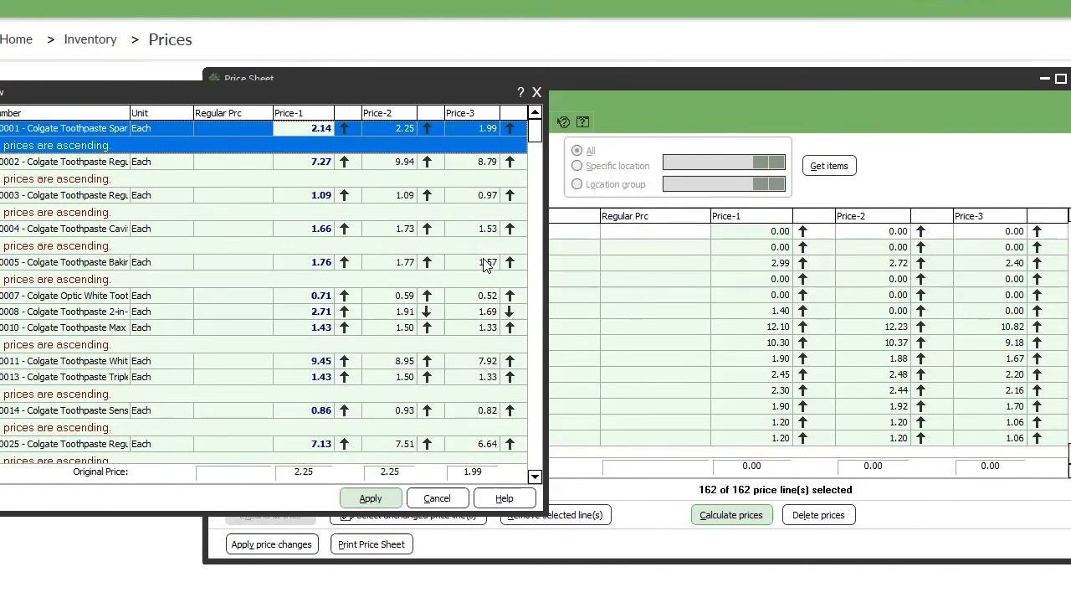
left_click(345, 299)
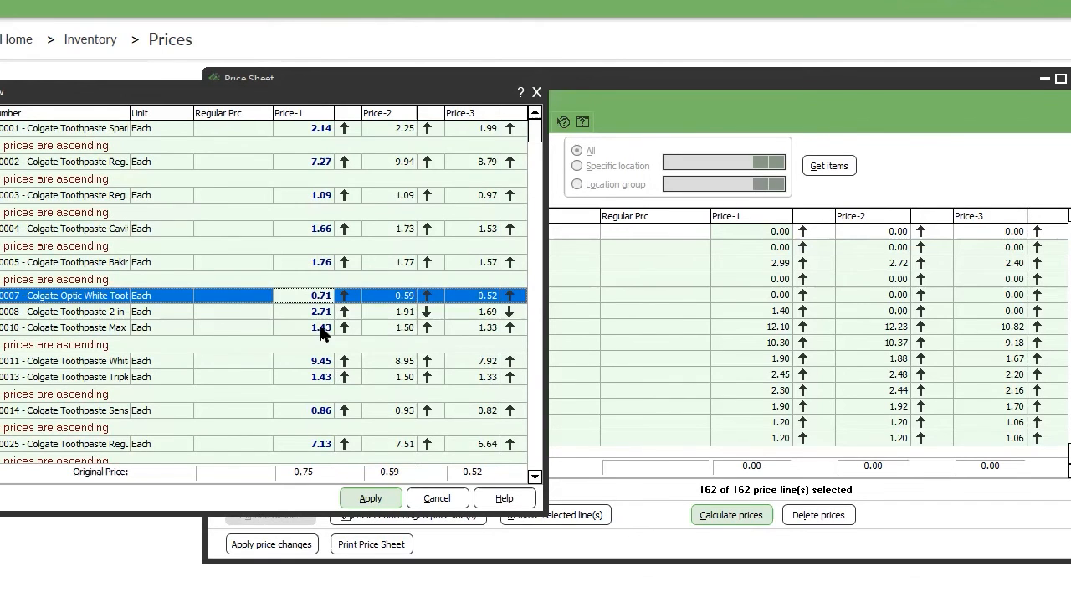
left_click(436, 498)
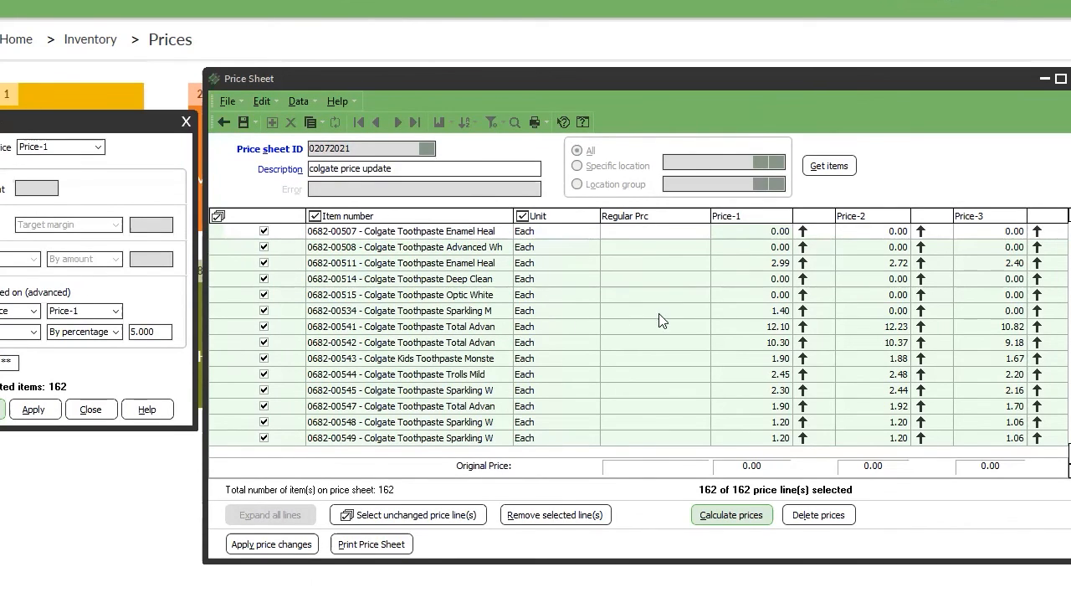
Switch the prices to calculate from Price-1 to All defined prices.
left_click(47, 146)
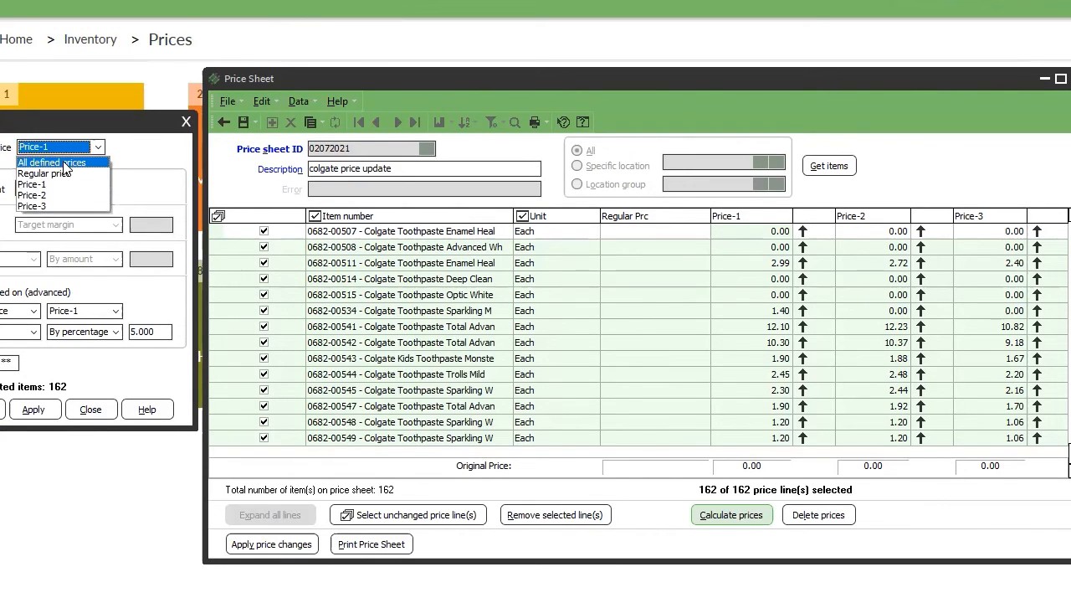
left_click(61, 161)
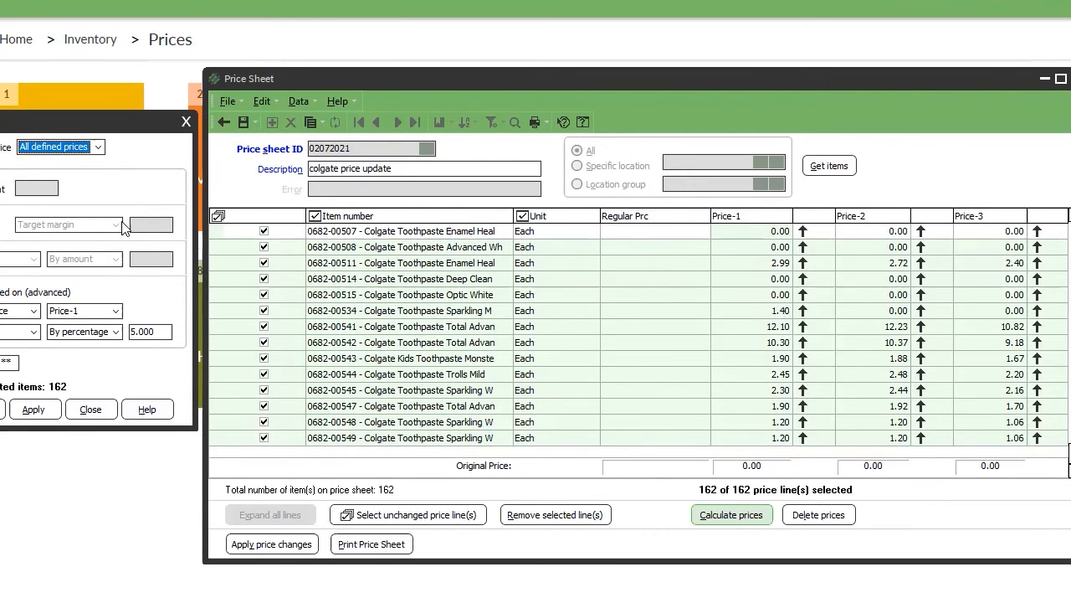
left_click(53, 149)
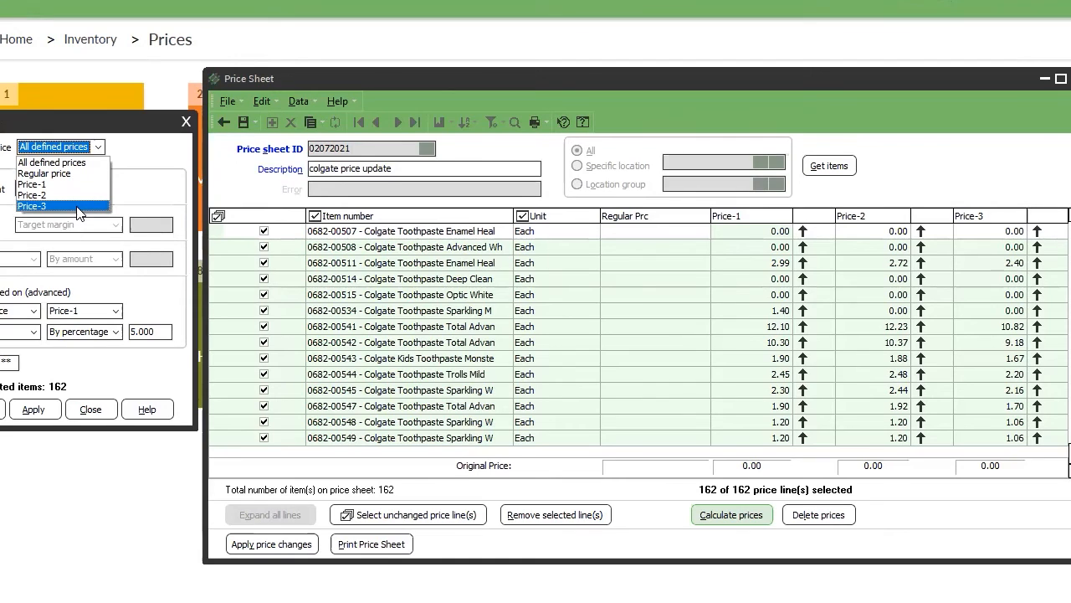
left_click(131, 163)
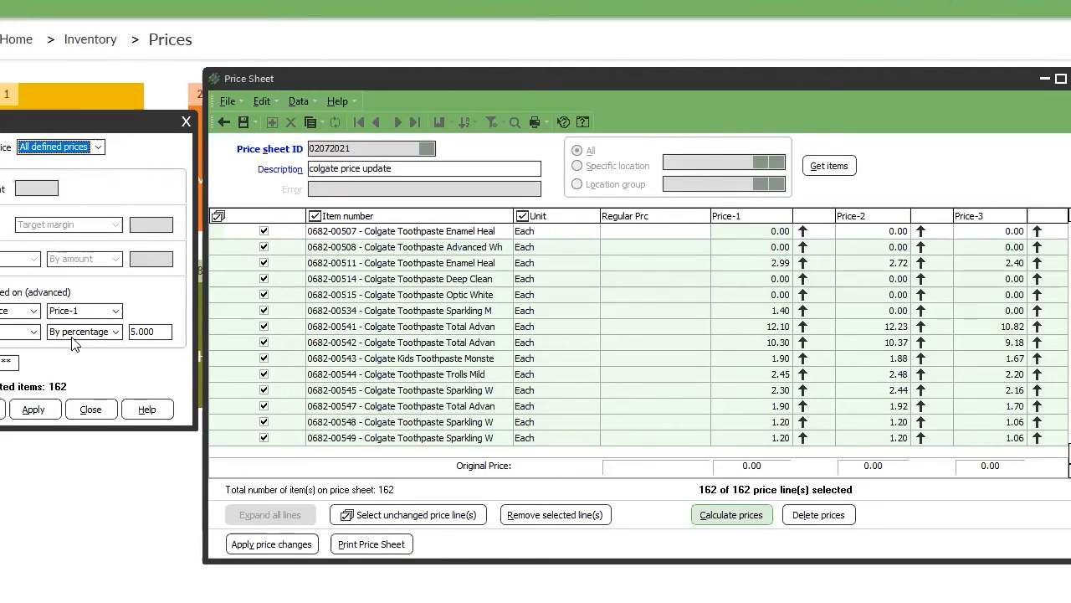
left_click(81, 151)
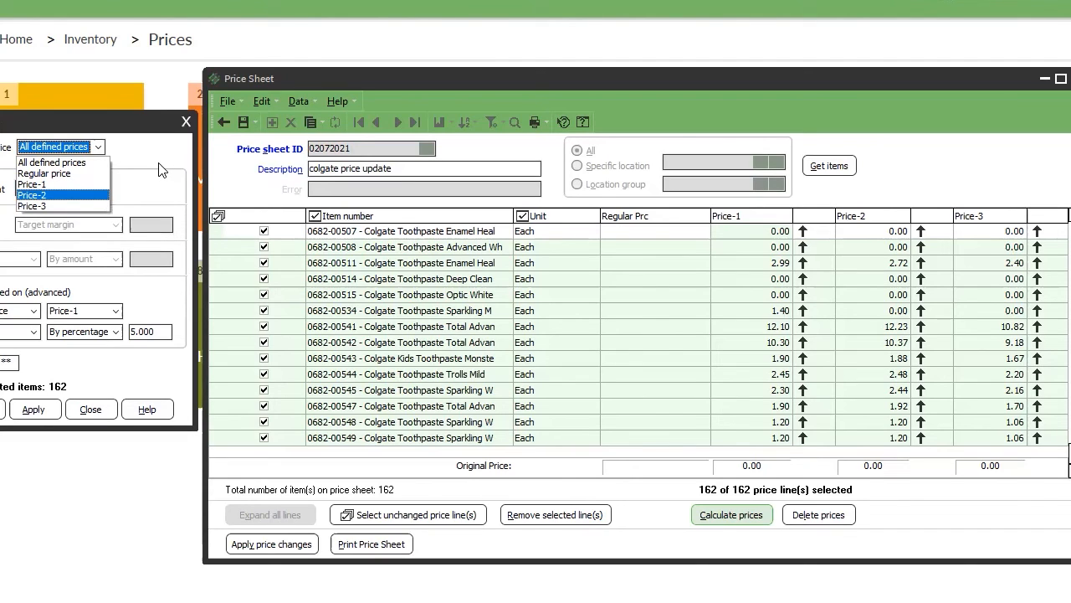
left_click(92, 408)
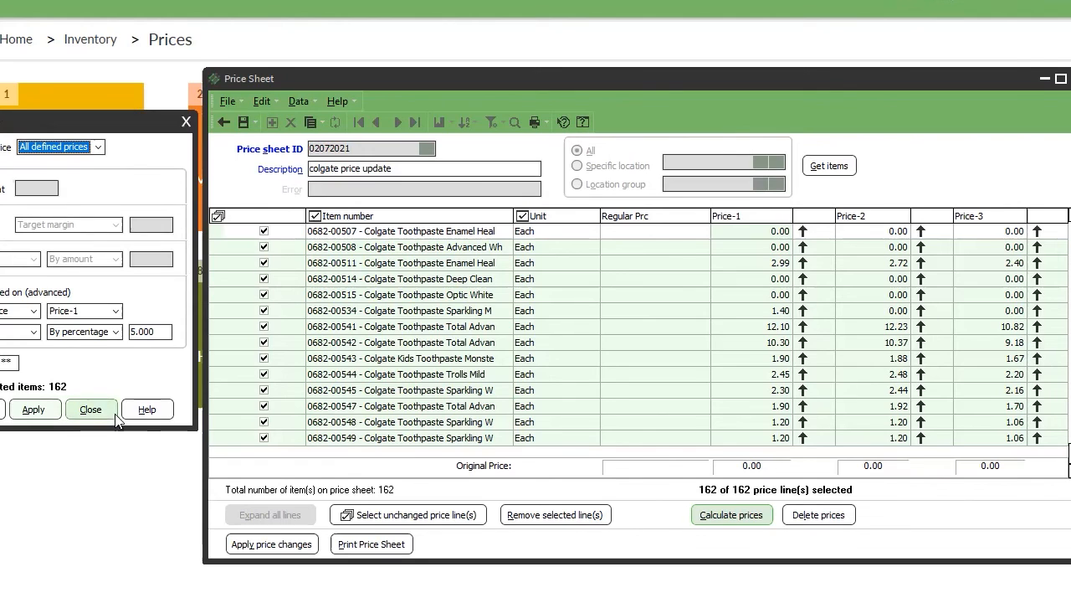
Close the Calculate Prices dialog to return to price sheet 02072021.
left_click(105, 415)
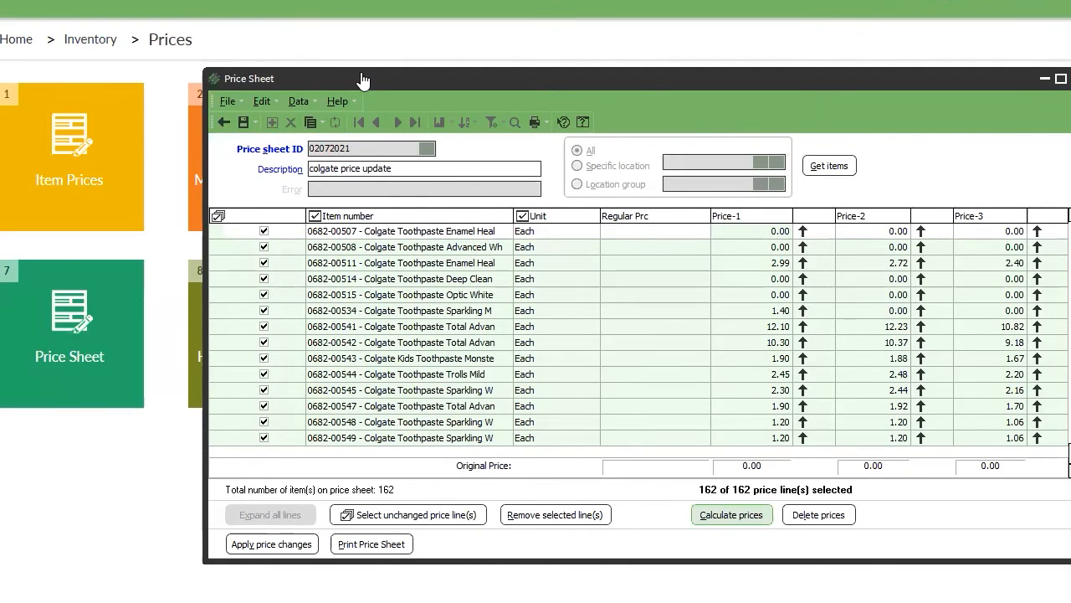
Save price sheet 02072021, then delete it and confirm the deletion.
left_click(243, 122)
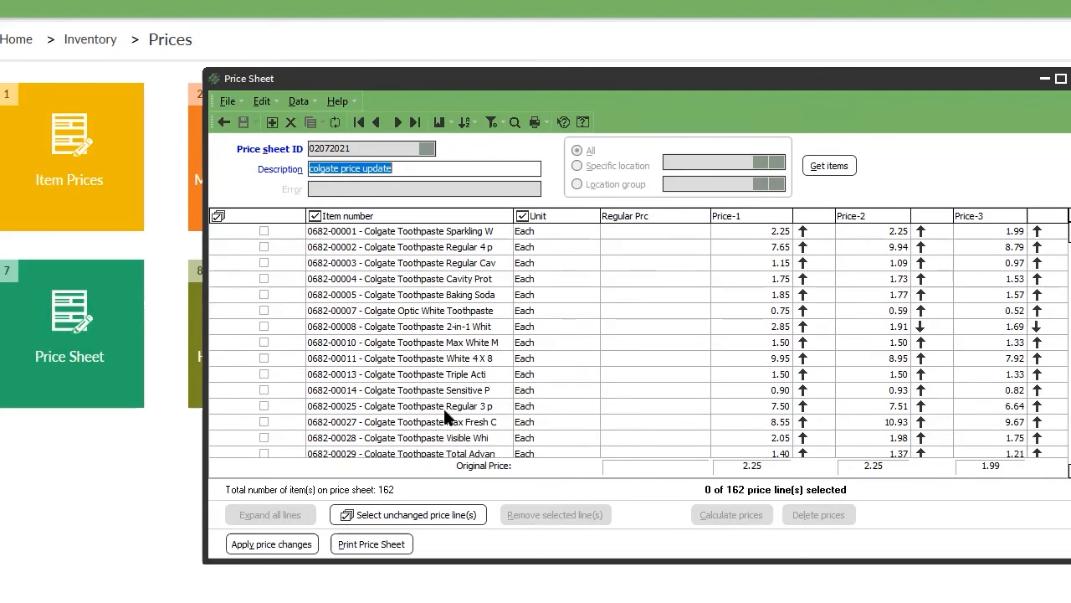
mouse_move(802, 278)
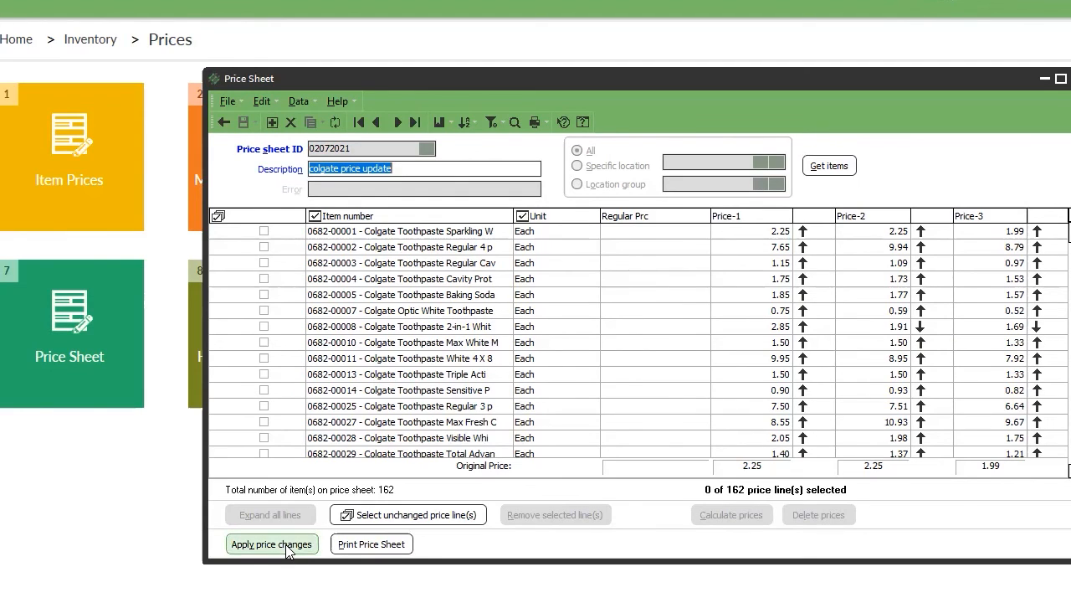
left_click(290, 123)
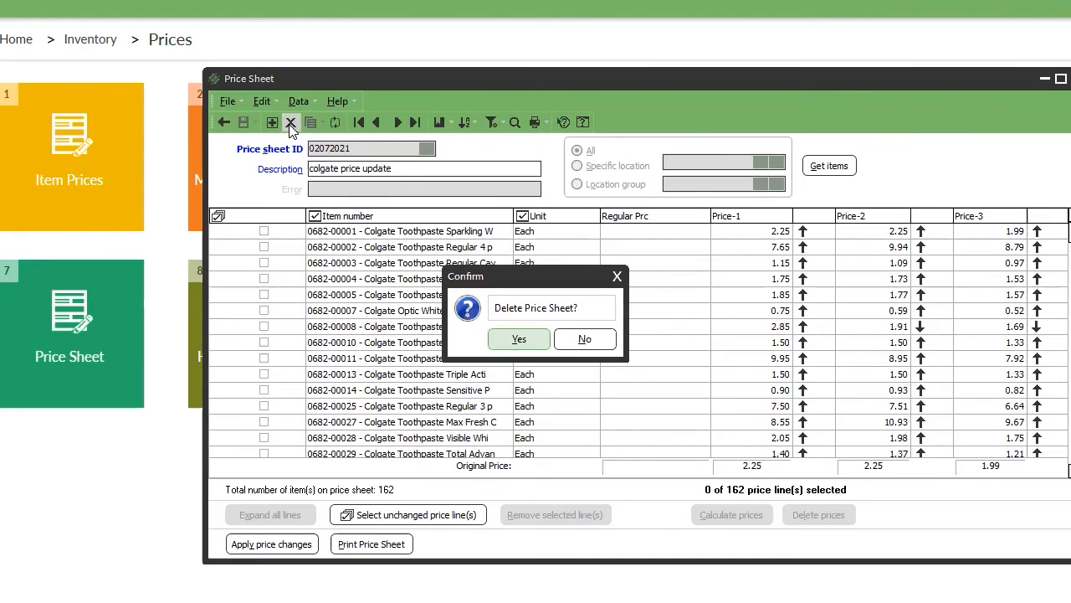
left_click(511, 337)
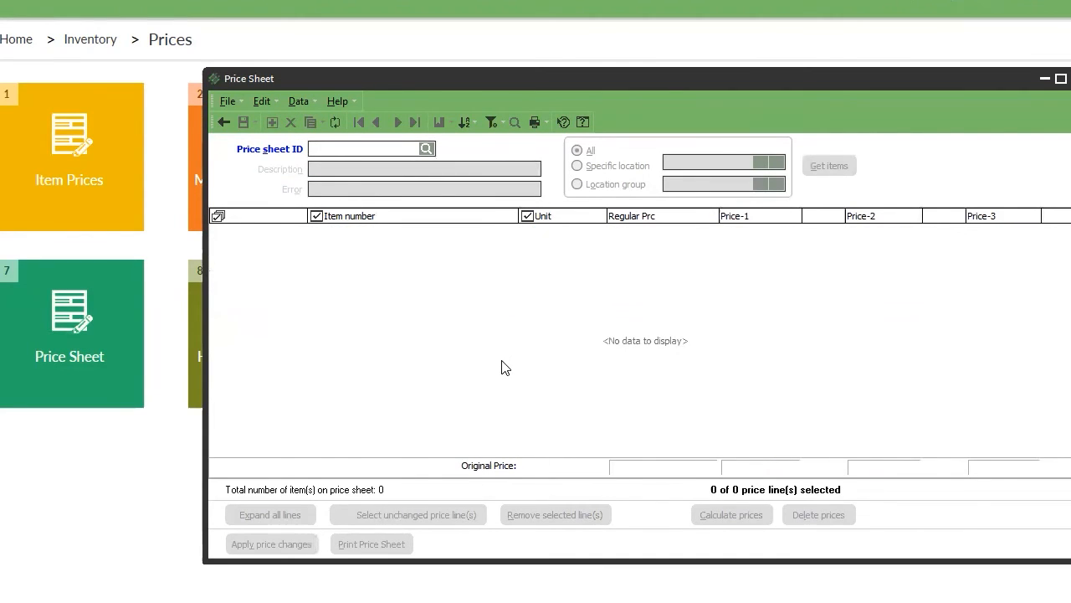
Close the empty Price Sheet window and move on to the Inventory > Reports tiles.
left_click(1070, 78)
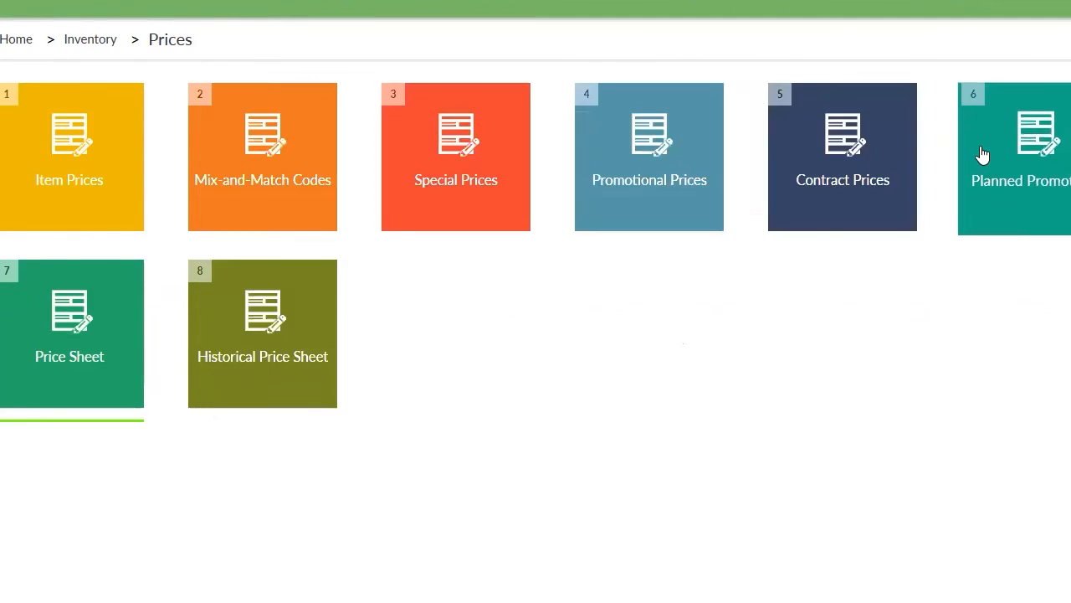
left_click(224, 370)
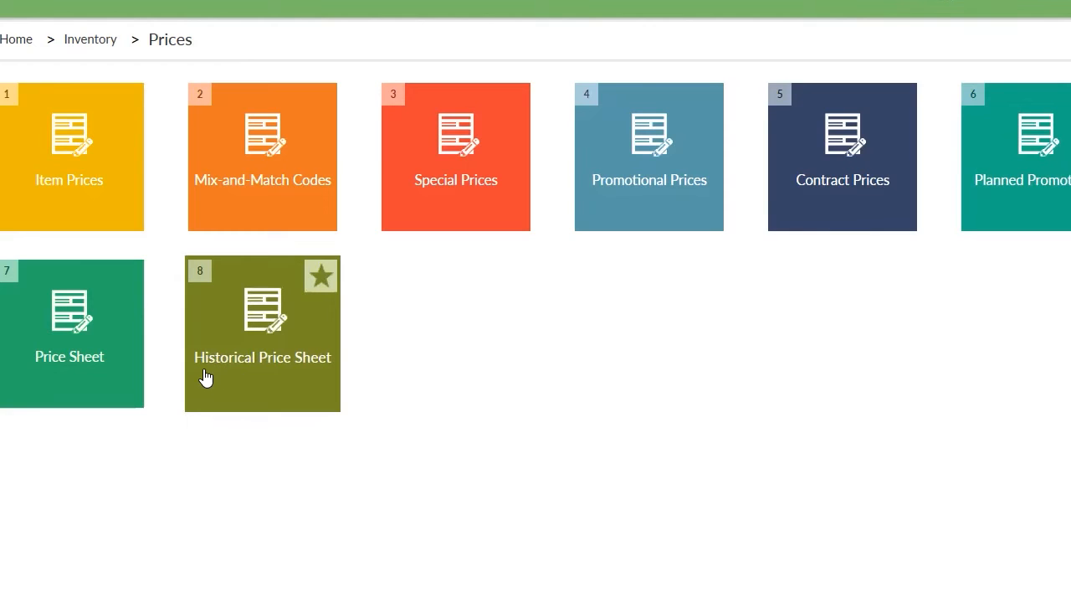
left_click(206, 378)
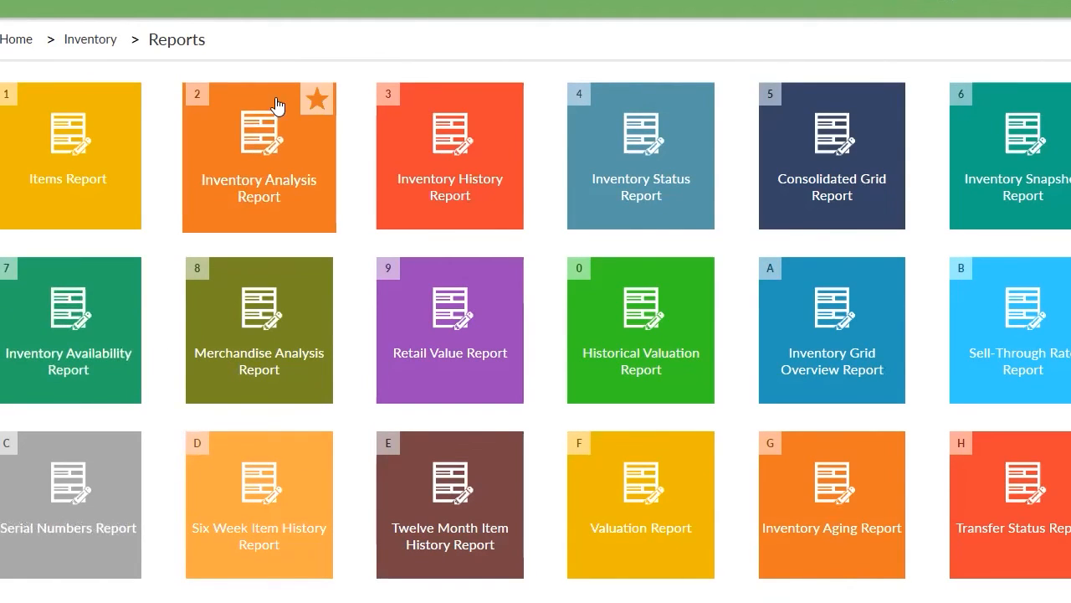
Open the Inventory Analysis Report, clear the top-items count, and settle on Inventory Analysis by Item.
left_click(265, 188)
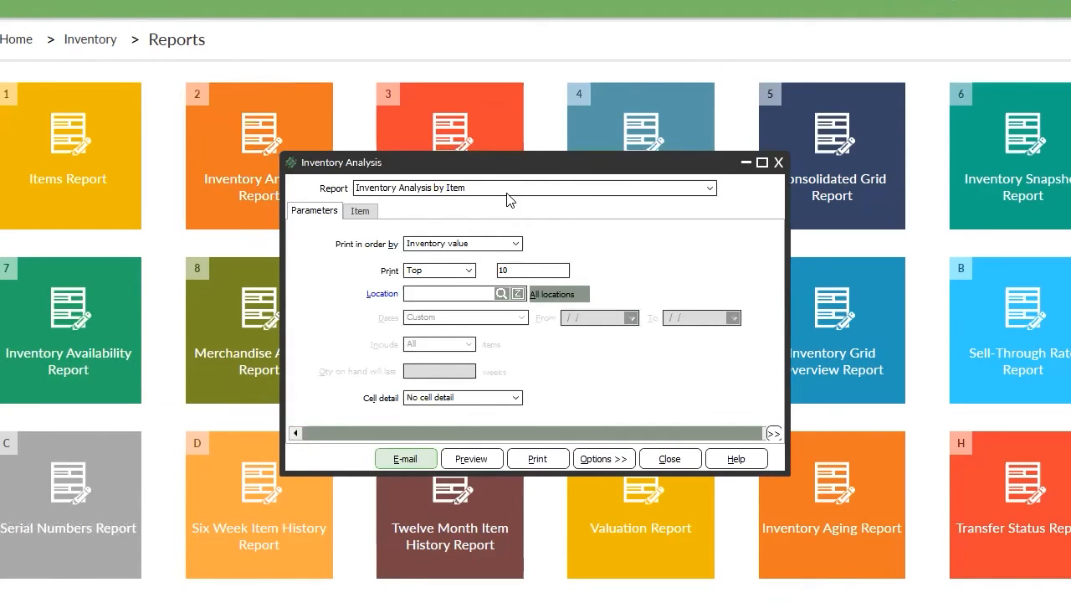
left_click(504, 188)
left_click(737, 244)
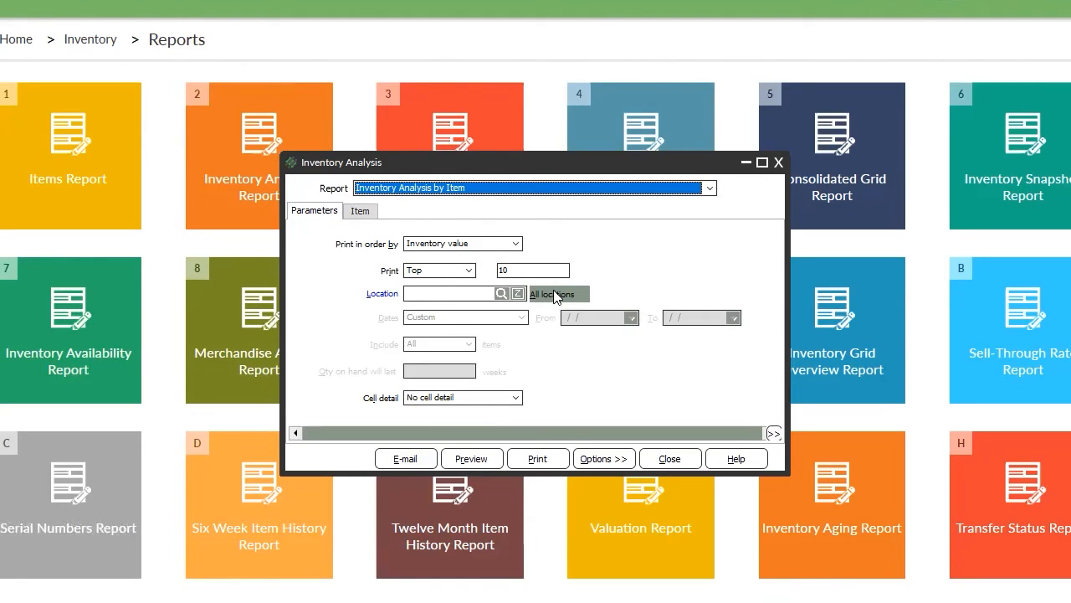
left_click(527, 270)
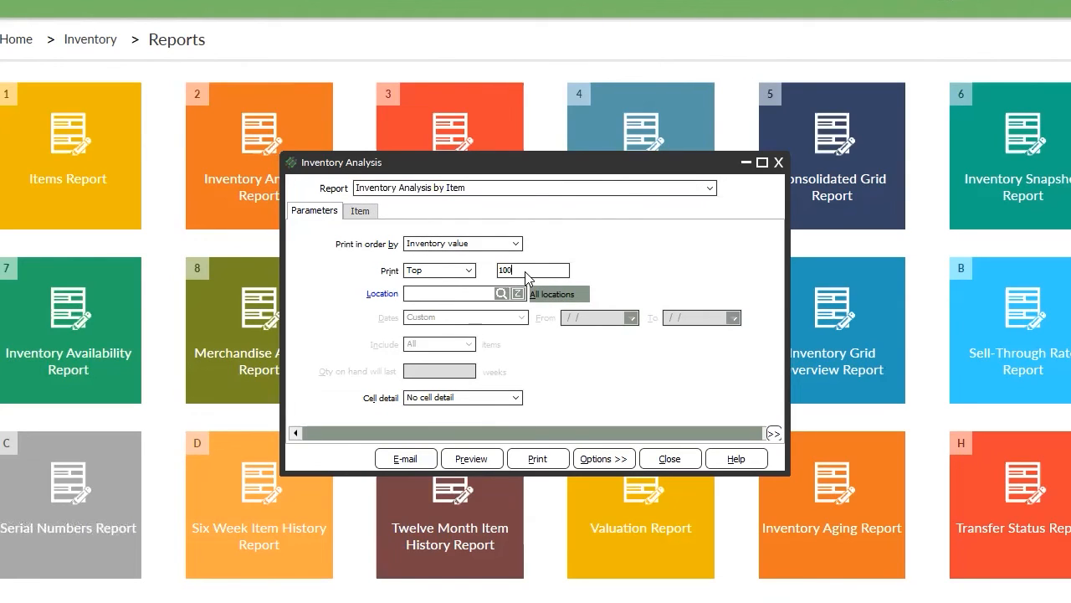
key("BackSpace")
key("BackSpace")
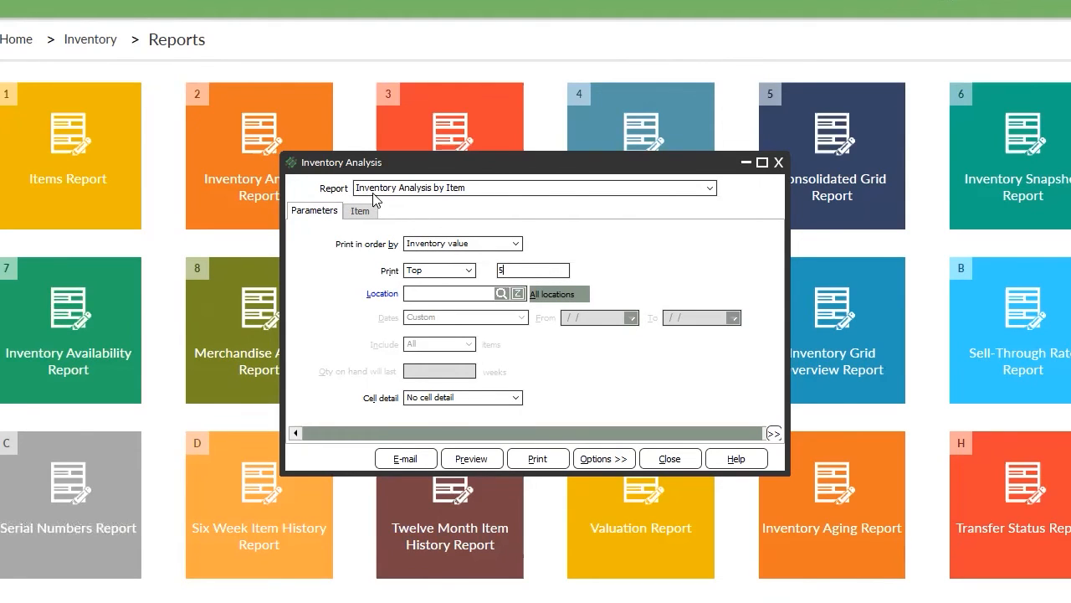
left_click(460, 193)
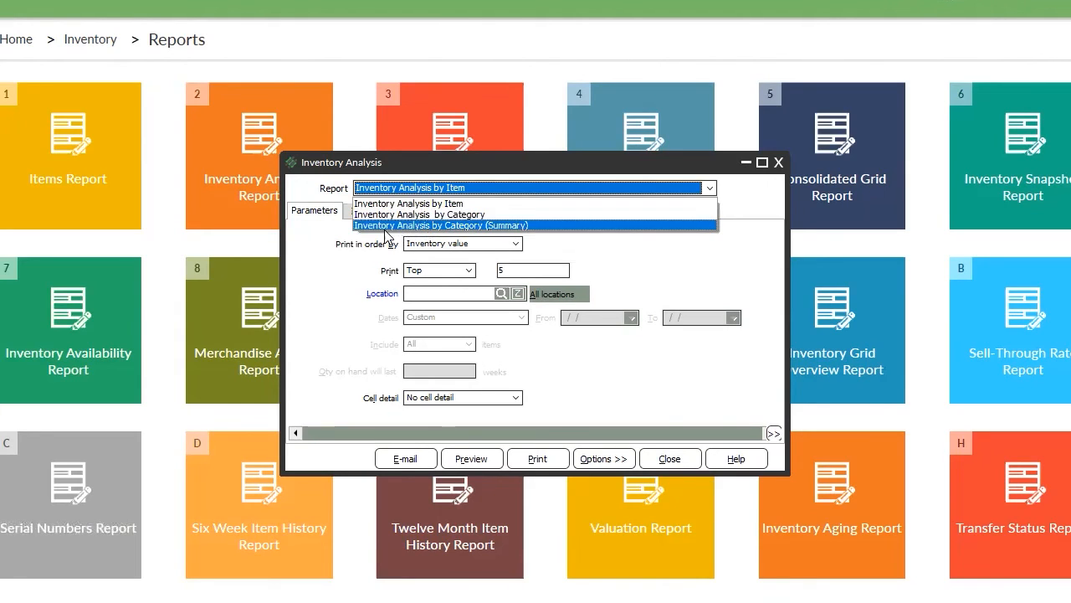
left_click(526, 226)
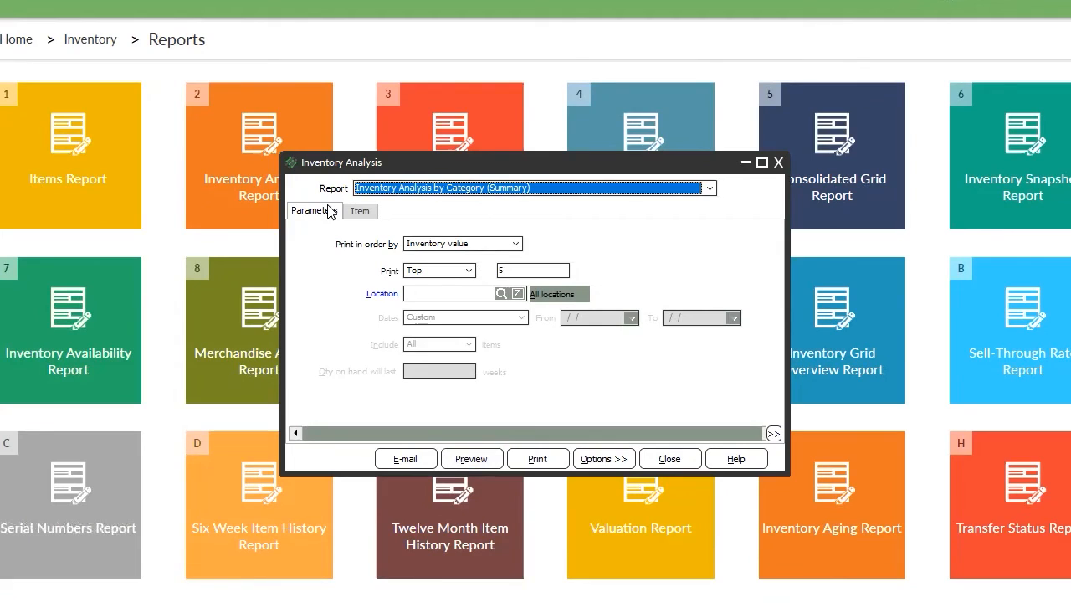
left_click(494, 196)
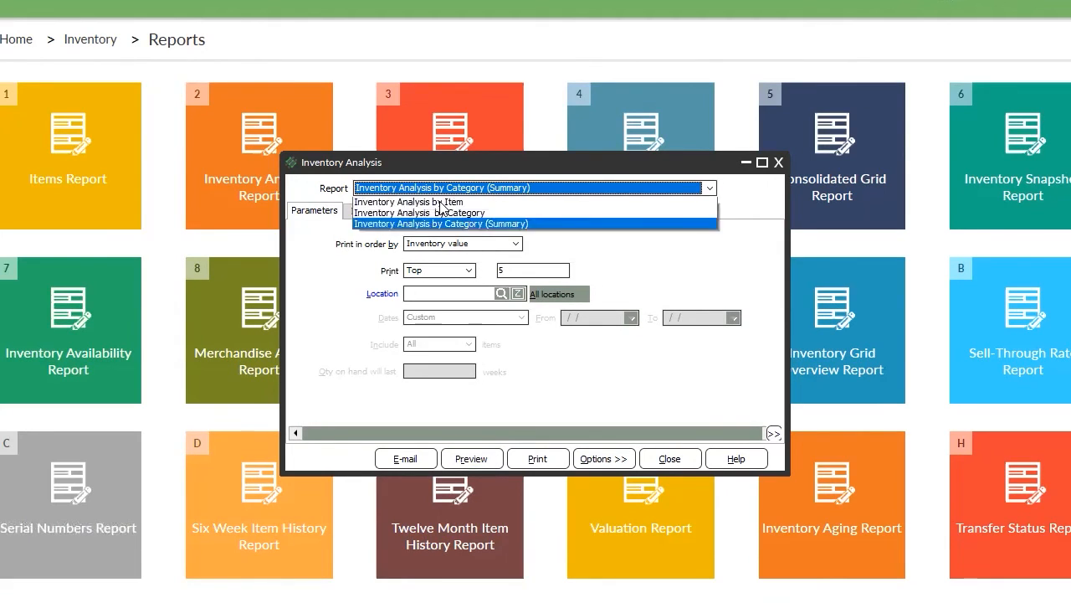
left_click(388, 199)
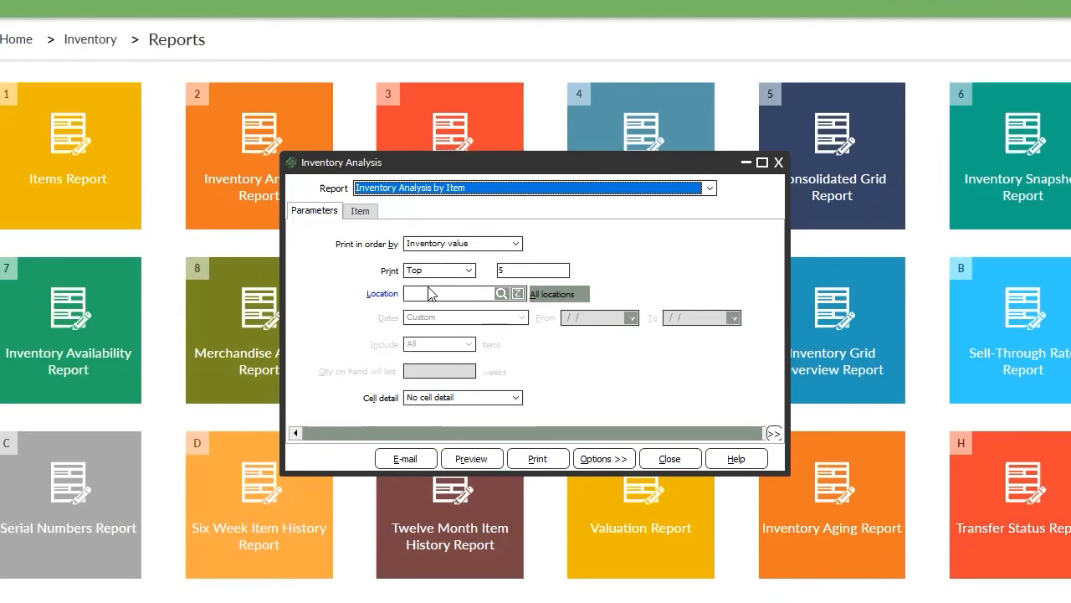
Set the report location to LC_WHSE and show the item number range settings.
left_click(530, 295)
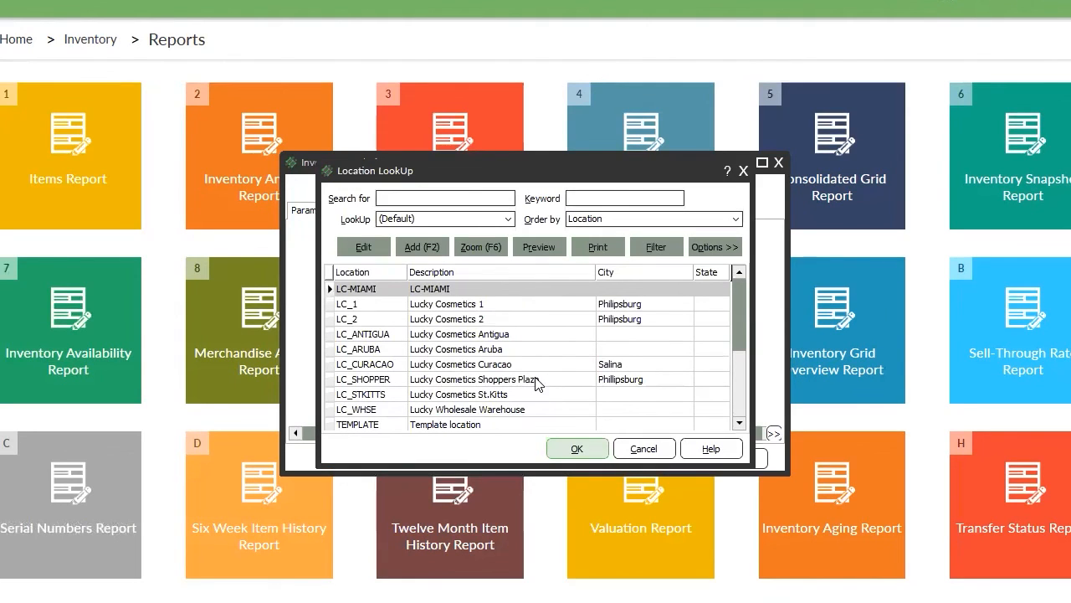
left_click(740, 410)
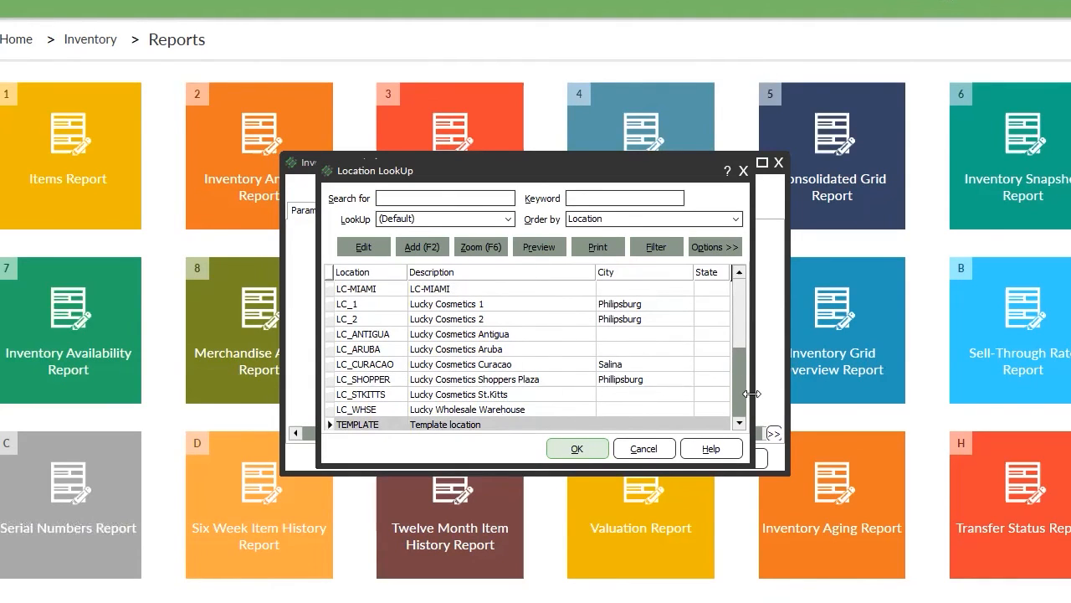
left_click(739, 339)
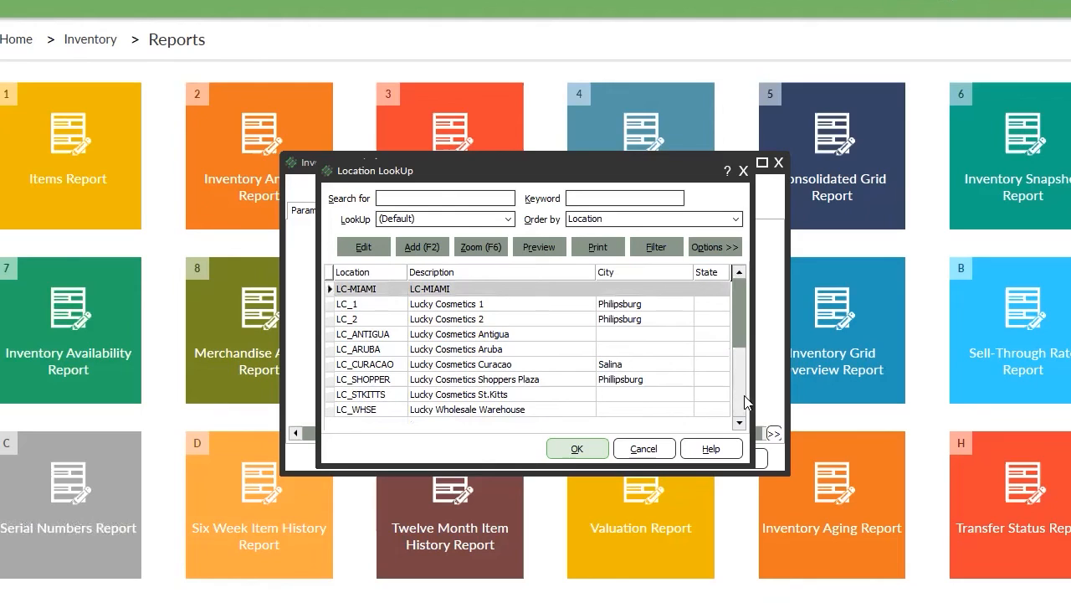
double_click(423, 409)
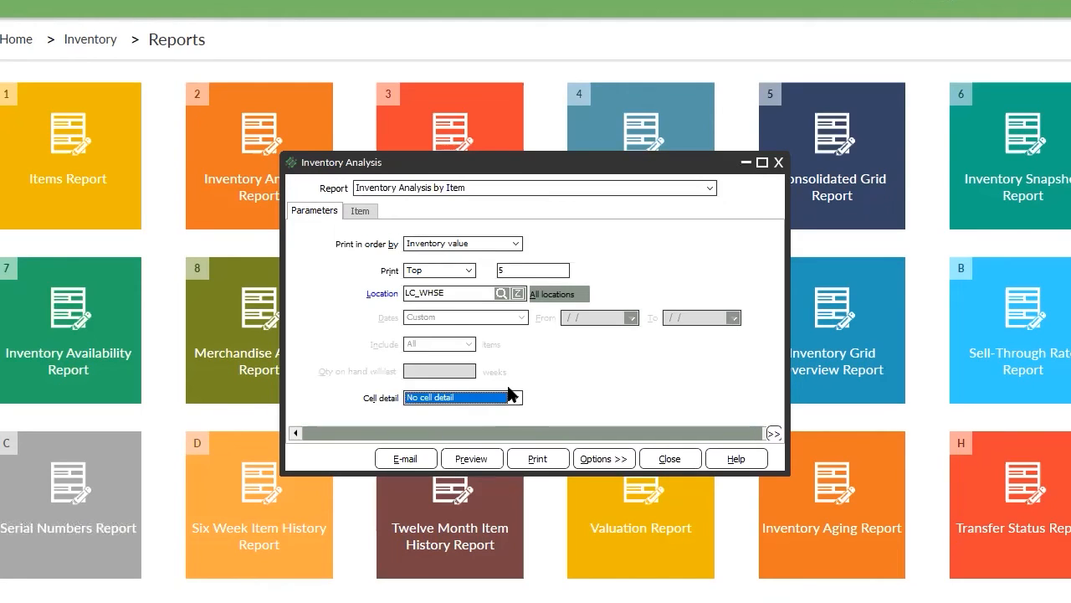
left_click(365, 215)
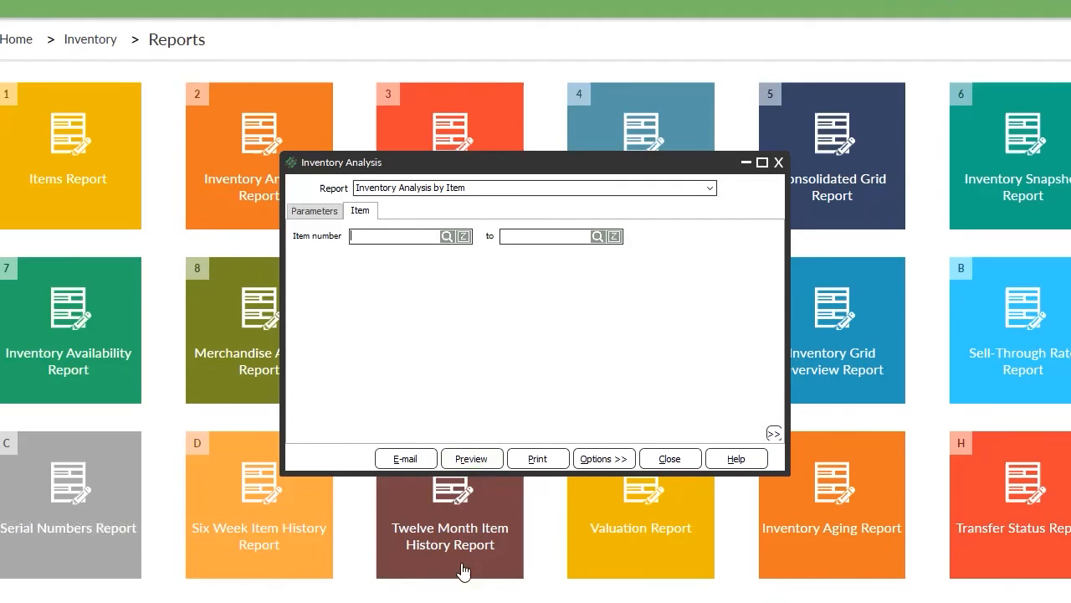
Preview the top 5 LC_WHSE items by inventory value, totalling 1,129.20.
left_click(459, 459)
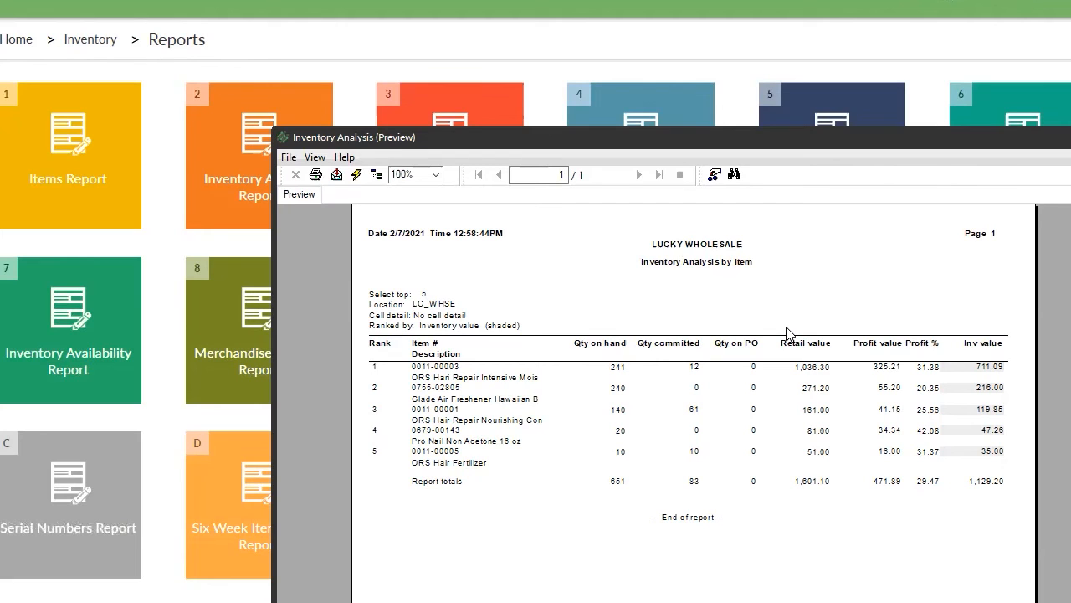
Try previewing Inventory Analysis by Category and dismiss the resulting column definition error.
left_click(1068, 138)
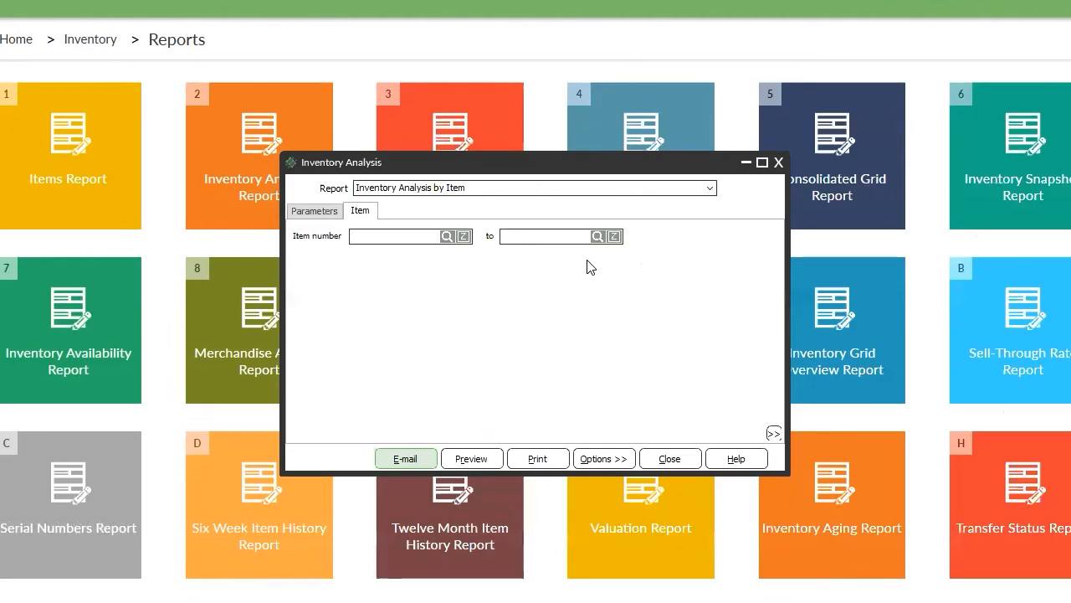
left_click(487, 189)
left_click(445, 216)
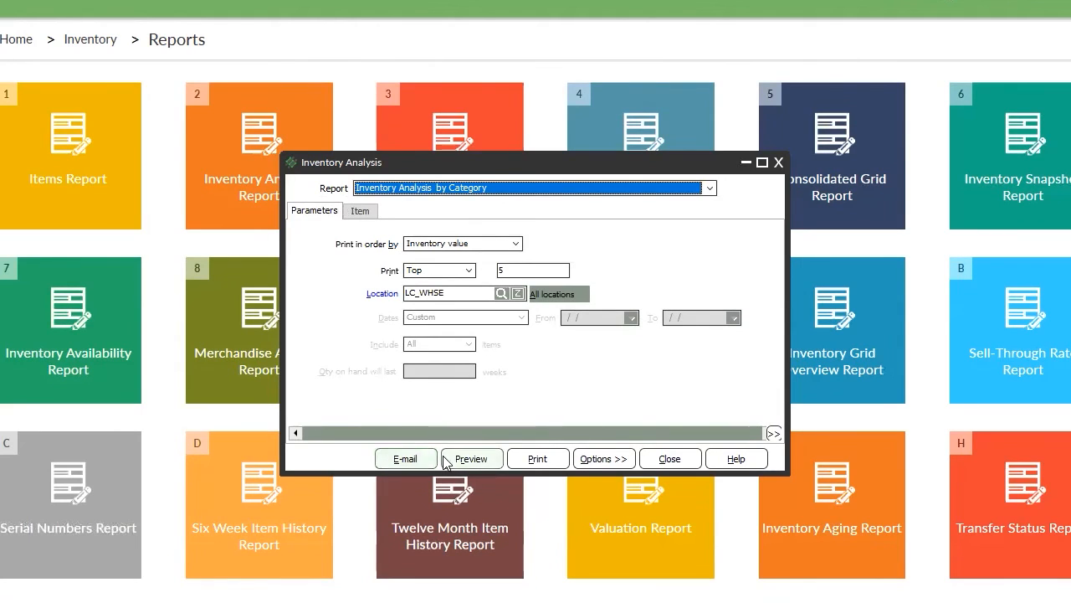
left_click(470, 458)
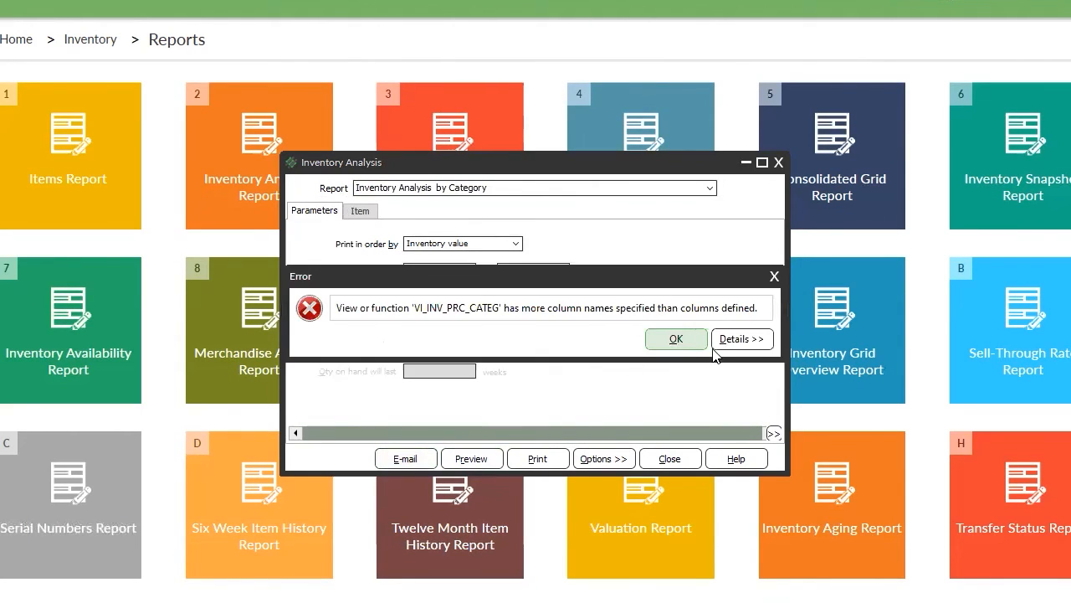
left_click(703, 345)
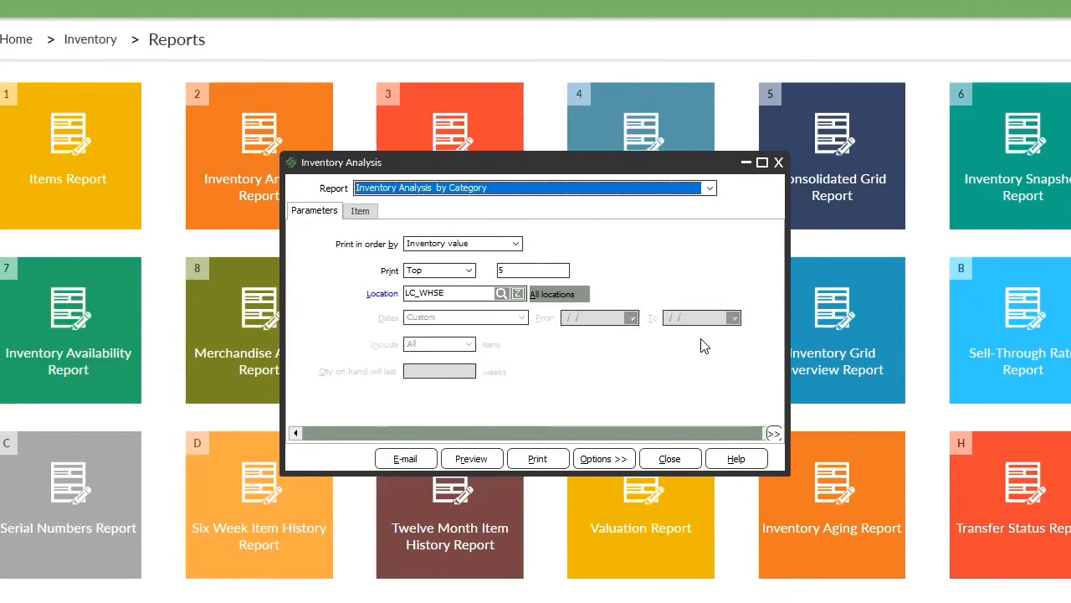
Close the inventory analysis settings and exit NCR Counterpoint.
left_click(669, 458)
key("Escape")
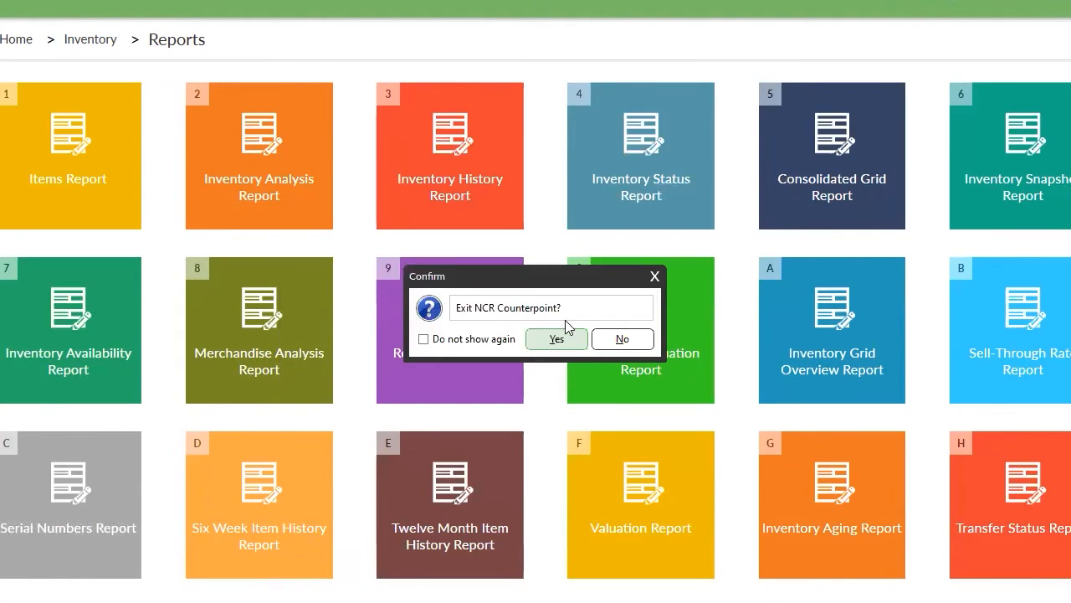
left_click(565, 344)
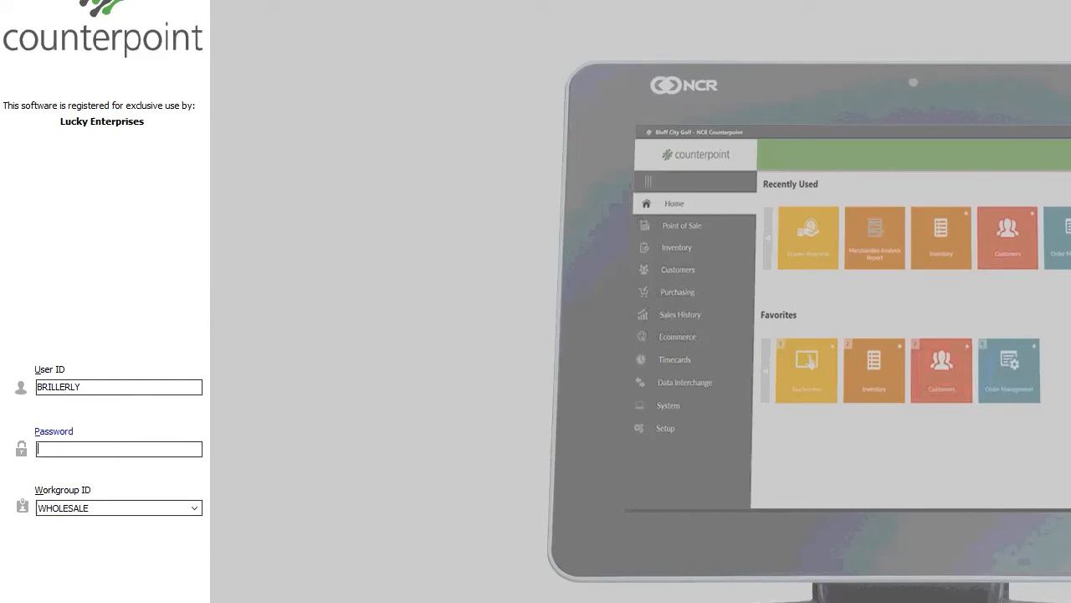
Log back in with the account password and return to Inventory > Reports.
left_click(65, 450)
type("•")
key("Return")
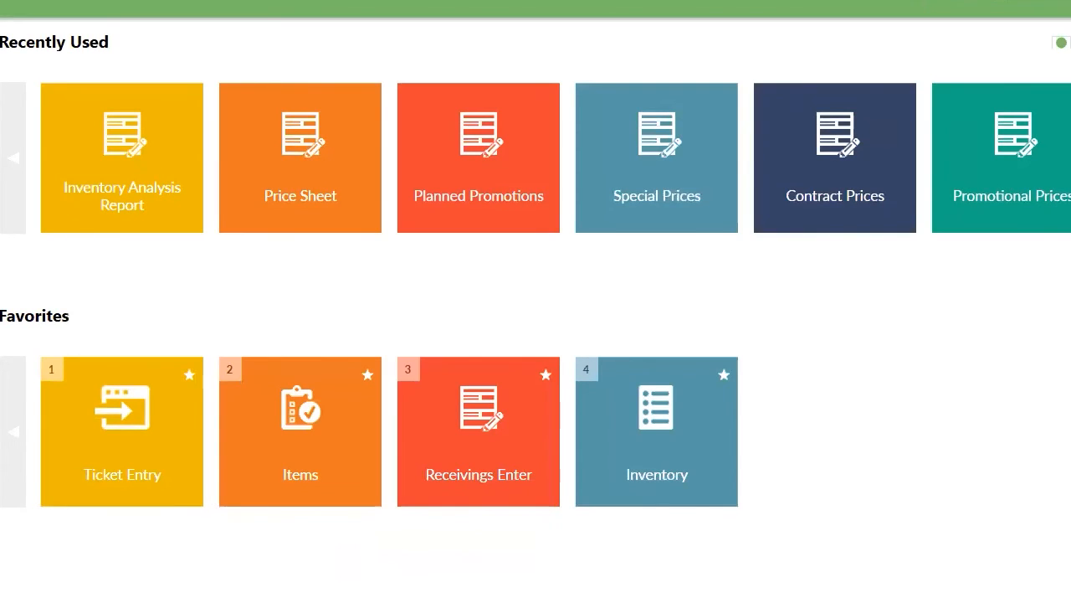
left_click(3, 251)
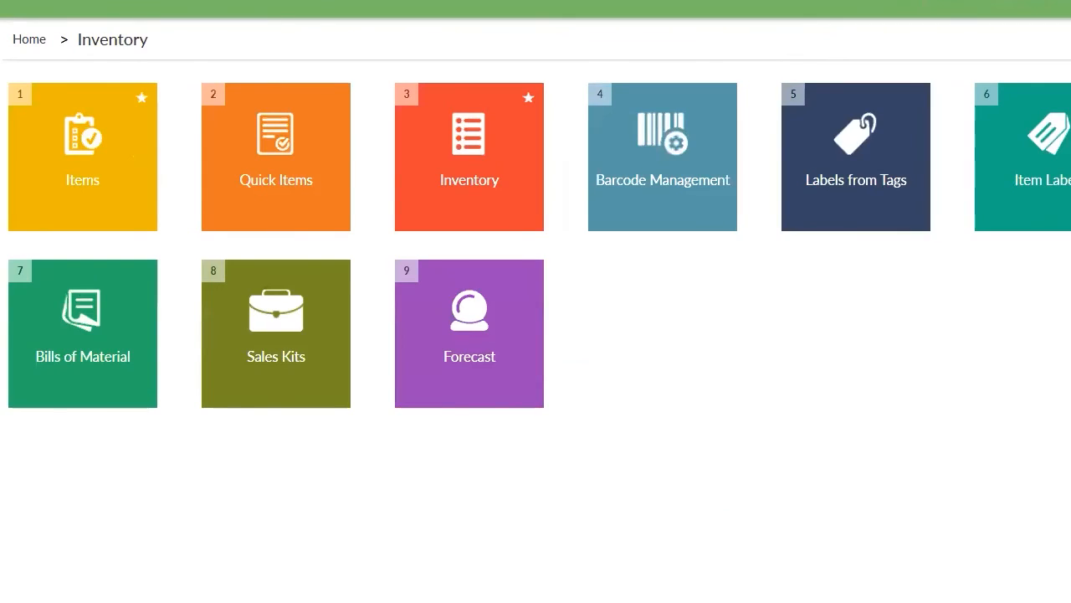
left_click(2, 328)
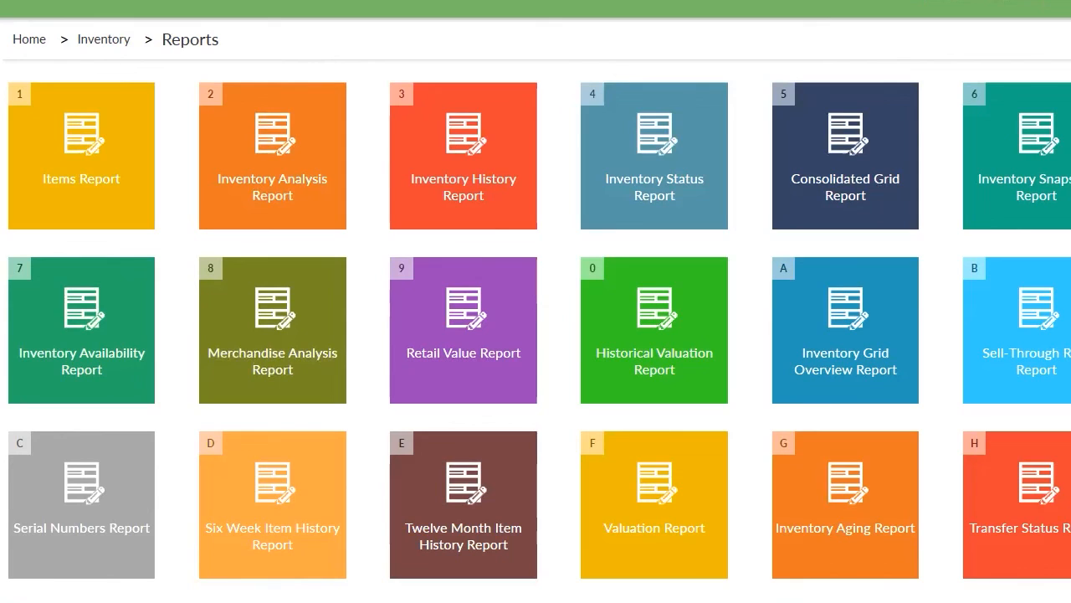
Open the Inventory Status by Item report sorted by Description (upper).
left_click(646, 193)
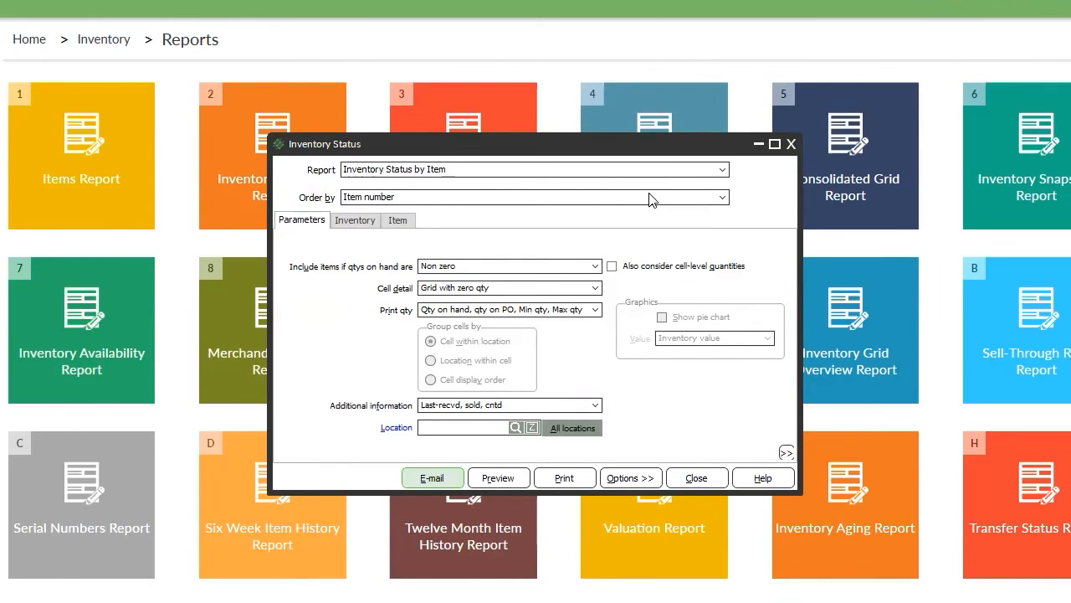
left_click(459, 171)
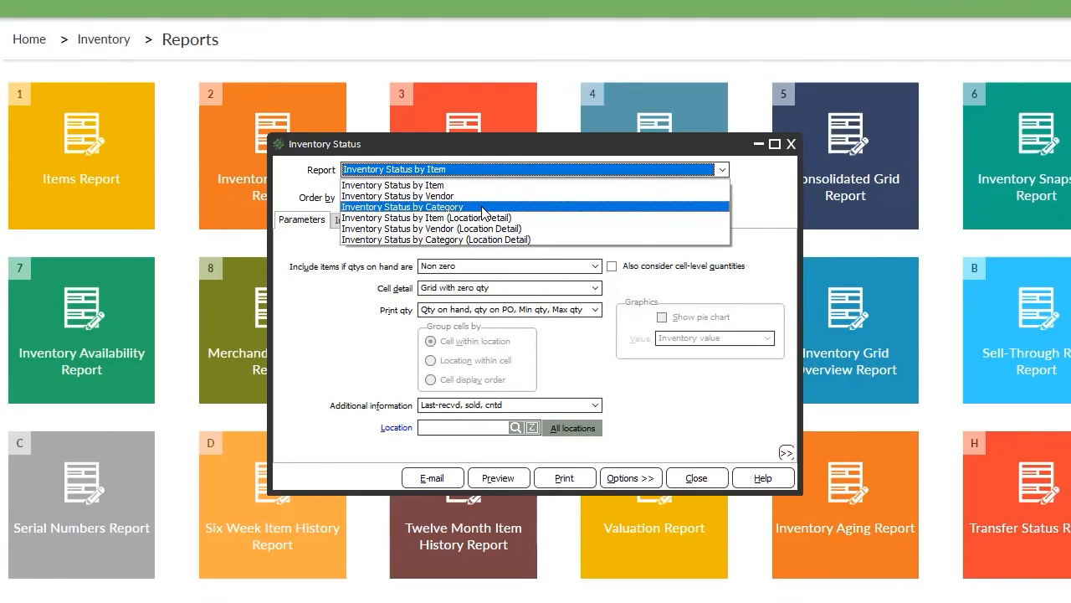
left_click(640, 179)
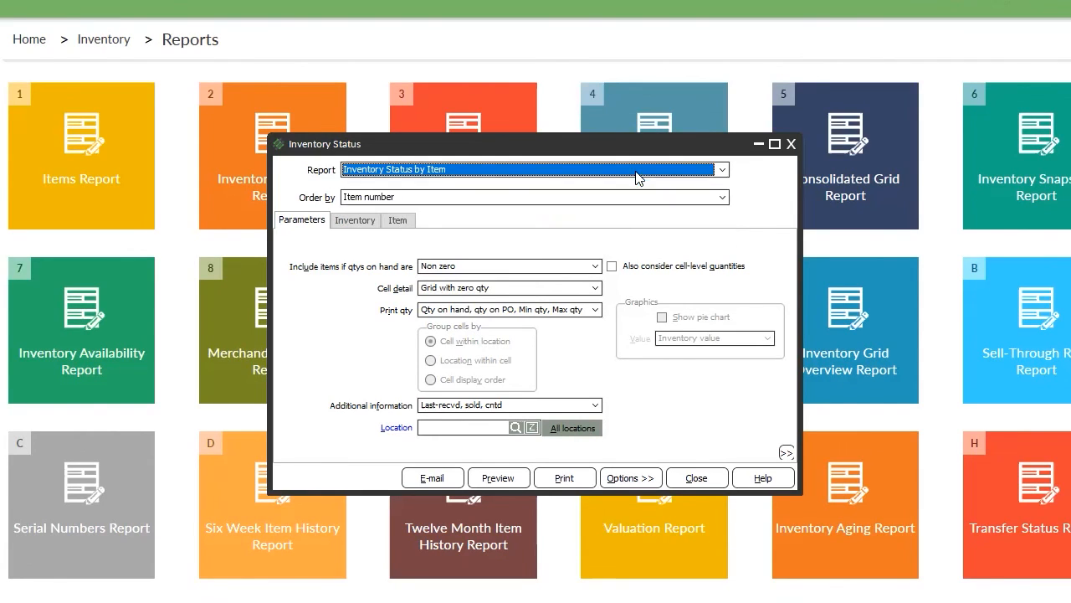
left_click(371, 199)
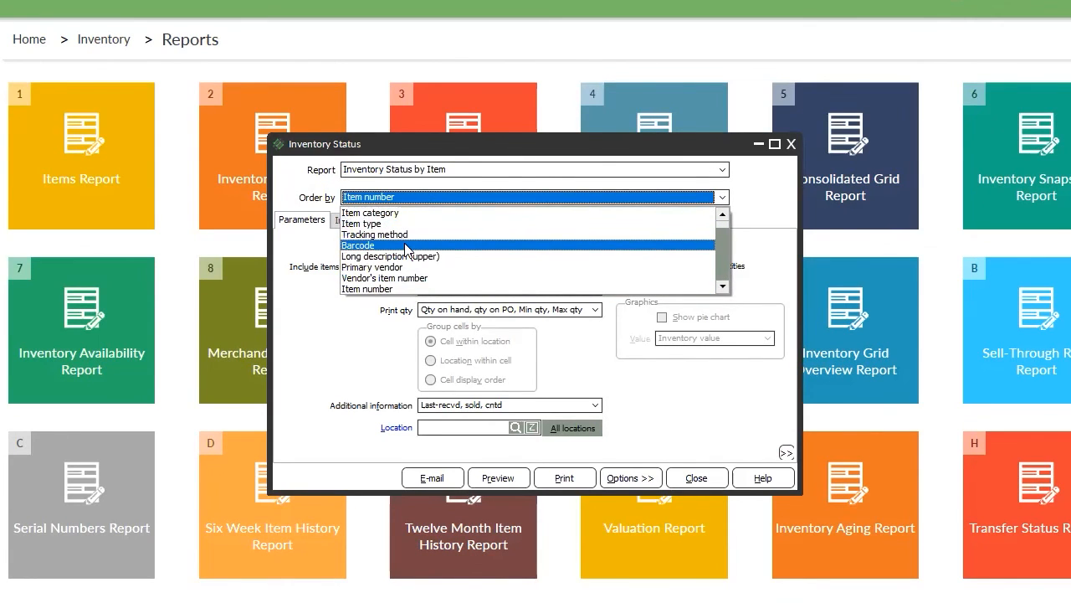
scroll(398, 238, "up", 1)
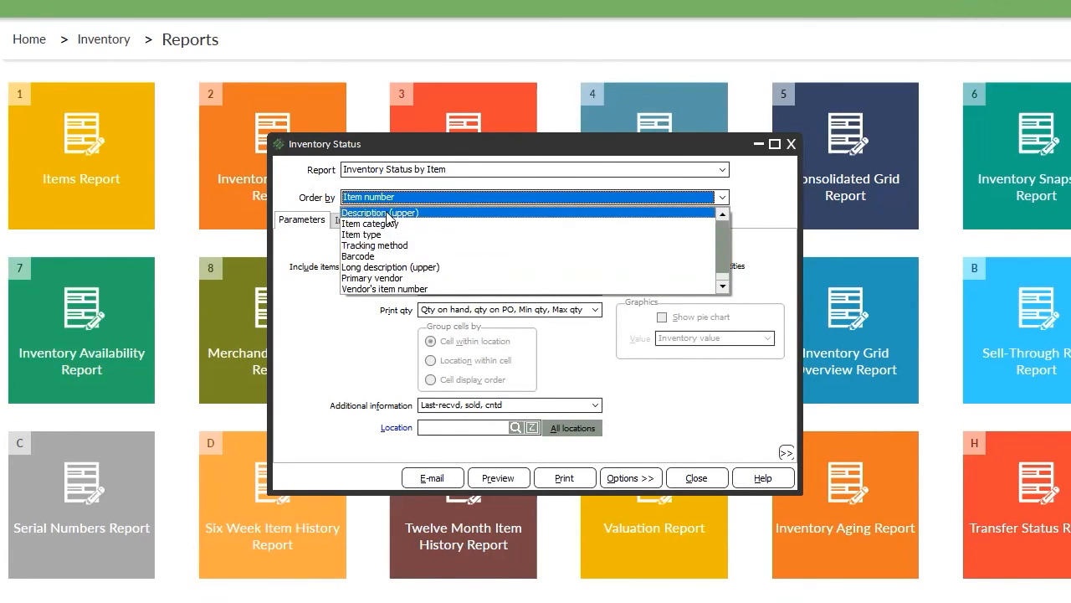
left_click(390, 213)
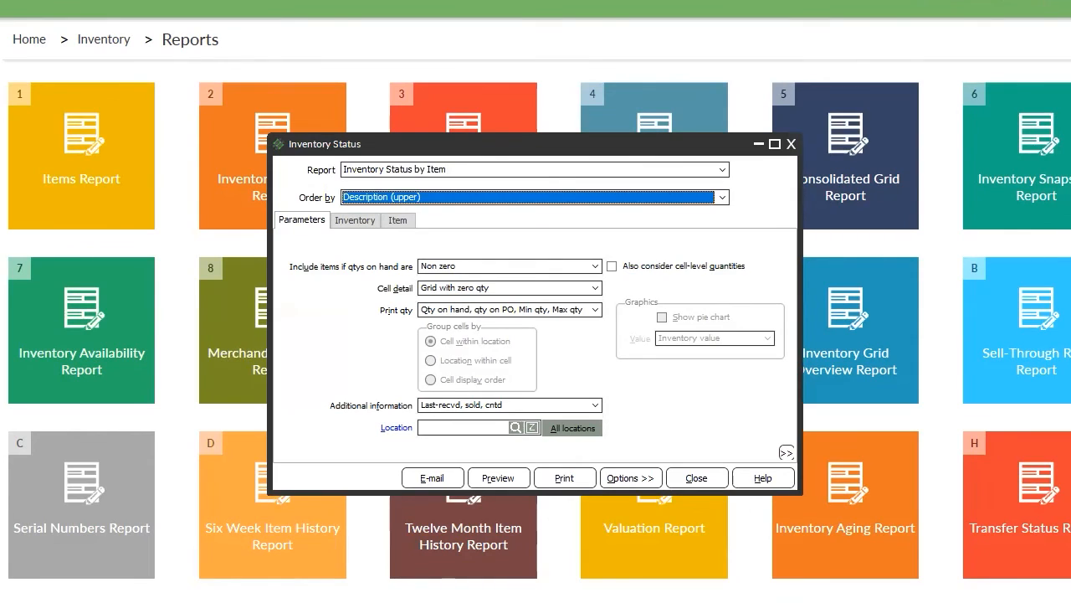
Limit the report to location LC_WHSE, keeping non-zero on-hand quantities only.
left_click(516, 428)
double_click(449, 410)
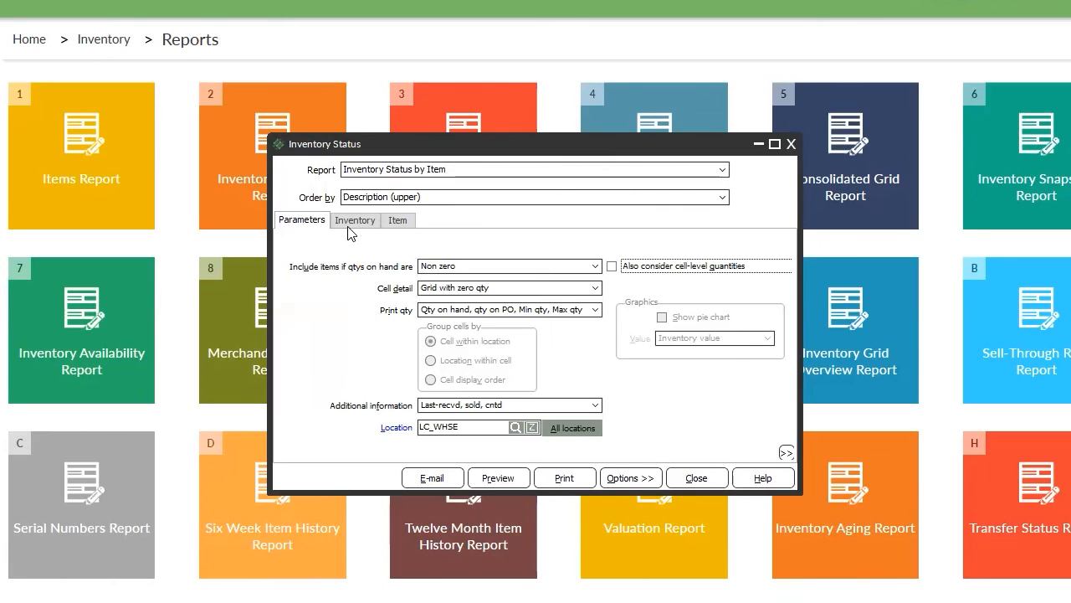
left_click(463, 267)
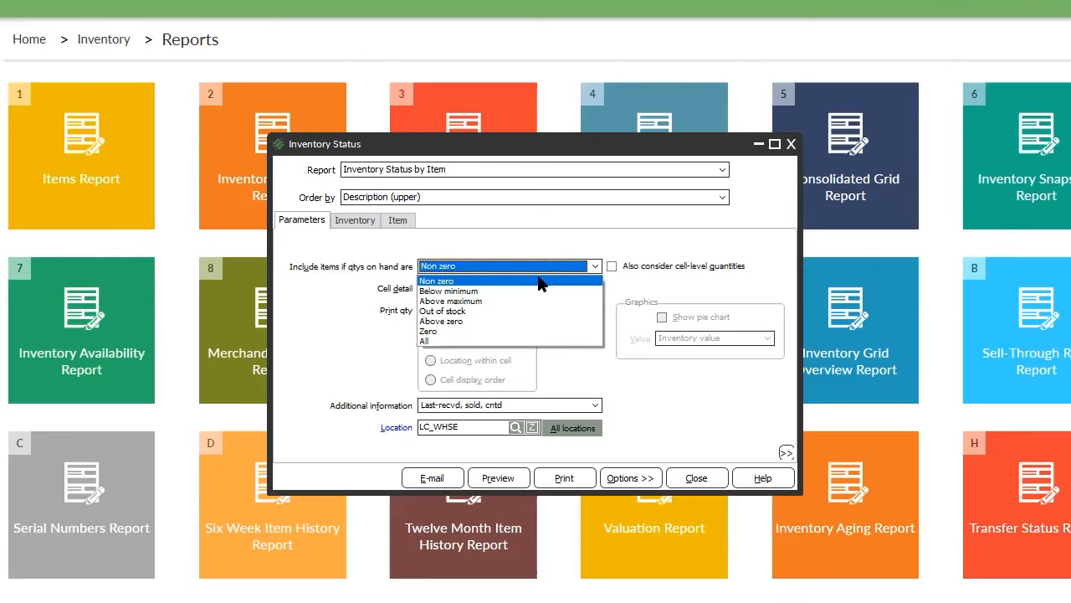
left_click(462, 291)
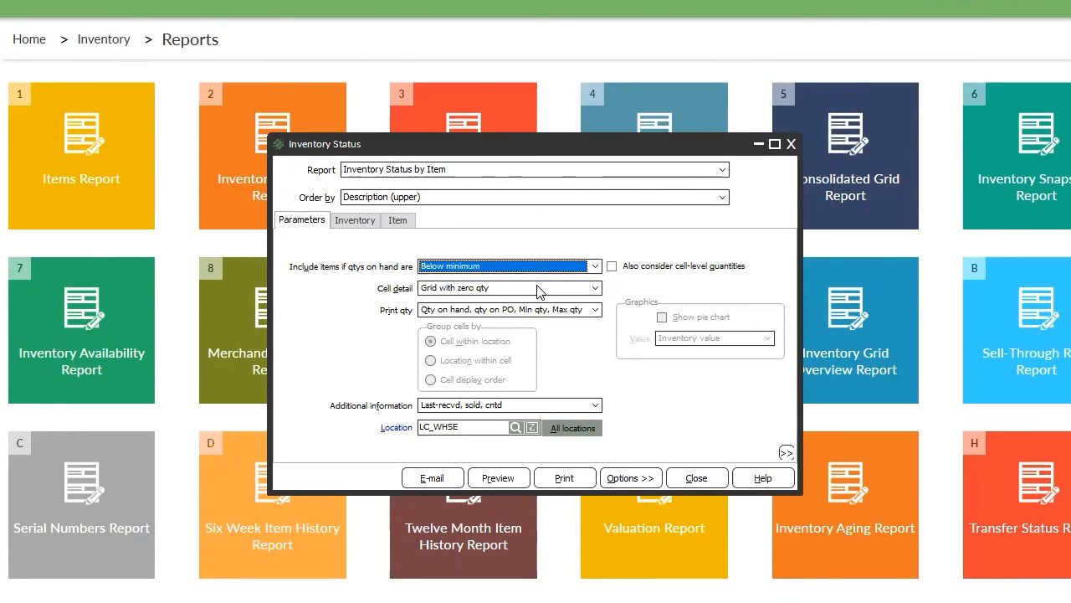
left_click(482, 266)
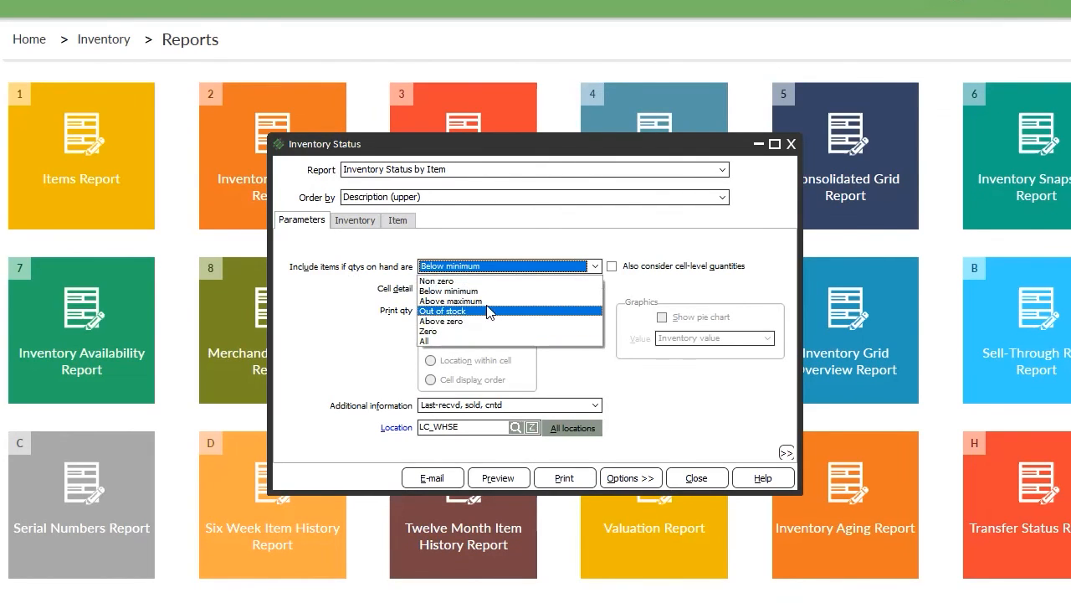
left_click(448, 281)
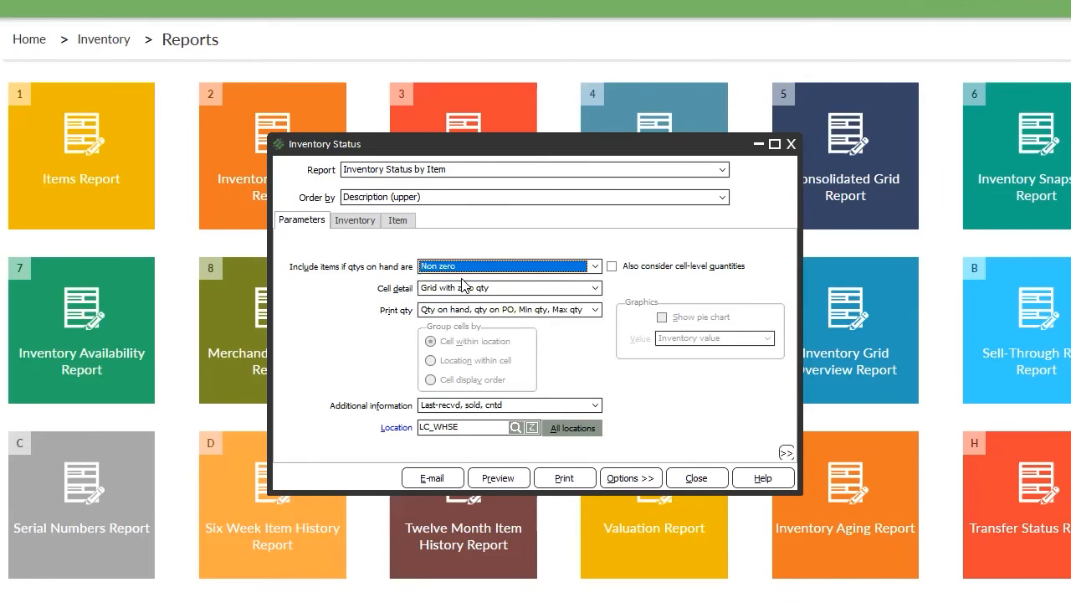
left_click(374, 221)
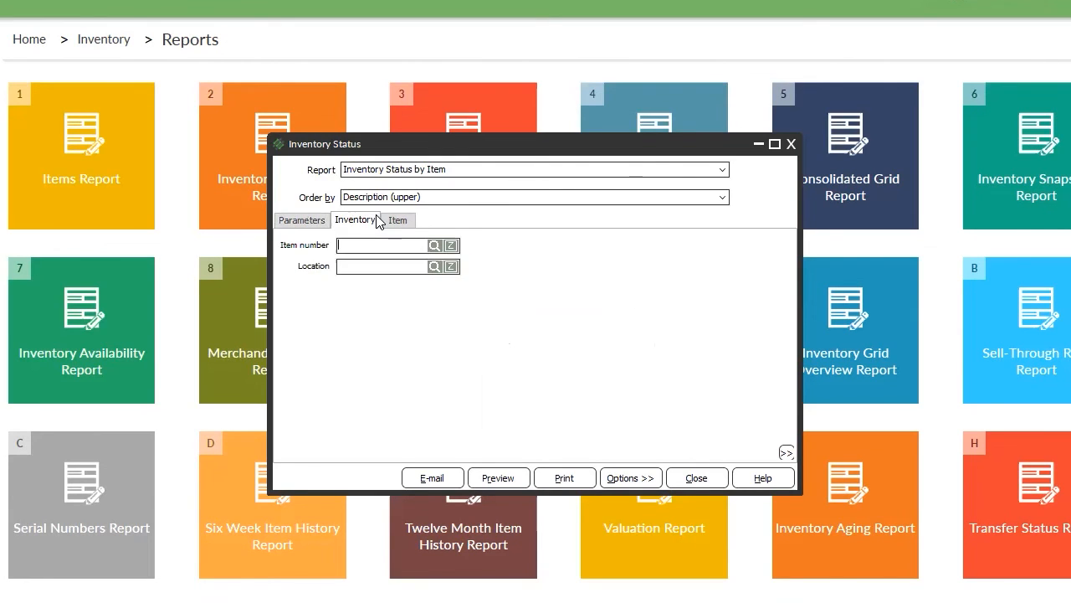
Preview the LC_WHSE Inventory Status by Item report (11 items, 681 on hand), then close it.
left_click(497, 478)
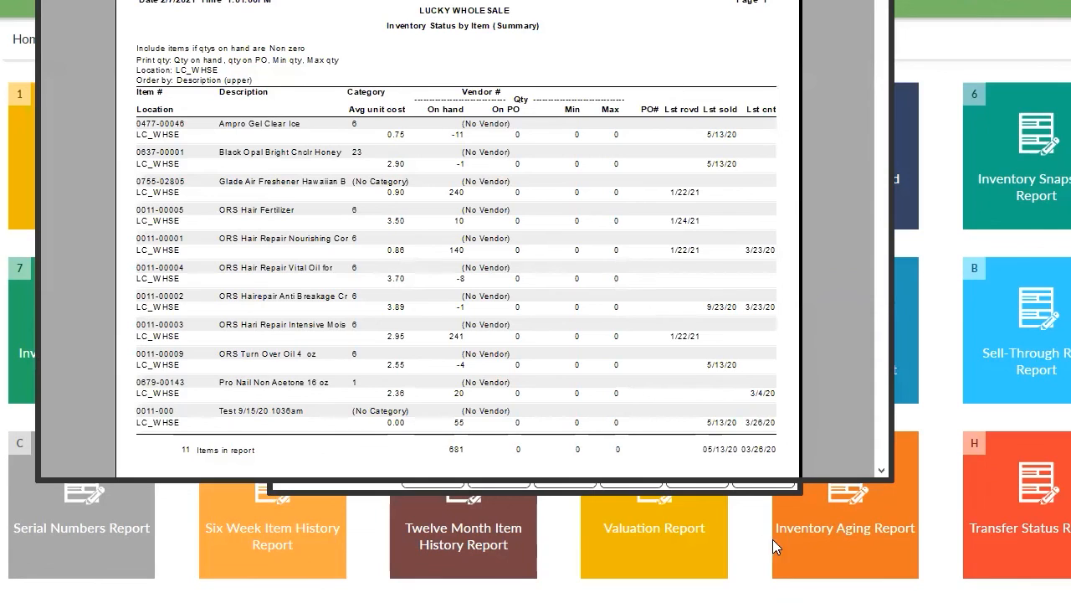
scroll(887, 52, "down", 5)
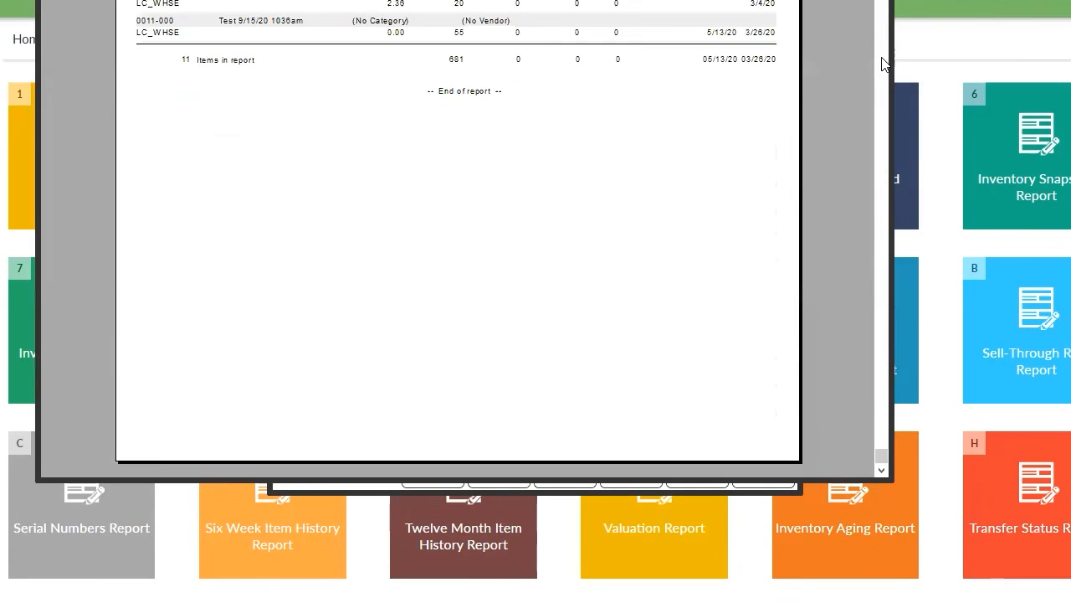
scroll(887, 58, "up", 5)
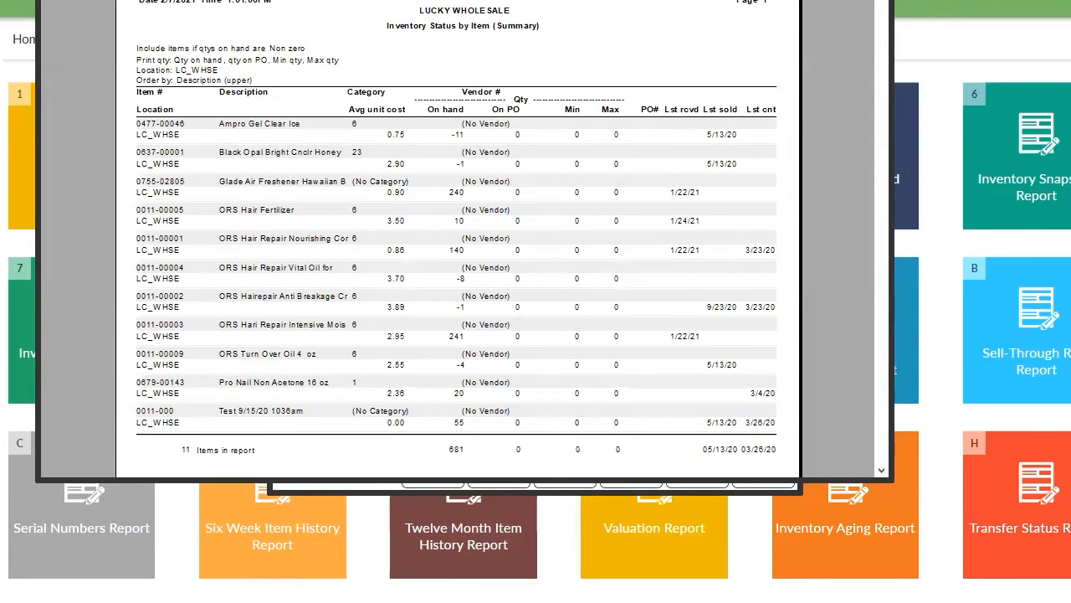
key("Escape")
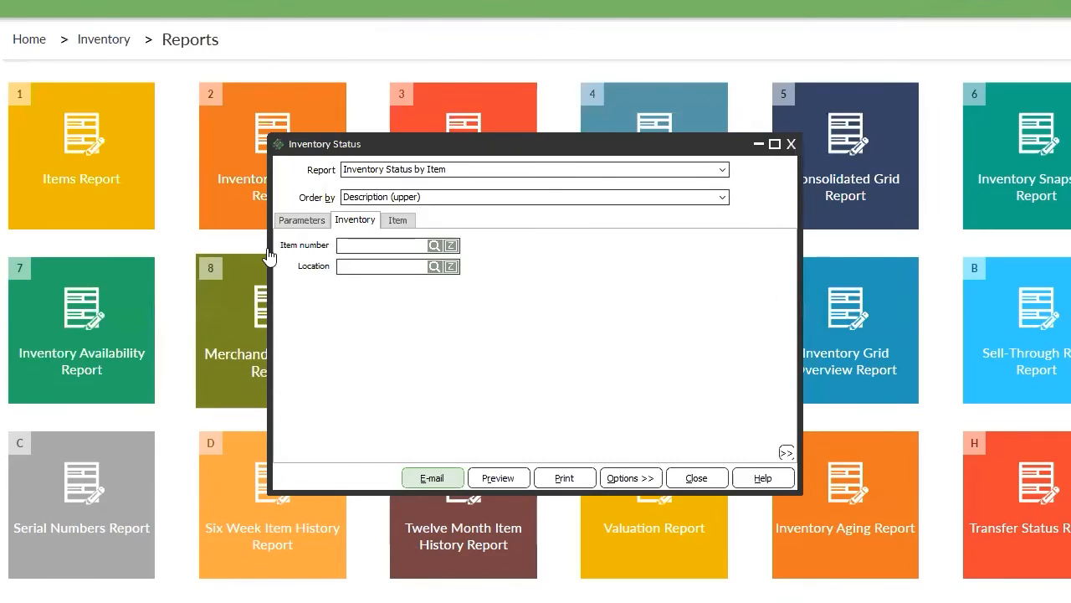
Add inventory value and stock status to the report and preview it (1,074.36 total value).
left_click(297, 225)
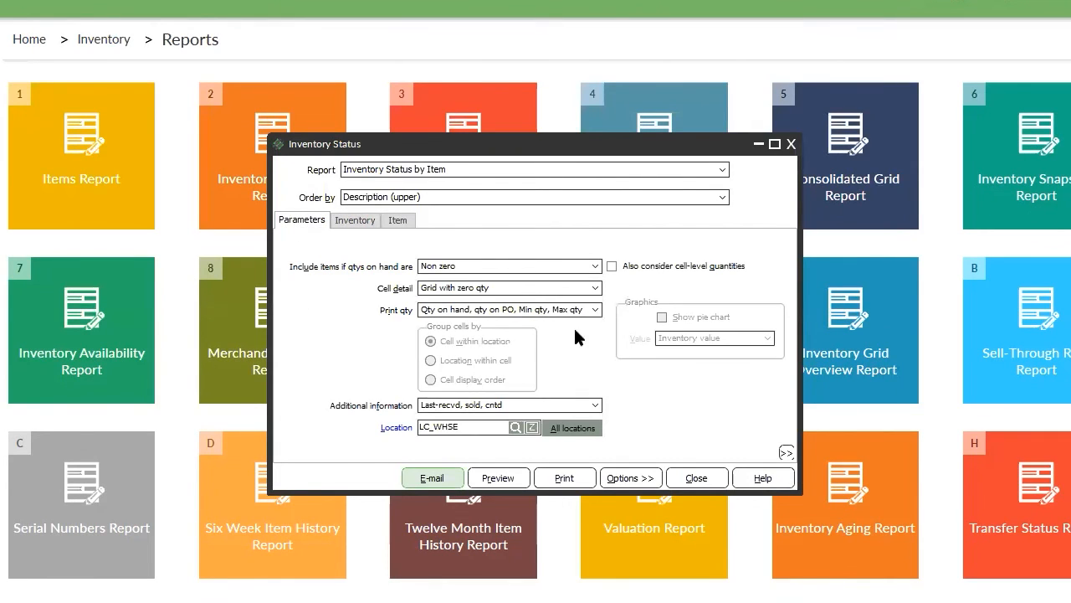
left_click(581, 408)
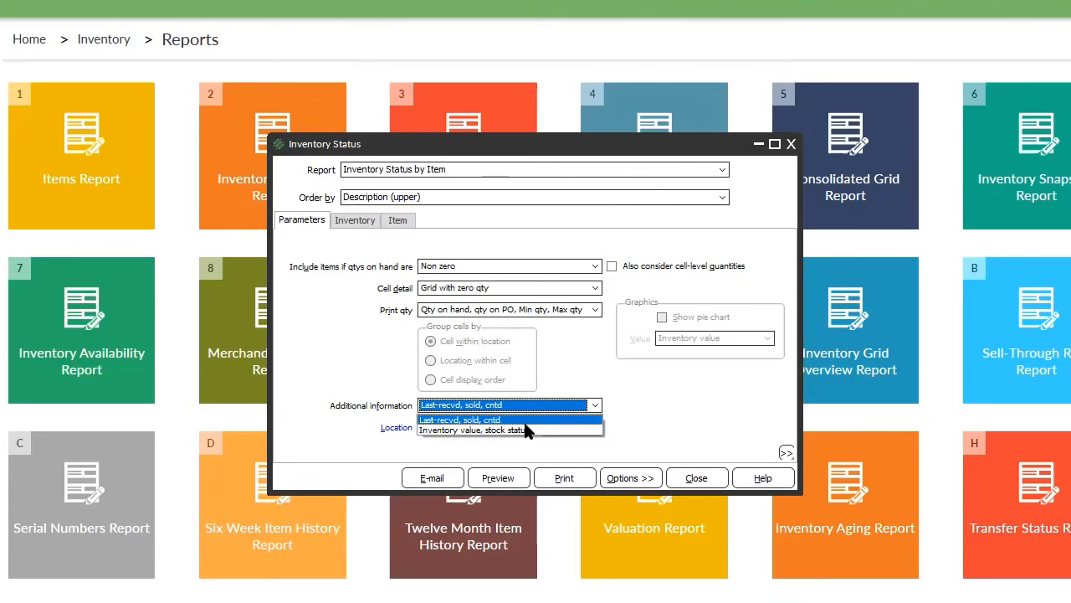
left_click(474, 431)
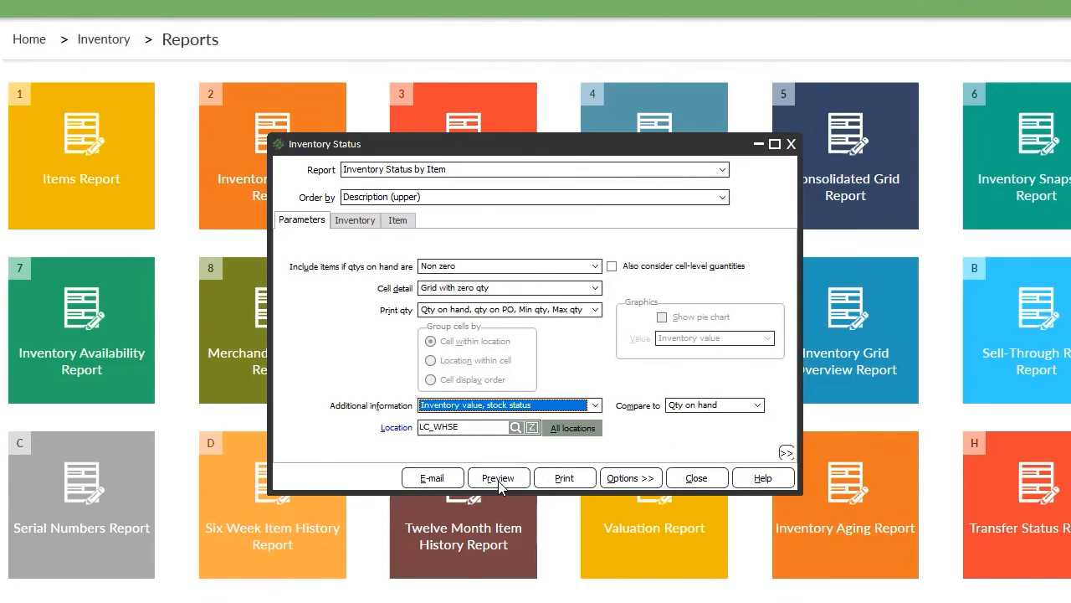
left_click(500, 479)
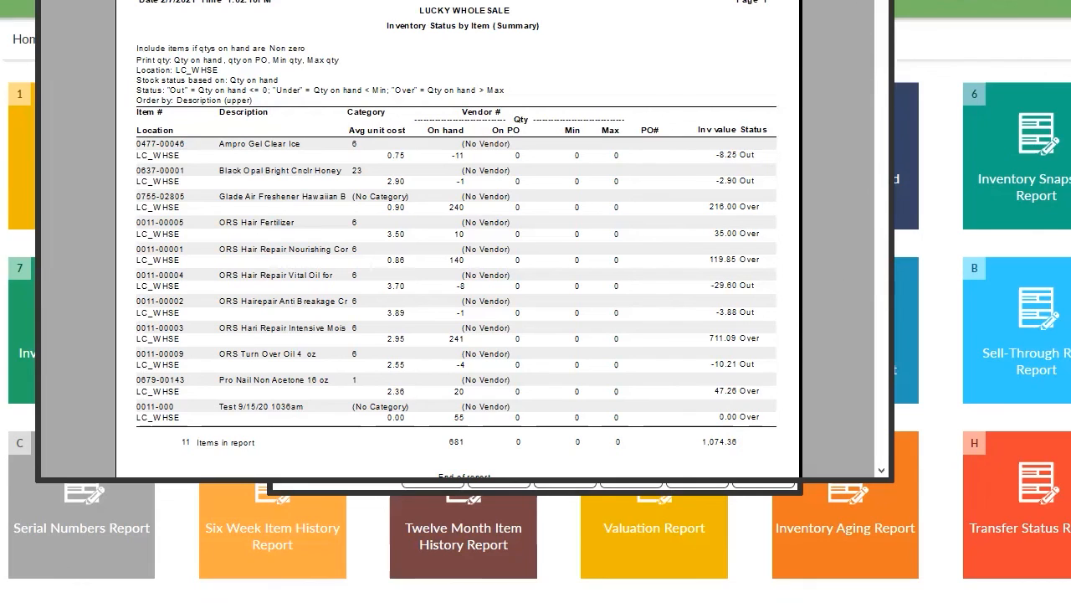
key("Escape")
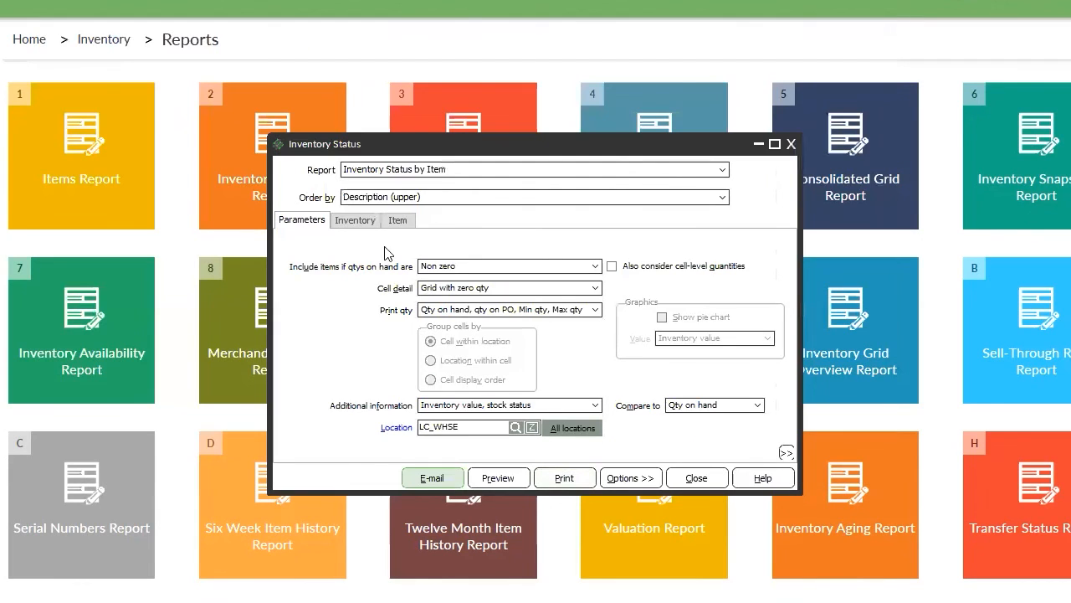
Review the Inventory and Item filter tabs, then return to the main report parameters.
left_click(352, 221)
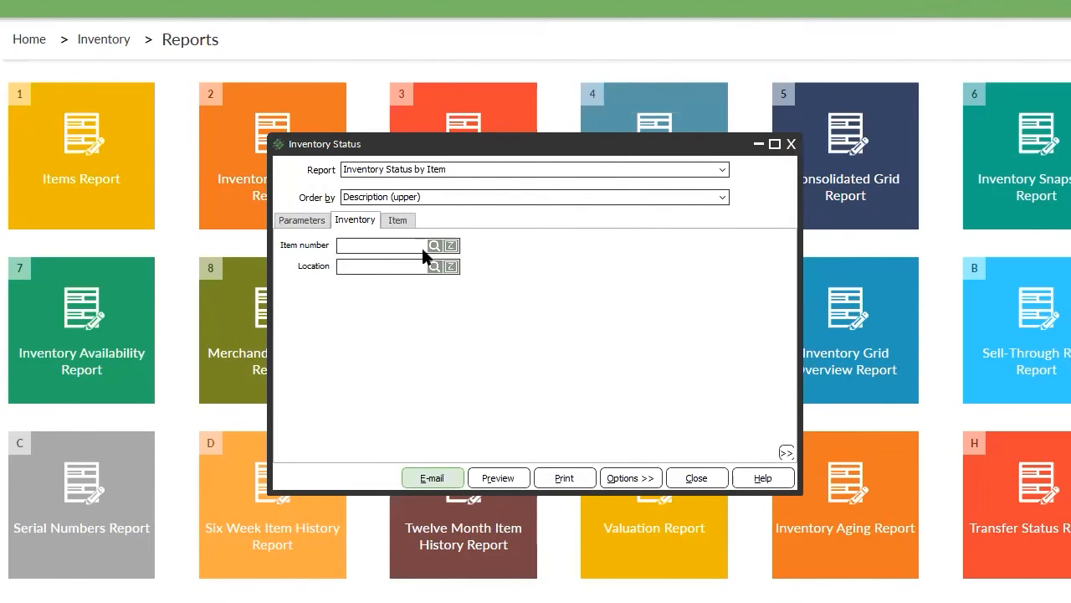
left_click(398, 220)
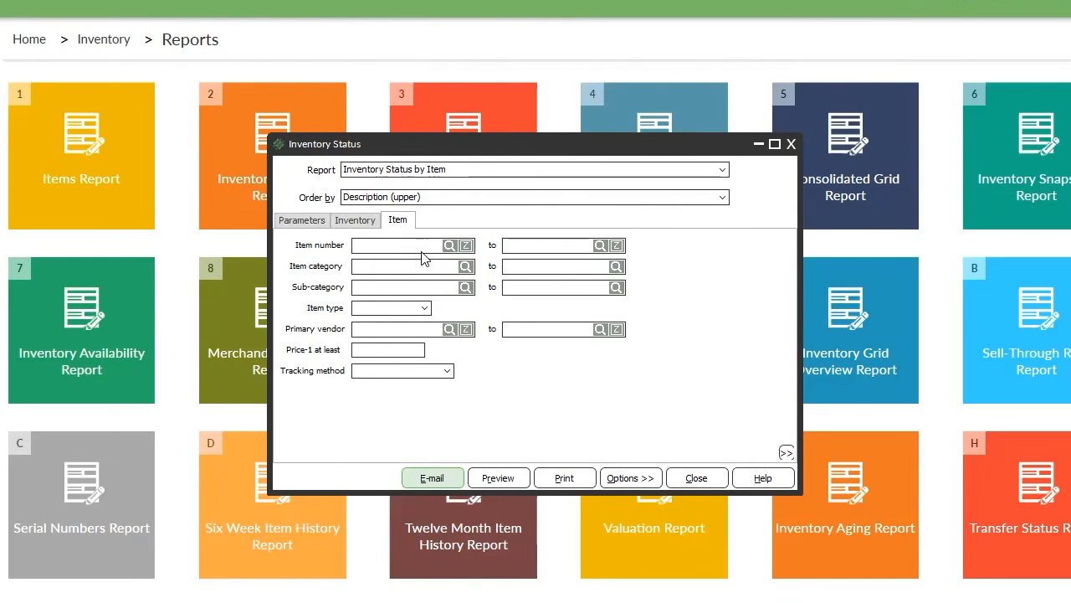
left_click(303, 221)
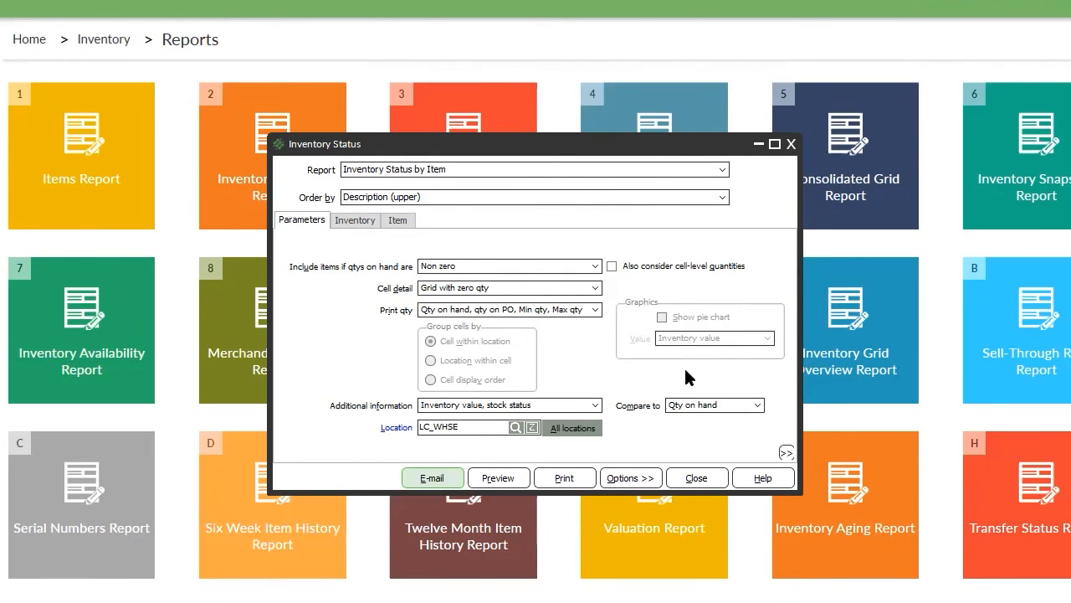
Save the Inventory Status parameters as public report 'Description_OnHand'.
left_click(636, 482)
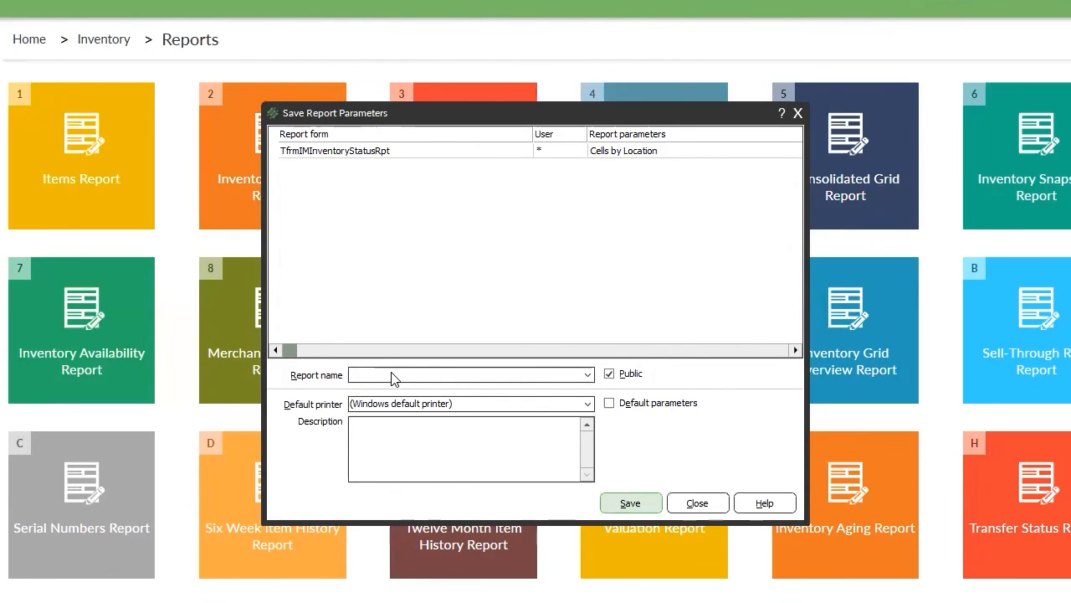
type("Description_OnHand")
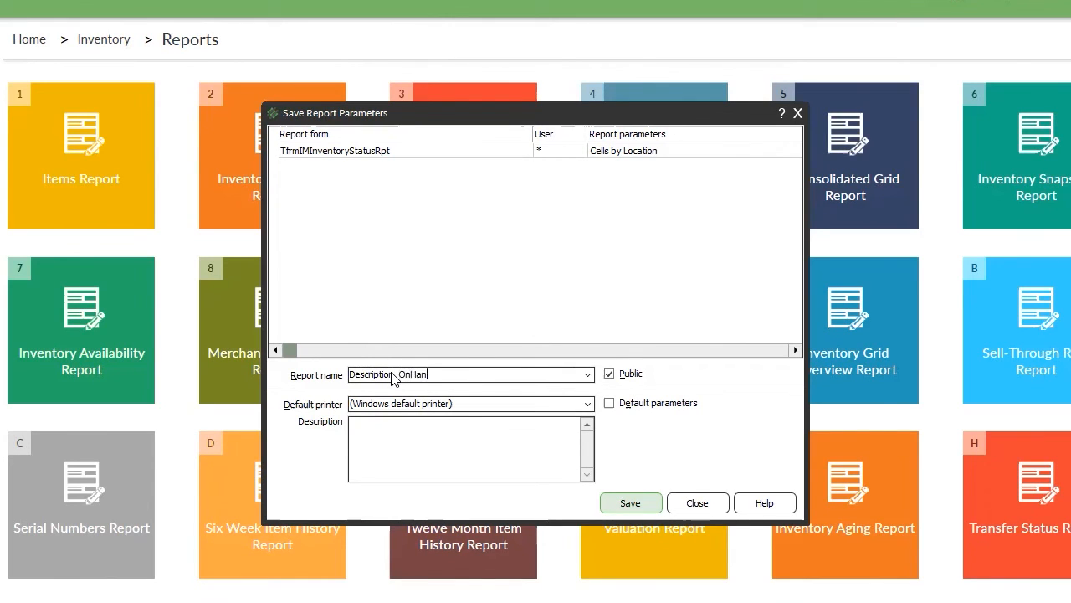
left_click(653, 503)
Close and reopen the Inventory Status report, moving its window to the left.
left_click(696, 478)
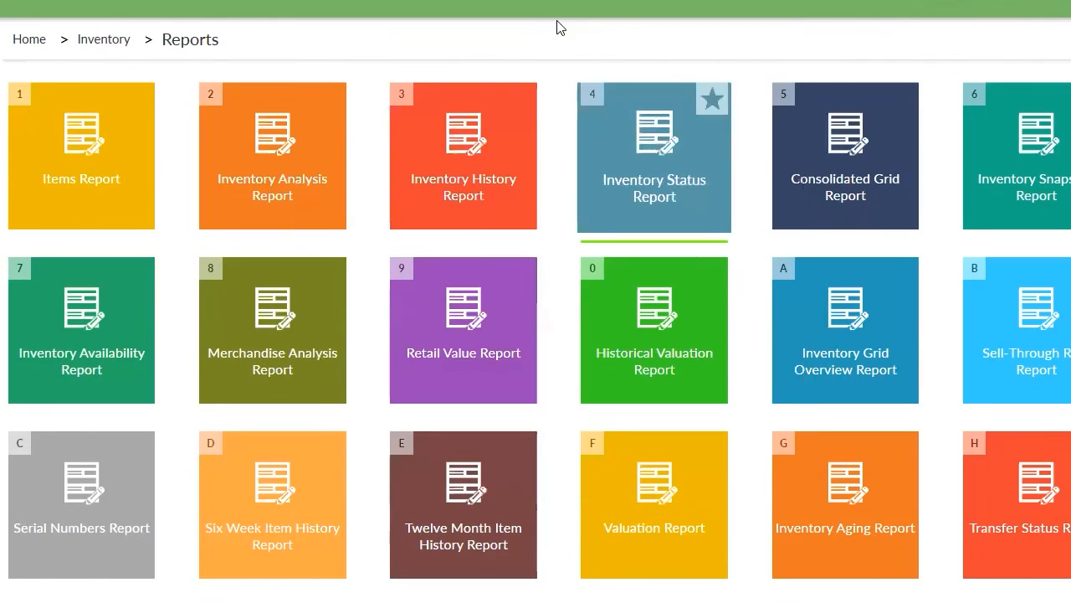
left_click(640, 180)
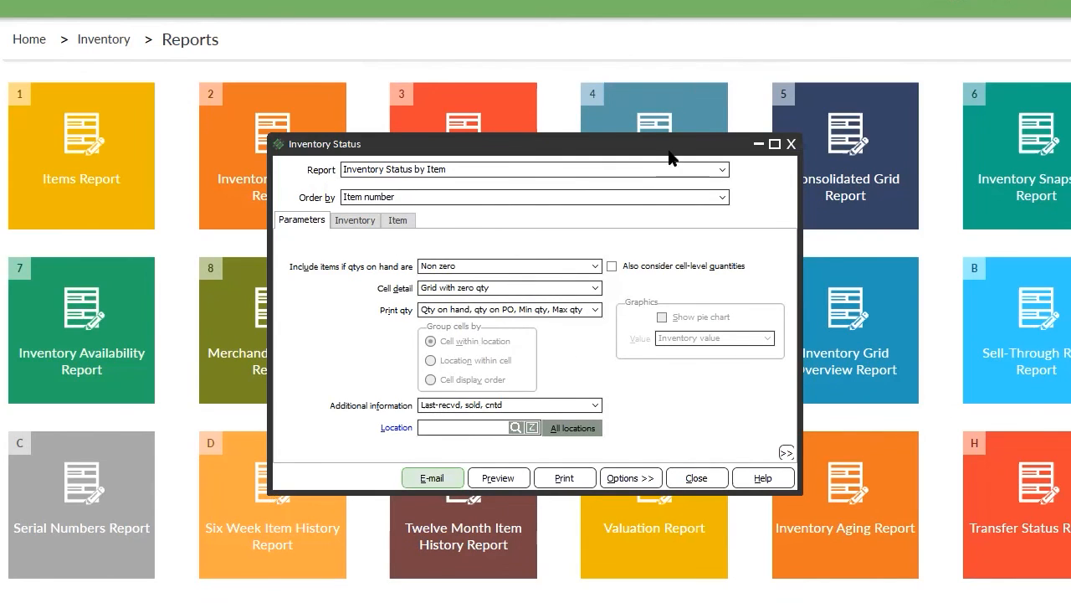
left_click_drag(670, 153, 322, 142)
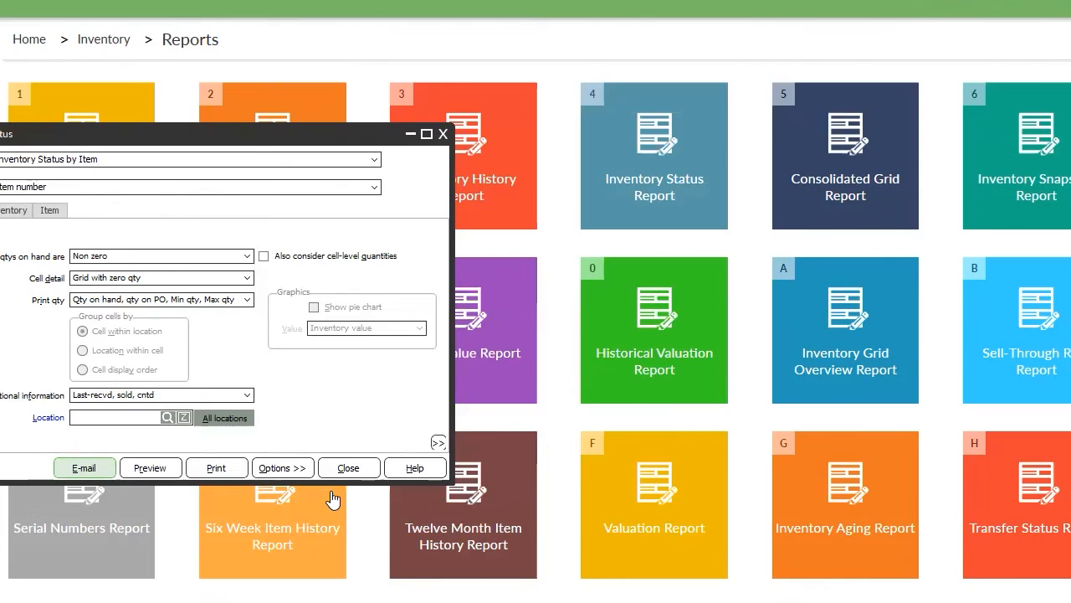
Load the Description_OnHand parameter set and preview the report, then close the preview.
left_click(298, 470)
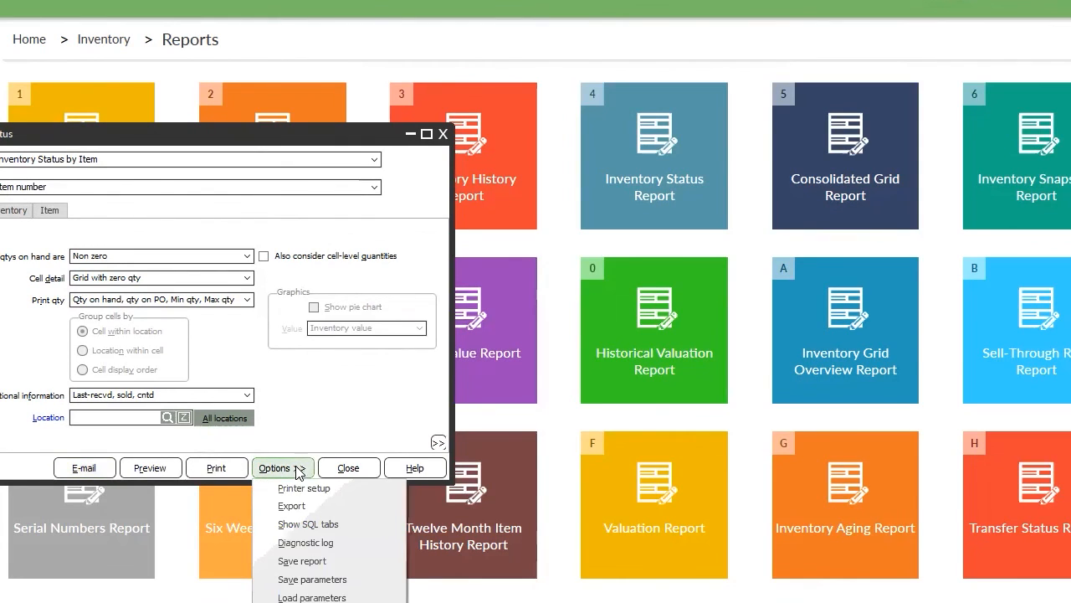
left_click(301, 596)
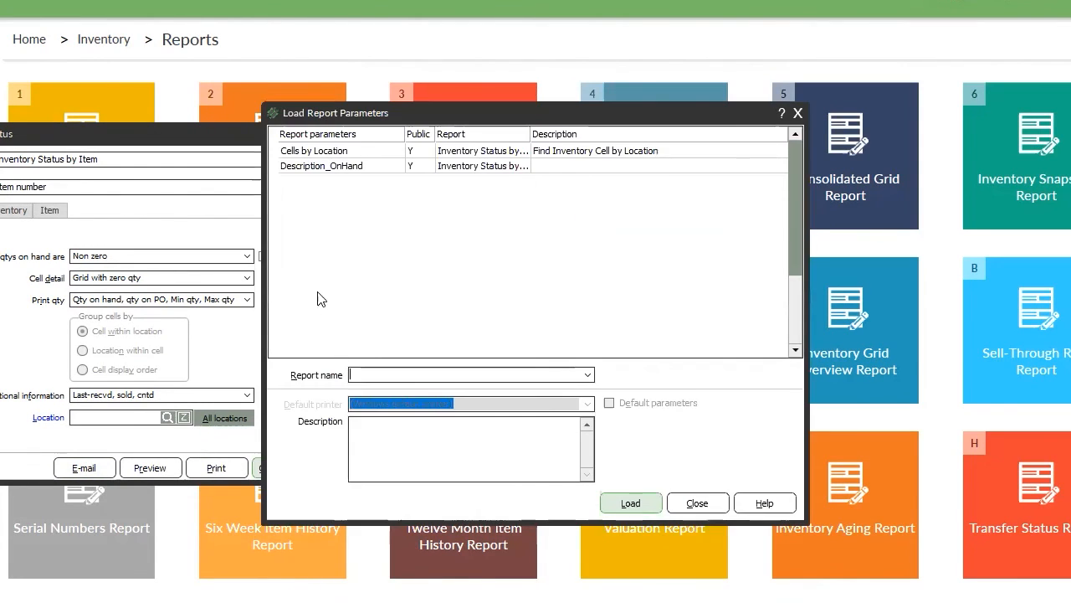
left_click(335, 166)
left_click(631, 503)
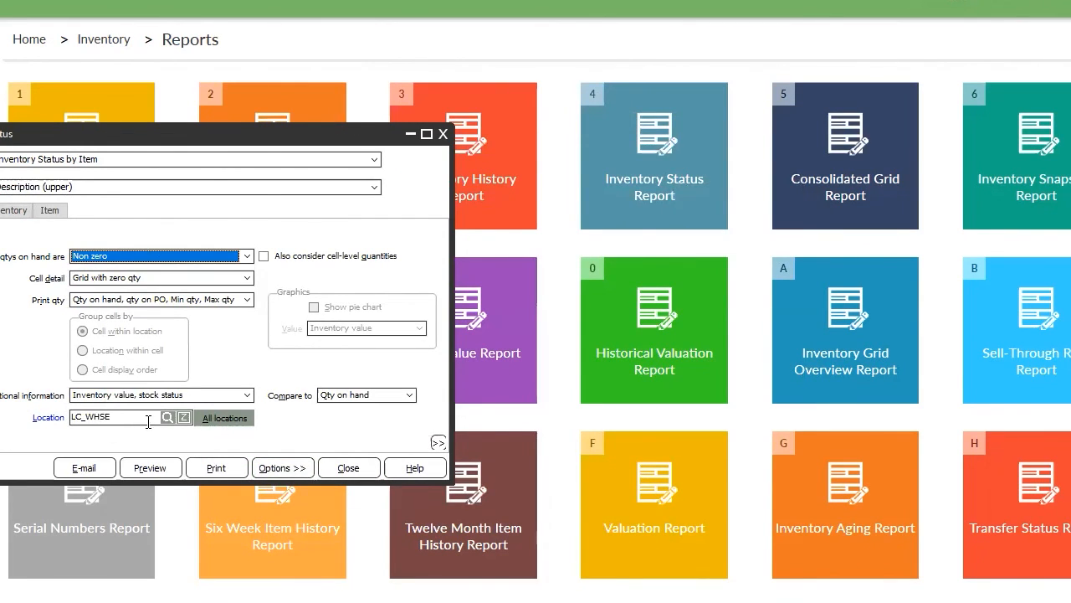
left_click(150, 468)
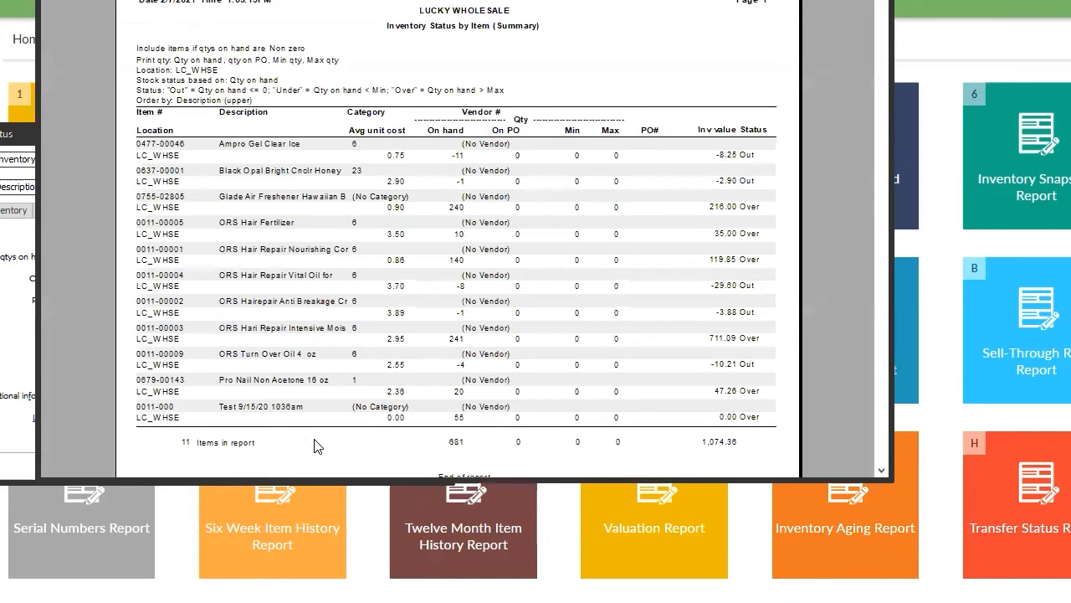
key("Escape")
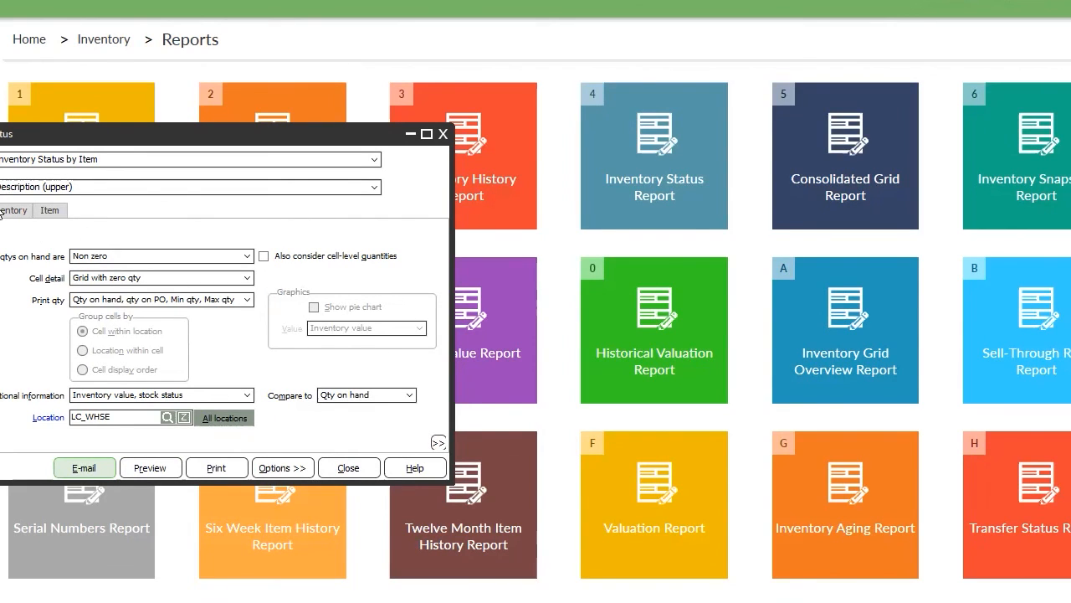
Check the item filters, dismiss the Save Report Parameters dialog, and close Inventory Status.
left_click(48, 211)
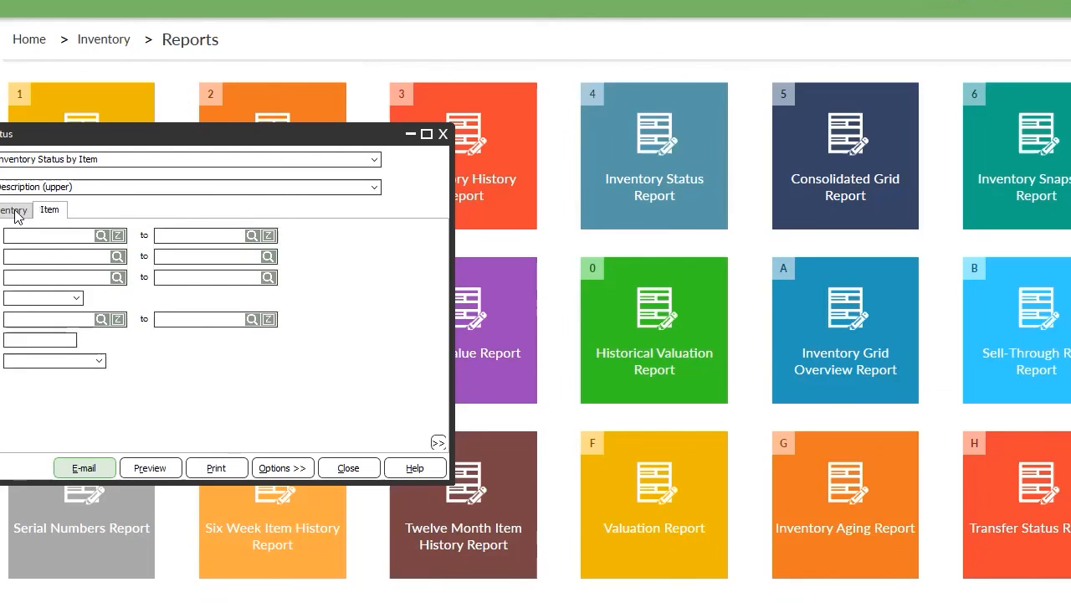
left_click(291, 466)
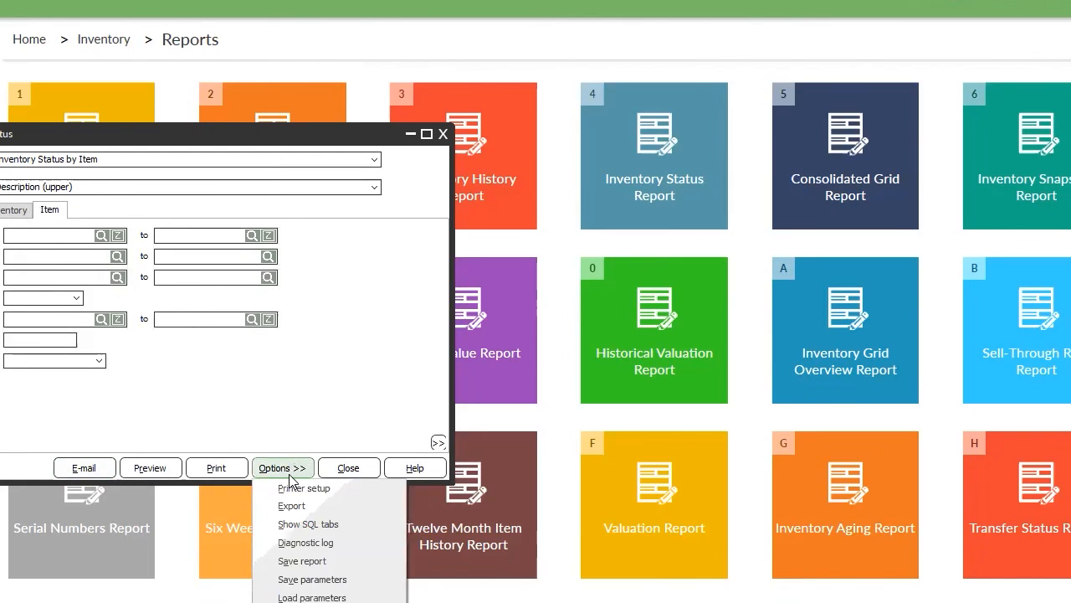
left_click(313, 580)
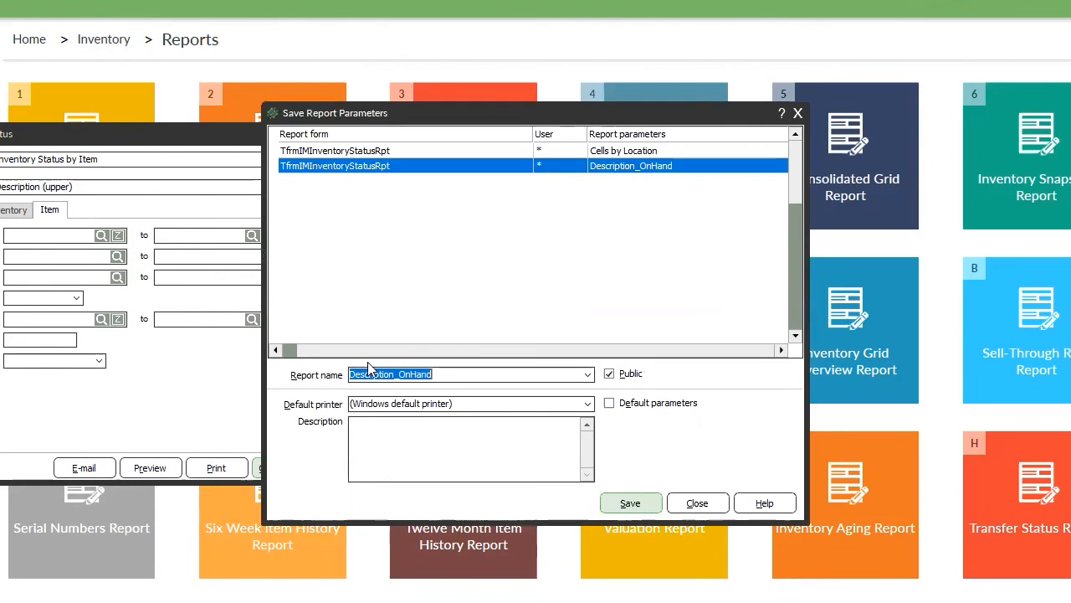
left_click(695, 502)
left_click(348, 468)
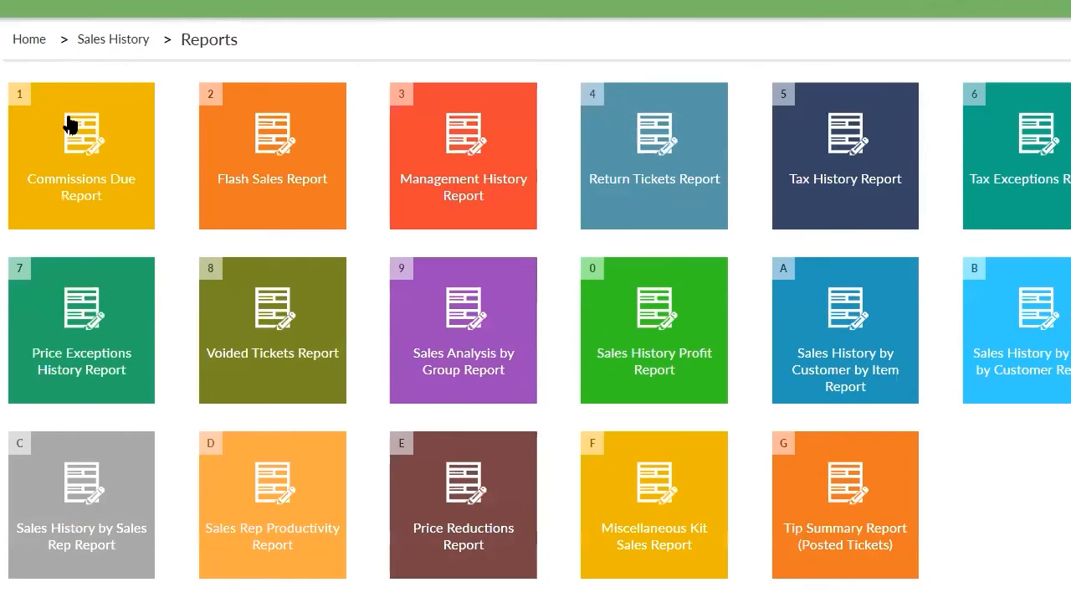
Open Flash Sales Report, keep the Traditional format with period B unchecked, and view its columns.
left_click(283, 151)
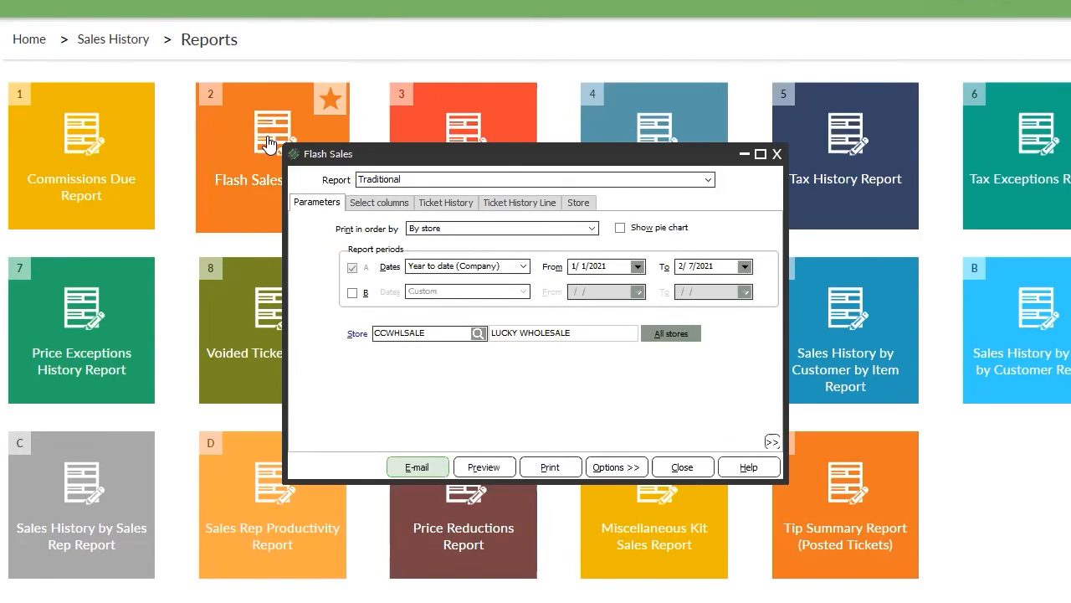
left_click(423, 179)
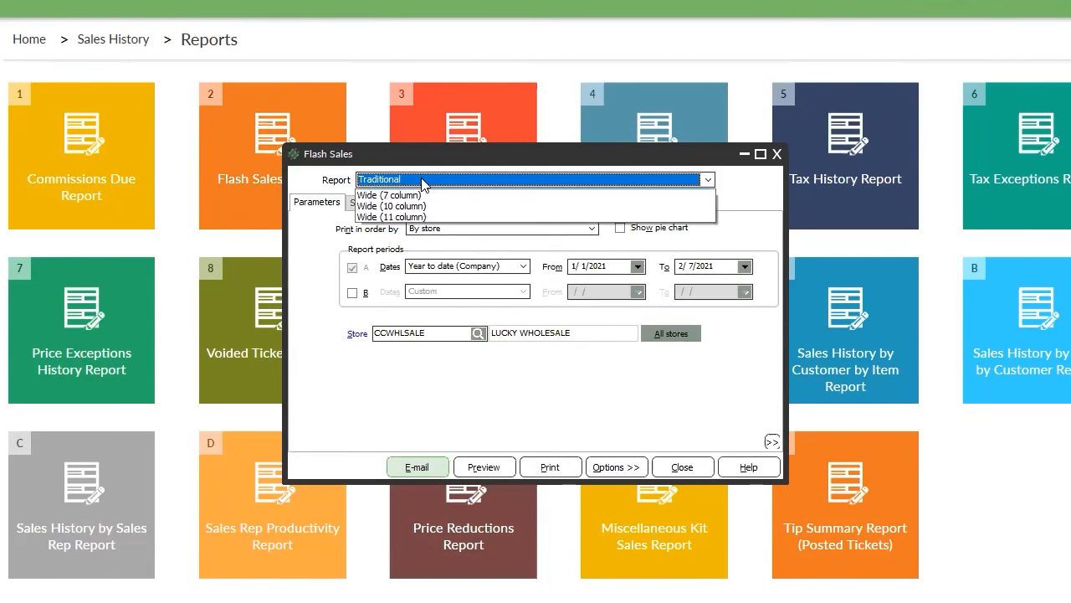
left_click(434, 161)
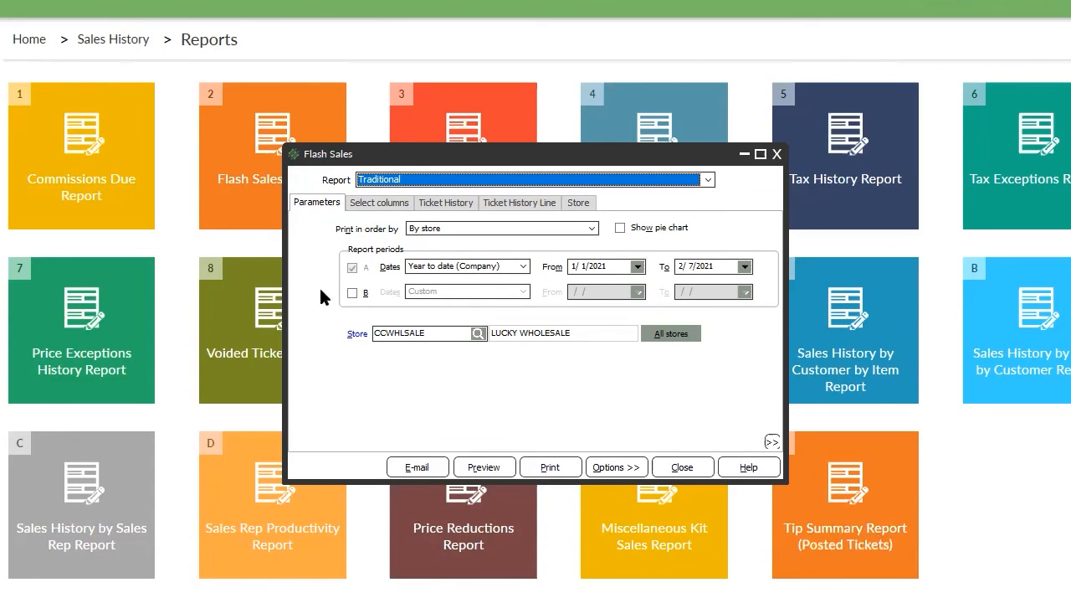
left_click(352, 292)
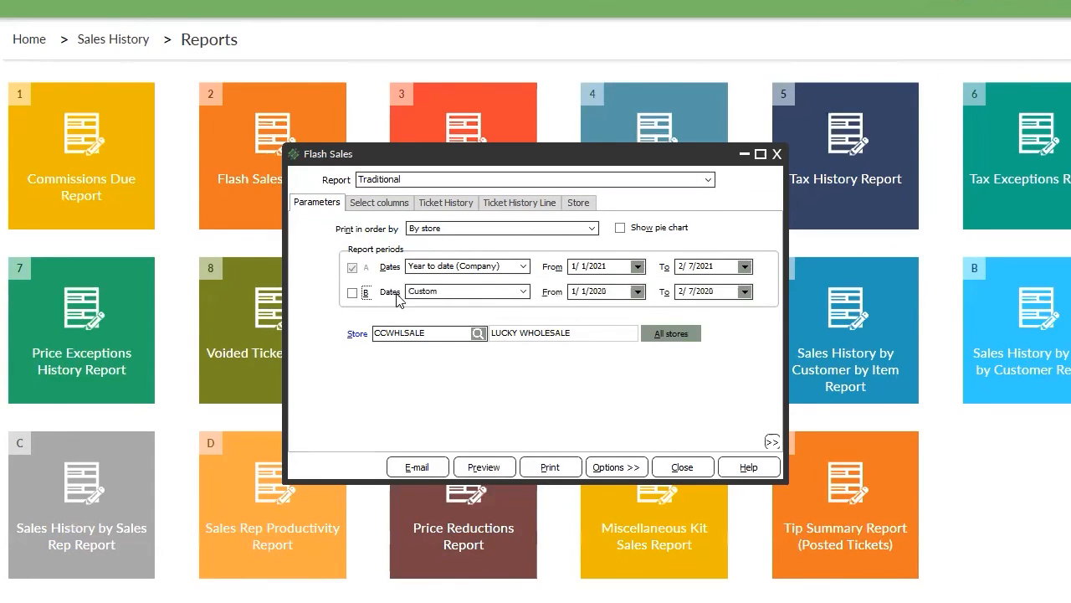
left_click(353, 292)
left_click(378, 202)
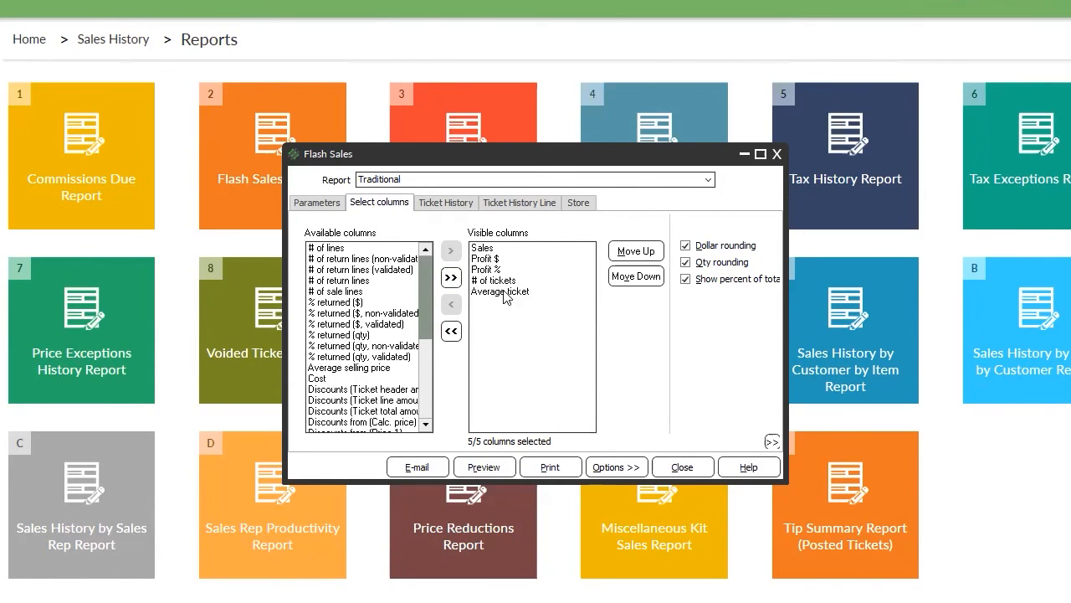
Add Cost to the visible columns and switch the report to Wide (10 column) format.
left_click(326, 379)
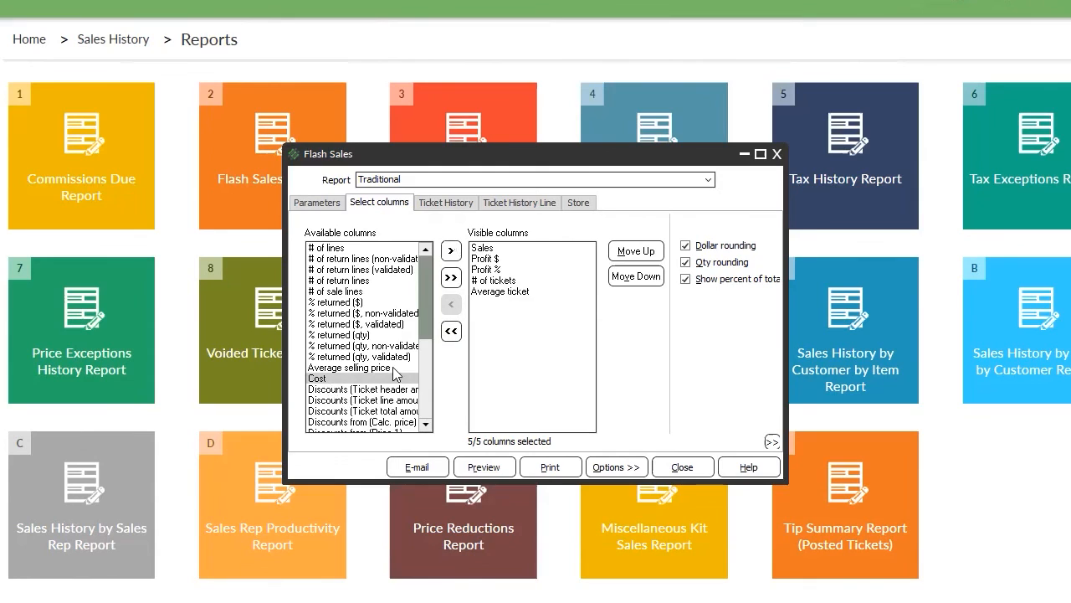
left_click(451, 250)
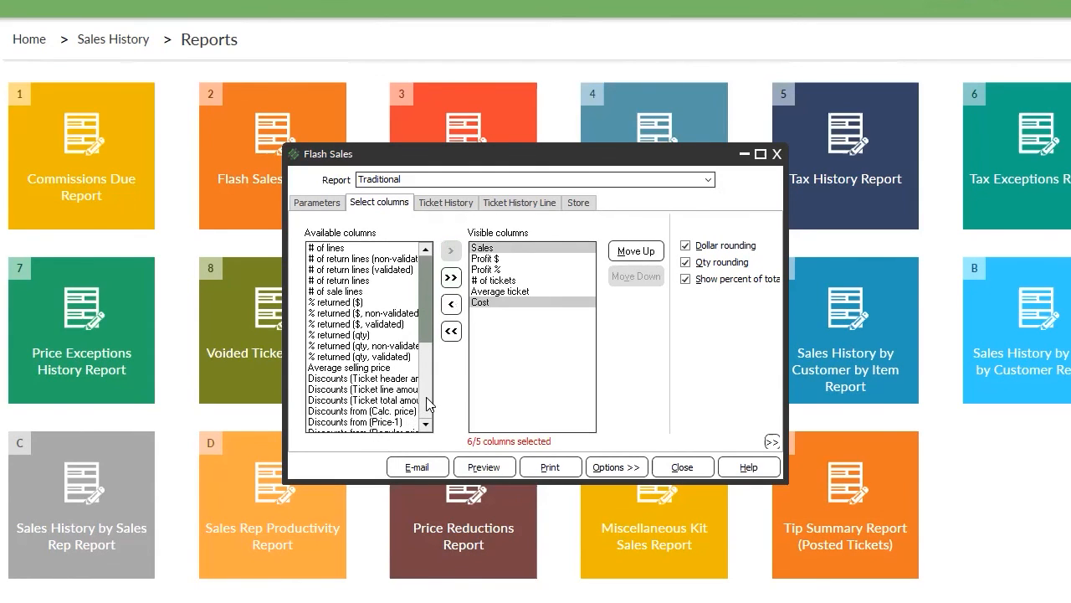
scroll(428, 403, "down", 5)
left_click(437, 181)
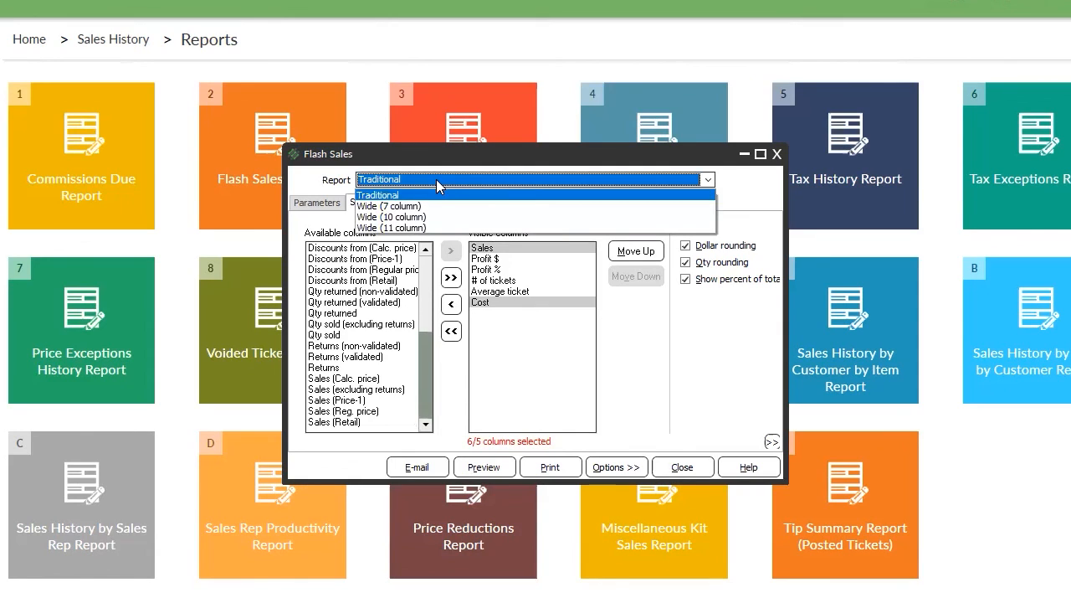
left_click(393, 217)
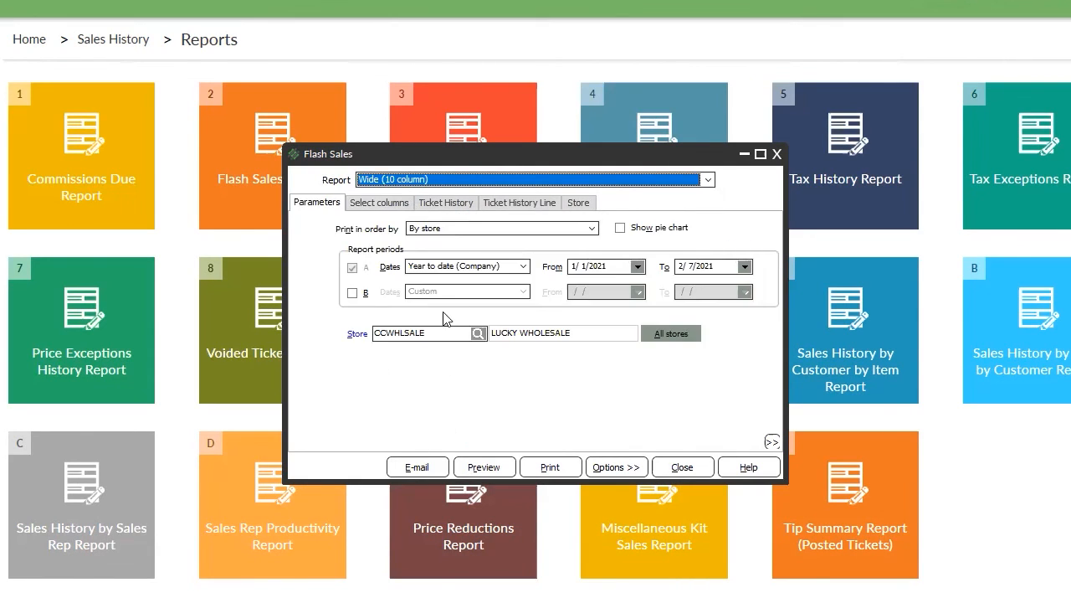
left_click(381, 199)
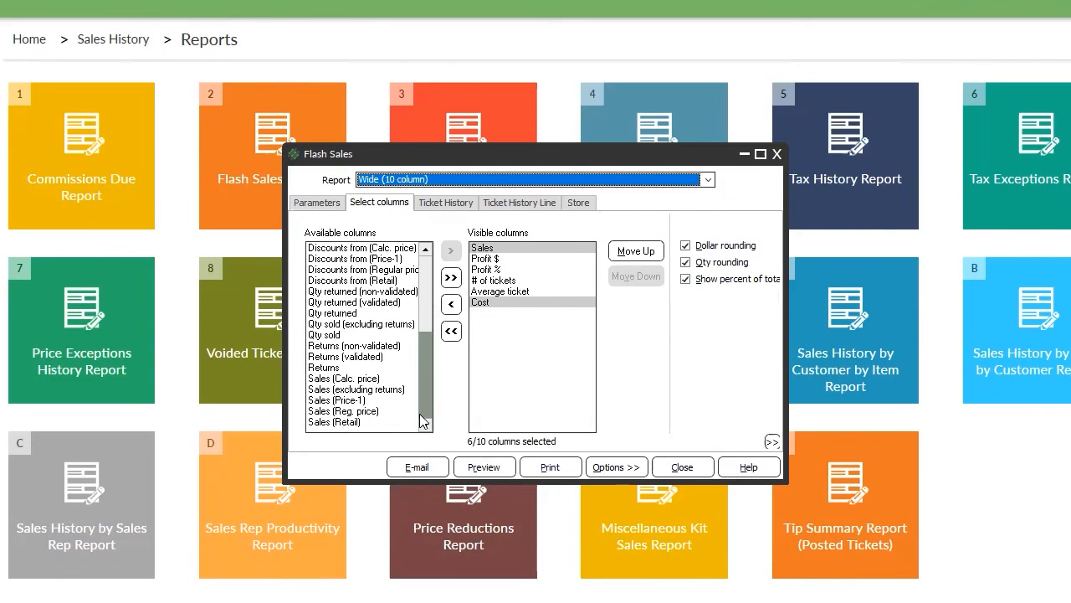
Add Returns and Qty sold to the visible columns.
left_click(342, 368)
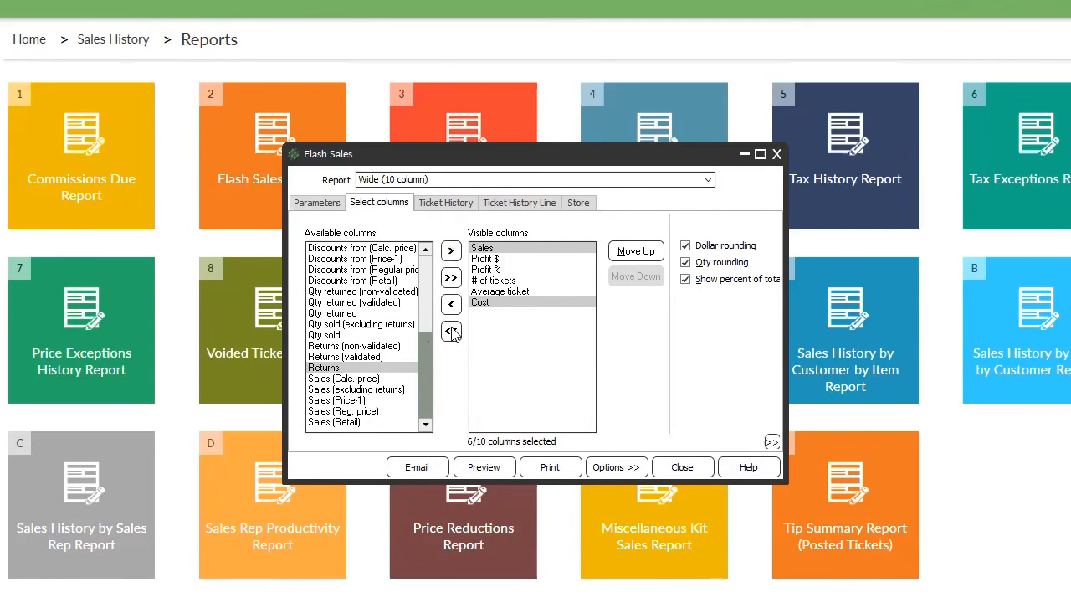
left_click(450, 250)
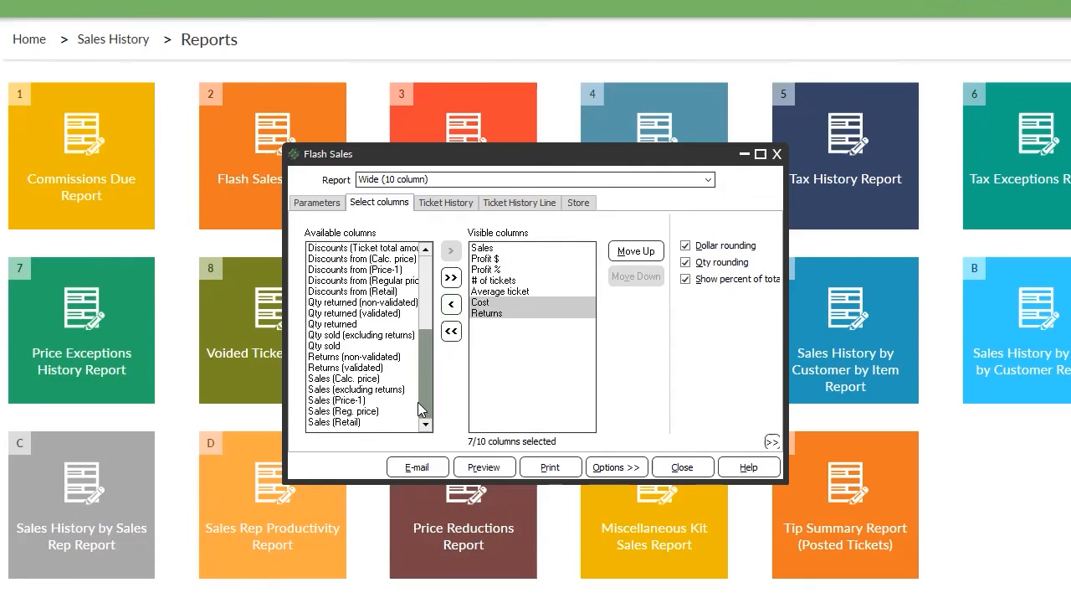
left_click(343, 345)
left_click(455, 252)
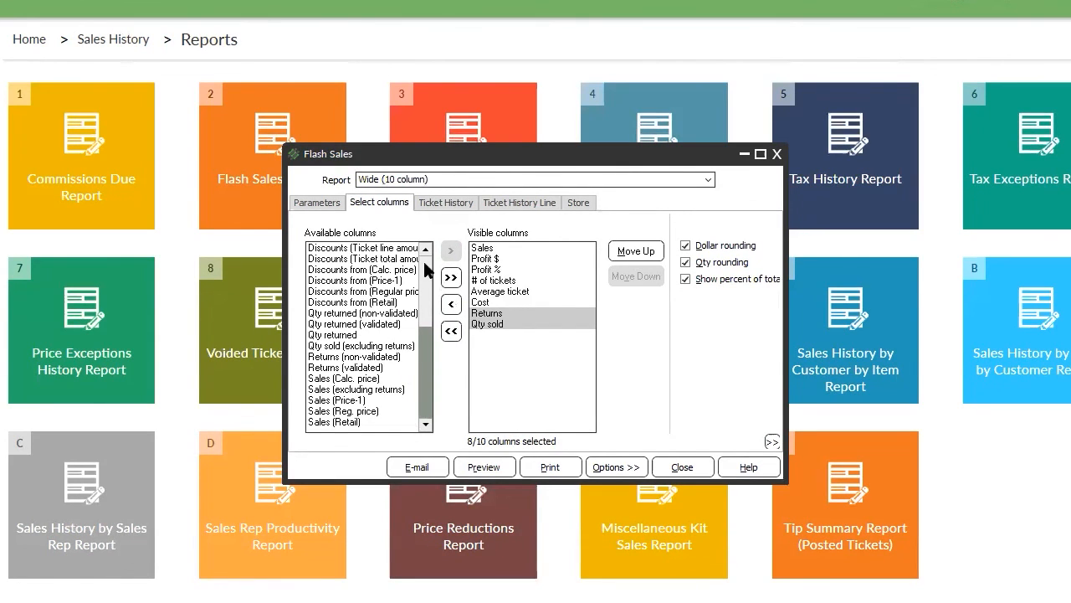
left_click(425, 268)
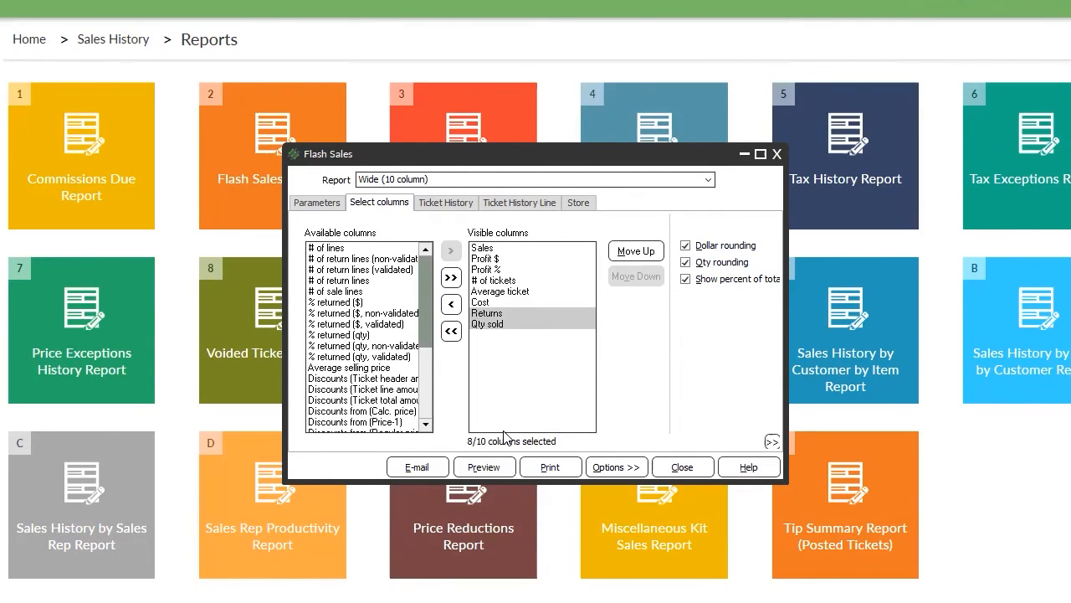
Preview the Flash Sales report with the new columns, then return to Parameters.
left_click(474, 467)
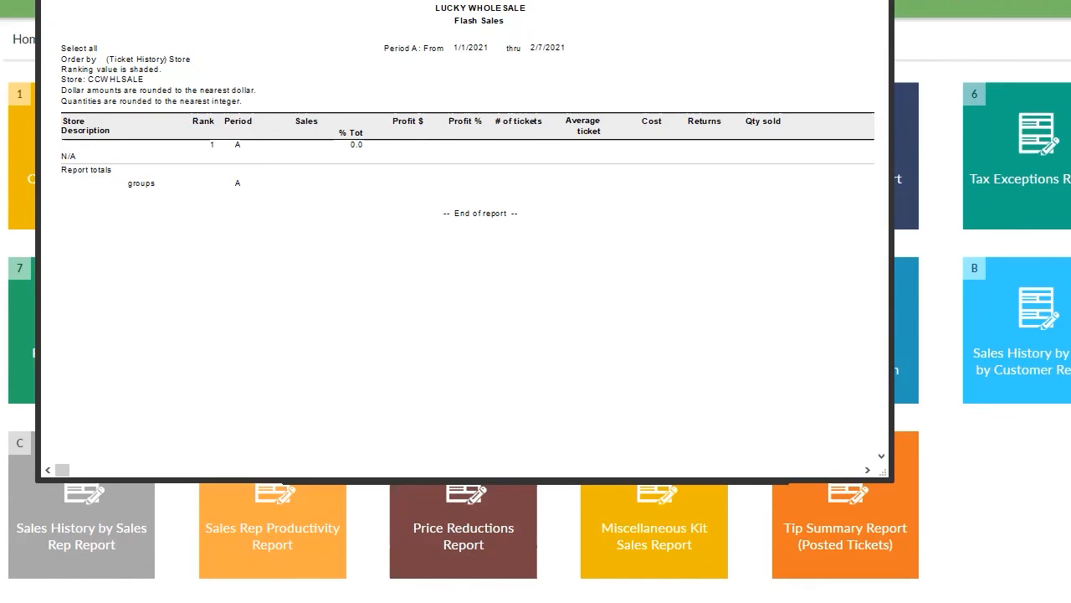
key("Escape")
left_click(328, 203)
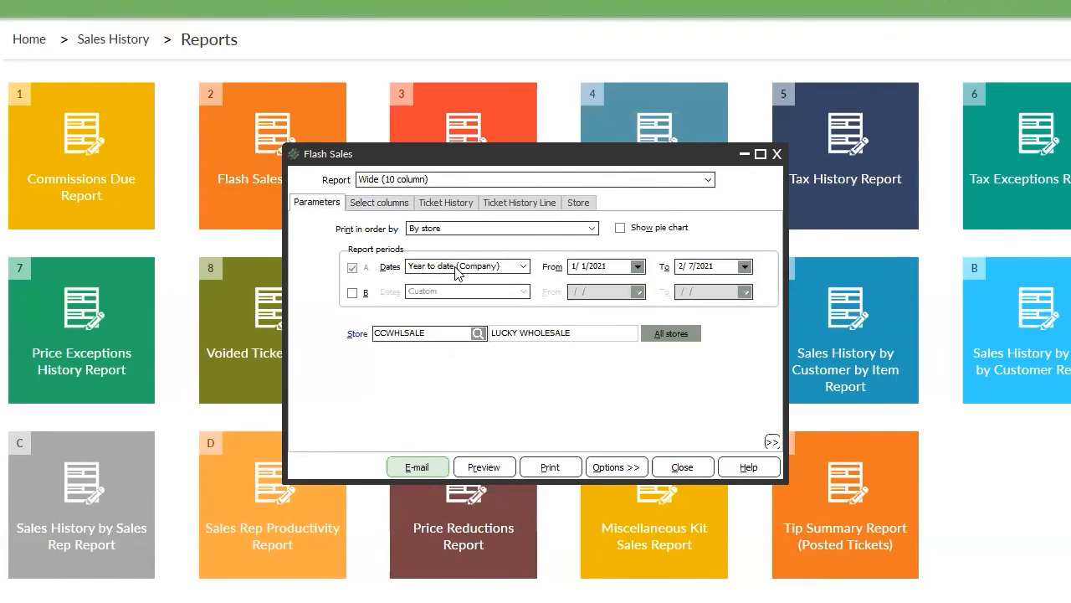
Set period A to Last year, keep By store order, and preview the report.
left_click(504, 267)
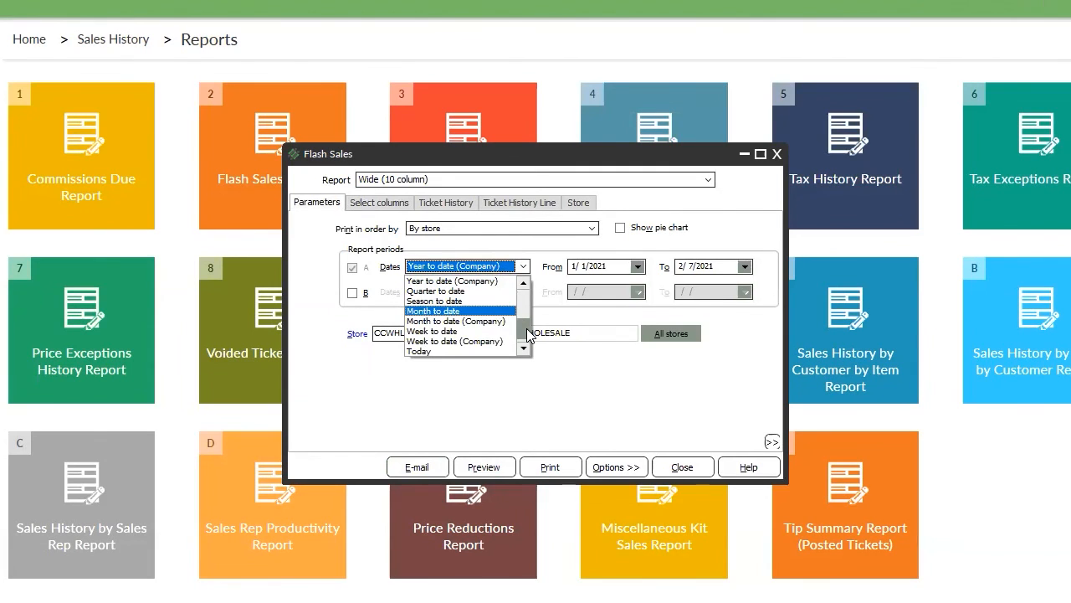
left_click_drag(528, 335, 526, 272)
left_click(501, 281)
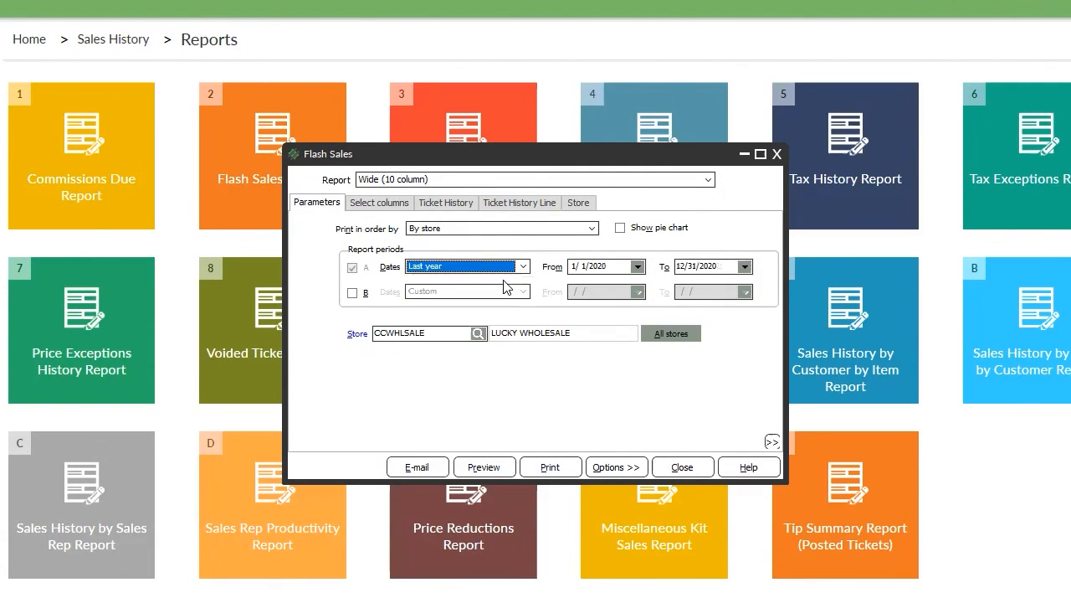
left_click(444, 228)
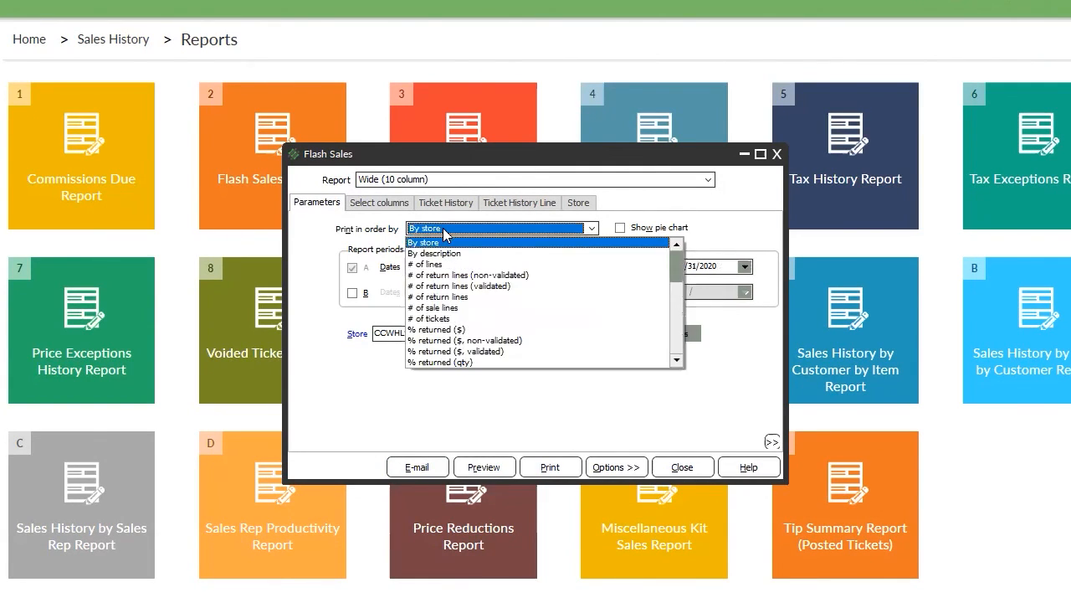
left_click(443, 233)
left_click(473, 464)
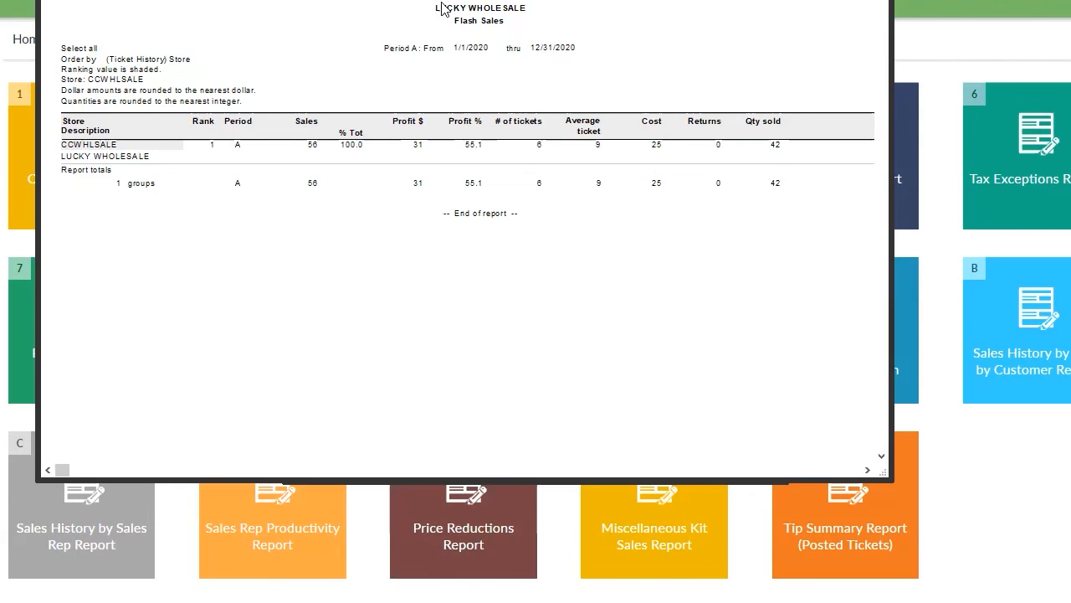
key("Escape")
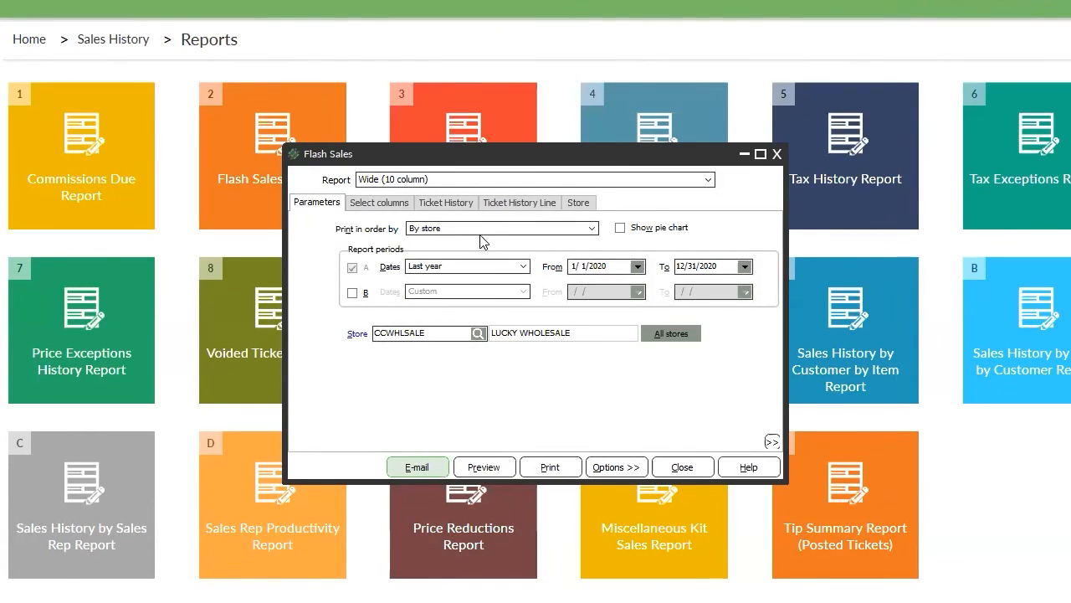
Enable period B set to Year to date (1/1/2021–2/7/2021) and preview the comparison.
left_click(353, 292)
left_click(506, 291)
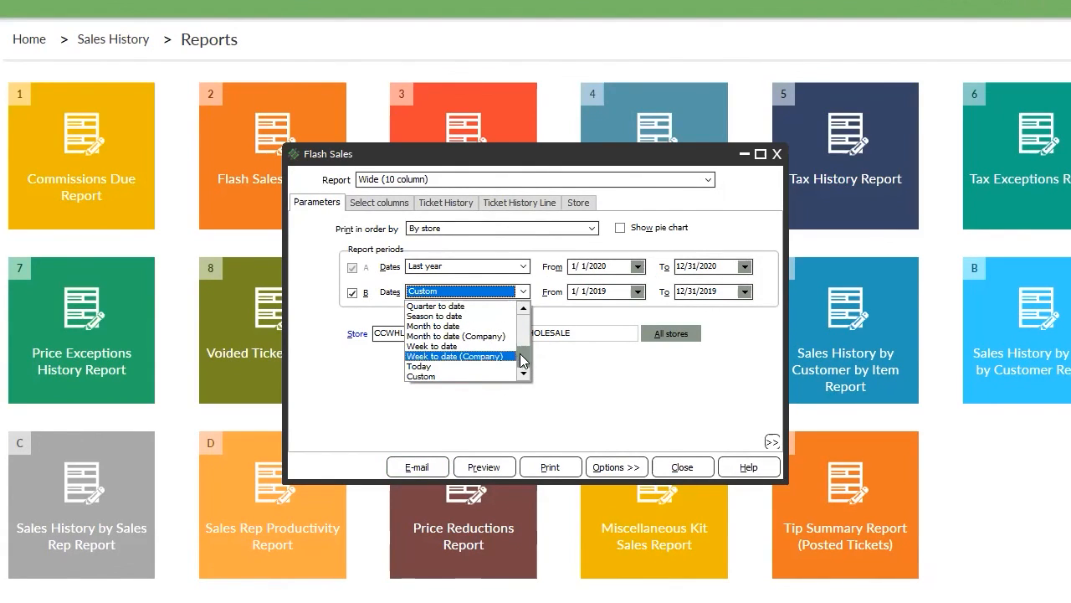
left_click(418, 366)
left_click(514, 291)
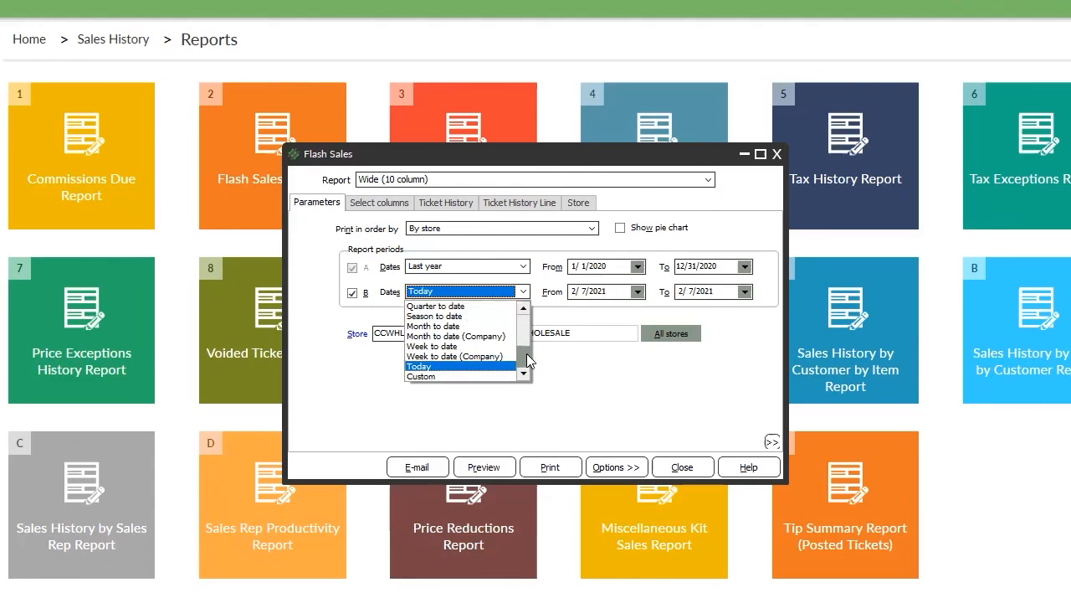
scroll(529, 333, "up", 3)
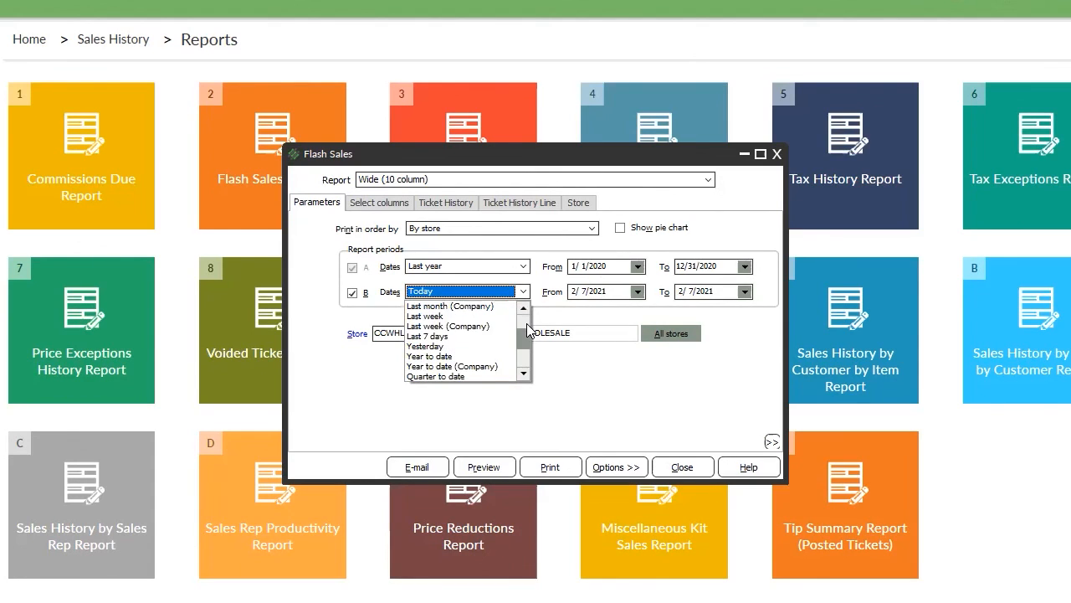
left_click(440, 357)
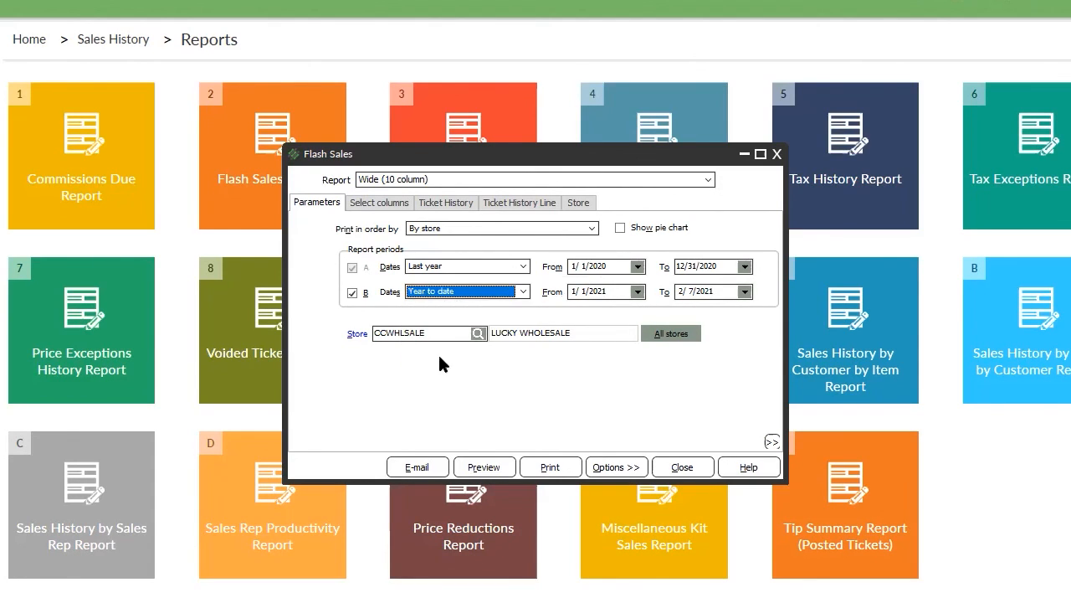
left_click(485, 469)
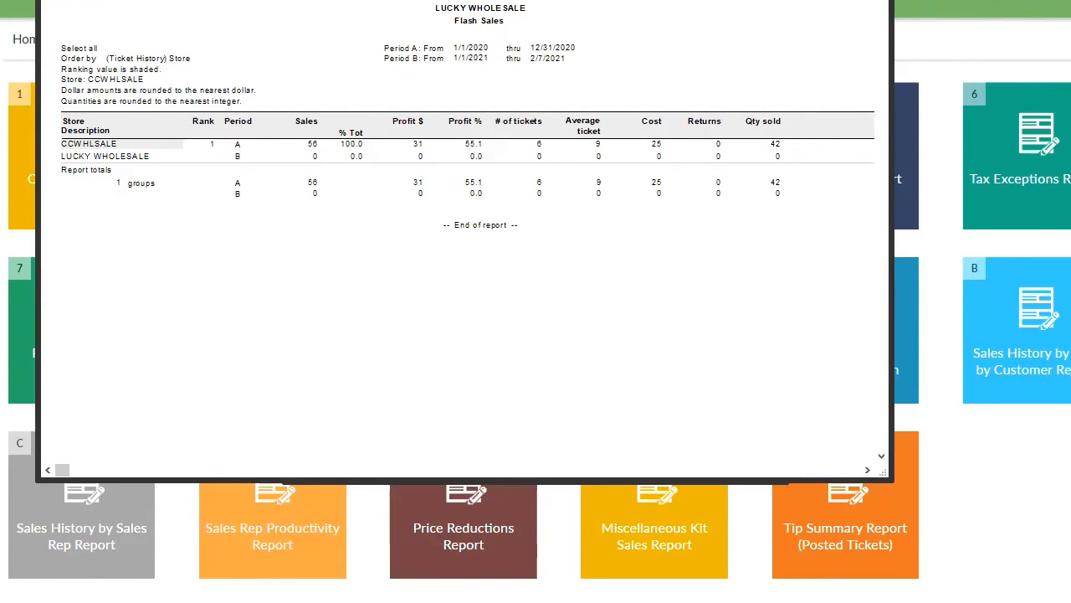
key("Escape")
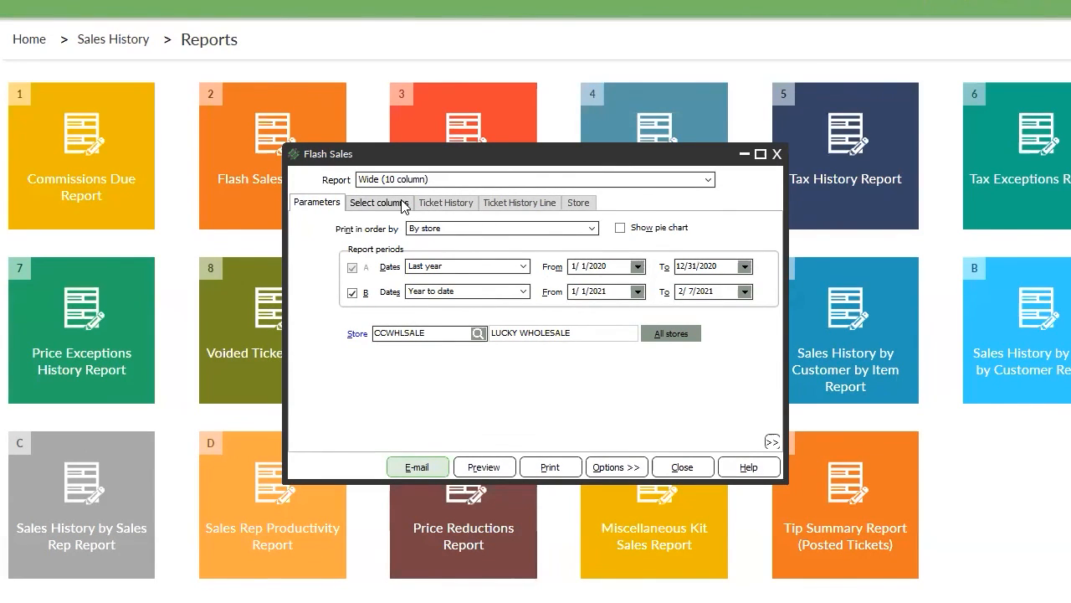
Check the store lookup on the Store tab without choosing, then close Flash Sales.
left_click(578, 203)
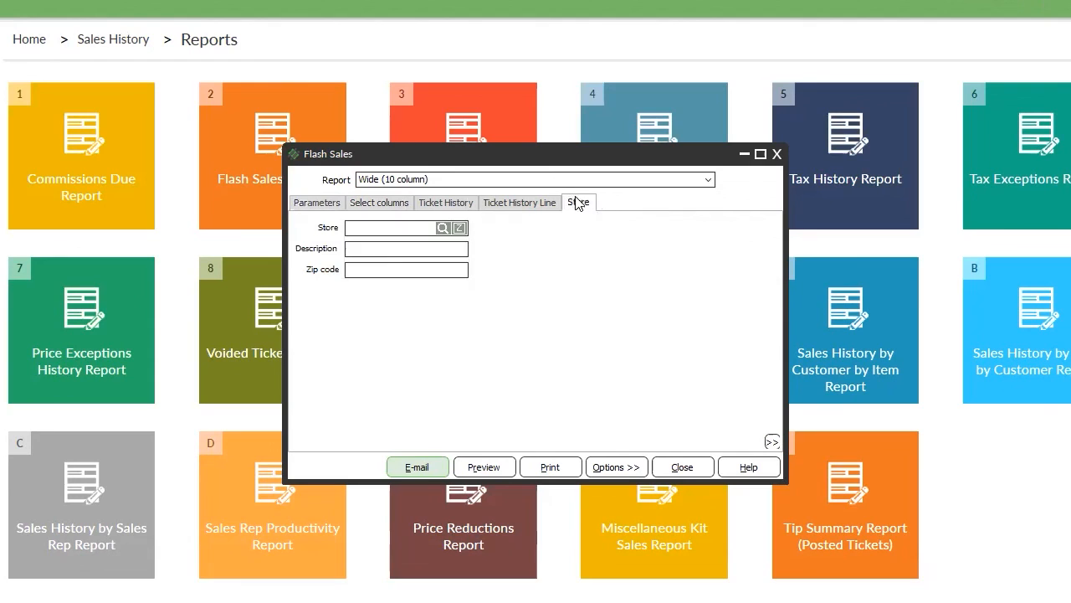
left_click(443, 228)
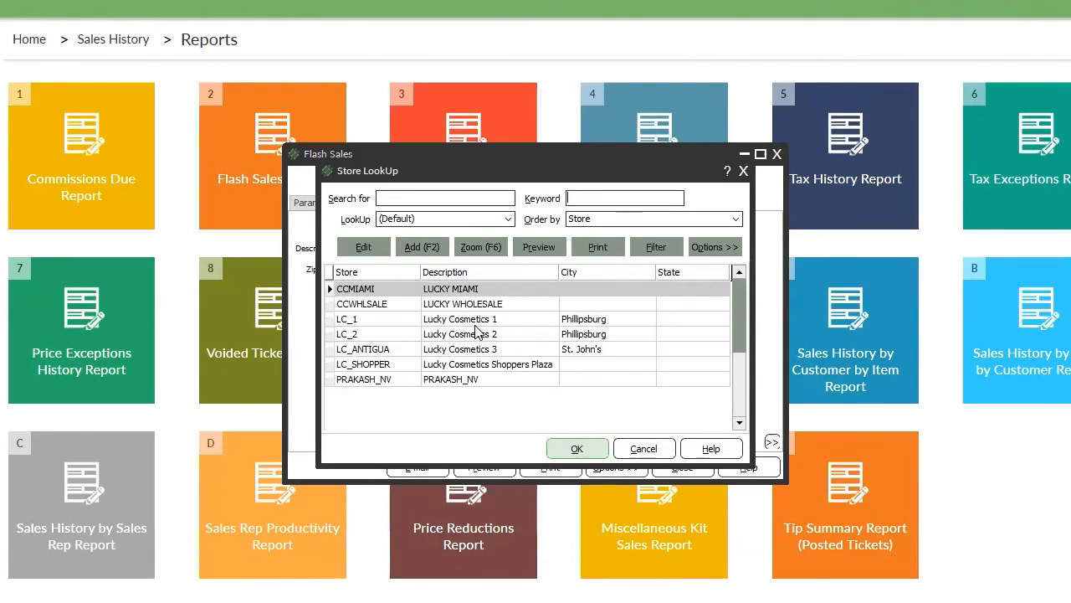
left_click(652, 450)
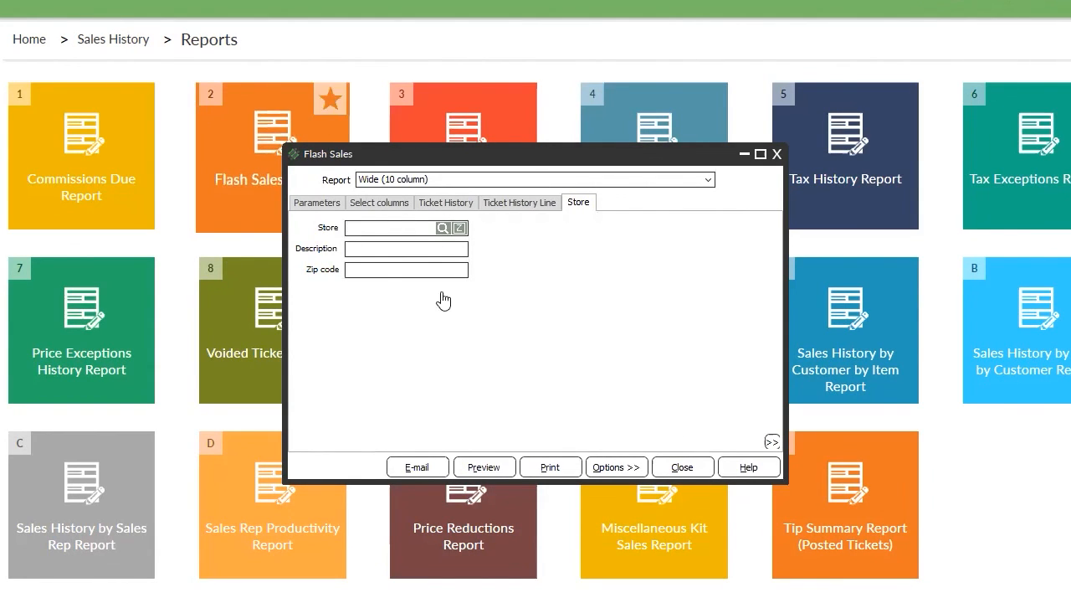
left_click(682, 467)
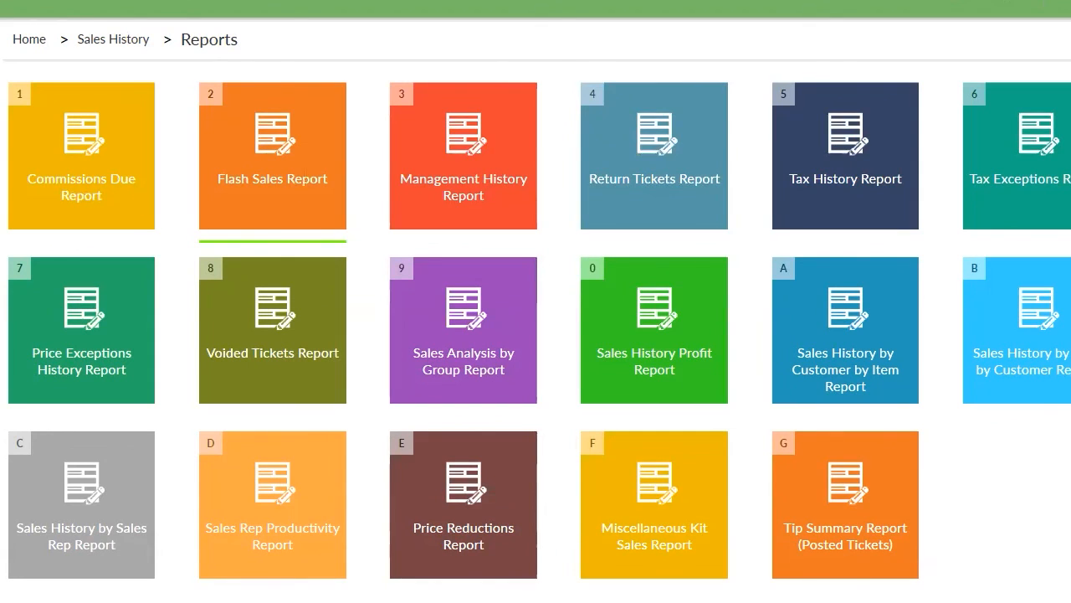
left_click(113, 39)
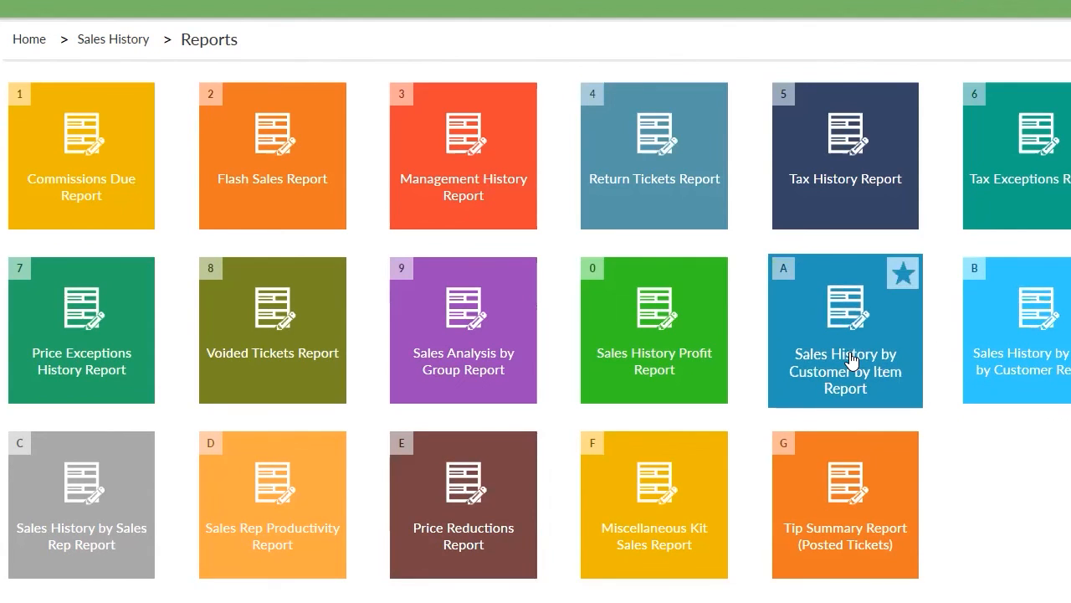
Open Sales History by Customer by Item, review its Ticket History Line filters, and preview it.
left_click(887, 355)
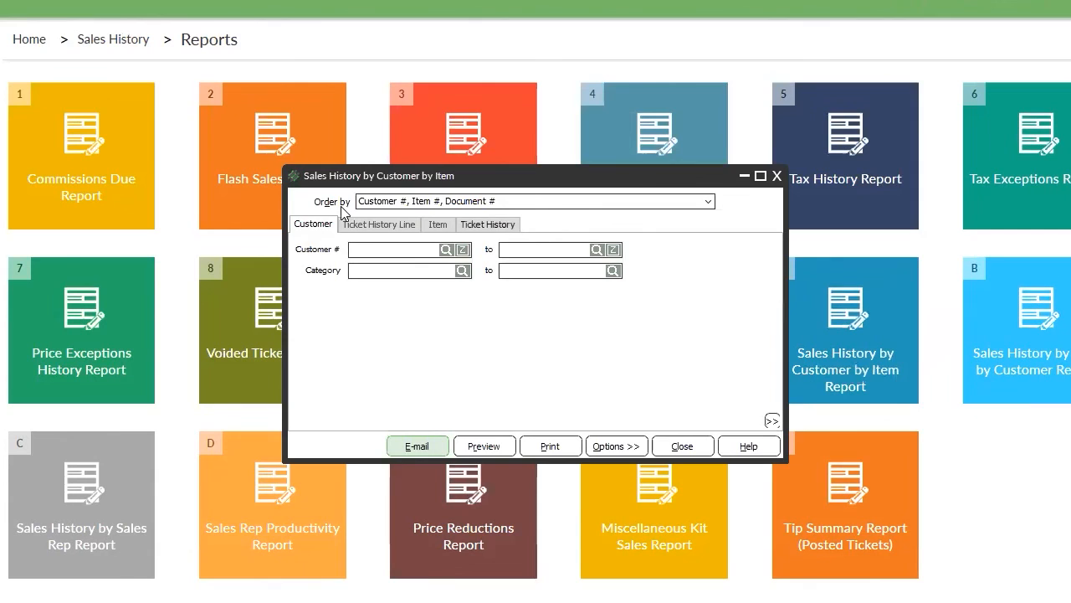
left_click(399, 225)
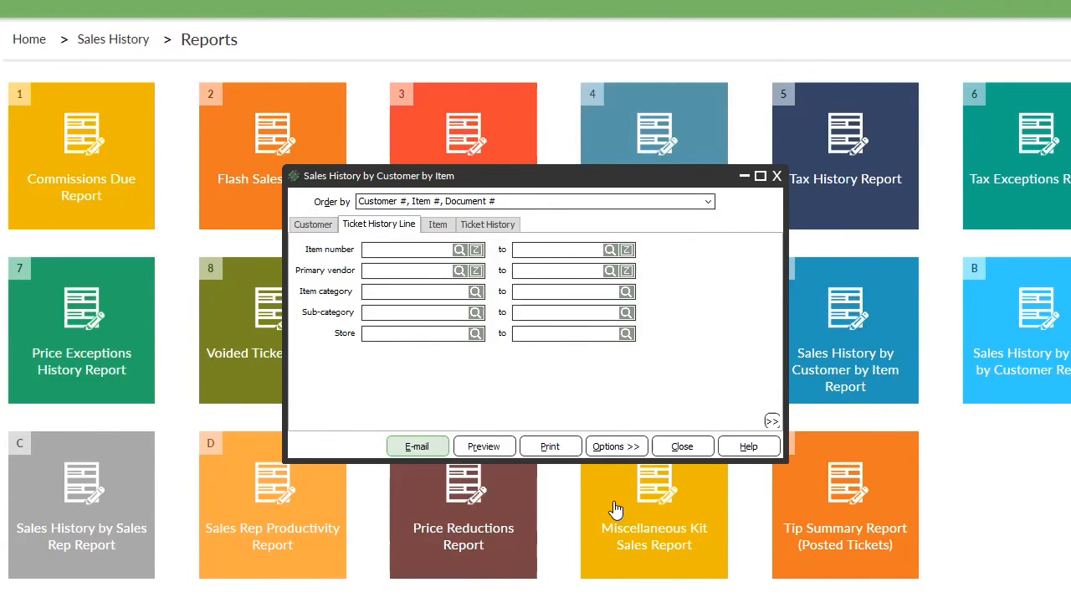
left_click(308, 223)
left_click(484, 446)
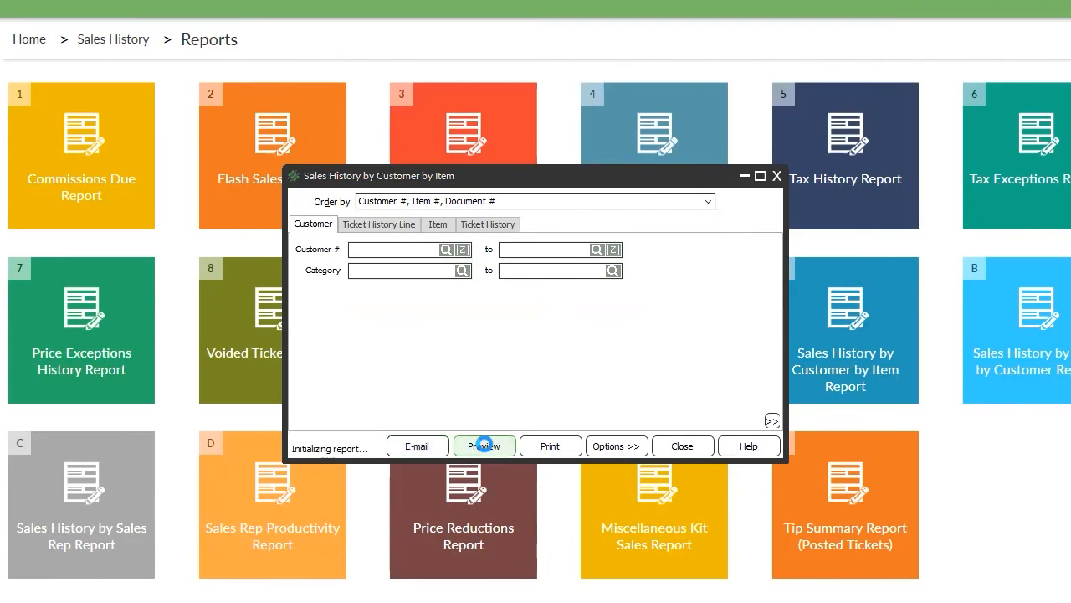
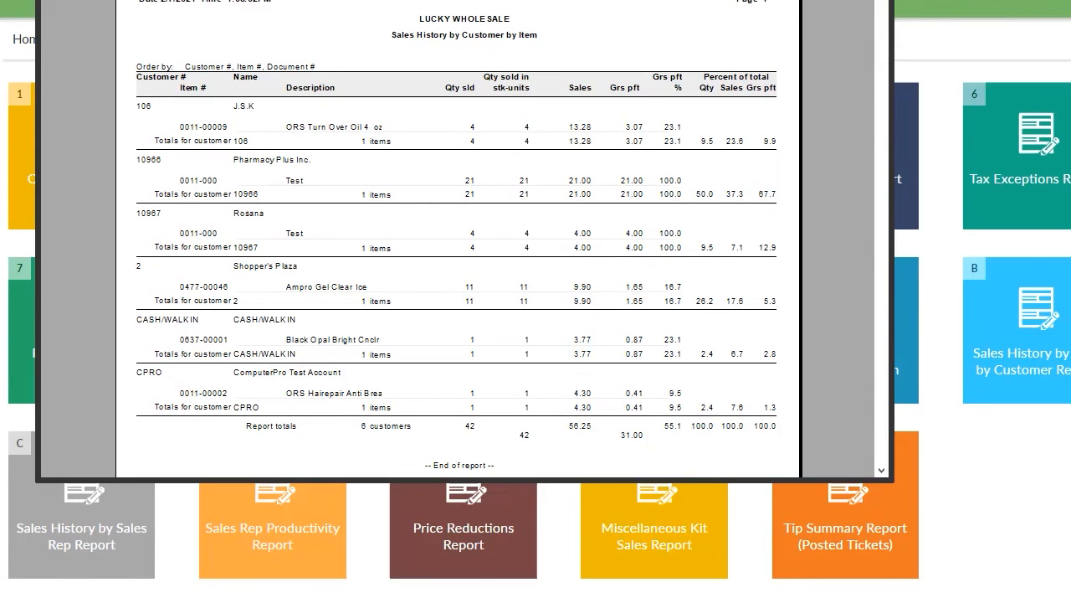
Close the Sales History by Customer by Item preview and its settings dialog.
key("Escape")
left_click(663, 444)
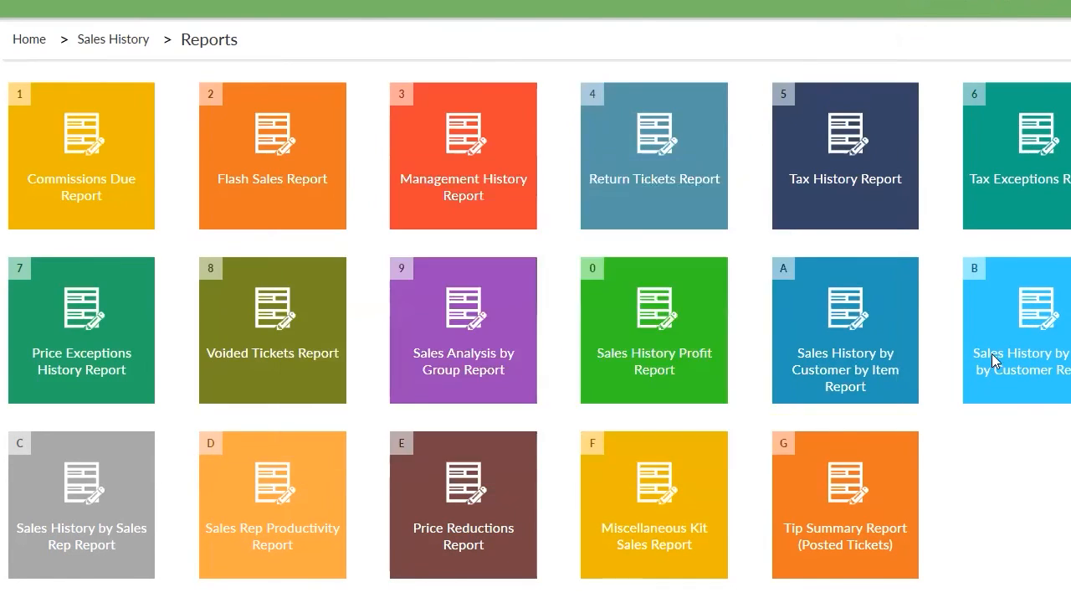
Open Sales History by Item by Customer and preview it with no filters.
left_click(1033, 345)
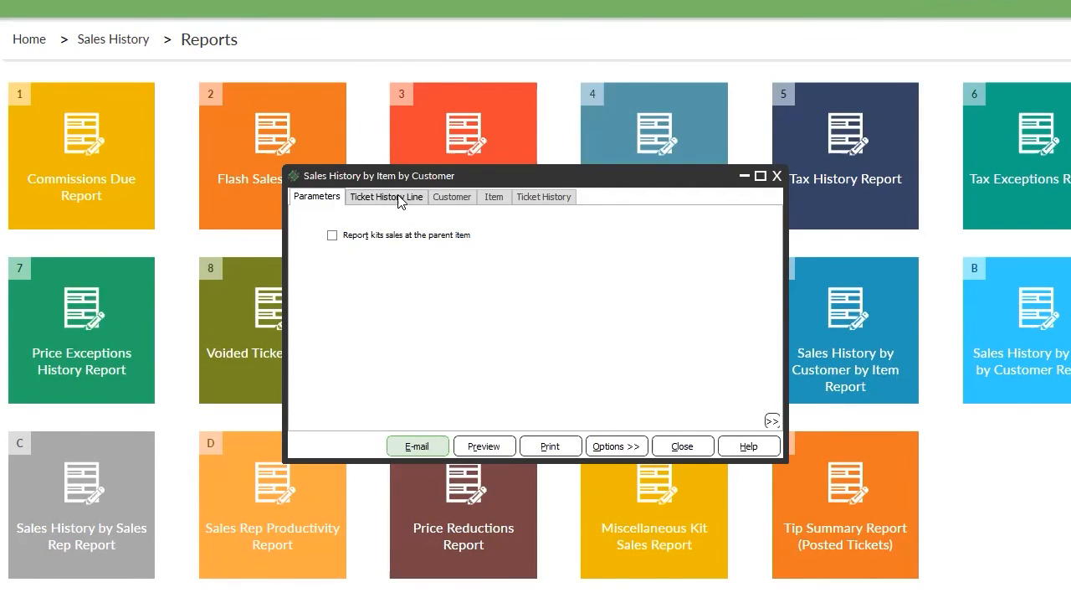
left_click(408, 198)
left_click(497, 445)
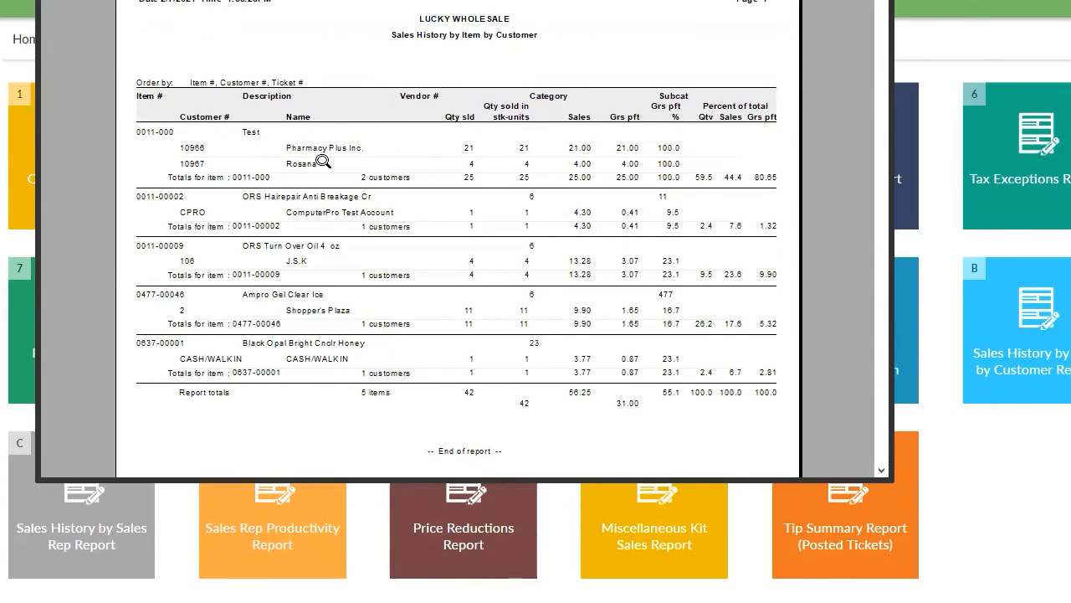
Inspect the item numbers, customer names, category 6 and 13.28 sales in the preview, then close it.
left_click(155, 134)
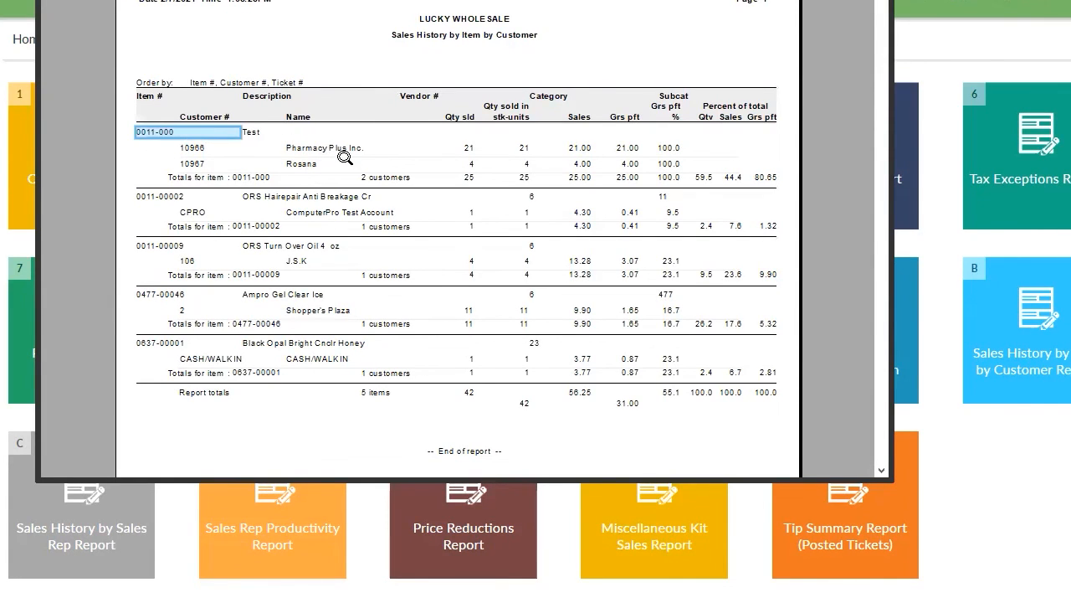
left_click(343, 148)
key("Down")
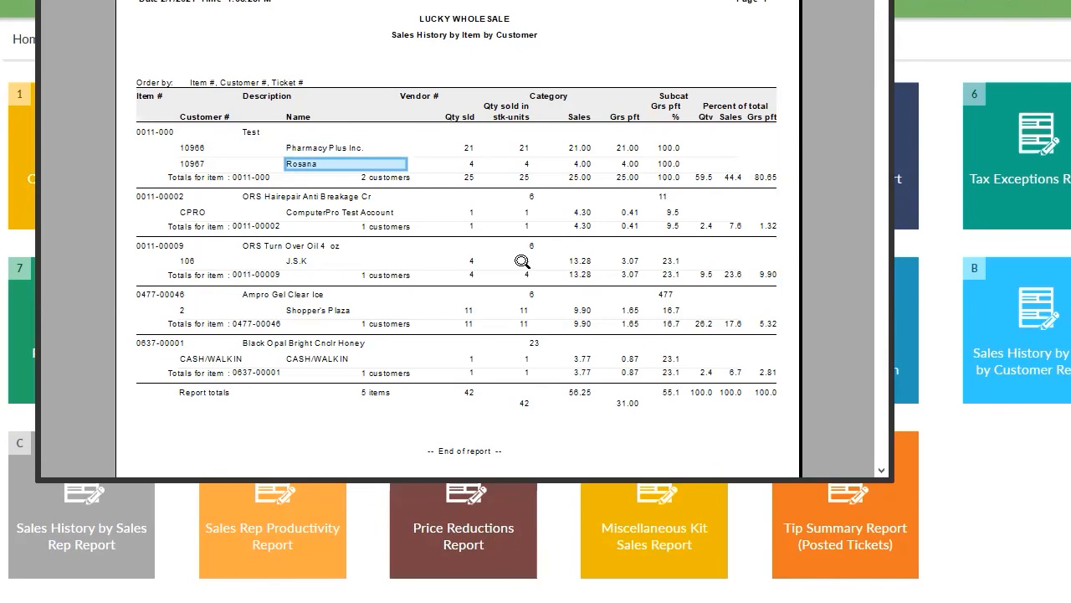
left_click(163, 198)
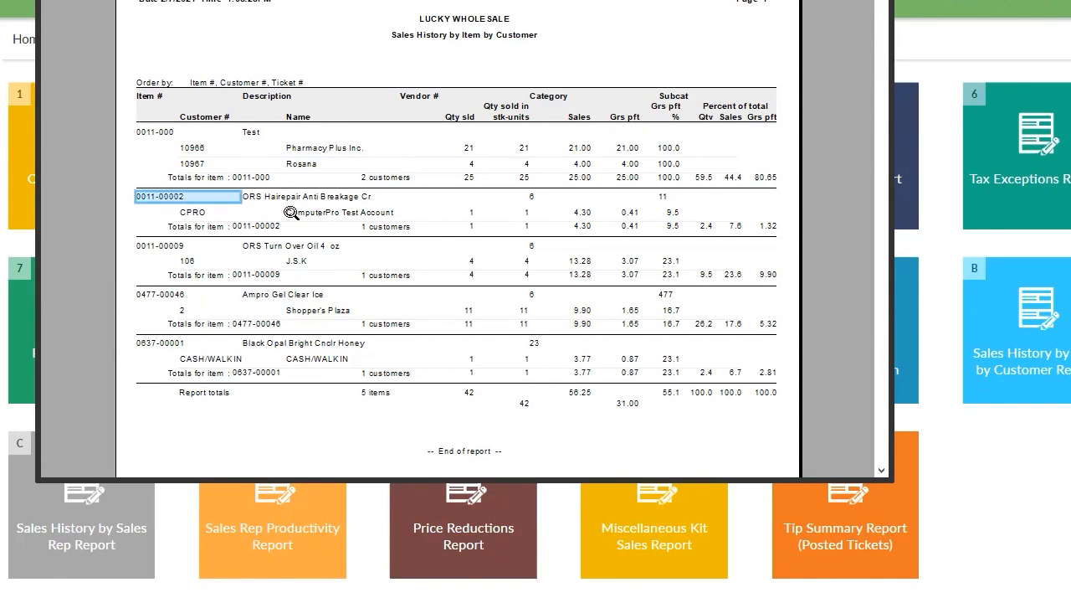
left_click(314, 214)
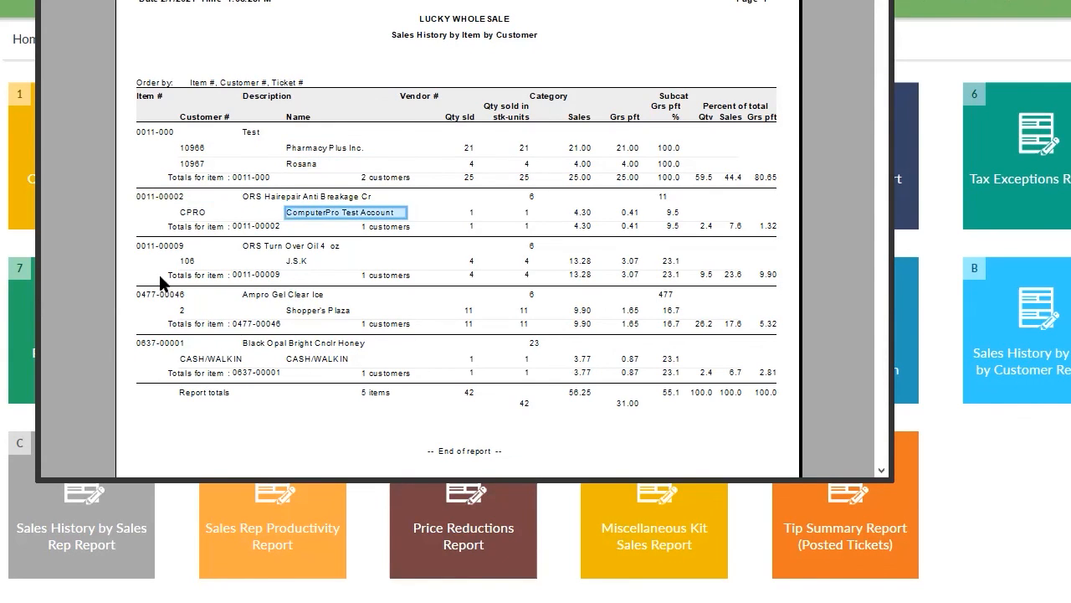
left_click(155, 246)
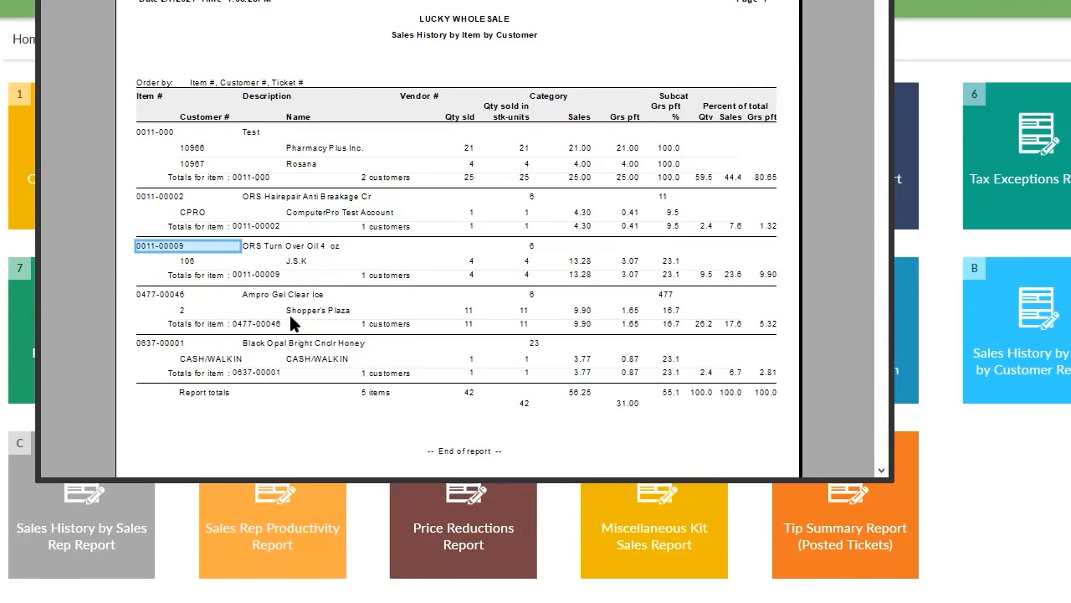
left_click(297, 263)
left_click(536, 248)
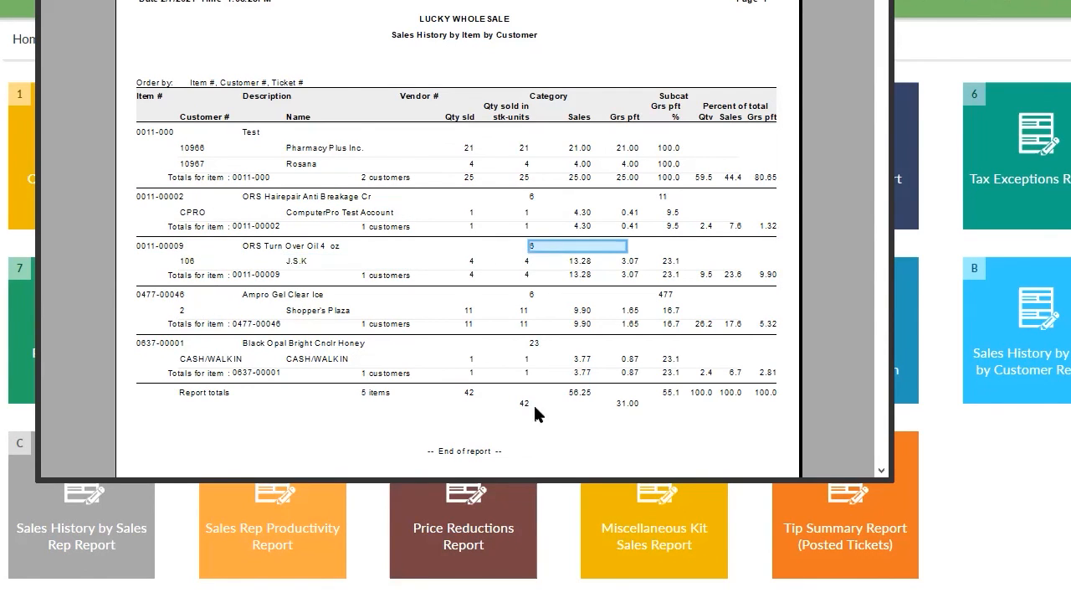
left_click(577, 262)
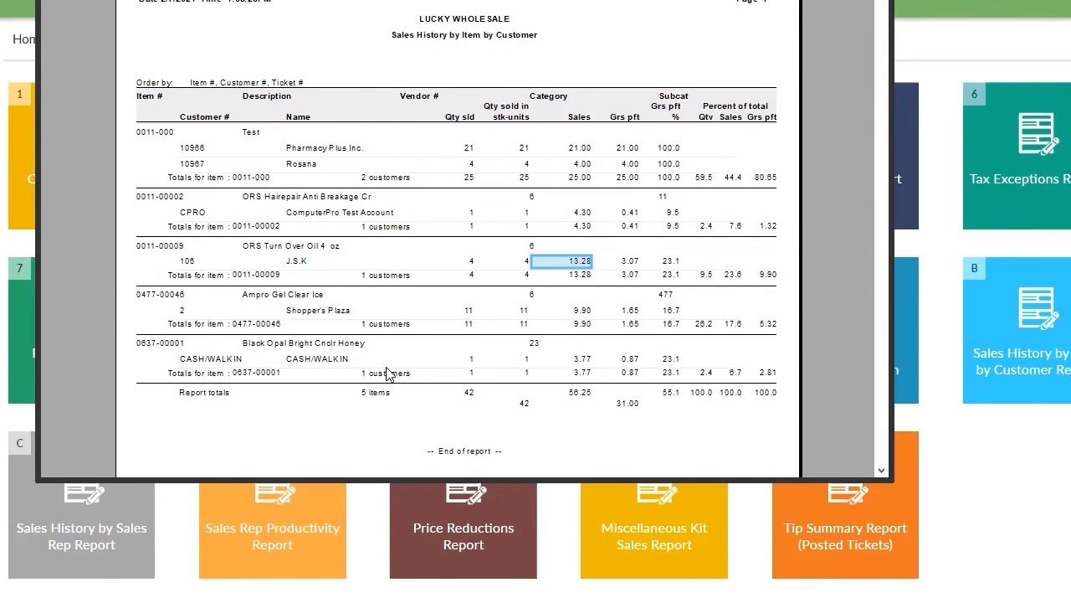
scroll(495, 288, "down", 5)
scroll(458, 251, "up", 3)
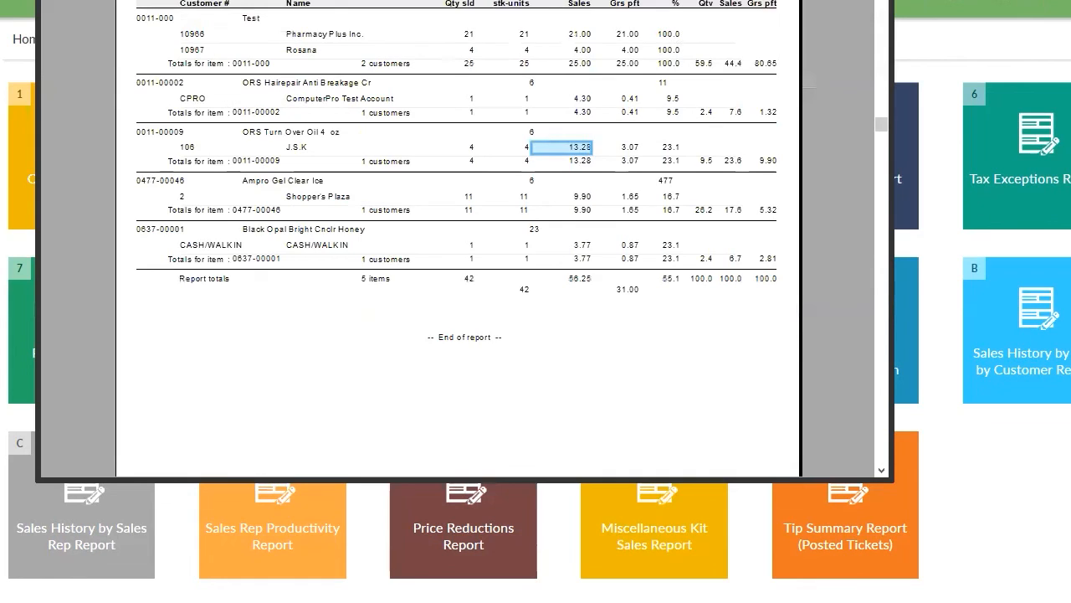
key("Escape")
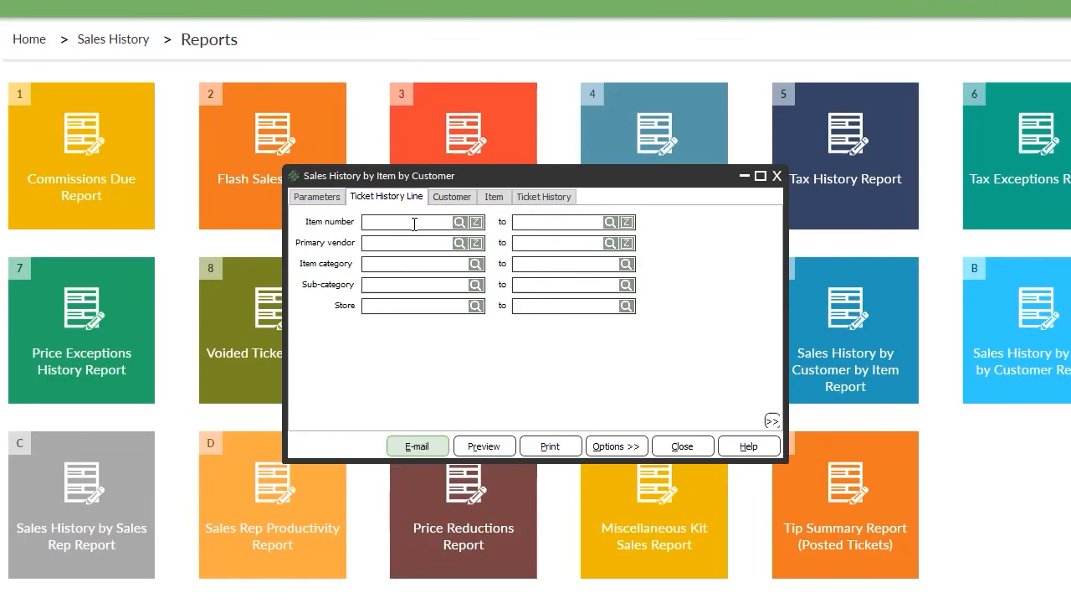
Limit the customer range to customer 106 in both the from and to fields.
left_click(443, 224)
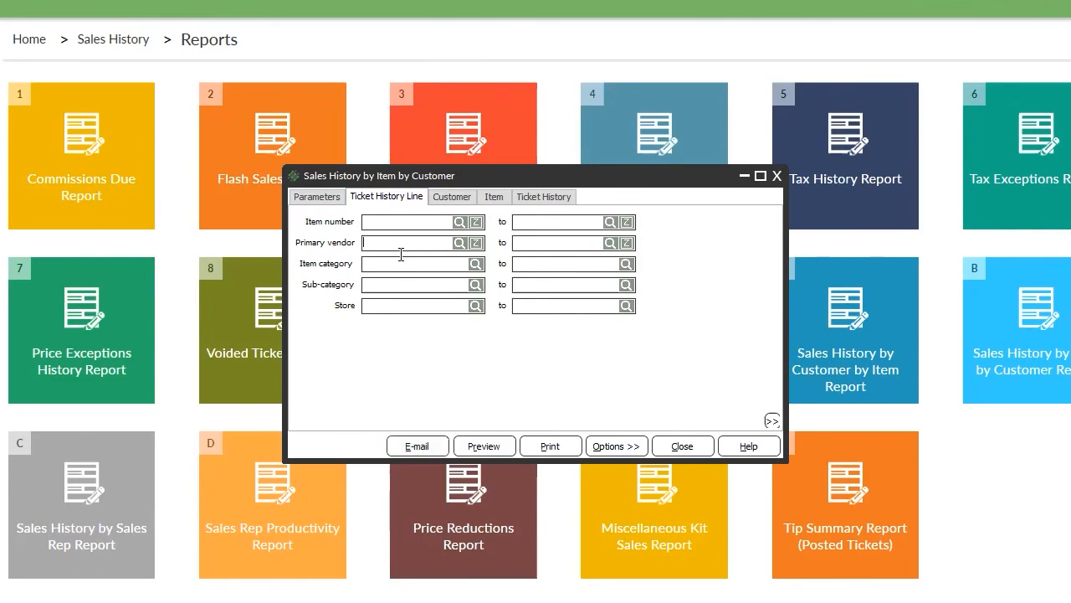
left_click(452, 197)
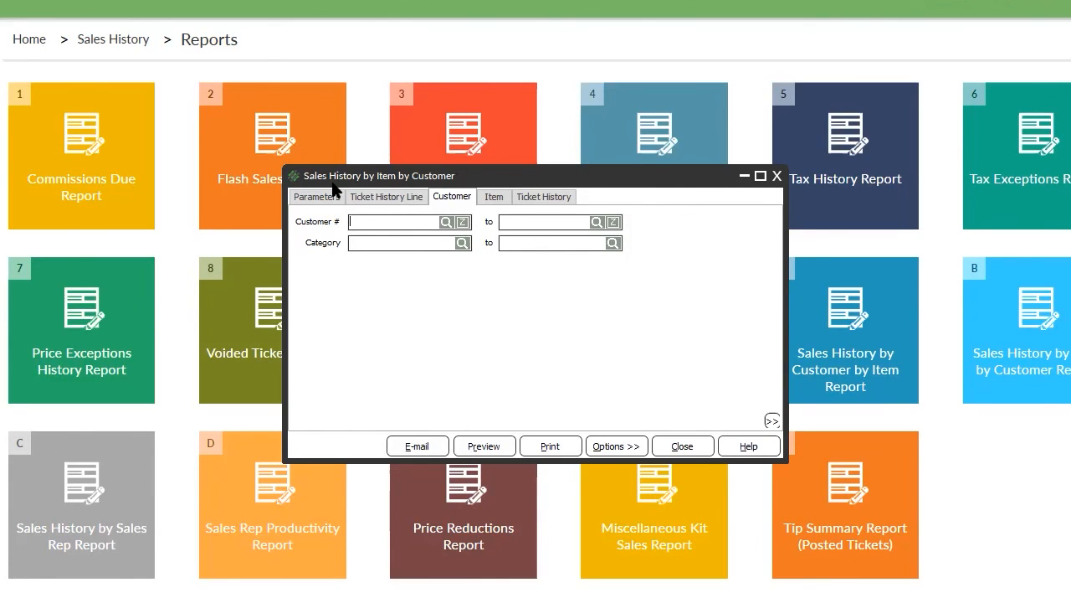
left_click(446, 224)
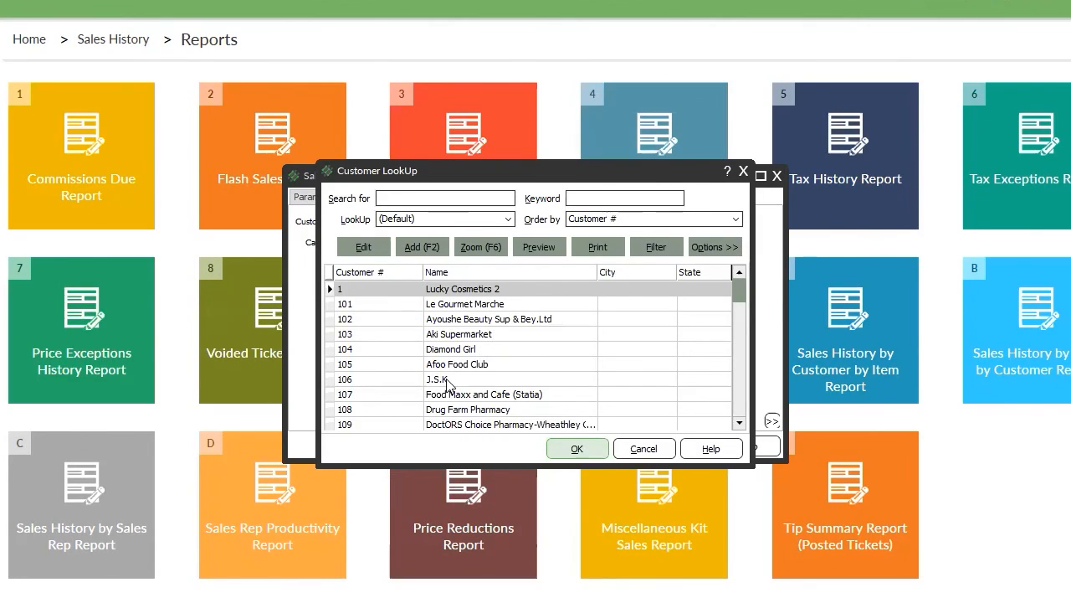
double_click(452, 379)
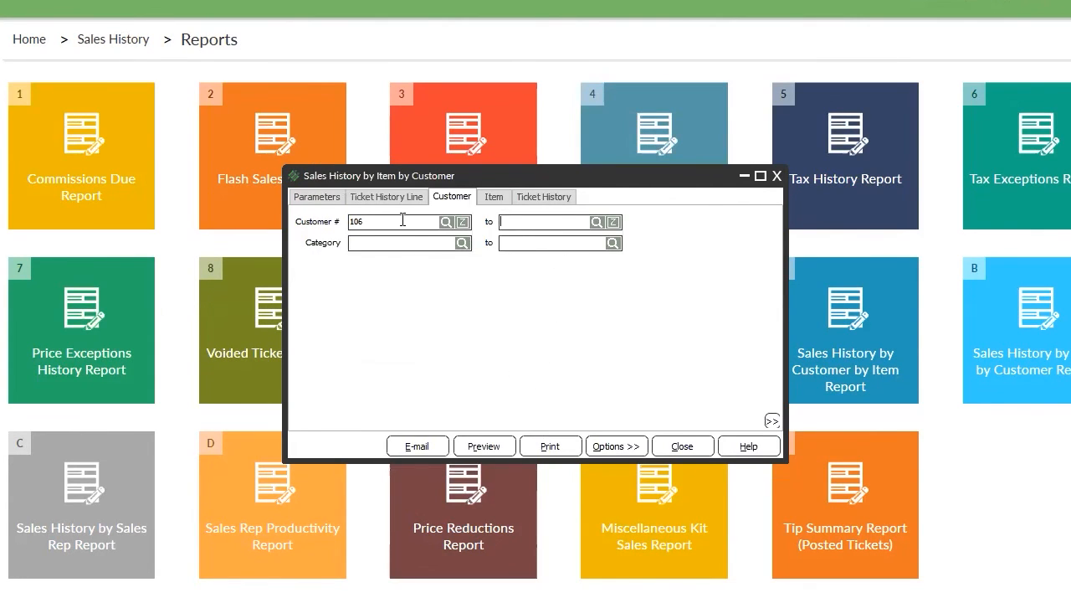
left_click_drag(404, 219, 301, 224)
type("106")
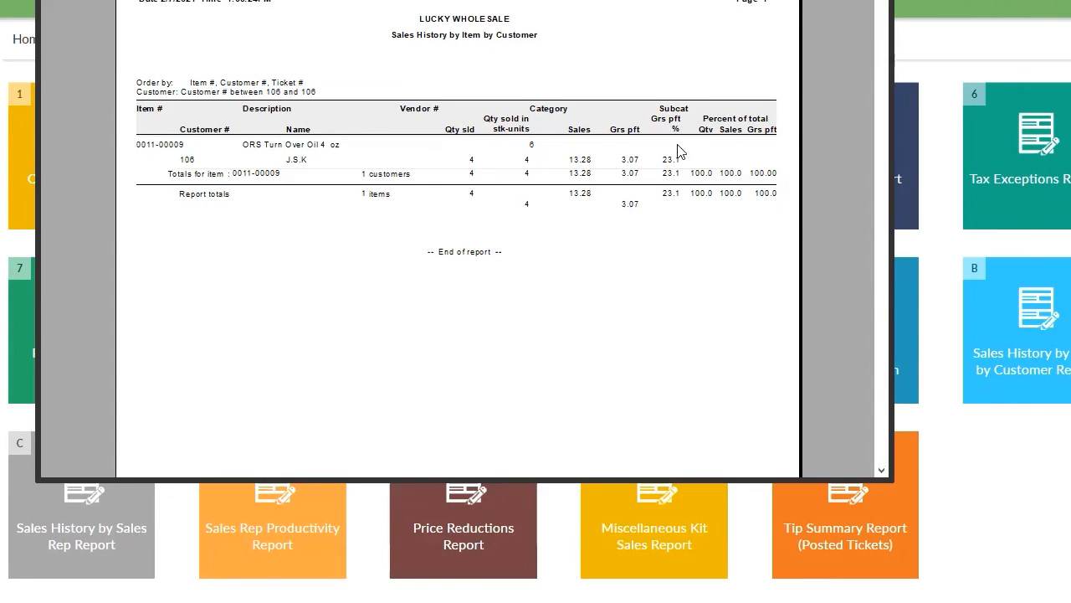
Close the filtered preview and look through the Item, Ticket History, Parameters and Customer tabs.
key("Escape")
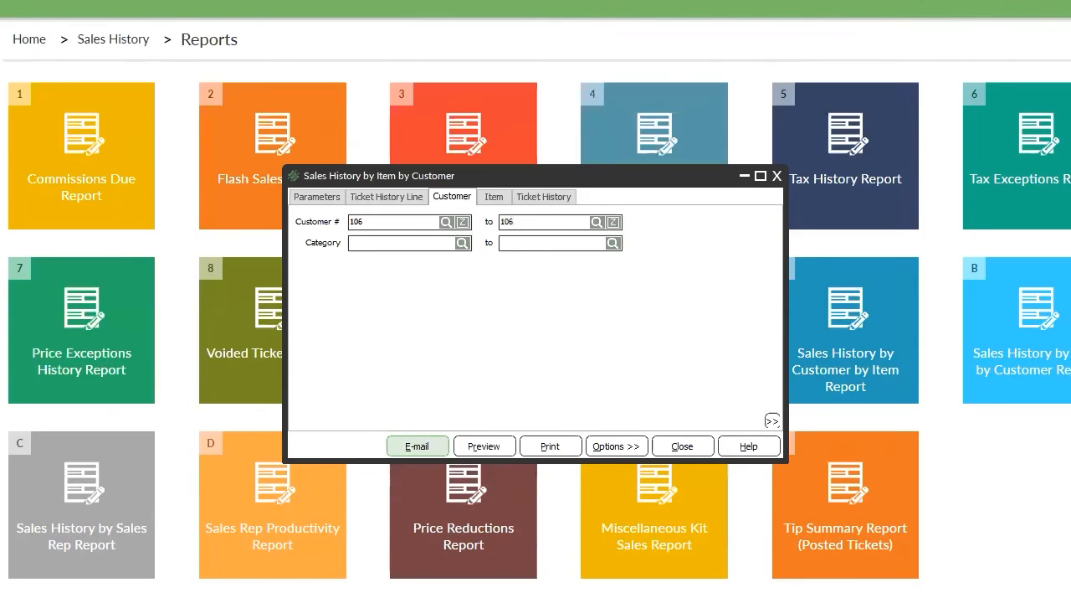
left_click(493, 199)
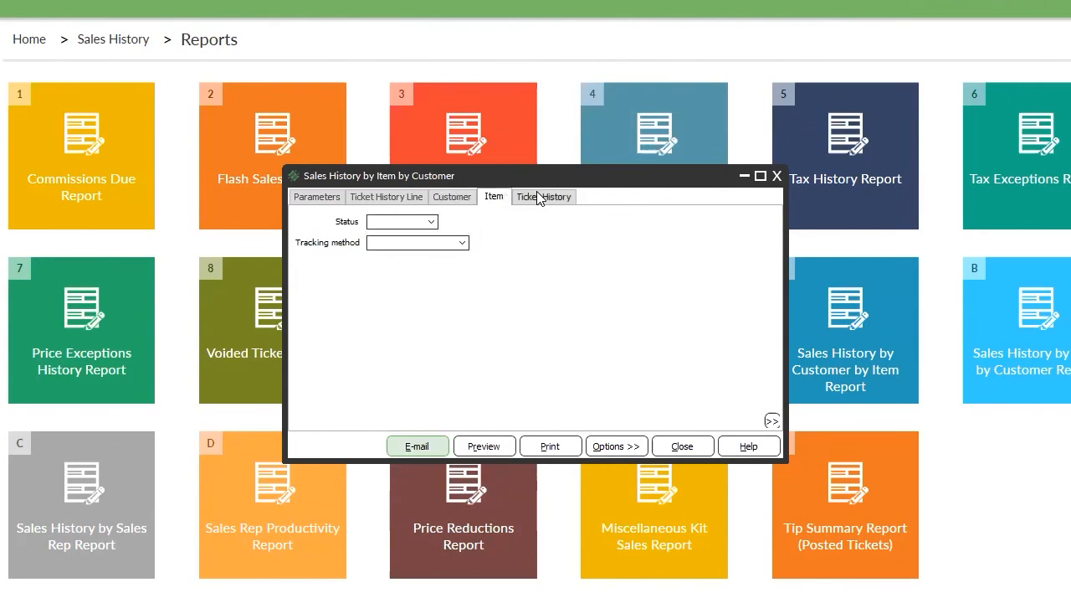
left_click(548, 197)
left_click(343, 201)
left_click(358, 199)
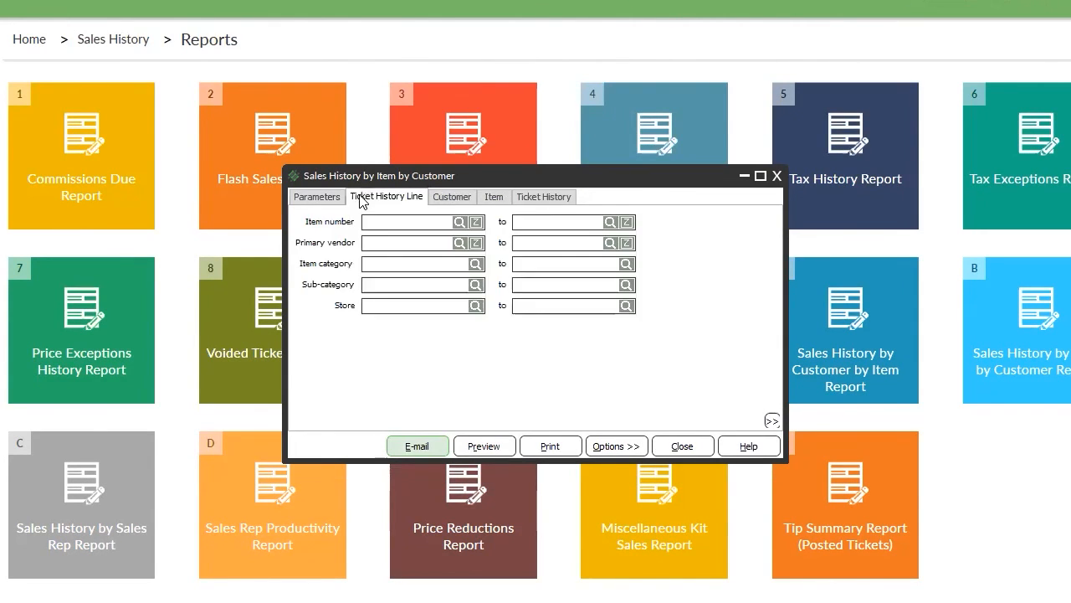
left_click(441, 199)
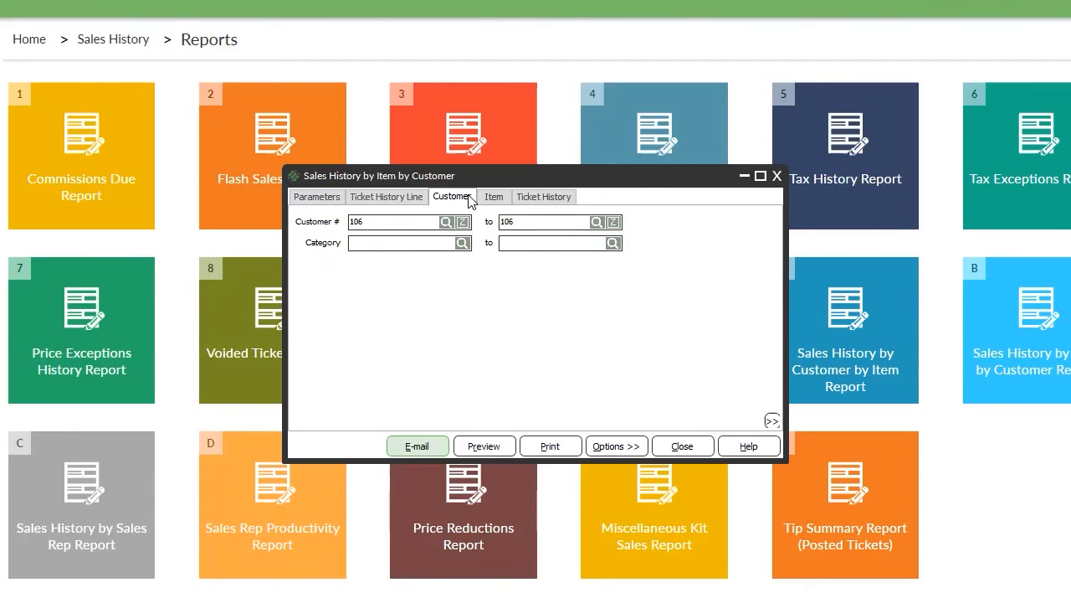
left_click(492, 197)
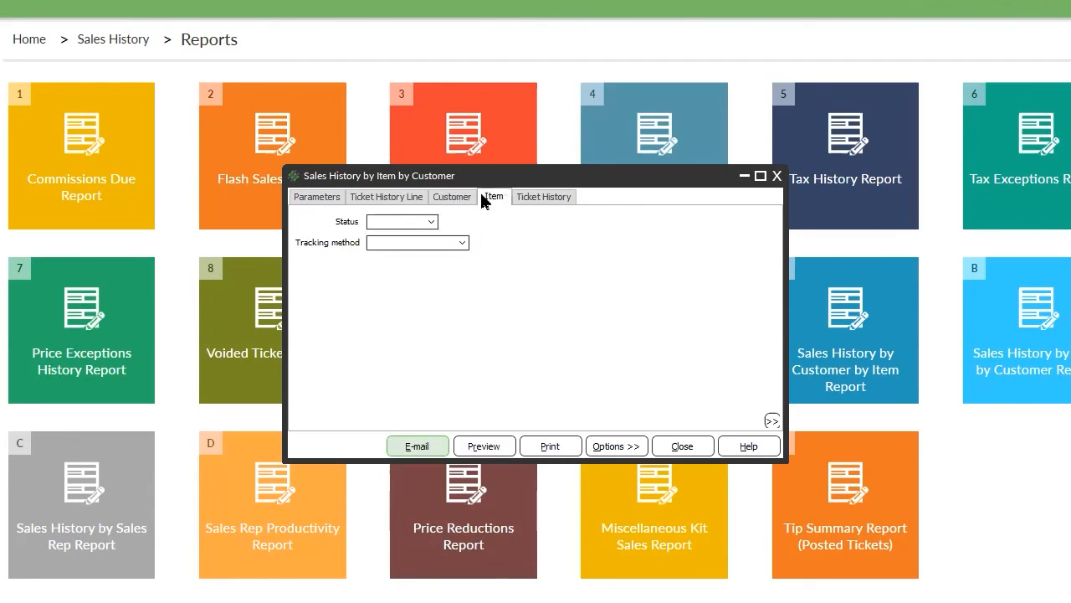
left_click(326, 204)
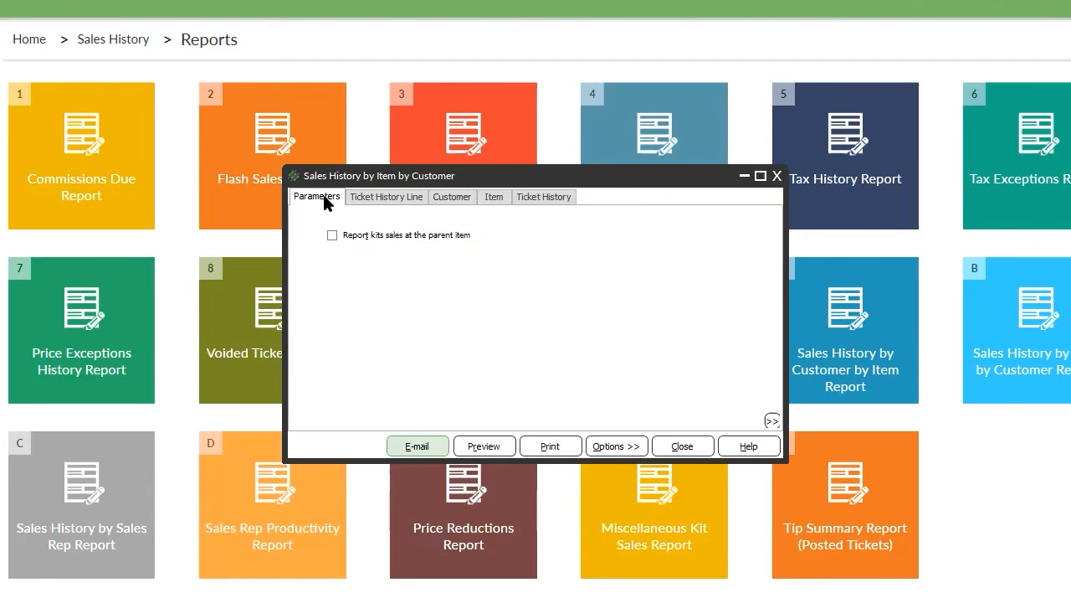
left_click(526, 199)
Add a Business date condition to the Ticket History filter and set it to 2/7/2021.
right_click(352, 317)
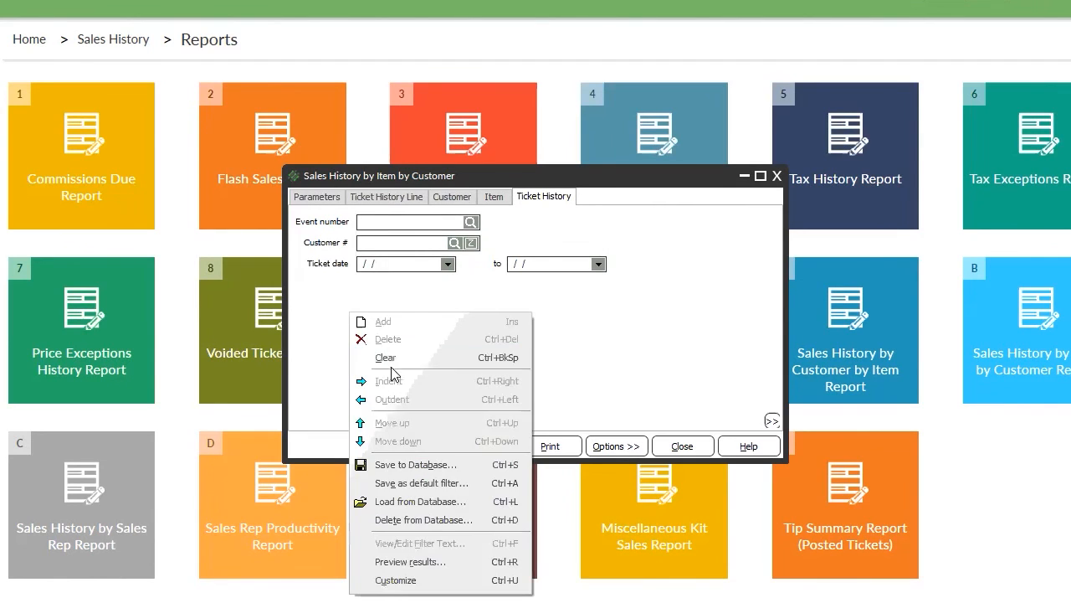
left_click(395, 580)
left_click(330, 252)
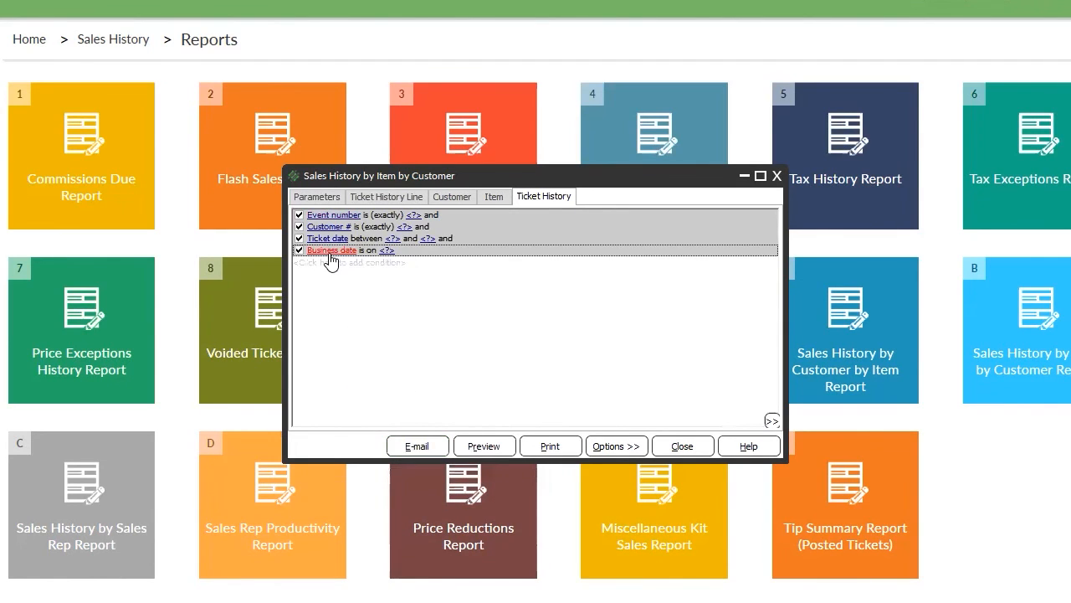
left_click(350, 250)
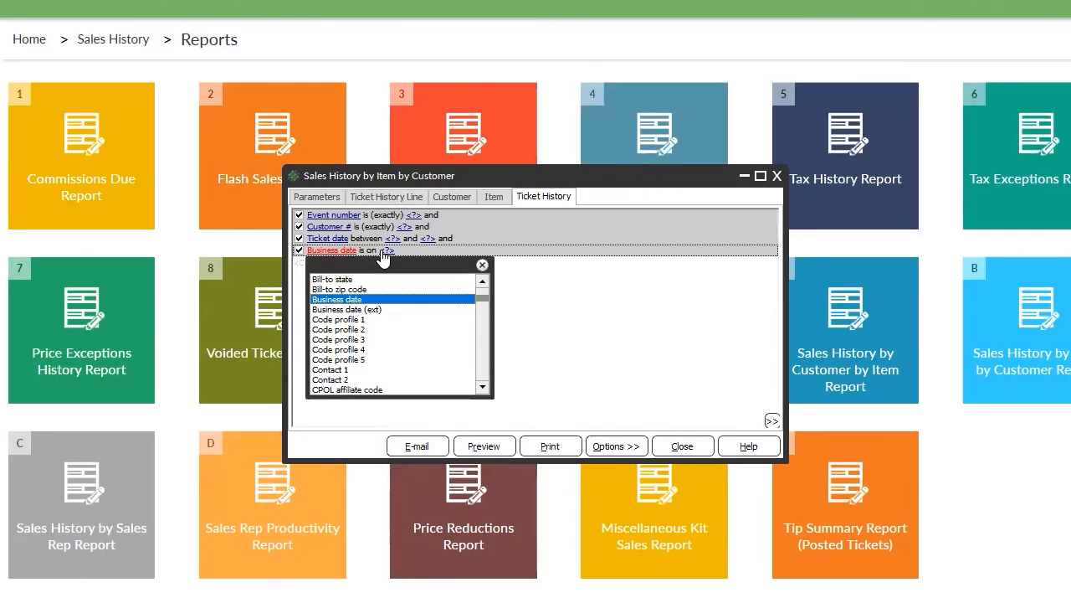
left_click(391, 299)
right_click(490, 330)
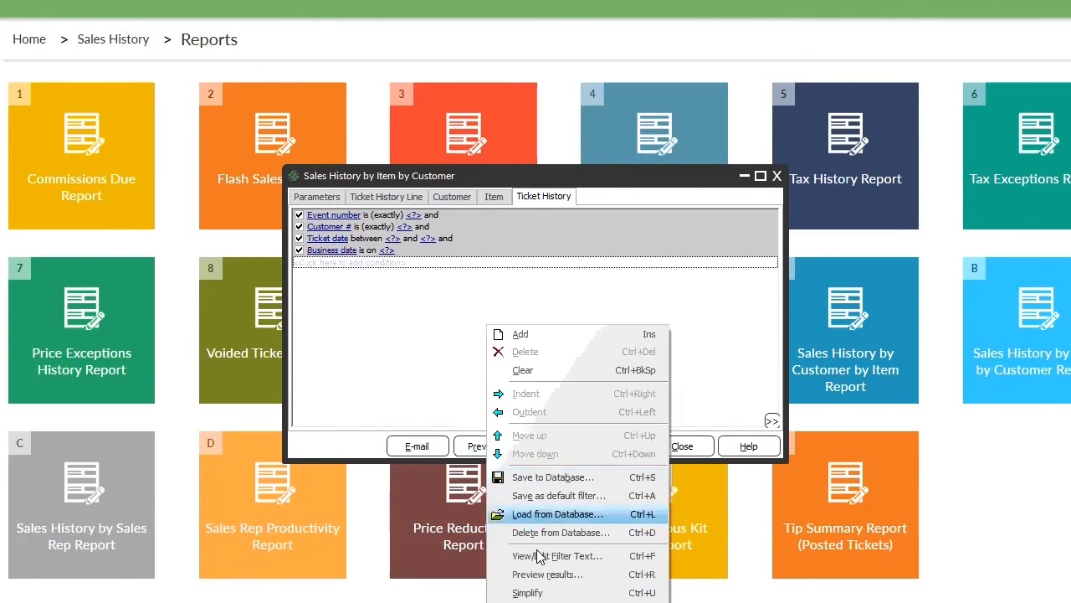
left_click(505, 588)
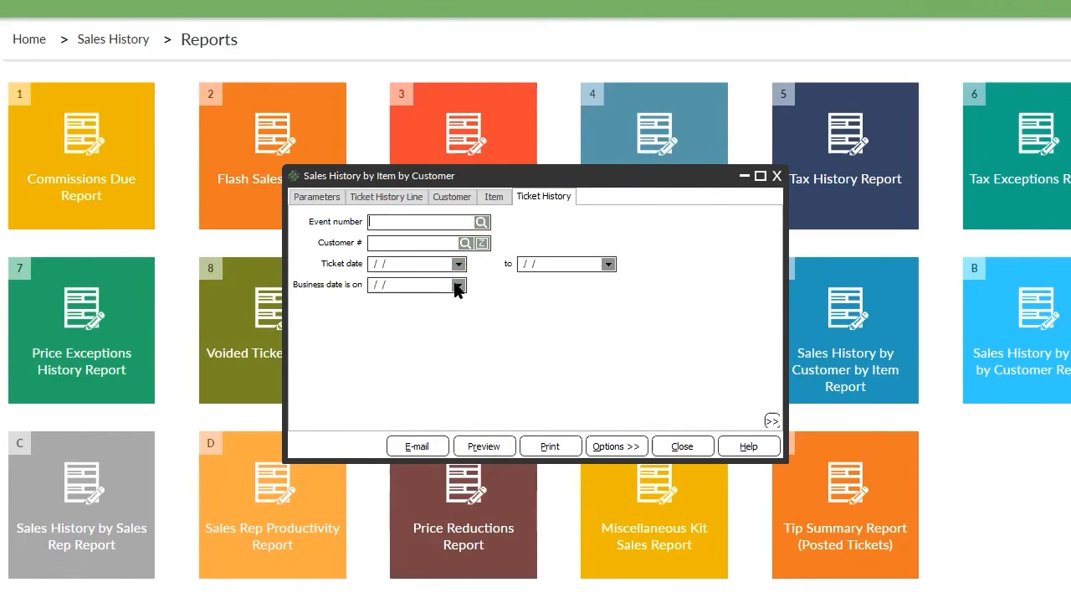
left_click(458, 285)
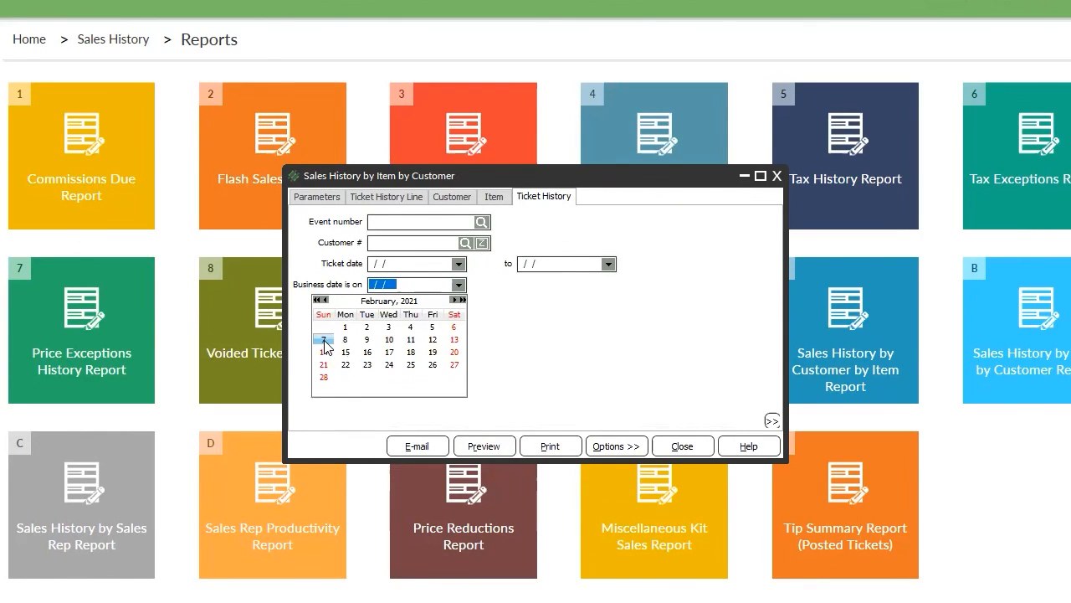
left_click(323, 339)
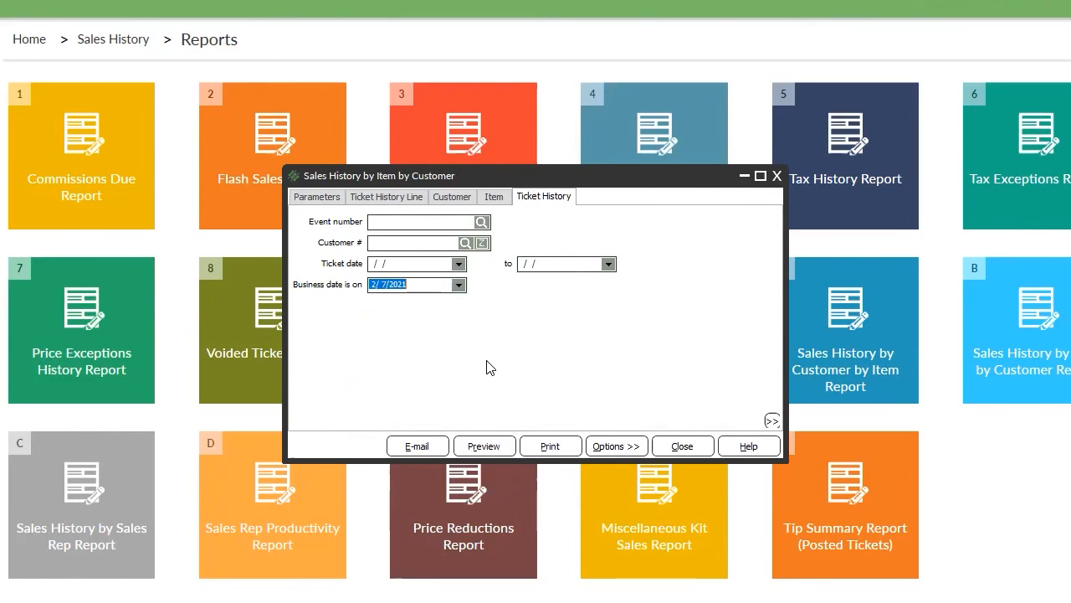
Change the Business date condition's operator to 'between'.
right_click(351, 290)
left_click(448, 558)
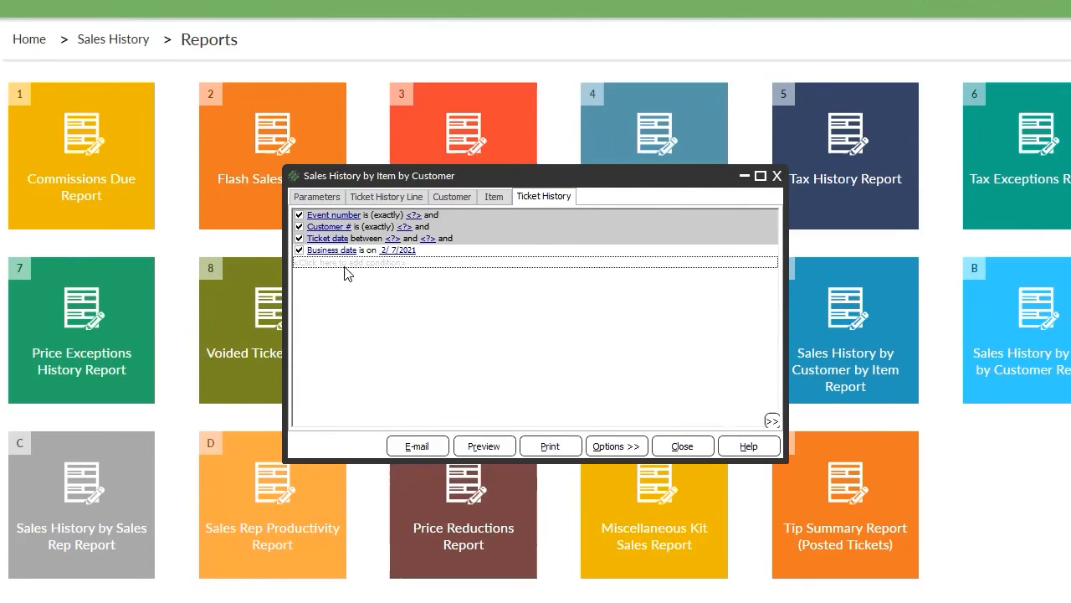
left_click(366, 250)
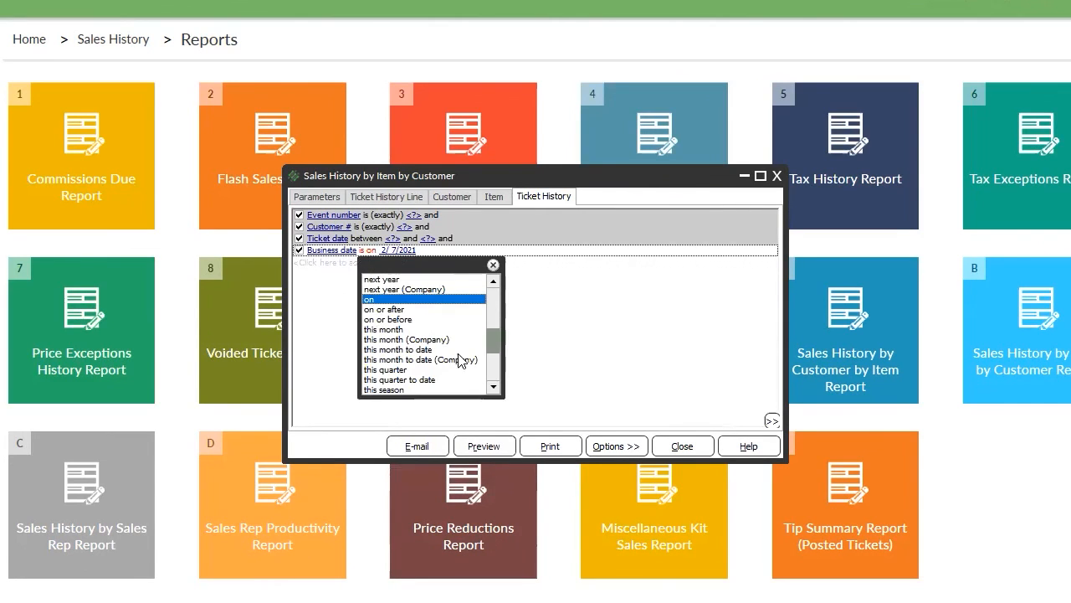
left_click(494, 376)
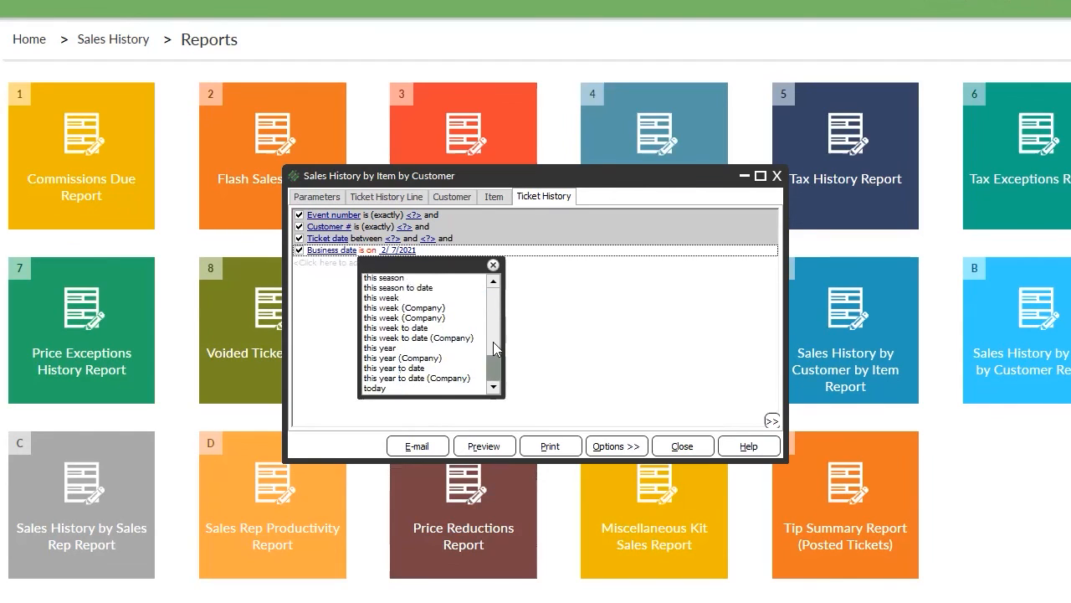
left_click_drag(495, 349, 492, 284)
left_click(385, 281)
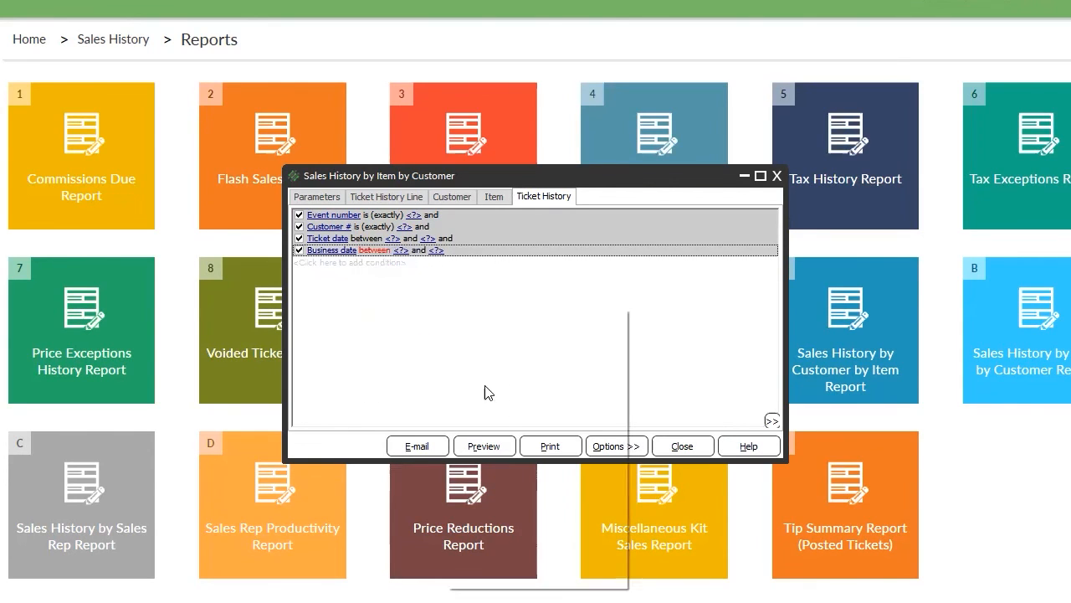
right_click(445, 308)
left_click(486, 574)
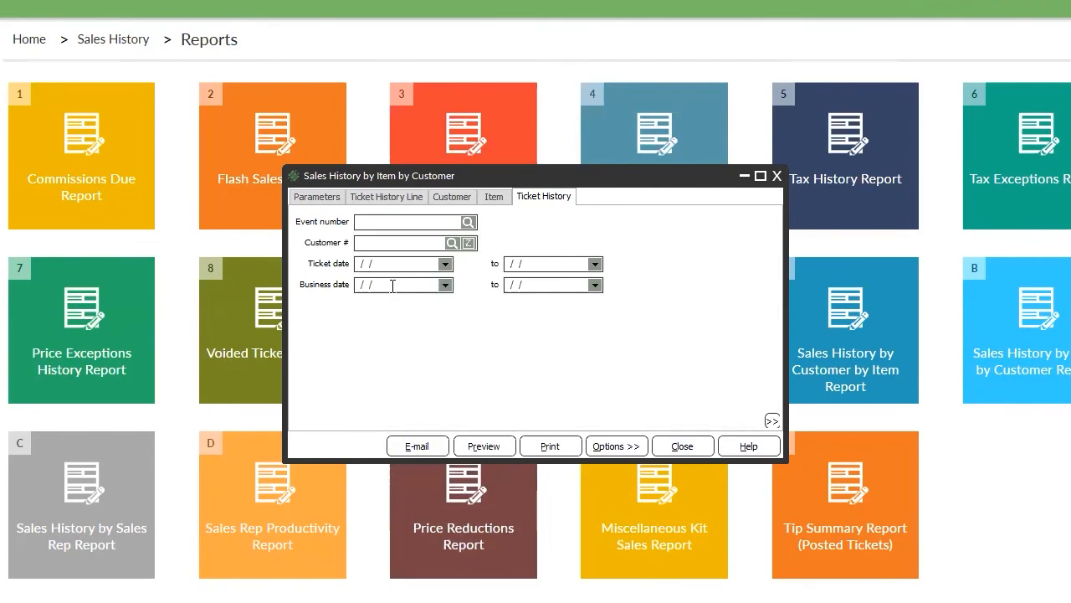
Set the Business date range from 1/1/2021 to 1/31/2021.
left_click(444, 285)
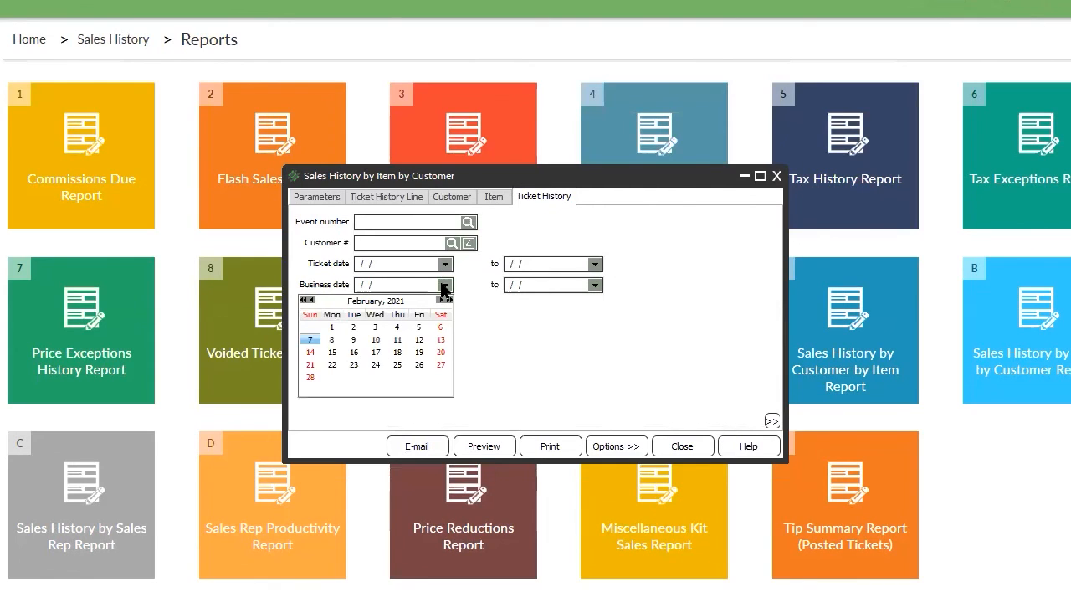
left_click(312, 298)
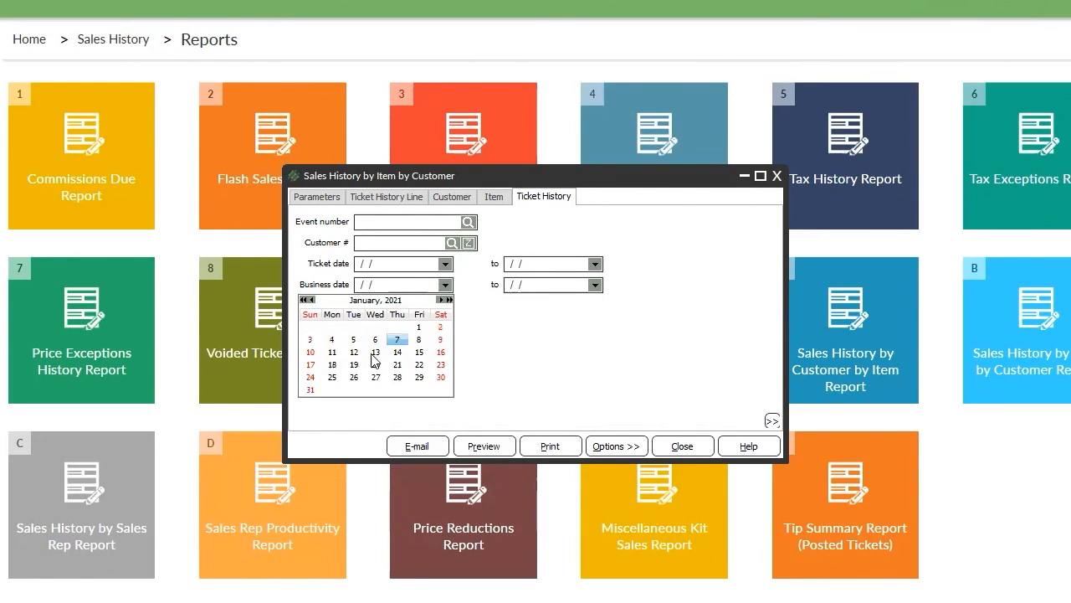
left_click(419, 327)
left_click(594, 285)
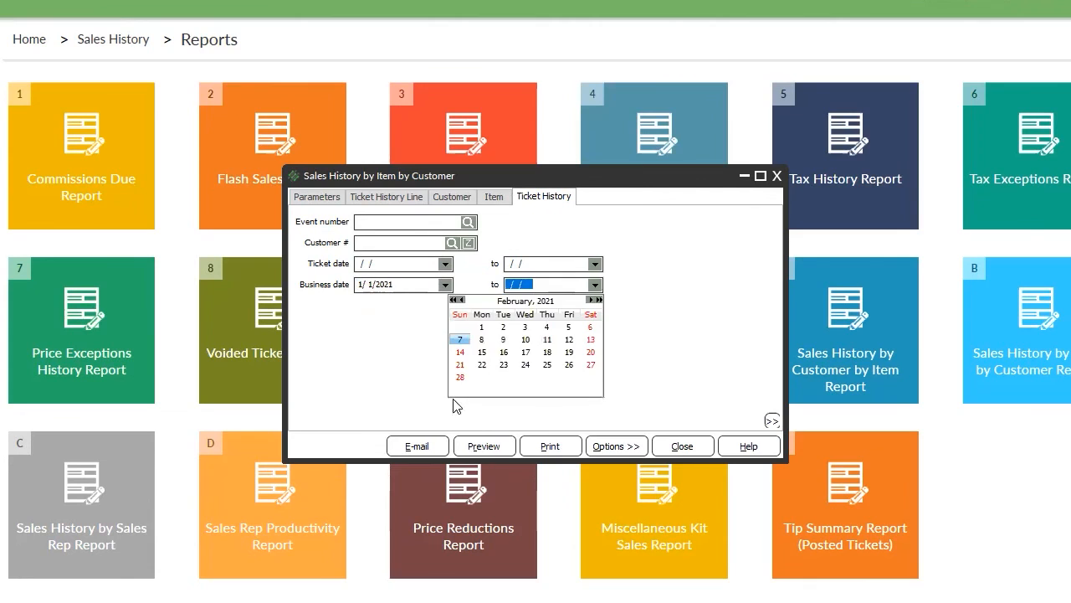
left_click(463, 299)
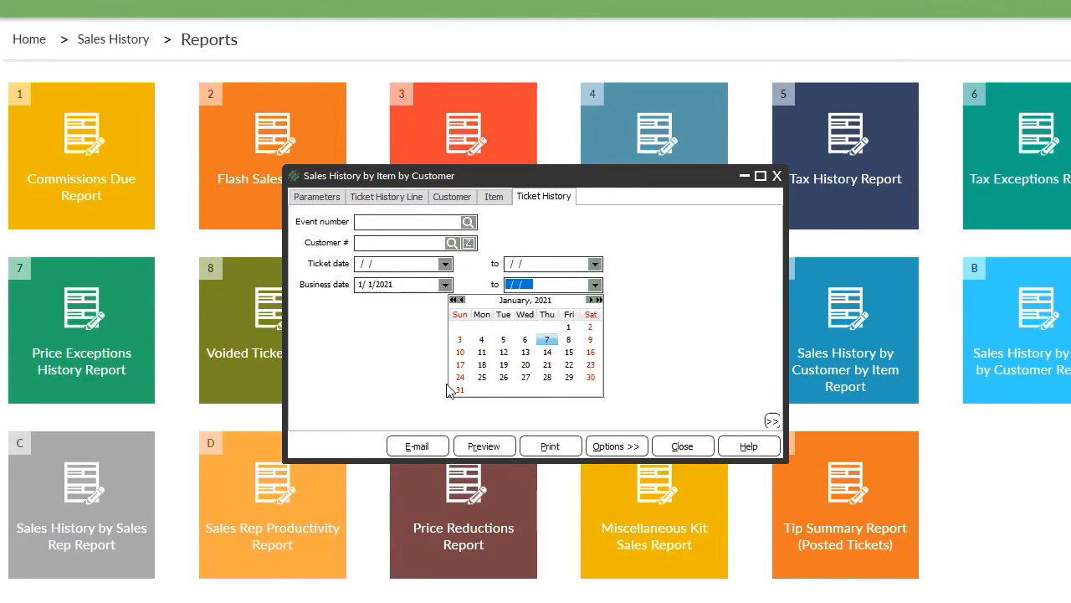
left_click(496, 483)
Preview the January 2021 report for customer 106, which shows no sales, and close it.
left_click(480, 446)
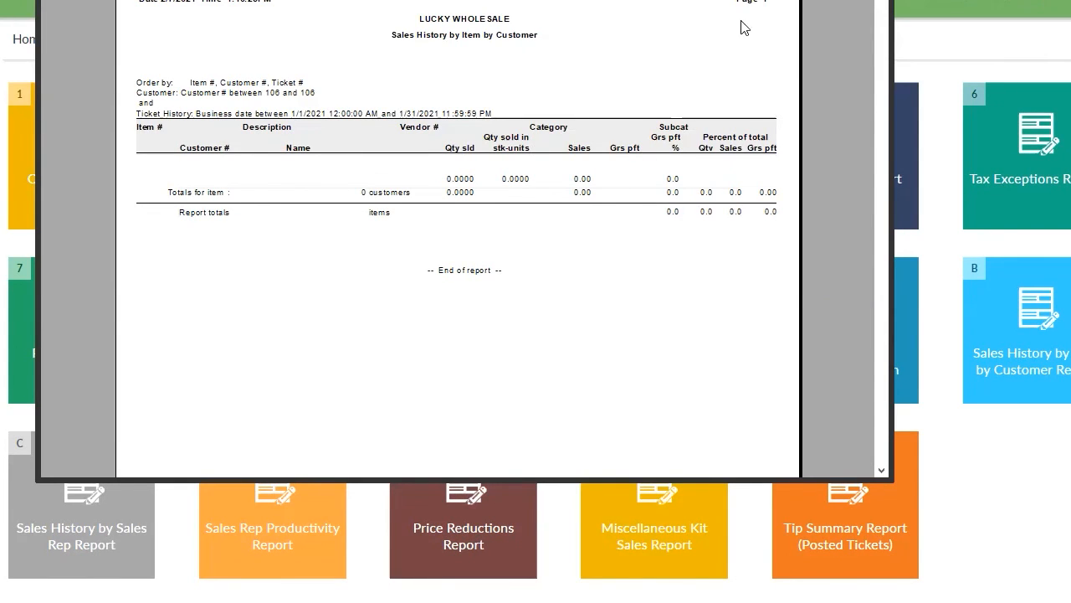
key("Escape")
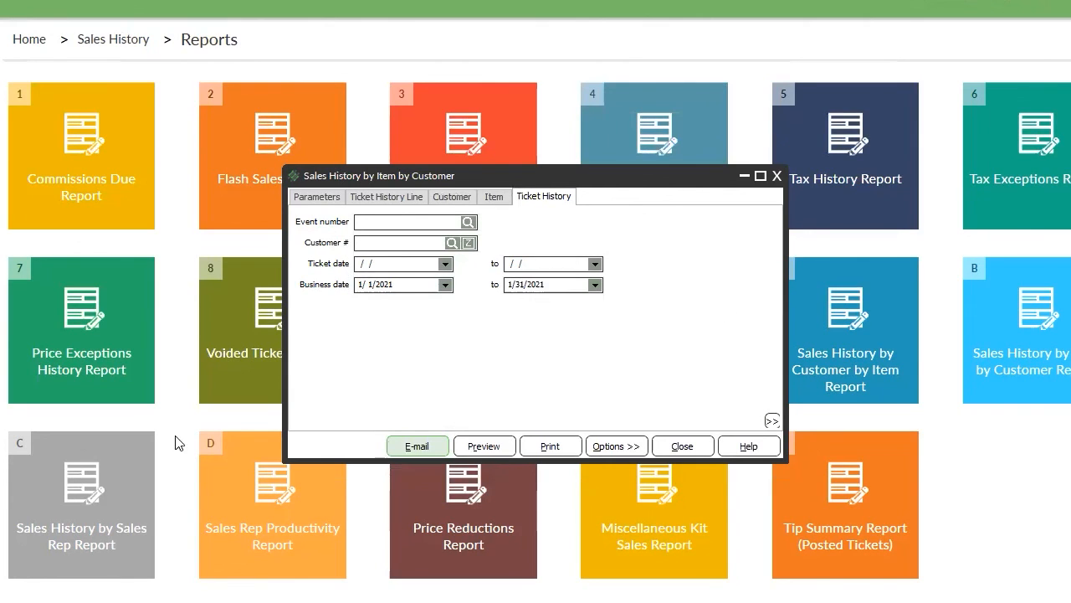
Browse the report Options and save-report settings without making any change.
left_click(617, 446)
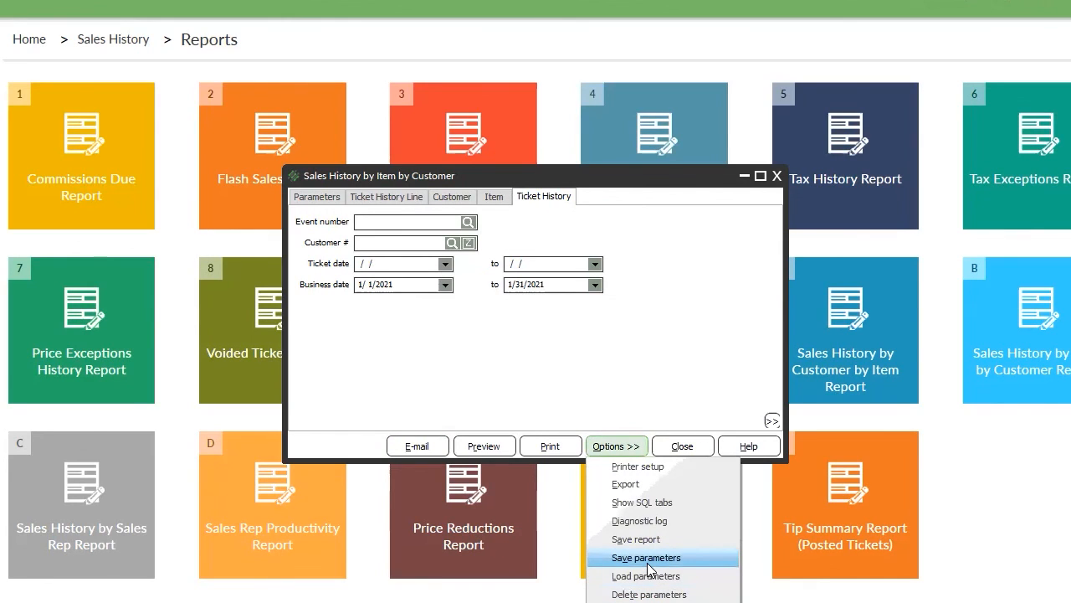
left_click(609, 368)
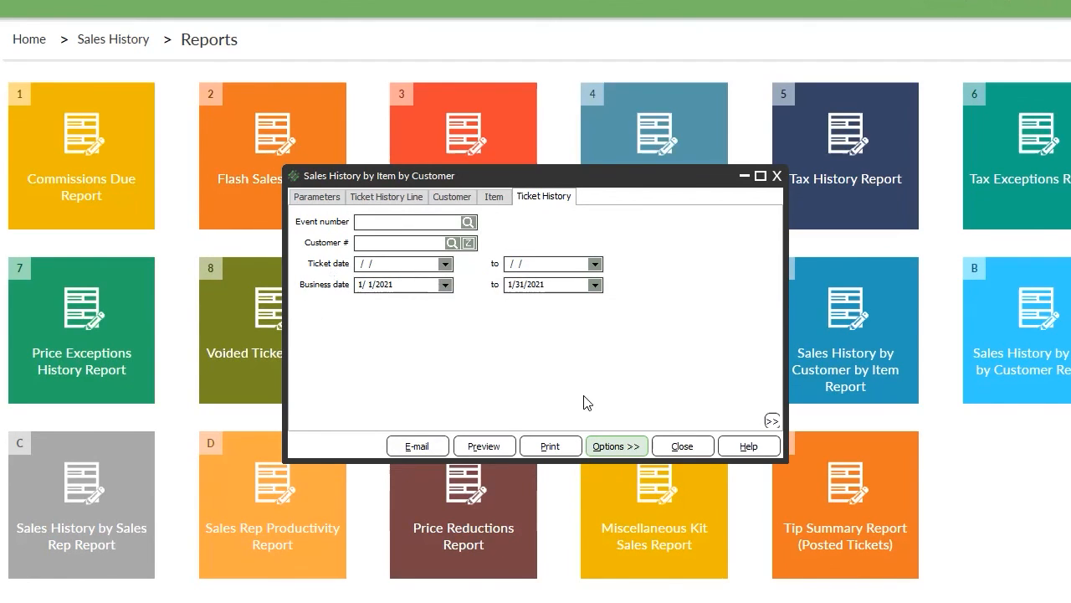
left_click(632, 446)
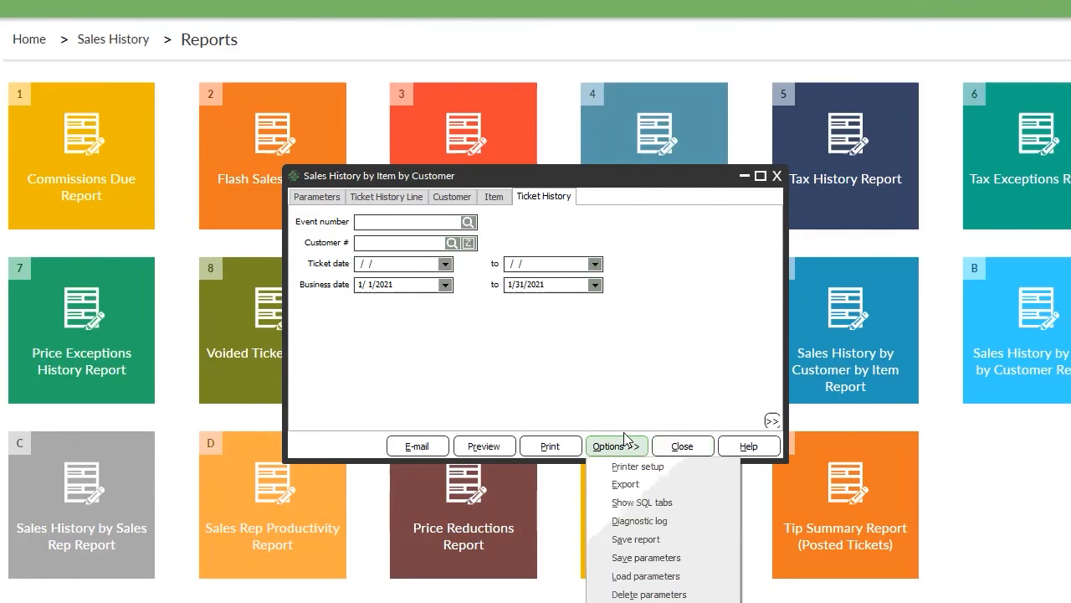
left_click(635, 540)
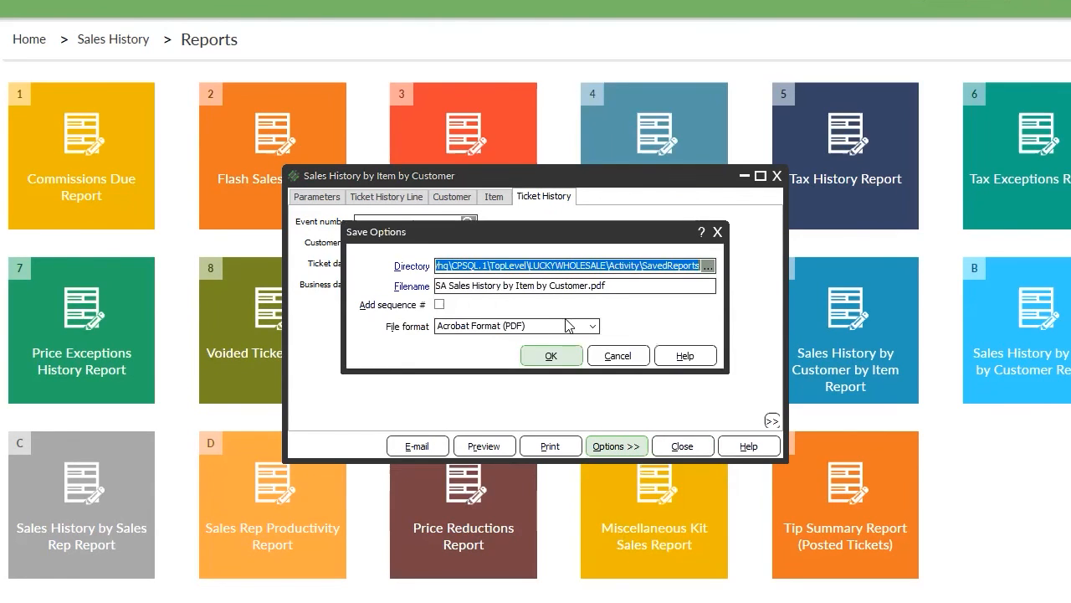
left_click(618, 356)
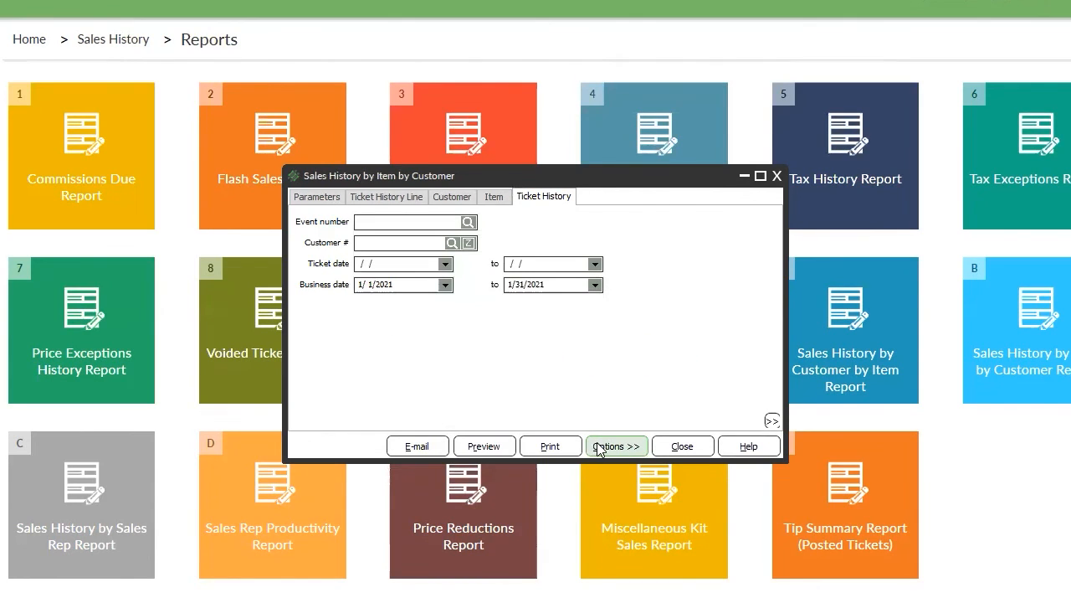
left_click(606, 446)
right_click(641, 344)
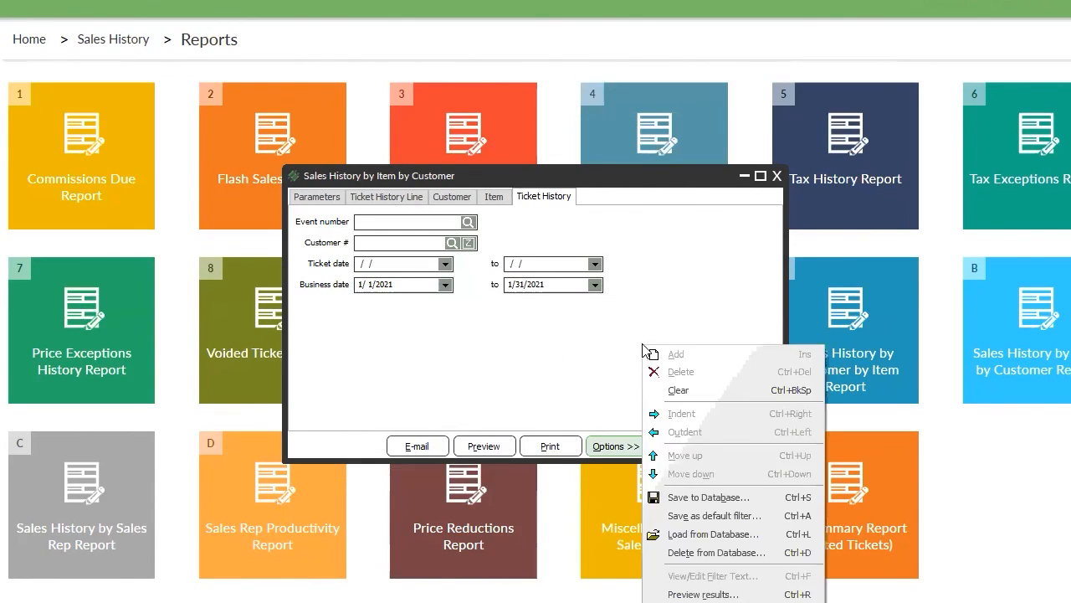
right_click(612, 337)
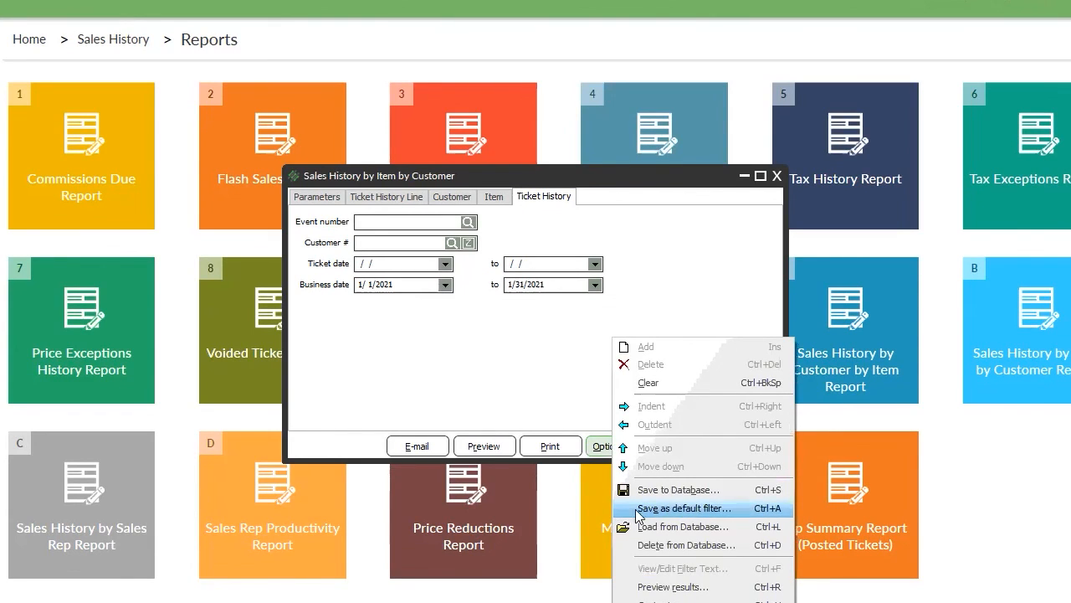
left_click(556, 355)
Save the January 2021 settings as the default filter and close the report dialog.
right_click(629, 357)
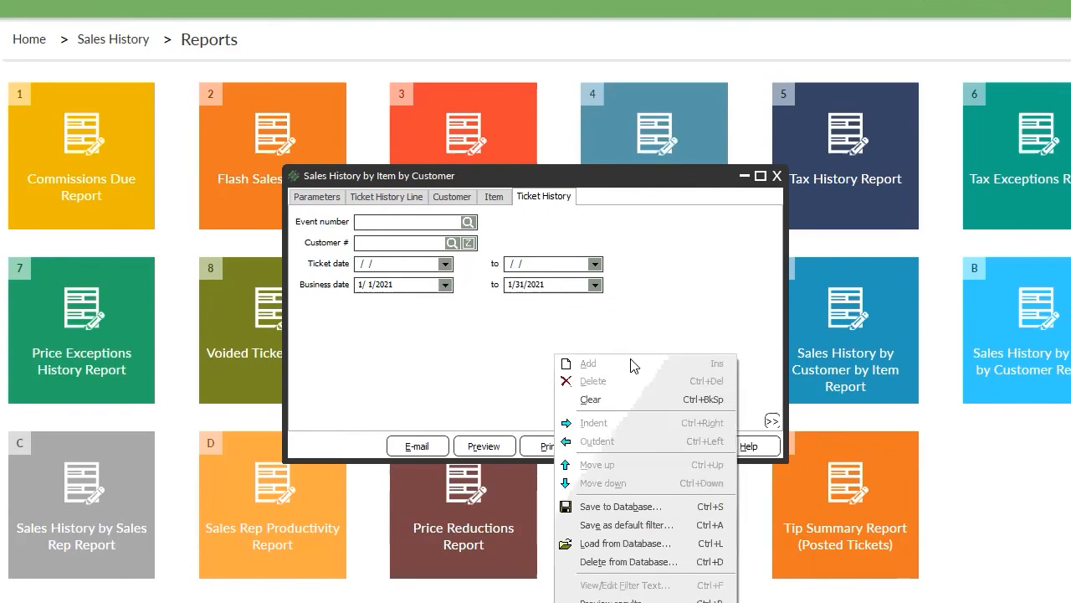
left_click(621, 524)
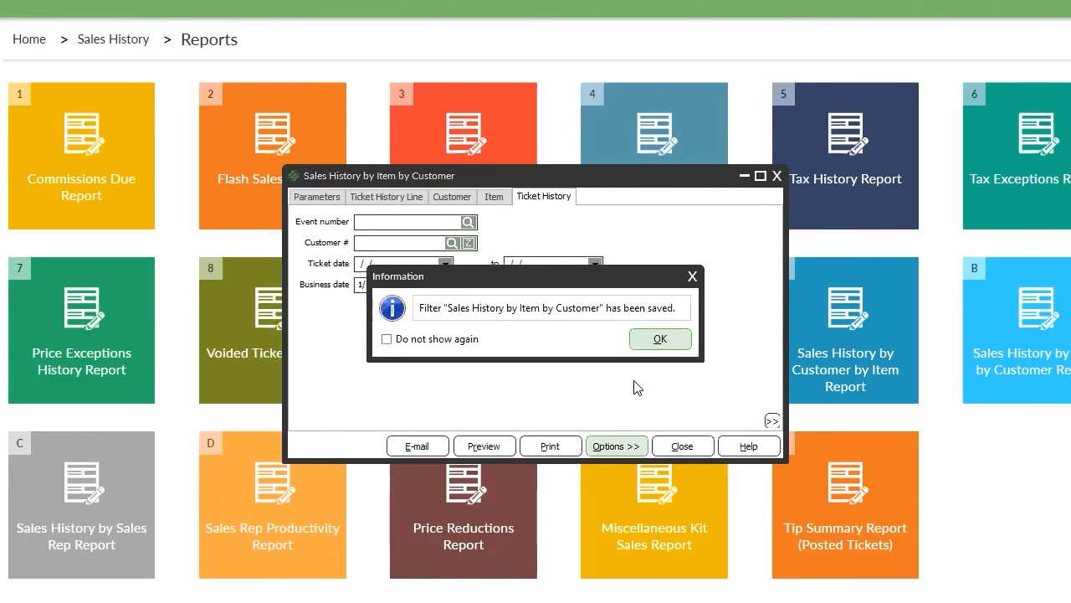
left_click(654, 341)
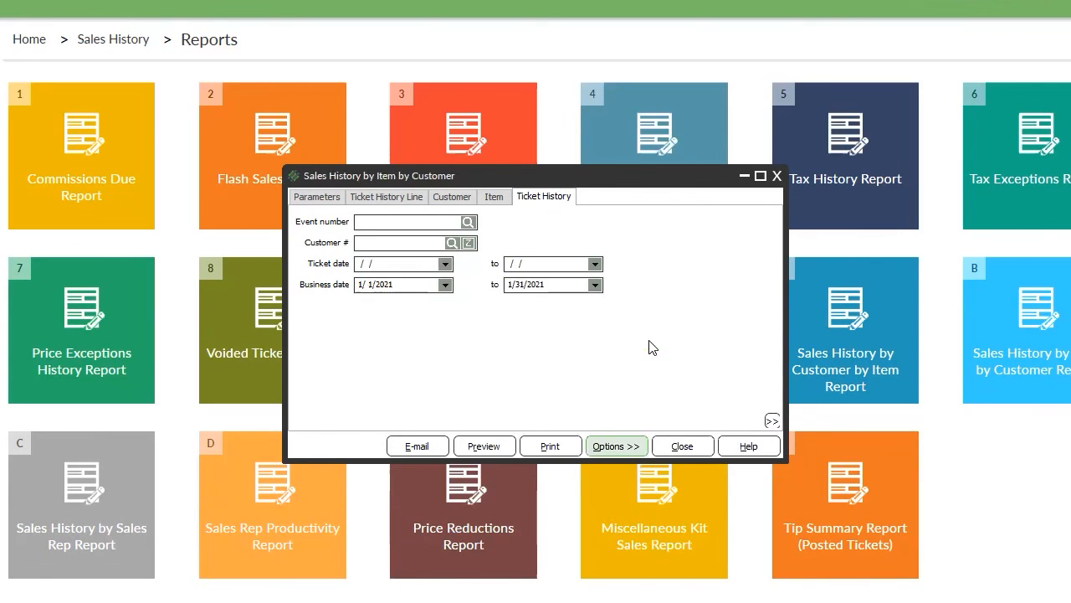
left_click(682, 446)
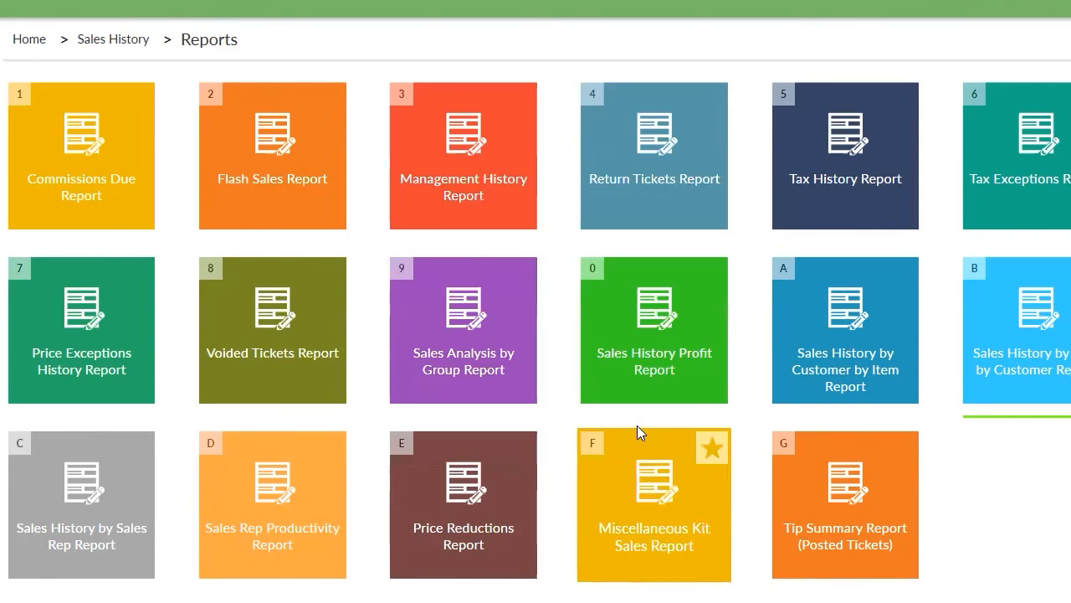
Reopen Sales History by Item by Customer, review its Ticket History Line, Customer, Item and Ticket History tabs, and close it.
left_click(1060, 357)
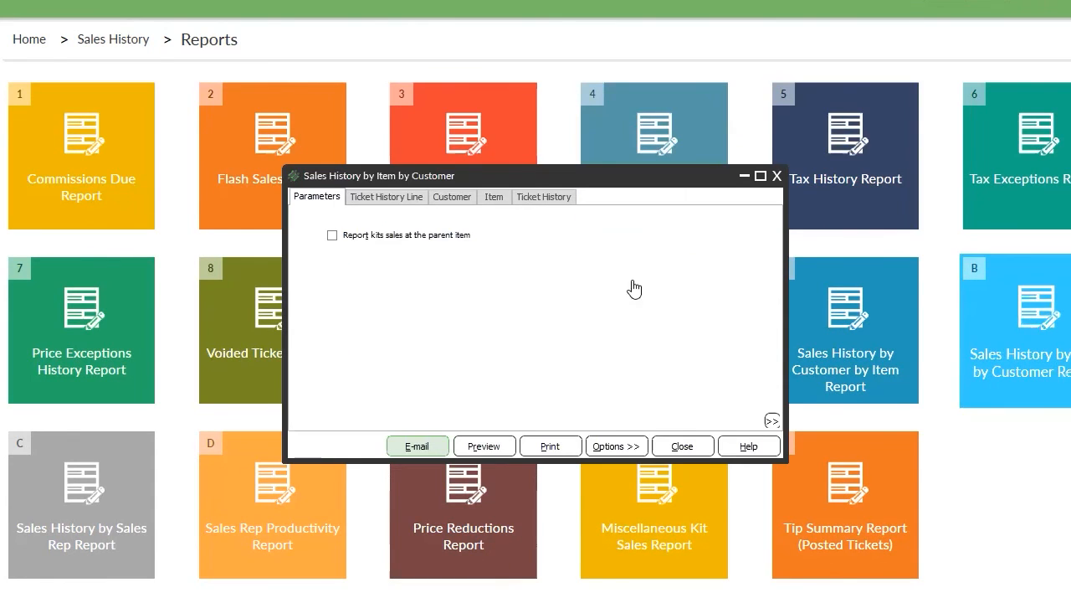
left_click(362, 199)
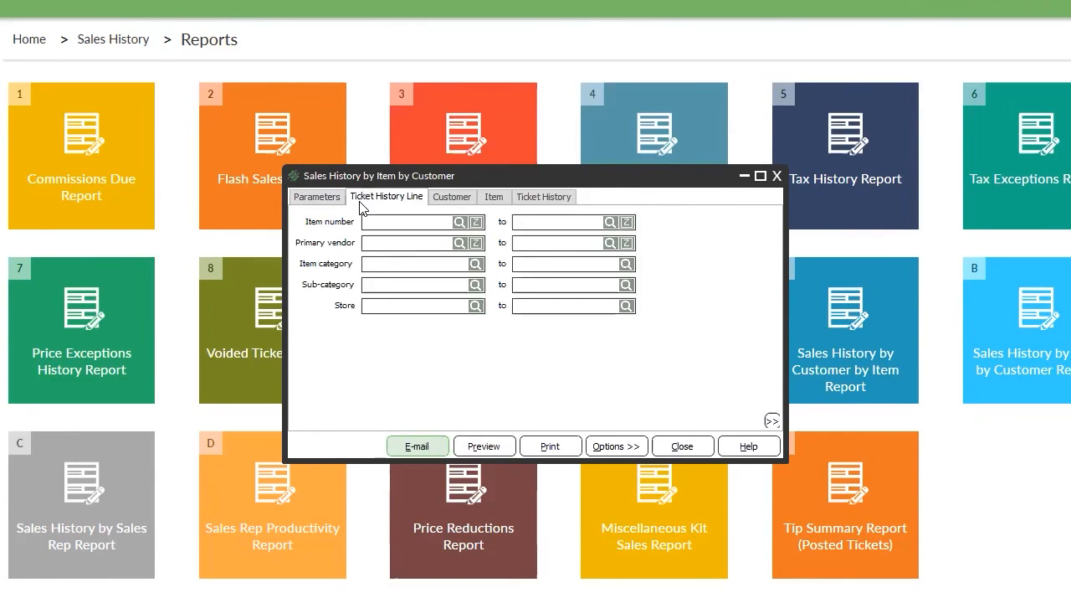
left_click(459, 199)
left_click(494, 198)
left_click(544, 199)
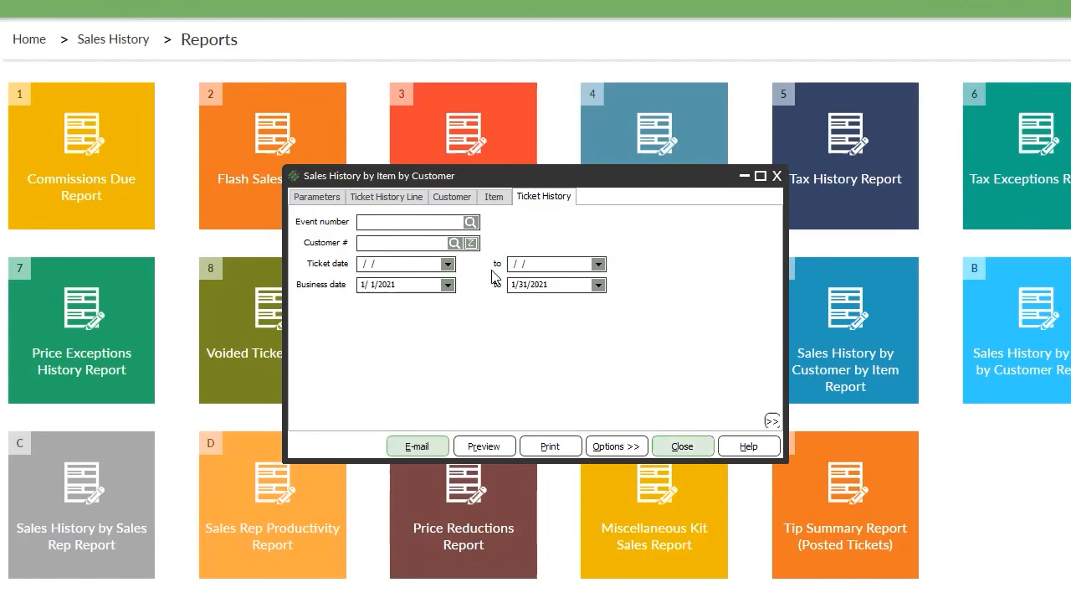
left_click(682, 446)
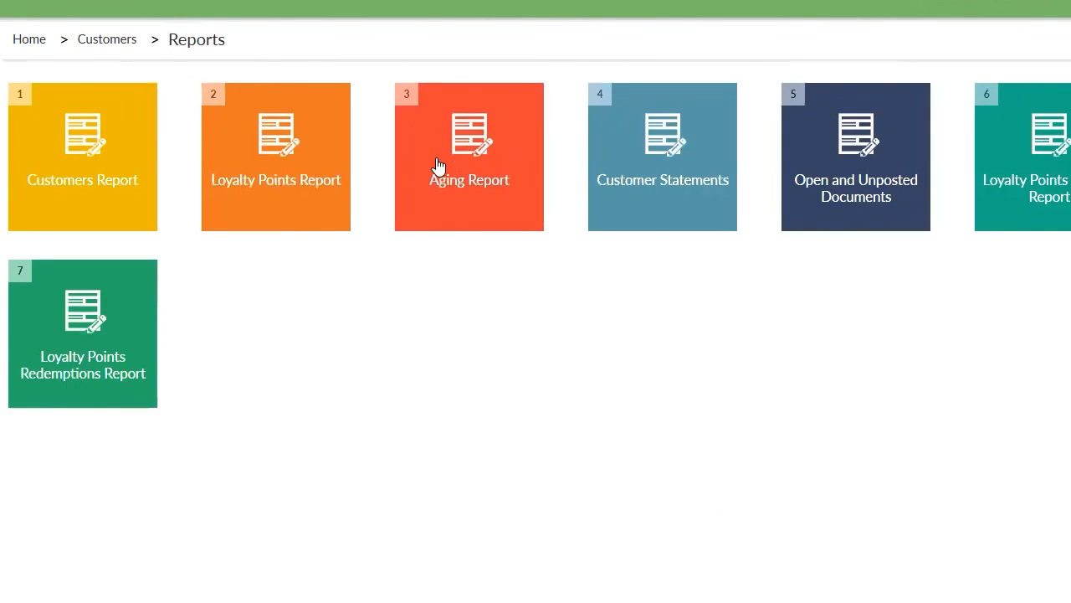
Open the Aging Report, preview it, and dismiss the warning about customers not aged.
left_click(466, 169)
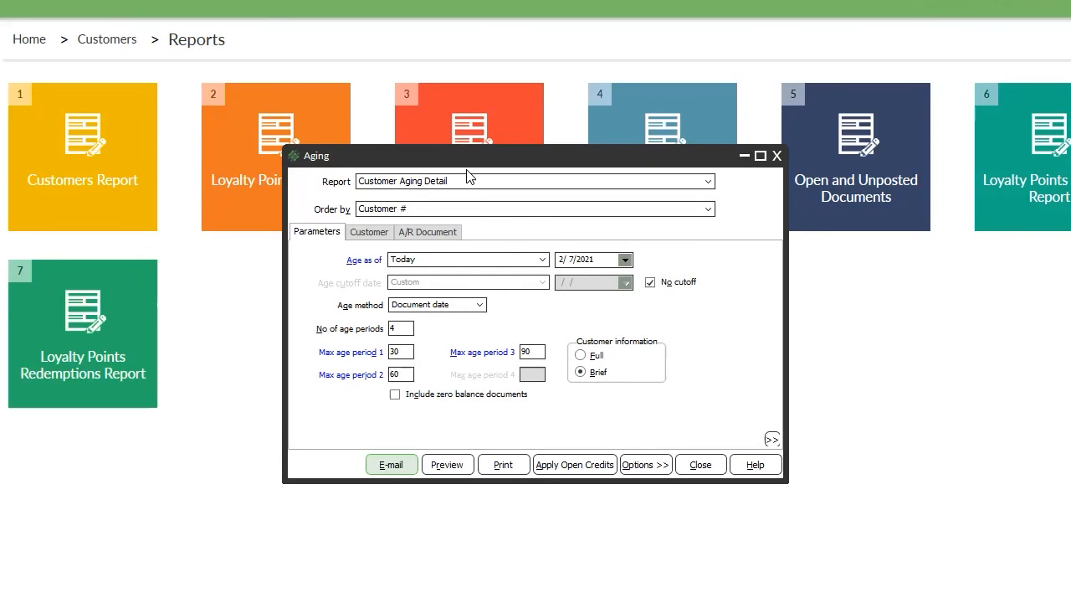
left_click(455, 467)
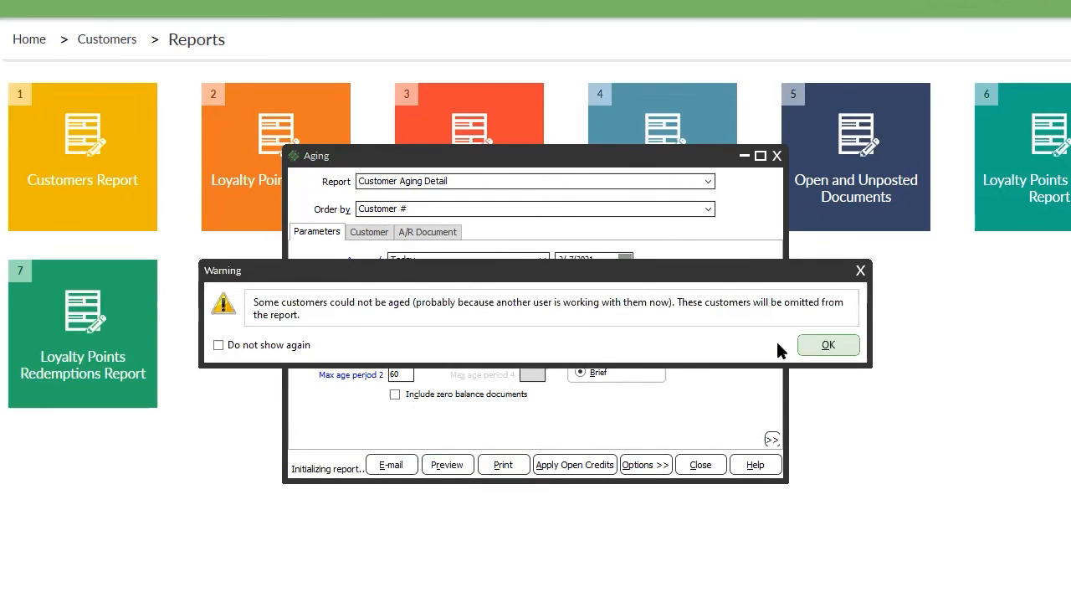
left_click(824, 344)
Limit the Customer # range to customer 106 and preview the aging detail.
left_click(351, 232)
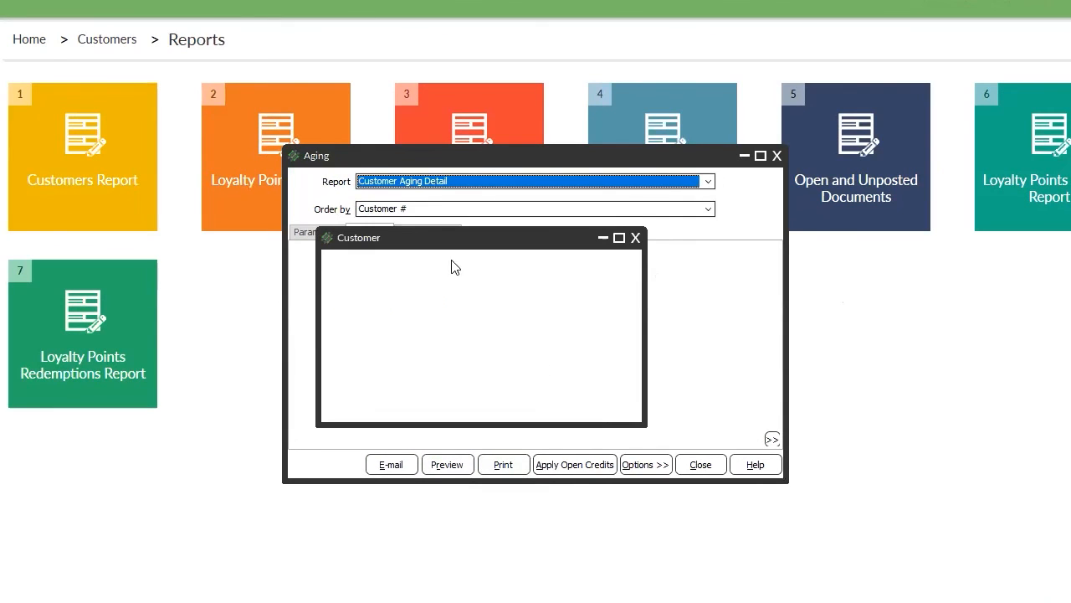
left_click(635, 237)
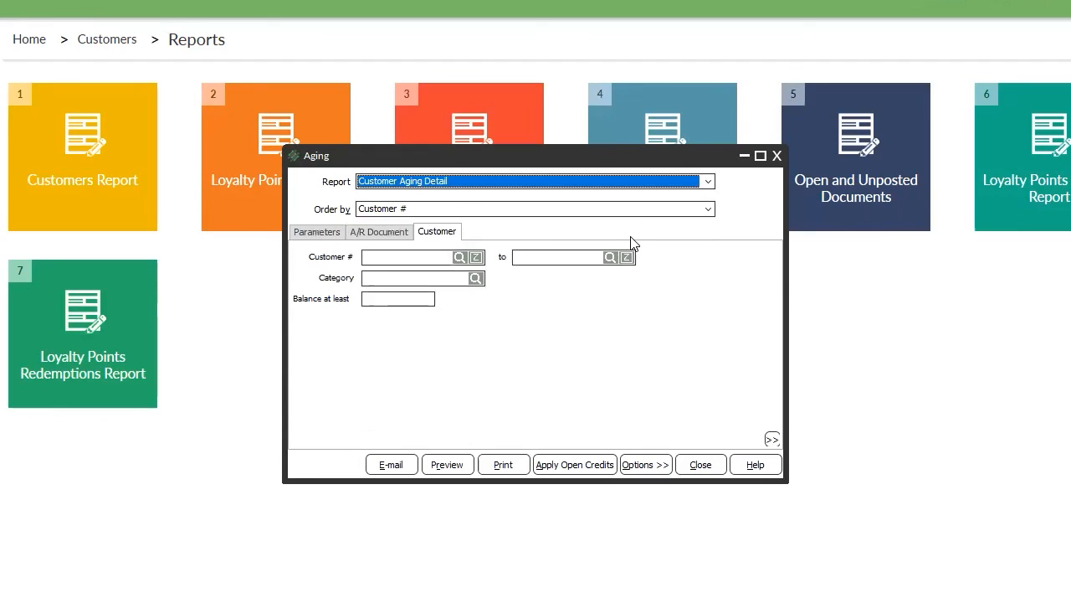
left_click(461, 261)
double_click(467, 352)
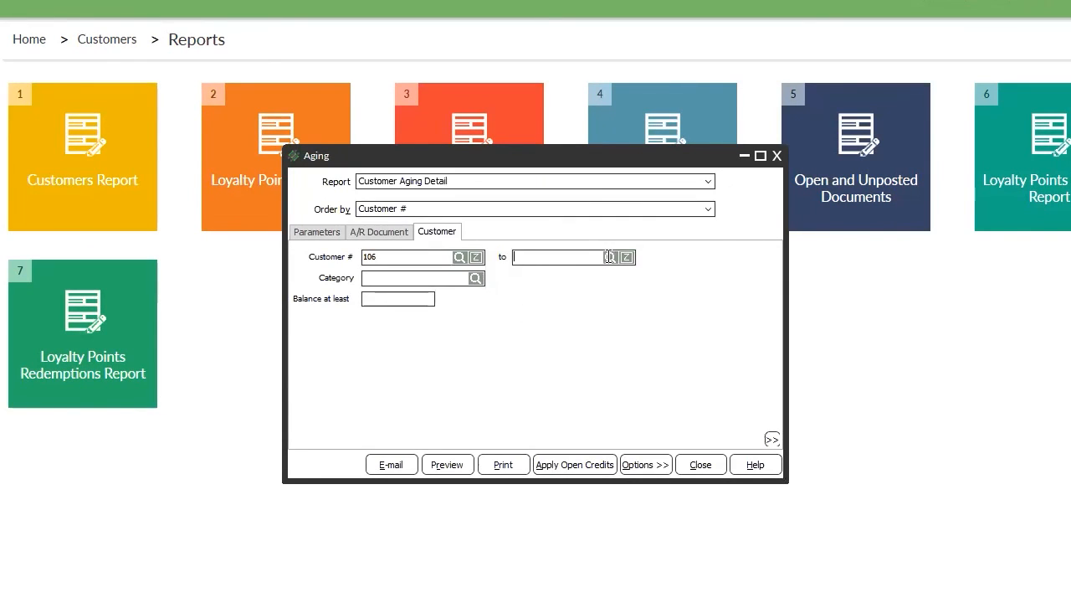
left_click(610, 257)
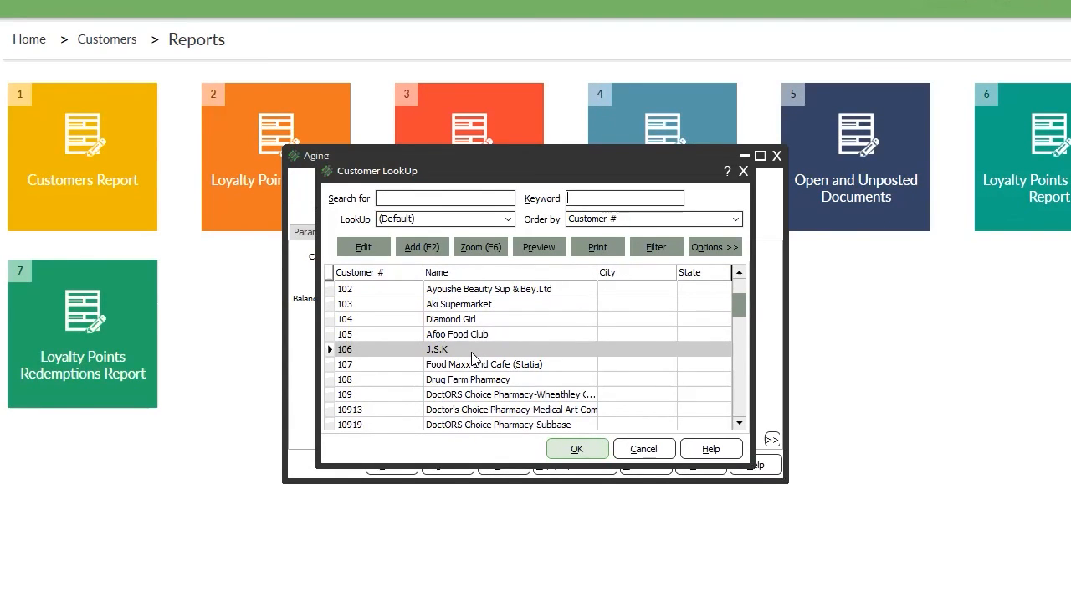
double_click(472, 353)
left_click(447, 464)
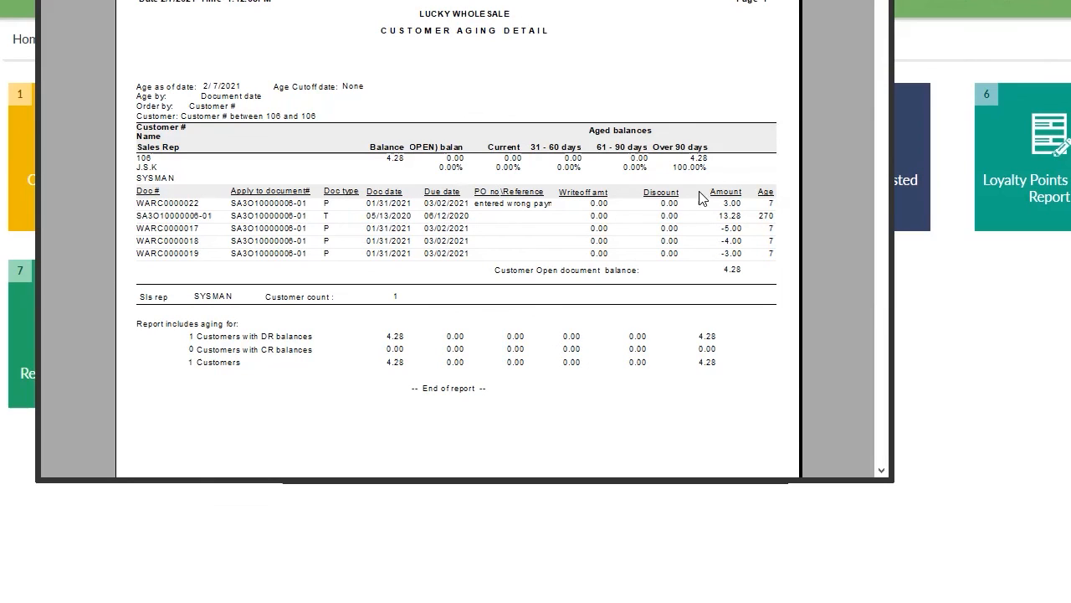
Inspect the Age and Doc type columns of customer 106's aging preview.
left_click(765, 217)
left_click(764, 297)
left_click(327, 204)
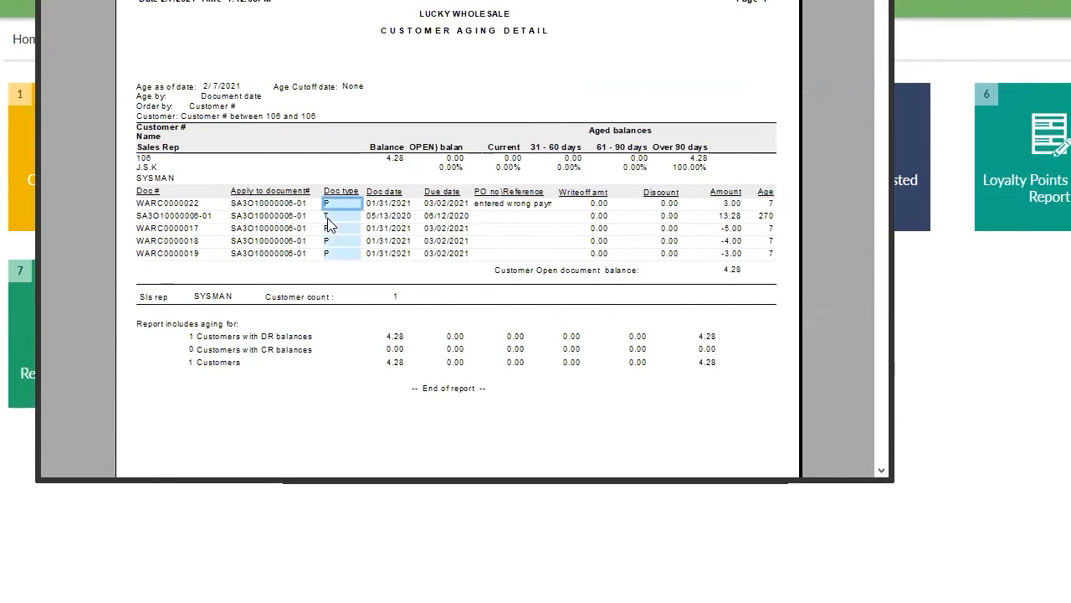
left_click(327, 229)
left_click(328, 216)
left_click(323, 257)
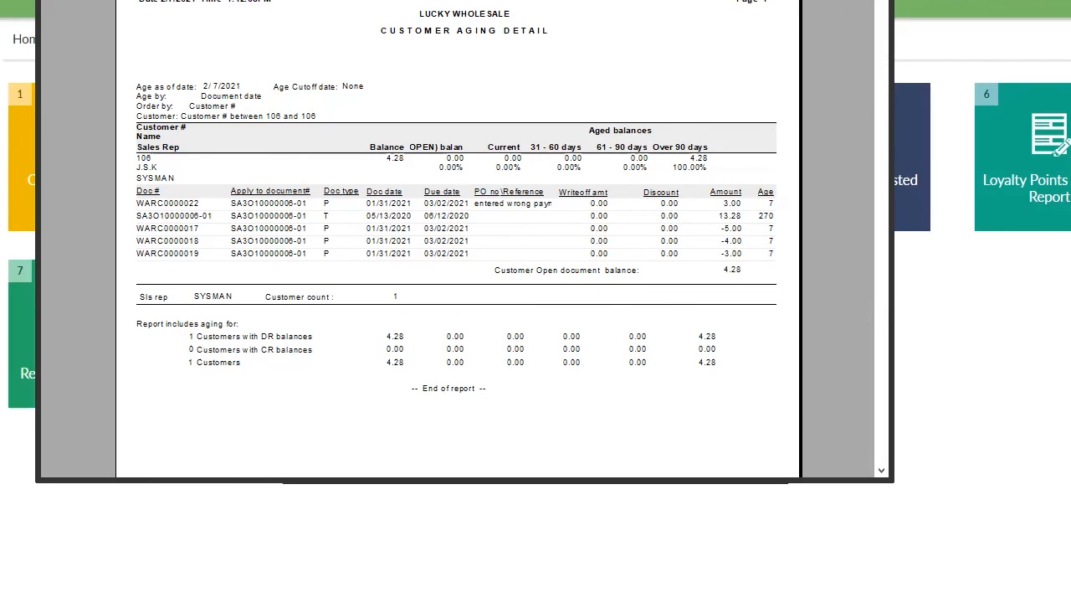
Close the aging preview and clear both Customer # range fields.
key("Escape")
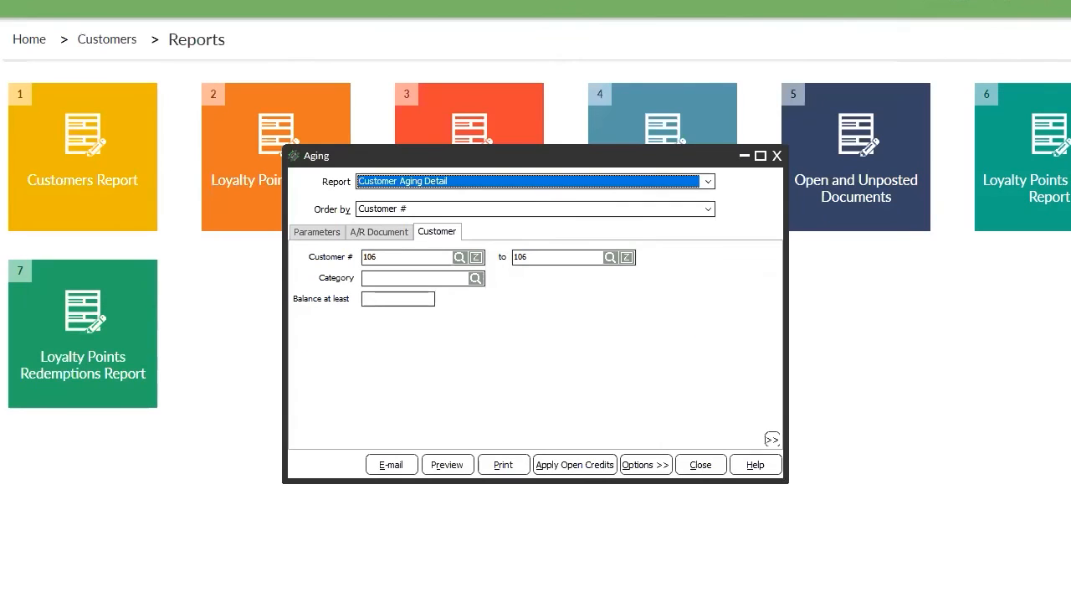
left_click(429, 258)
key("BackSpace")
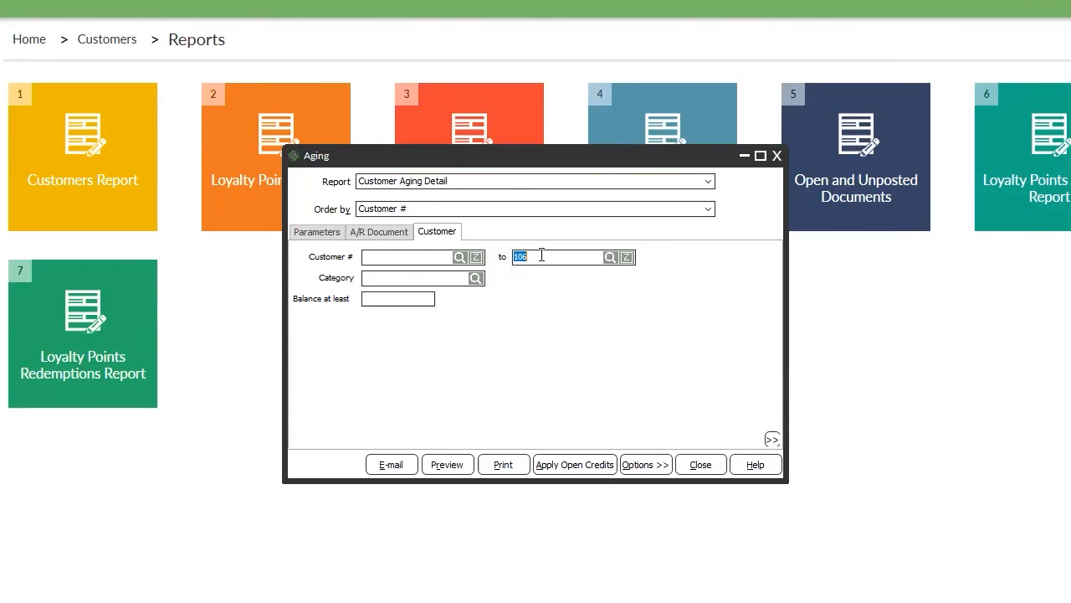
key("BackSpace")
Preview with a 500.00 minimum balance, dismiss the no-customers error, and delete the 500.00.
left_click(454, 467)
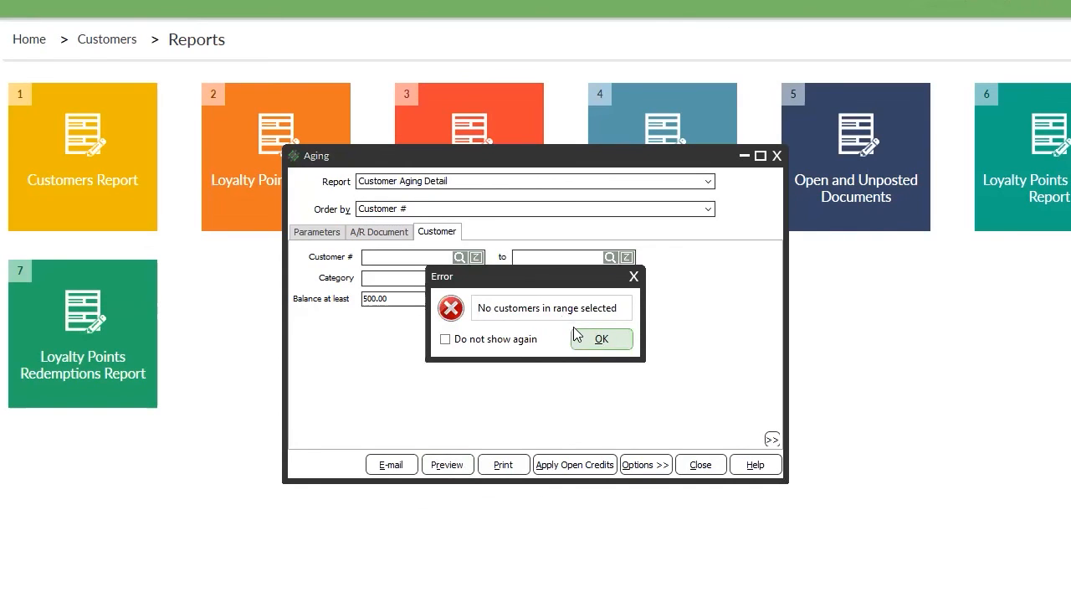
left_click(598, 340)
left_click(399, 301)
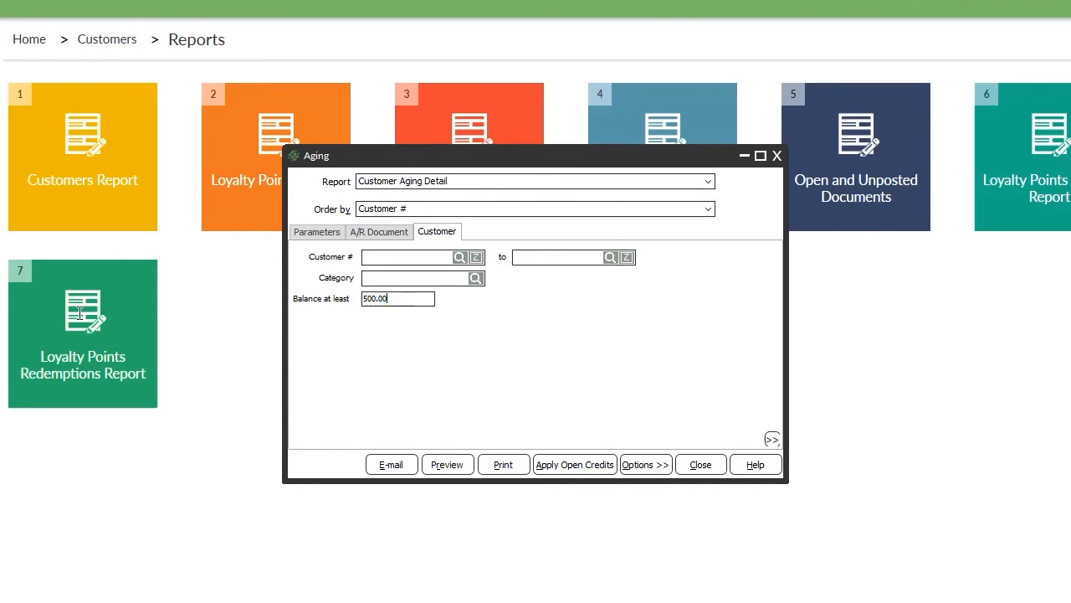
key("BackSpace")
Preview the Customer Aging Detail for balances of at least 1, showing three customers totalling 29.28.
type("1")
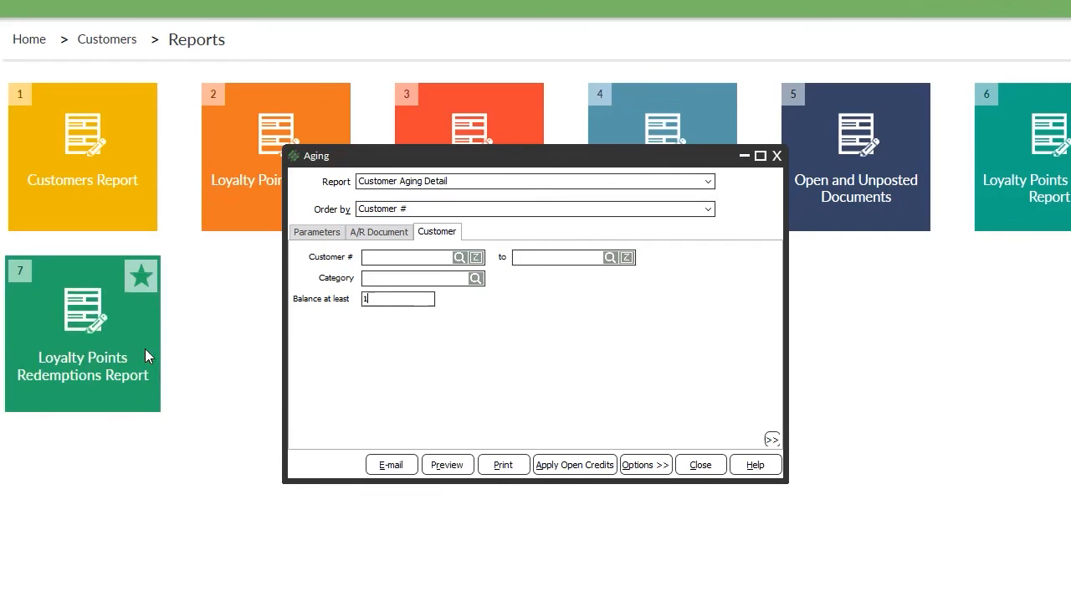
left_click(442, 465)
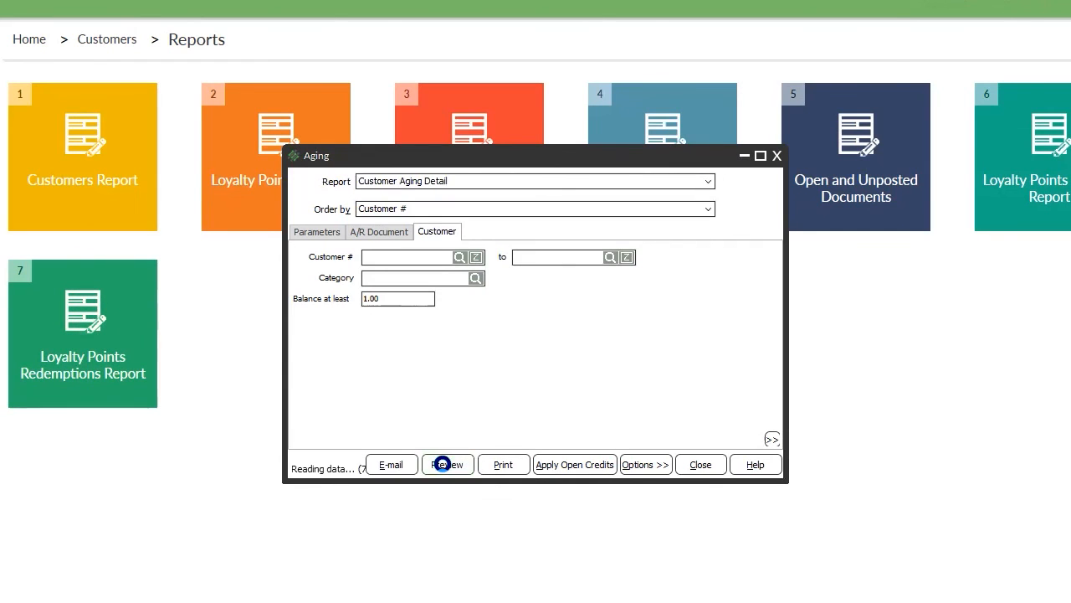
scroll(726, 287, "down", 3)
scroll(724, 288, "down", 3)
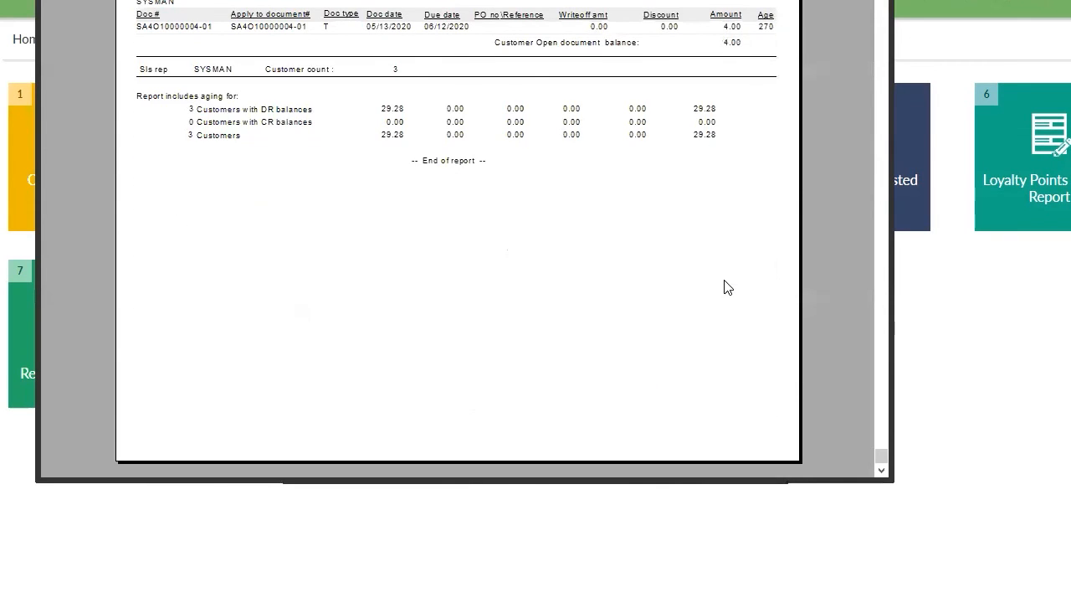
scroll(640, 211, "up", 4)
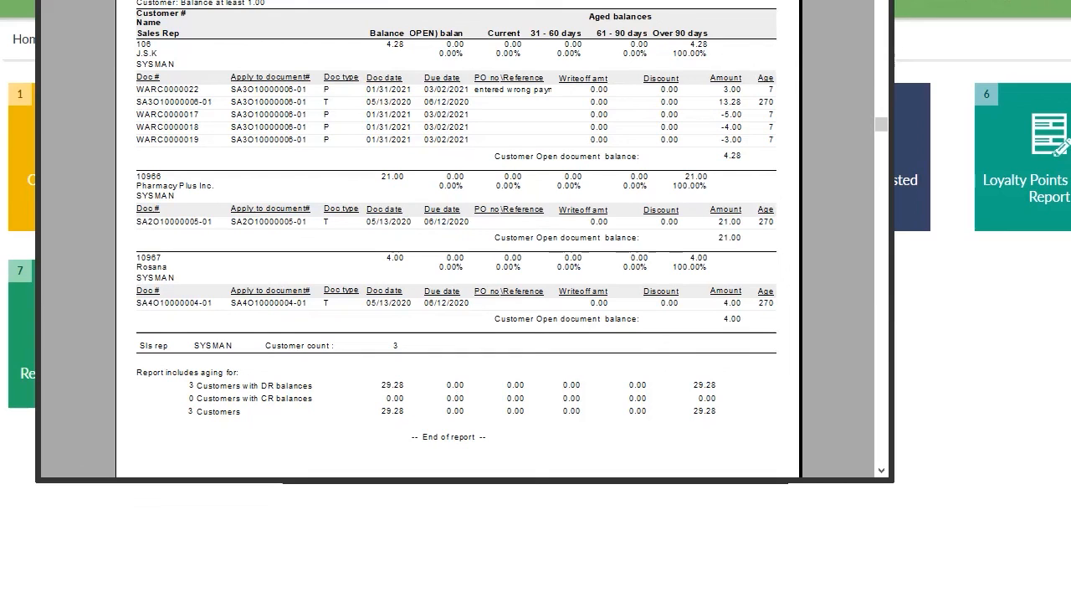
Cancel printing of the aging report and close its preview.
left_click(54, 0)
left_click(84, 0)
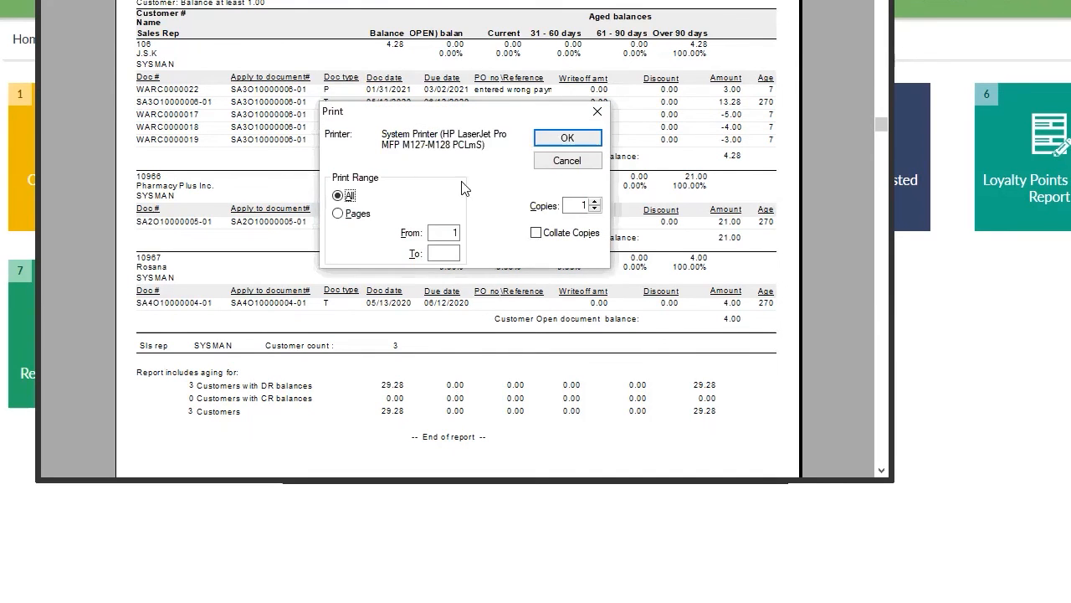
left_click(567, 160)
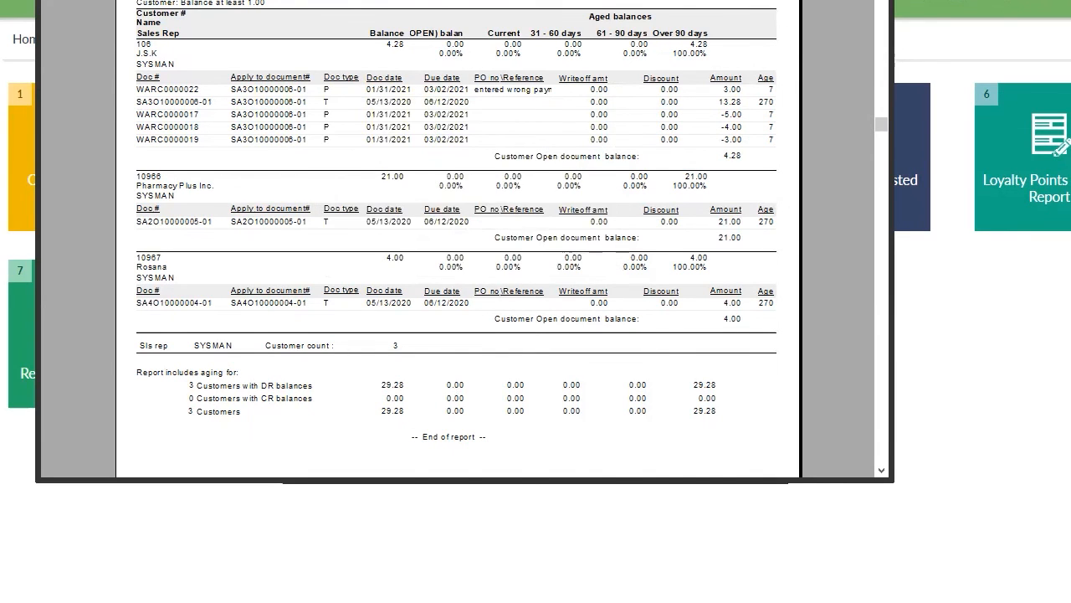
key("alt+F4")
Cancel e-mailing the aging report and close the Aging report window.
left_click(390, 464)
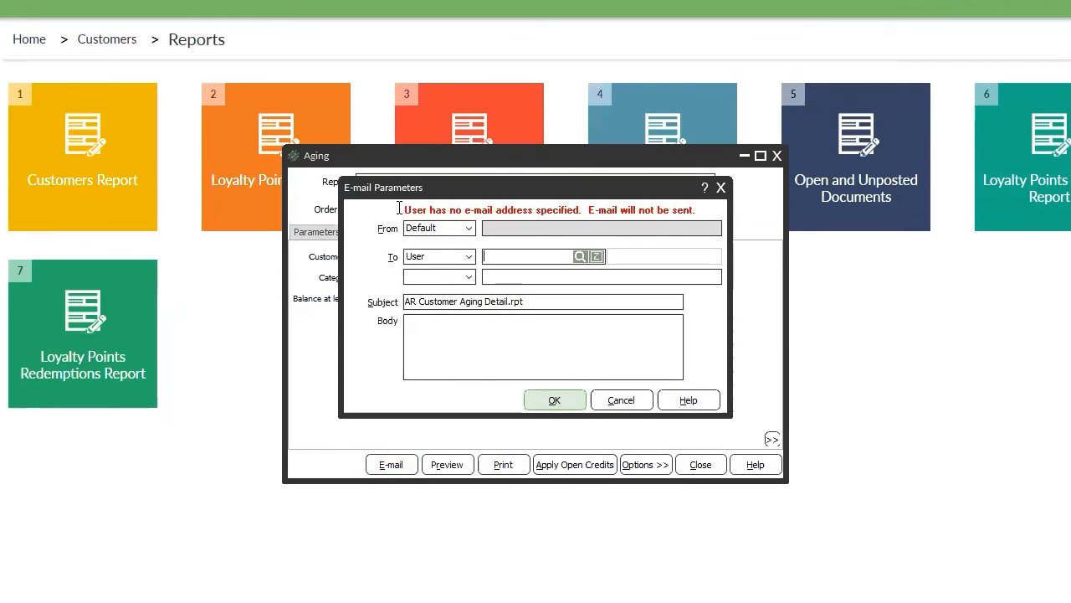
left_click(620, 405)
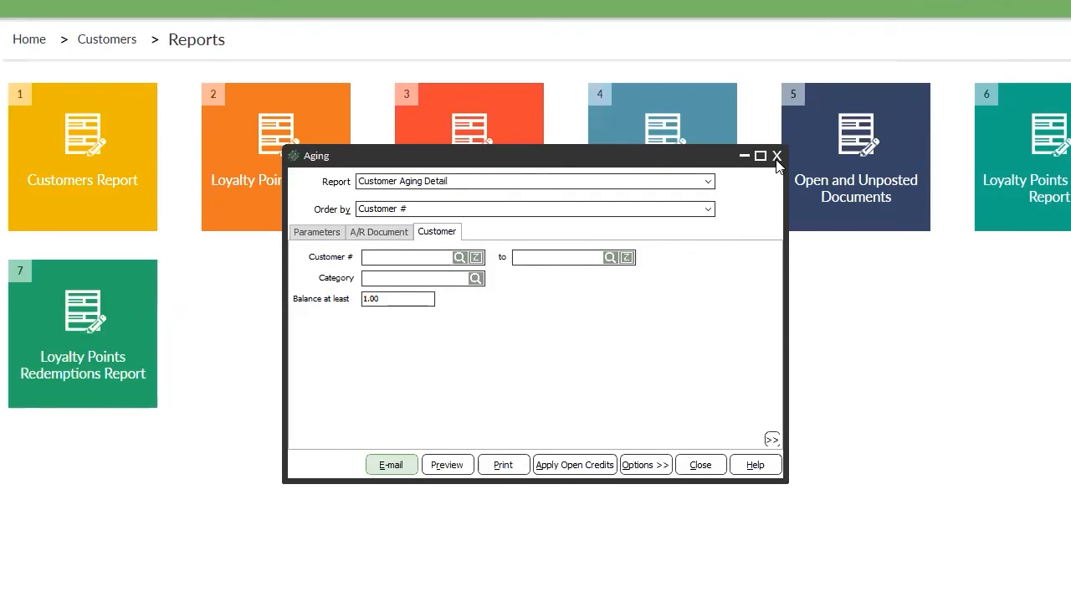
left_click(777, 157)
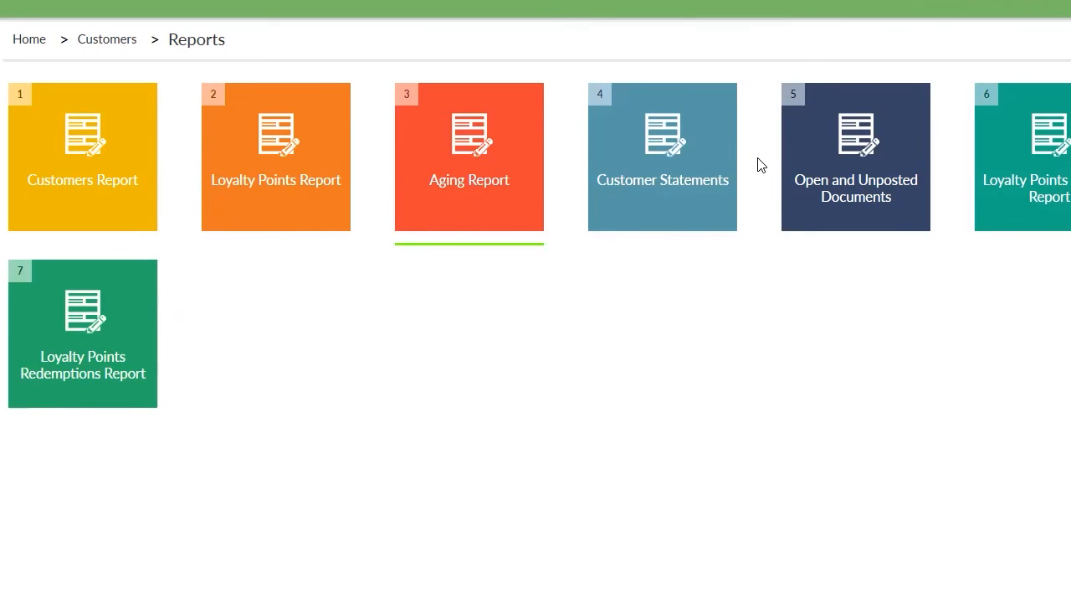
Open Customer Statements and keep the Custom statement date range.
left_click(680, 202)
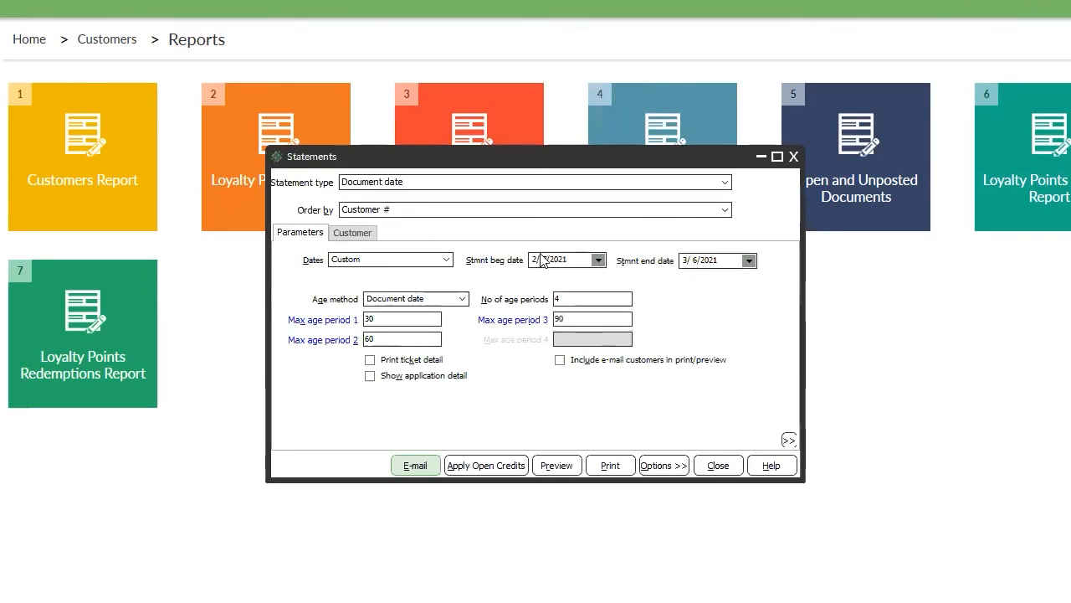
left_click(350, 234)
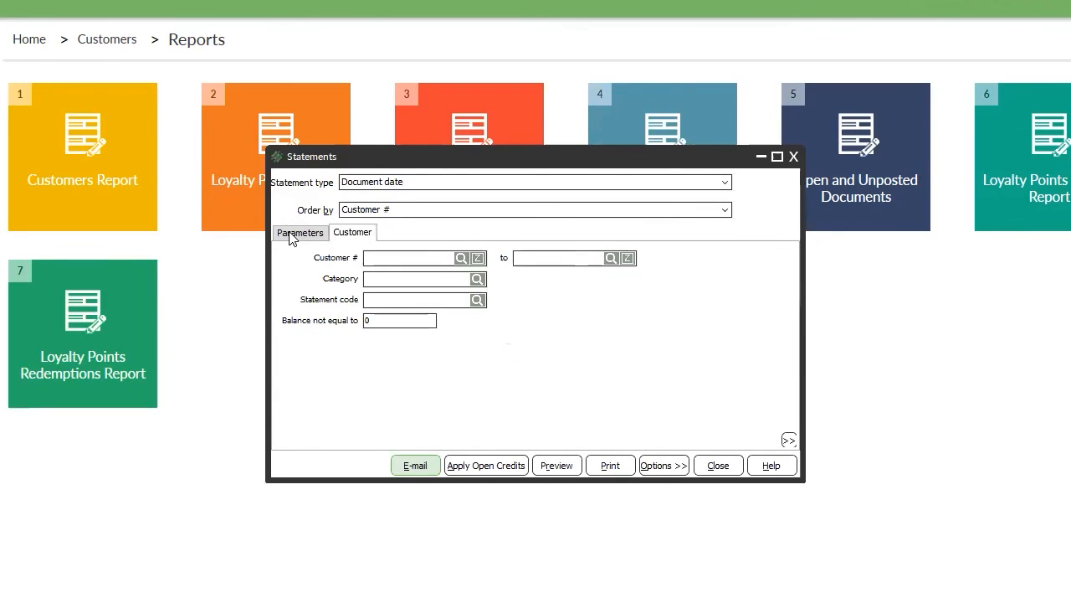
left_click(299, 233)
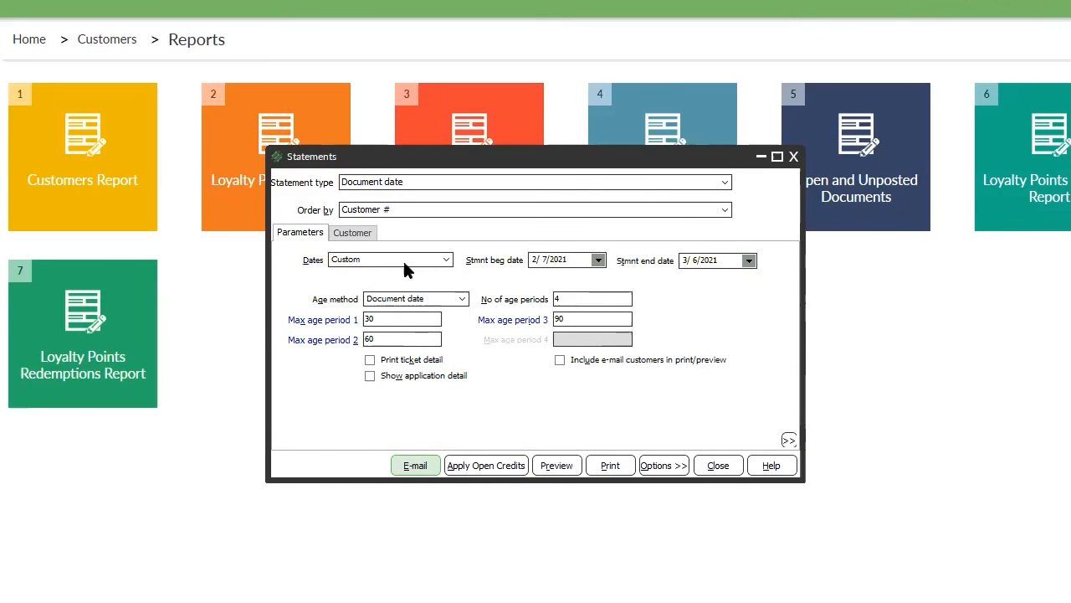
left_click(598, 261)
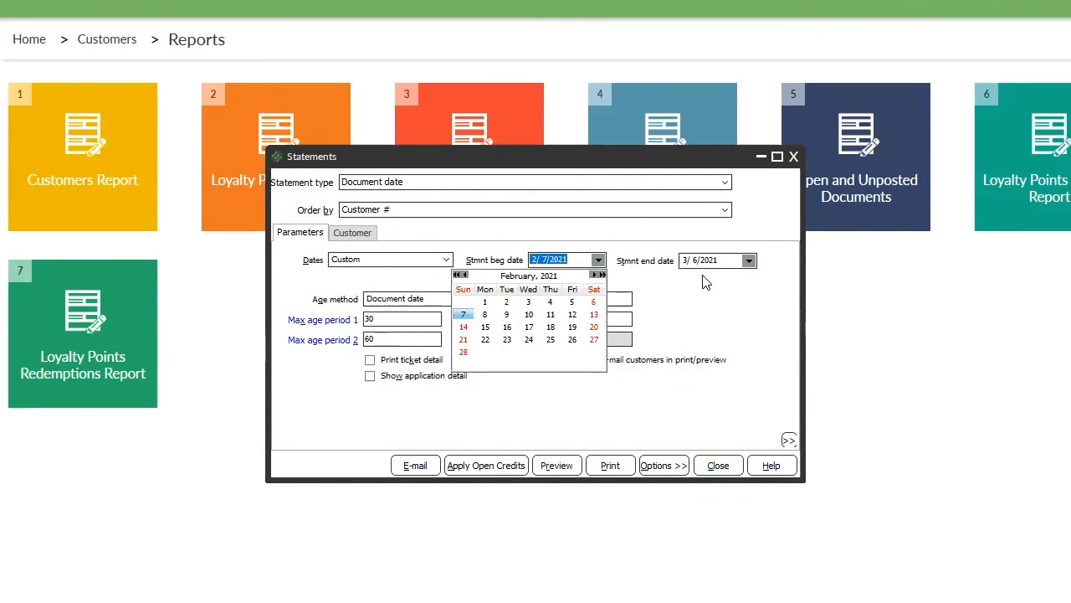
left_click(749, 261)
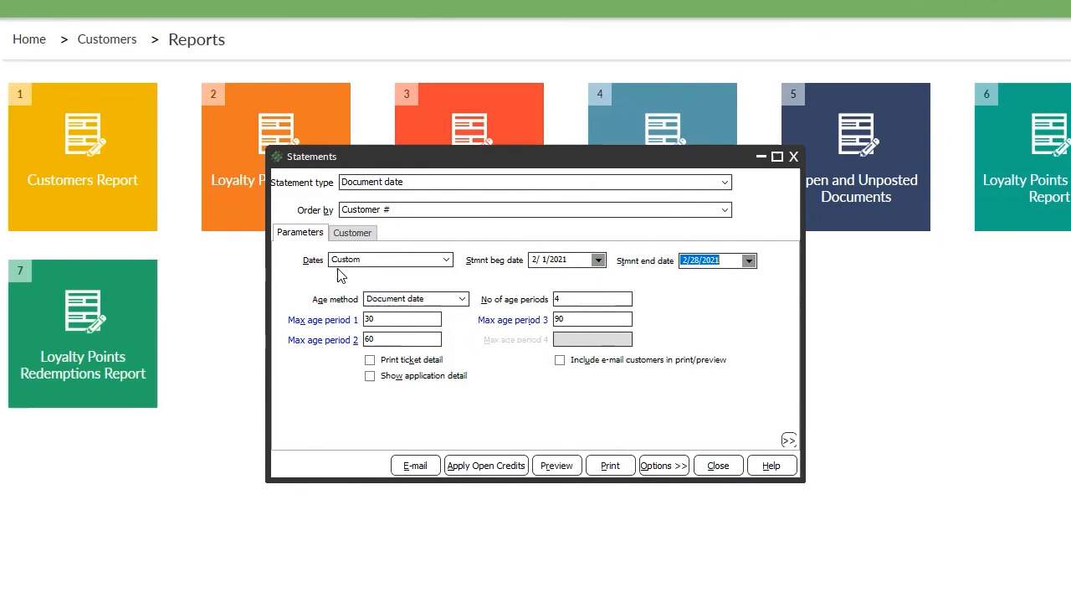
left_click(365, 261)
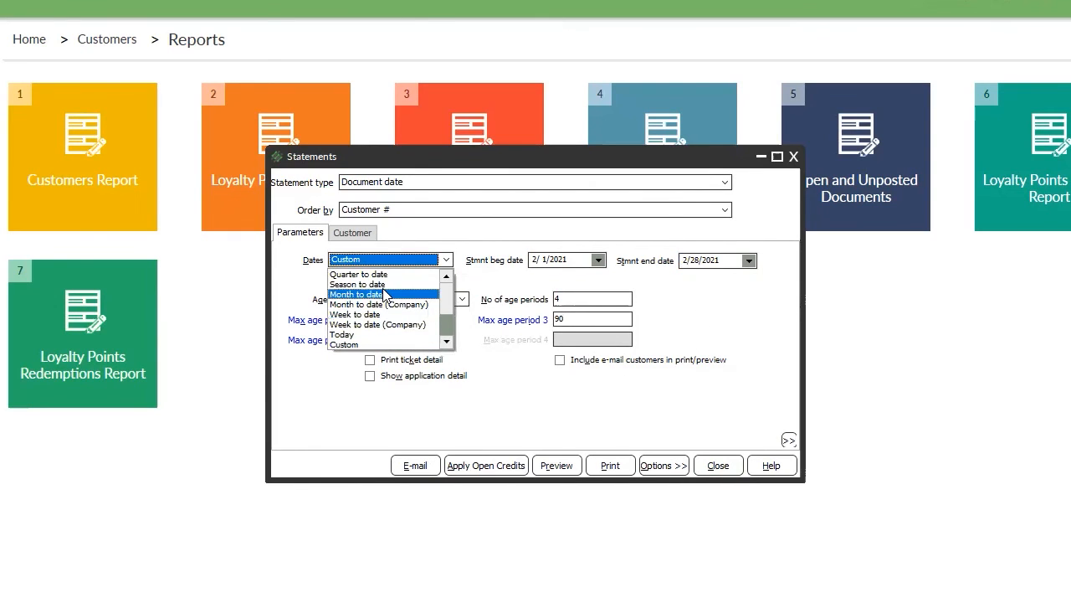
left_click(444, 288)
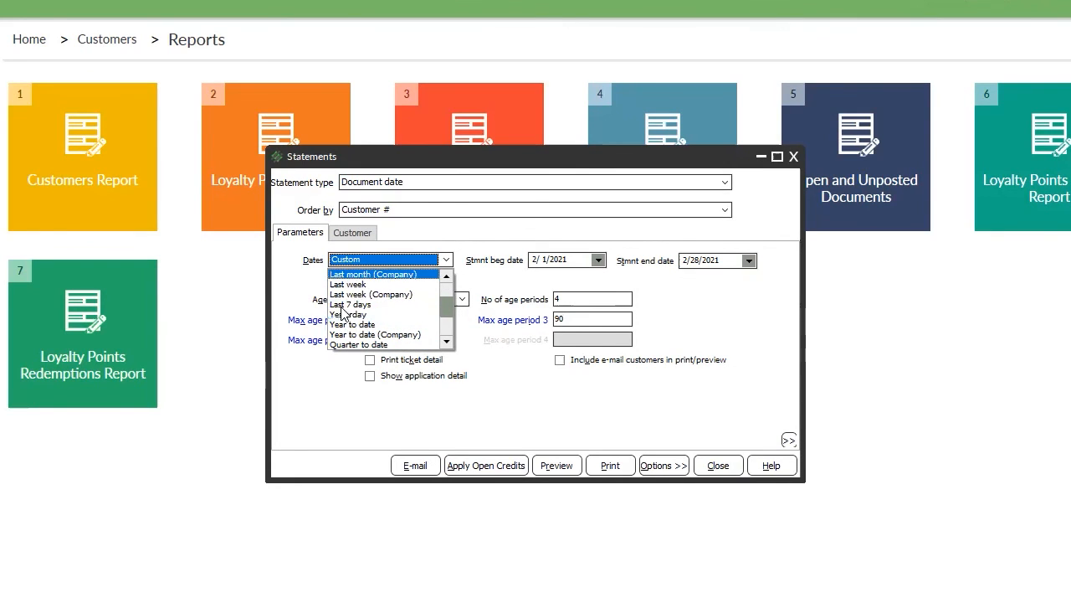
left_click(528, 283)
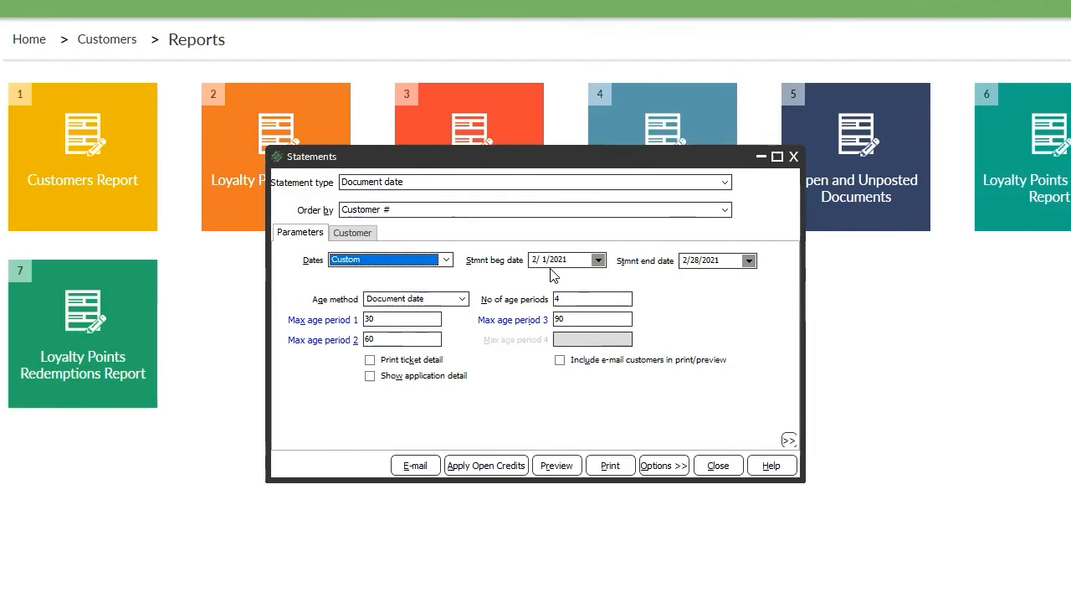
Set the statement period from 1/1/2021 to 2/7/2021 and show the customer filters.
left_click(598, 260)
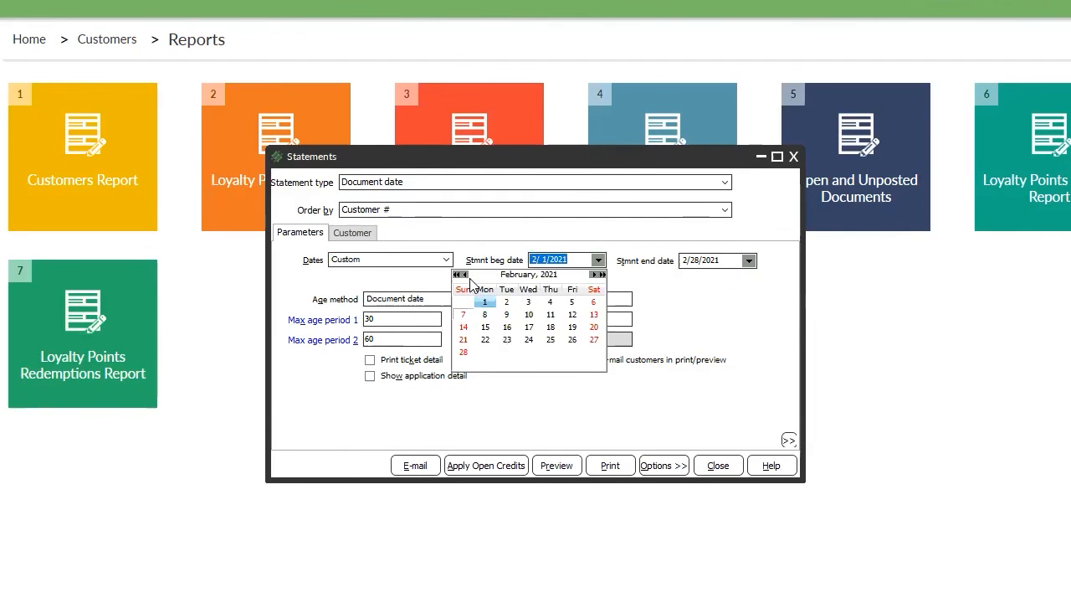
left_click(466, 277)
left_click(572, 302)
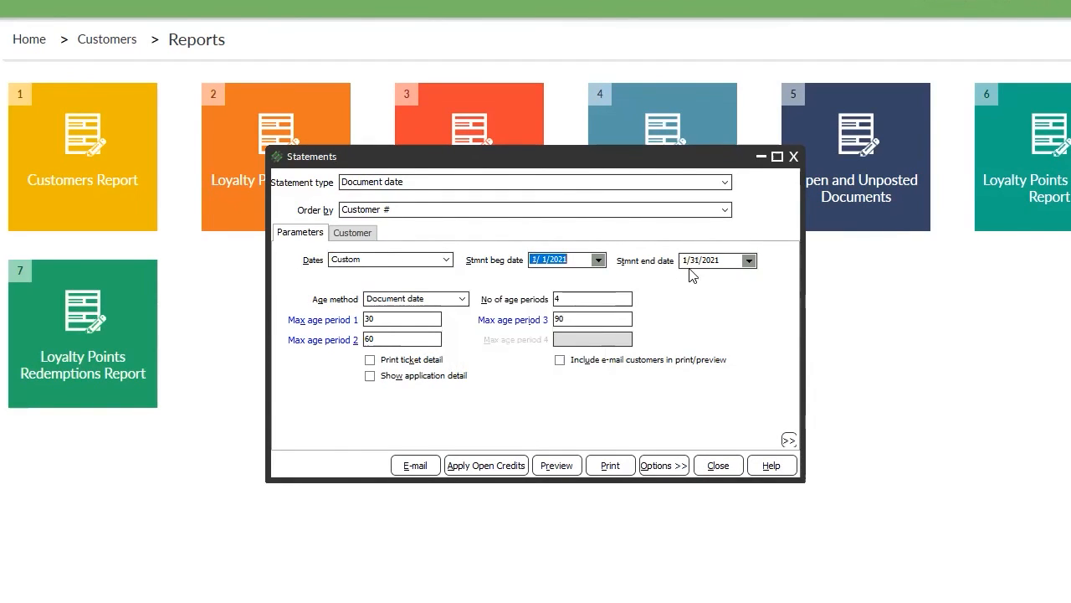
left_click(748, 260)
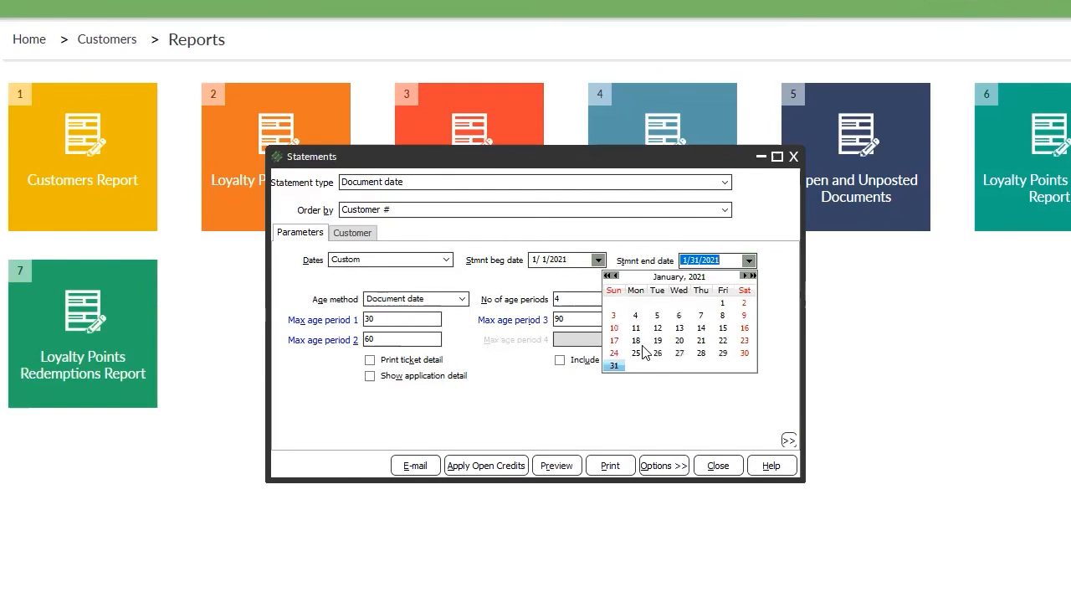
left_click(744, 275)
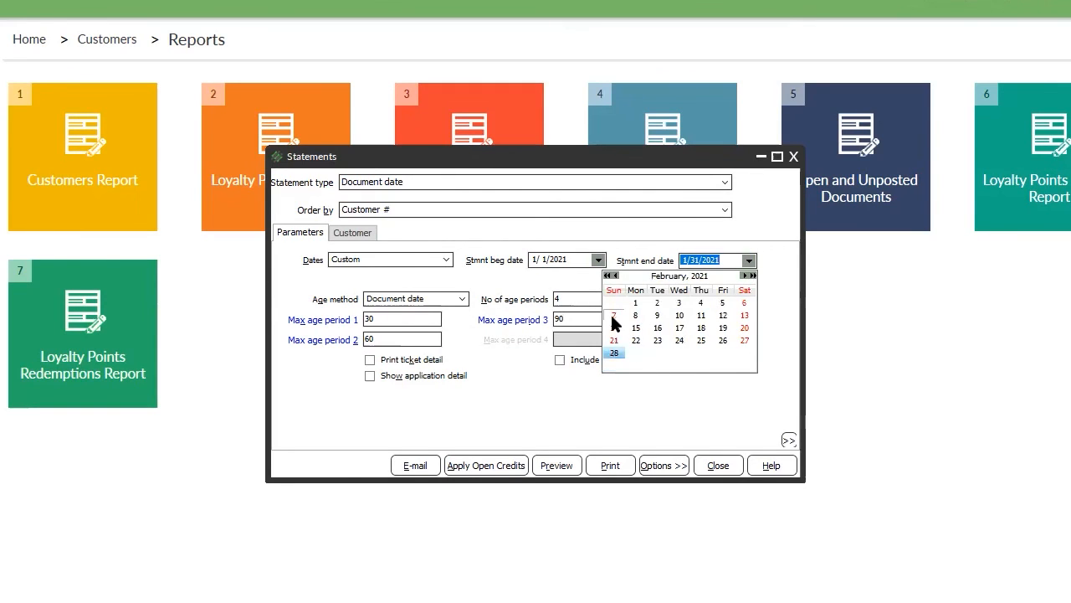
left_click(614, 315)
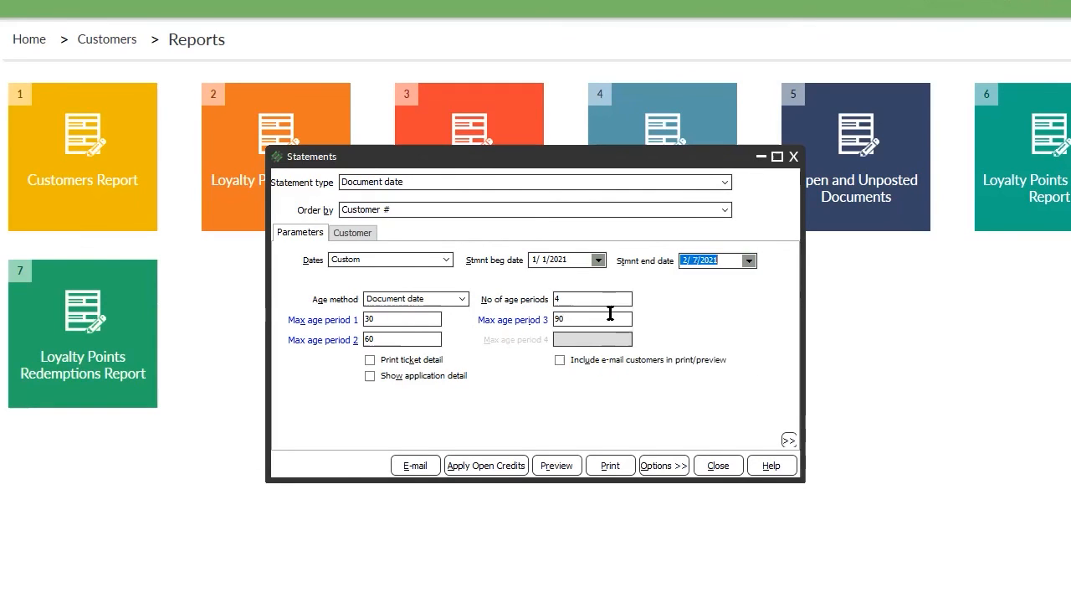
left_click(352, 234)
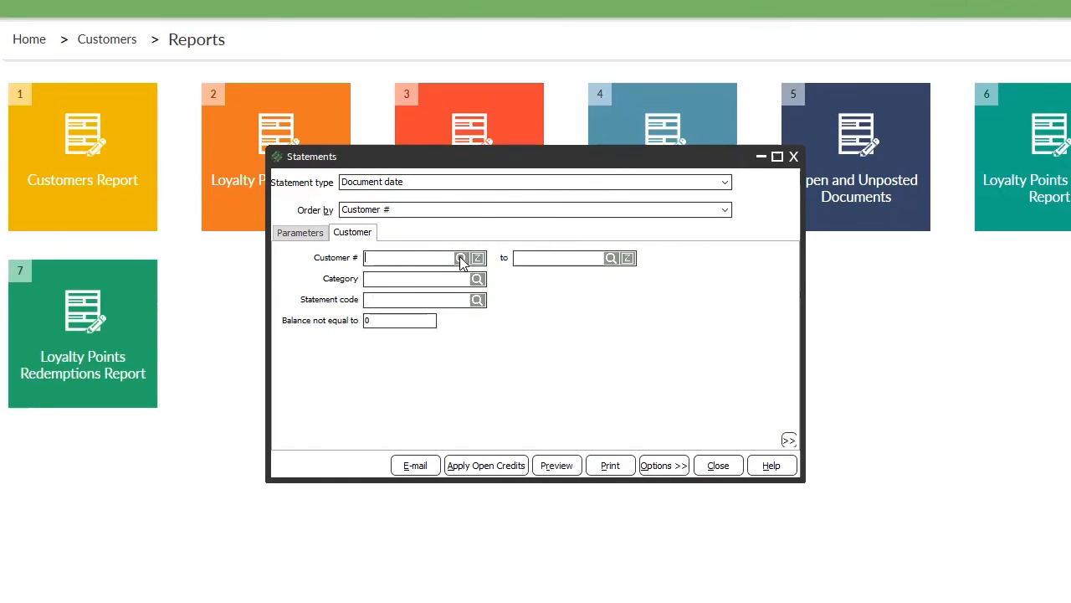
Limit the statement to customers 106 through 106 and preview it.
left_click(461, 258)
left_click(645, 446)
left_click(461, 259)
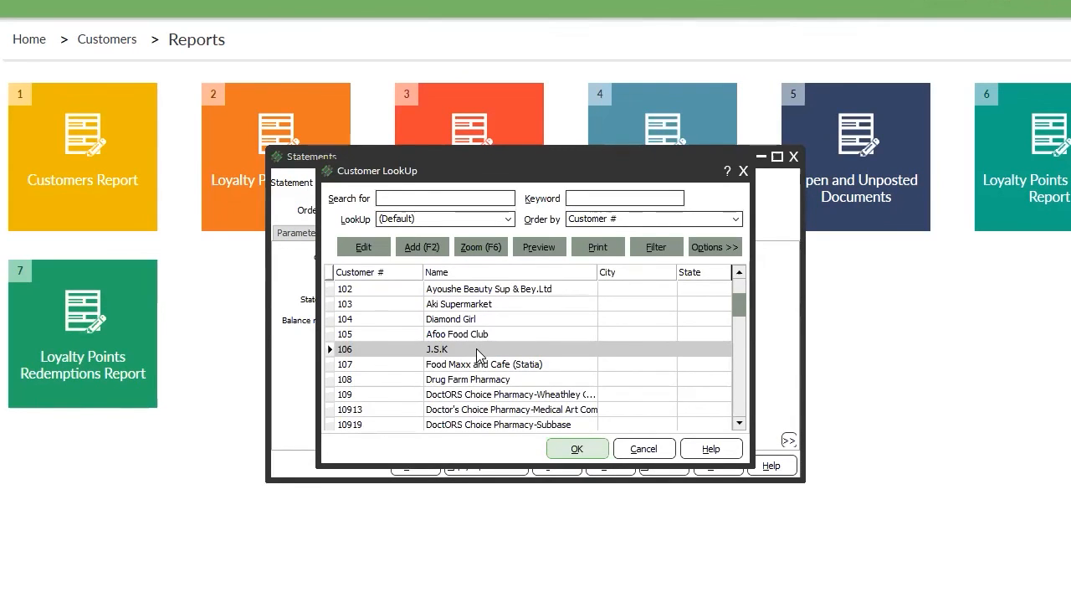
double_click(480, 350)
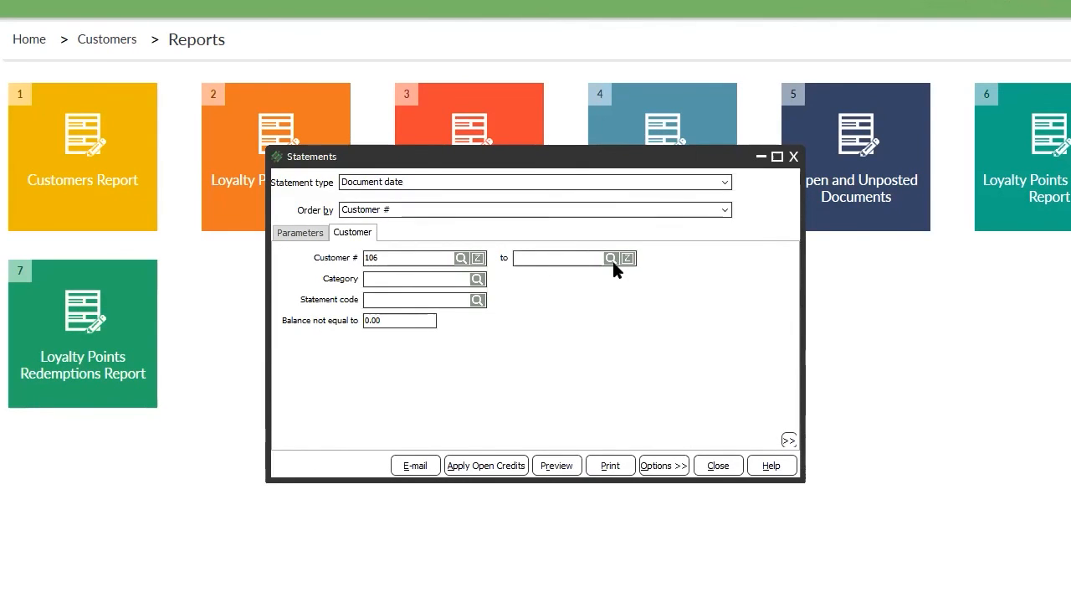
type("106")
left_click(562, 466)
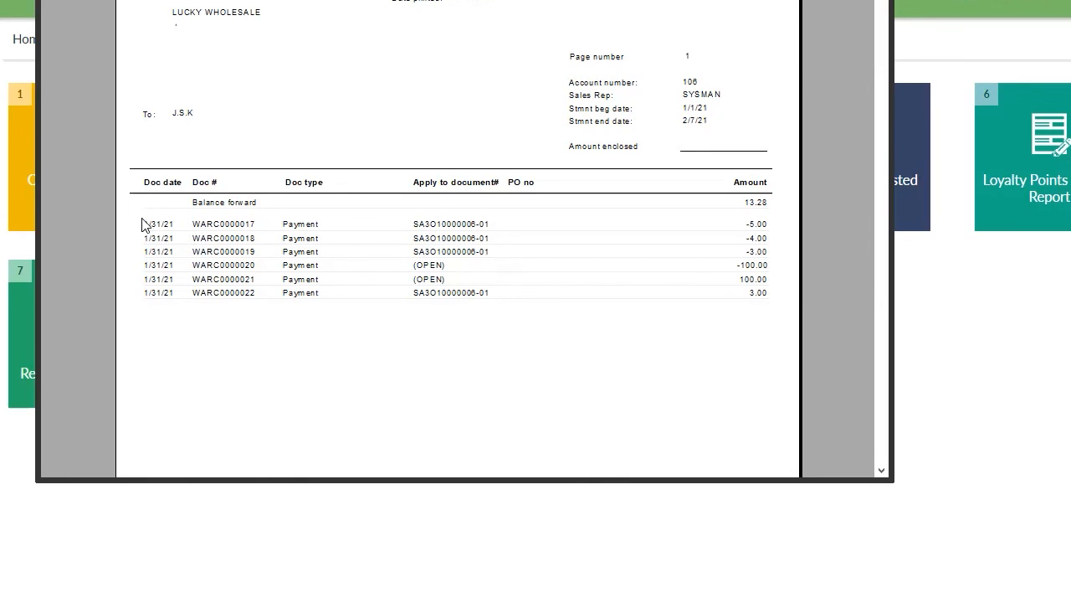
Review customer 106's statement with its 4.28 new balance, then close the preview and Statements window.
scroll(739, 296, "down", 5)
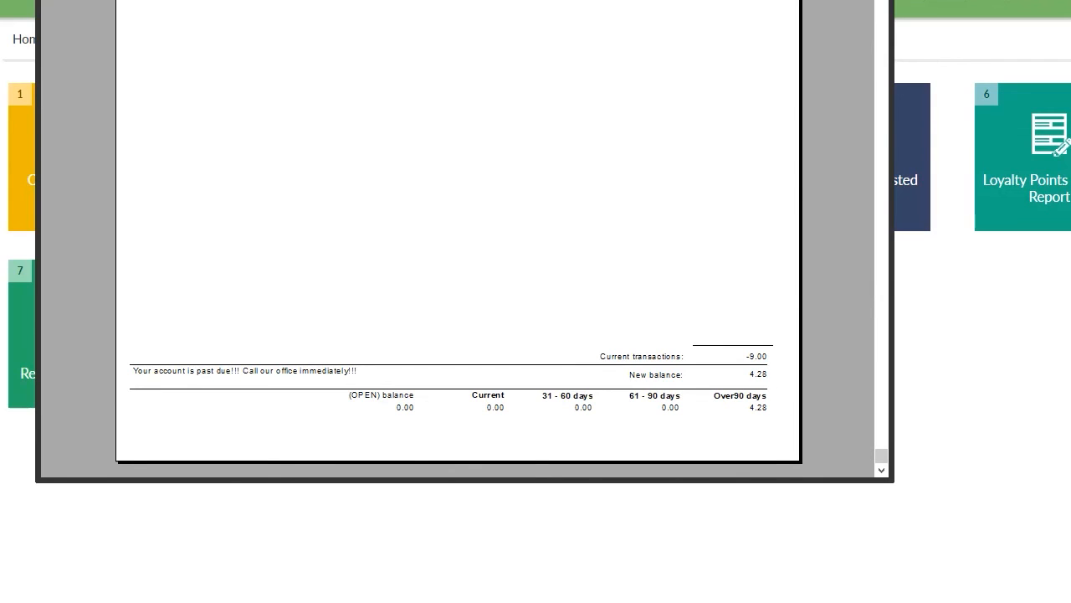
key("Escape")
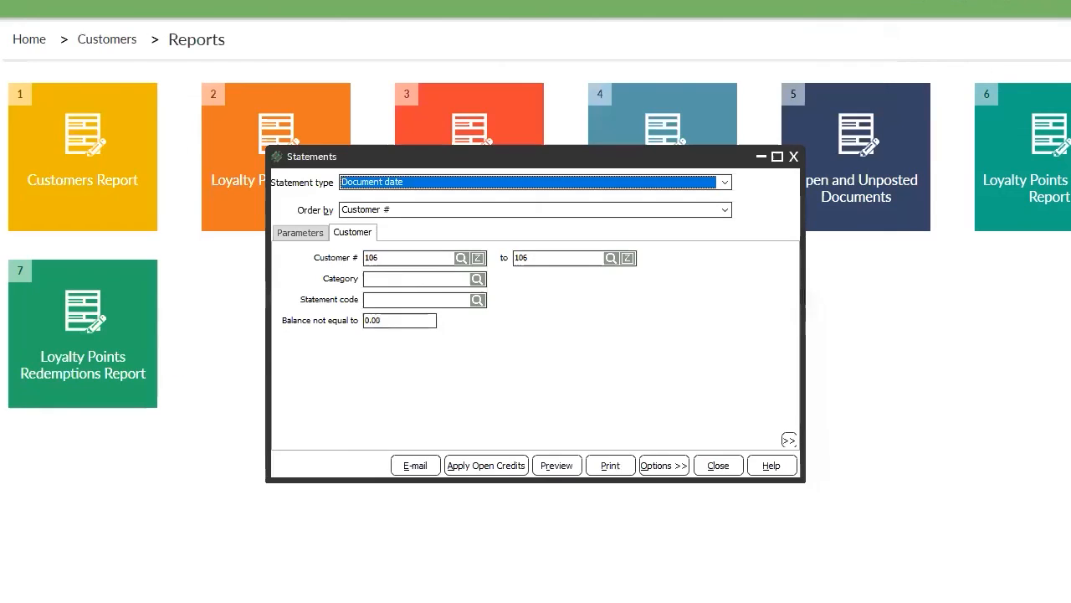
left_click(712, 465)
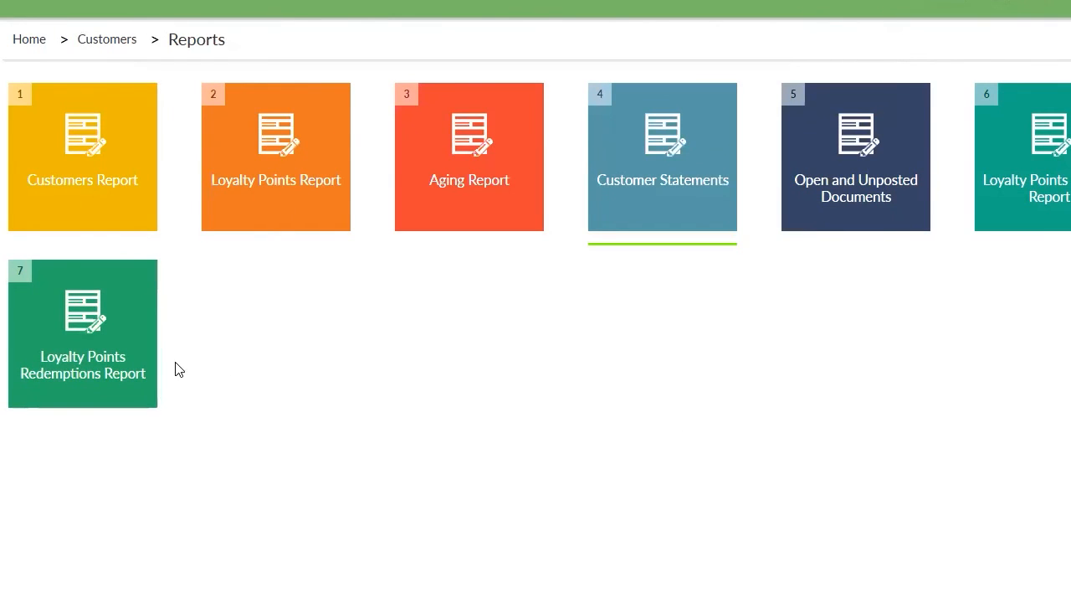